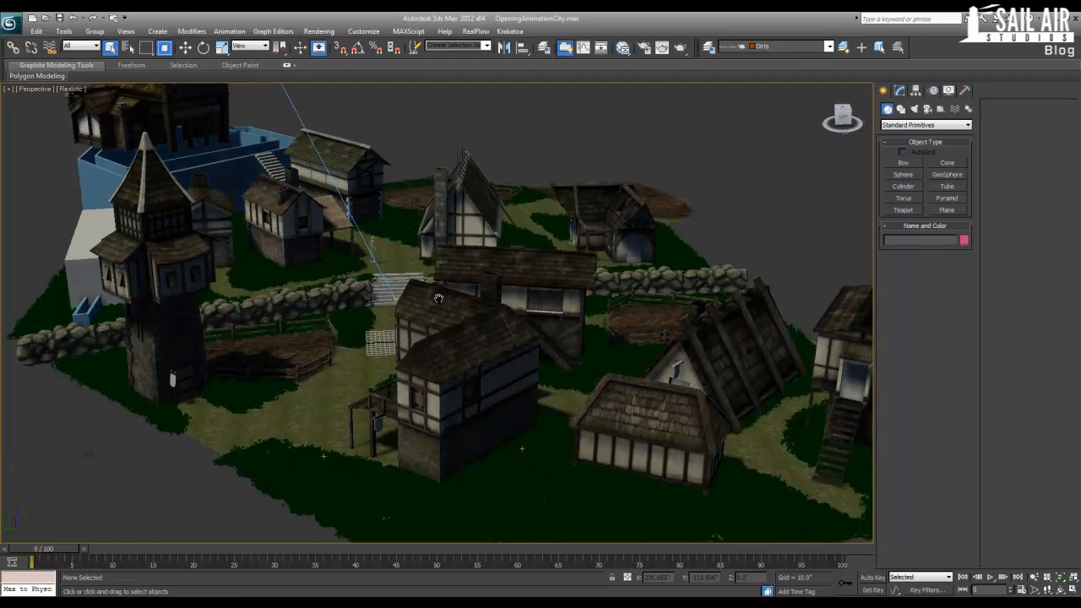
Display edged faces and examine the town's timber houses, watchtower and stone wall up close.
click(435, 355)
scroll(439, 355, up, 6)
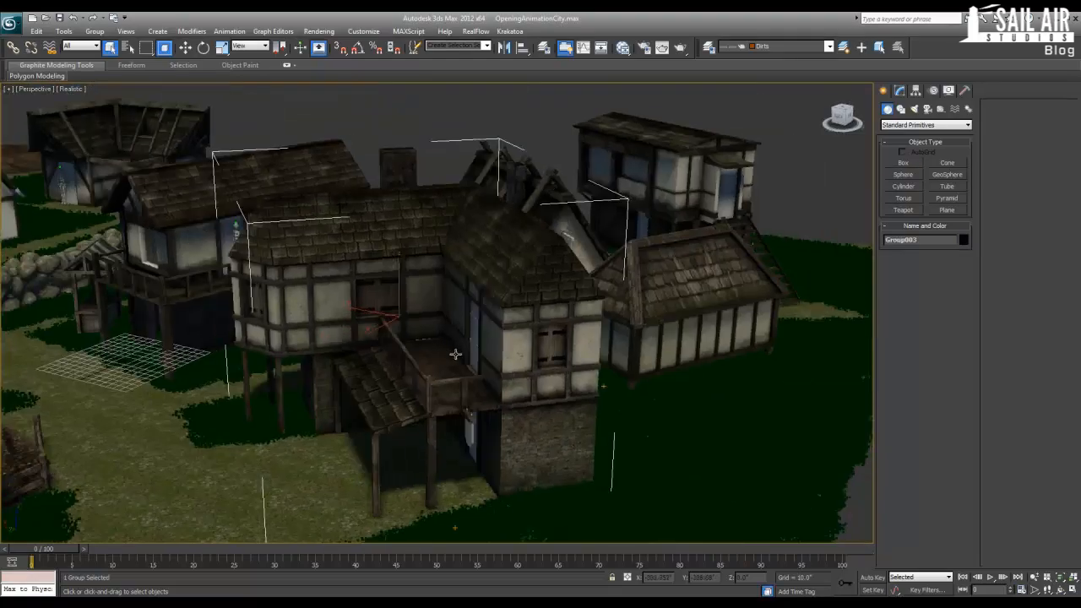
key(F4)
scroll(455, 354, down, 6)
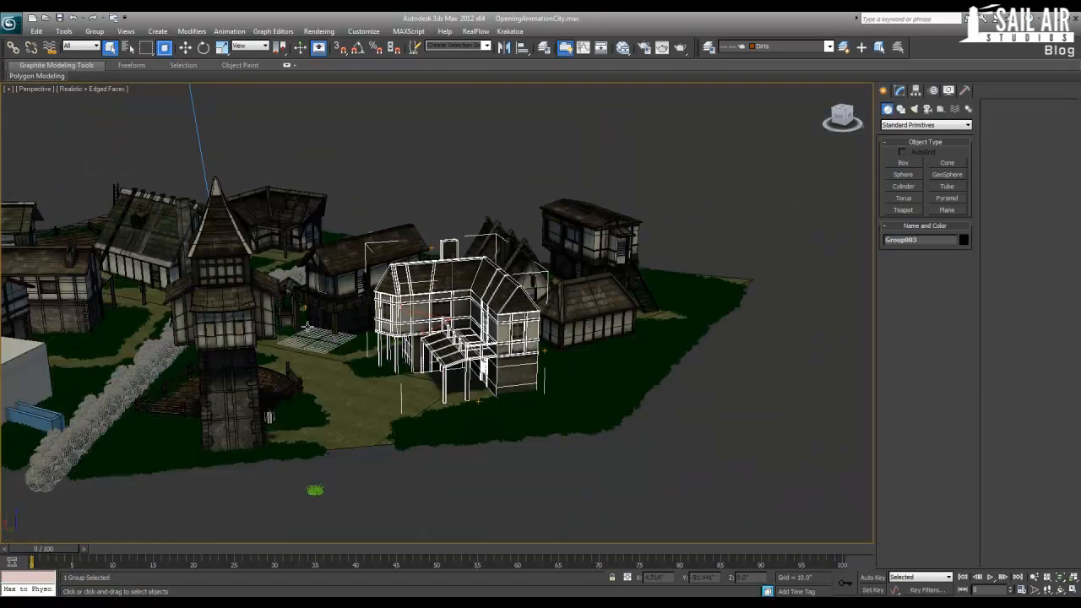
click(253, 315)
alt+middle_drag(288, 317, 385, 328)
scroll(385, 328, down, 5)
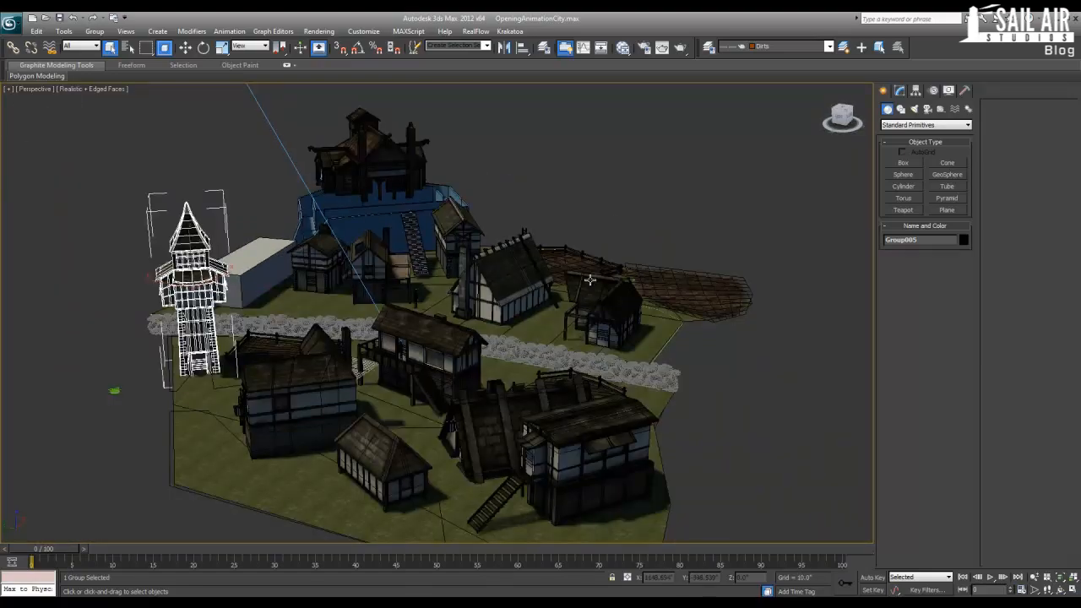
click(502, 264)
key(z)
alt+middle_drag(458, 314, 416, 348)
click(198, 362)
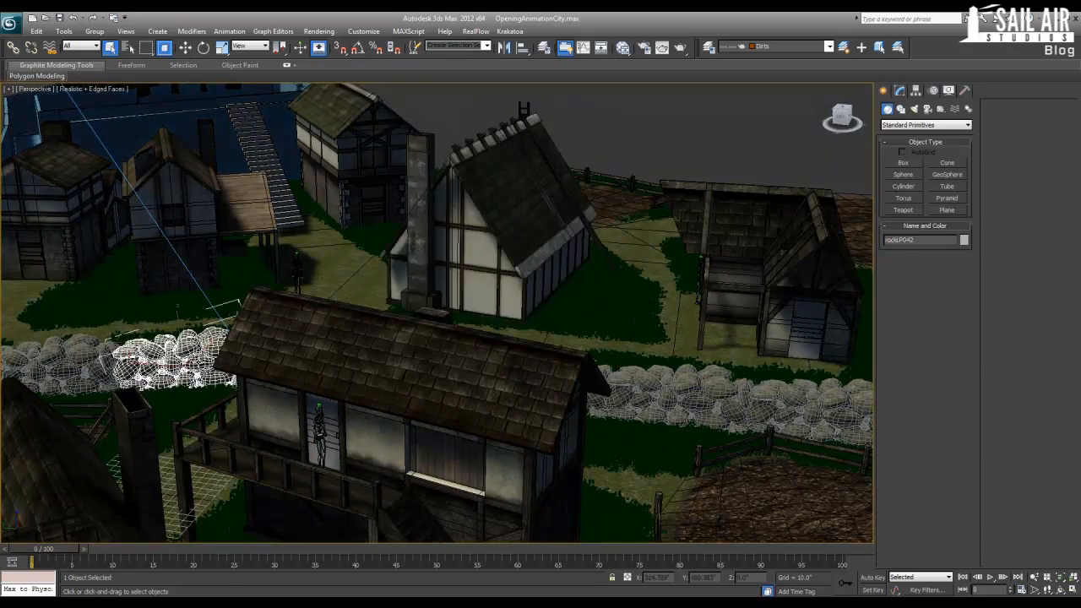
key(z)
scroll(437, 312, down, 3)
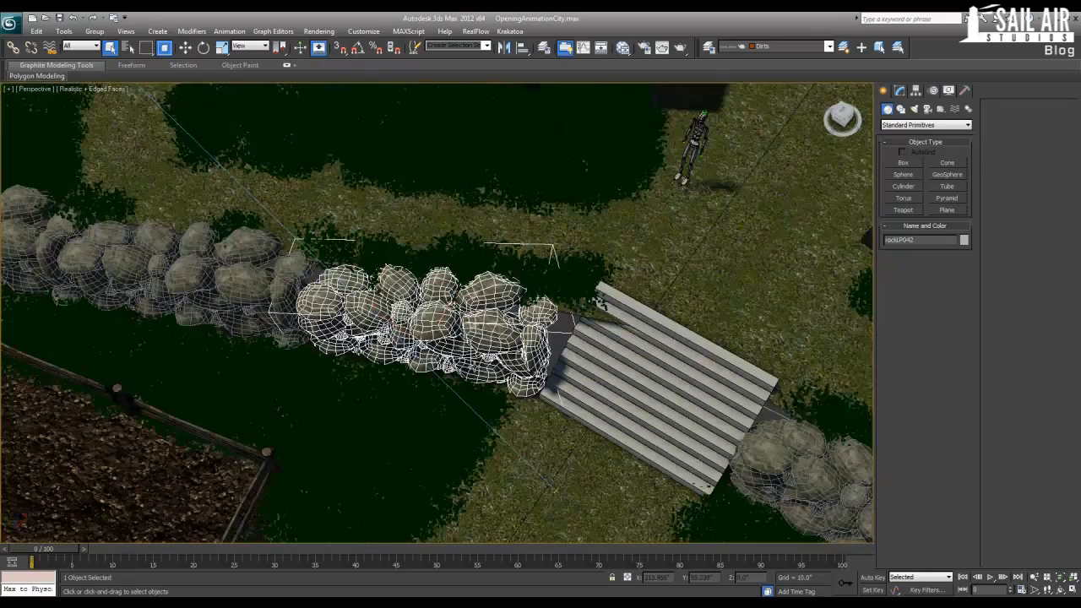
Try raising the stone wall segment beside the steps, inspect it, and undo the move.
key(w)
drag(421, 317, 418, 240)
alt+middle_drag(418, 239, 338, 278)
scroll(408, 284, up, 3)
alt+middle_drag(408, 314, 653, 308)
key(ctrl+z)
Examine the rear of the town and the large manor house standing on the blue base.
scroll(523, 354, down, 5)
scroll(533, 363, down, 5)
click(716, 257)
alt+middle_drag(715, 257, 577, 327)
scroll(657, 334, up, 8)
middle_drag(716, 321, 470, 331)
scroll(470, 330, down, 3)
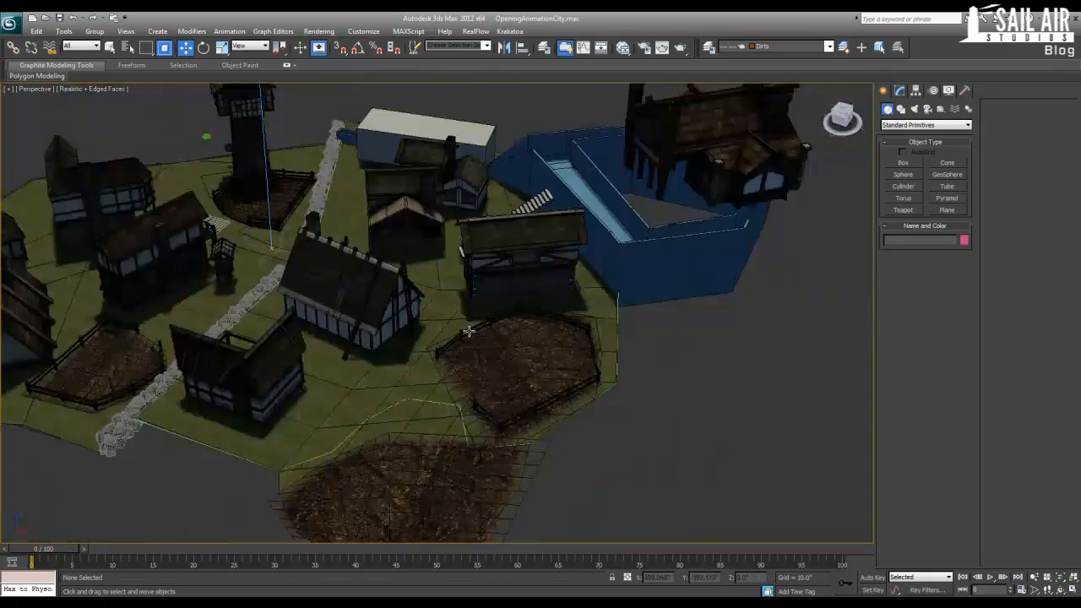
middle_drag(713, 218, 637, 290)
click(642, 254)
key(z)
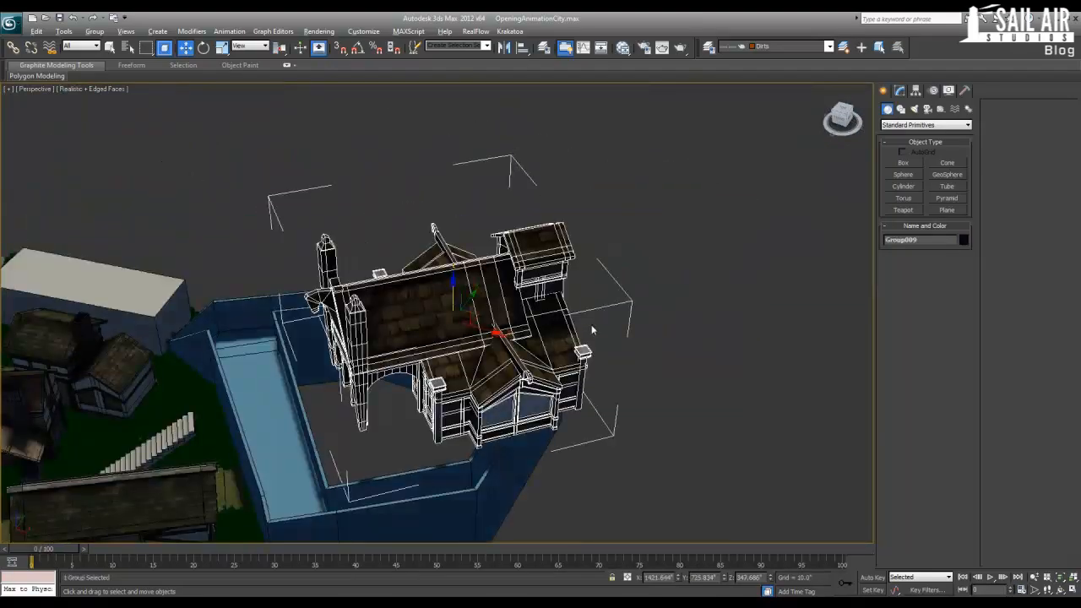
alt+middle_drag(593, 329, 466, 306)
scroll(664, 326, up, 6)
scroll(600, 309, down, 4)
scroll(465, 306, down, 5)
scroll(614, 333, down, 3)
middle_drag(760, 330, 612, 344)
Survey the whole town layout from several angles and inspect the watchtower's geometry.
scroll(707, 295, down, 5)
click(684, 269)
scroll(600, 350, up, 4)
scroll(591, 356, up, 2)
scroll(689, 355, down, 8)
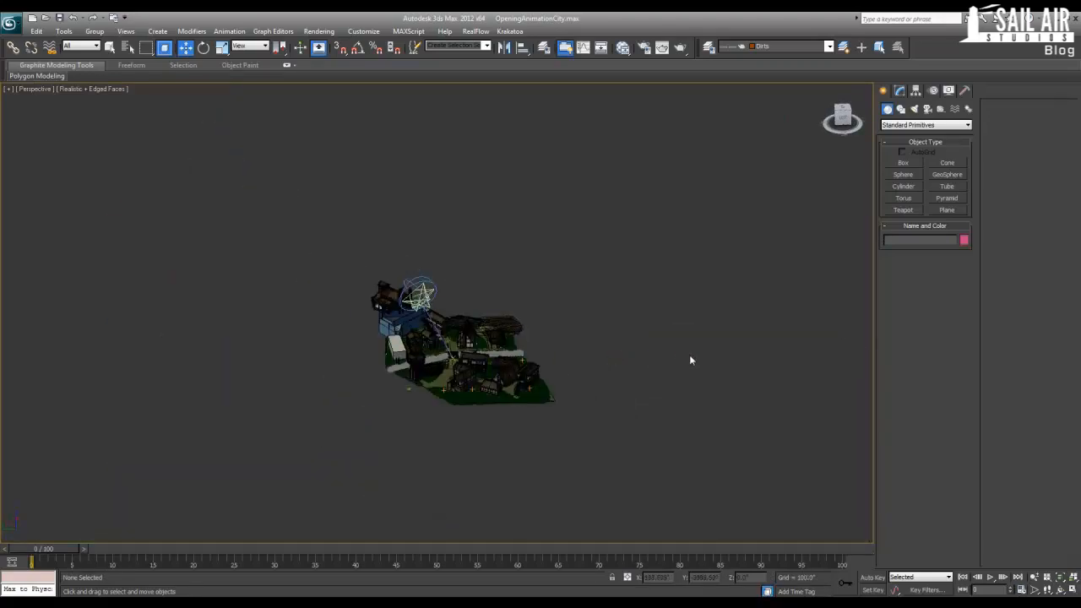
alt+middle_drag(689, 354, 621, 372)
scroll(694, 374, up, 8)
scroll(583, 357, down, 4)
scroll(688, 292, up, 3)
scroll(619, 374, up, 5)
scroll(619, 374, down, 8)
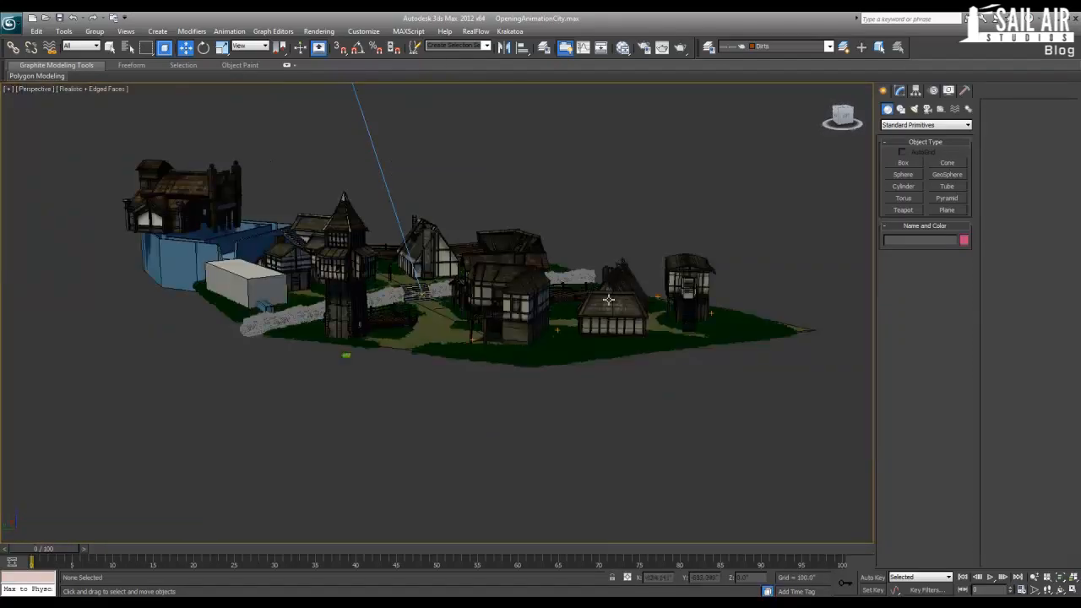
click(339, 279)
key(z)
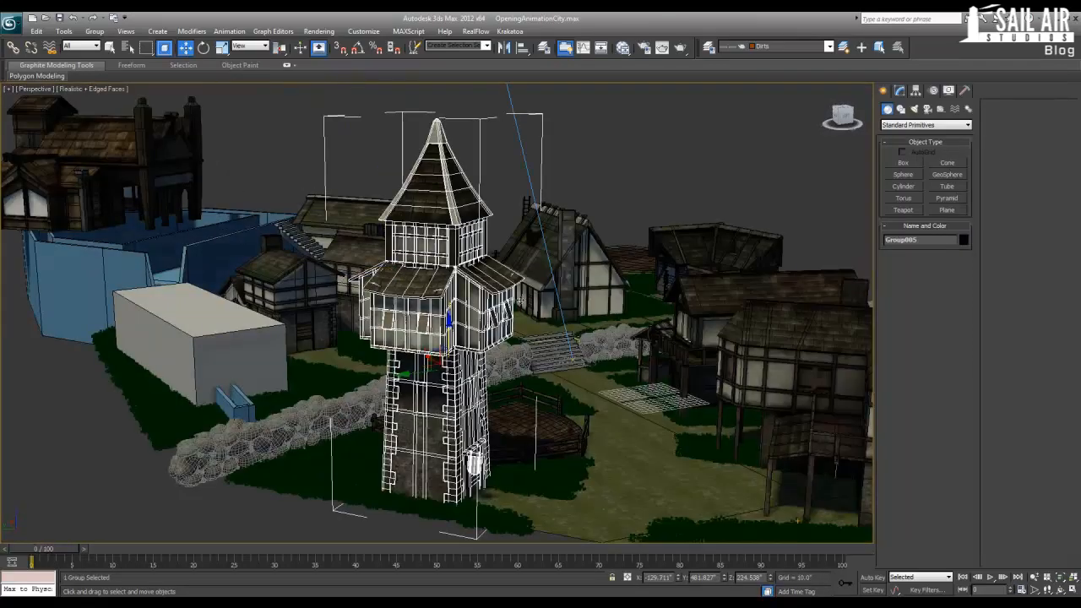
mouse_move(657, 206)
alt+middle_down()
mouse_move(596, 228)
mouse_move(713, 210)
mouse_move(673, 205)
alt+middle_up()
Save the changes to the town scene and reset to an empty scene.
click(10, 22)
click(51, 71)
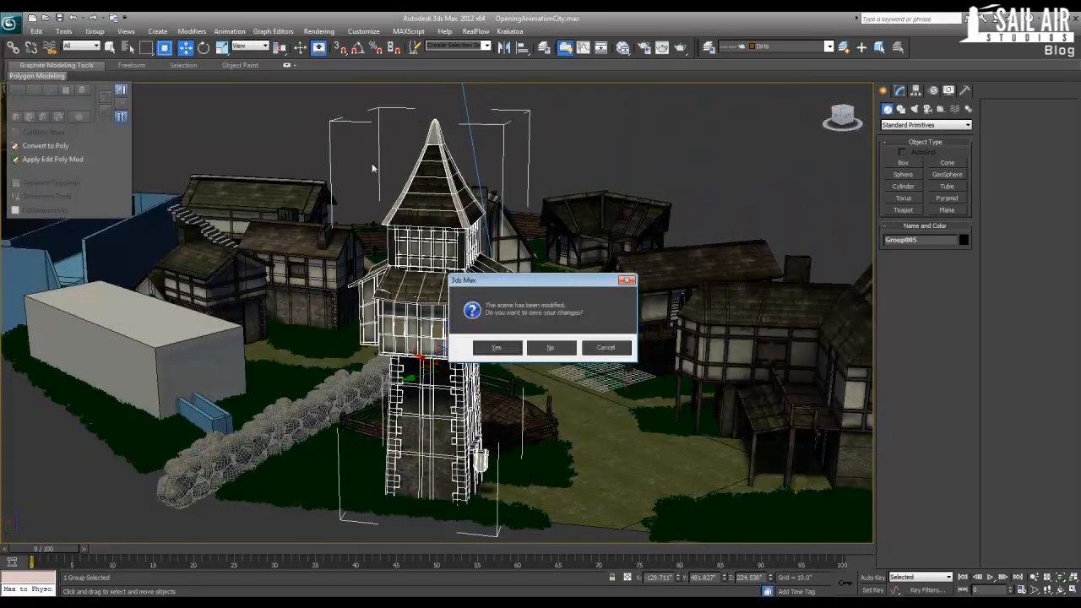
click(496, 350)
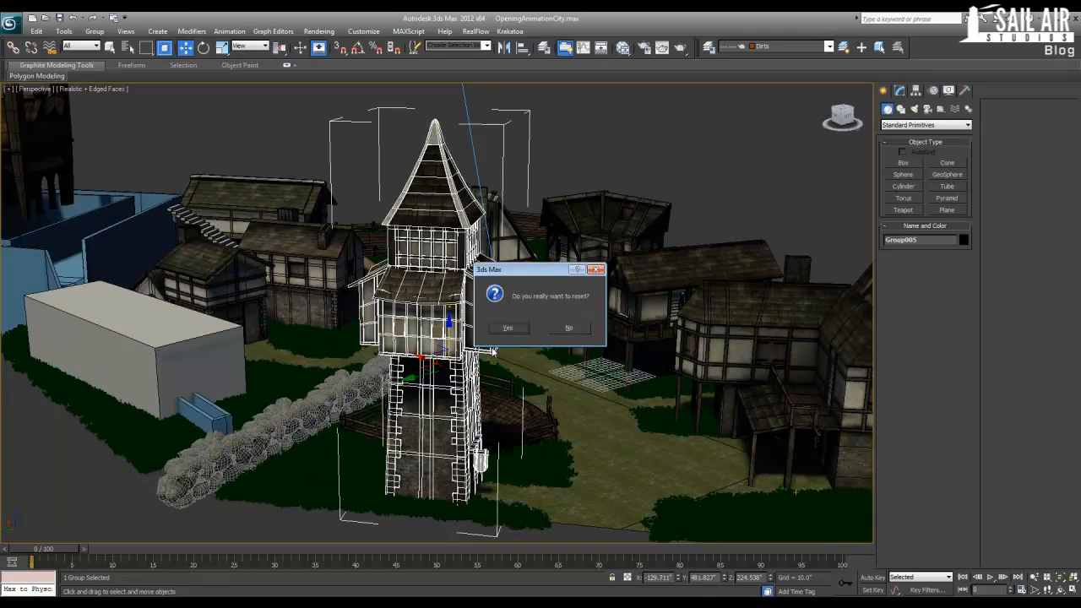
click(520, 330)
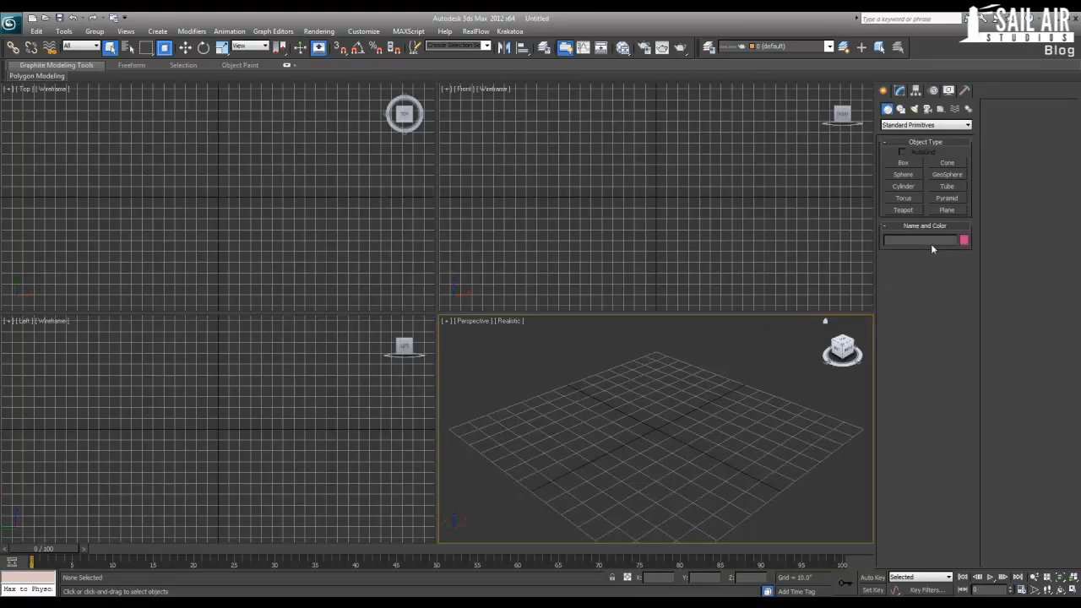
Create a box about 53 inches long and 28 inches high in the Perspective view and maximize that view.
click(903, 162)
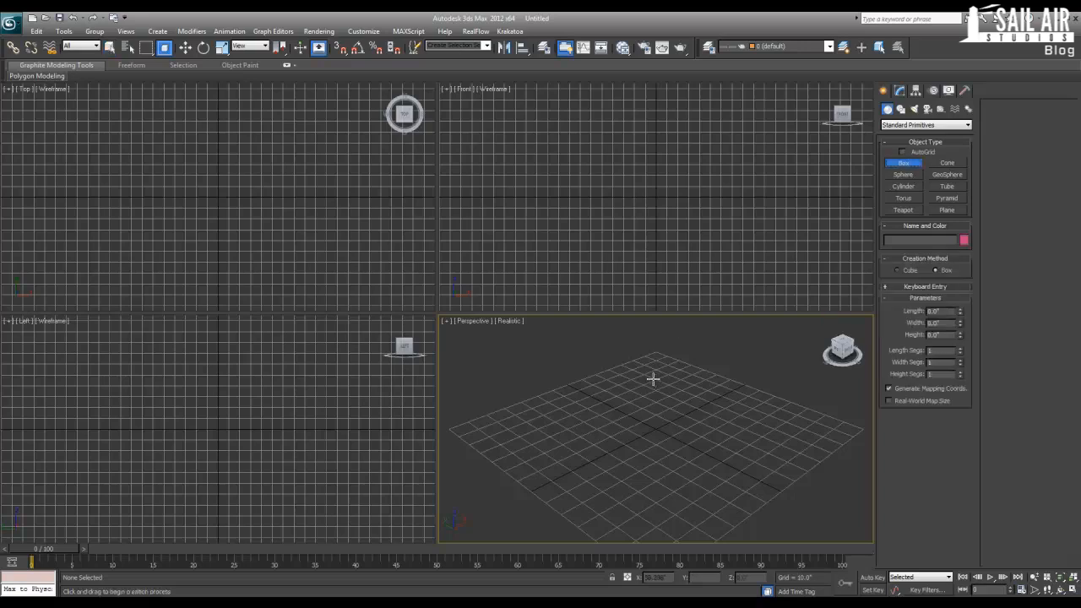
drag(651, 377, 673, 416)
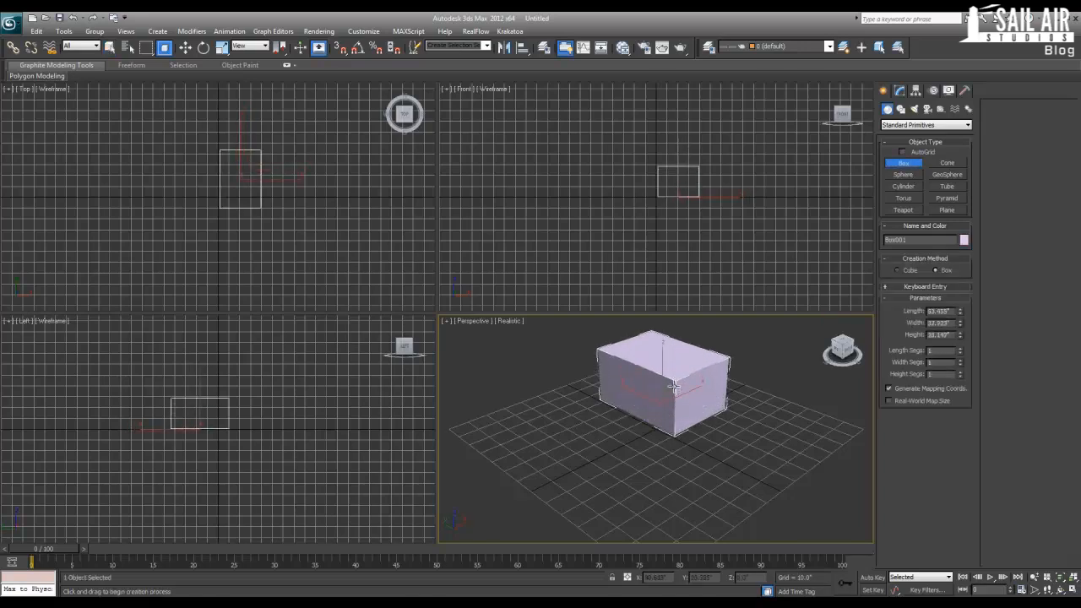
click(676, 384)
right_click(676, 384)
middle_drag(676, 383, 663, 400)
key(alt+w)
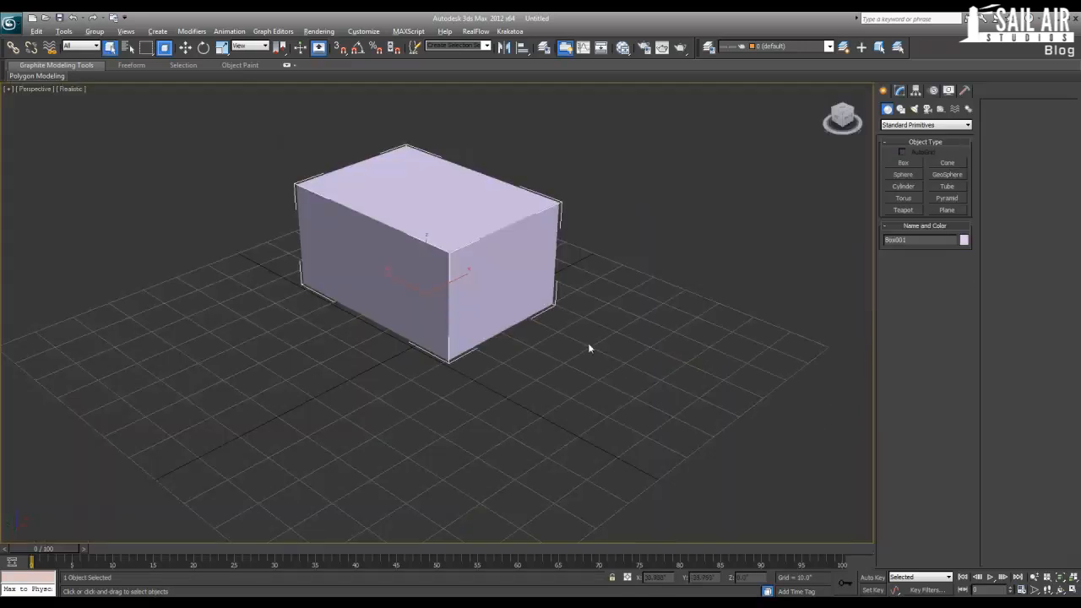
Show edged faces on the box and convert it to an Editable Poly.
key(F3)
key(F3)
scroll(563, 369, up, 5)
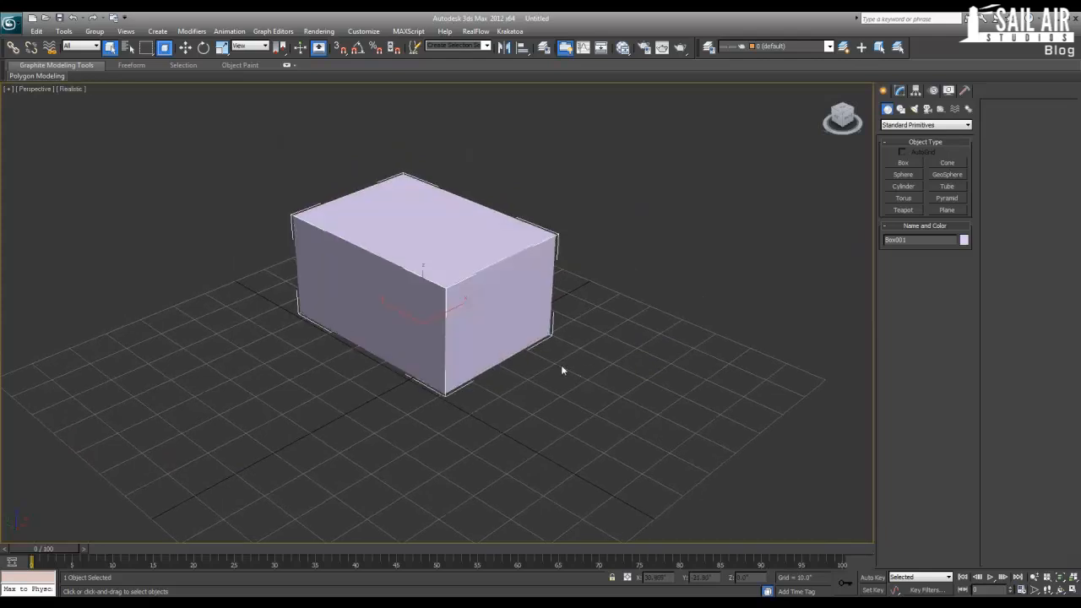
key(F4)
right_click(494, 268)
mouse_move(541, 367)
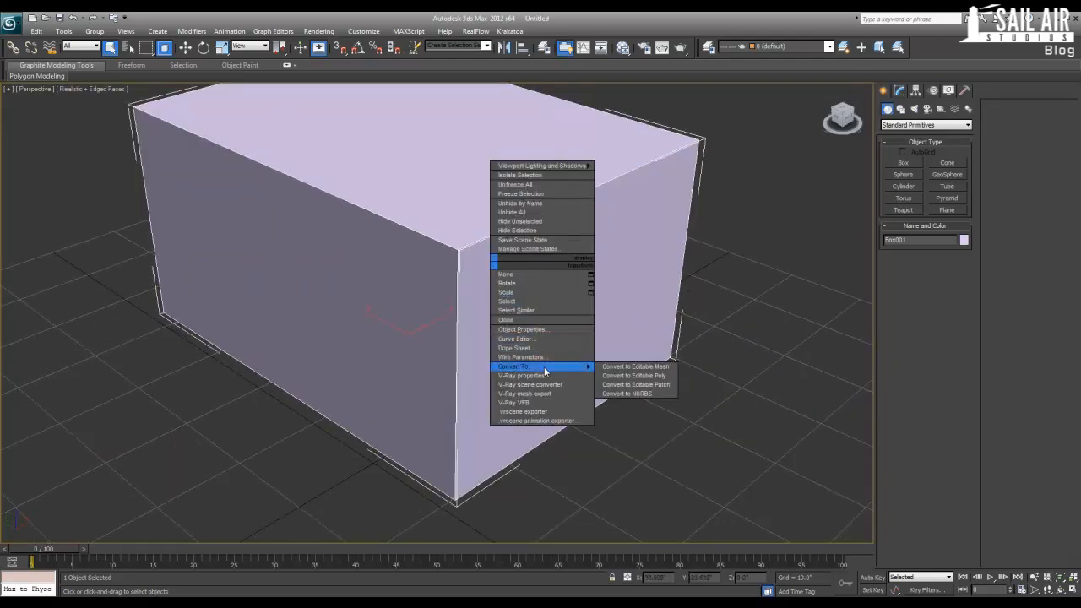
click(642, 376)
Chamfer the eight top and bottom edges of the box by 1.0 inch with 1 segment.
click(913, 250)
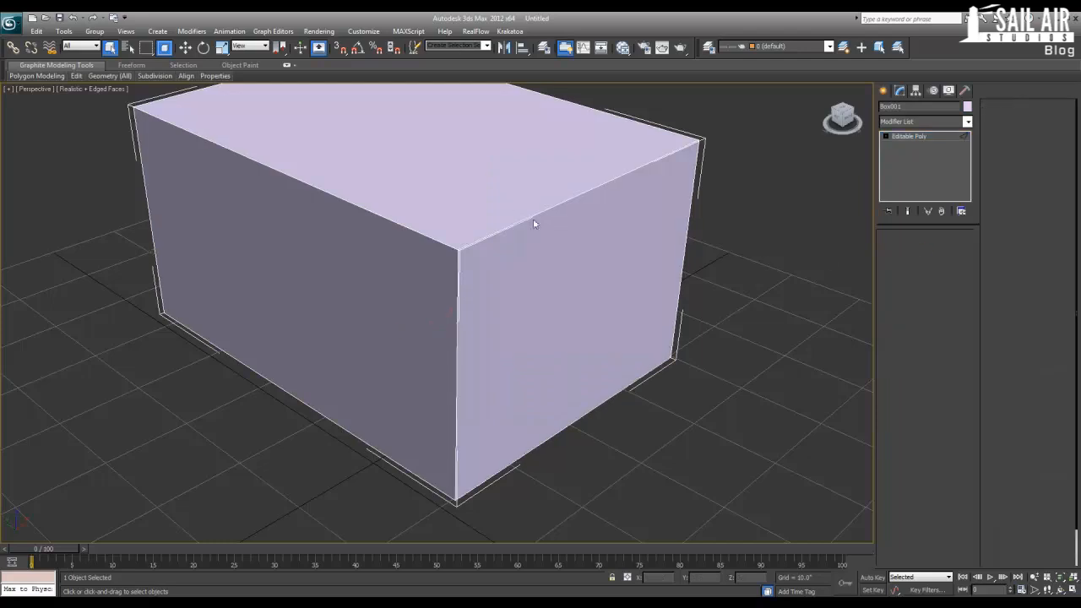
click(525, 220)
ctrl+click(568, 427)
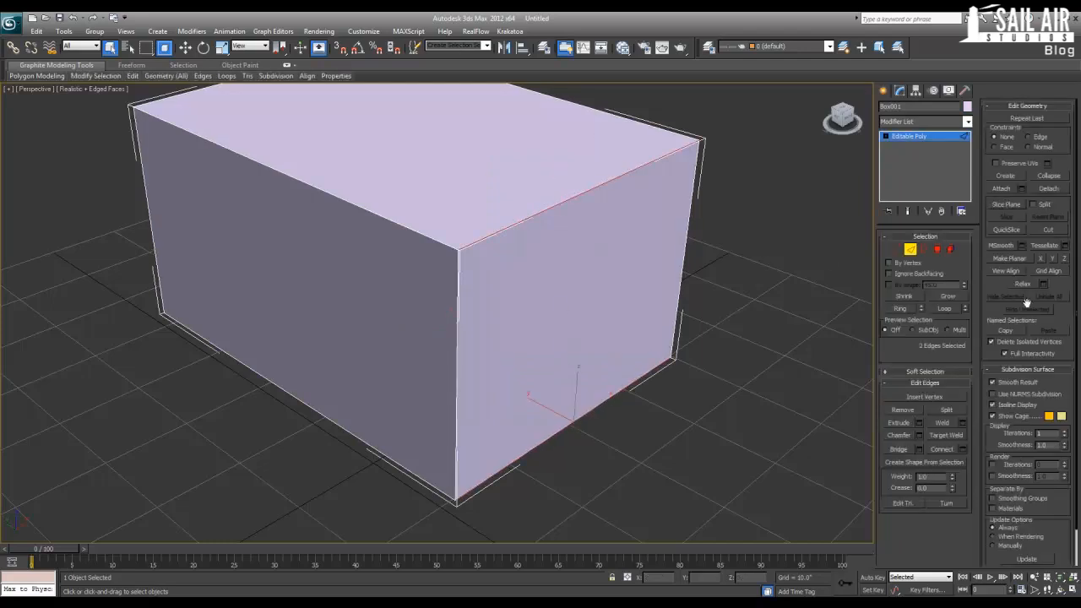
middle_drag(615, 297, 554, 317)
scroll(596, 370, down, 3)
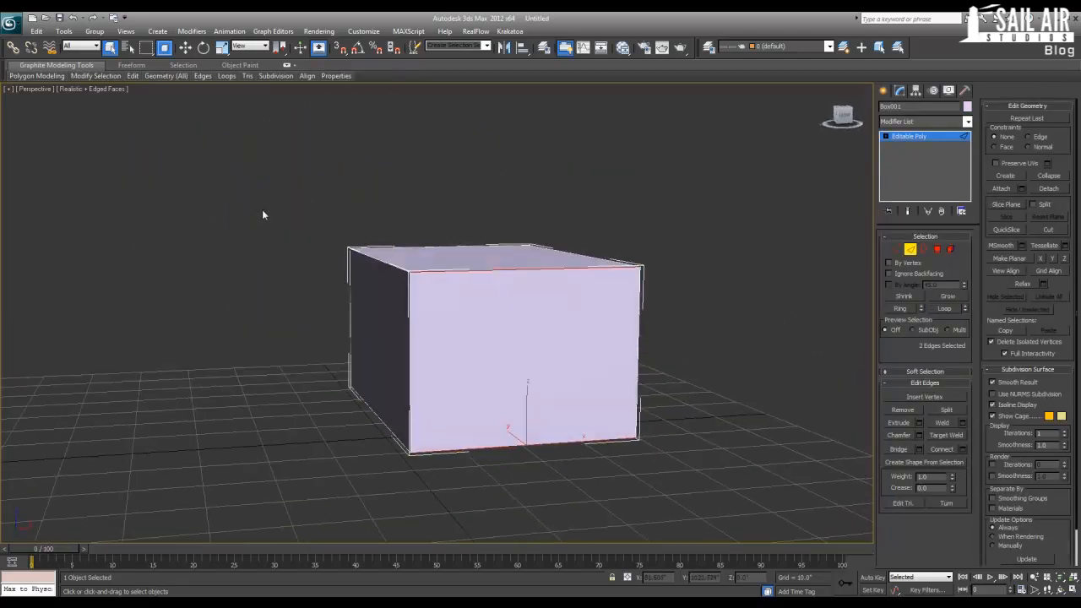
drag(263, 211, 787, 305)
alt+middle_drag(734, 490, 744, 476)
drag(717, 465, 304, 382)
alt+middle_drag(304, 382, 372, 414)
click(919, 435)
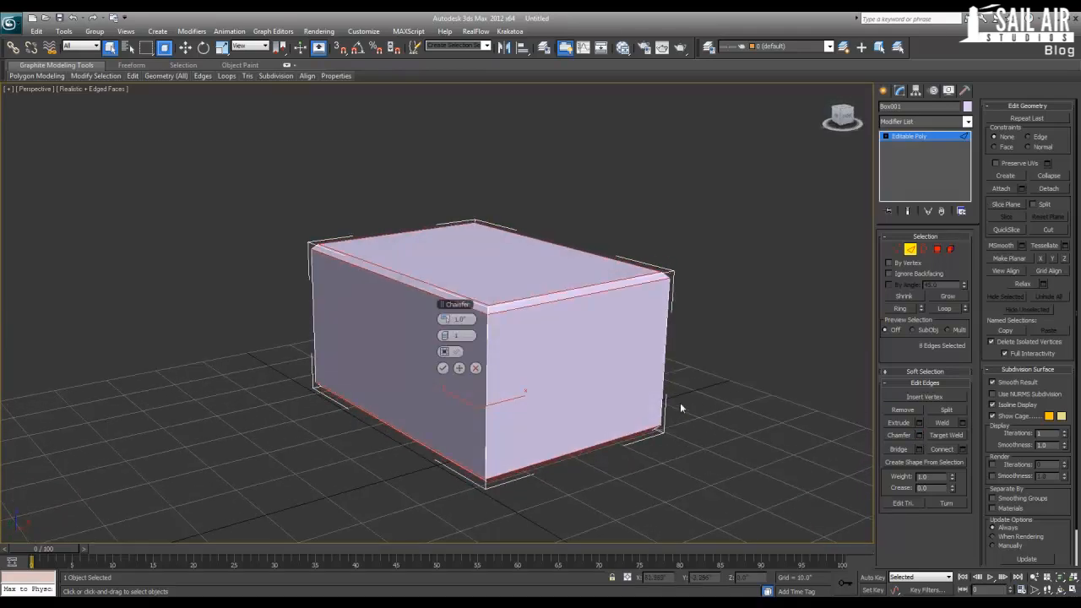
alt+middle_drag(680, 404, 619, 403)
click(444, 369)
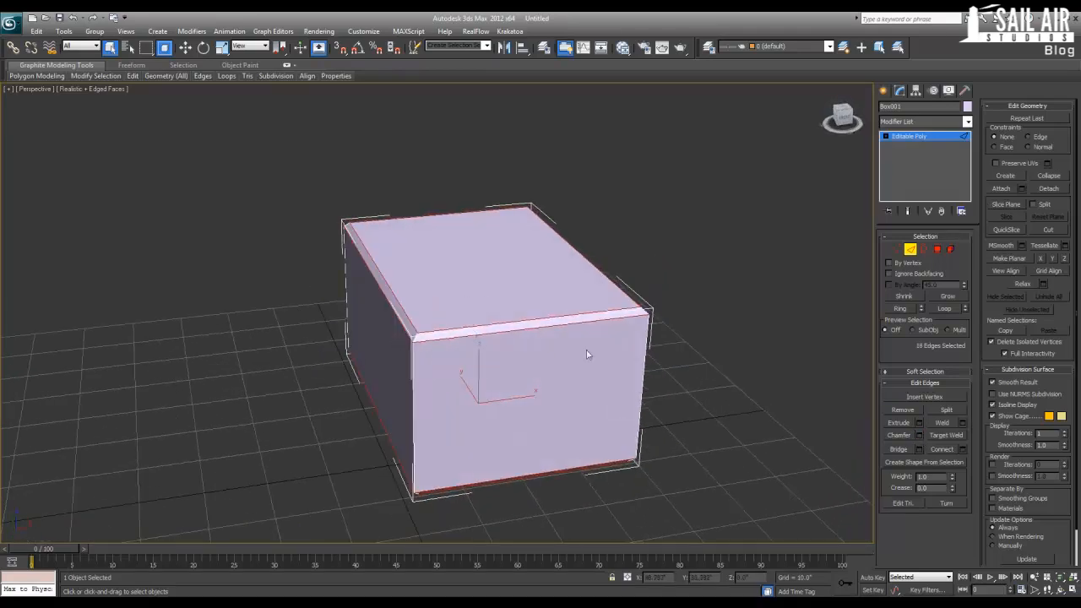
Examine the chamfered edges with edged faces hidden, leave edge editing and show the edges again.
click(755, 321)
key(F4)
alt+middle_drag(734, 318, 512, 338)
scroll(522, 365, up, 3)
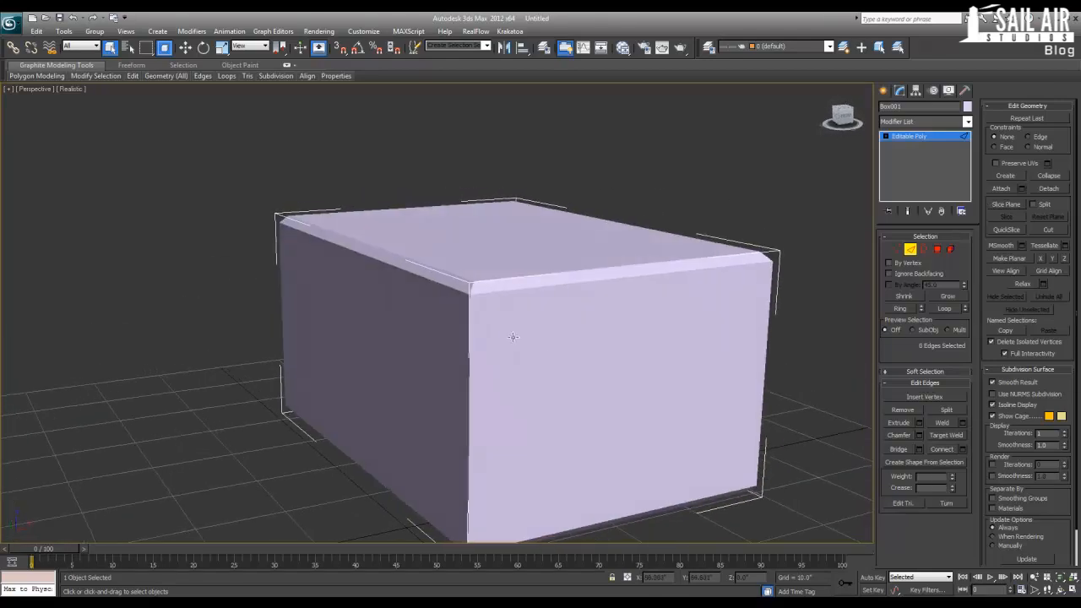
click(922, 138)
key(F4)
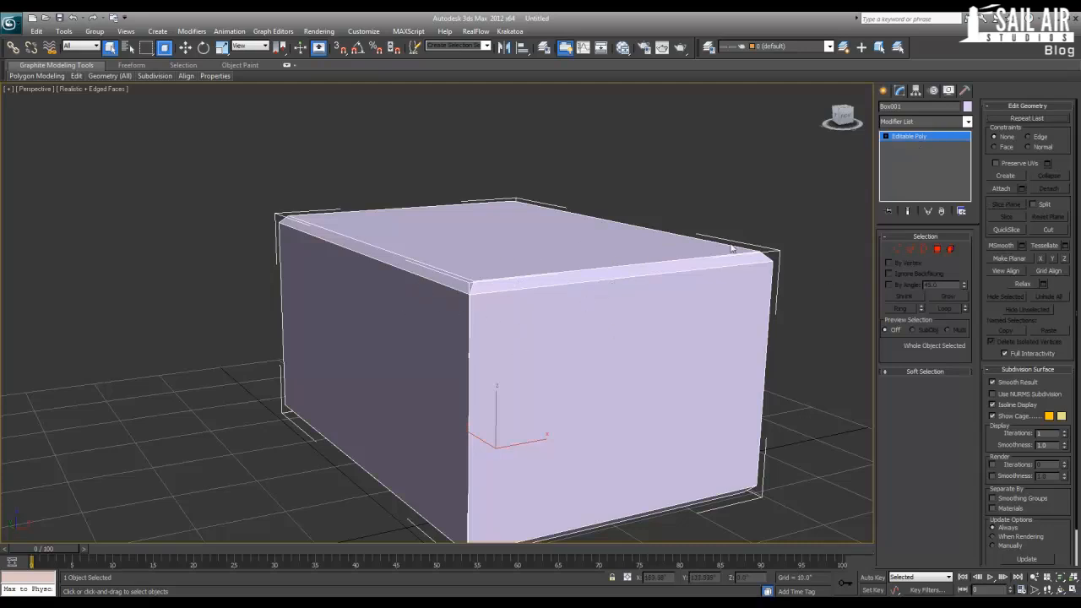
Create a second box of similar size beside the chamfered one and convert it to an Editable Poly.
scroll(841, 213, down, 3)
click(884, 92)
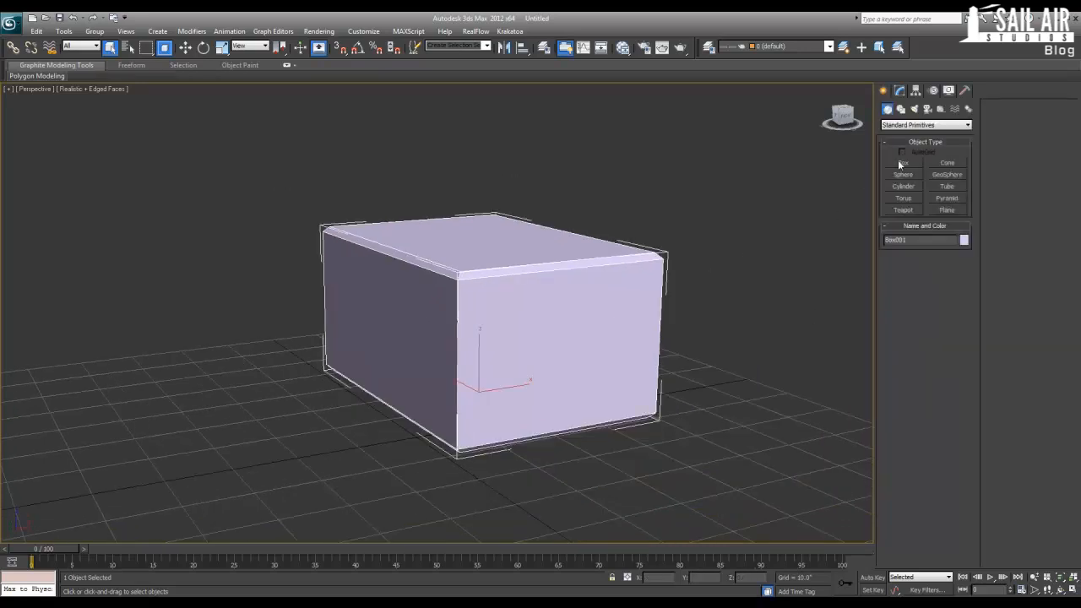
click(904, 162)
alt+middle_drag(251, 338, 359, 326)
drag(389, 317, 355, 450)
right_click(372, 352)
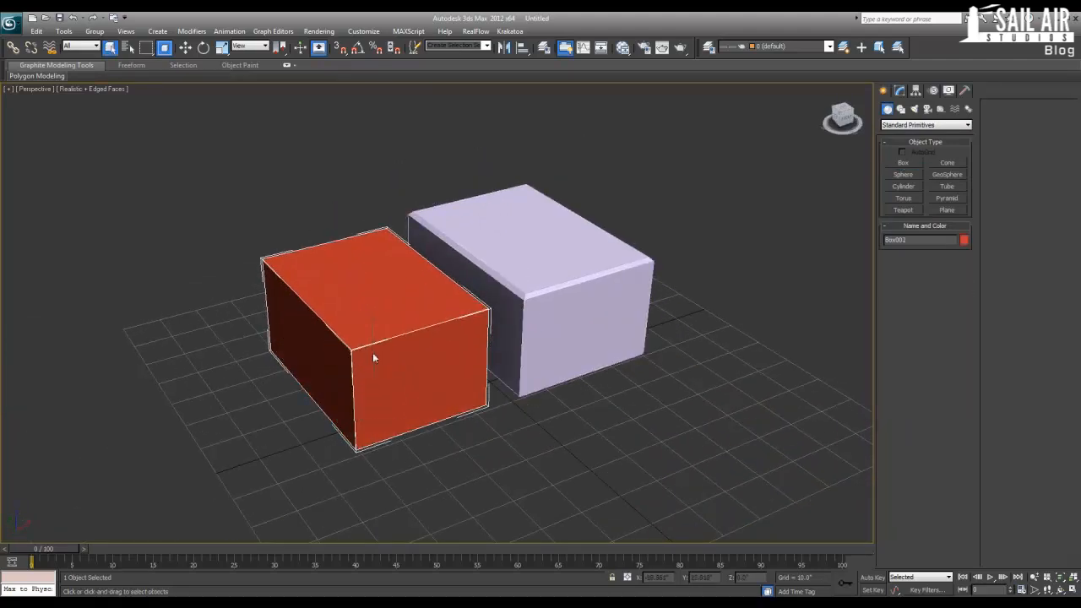
right_click(390, 337)
mouse_move(482, 437)
click(541, 447)
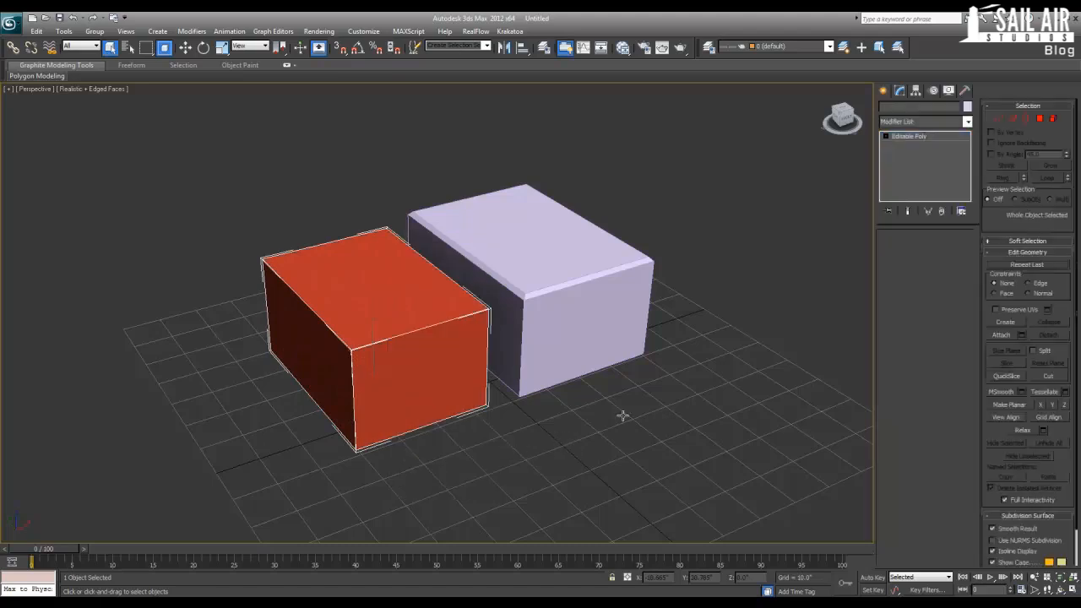
Connect the ring of four vertical edges on the red box with 2 segments and a pinch of 90.
click(912, 250)
click(354, 375)
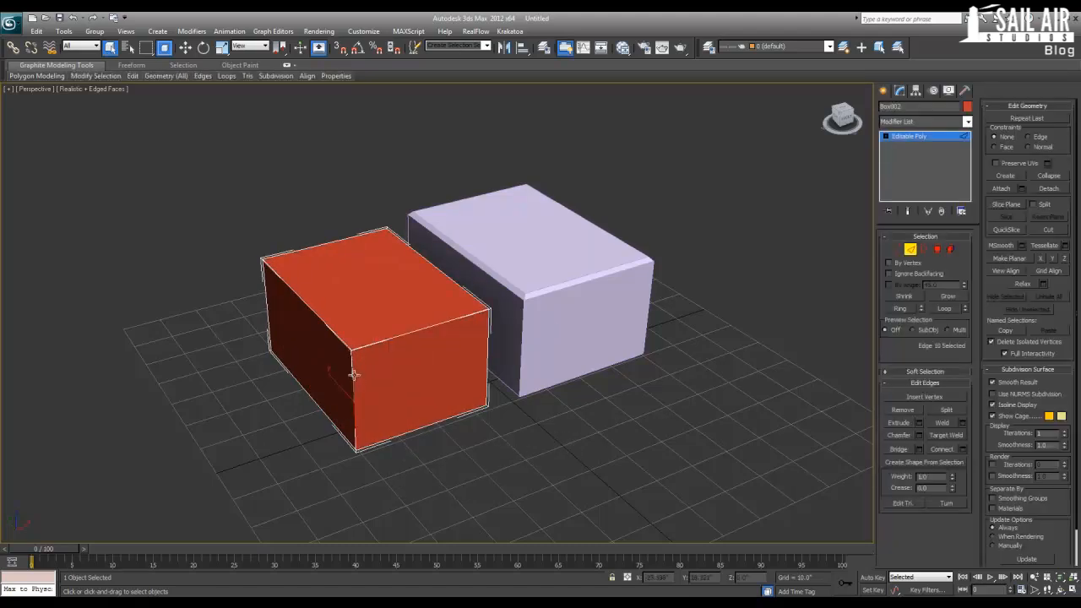
click(901, 308)
click(961, 449)
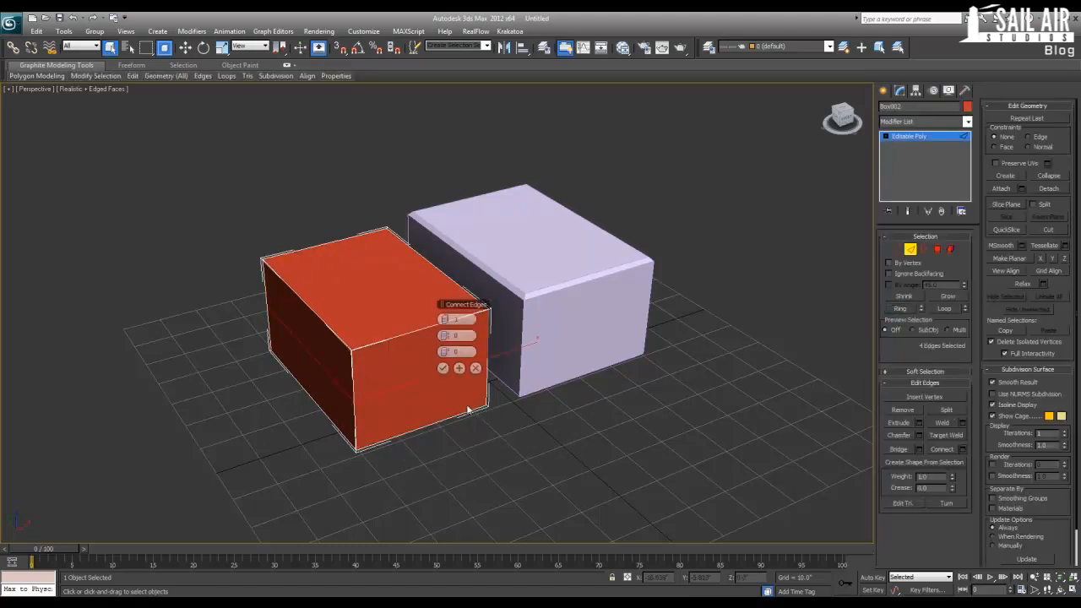
click(450, 320)
click(443, 369)
Connect the ring of widthwise edges on the red box with 2 segments and a pinch of 90.
scroll(405, 387, up, 5)
scroll(488, 370, up, 4)
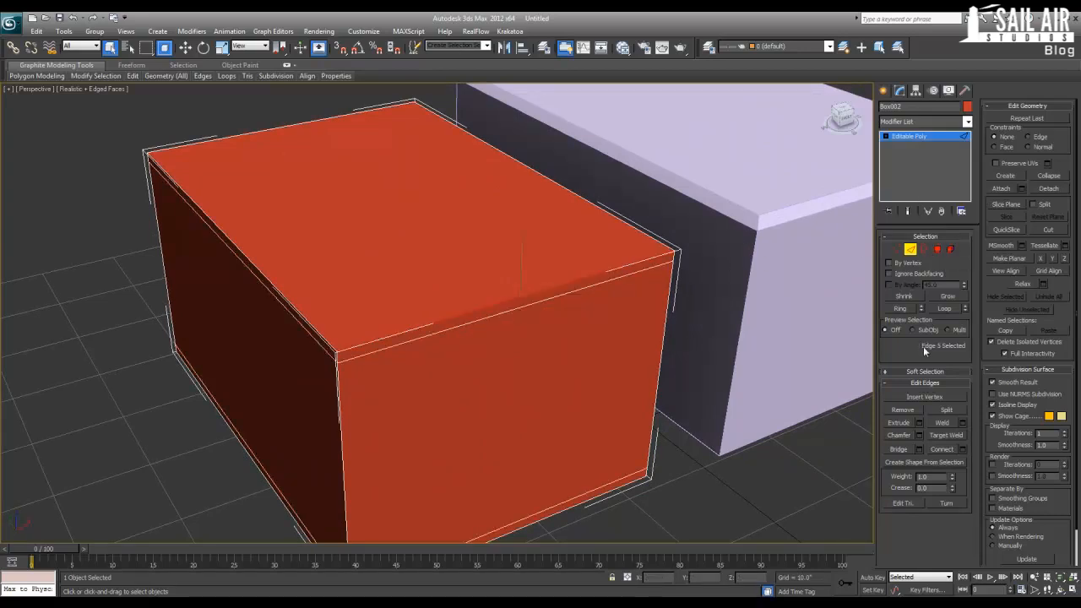
click(901, 308)
click(962, 449)
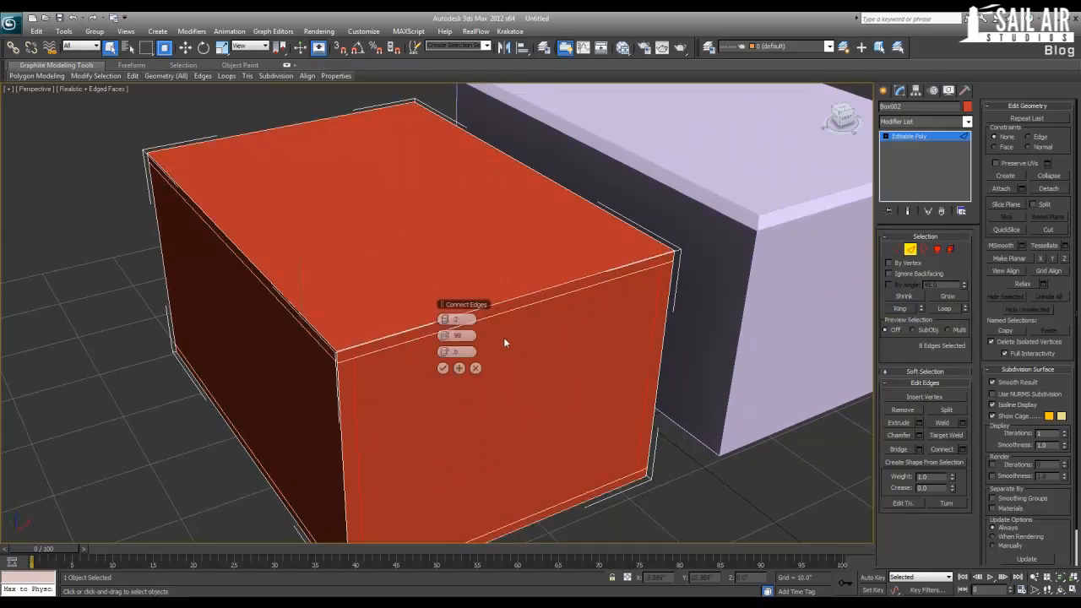
click(443, 368)
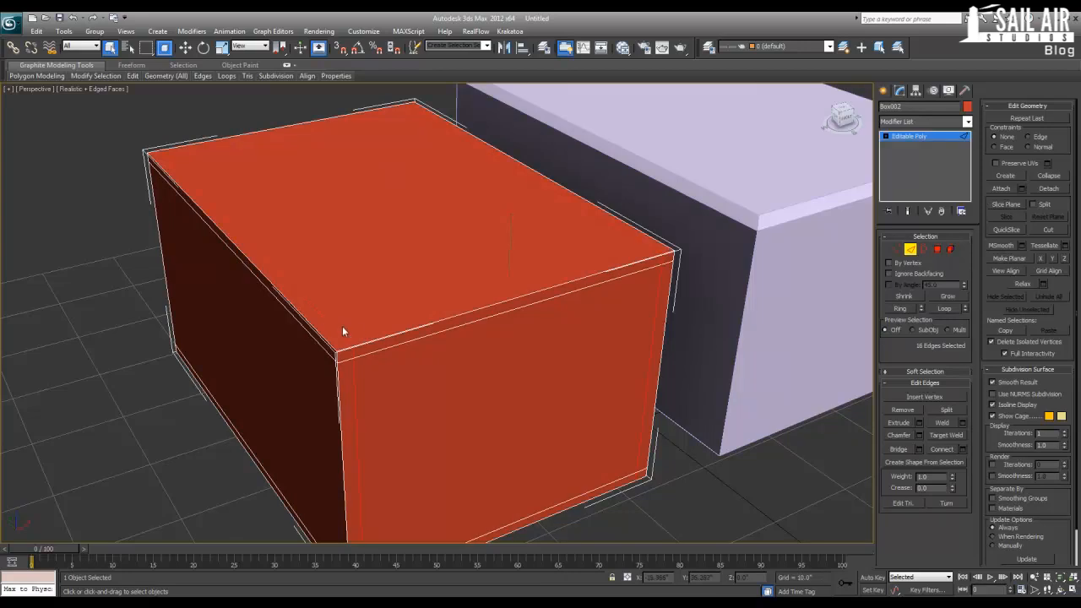
Connect the ring of lengthwise edges on the red box with 2 segments, pinch 90, and leave edge editing.
click(897, 309)
click(963, 450)
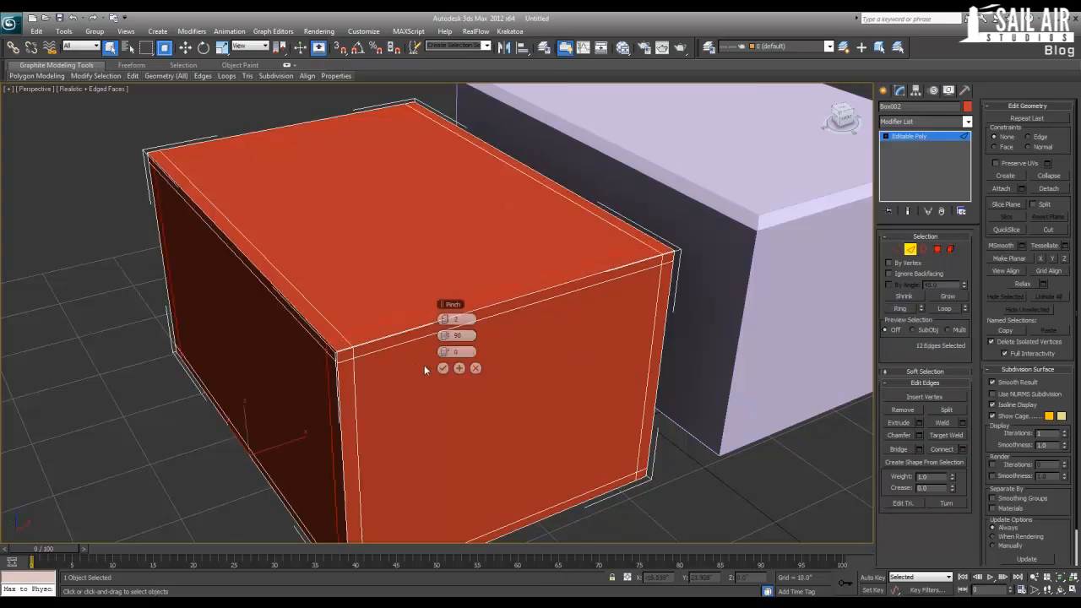
click(443, 368)
click(929, 137)
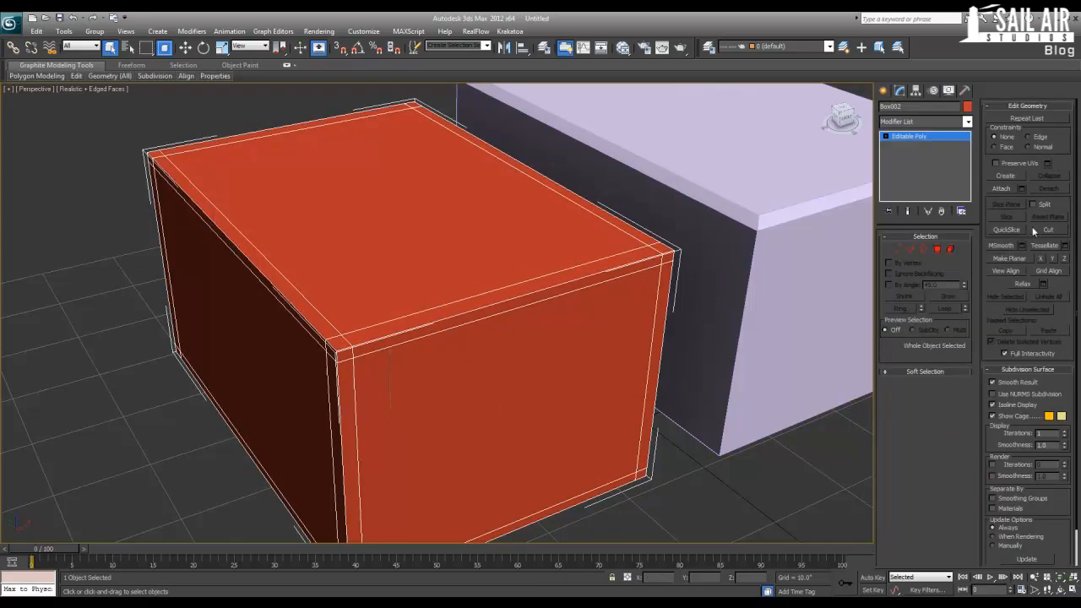
Apply a TurboSmooth modifier to the red box with the support loops.
click(936, 124)
key(t)
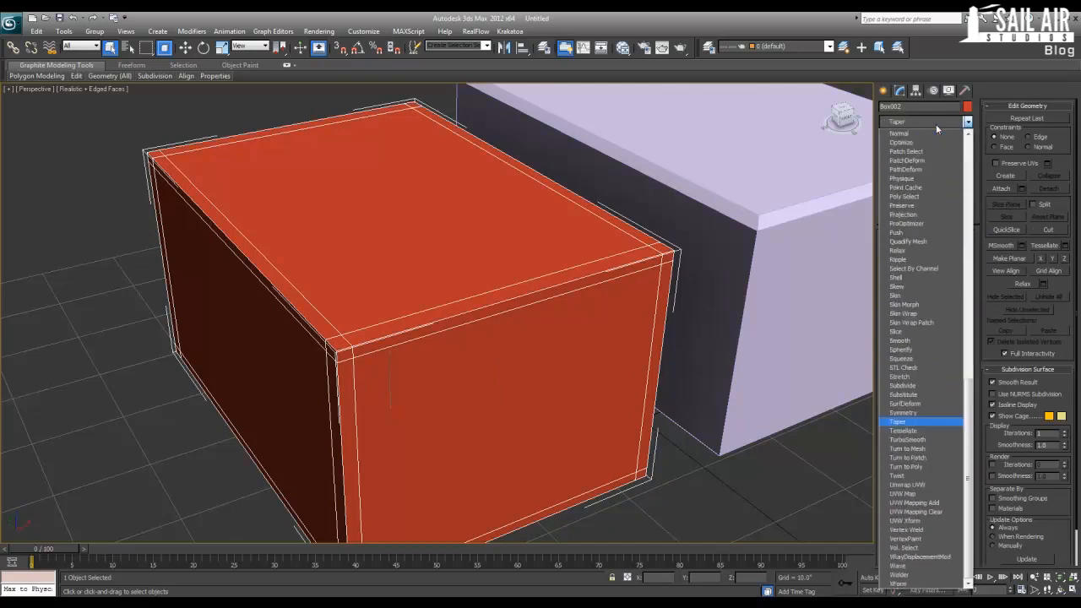
key(Down)
key(Down)
key(Return)
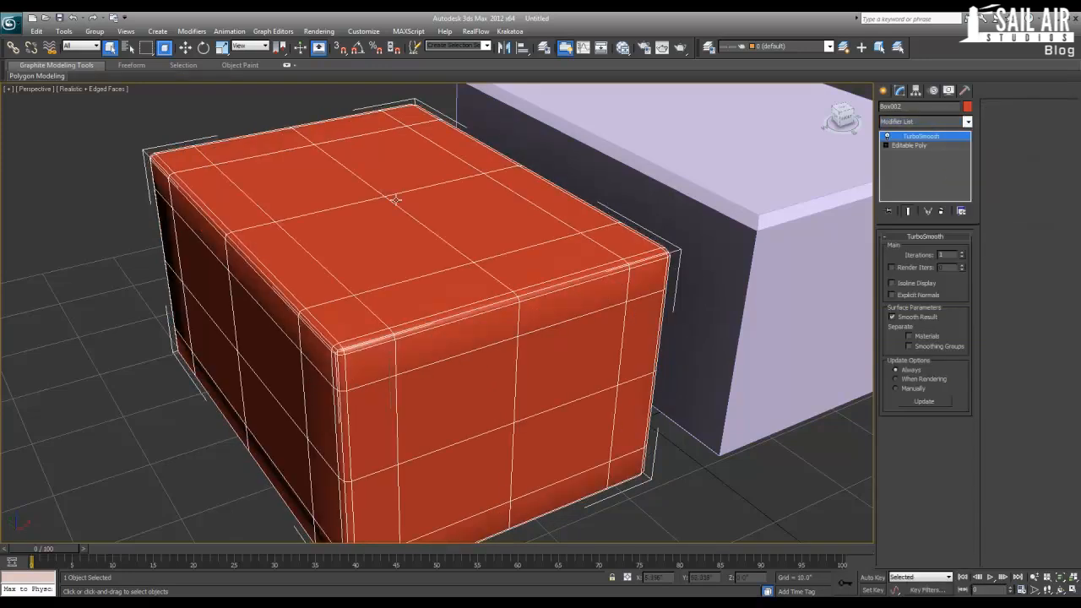
Compare the smoothed red box with the chamfered lavender box, both with edged faces hidden and shown.
middle_drag(395, 199, 298, 238)
click(647, 217)
middle_drag(668, 170, 635, 207)
scroll(635, 207, down, 3)
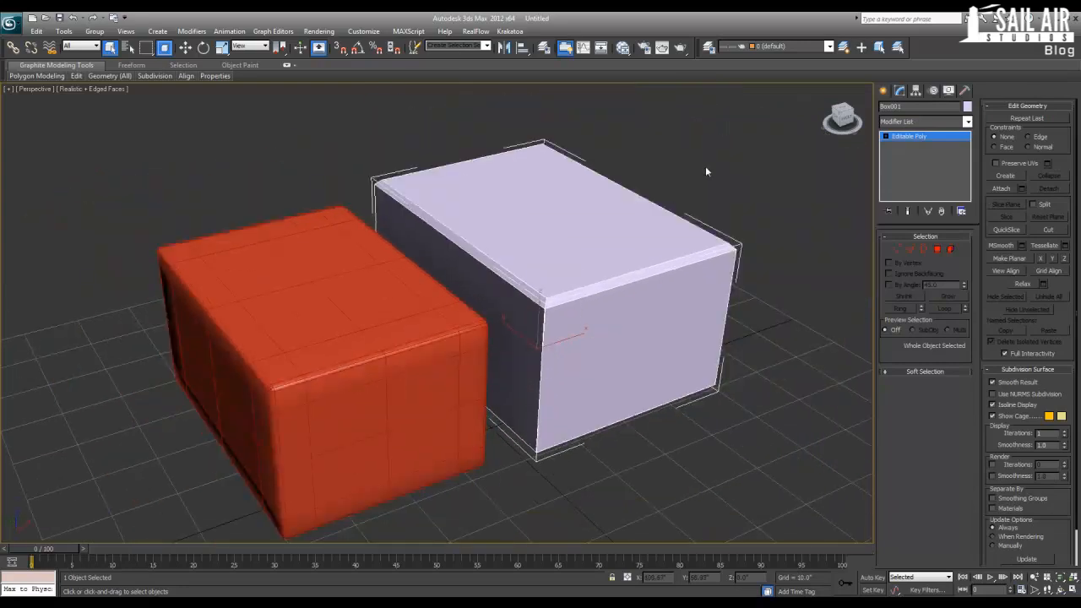
click(706, 171)
key(F4)
mouse_move(625, 314)
alt+middle_down()
mouse_move(673, 285)
mouse_move(634, 299)
alt+middle_up()
scroll(635, 299, up, 2)
click(646, 262)
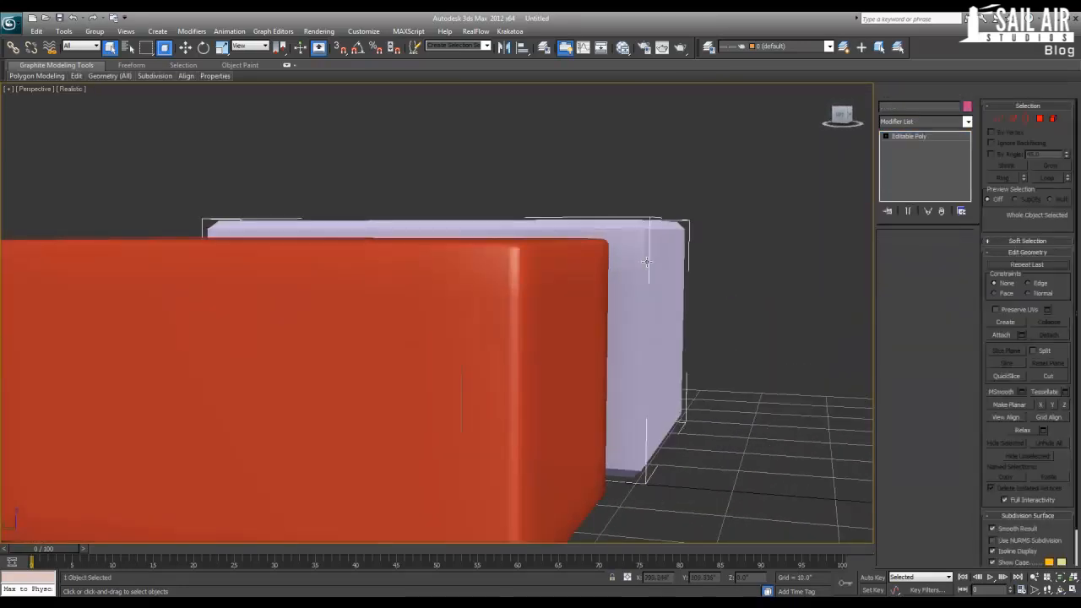
alt+middle_drag(646, 262, 264, 271)
click(230, 248)
key(F4)
alt+middle_drag(395, 312, 514, 275)
click(545, 244)
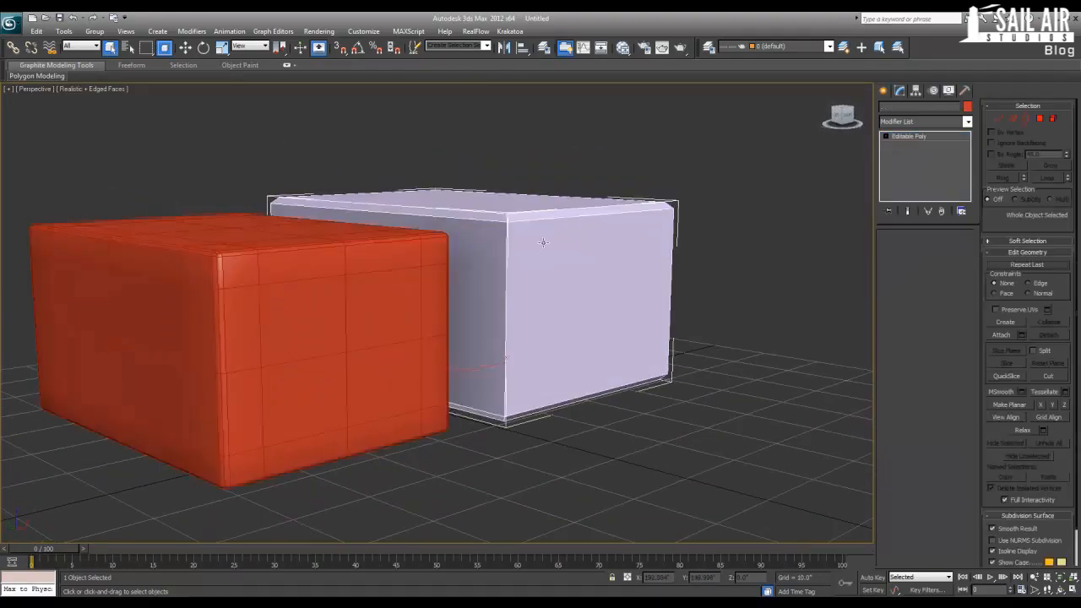
Examine the lavender box's chamfered edges from several sides.
click(707, 277)
alt+middle_drag(706, 278, 673, 287)
click(669, 258)
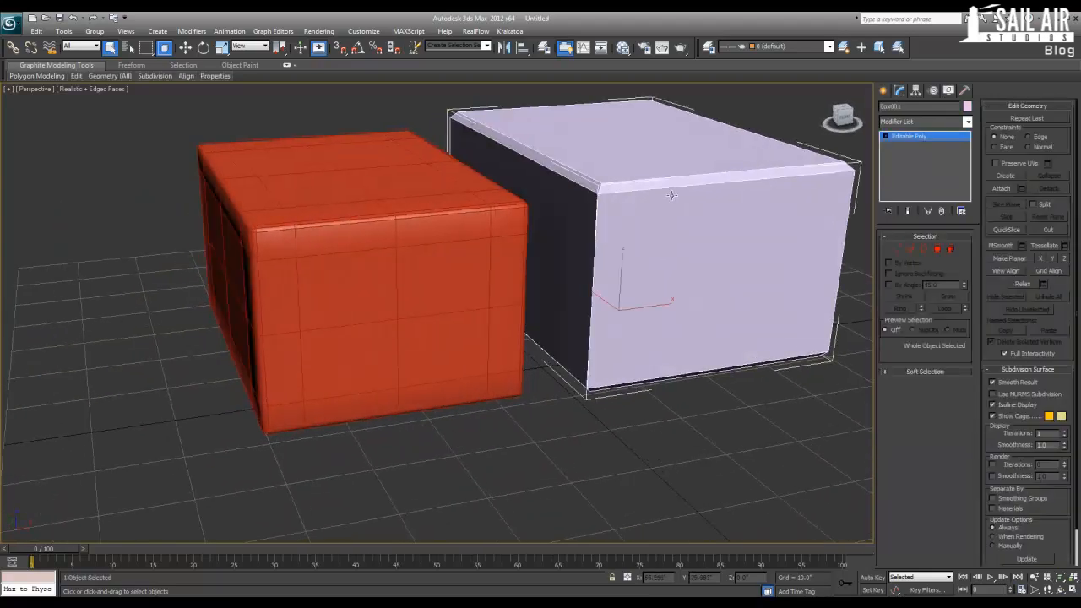
key(z)
alt+middle_drag(613, 313, 585, 334)
alt+middle_drag(452, 417, 331, 386)
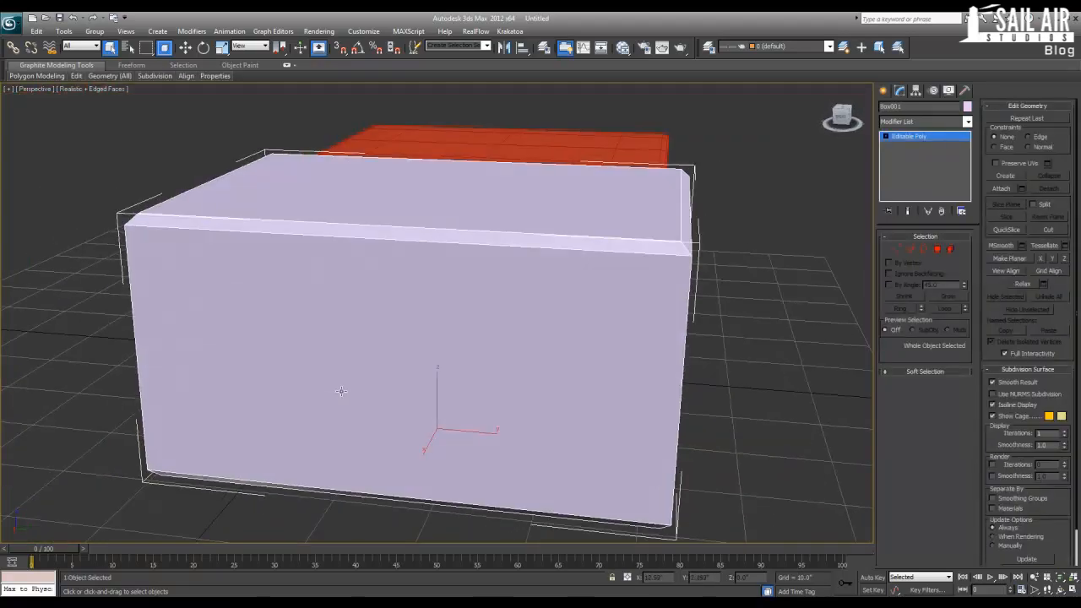
scroll(318, 377, down, 3)
alt+middle_drag(317, 238, 386, 264)
alt+middle_drag(334, 432, 442, 405)
Inspect the red box's smoothed edges and corners up close from both ends.
click(424, 417)
scroll(495, 401, up, 5)
scroll(471, 405, up, 2)
scroll(473, 445, down, 2)
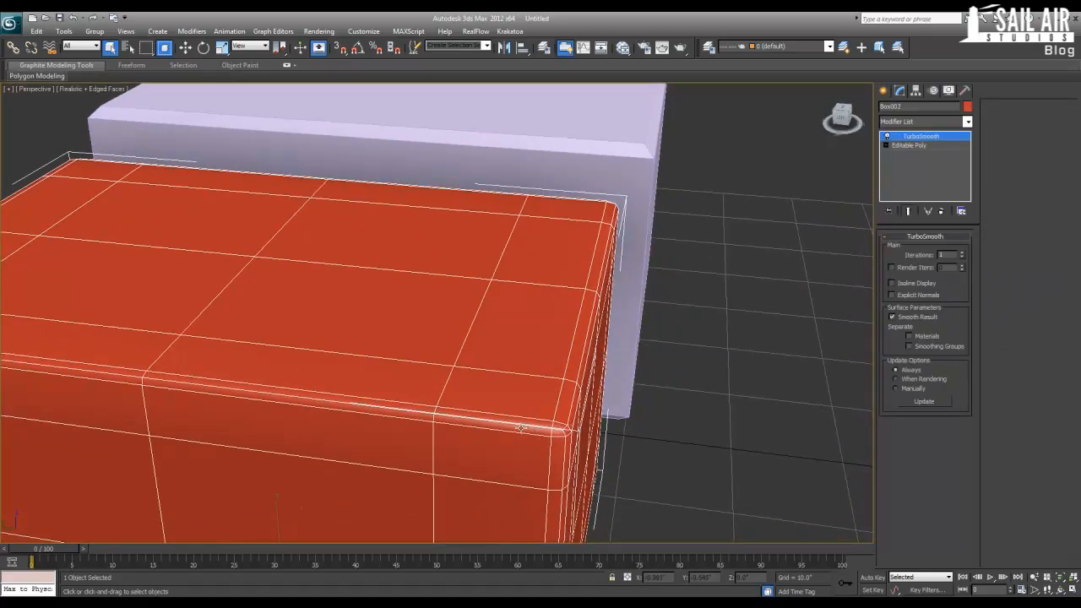
middle_drag(232, 378, 439, 422)
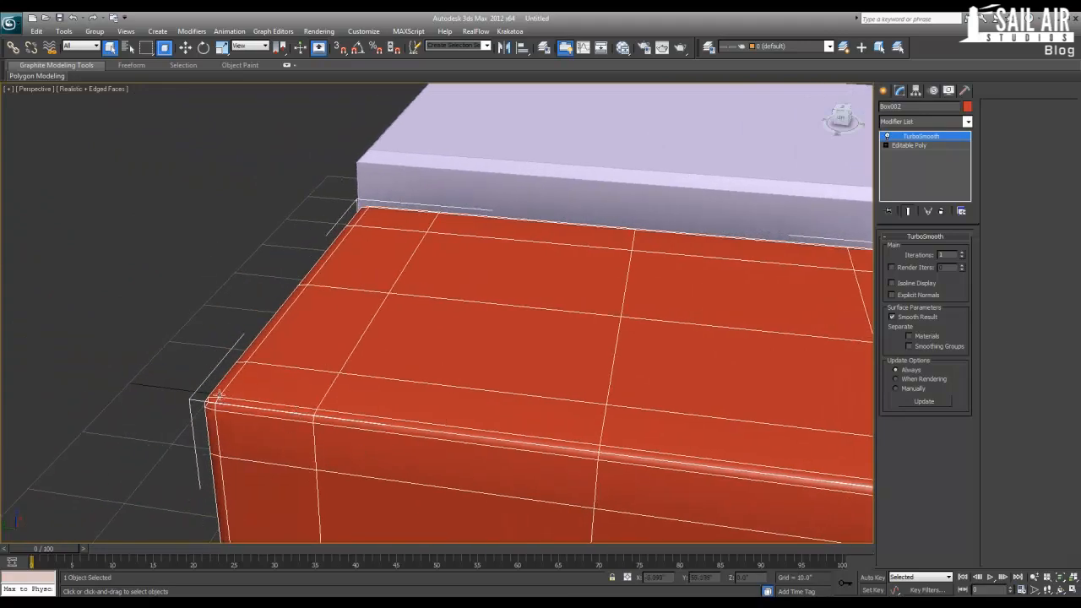
alt+middle_drag(219, 394, 385, 330)
scroll(555, 410, down, 4)
middle_drag(221, 331, 328, 335)
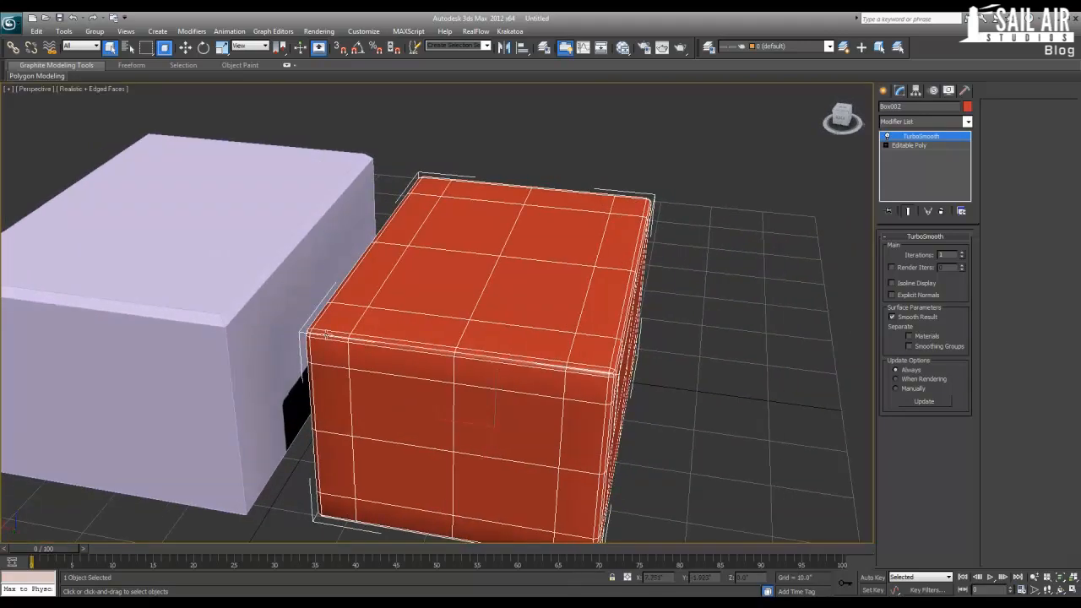
scroll(326, 334, down, 3)
Delete both comparison boxes from the scene.
click(638, 243)
drag(685, 186, 31, 416)
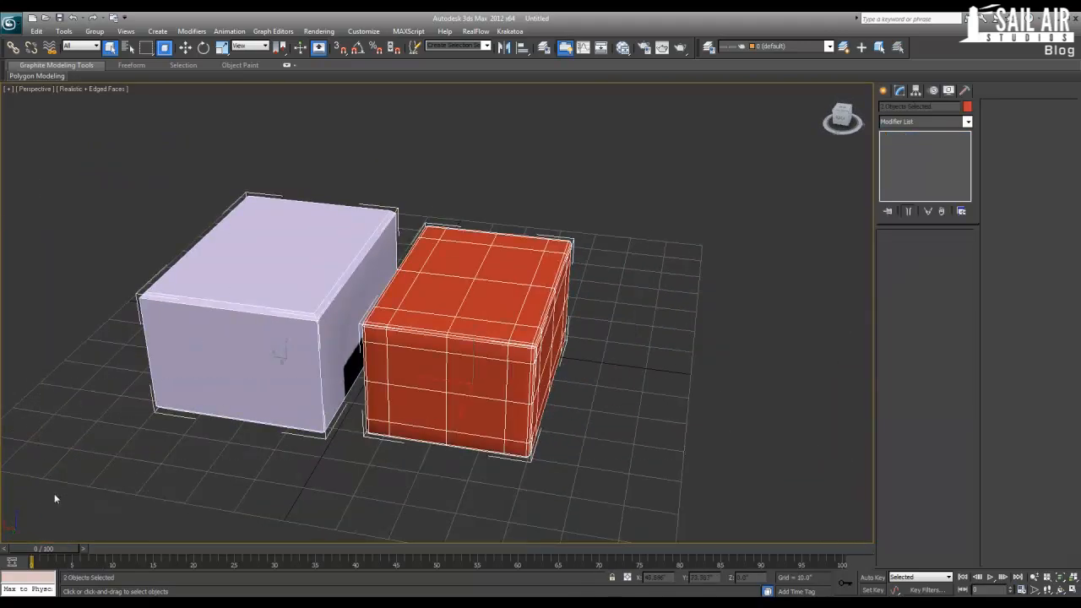
key(Delete)
scroll(391, 415, down, 2)
alt+middle_drag(394, 394, 325, 356)
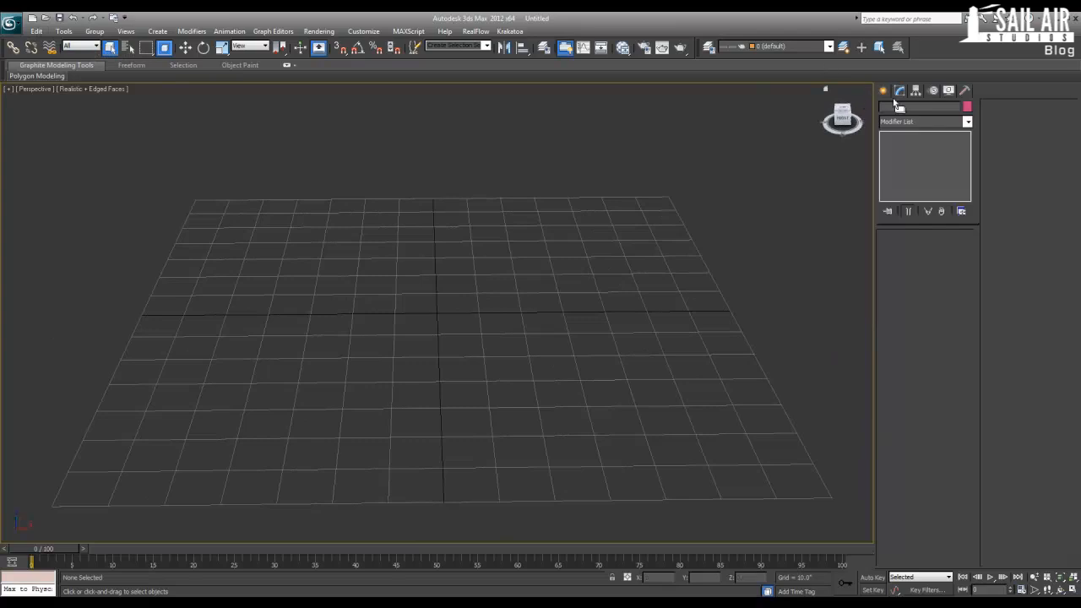
alt+middle_drag(430, 140, 377, 296)
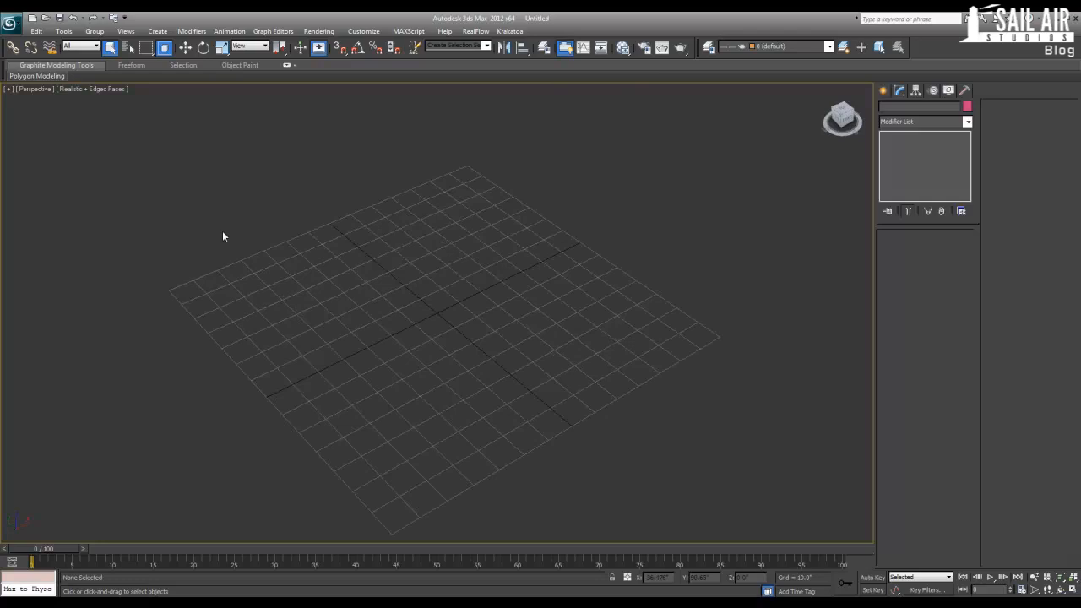
click(37, 90)
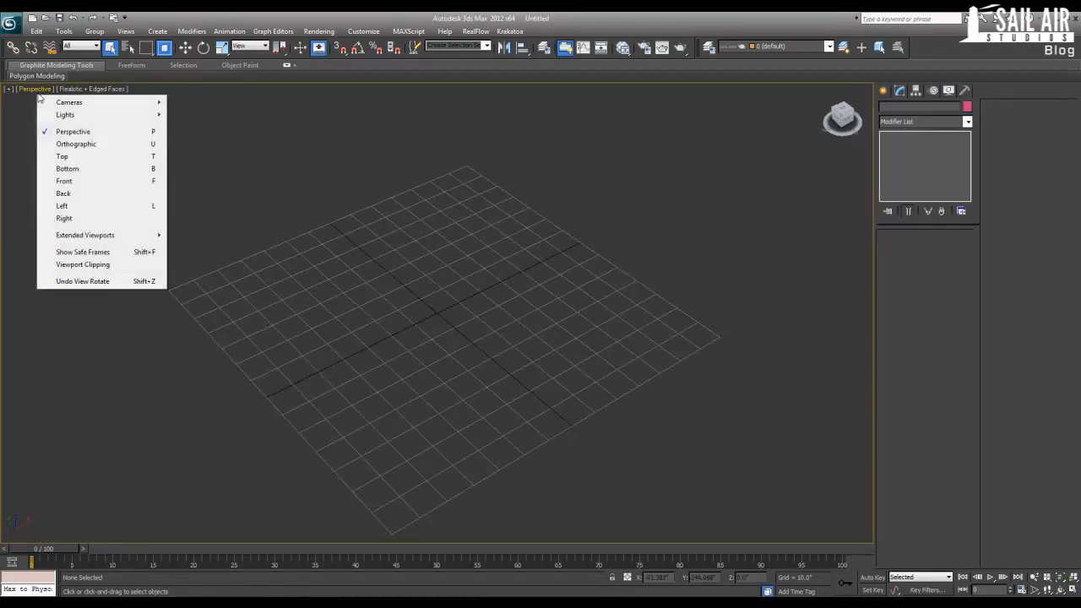
click(59, 90)
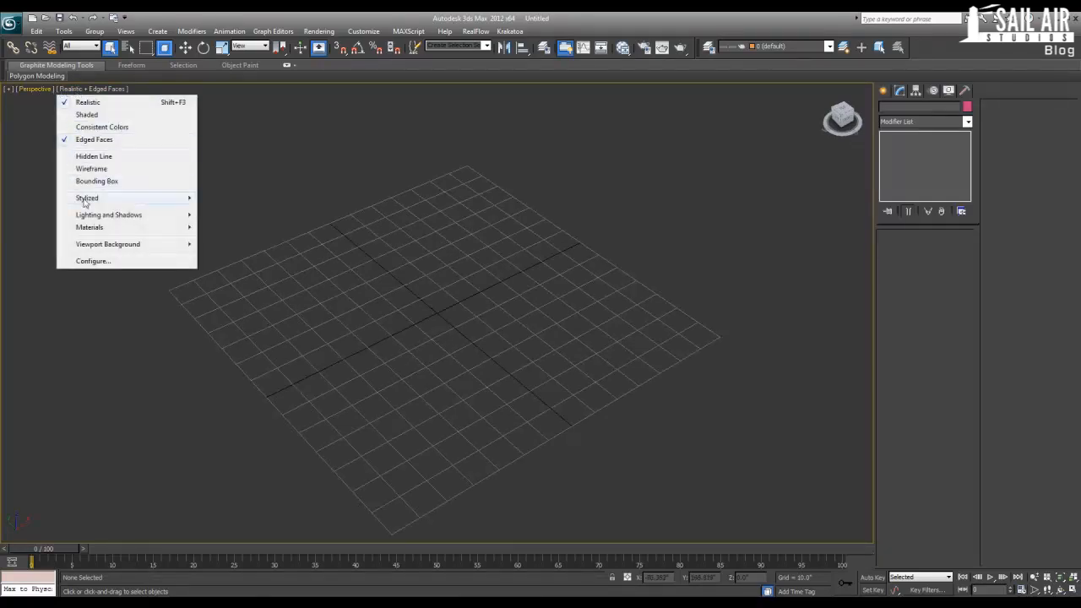
click(84, 261)
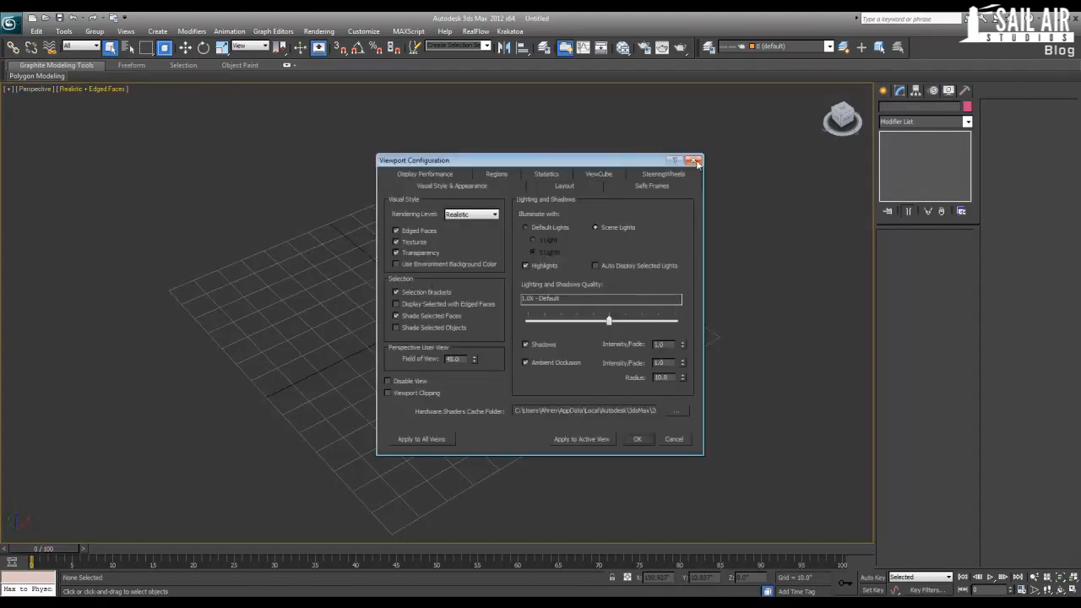
click(695, 161)
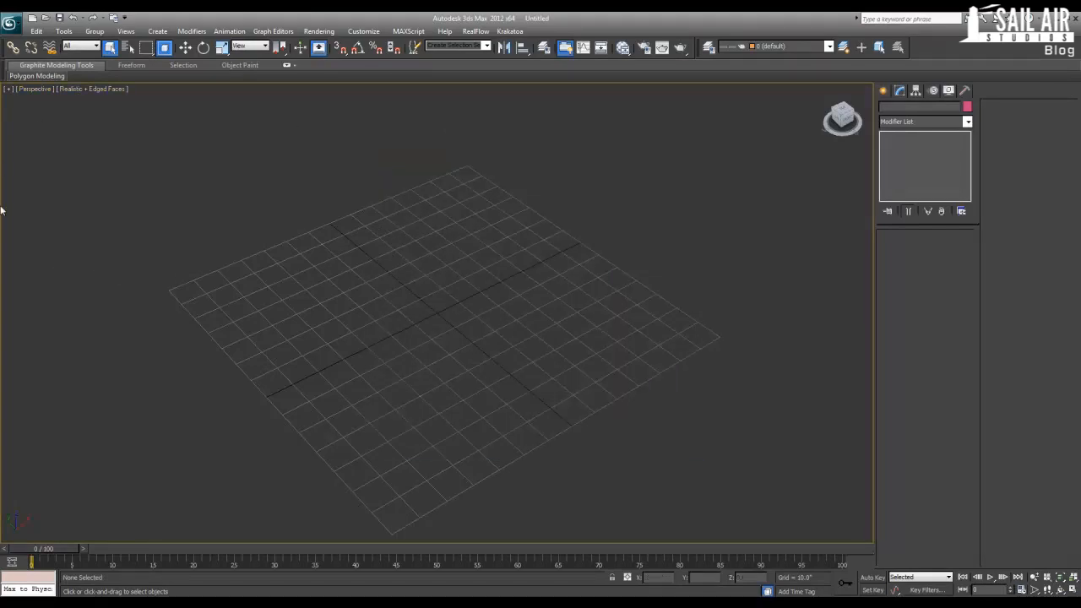
Show statistics in the active viewport, with polygon count, vertex count and frames per second for Total + Selection.
click(99, 90)
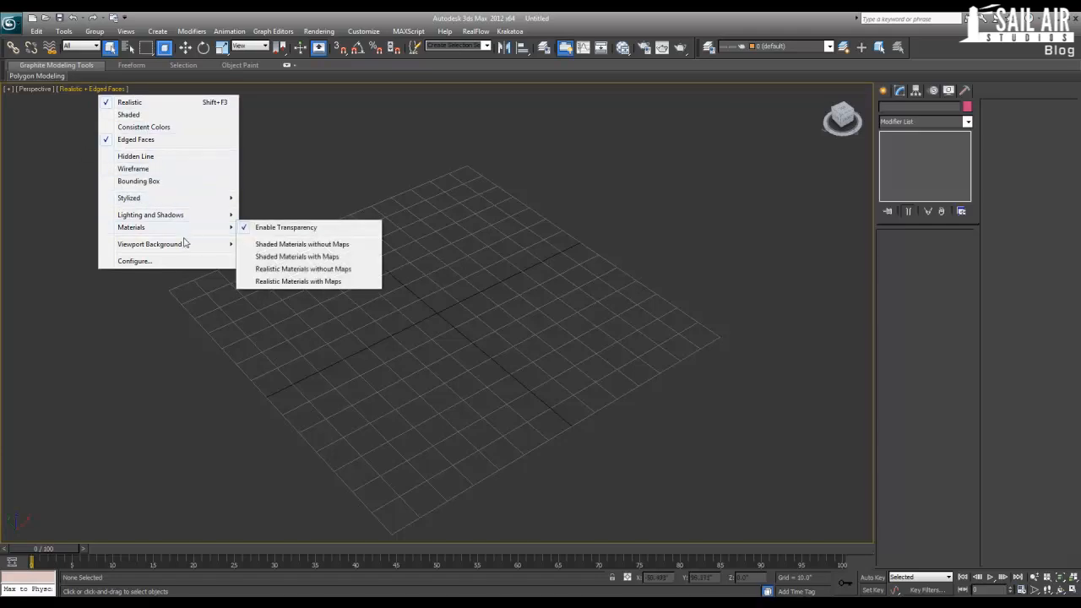
click(144, 261)
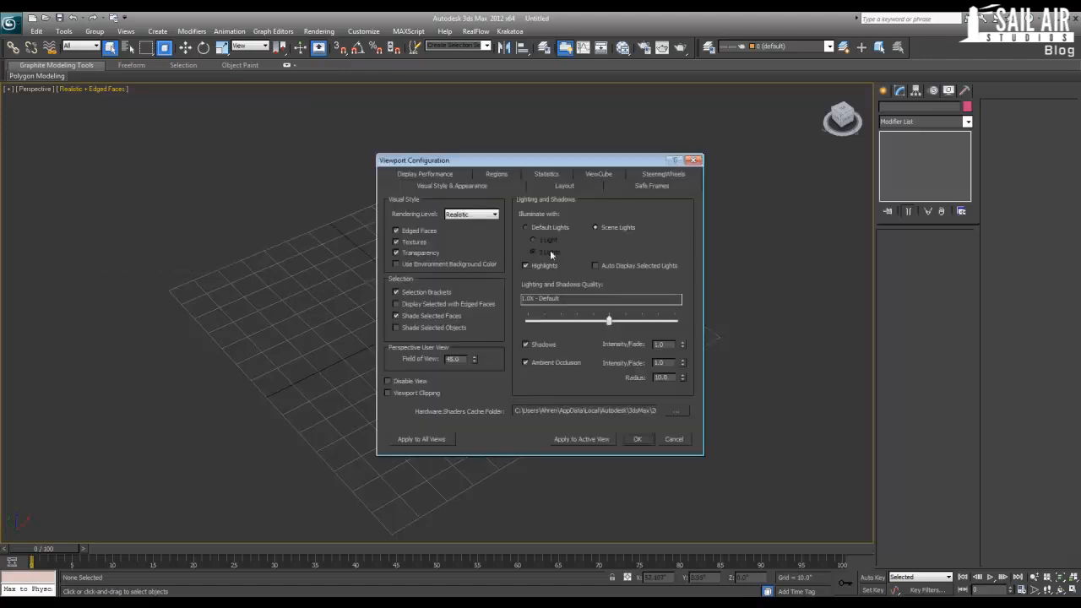
click(545, 175)
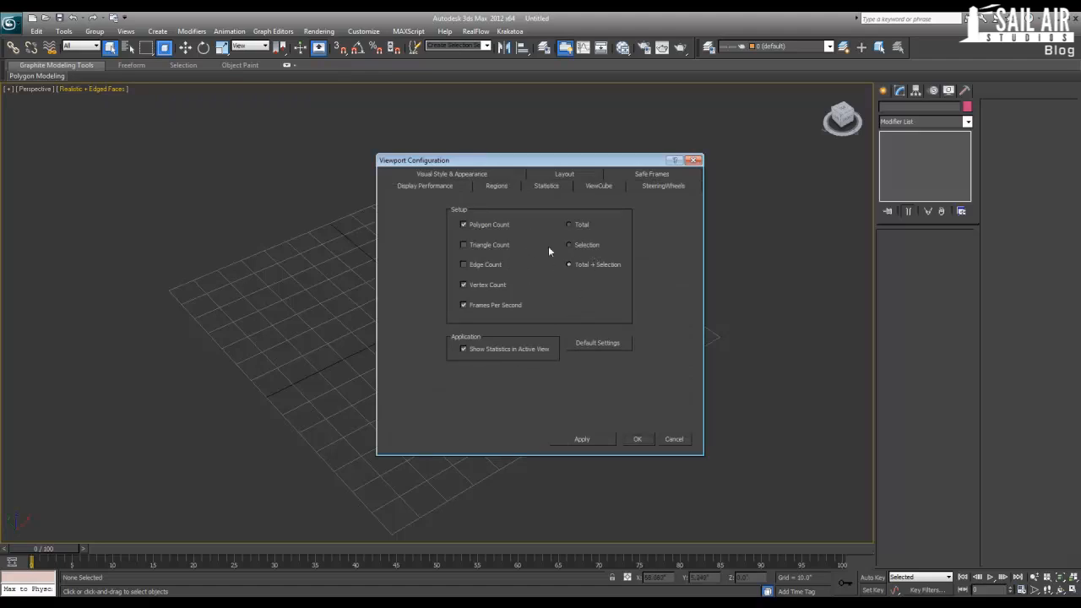
click(583, 437)
click(638, 438)
Create a standard box about 20.7" long, 26.8" wide and 22.3" high on the grid.
click(884, 90)
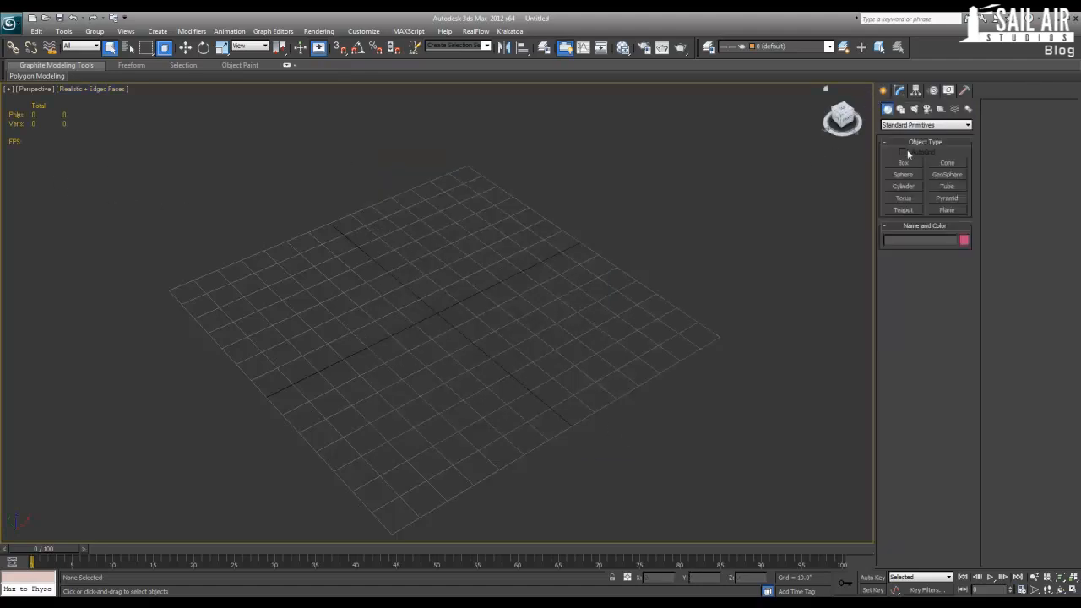
click(904, 163)
drag(522, 282, 501, 338)
click(499, 283)
right_click(497, 278)
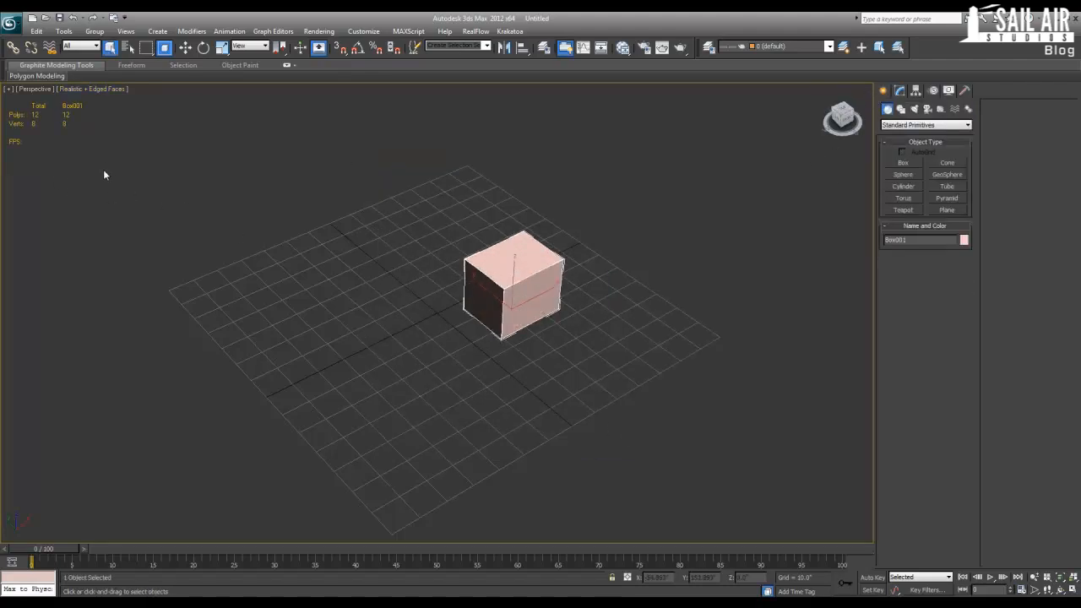
Examine the box from several angles while watching the viewport's polygon, vertex and frame-rate statistics.
alt+middle_drag(553, 306, 507, 300)
key(w)
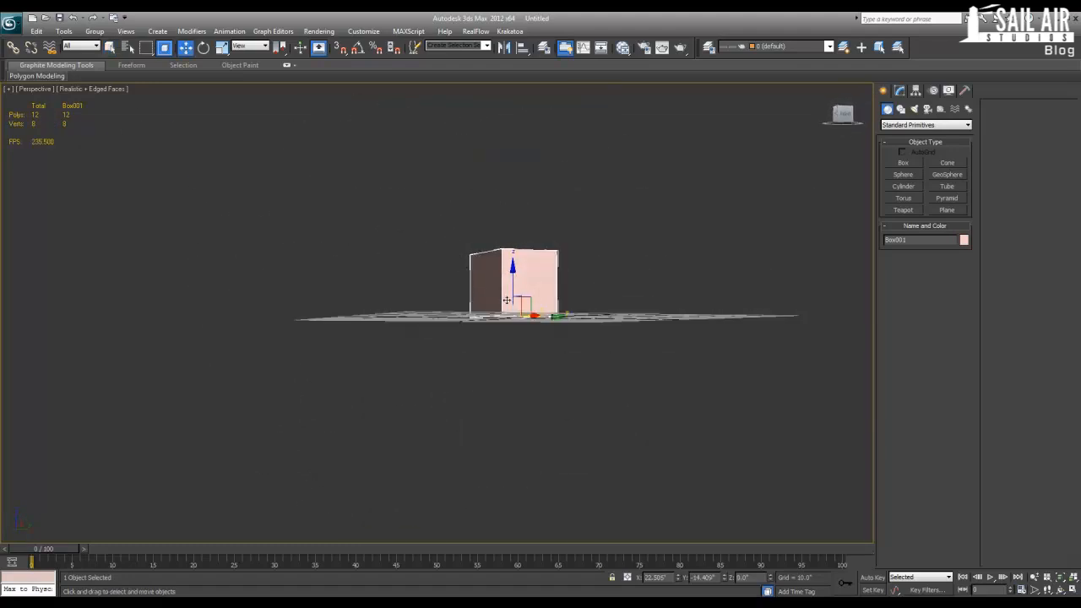
alt+middle_drag(527, 238, 523, 267)
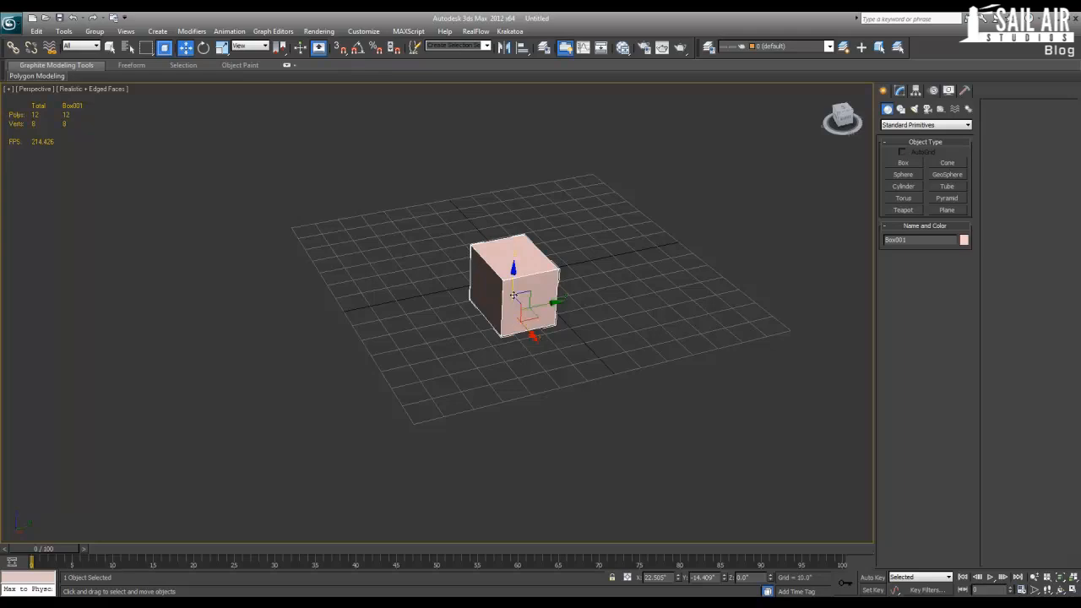
alt+middle_drag(450, 223, 483, 248)
Unhide all objects and examine the framed box, toggling its edged faces.
click(551, 197)
right_click(551, 196)
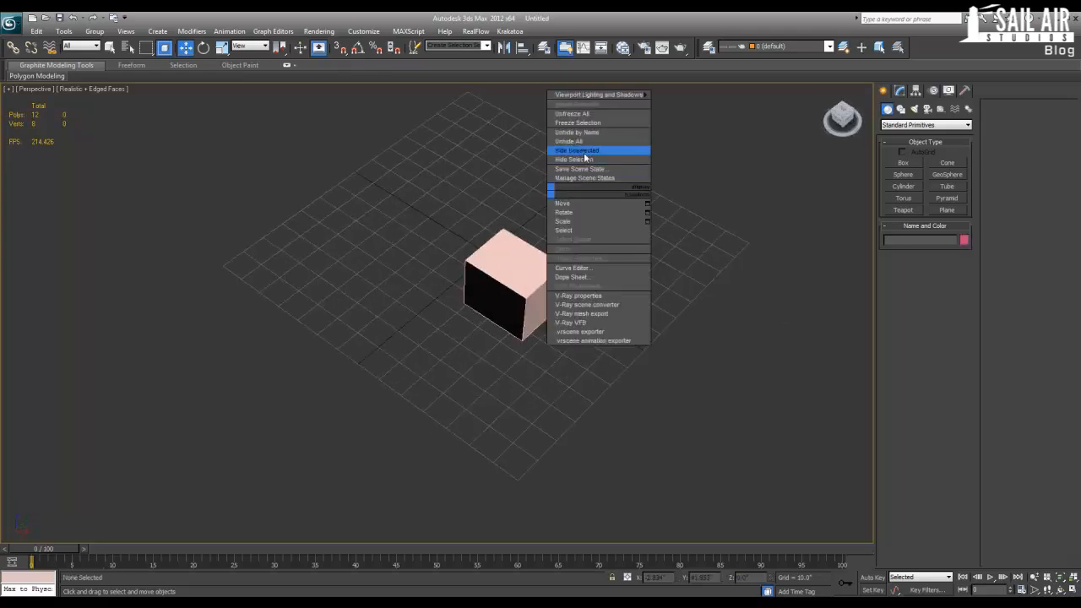
click(583, 143)
click(499, 300)
key(z)
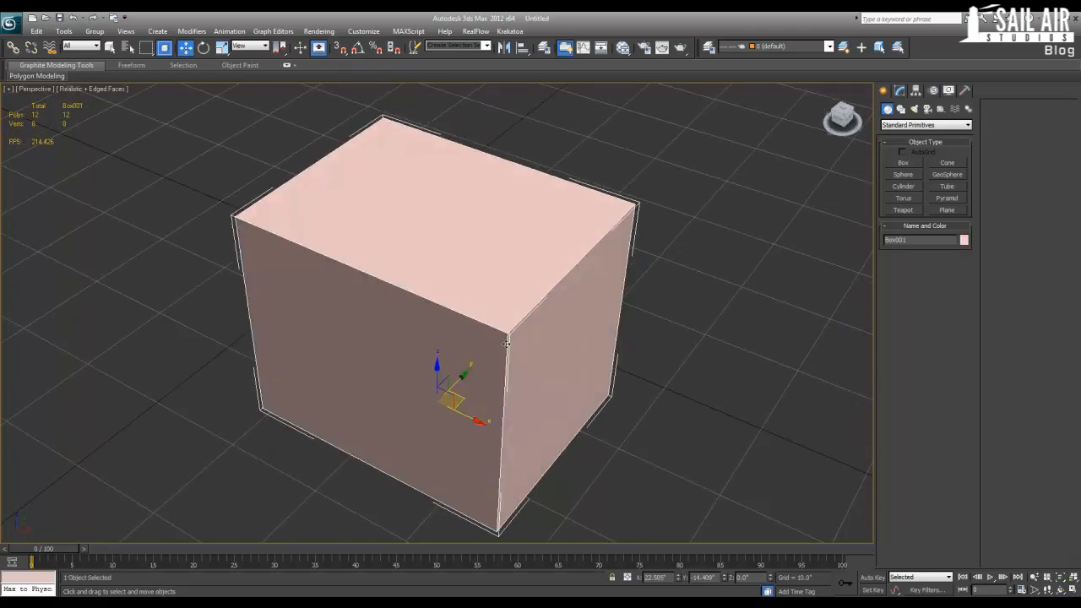
key(F4)
key(F4)
scroll(521, 338, up, 5)
key(z)
alt+middle_drag(525, 339, 494, 338)
Display the box's parameters and examine its faces up close, from above and below.
click(900, 90)
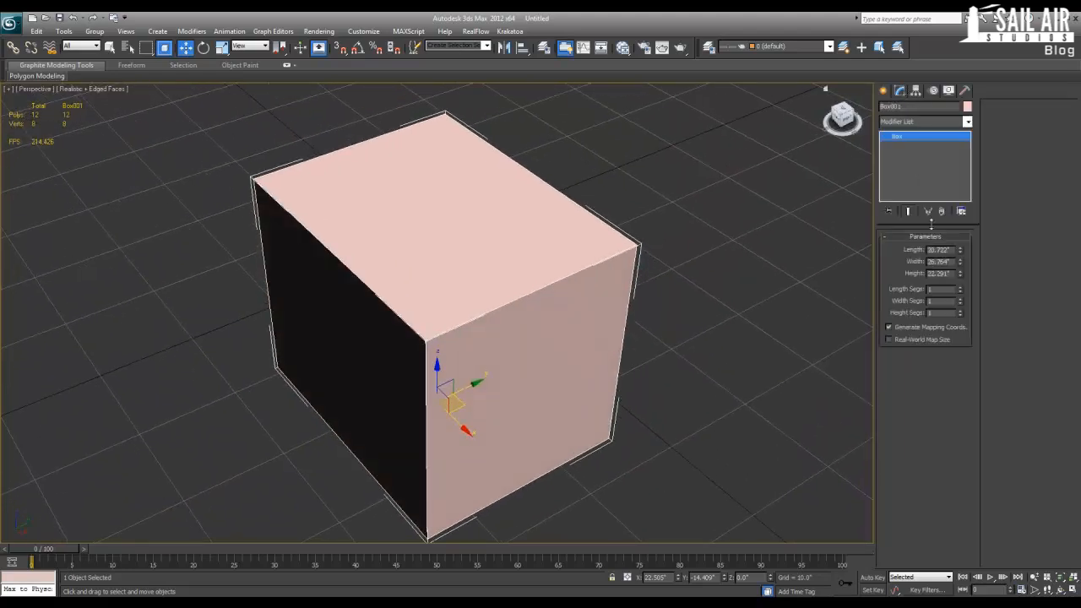
scroll(489, 300, down, 6)
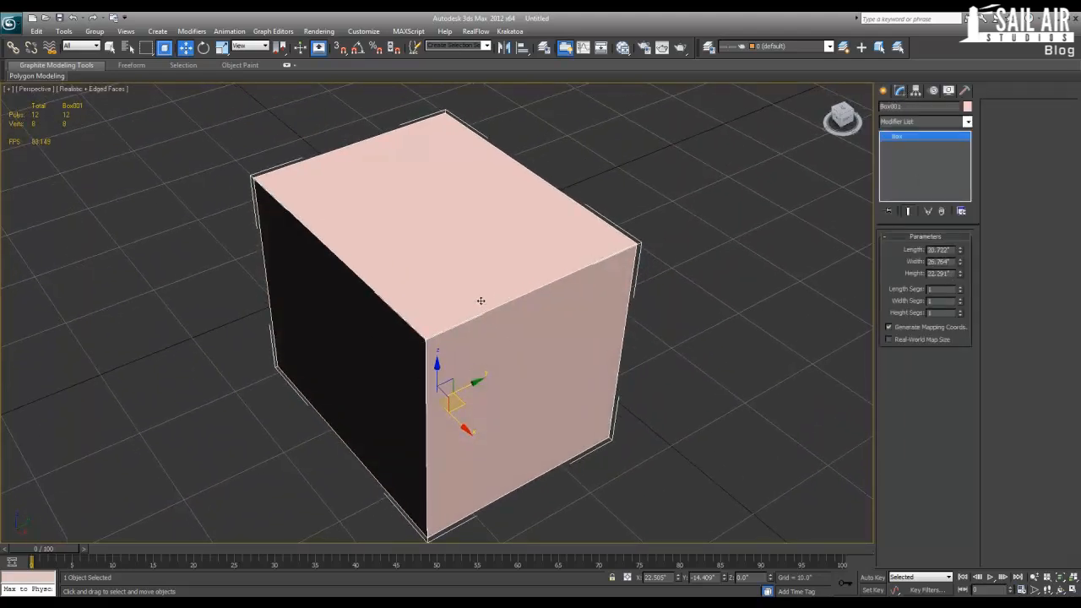
scroll(468, 291, up, 12)
alt+middle_drag(468, 290, 451, 379)
scroll(454, 333, down, 8)
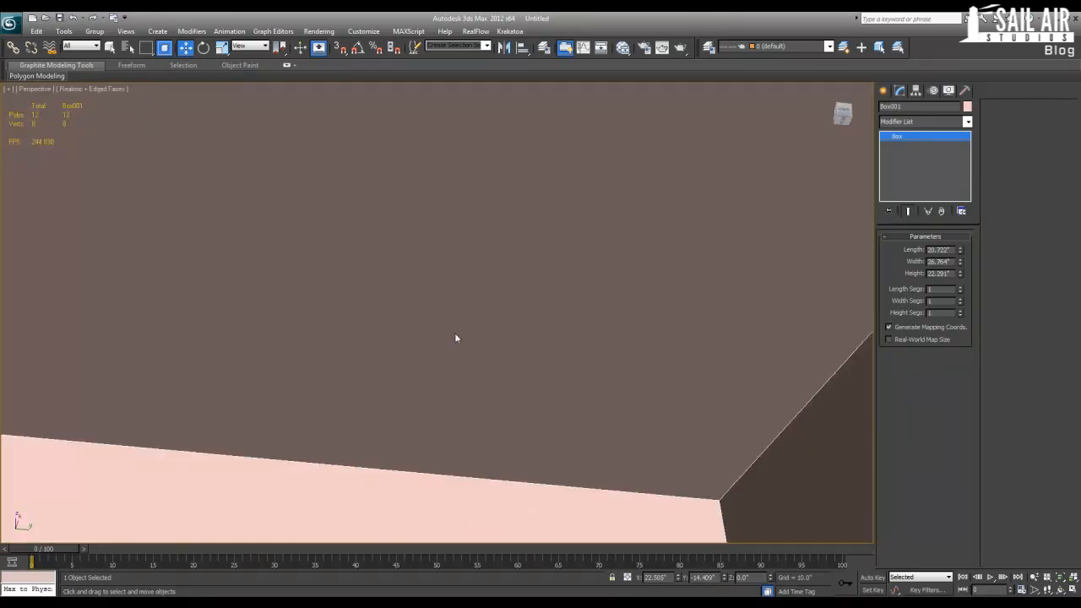
alt+middle_drag(457, 316, 500, 418)
Convert the box to an Editable Poly.
right_click(499, 418)
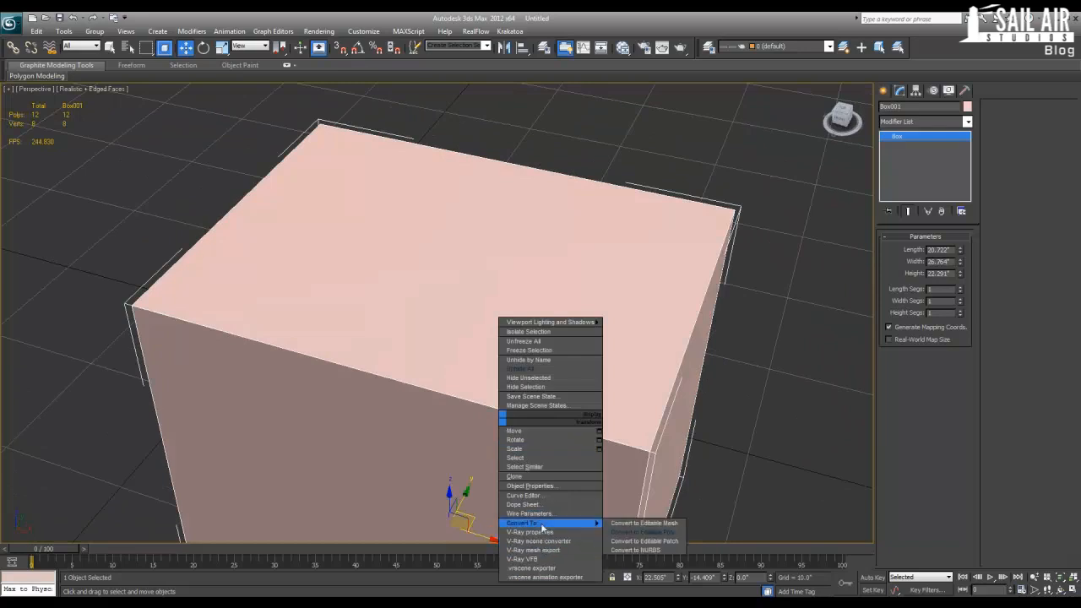
click(627, 534)
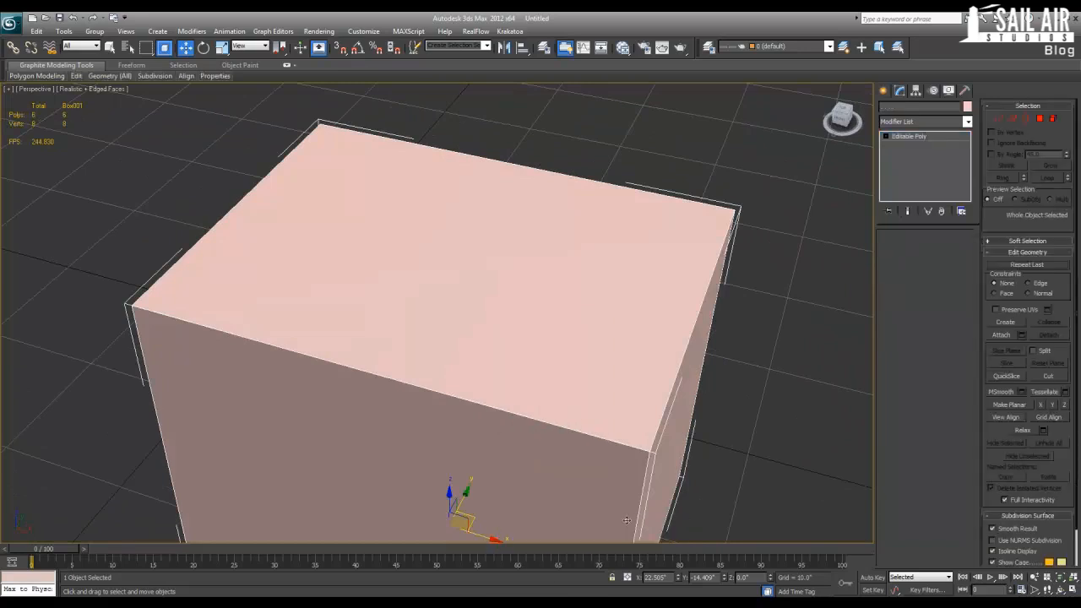
scroll(536, 336, down, 4)
Try selecting side polygons of the box at polygon level, and return to object level.
click(936, 250)
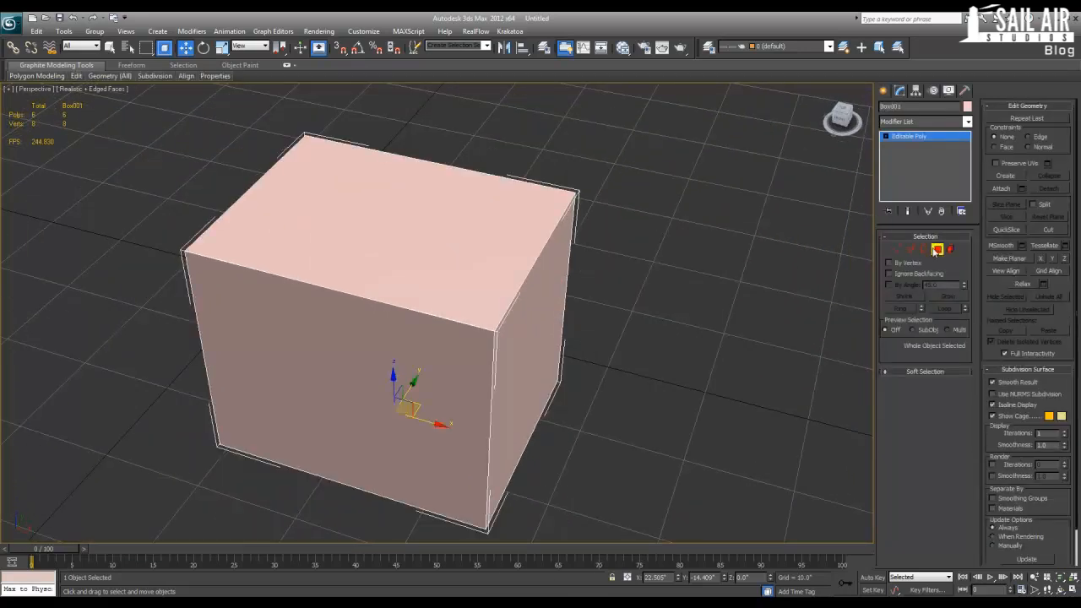
click(510, 398)
drag(553, 369, 535, 306)
click(922, 137)
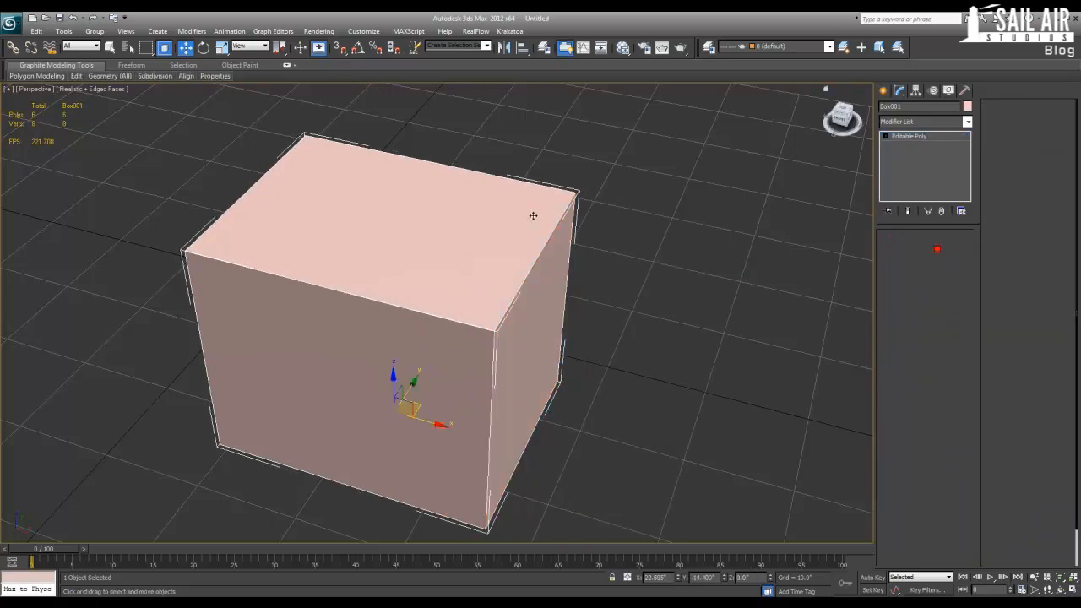
Delete the box and bring up the standard primitives for creating a new object.
key(Delete)
scroll(481, 243, down, 10)
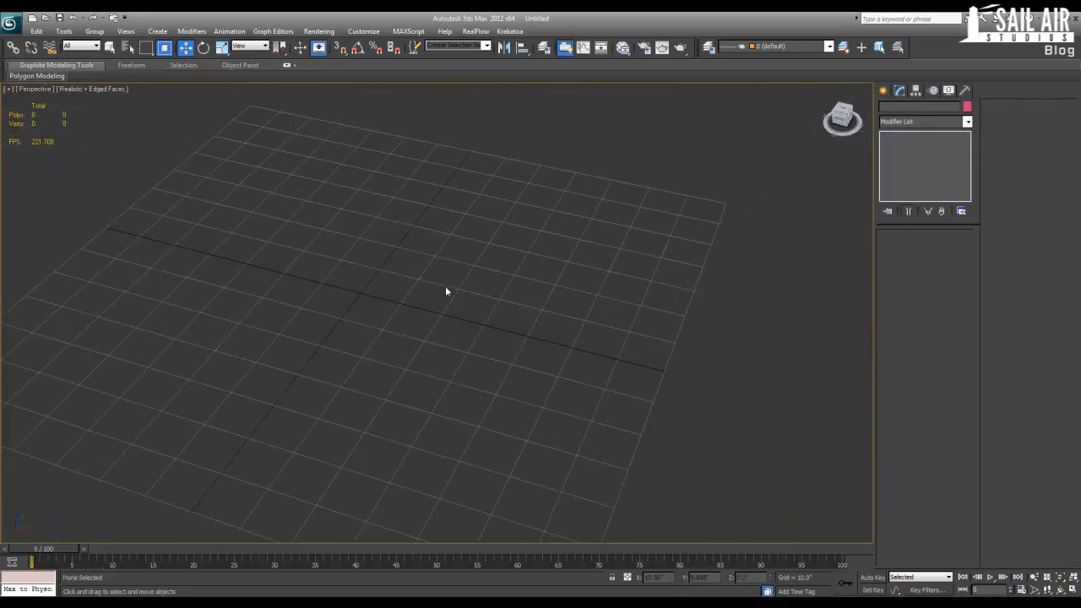
click(889, 92)
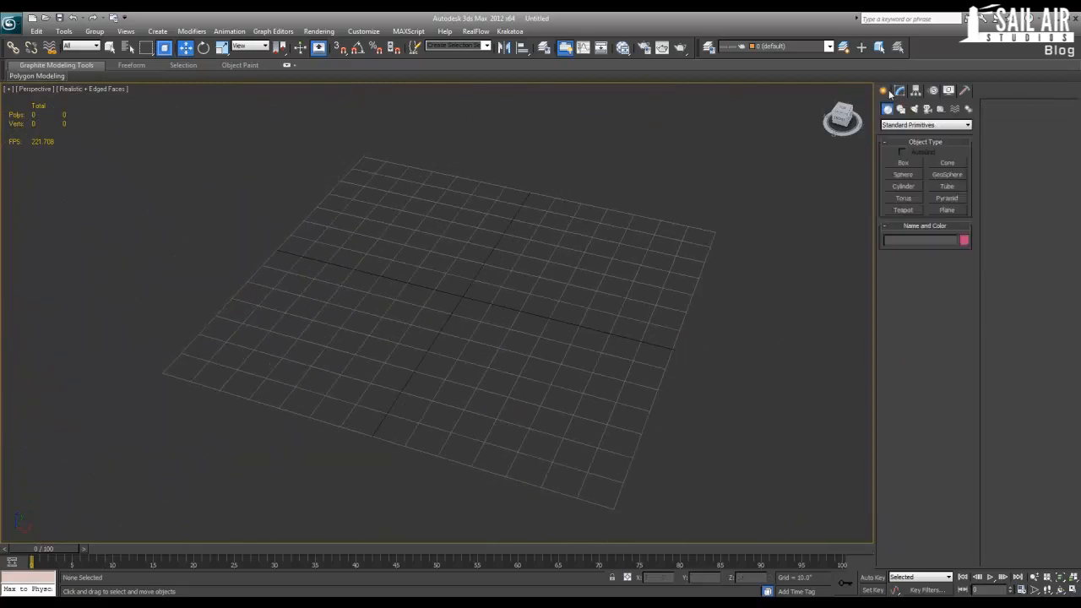
click(902, 163)
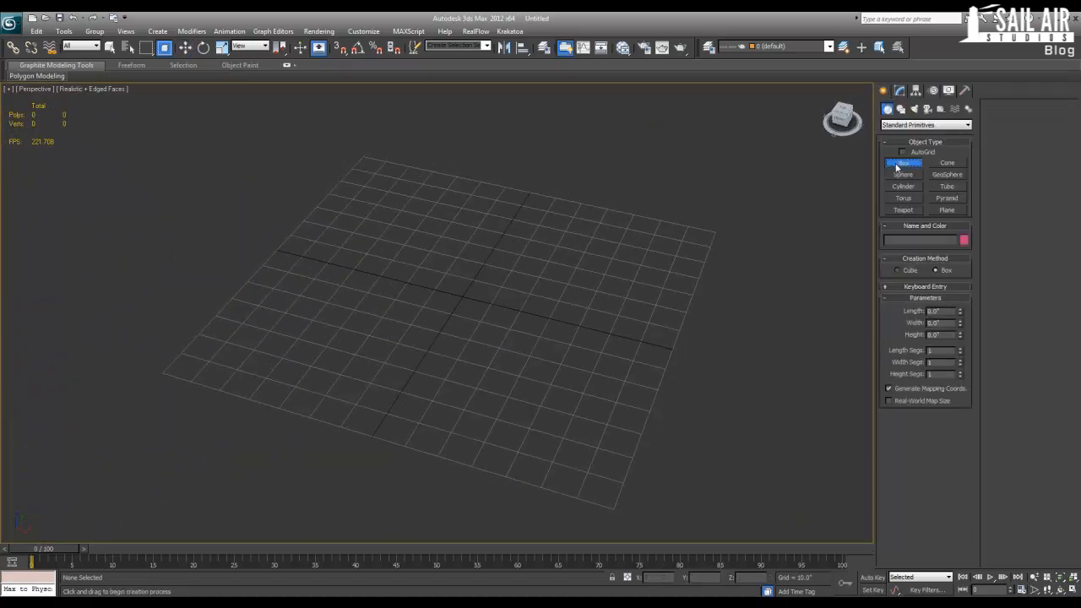
drag(350, 220, 490, 314)
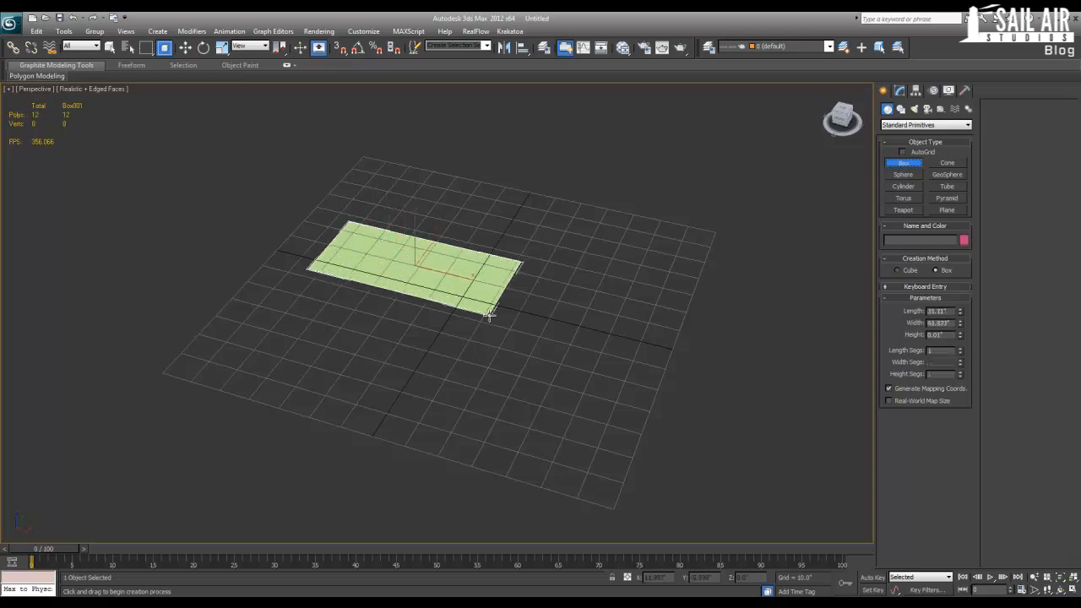
right_click(489, 314)
Try creating a biped about 75 inches tall on the grid, and undo it.
click(970, 110)
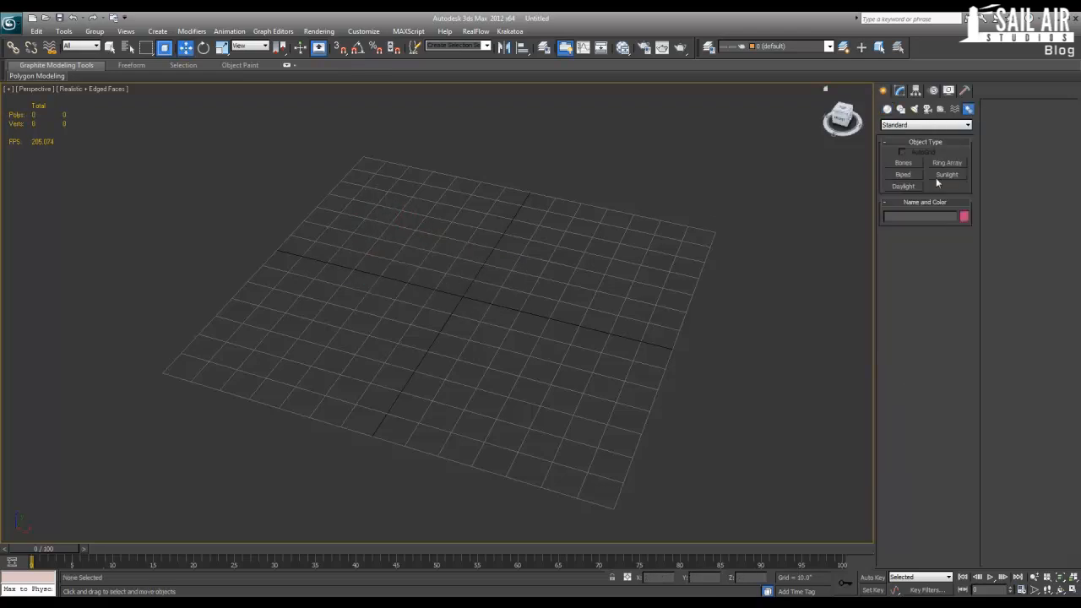
click(904, 175)
drag(491, 389, 613, 133)
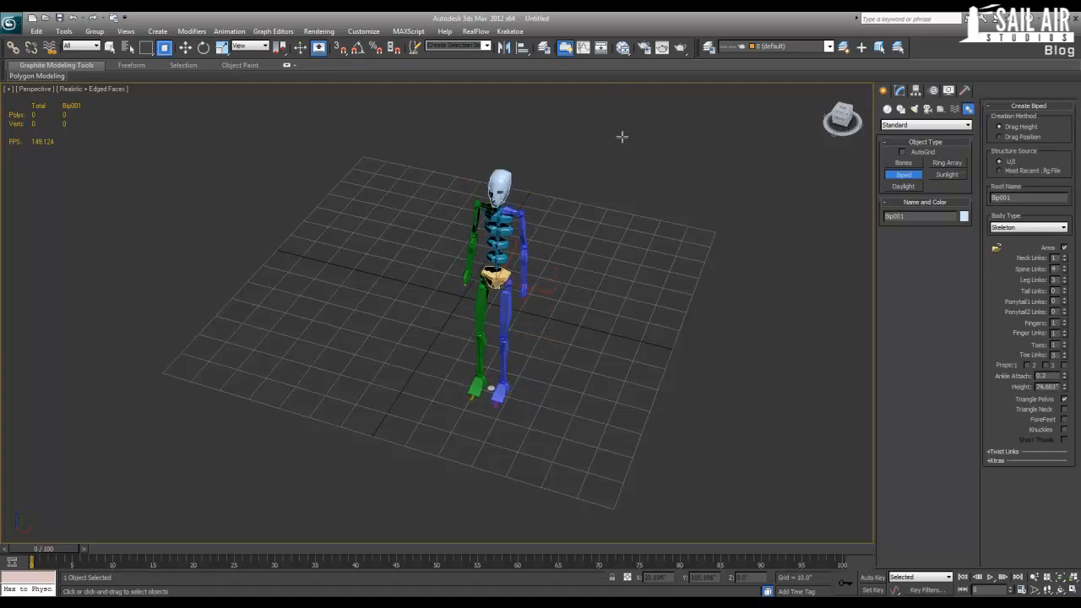
key(ctrl+z)
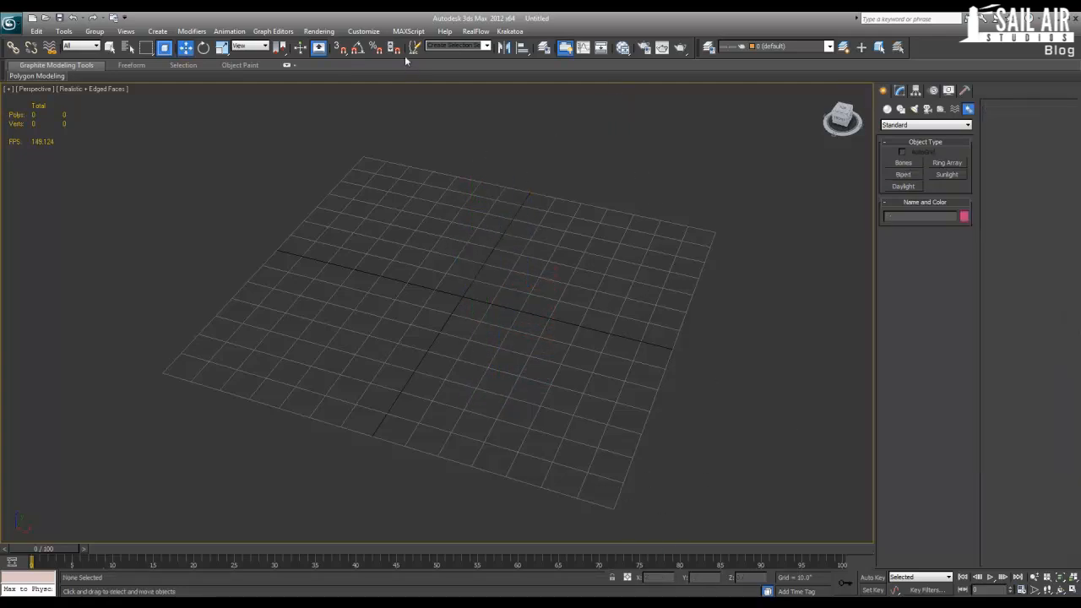
Check the display unit scale in the units setup.
click(359, 31)
mouse_move(333, 31)
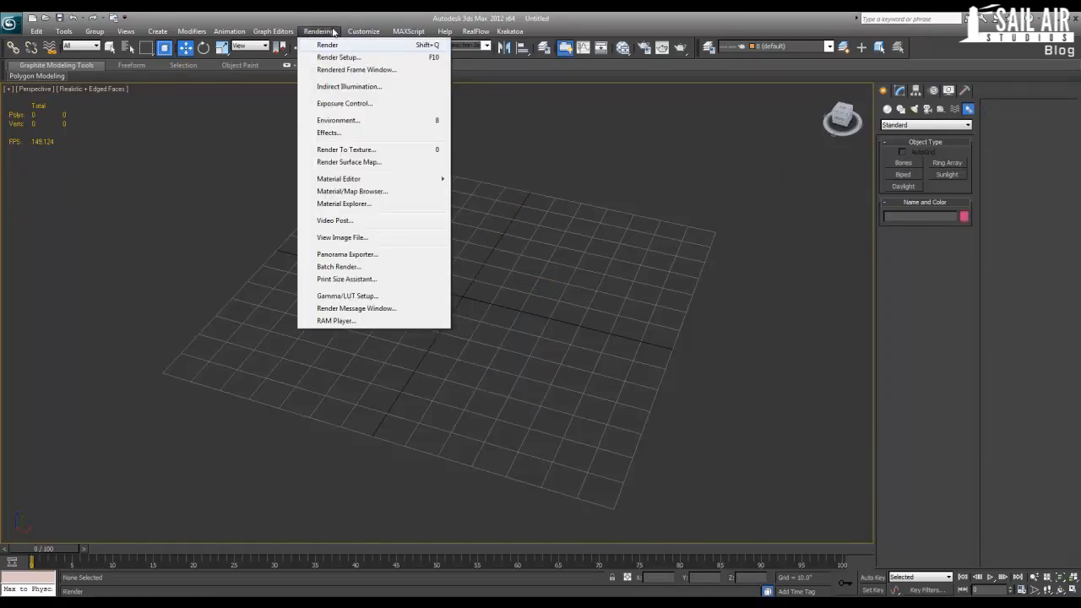
click(397, 181)
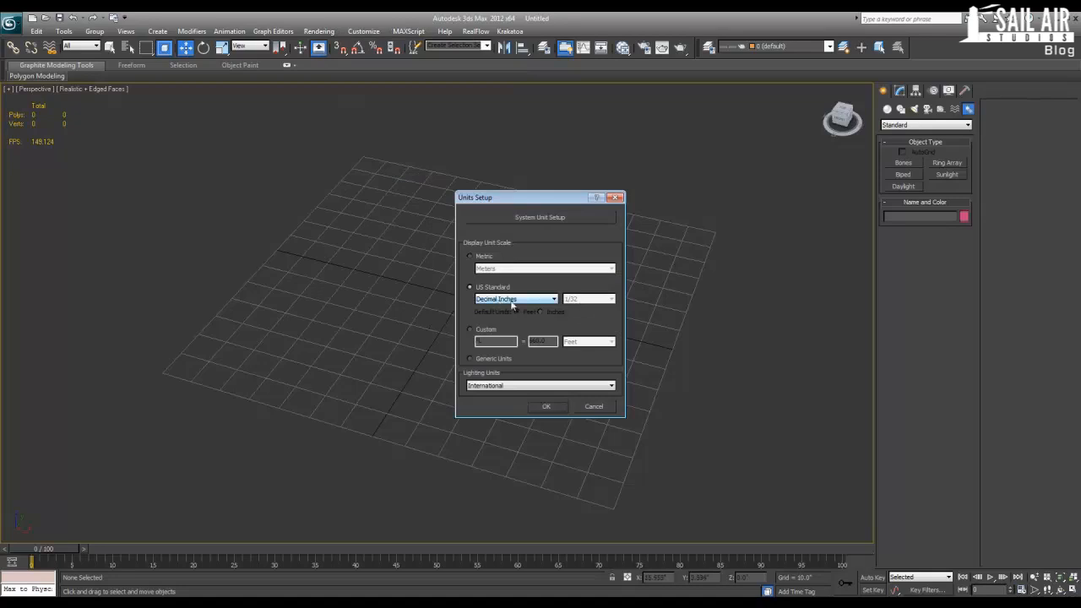
click(546, 407)
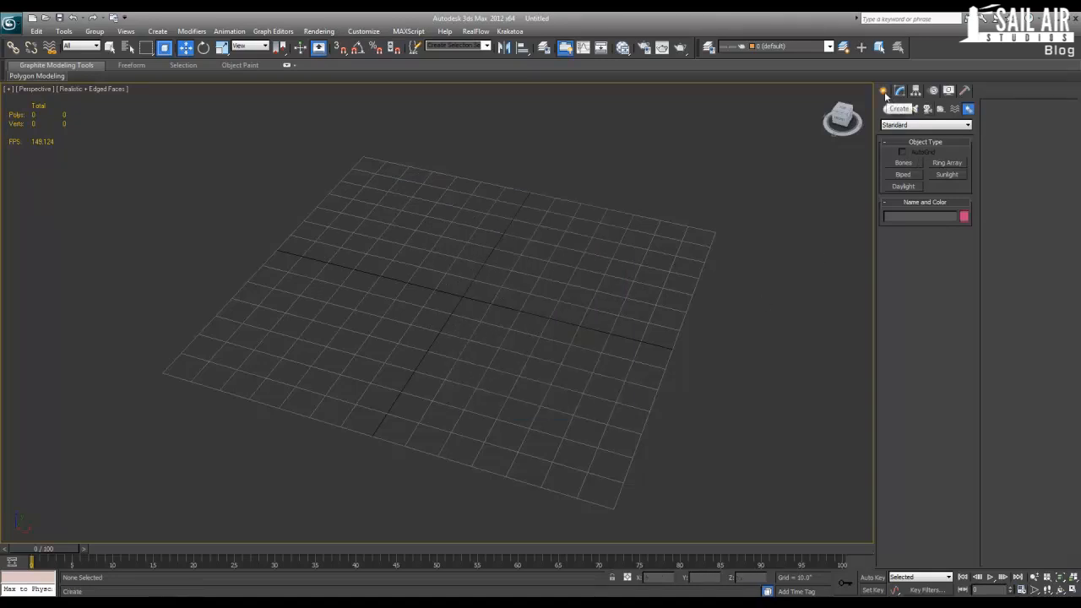
Create a skeleton biped about 71 inches tall on the grid as a scale reference.
click(903, 174)
click(414, 341)
drag(414, 341, 432, 134)
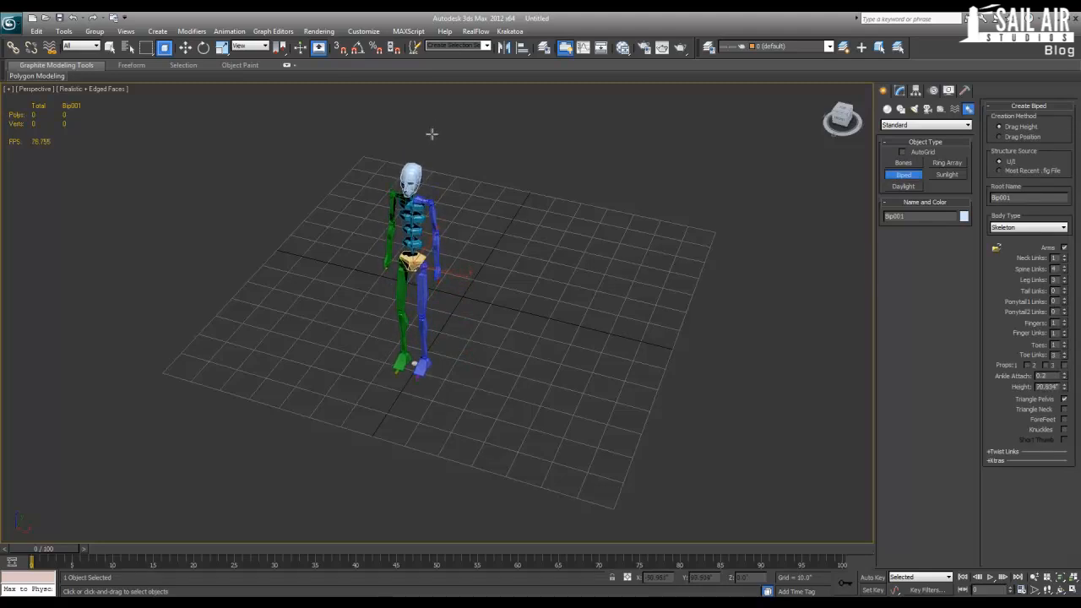
key(w)
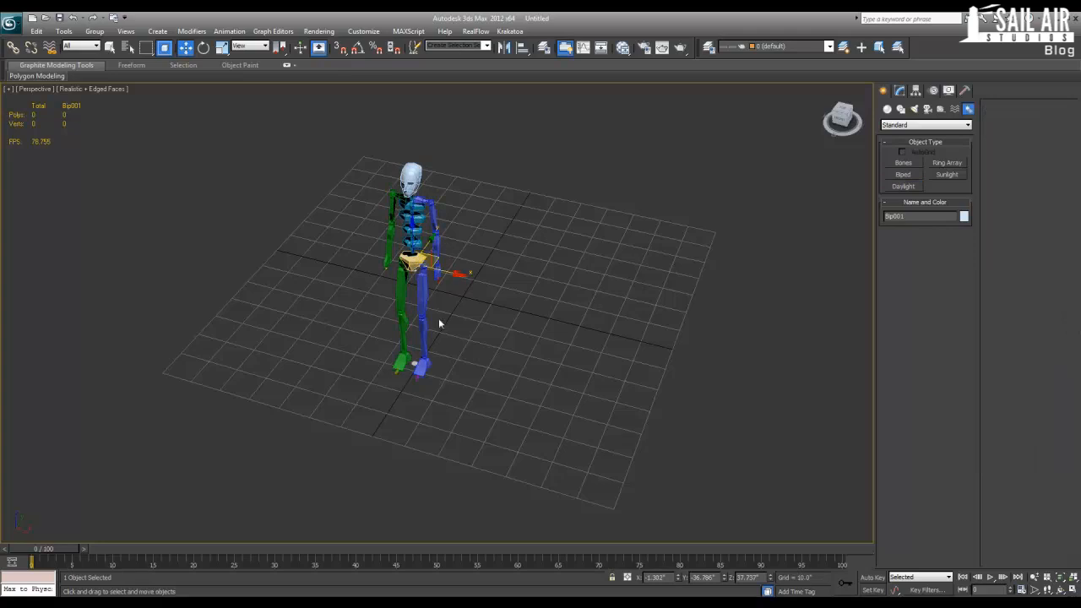
Select all parts of the biped and group them.
scroll(438, 318, down, 3)
drag(363, 244, 564, 441)
click(95, 31)
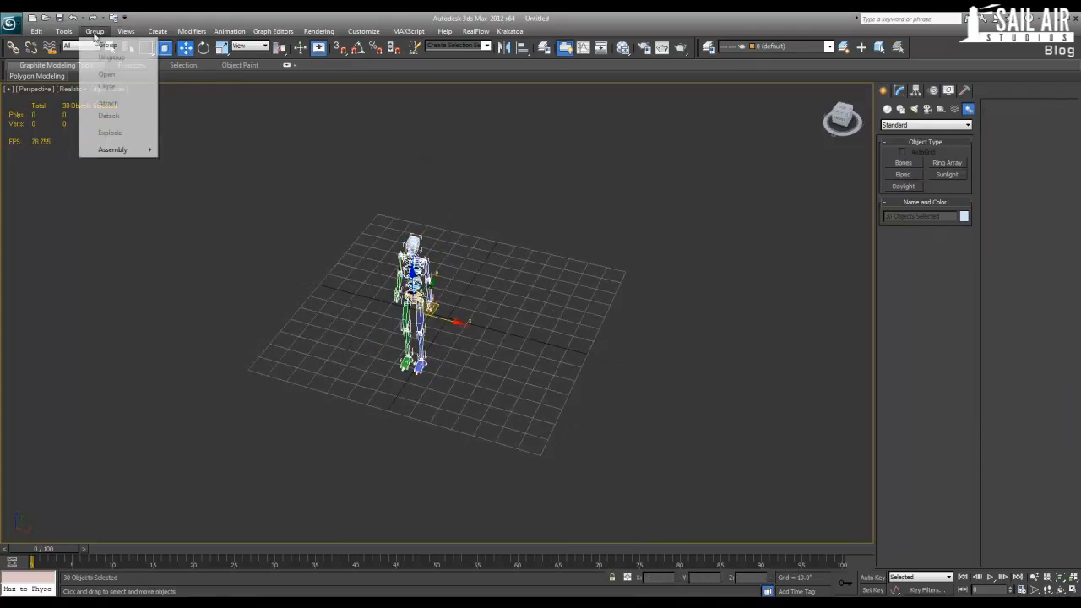
click(106, 41)
key(Return)
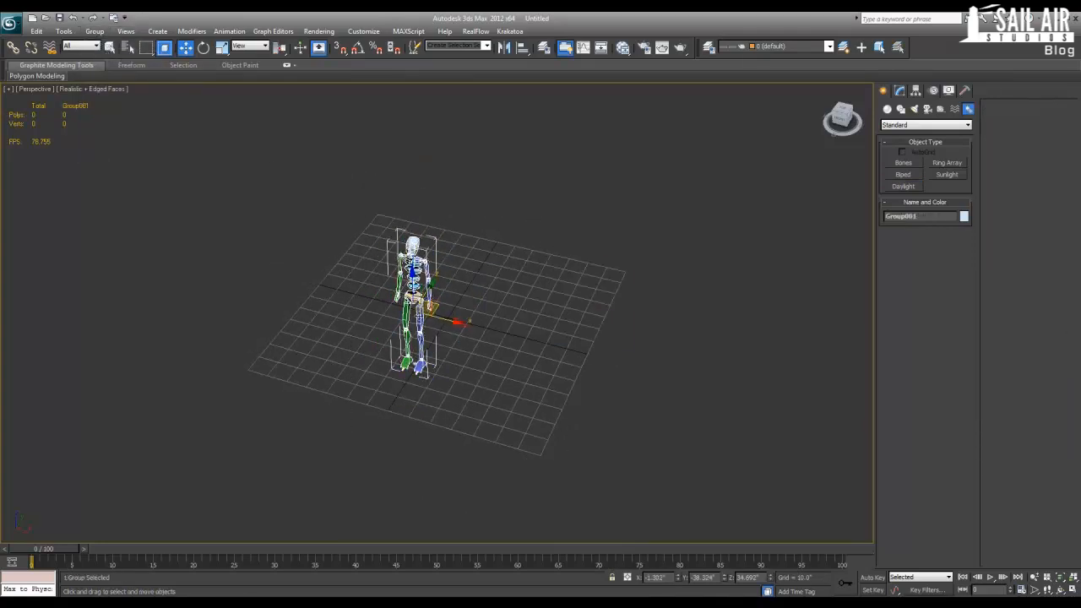
Move the biped group off toward the grid's edge, then reposition it on the grid at about X -19 and Y -8 inches.
drag(442, 318, 321, 290)
click(424, 183)
alt+middle_drag(406, 326, 391, 222)
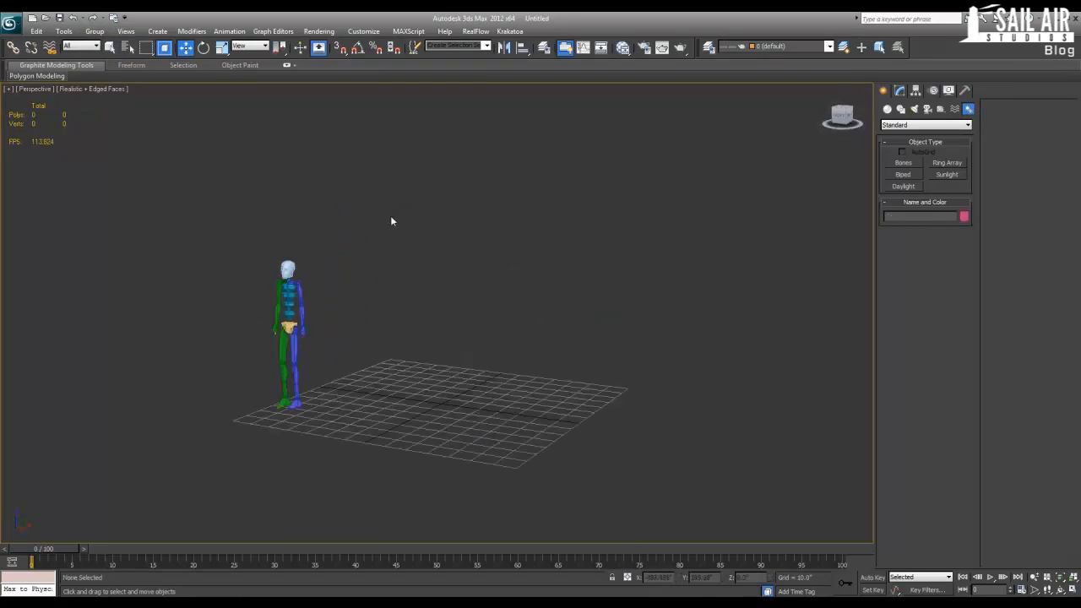
drag(391, 222, 255, 466)
click(429, 335)
alt+middle_drag(429, 335, 378, 387)
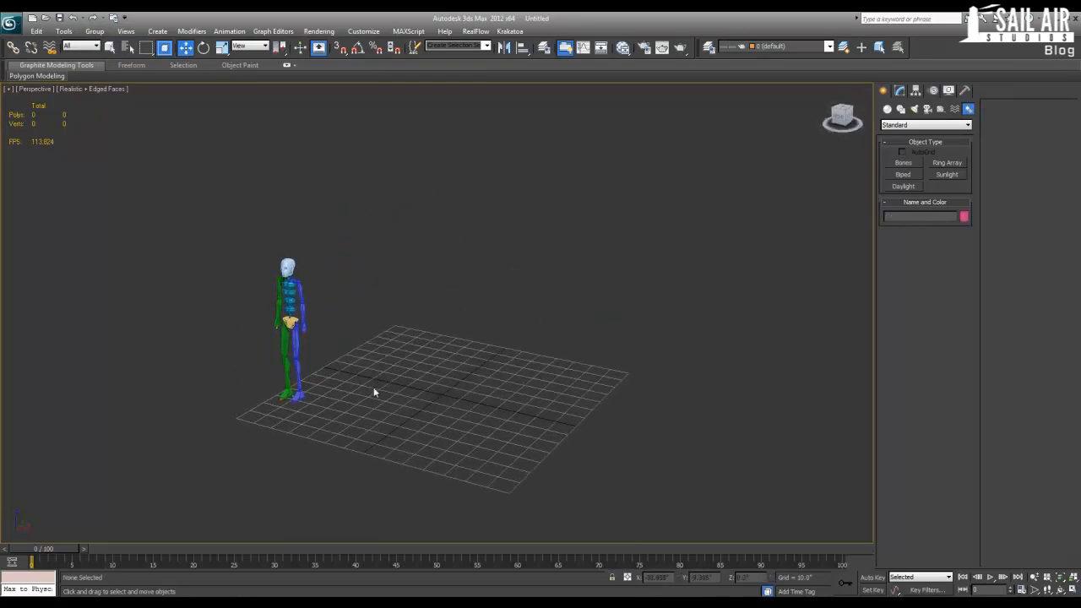
alt+middle_drag(427, 305, 425, 331)
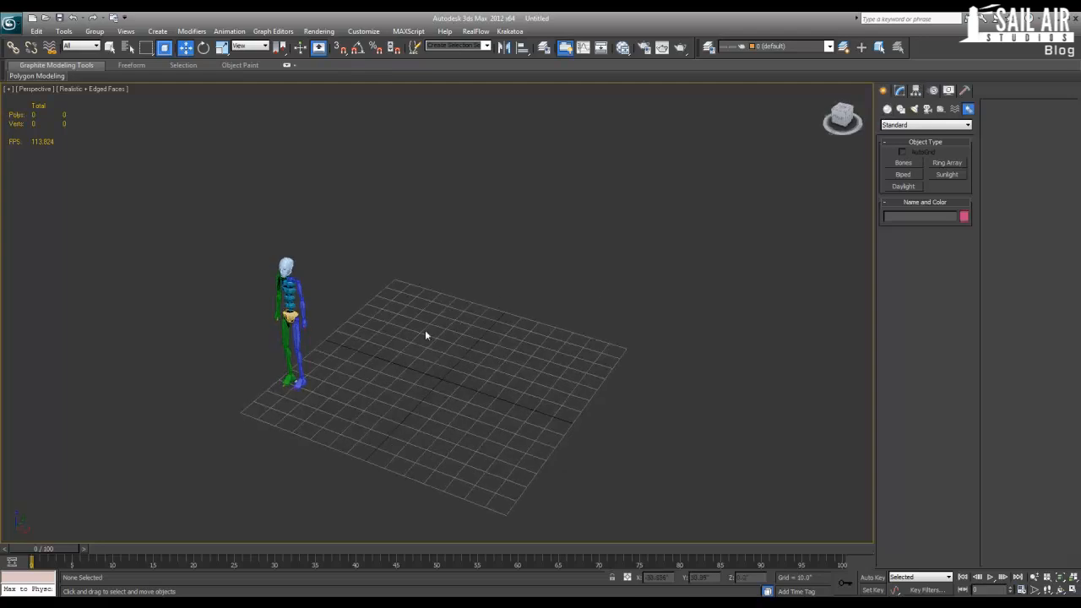
click(304, 328)
drag(311, 328, 423, 319)
Create a cylinder beside the biped's feet with a radius of about 12 inches and a height of about 36 inches.
click(888, 109)
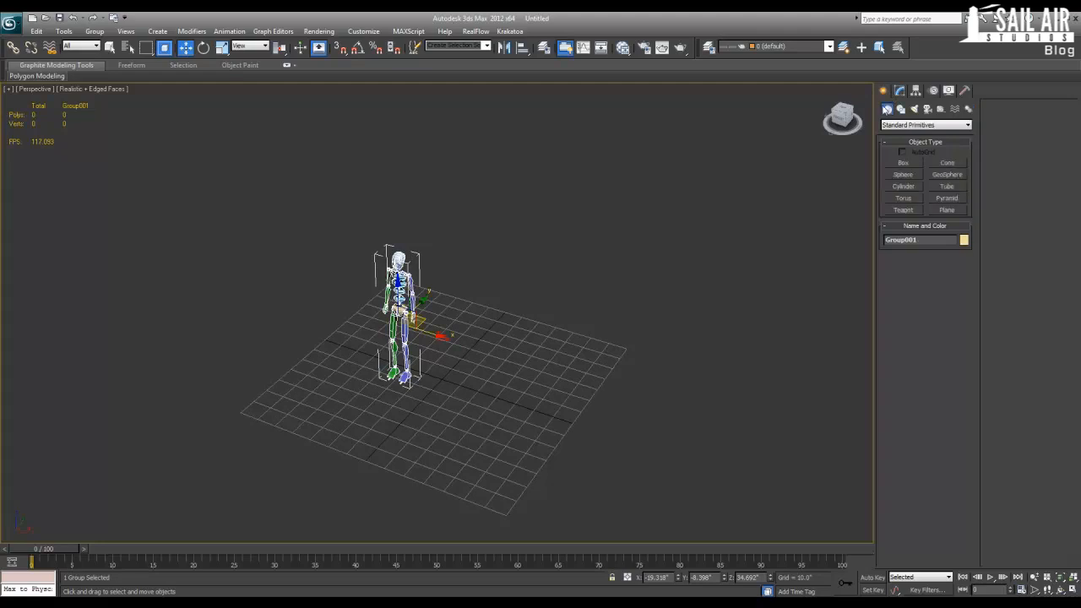
click(903, 186)
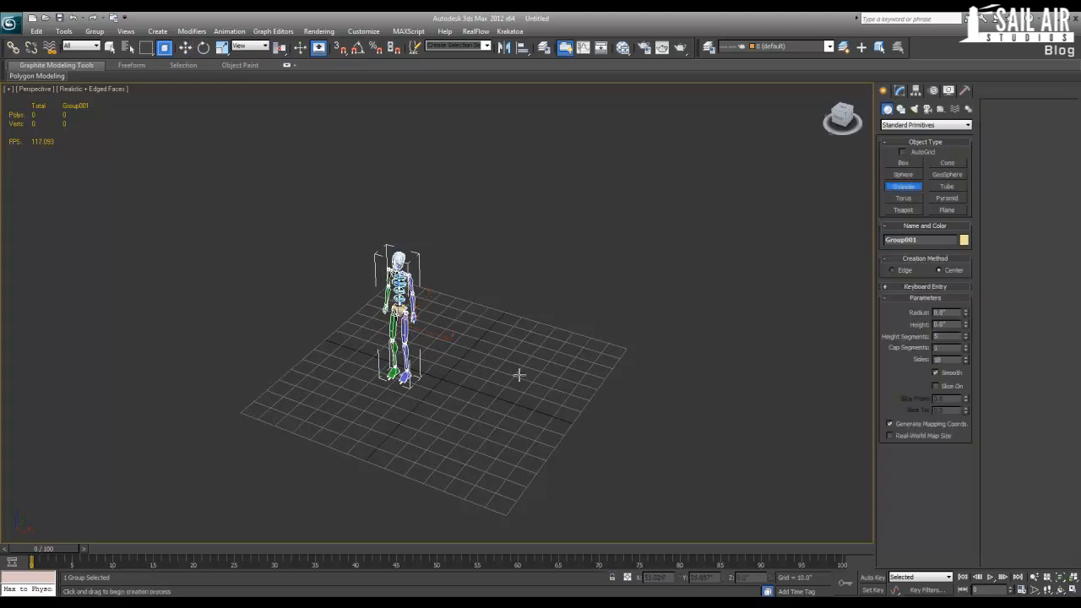
drag(443, 375, 449, 387)
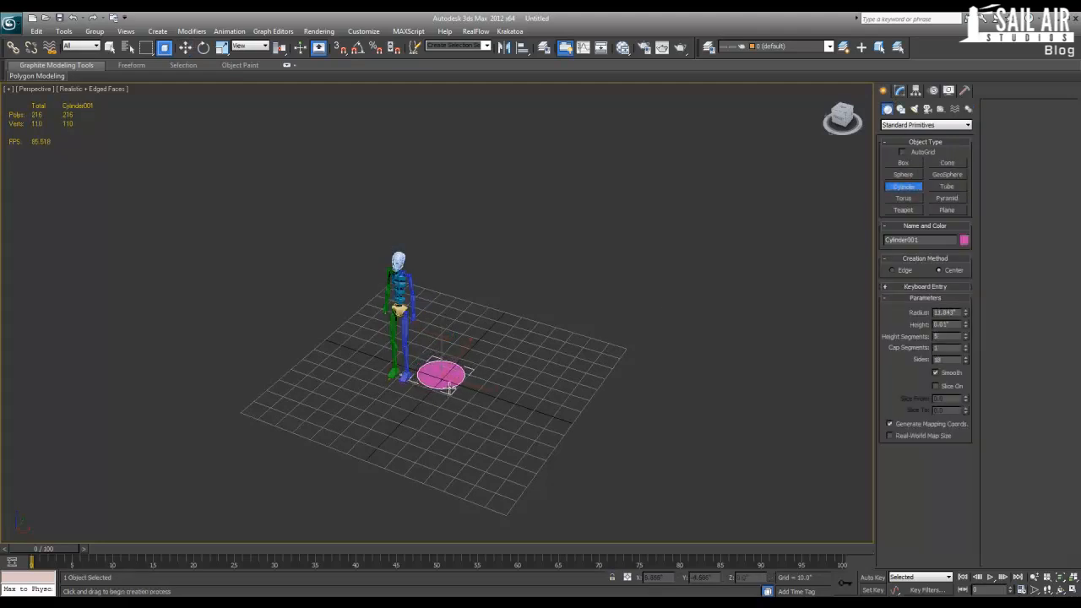
click(450, 320)
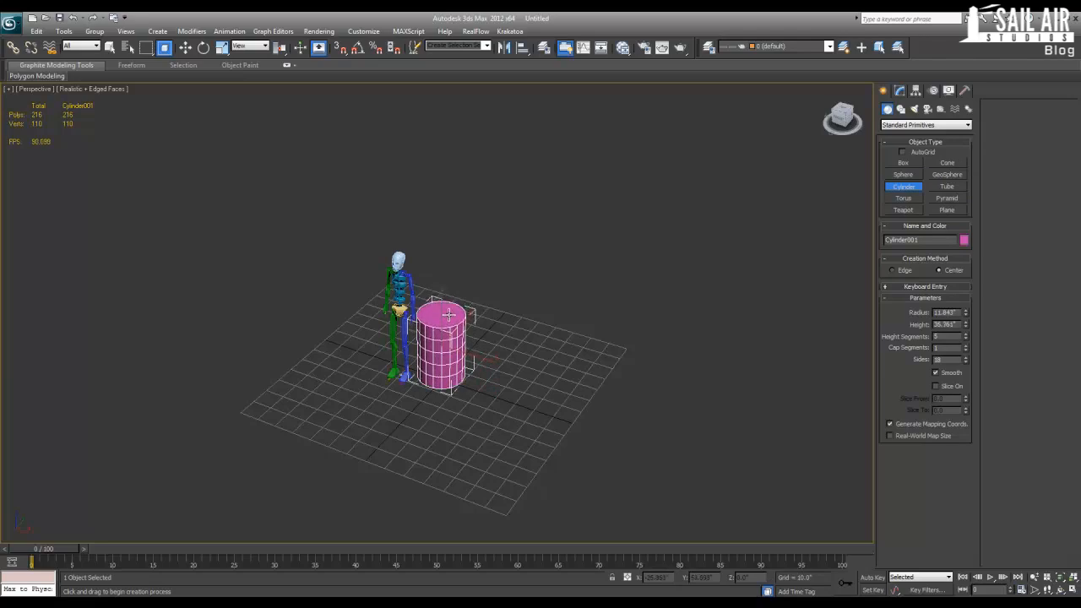
key(w)
Reduce the cylinder's height segments to 1.
key(z)
alt+middle_drag(446, 338, 472, 325)
scroll(484, 315, down, 5)
scroll(472, 324, up, 2)
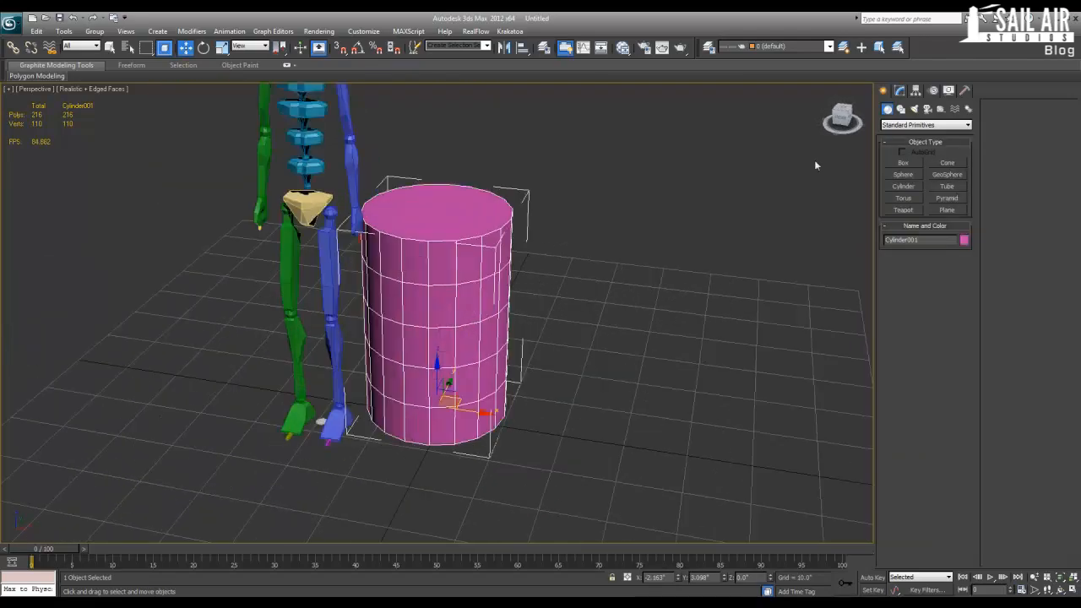
click(900, 90)
right_click(966, 276)
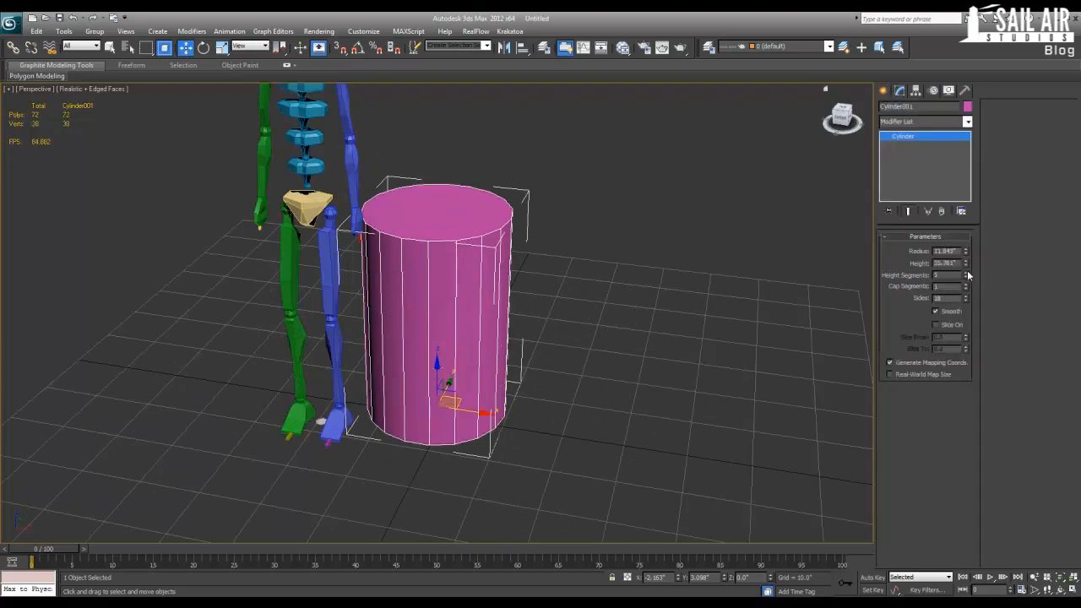
Try 16 and 18 sides on the cylinder, and settle on 16 sides.
mouse_move(555, 284)
alt+middle_down()
mouse_move(353, 287)
mouse_move(572, 293)
alt+middle_up()
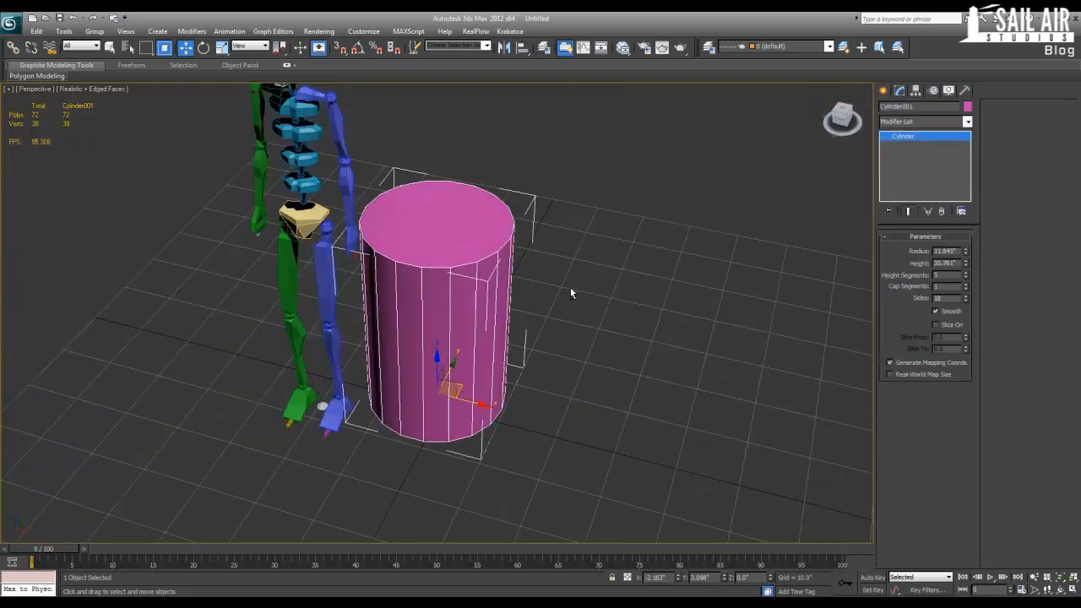
click(966, 300)
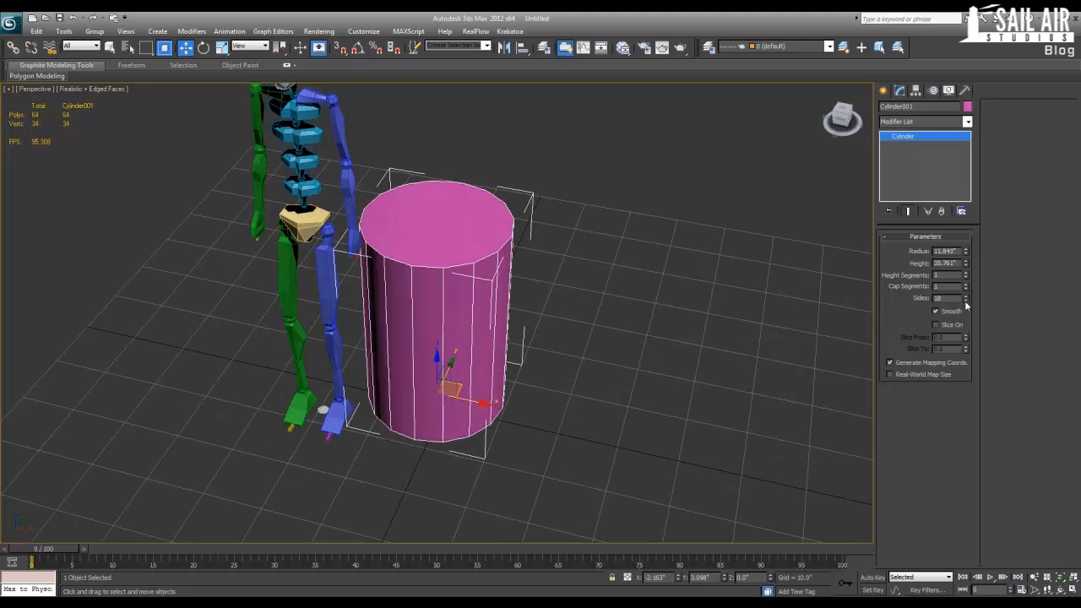
click(965, 301)
click(965, 294)
click(966, 295)
click(966, 295)
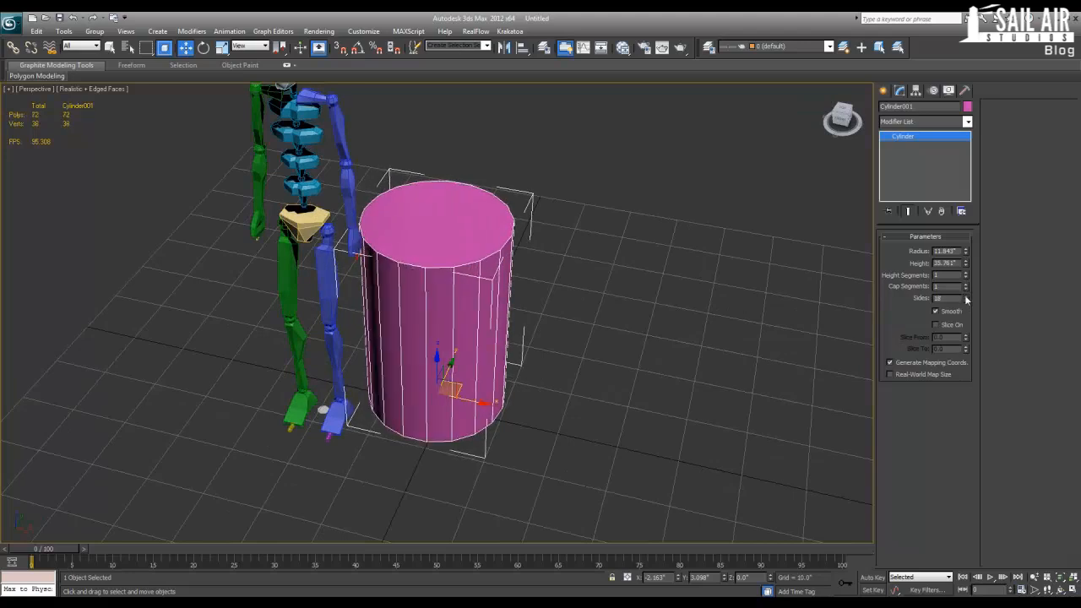
click(966, 301)
click(966, 301)
Examine the cylinder's silhouette and shading from above with the edge display off and on, next to the biped.
click(682, 307)
alt+middle_drag(683, 308, 549, 348)
click(464, 311)
key(F4)
key(F4)
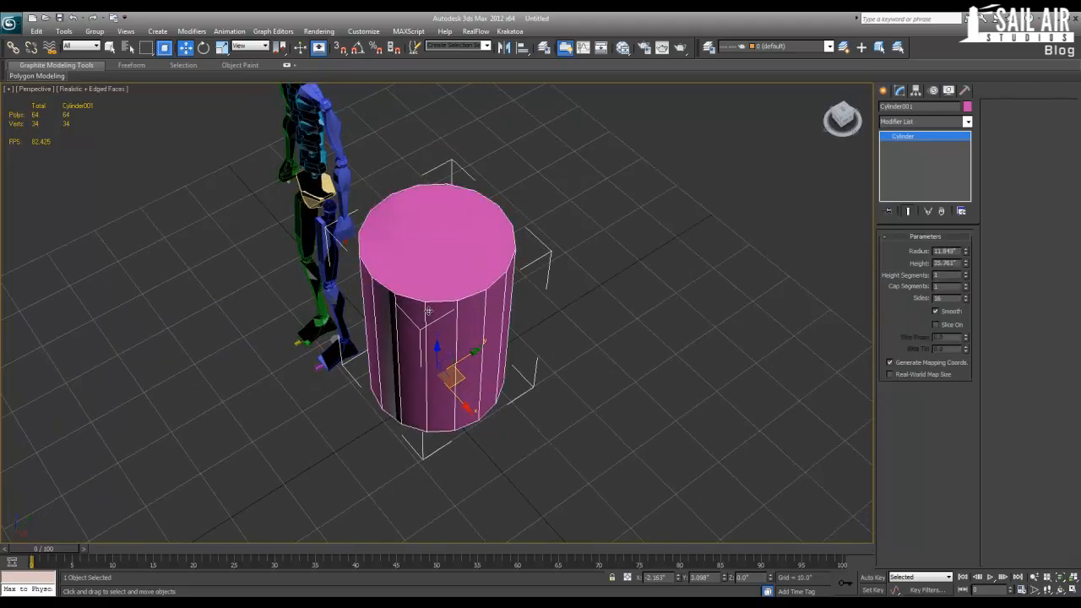
alt+middle_drag(440, 308, 463, 303)
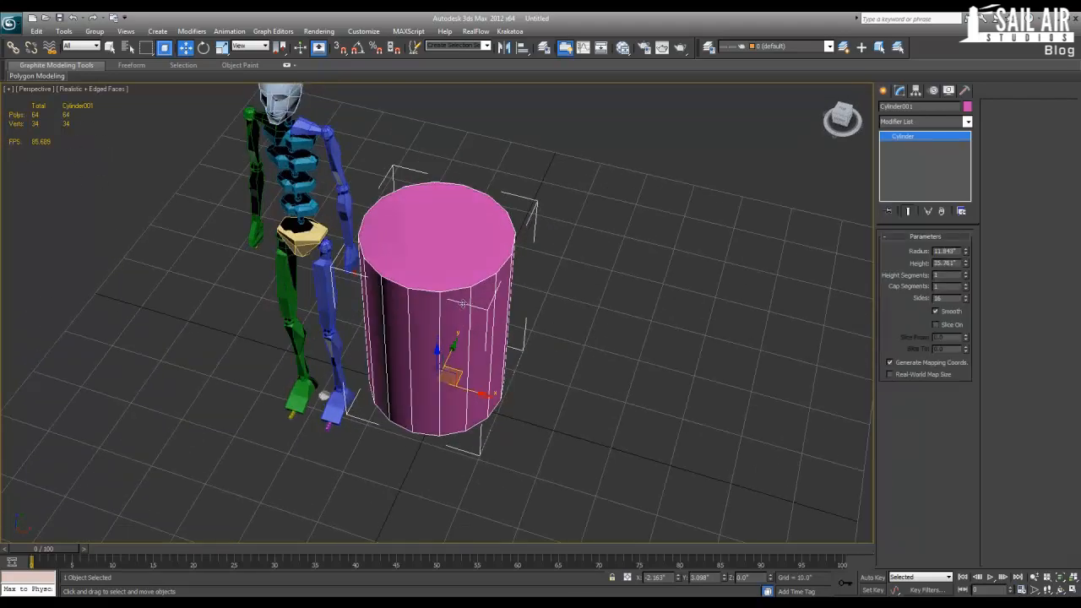
click(279, 181)
click(505, 310)
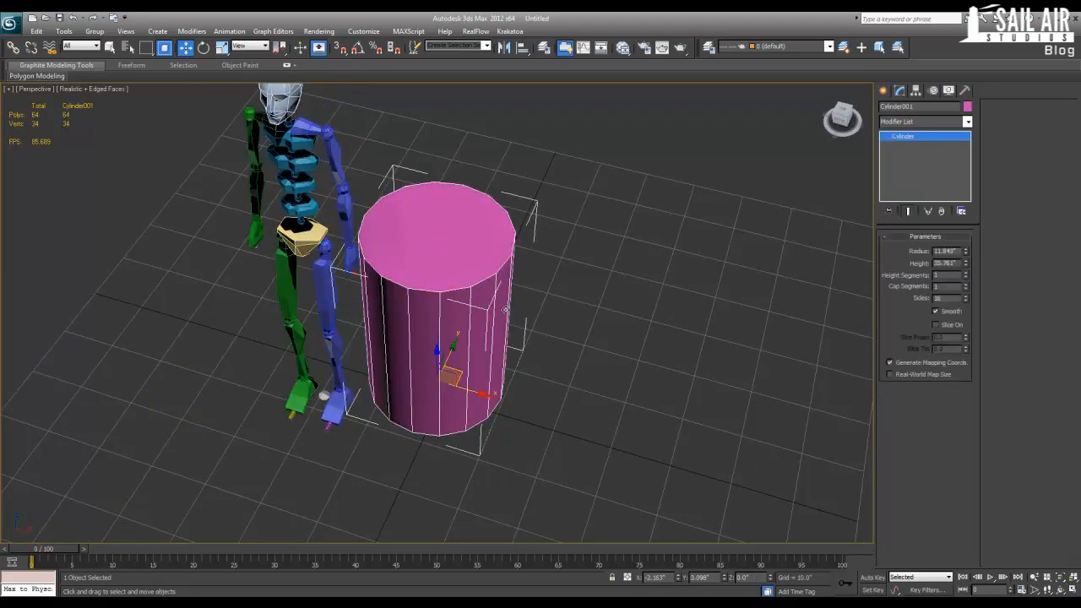
Convert the cylinder to an Editable Poly.
right_click(435, 308)
mouse_move(479, 393)
click(591, 425)
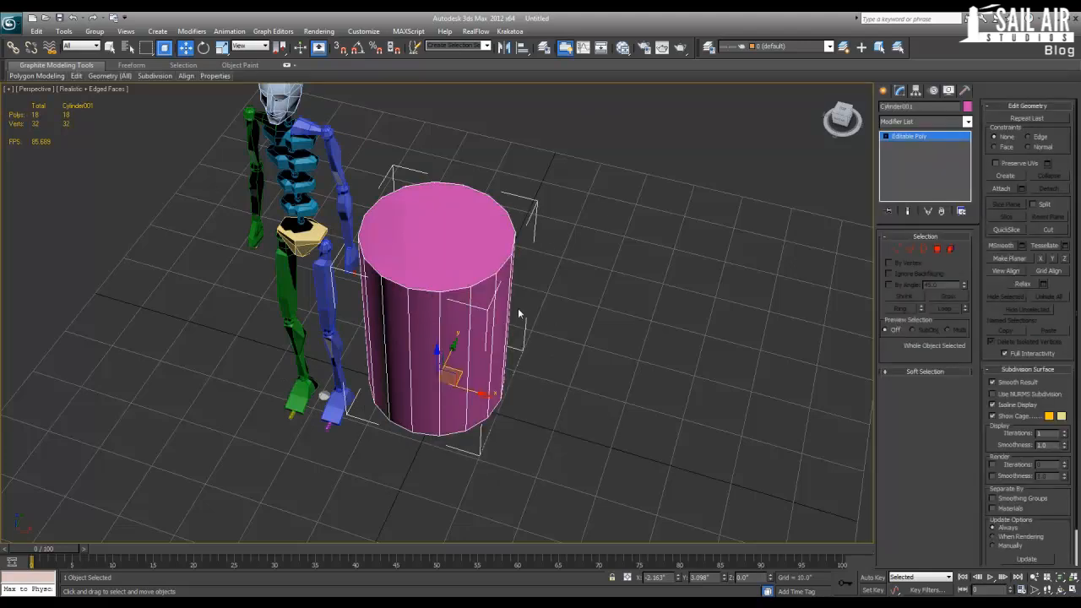
Move the cylinder along X away from the biped, and deselect it to view its side faces.
alt+middle_drag(599, 333, 619, 311)
click(591, 300)
click(442, 245)
drag(484, 396, 568, 408)
click(627, 347)
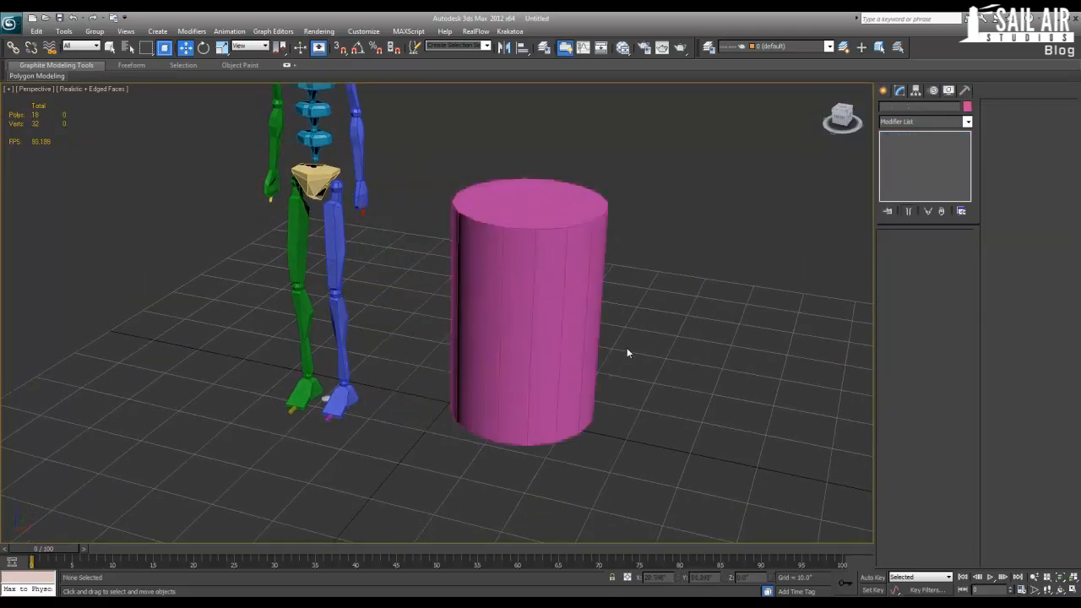
Try to clone the Editable Poly cylinder along X, and cancel the copy.
alt+middle_drag(582, 332, 573, 366)
click(562, 361)
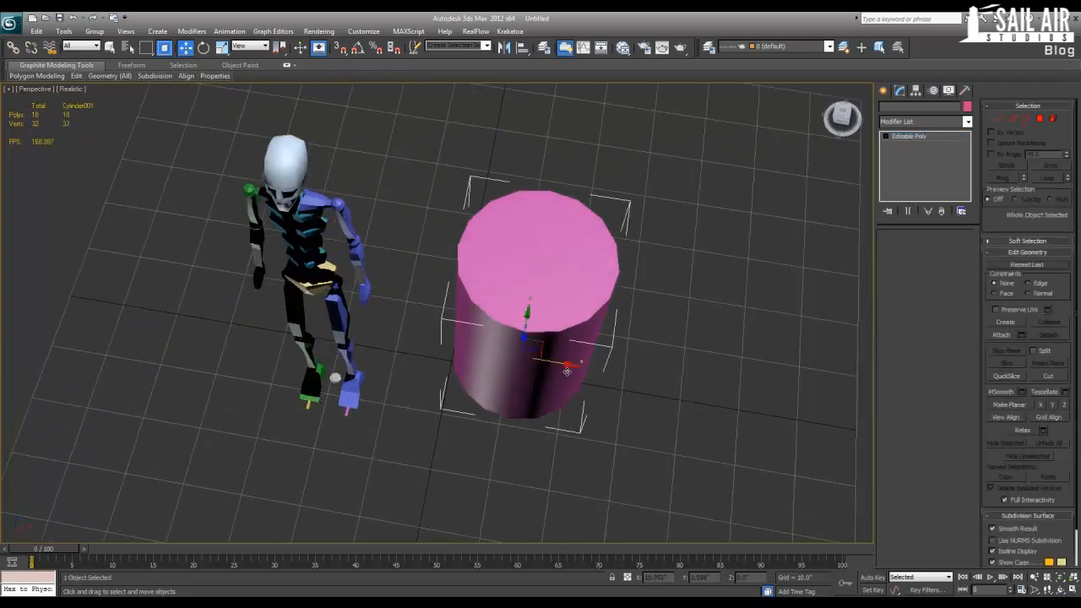
shift+drag(562, 361, 711, 389)
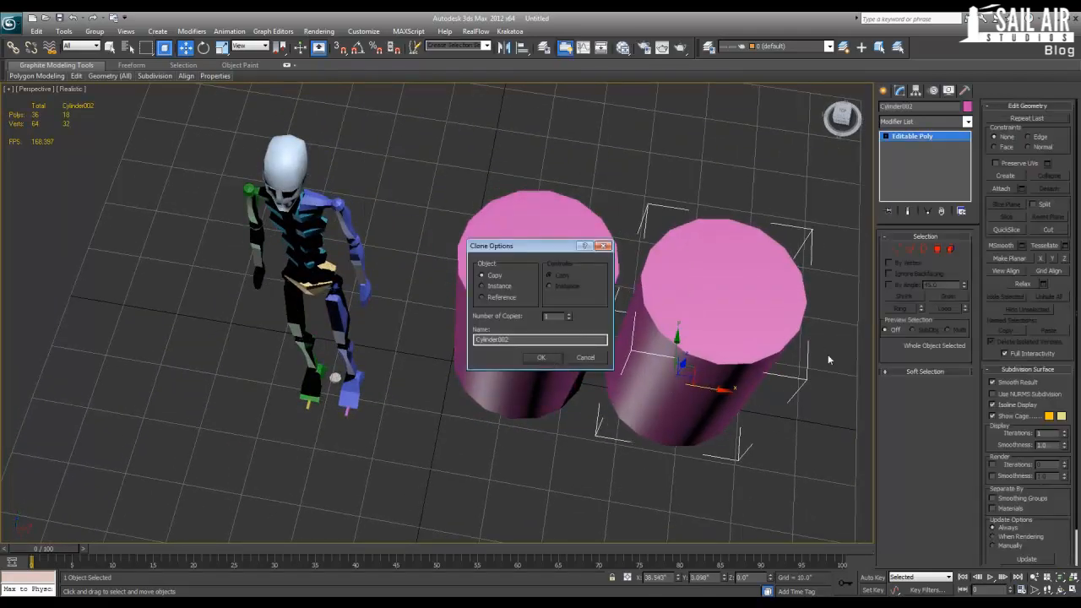
click(585, 357)
Undo the cylinder's move and its conversion to Editable Poly to get back its original parameters.
key(ctrl+z)
key(ctrl+z)
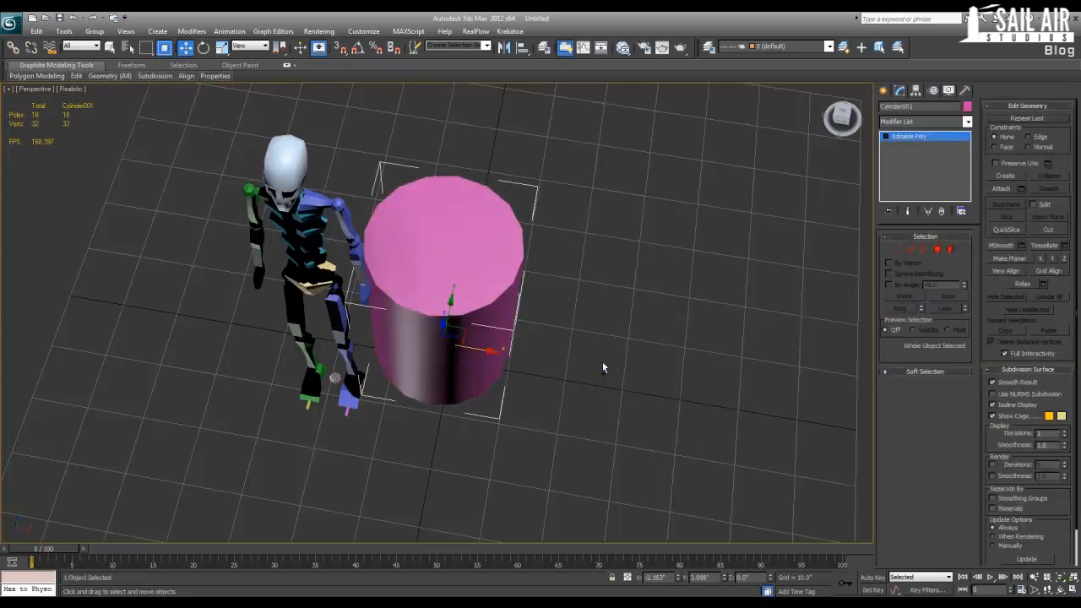
key(ctrl+z)
click(504, 337)
key(ctrl+z)
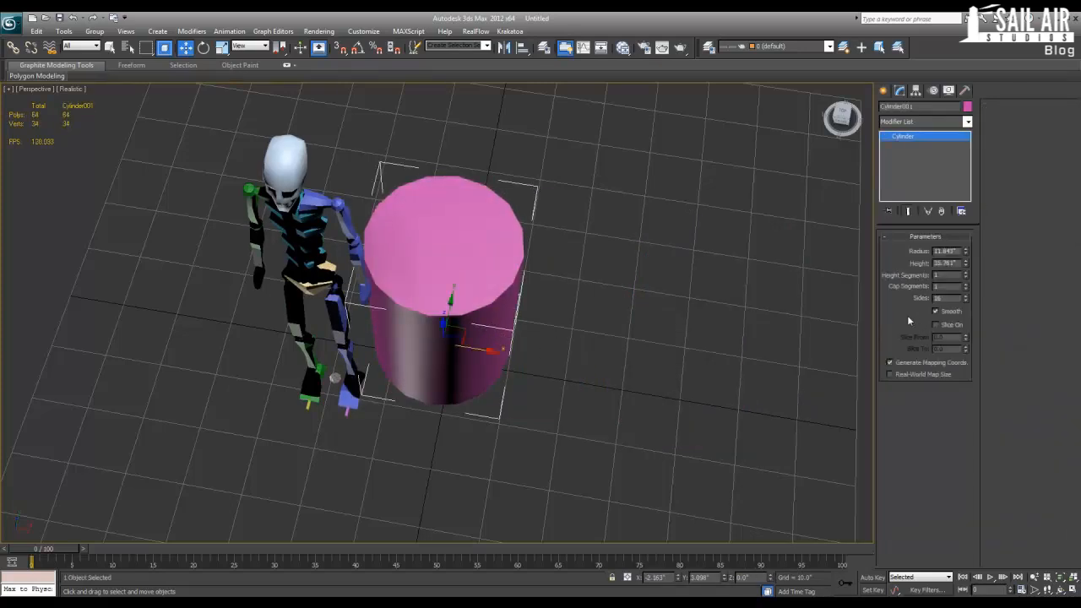
Clone the parametric cylinder as one independent copy about 28 inches away along X.
shift+drag(494, 360, 683, 374)
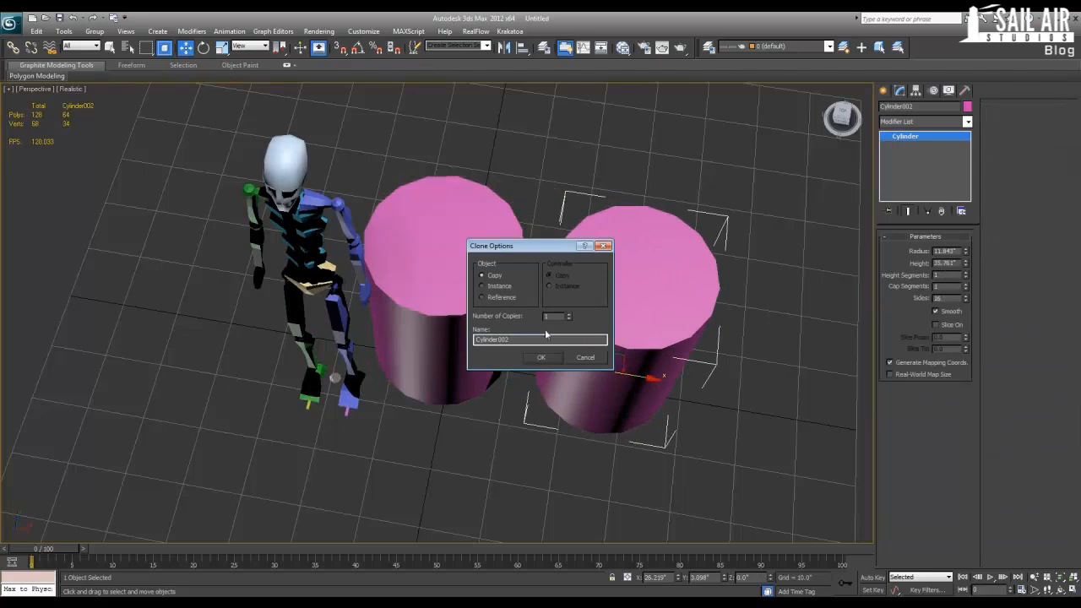
click(540, 358)
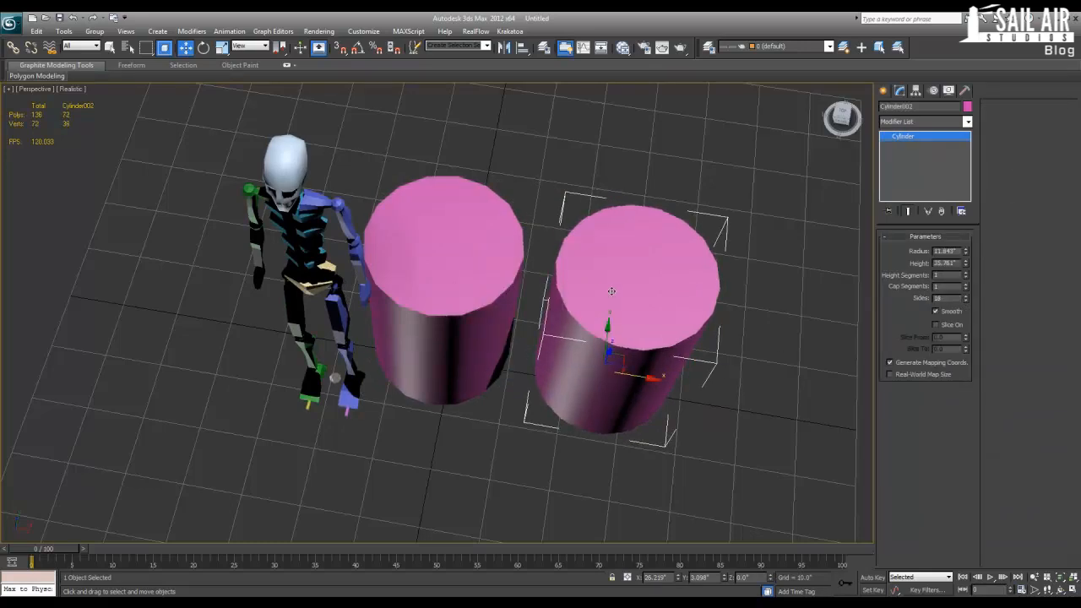
Delete the copied cylinder that stands farther from the biped.
click(664, 193)
key(F4)
alt+middle_drag(620, 293, 609, 311)
key(F4)
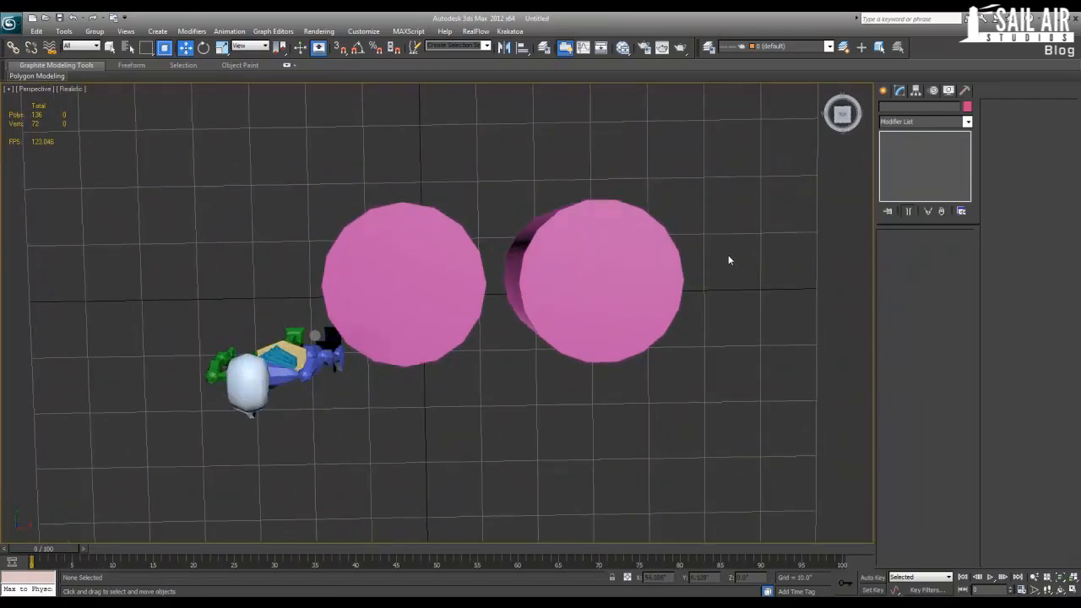
alt+middle_drag(730, 260, 703, 255)
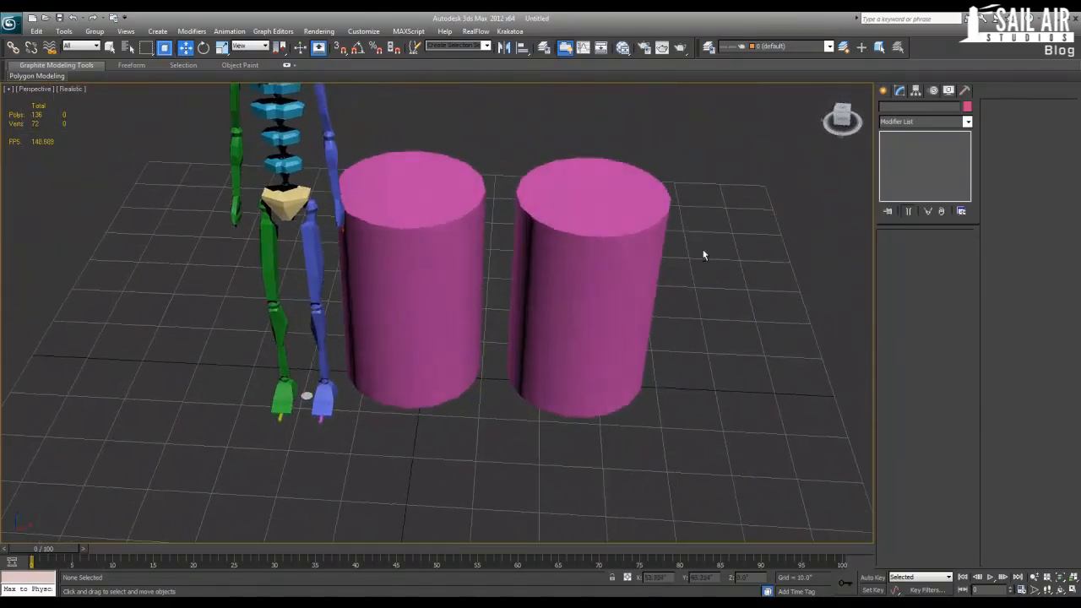
click(596, 253)
key(Delete)
Set the remaining cylinder's radius to 12 inches and its height to 36 inches.
click(447, 222)
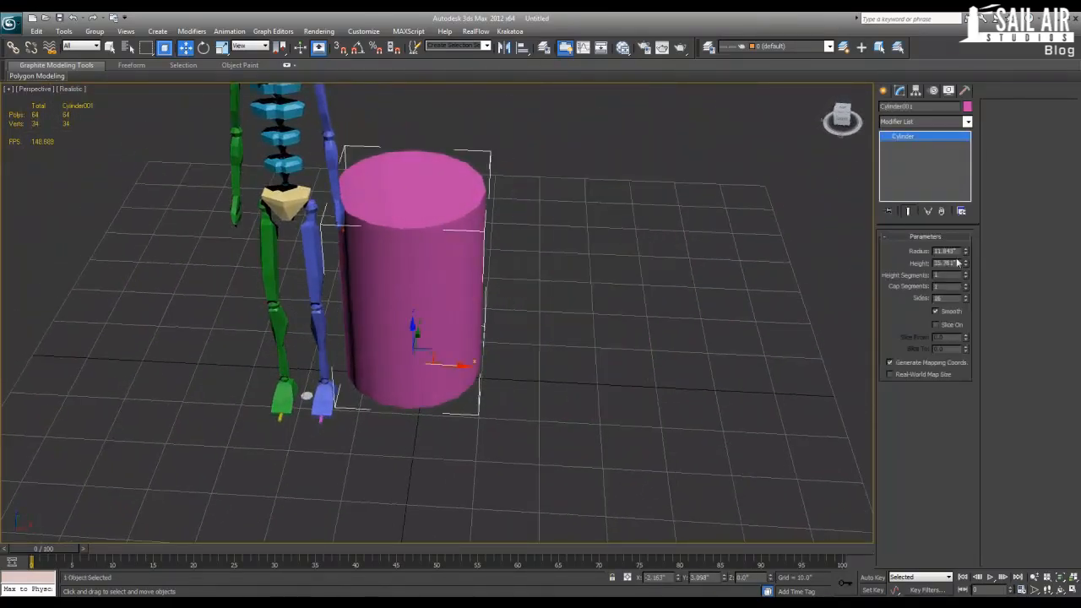
text(12)
key(Tab)
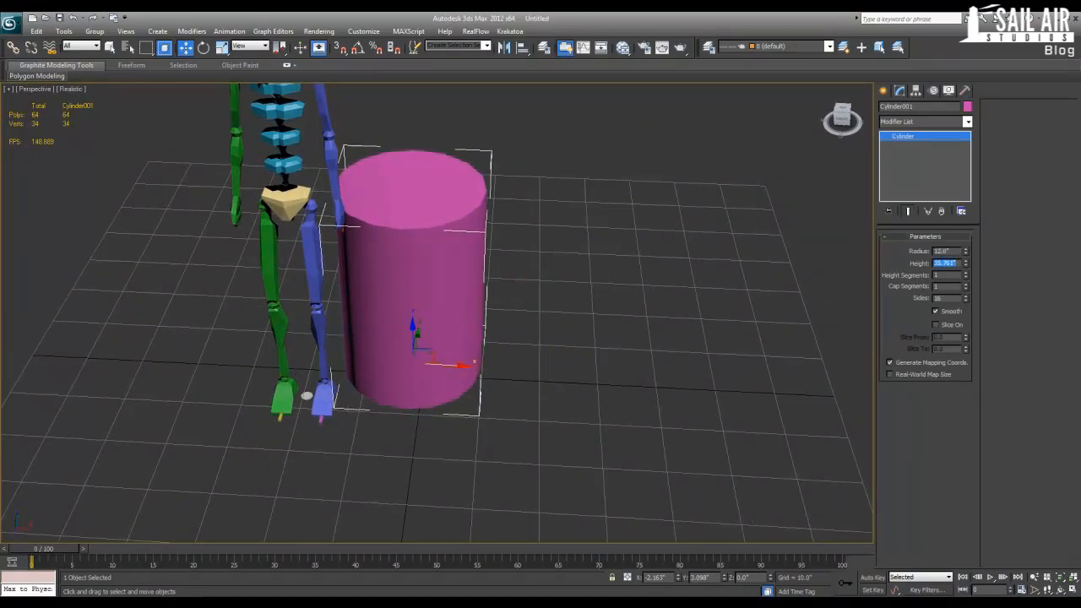
text(36)
key(Return)
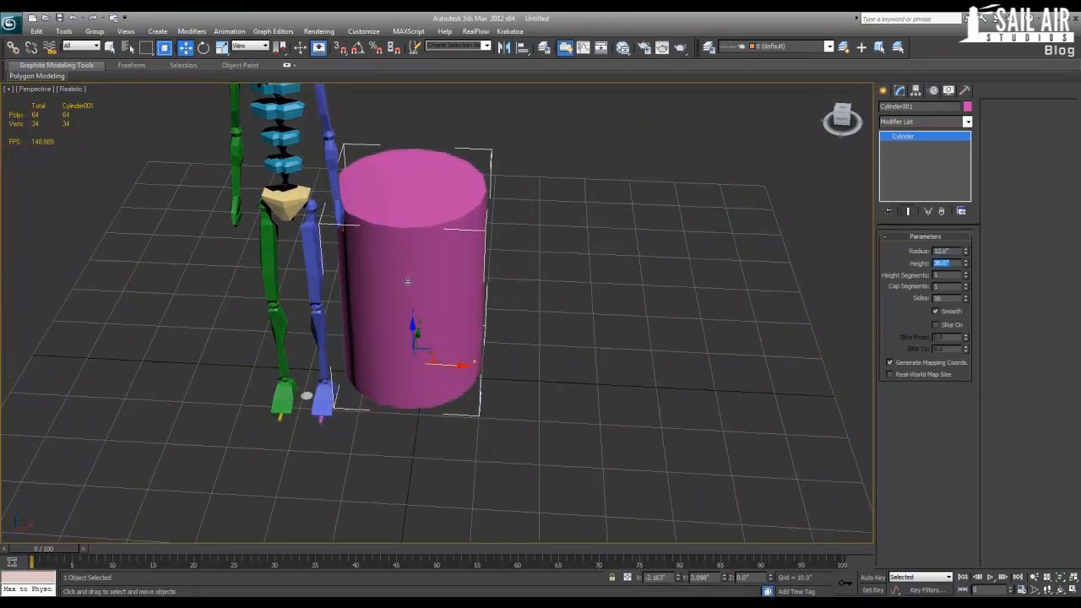
Convert the cylinder to Editable Poly and enter Edge sub-object mode.
right_click(443, 269)
mouse_move(498, 370)
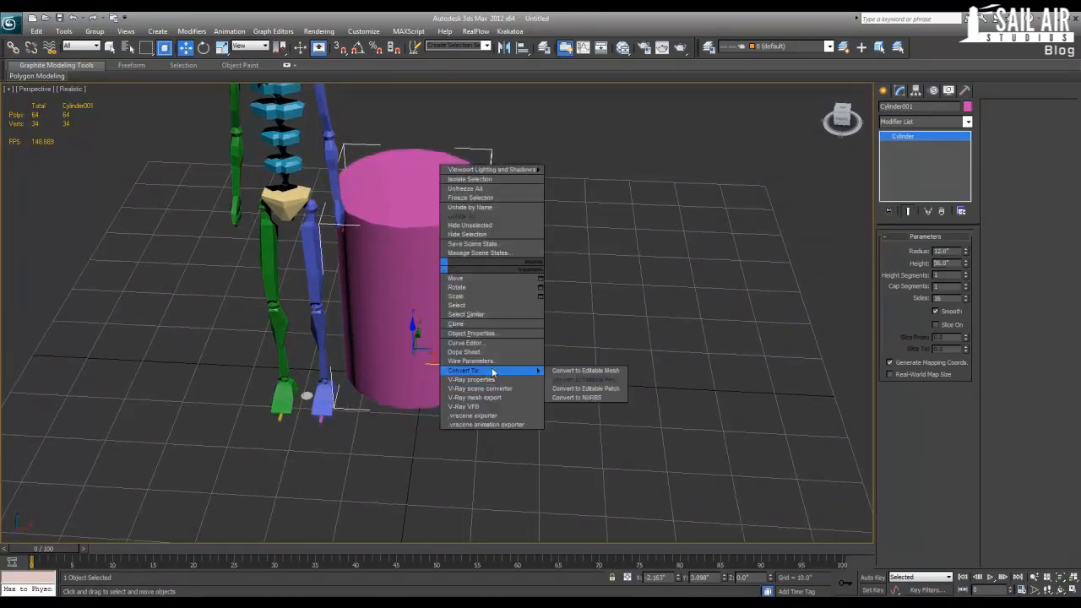
click(583, 379)
click(911, 250)
alt+middle_drag(657, 251, 667, 295)
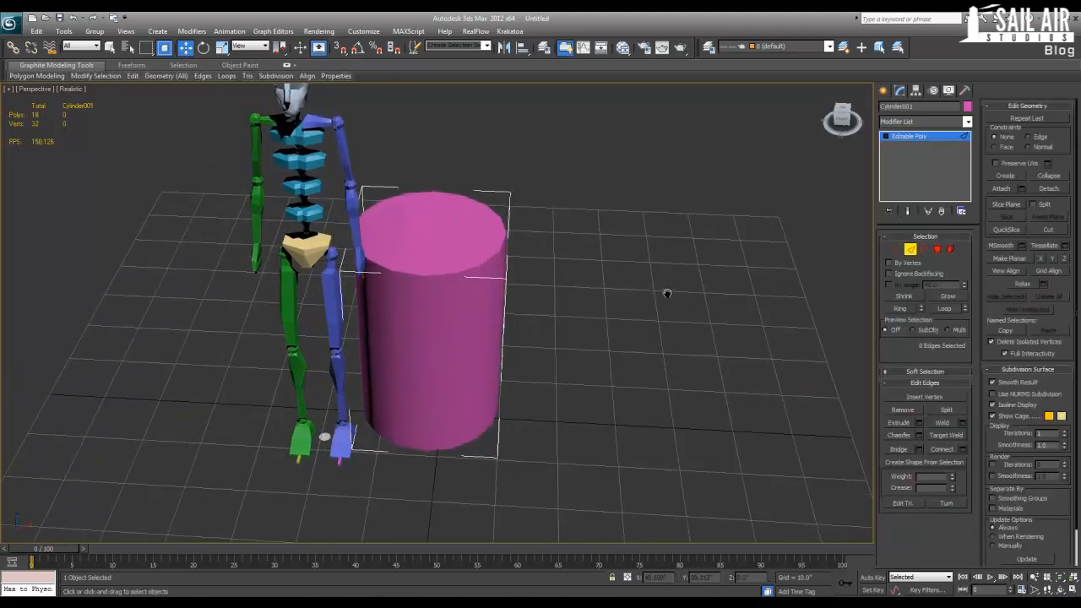
Select the full ring of vertical side edges and connect them with three segments.
click(423, 317)
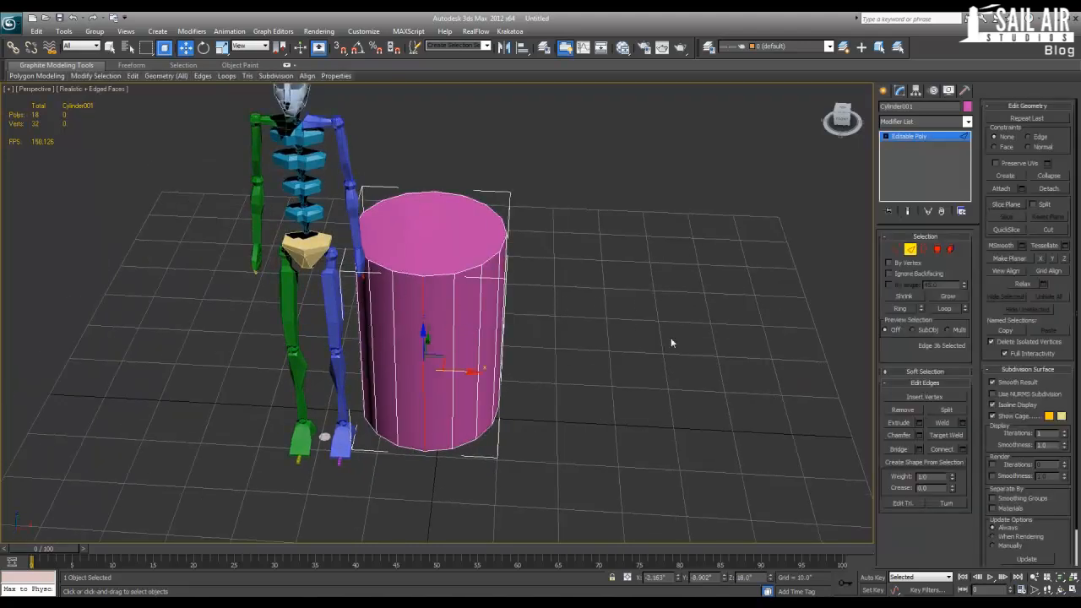
click(907, 309)
click(962, 449)
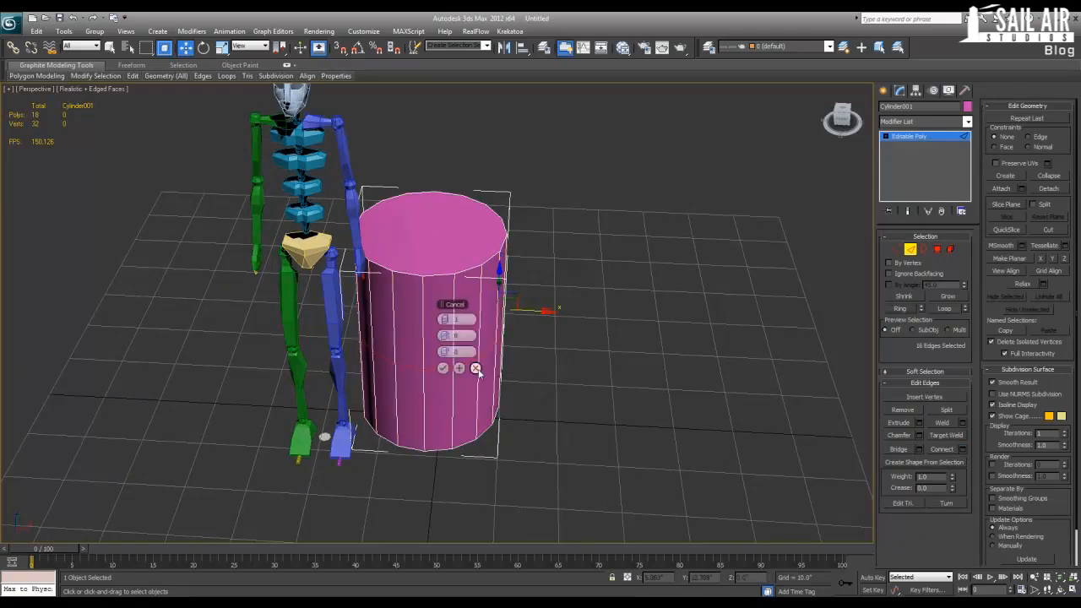
click(443, 320)
click(442, 320)
click(445, 318)
click(445, 318)
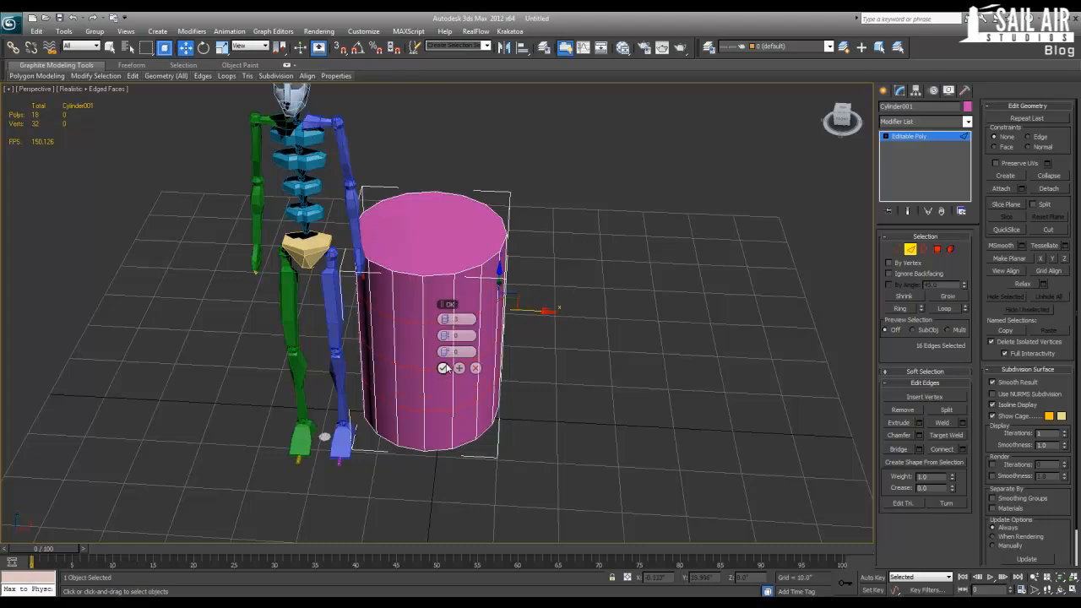
click(444, 368)
Switch to Vertex mode and select the middle row of vertices around the cylinder.
click(897, 251)
alt+middle_drag(584, 386, 582, 353)
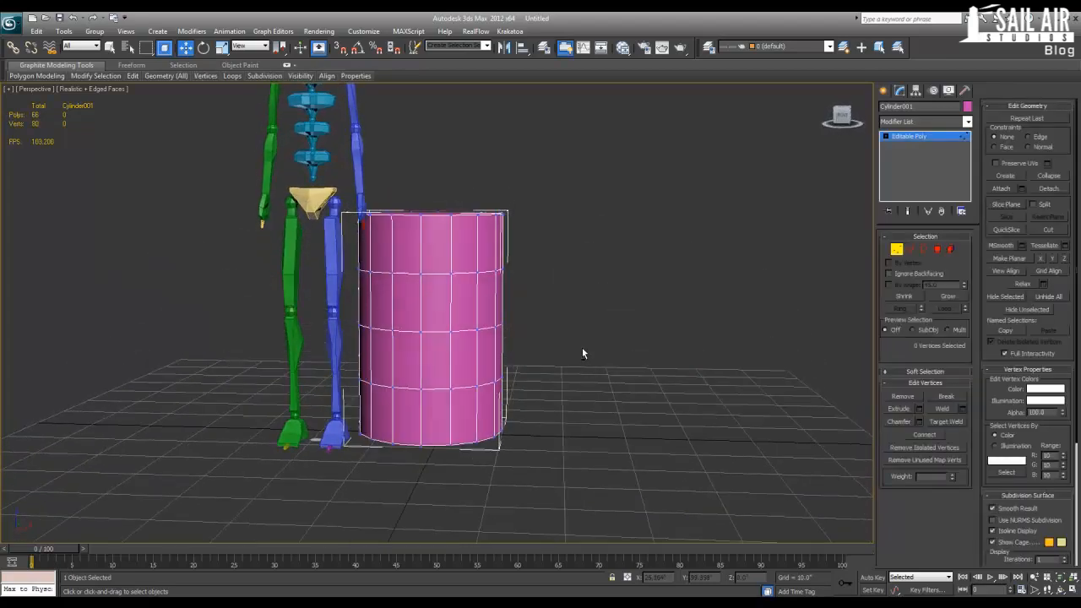
drag(598, 348, 598, 349)
alt+middle_drag(598, 349, 615, 372)
key(alt+w)
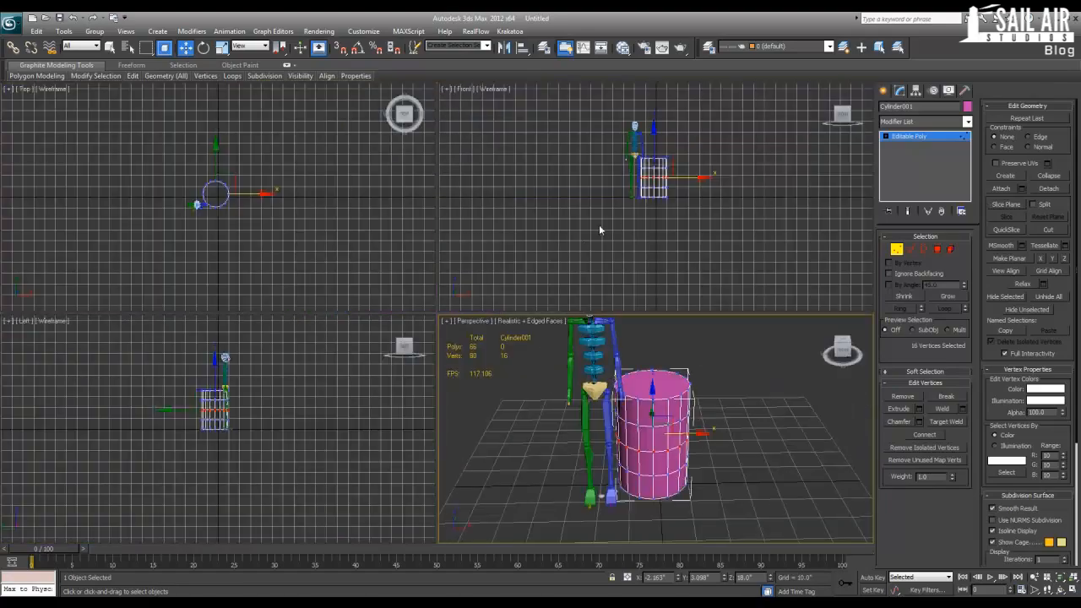
scroll(600, 229, up, 5)
middle_drag(670, 156, 672, 230)
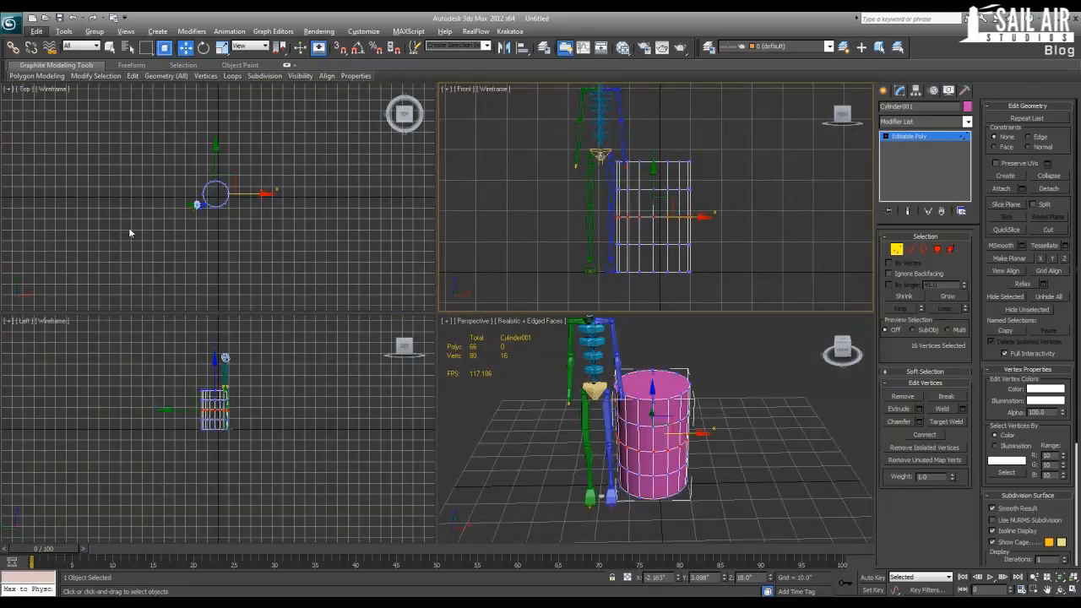
scroll(142, 213, up, 3)
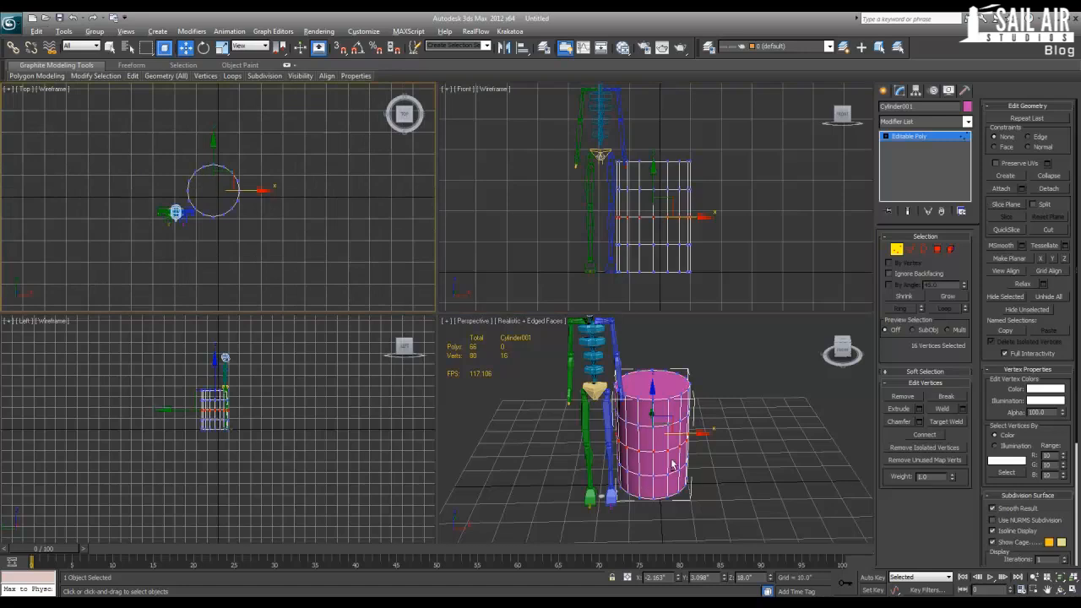
alt+middle_drag(673, 464, 708, 436)
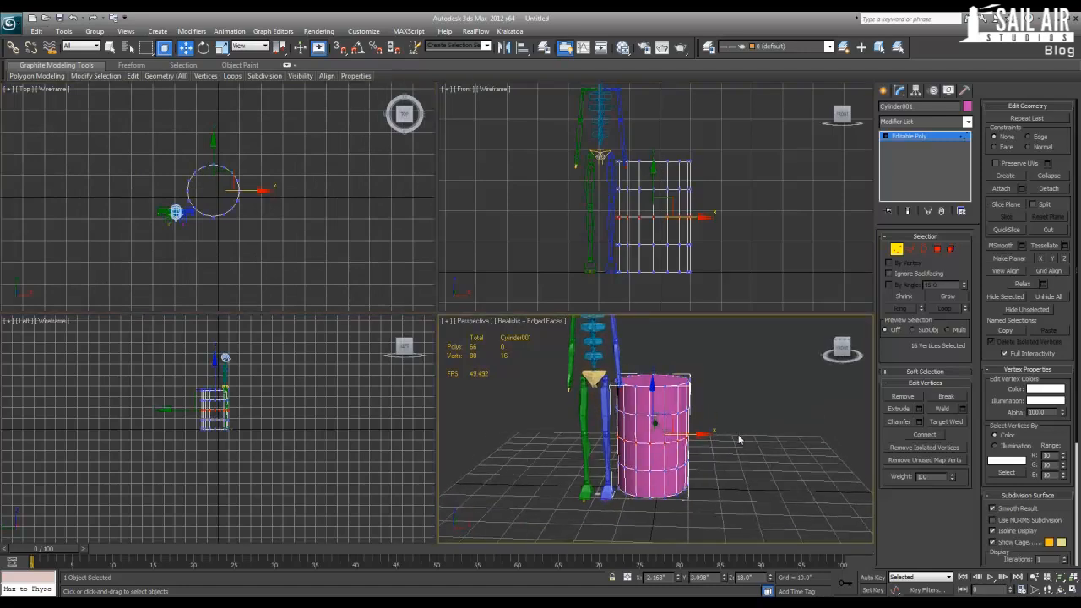
key(alt+w)
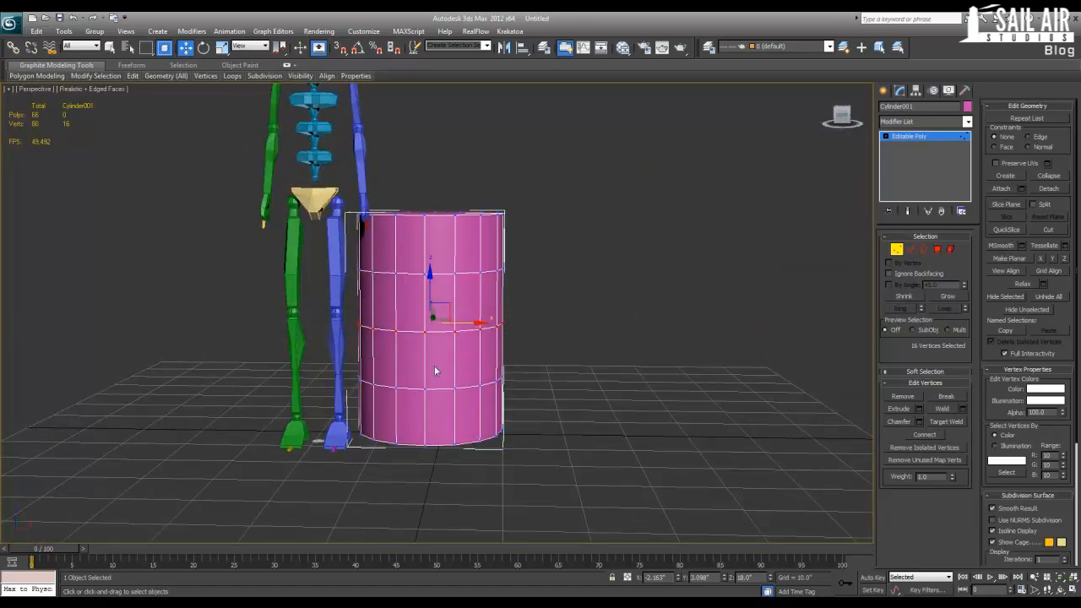
alt+middle_drag(436, 370, 387, 398)
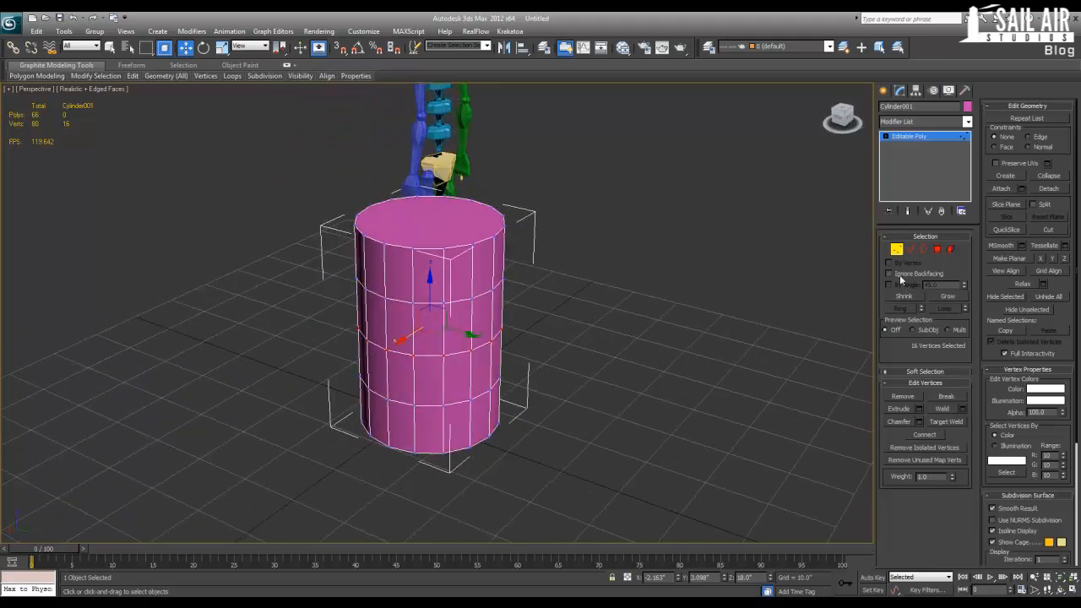
Try selecting the cylinder's middle vertex row with Ignore Backfacing enabled.
click(558, 371)
alt+middle_drag(527, 380, 652, 314)
alt+middle_drag(333, 361, 464, 353)
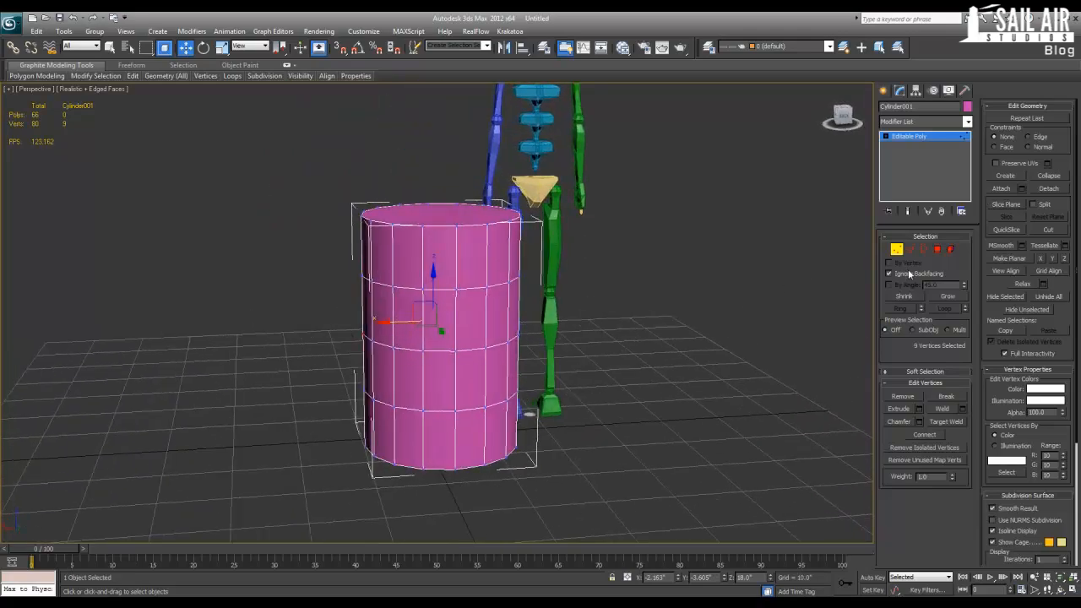
Turn off Ignore Backfacing and reselect the complete middle row of vertices, front and back.
alt+middle_drag(592, 355, 601, 299)
drag(601, 299, 317, 345)
alt+middle_drag(609, 372, 627, 329)
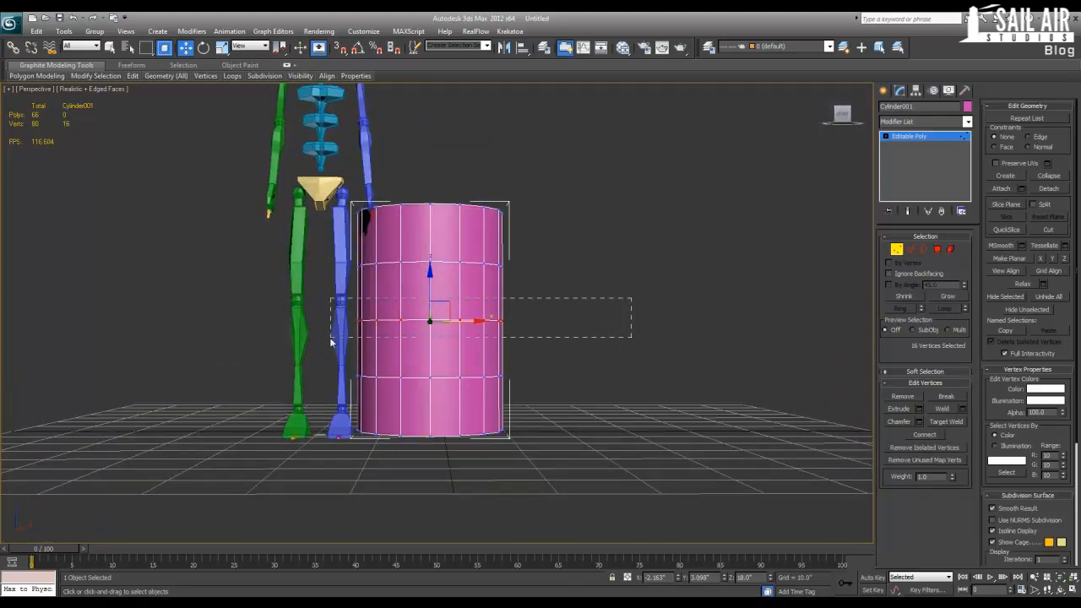
alt+middle_drag(448, 354, 426, 372)
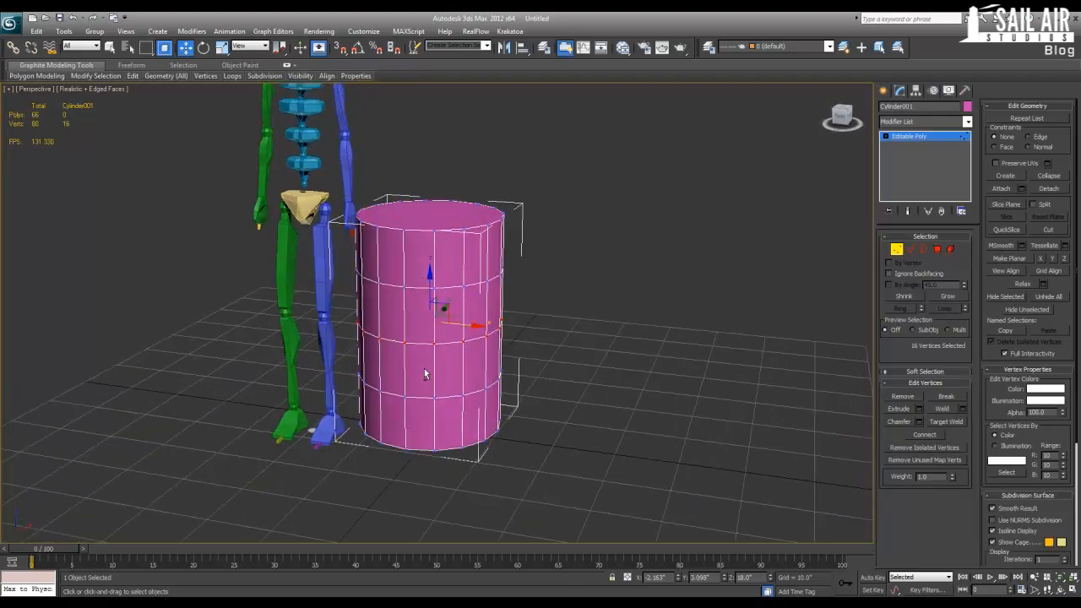
Scale the middle vertex row outward evenly in the horizontal X and Y axes to bulge the cylinder's waist.
alt+middle_drag(562, 345, 622, 343)
scroll(478, 346, up, 5)
scroll(622, 342, down, 4)
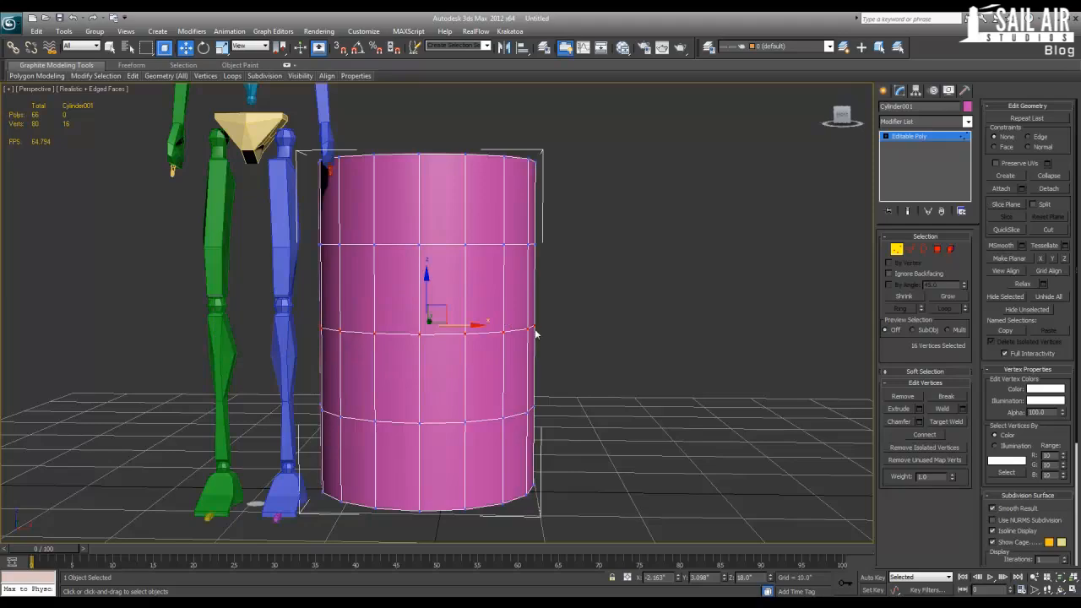
scroll(535, 329, down, 5)
alt+middle_drag(517, 346, 512, 372)
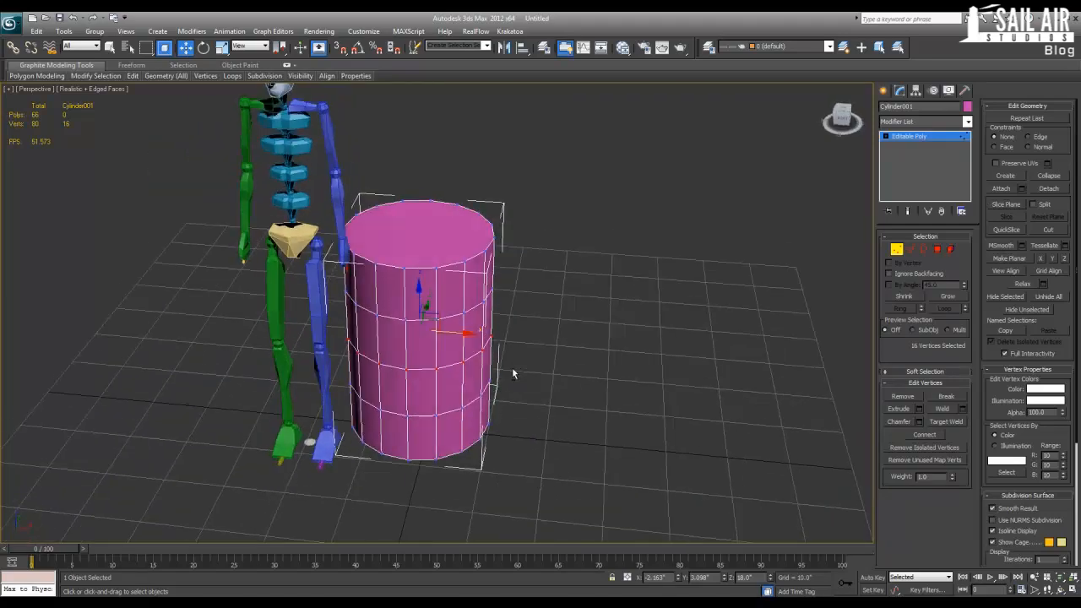
scroll(512, 373, up, 4)
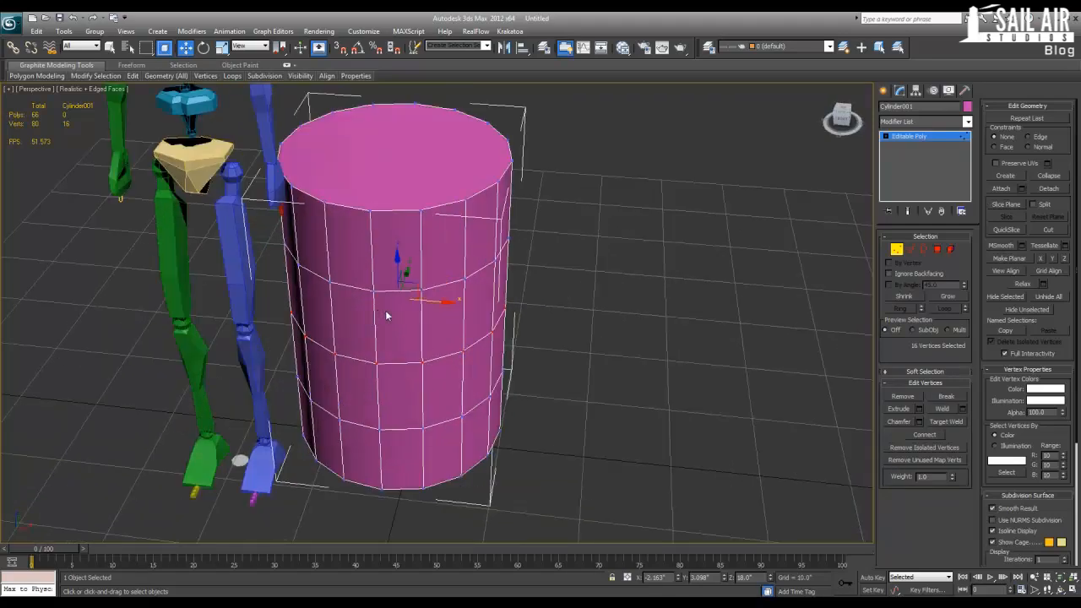
key(r)
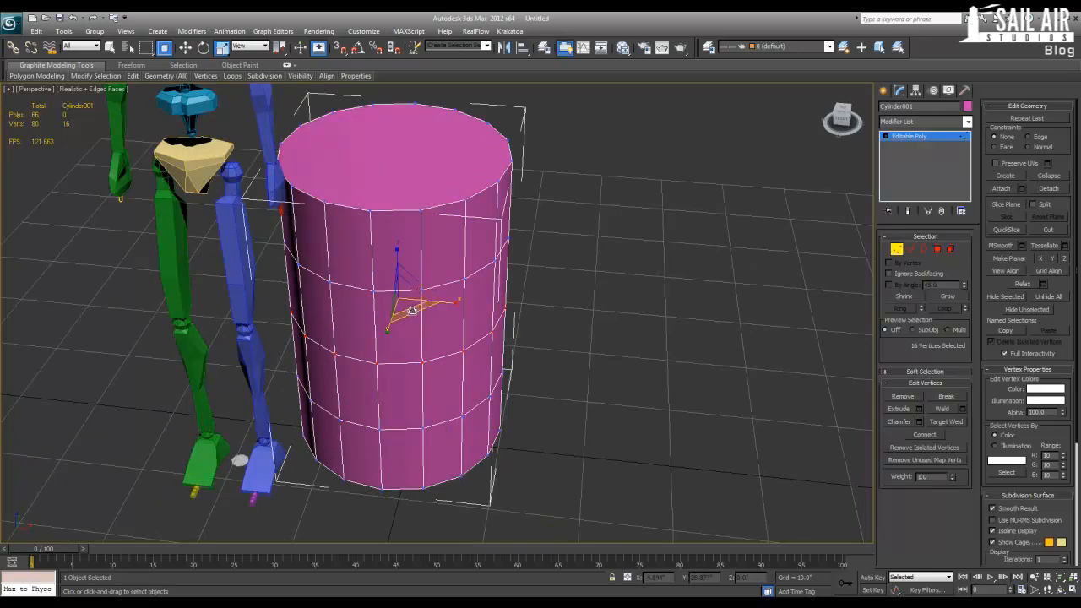
mouse_move(413, 311)
mouse_down()
mouse_move(433, 305)
mouse_move(410, 311)
mouse_up()
key(alt+w)
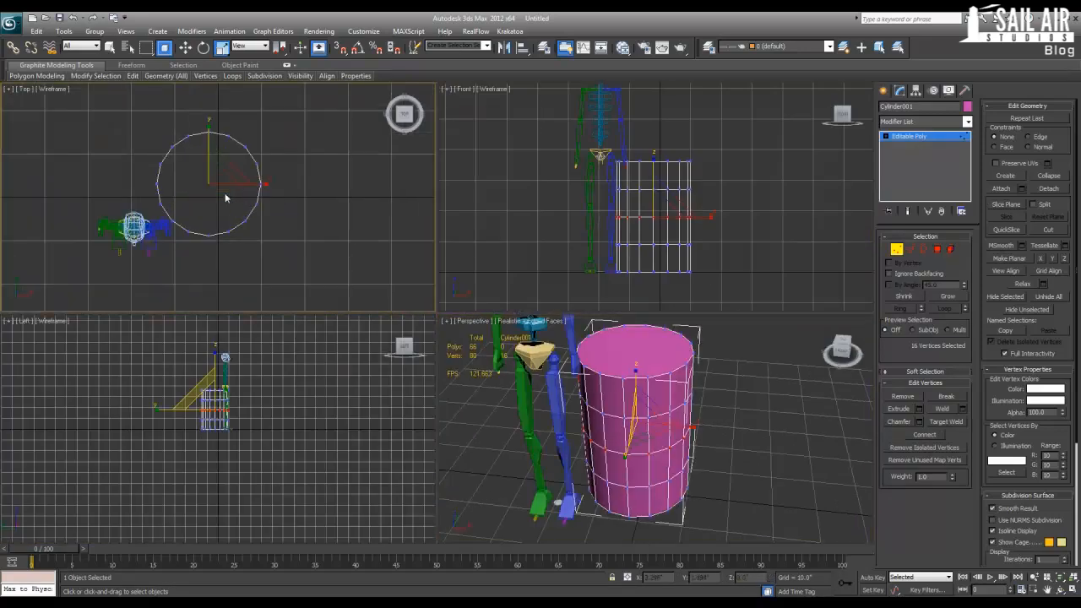
scroll(225, 198, up, 3)
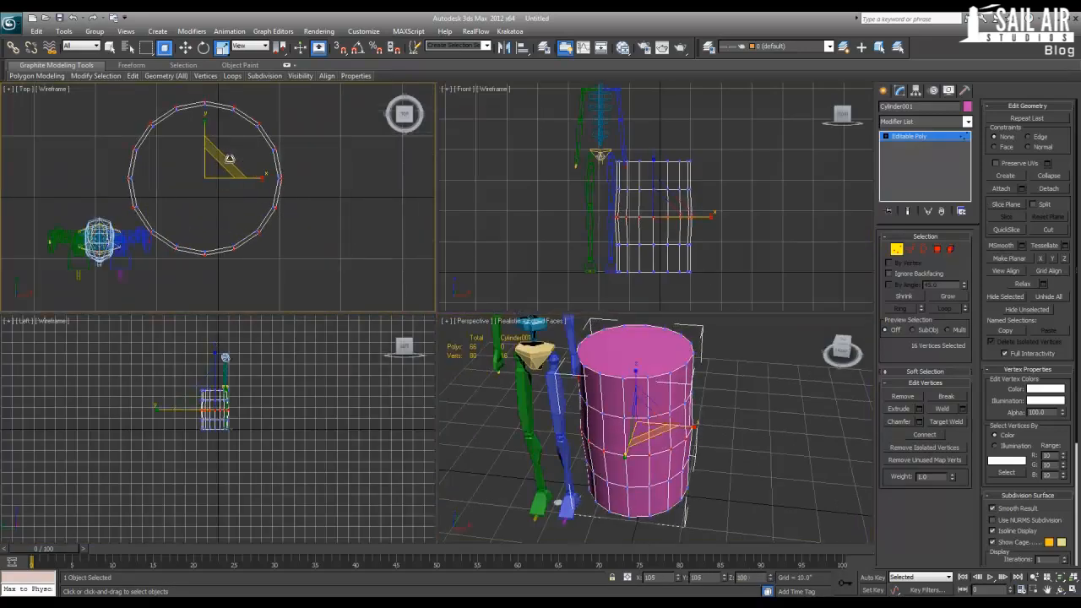
drag(229, 159, 231, 155)
Select the vertex rows directly above and below the middle, scale them to about 107% in X and Y, and deselect them.
drag(601, 183, 756, 201)
ctrl+drag(594, 257, 593, 259)
right_click(259, 181)
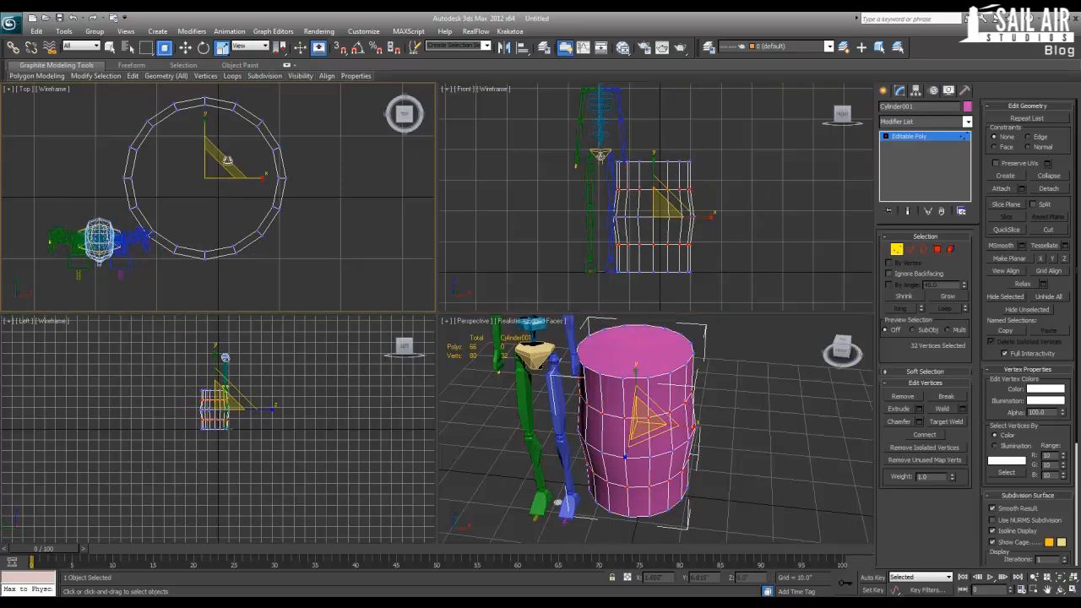
drag(228, 159, 231, 157)
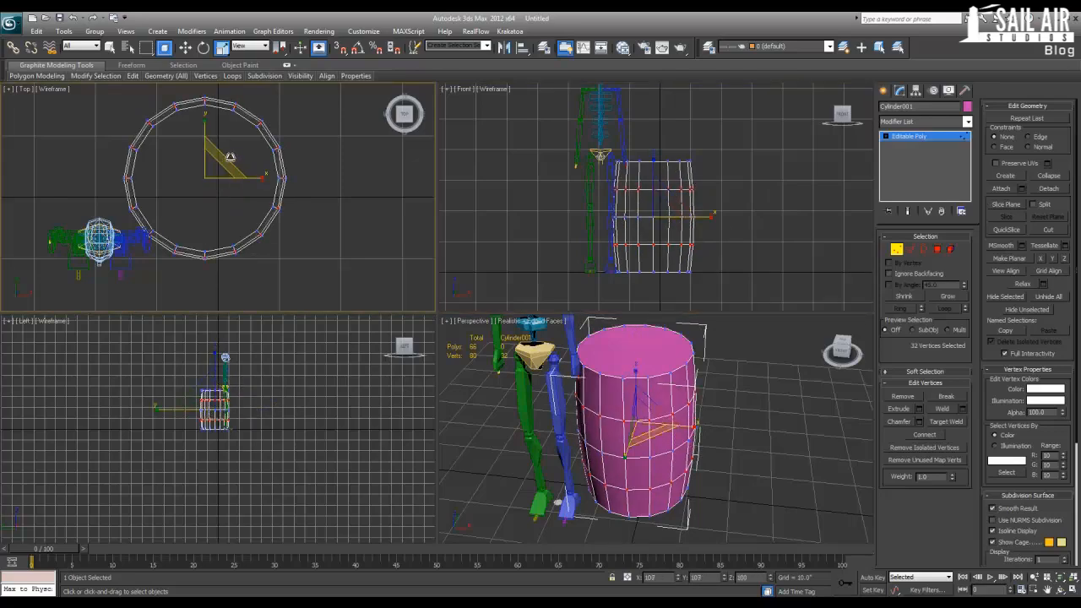
click(744, 453)
key(alt+w)
scroll(599, 372, up, 2)
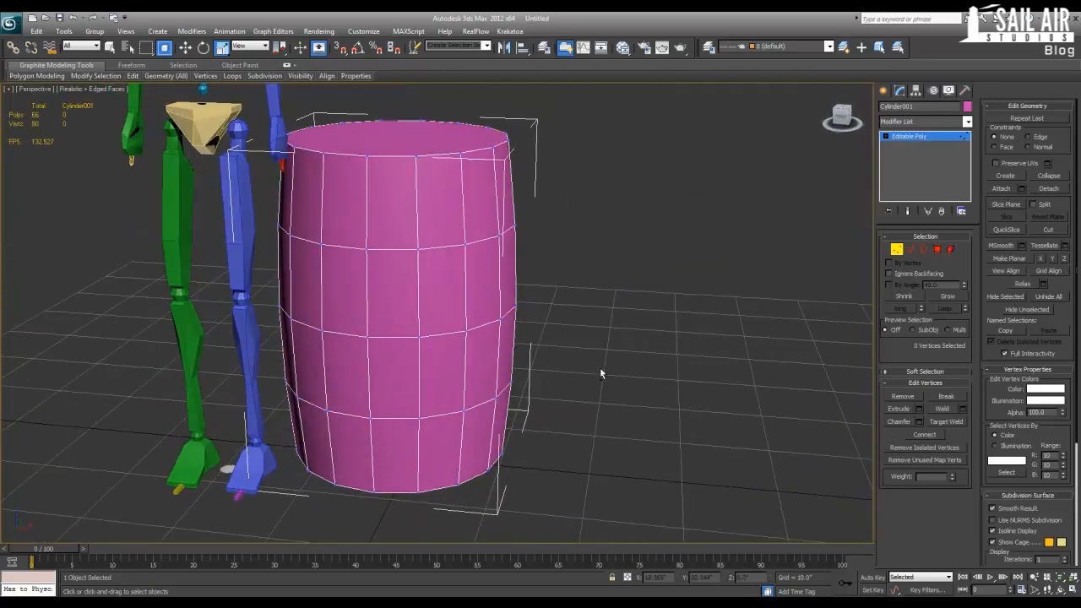
Select the barrel's top and bottom cap polygons and inset them by 1 inch.
click(910, 138)
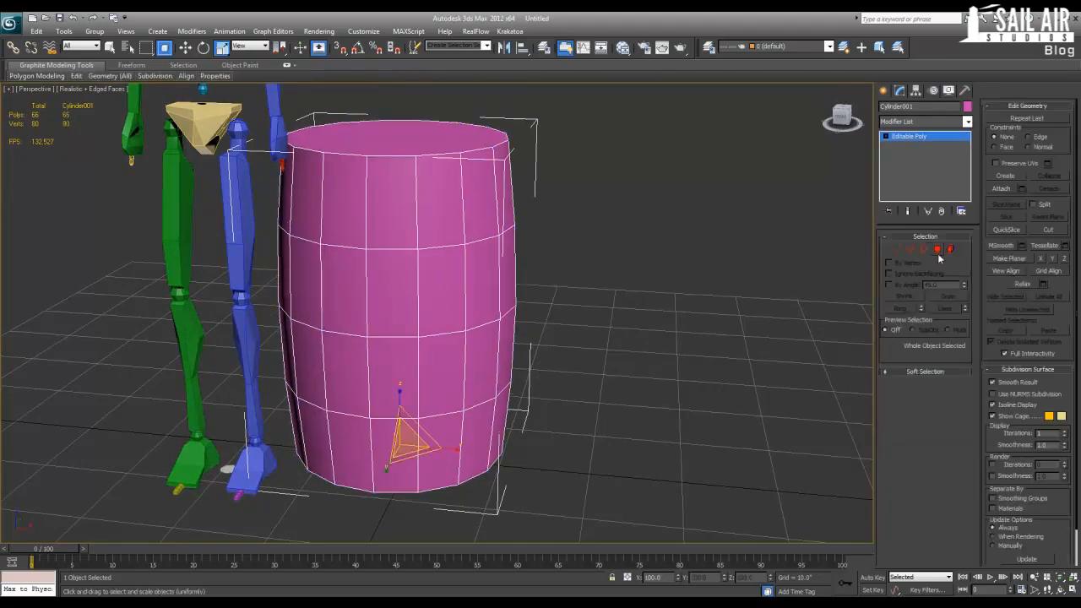
click(938, 249)
click(385, 138)
alt+middle_drag(356, 446, 377, 473)
ctrl+click(375, 358)
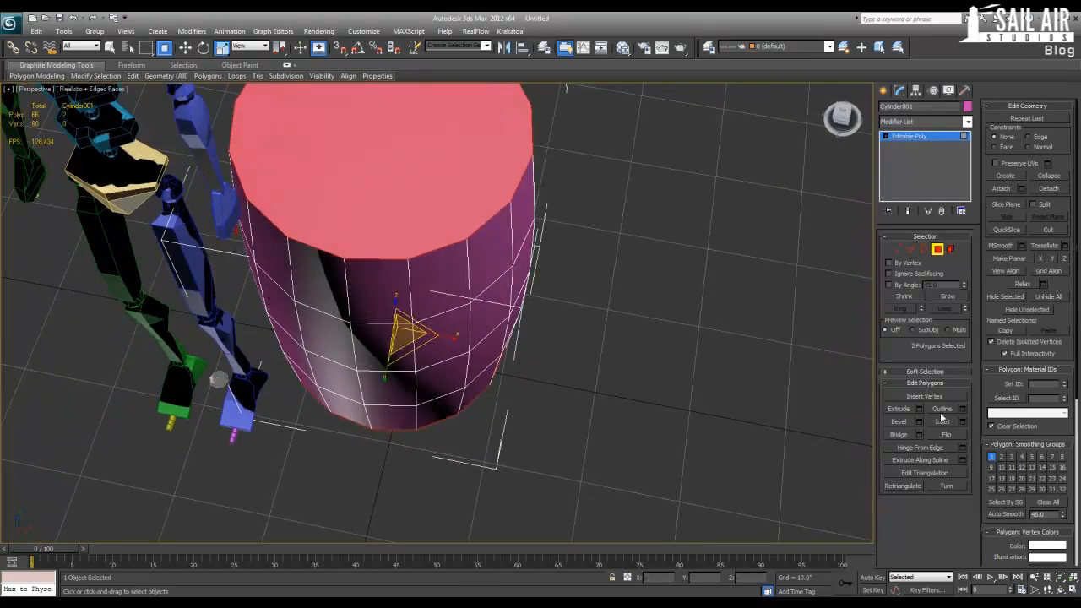
click(962, 422)
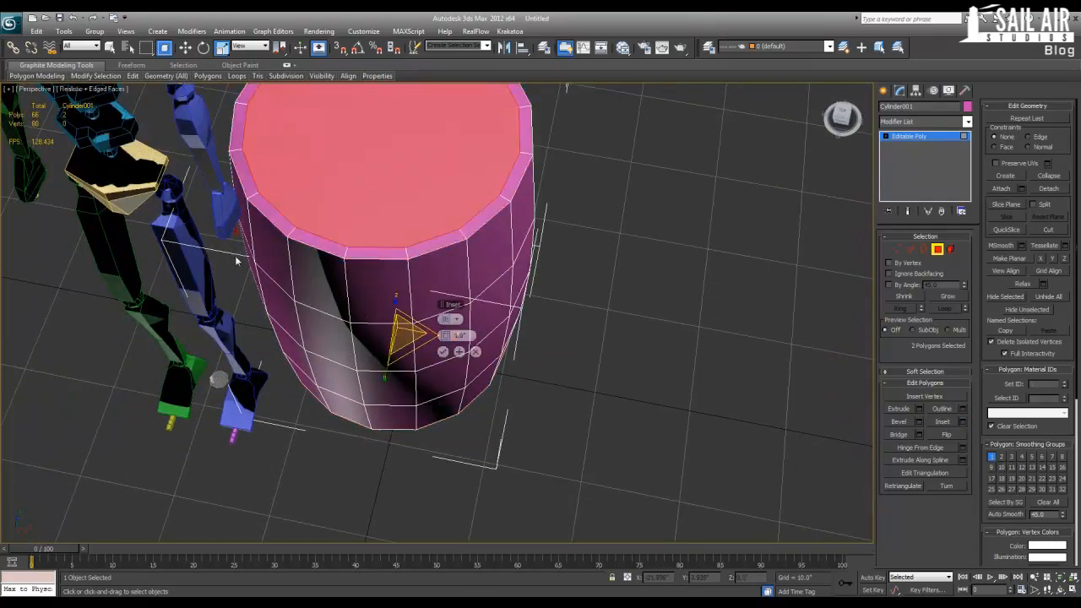
click(443, 352)
Extrude the selected inset top and bottom cap polygons inward with a height of -1 inch.
click(920, 410)
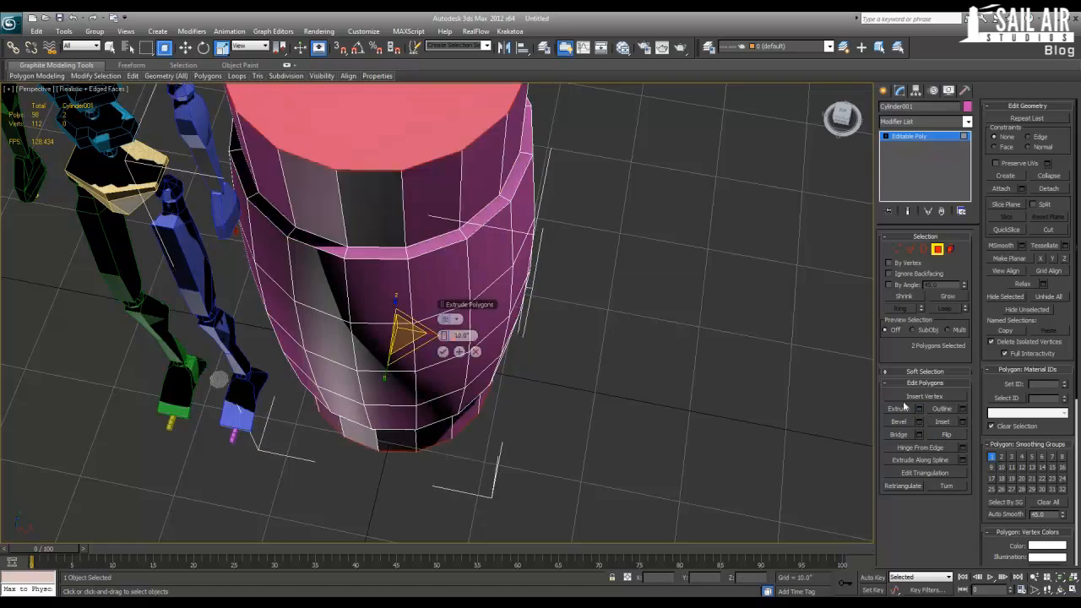
text(-0.5)
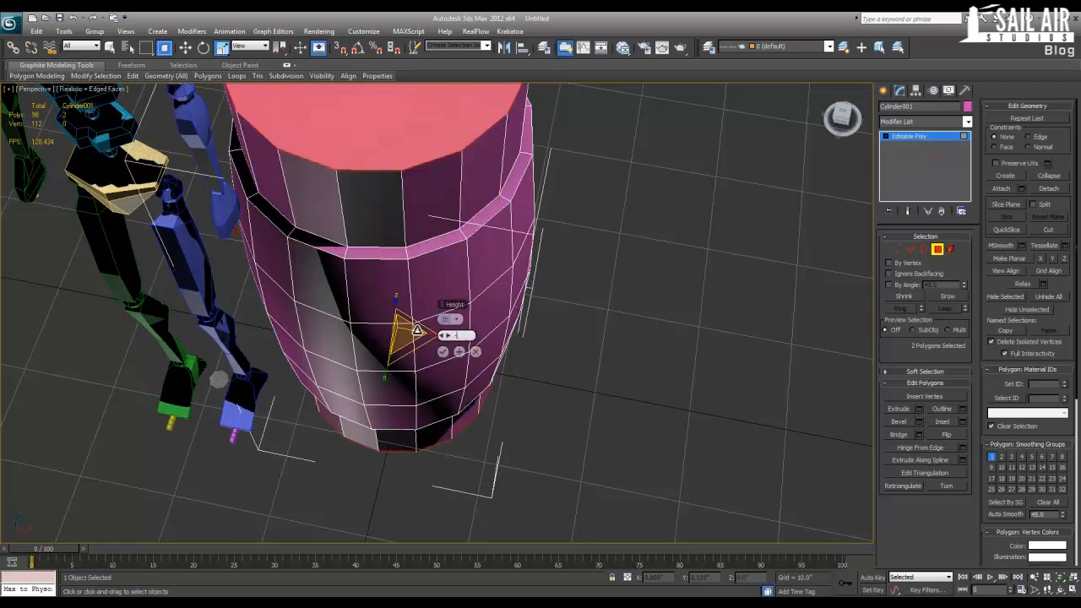
key(Return)
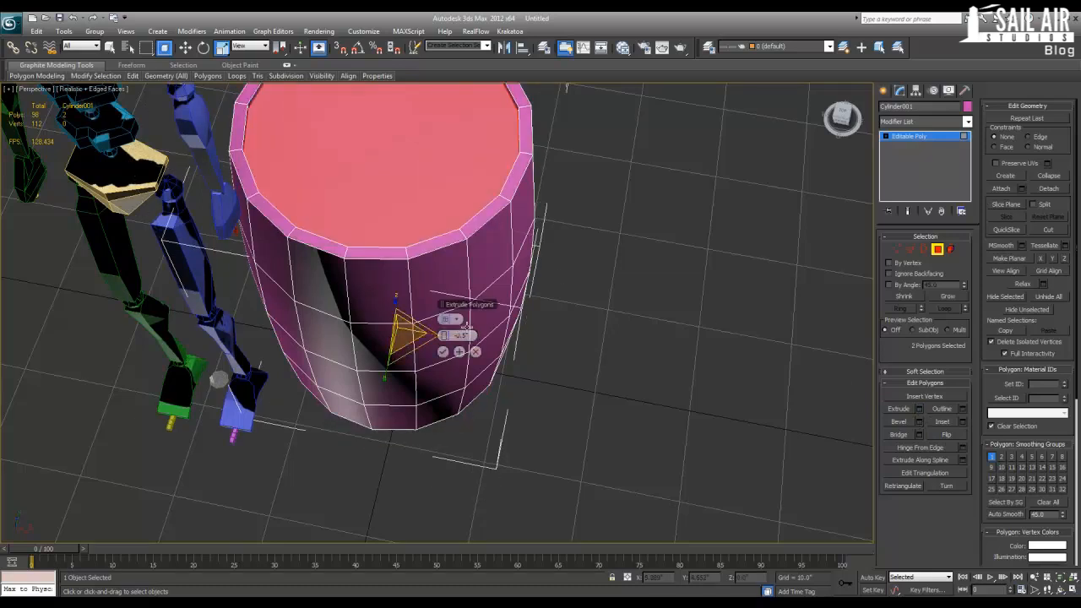
text(-0.8)
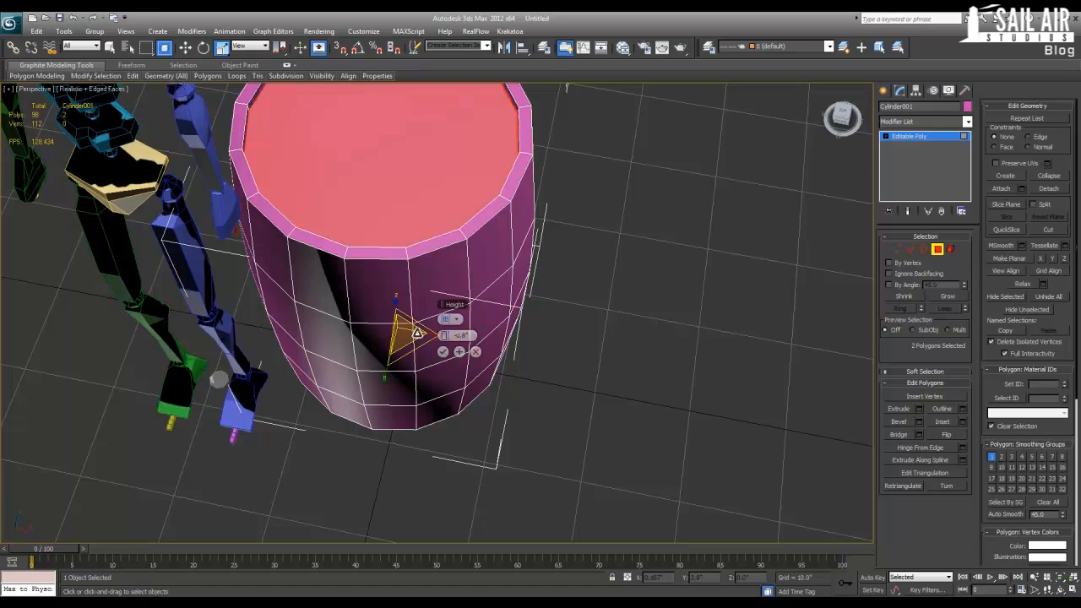
key(Return)
text(-)
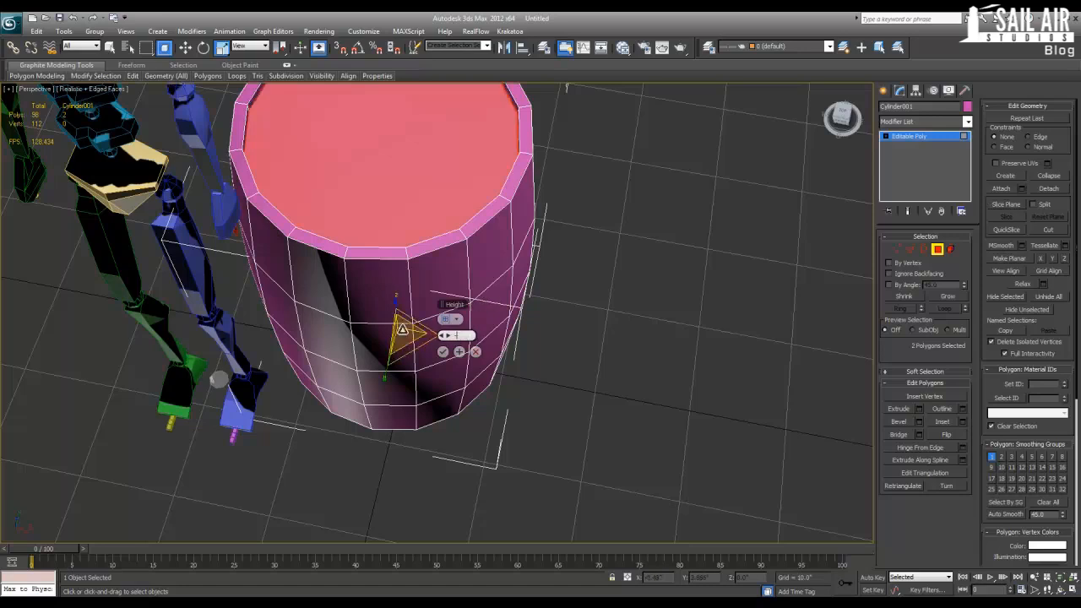
text(1)
key(Return)
click(443, 352)
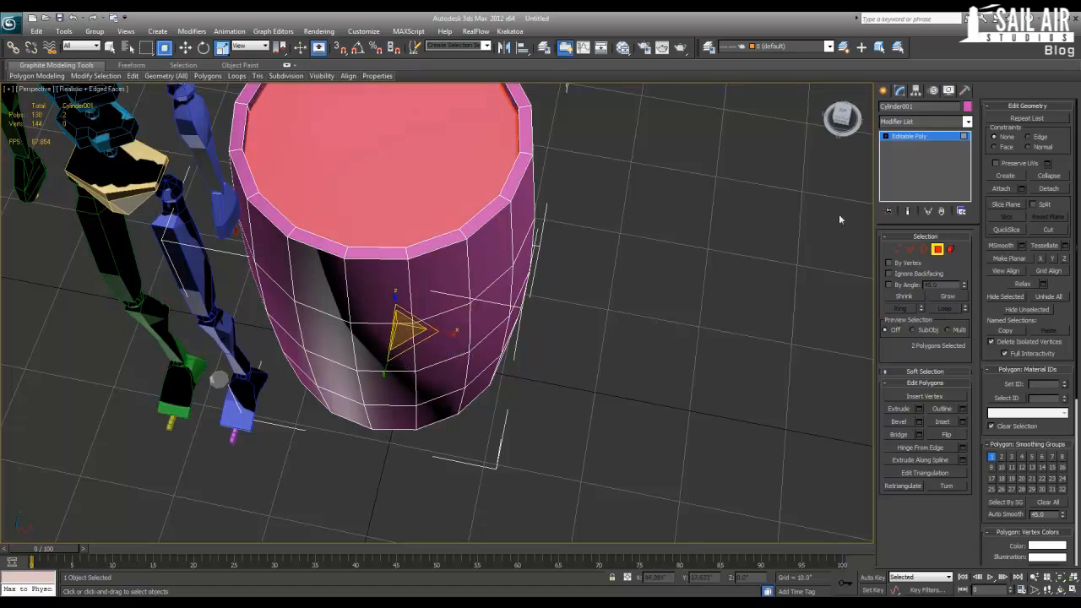
Select the barrel's middle row of vertices and scale it slightly outward in the horizontal X and Y axes.
click(916, 136)
click(681, 227)
alt+middle_drag(681, 227, 507, 338)
scroll(536, 266, down, 3)
click(448, 251)
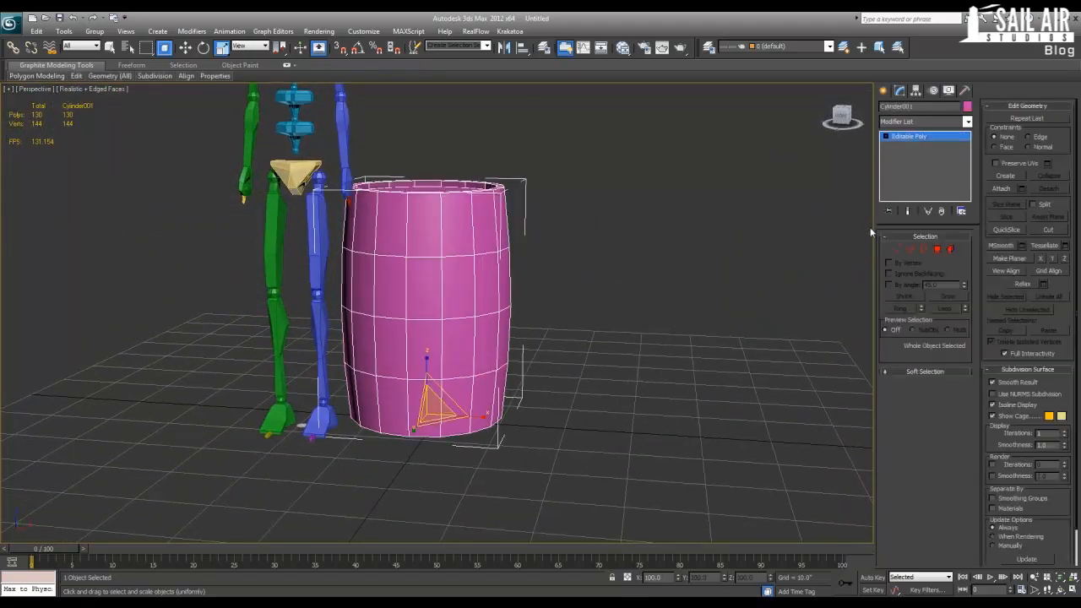
click(895, 248)
key(alt+w)
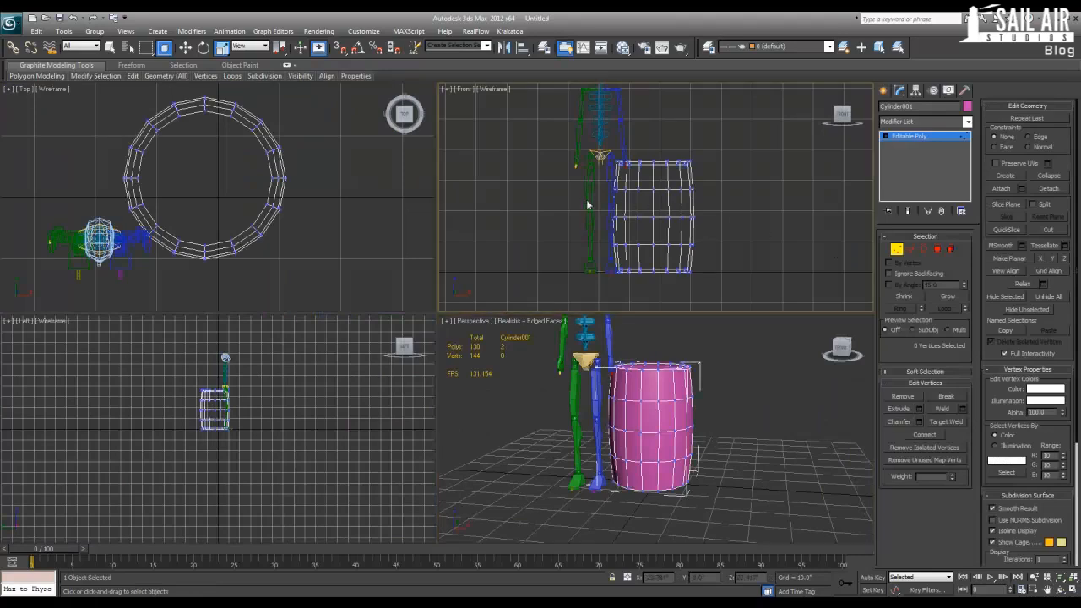
drag(748, 228, 748, 228)
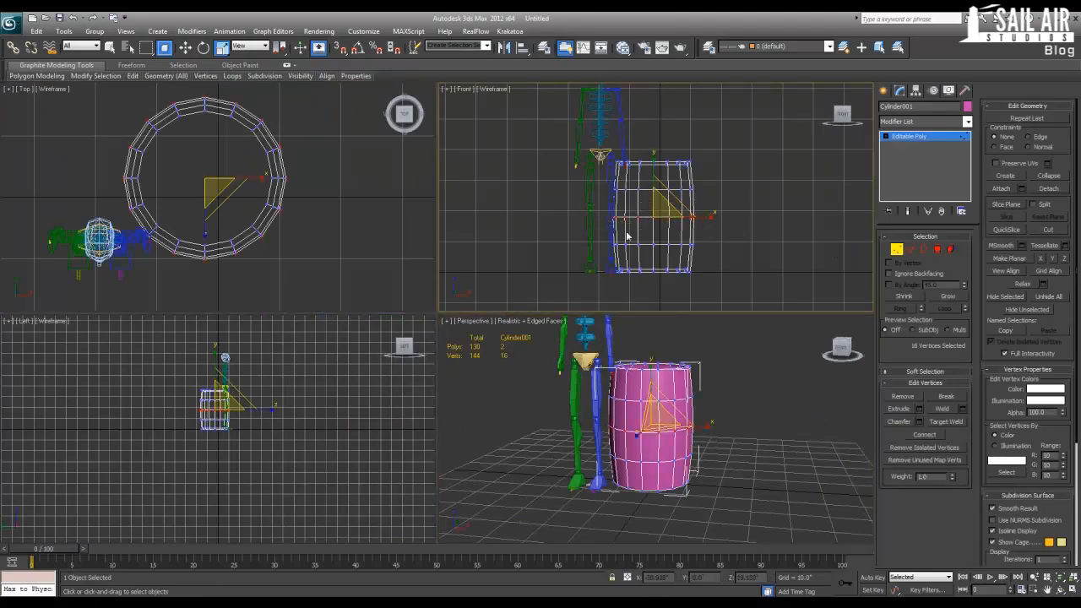
right_click(208, 194)
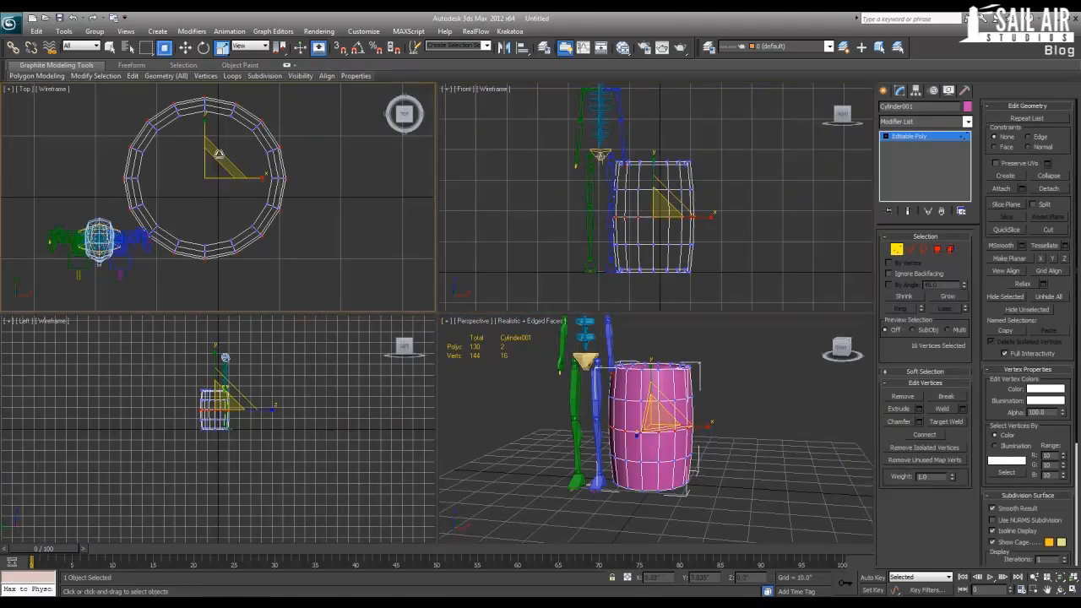
drag(220, 156, 220, 154)
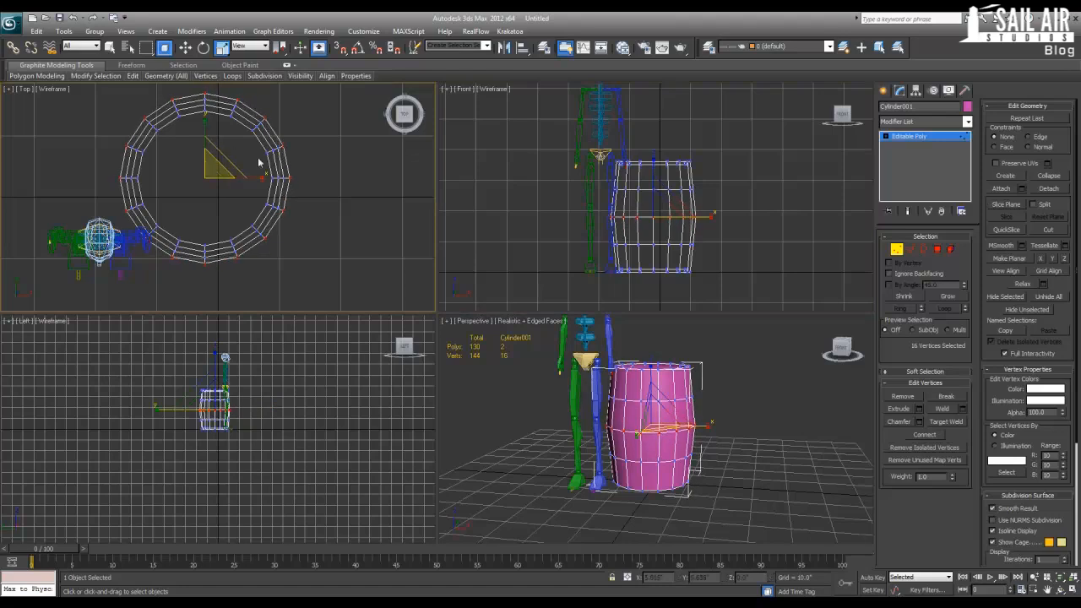
Select the vertex rows above and below the middle, scale them to about 105% in X and Y, and deselect them.
drag(596, 180, 758, 203)
drag(731, 232, 679, 239)
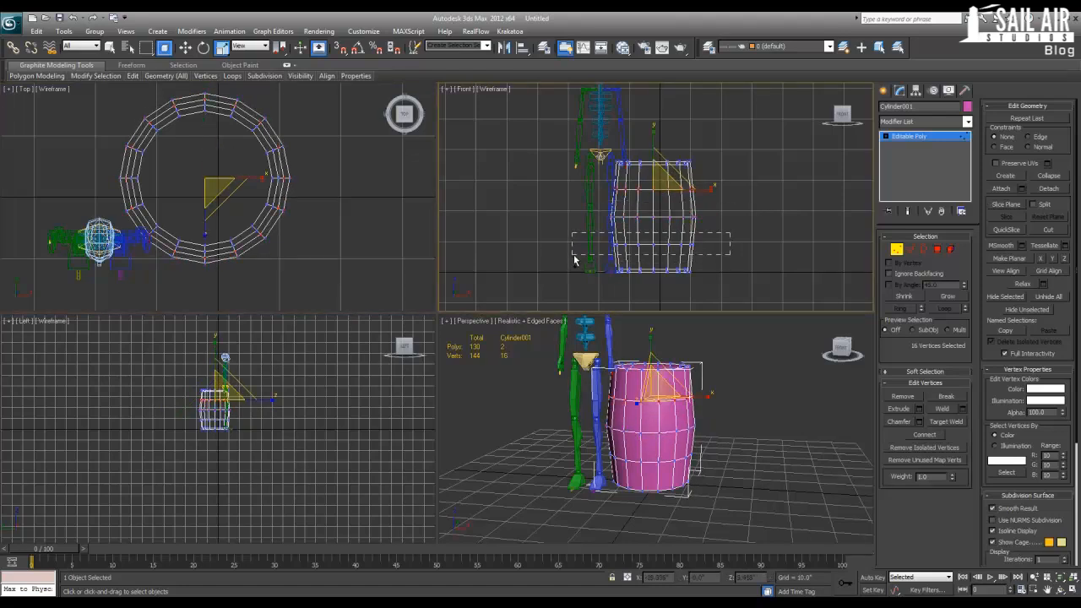
ctrl+drag(573, 260, 574, 261)
right_click(229, 162)
drag(228, 160, 230, 160)
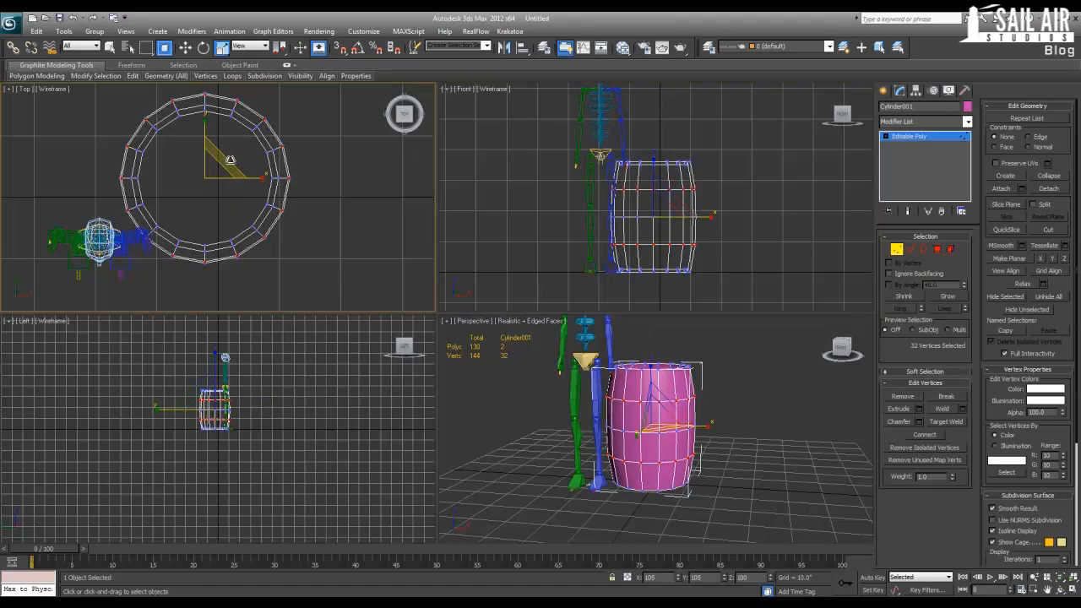
right_click(774, 186)
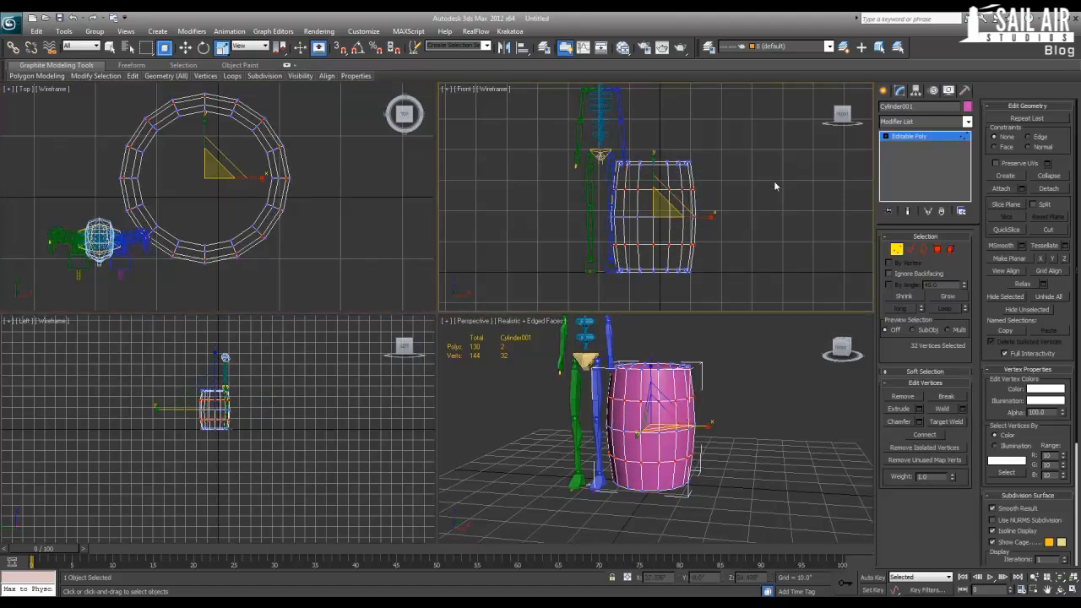
click(718, 368)
key(alt+w)
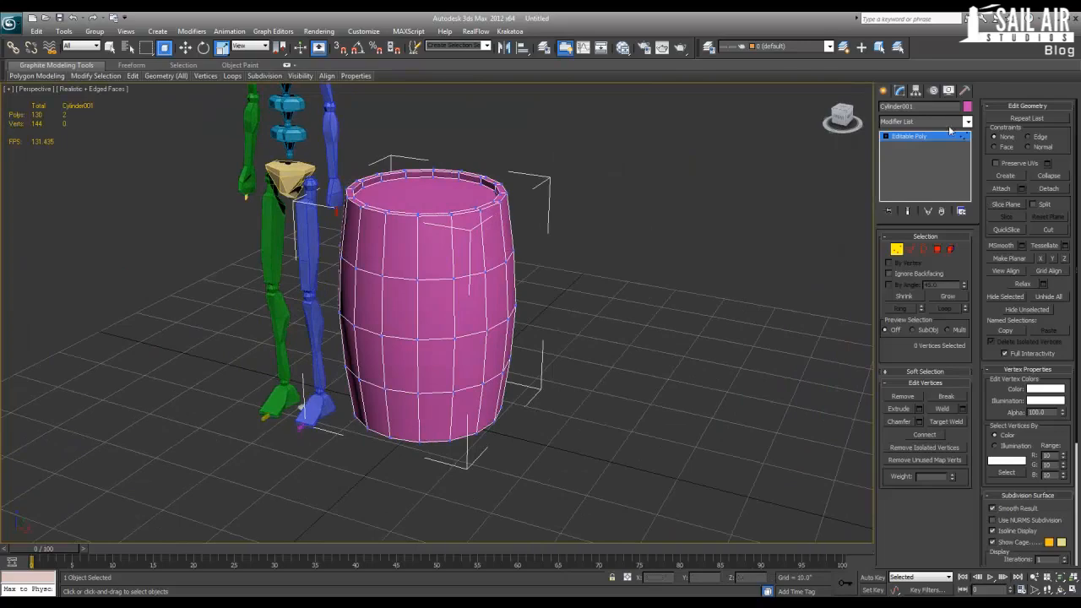
Leave vertex editing and move the whole barrel sideways, away from the biped.
click(922, 136)
key(w)
drag(434, 380, 625, 419)
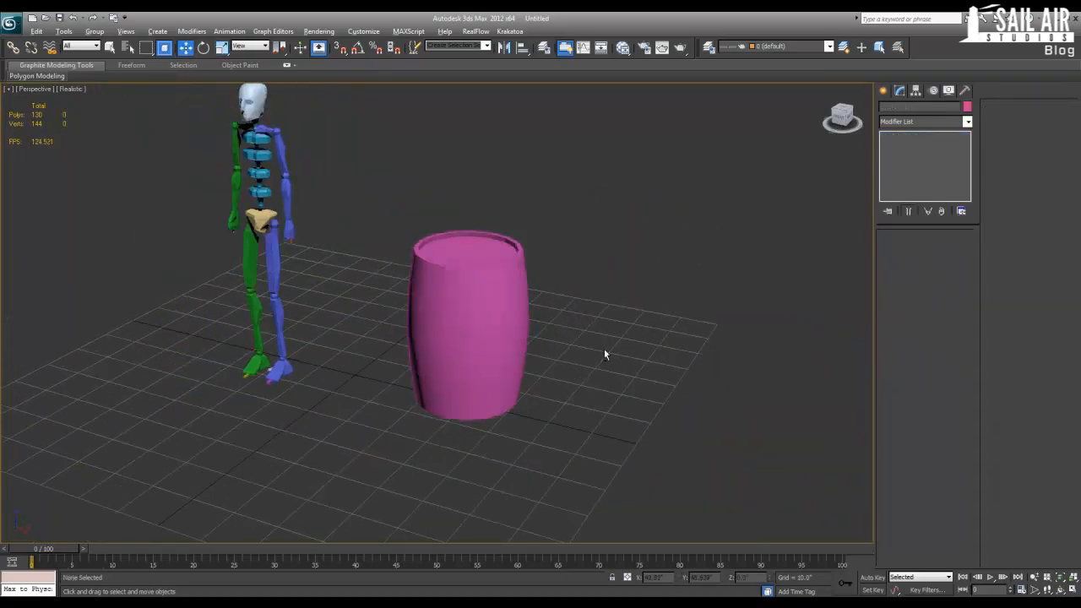
Examine the barrel's shape and its size relative to the biped from several angles.
alt+middle_drag(604, 349, 426, 331)
click(327, 255)
key(z)
alt+middle_drag(328, 255, 543, 311)
scroll(593, 326, down, 5)
click(595, 327)
alt+middle_drag(634, 364, 652, 377)
click(399, 311)
alt+middle_drag(535, 352, 517, 354)
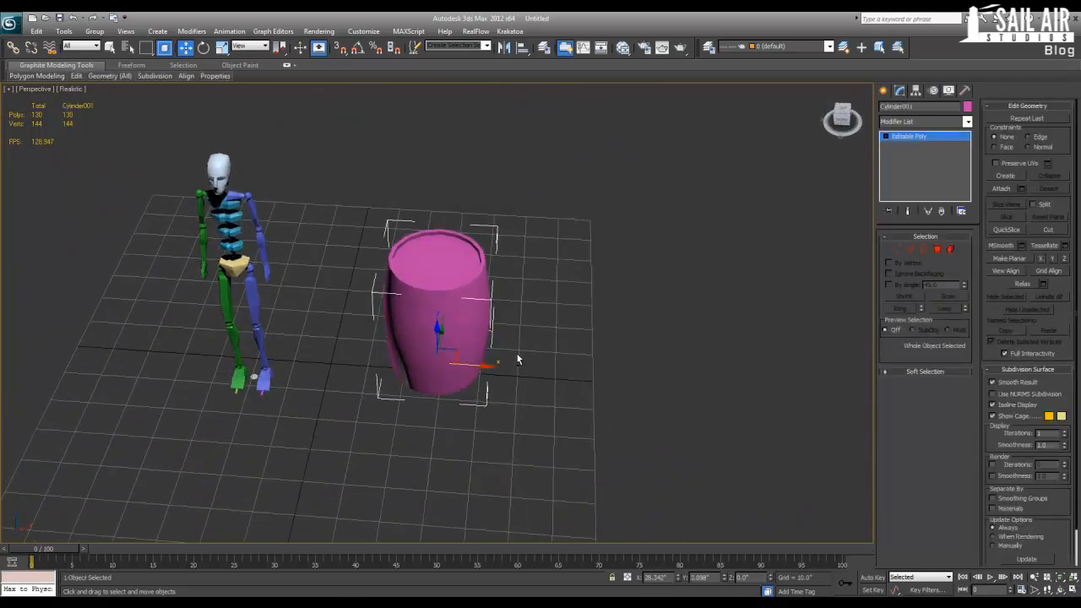
Display edged faces and select the barrel's three horizontal edge loops: the middle one and those above and below it.
scroll(517, 354, up, 3)
key(F4)
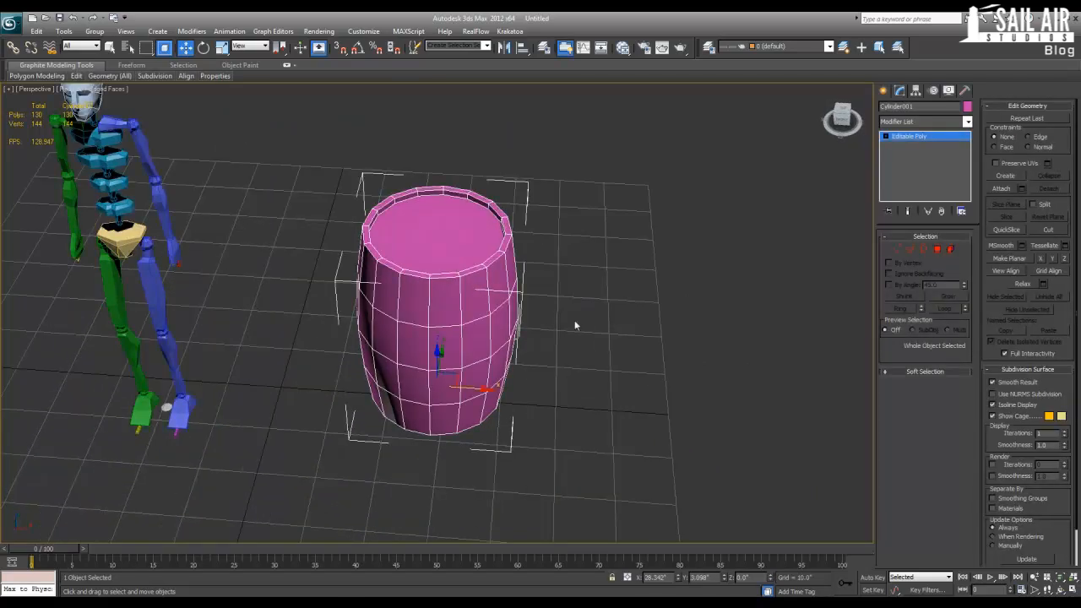
click(910, 249)
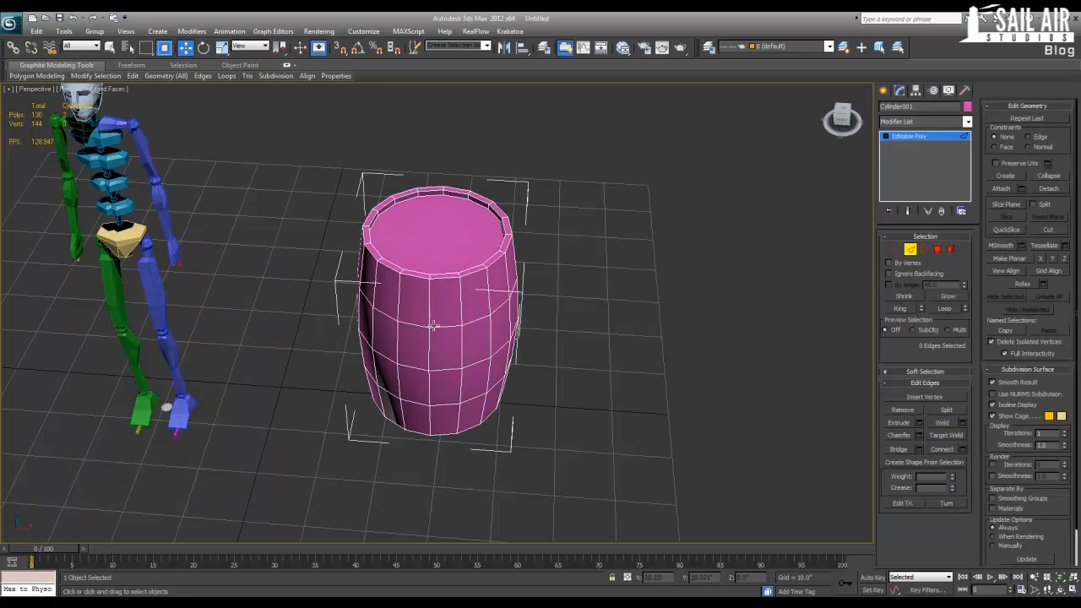
click(432, 325)
click(946, 309)
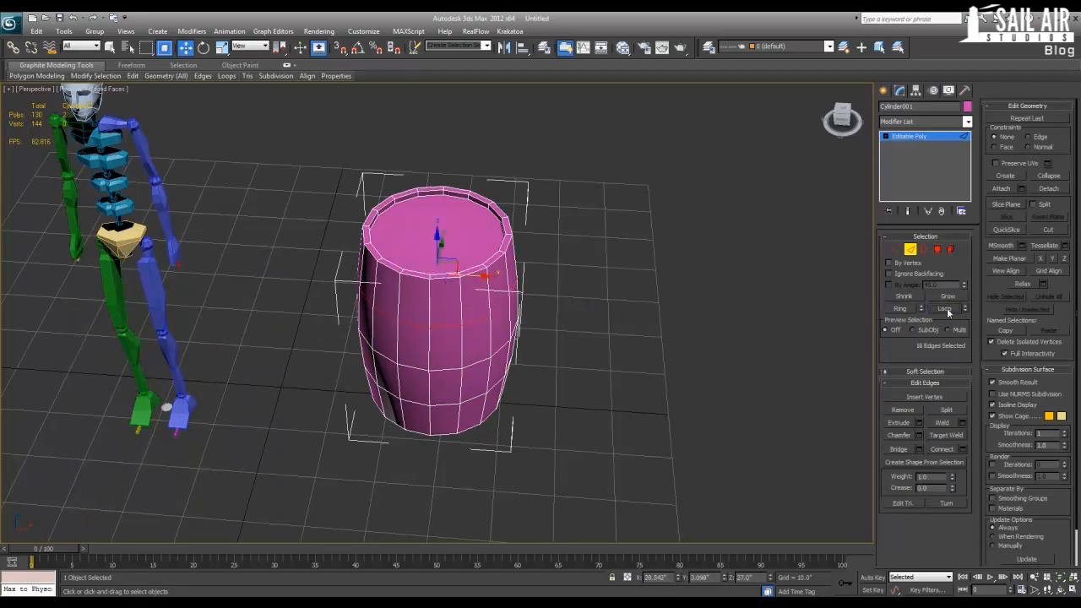
ctrl+click(454, 407)
ctrl+click(447, 408)
click(945, 309)
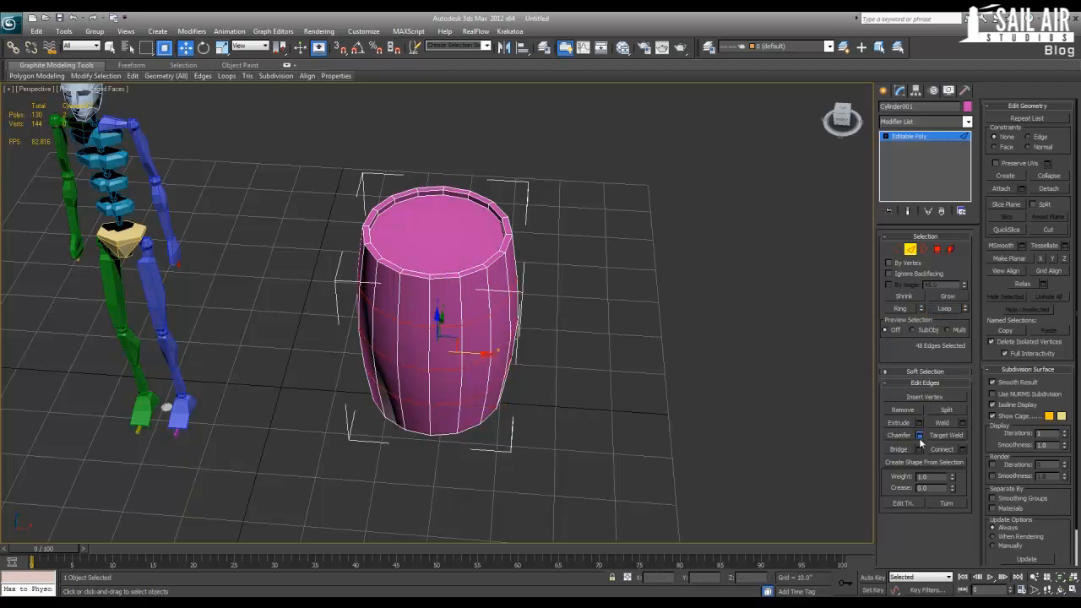
Chamfer the three selected edge loops by 1.5 inches to create horizontal bands.
click(920, 436)
scroll(530, 373, up, 4)
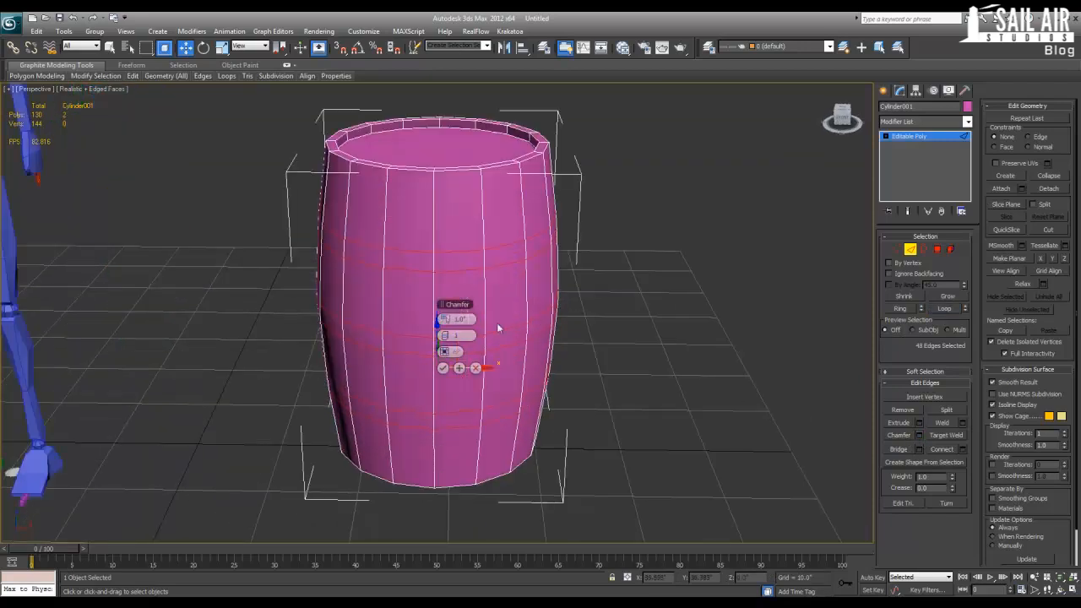
drag(454, 318, 454, 319)
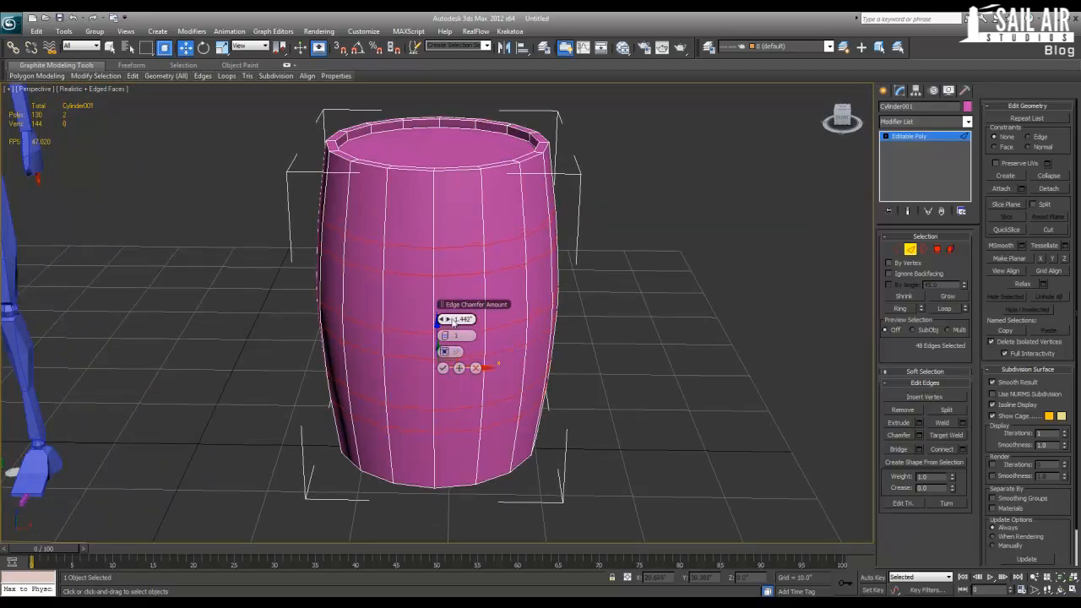
double_click(467, 319)
text(1)
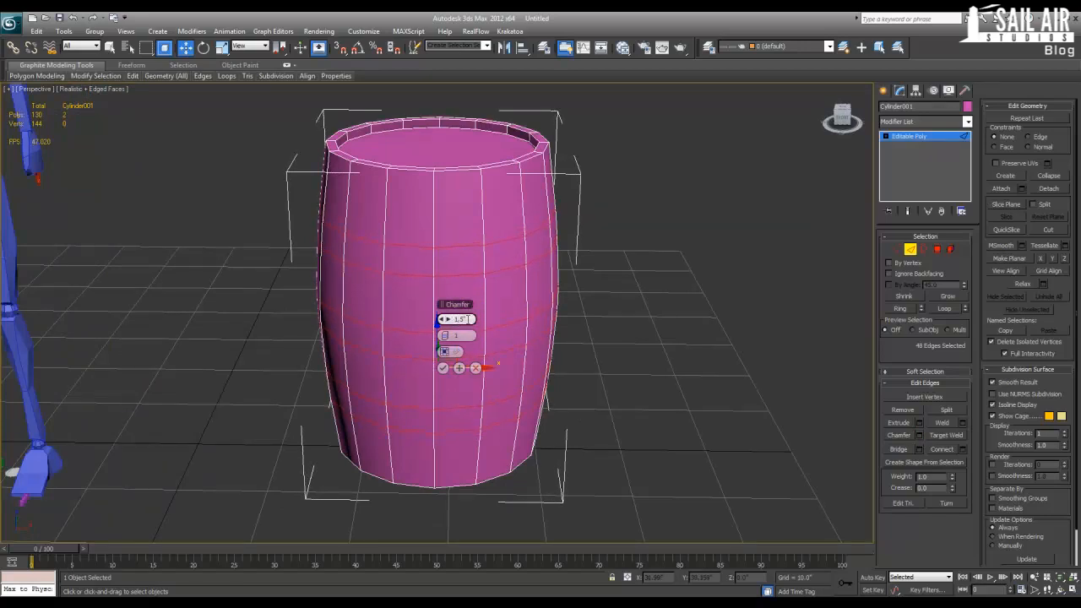
text(.5)
click(442, 368)
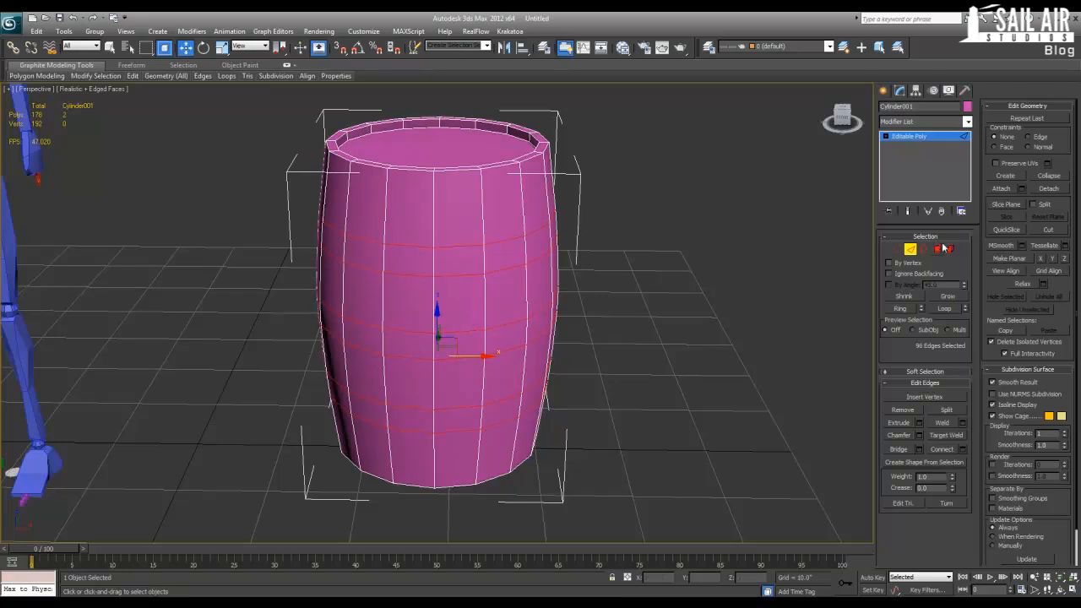
Convert the chamfered edge selection to only the polygons fully enclosed by it, selecting the upper and lower bands.
key(4)
click(911, 250)
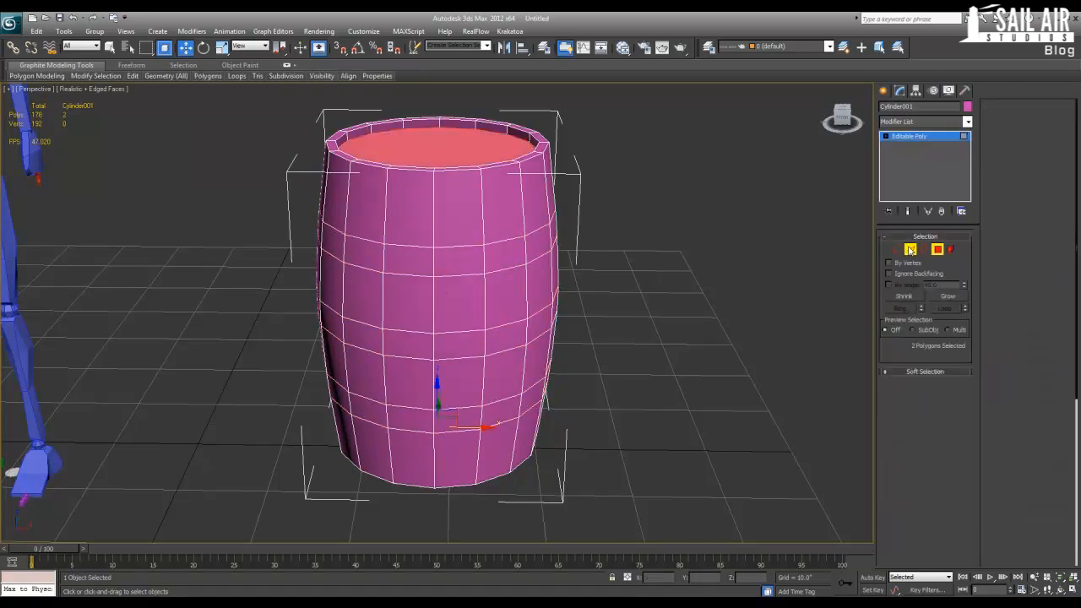
ctrl+click(939, 249)
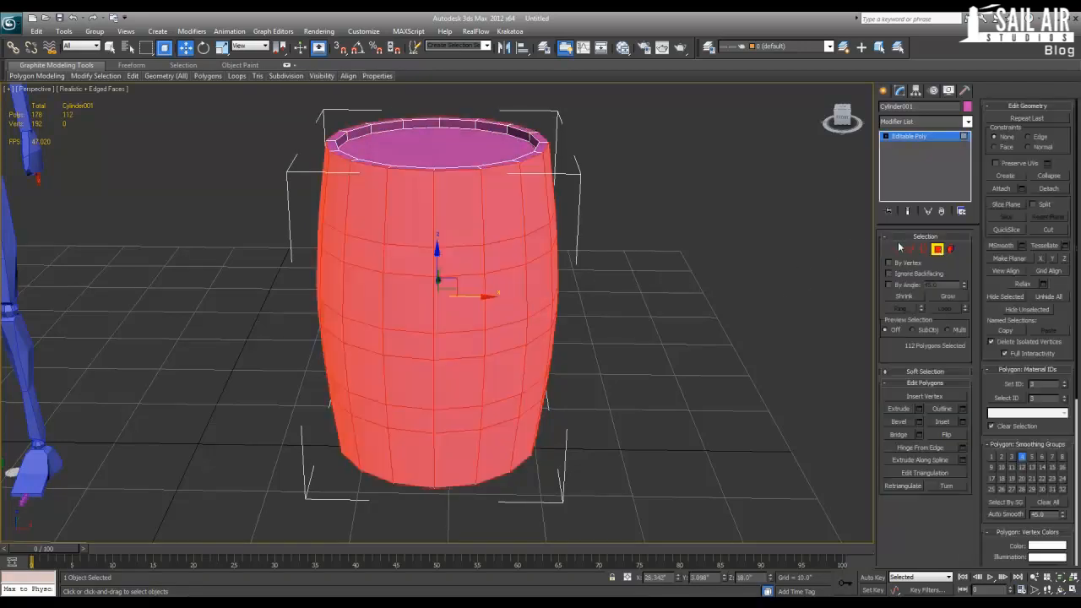
click(914, 248)
ctrl+shift+click(937, 249)
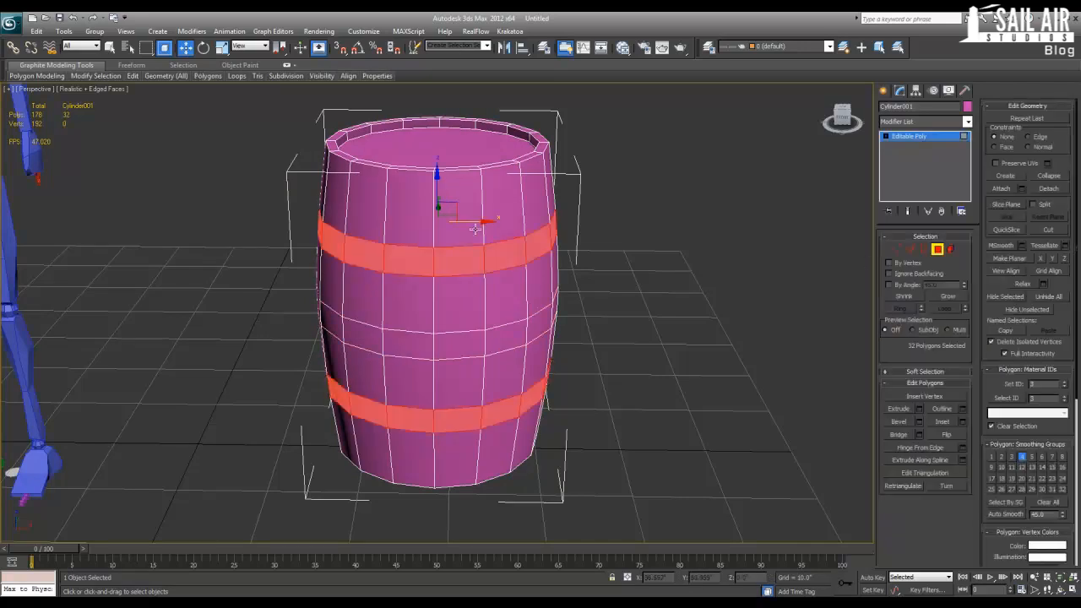
Add the complete middle band of polygons to the selection, front and back.
ctrl+click(465, 343)
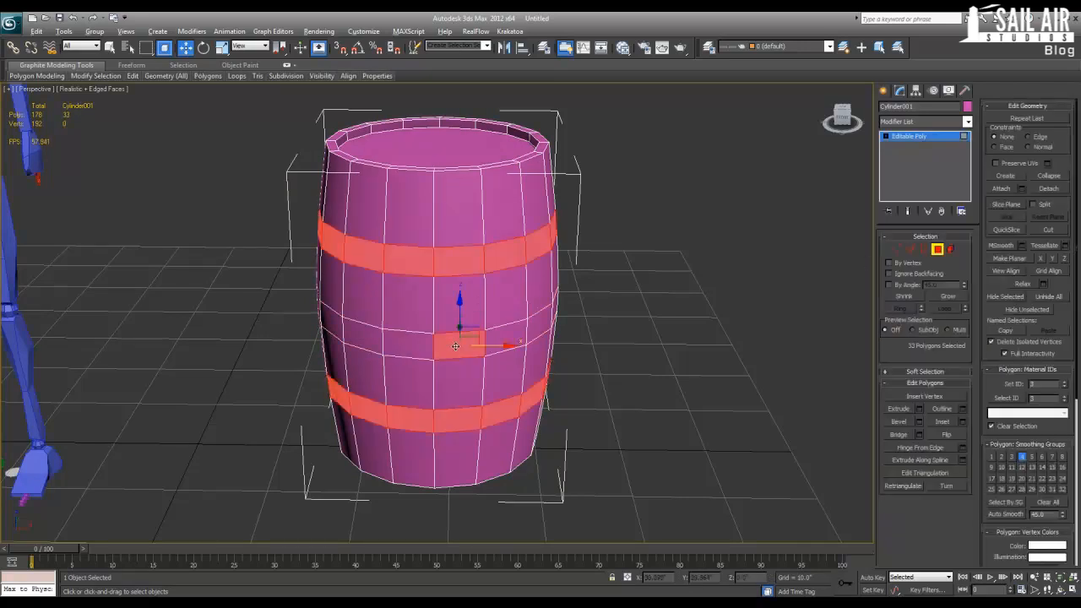
key(alt+w)
ctrl+drag(684, 211, 800, 226)
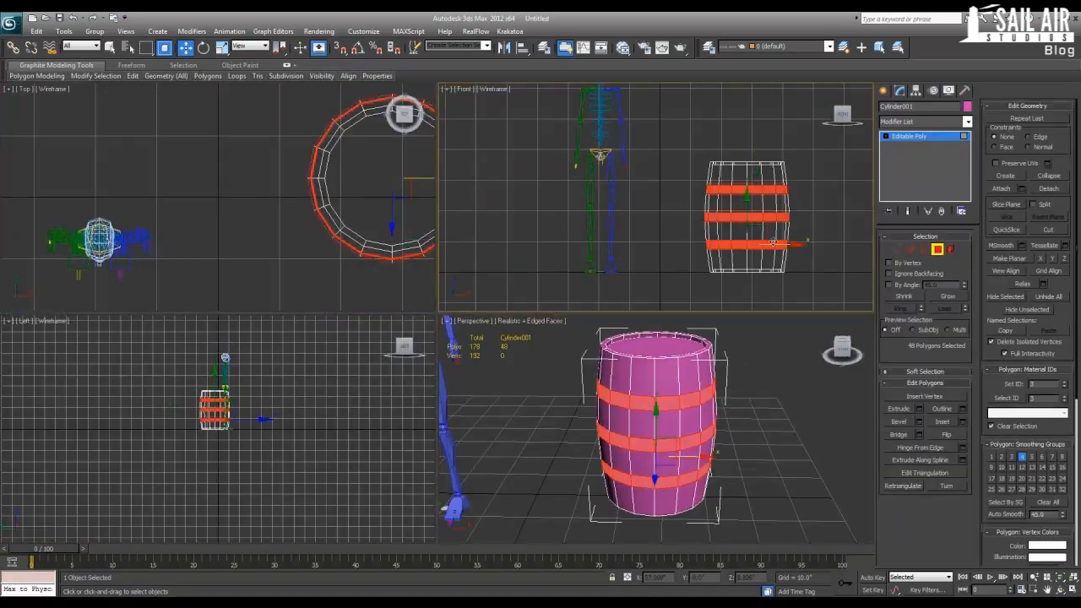
right_click(733, 401)
key(alt+w)
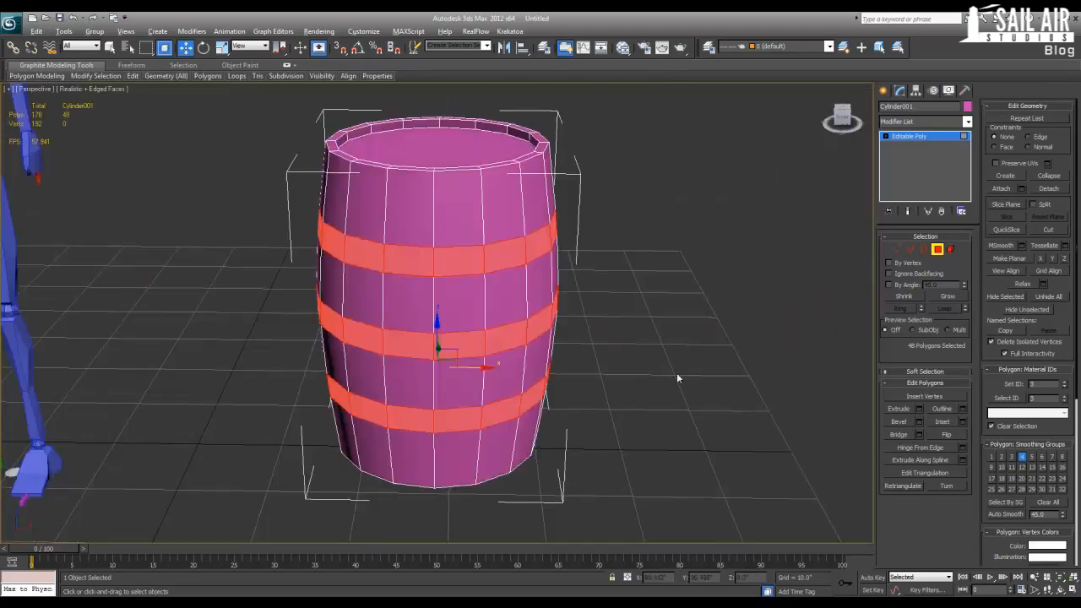
Extrude the three selected polygon bands along Local Normal with a height of 0.25 inches.
click(920, 409)
click(449, 319)
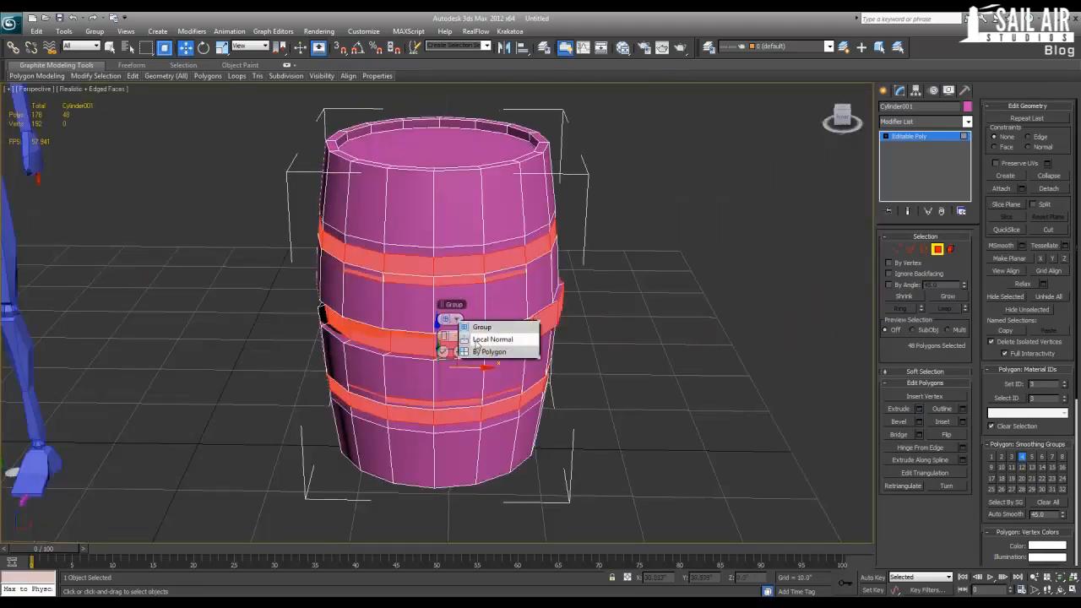
click(462, 338)
click(459, 322)
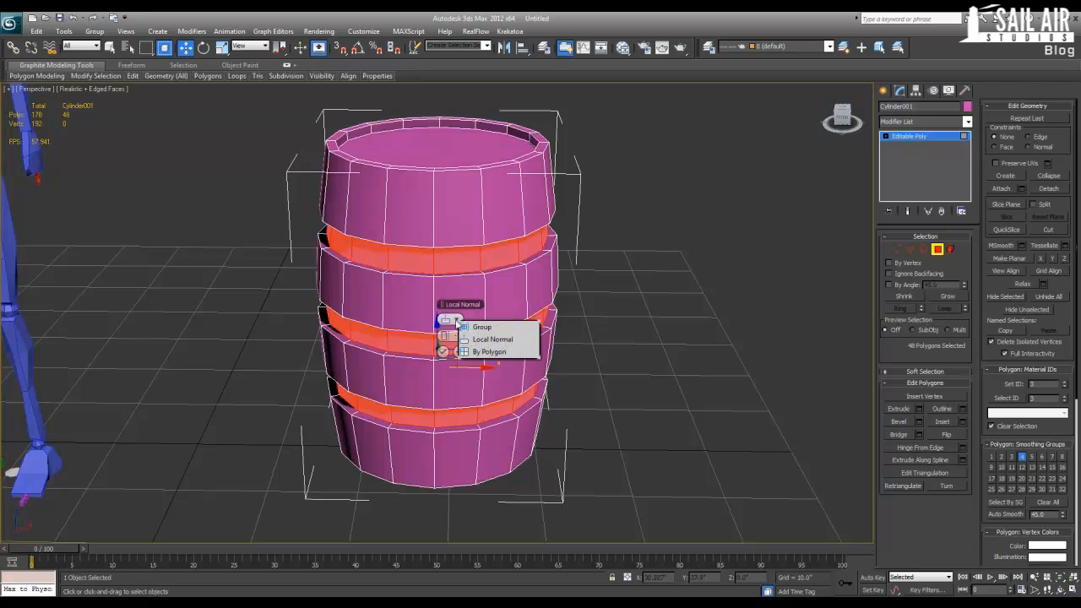
click(736, 318)
double_click(471, 334)
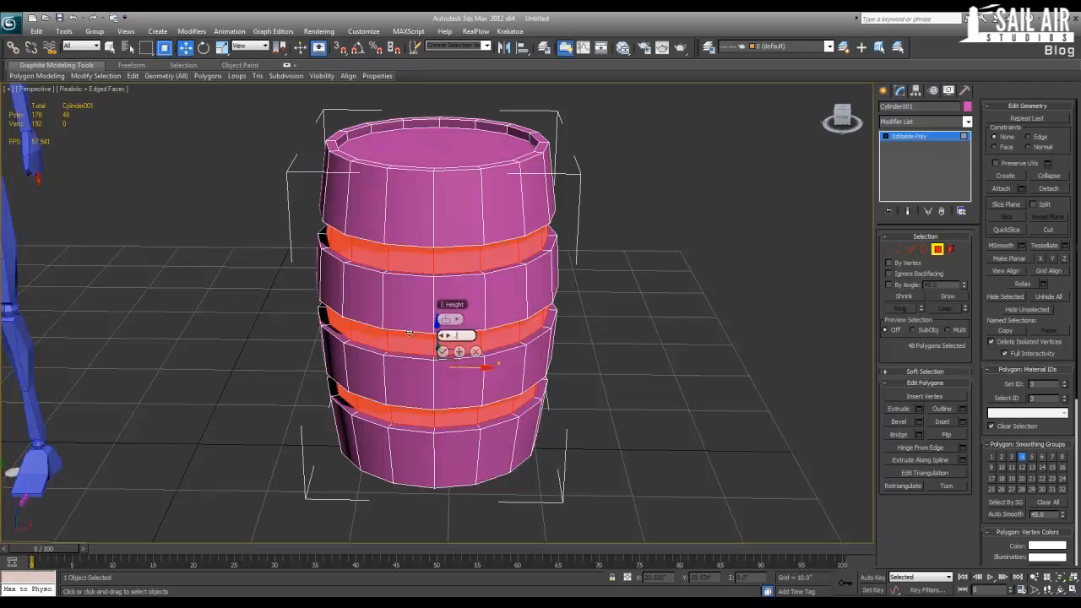
text(0.25)
key(Return)
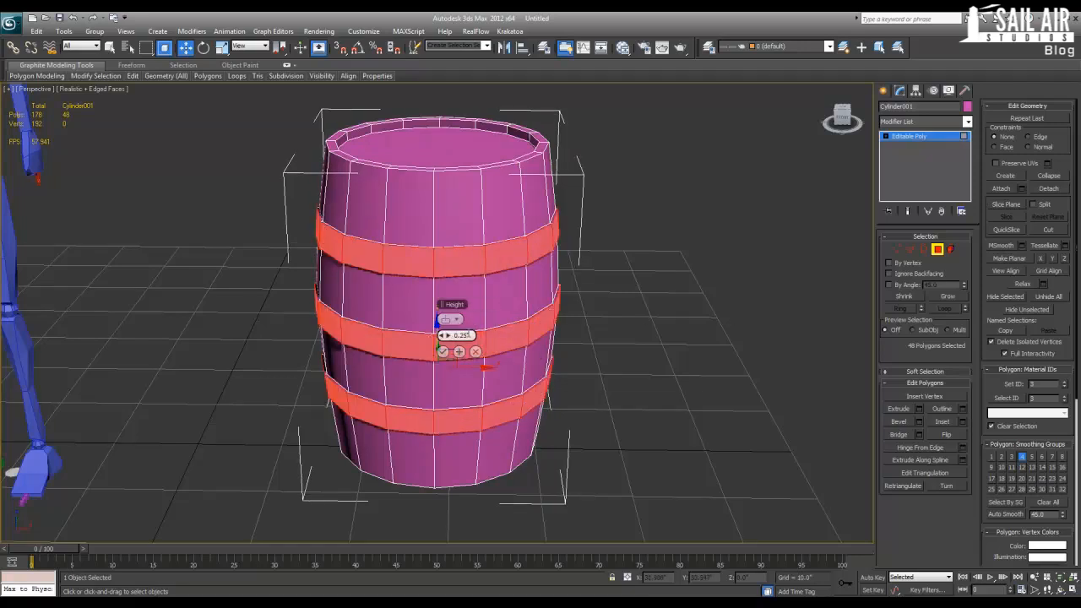
Set the band extrusion height to 0.35 inches, apply it and clear the polygon selection.
double_click(467, 335)
text(.4)
key(Return)
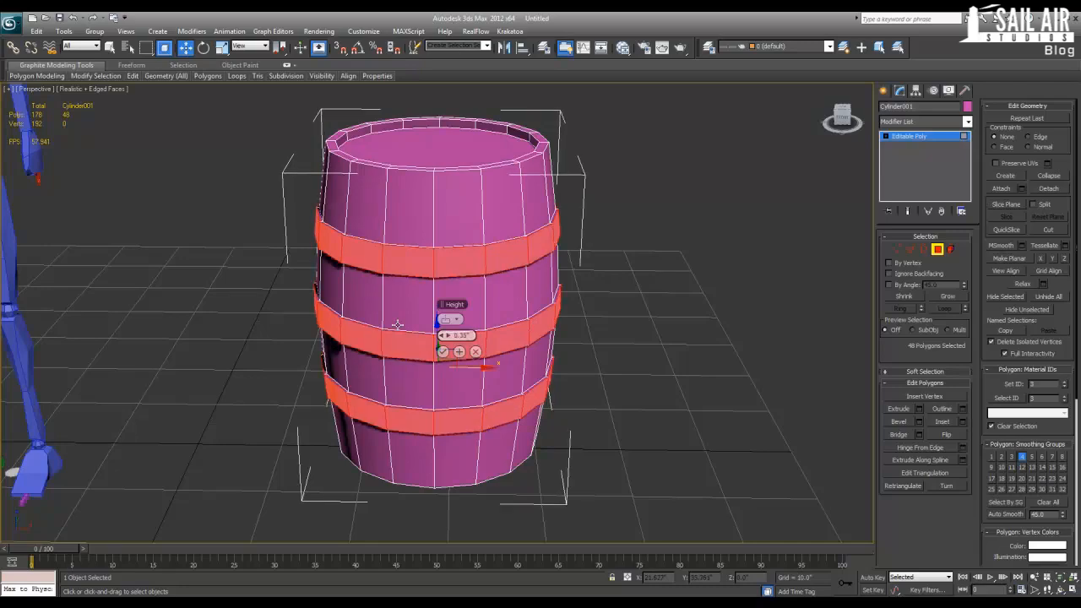
click(443, 352)
click(703, 259)
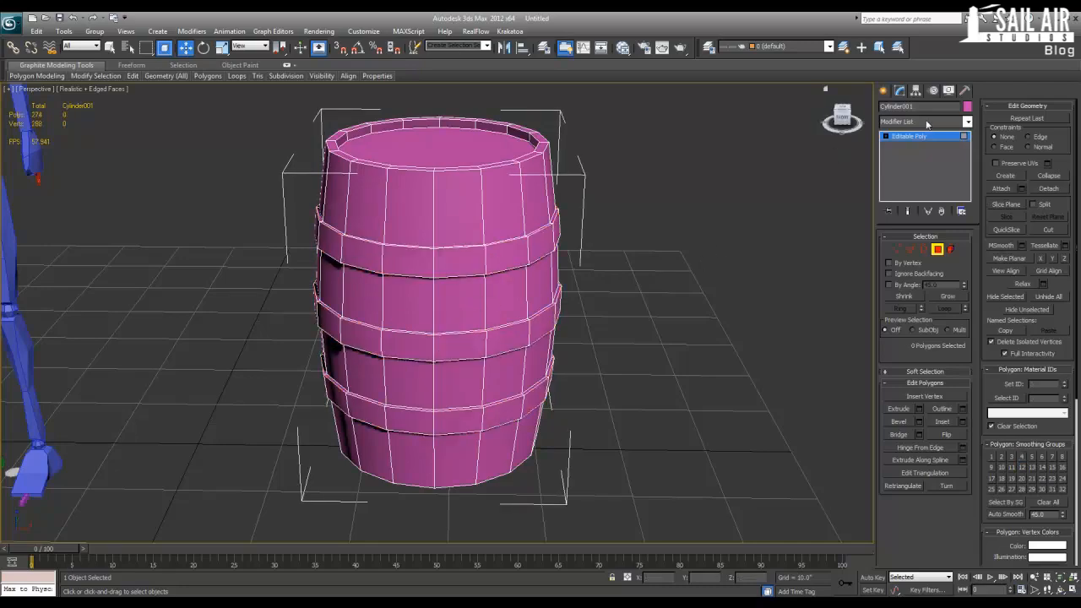
Leave polygon editing and inspect the hooped barrel from several angles, with and without edged faces.
click(926, 137)
click(629, 258)
alt+middle_drag(570, 281, 519, 297)
key(F4)
alt+middle_drag(584, 335, 623, 310)
click(453, 172)
alt+middle_drag(451, 182, 424, 202)
key(F4)
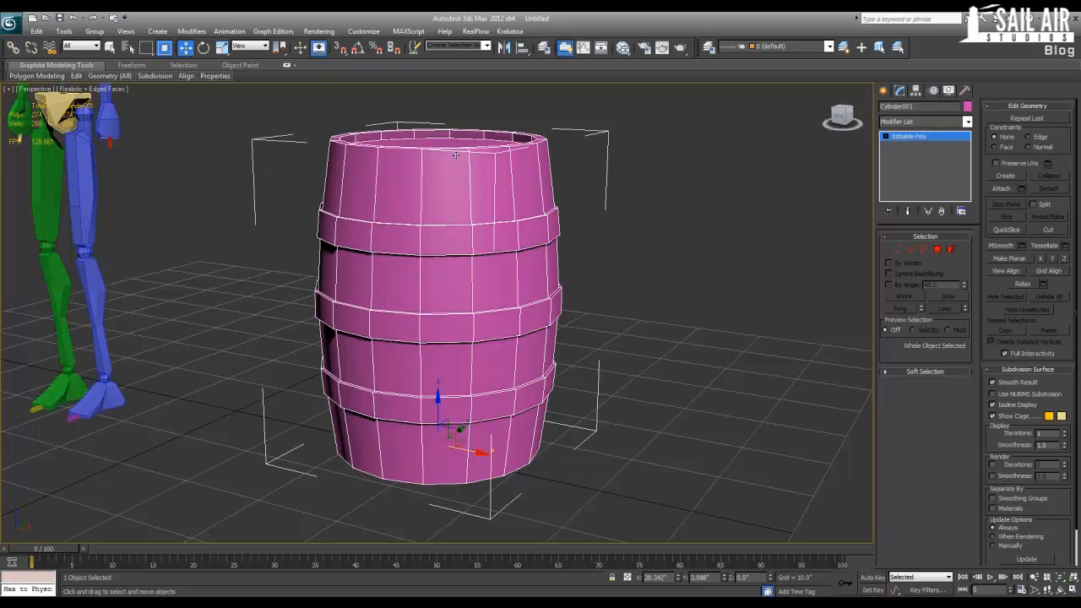
alt+middle_drag(487, 191, 524, 228)
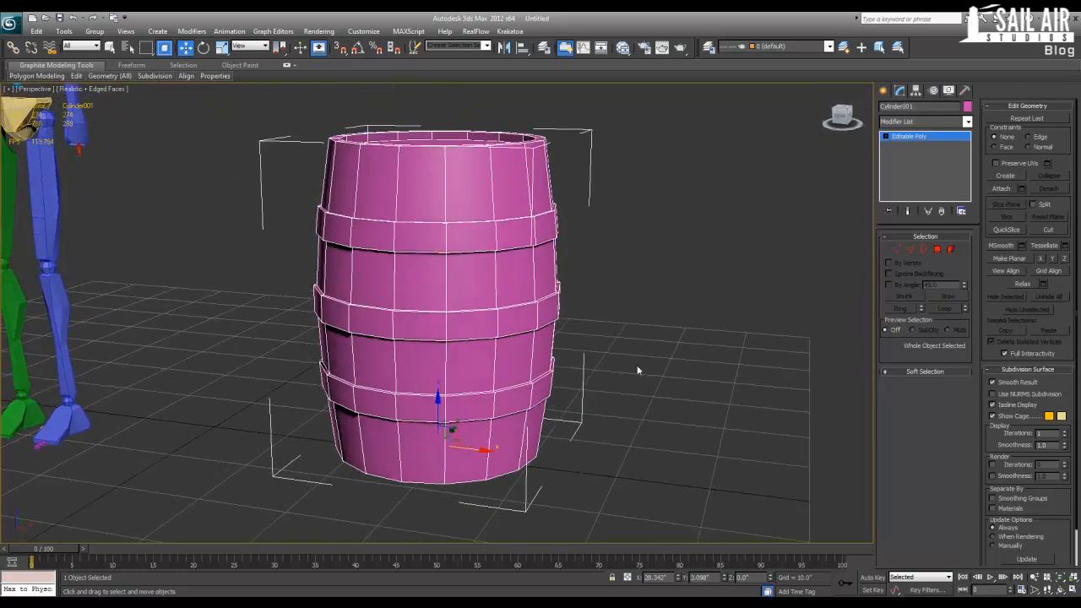
Connect the vertical edge rings of the barrel's top and bottom sections with one segment, sliding the new loops toward the barrel's ends.
click(910, 249)
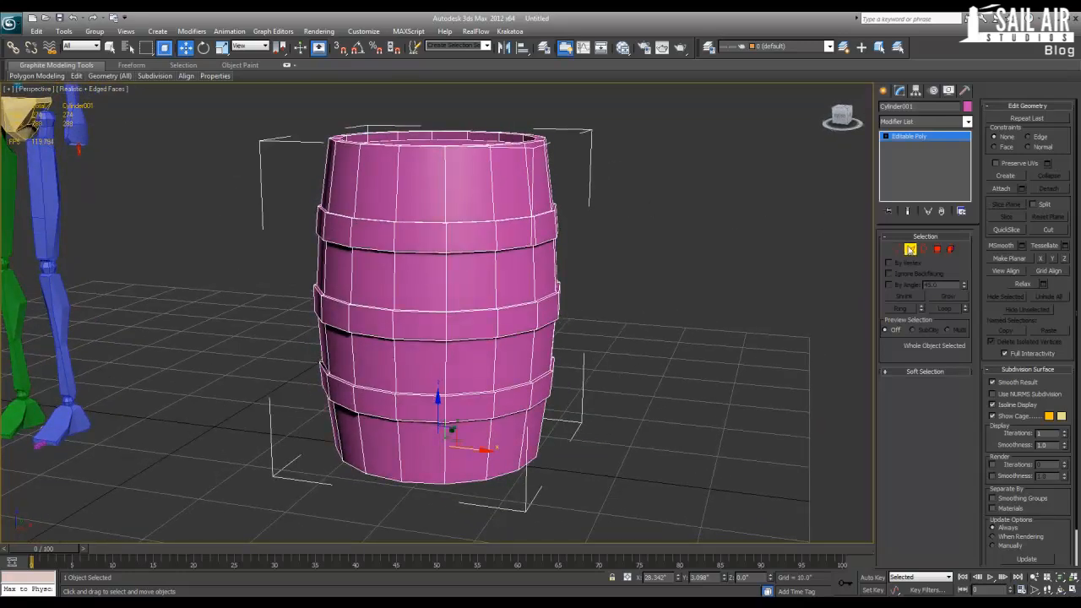
click(445, 168)
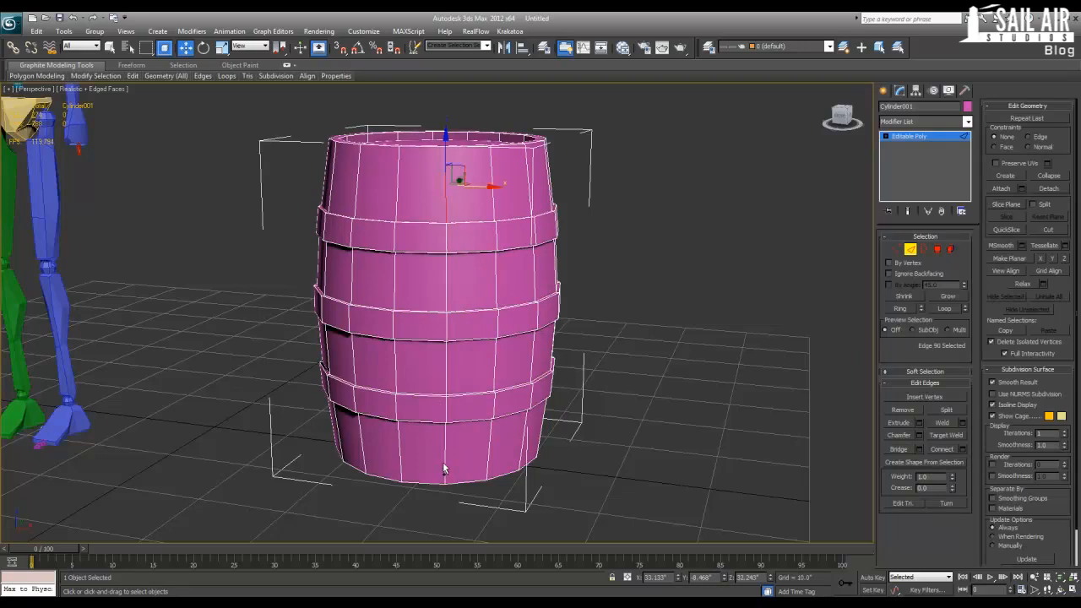
ctrl+click(445, 471)
click(900, 309)
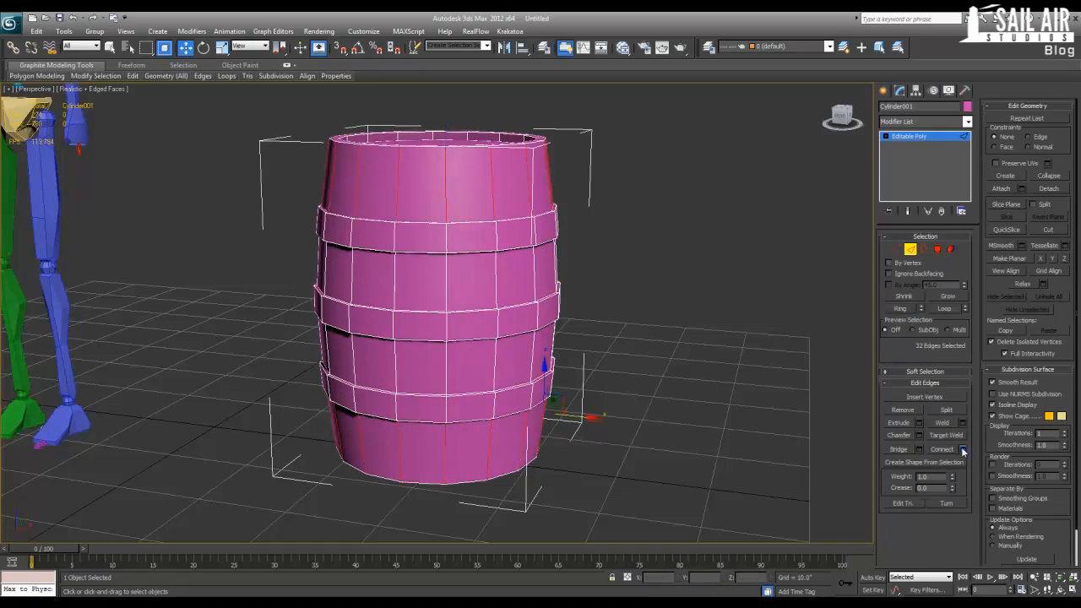
click(963, 450)
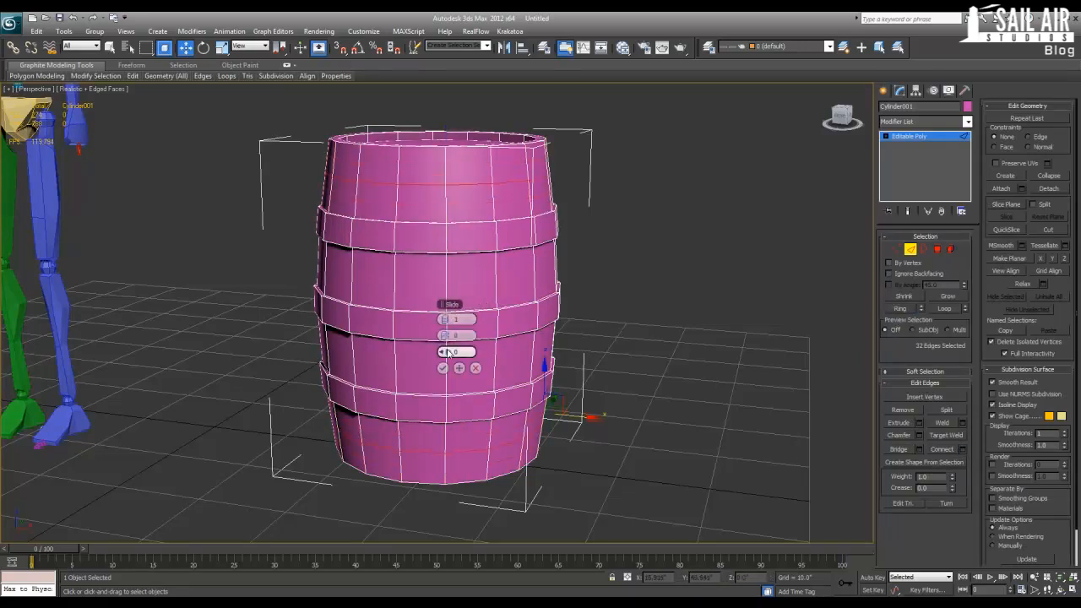
drag(448, 353, 335, 345)
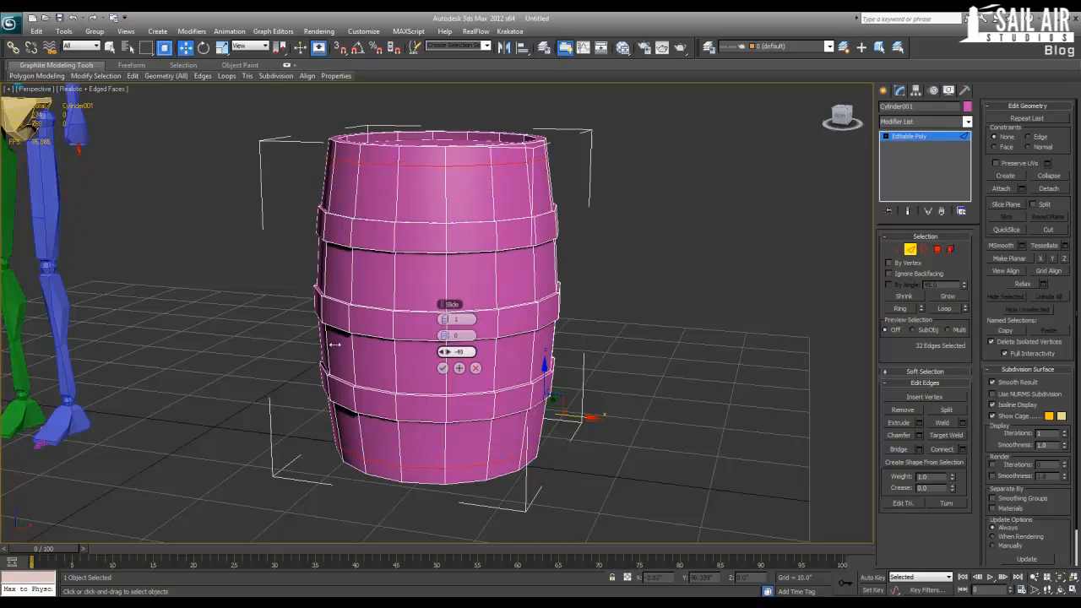
click(443, 369)
Select the complete narrow polygon rings around the barrel's top and bottom rims.
key(4)
click(480, 154)
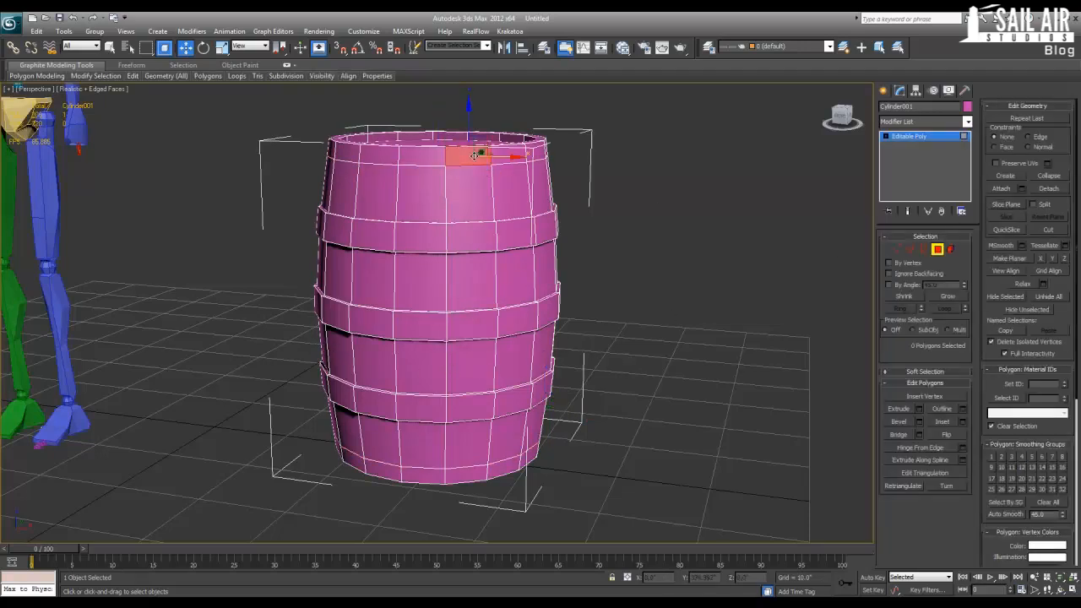
shift+click(430, 152)
ctrl+click(458, 473)
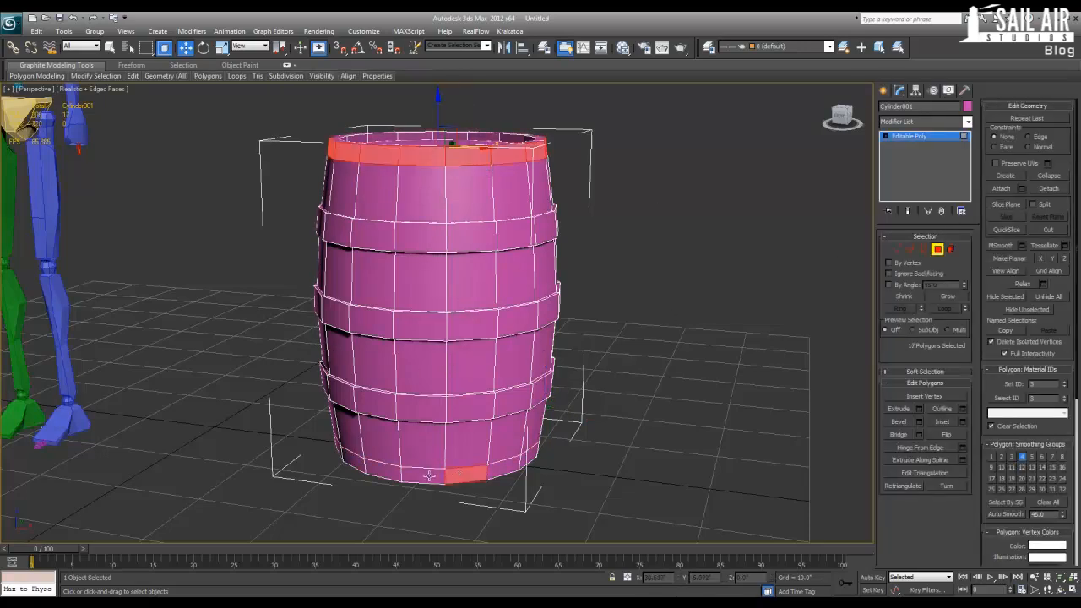
shift+click(428, 475)
alt+middle_drag(477, 475, 475, 494)
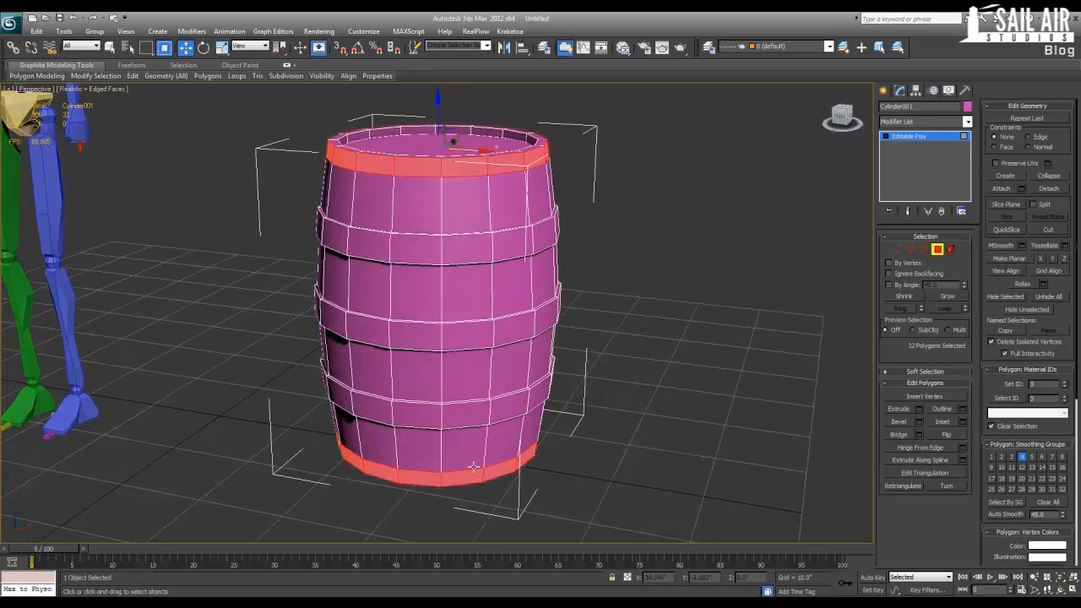
click(448, 170)
shift+click(415, 165)
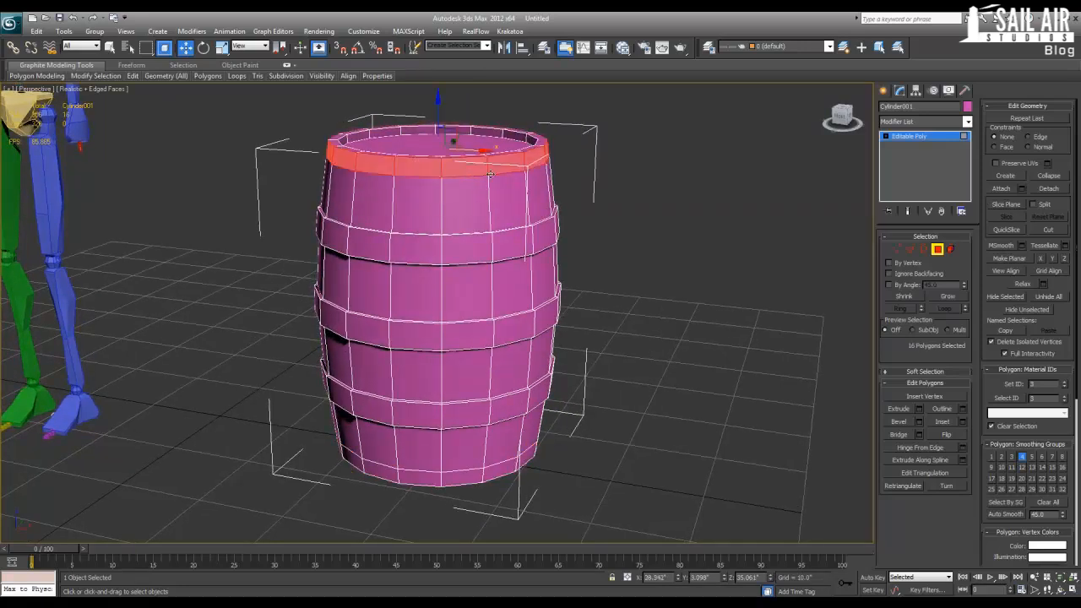
mouse_move(448, 426)
alt+middle_down()
mouse_move(456, 459)
mouse_move(442, 449)
mouse_move(442, 415)
alt+middle_up()
ctrl+click(463, 473)
shift+click(427, 475)
Extrude the two rim rings along Local Normal with the previous height, then leave polygon editing and deselect the barrel.
scroll(442, 415, up, 4)
click(920, 408)
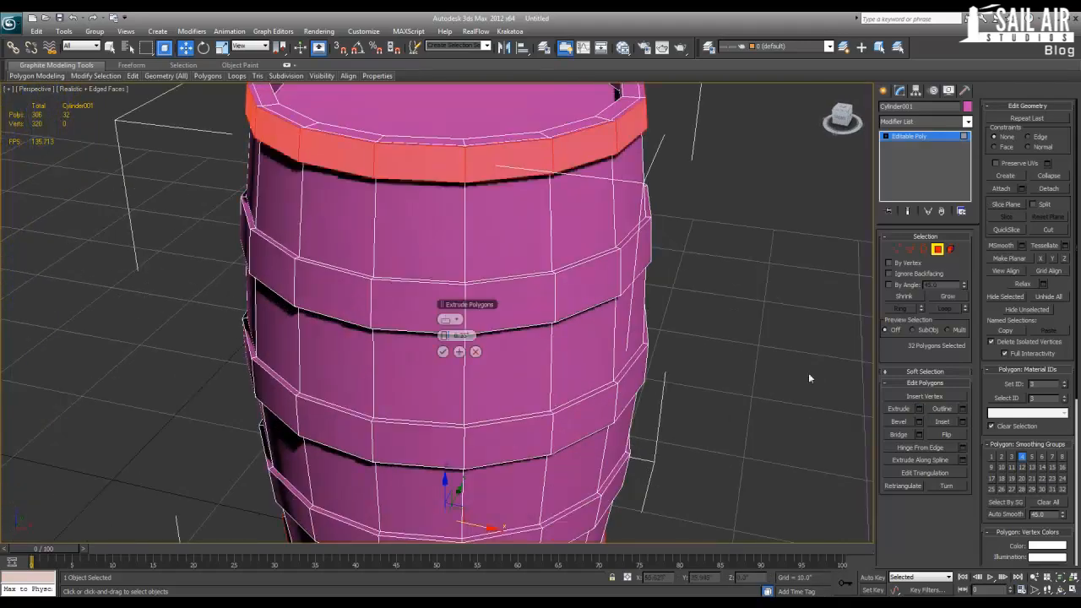
click(443, 351)
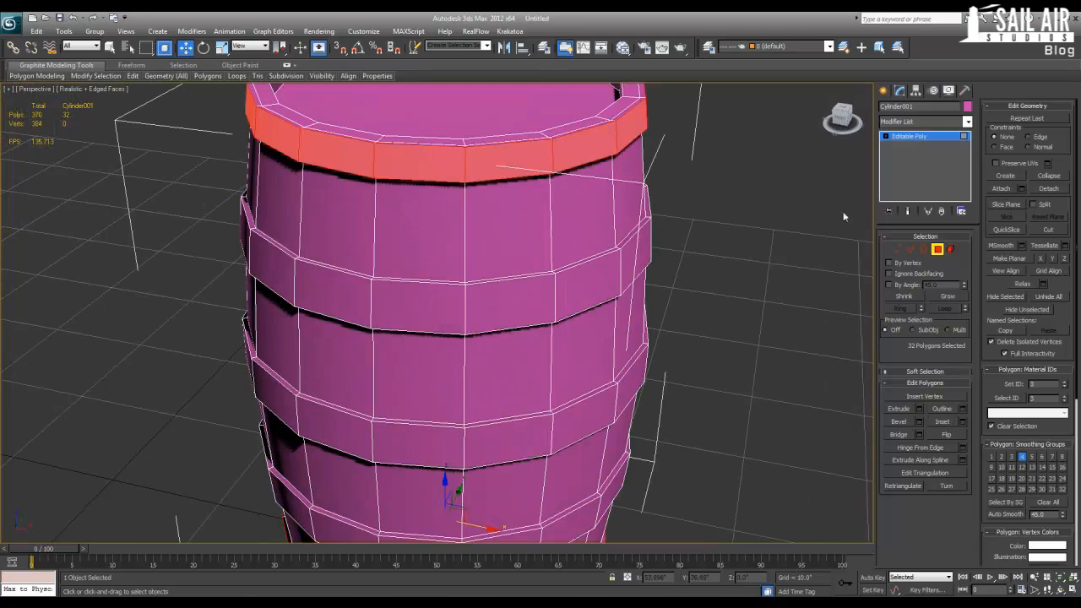
click(907, 141)
click(782, 217)
Inspect the barrel's recessed lid, rims and hoops up close and from several angles.
middle_drag(604, 179, 605, 248)
scroll(586, 305, down, 3)
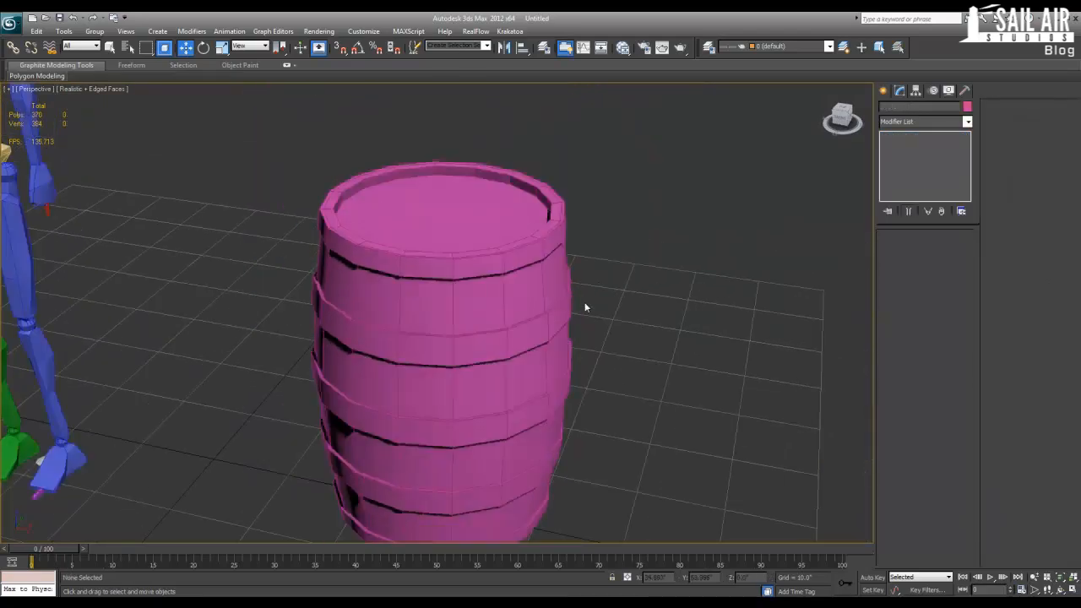
alt+middle_drag(584, 306, 588, 306)
scroll(588, 309, up, 3)
click(587, 308)
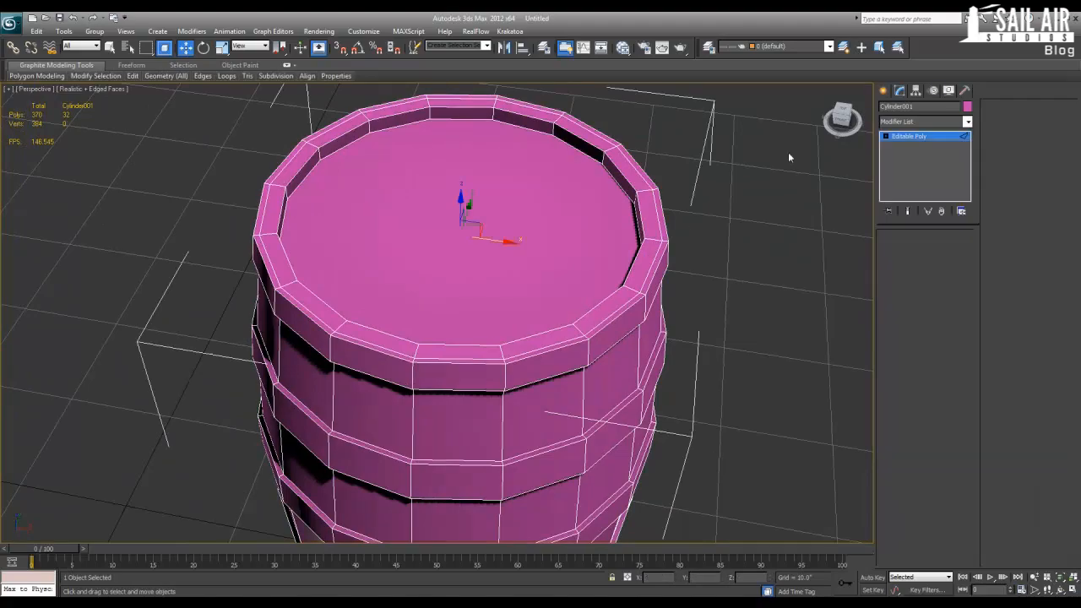
alt+middle_drag(479, 242, 521, 232)
scroll(435, 208, down, 3)
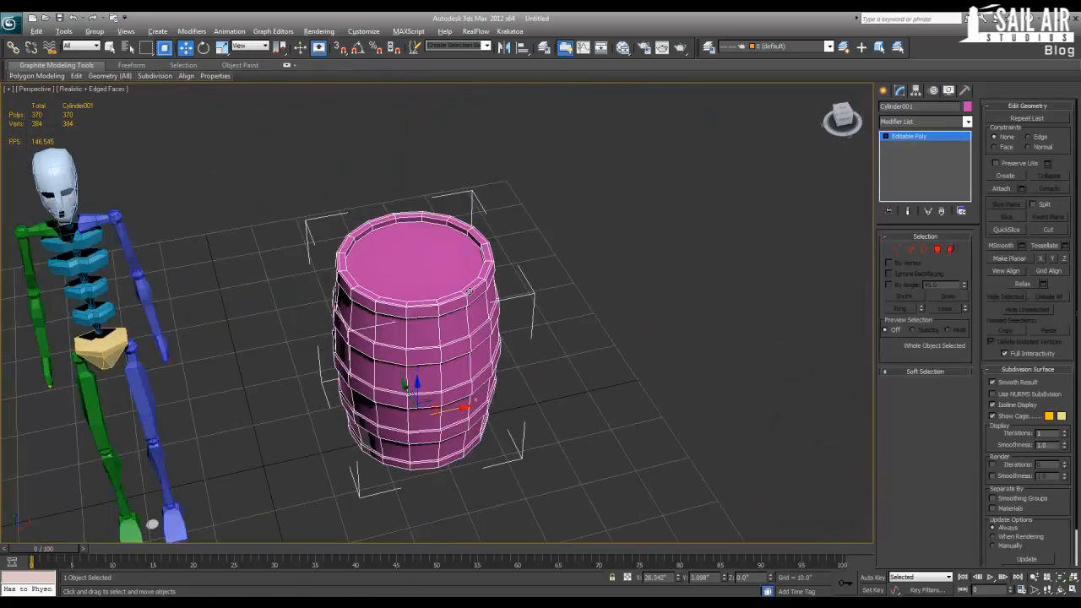
alt+middle_drag(469, 285, 498, 267)
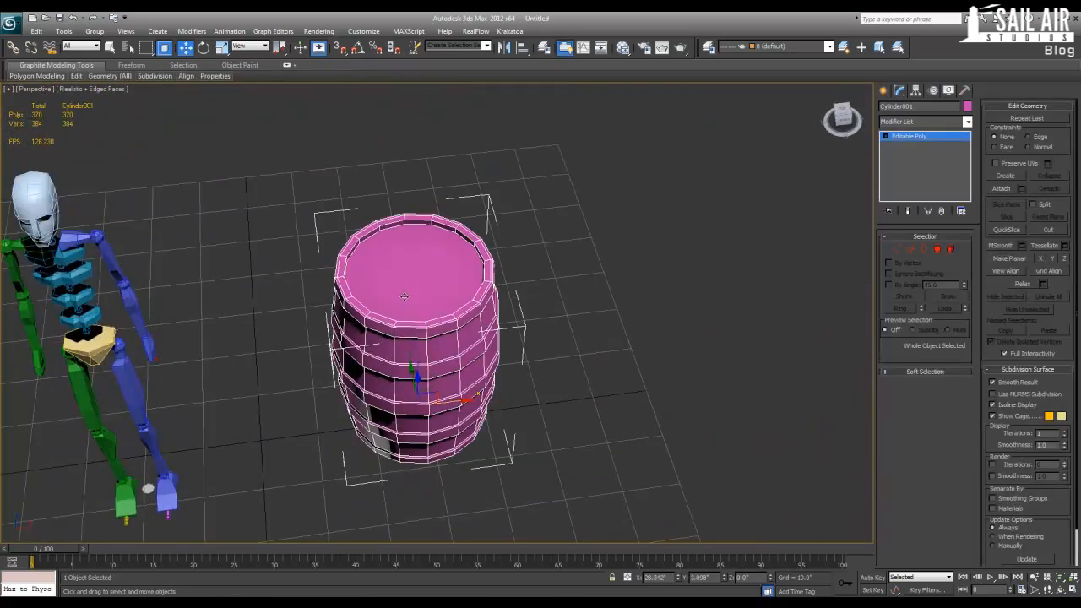
Create a torus with radii of about 19 and 2.2 inches beside the barrel and move it over the lid.
click(883, 91)
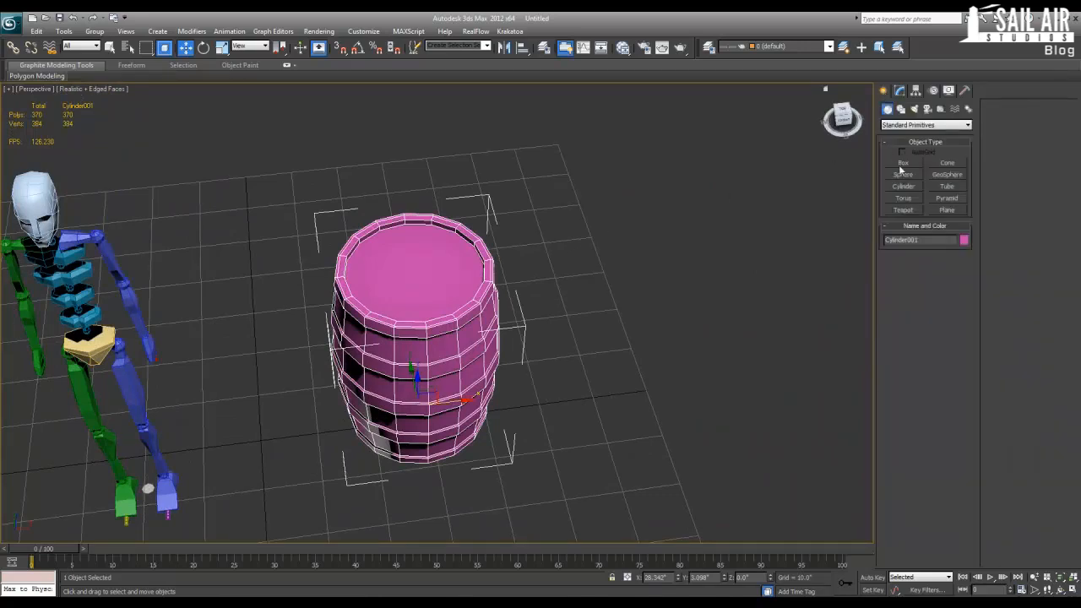
click(903, 197)
drag(602, 404, 702, 410)
click(670, 437)
key(w)
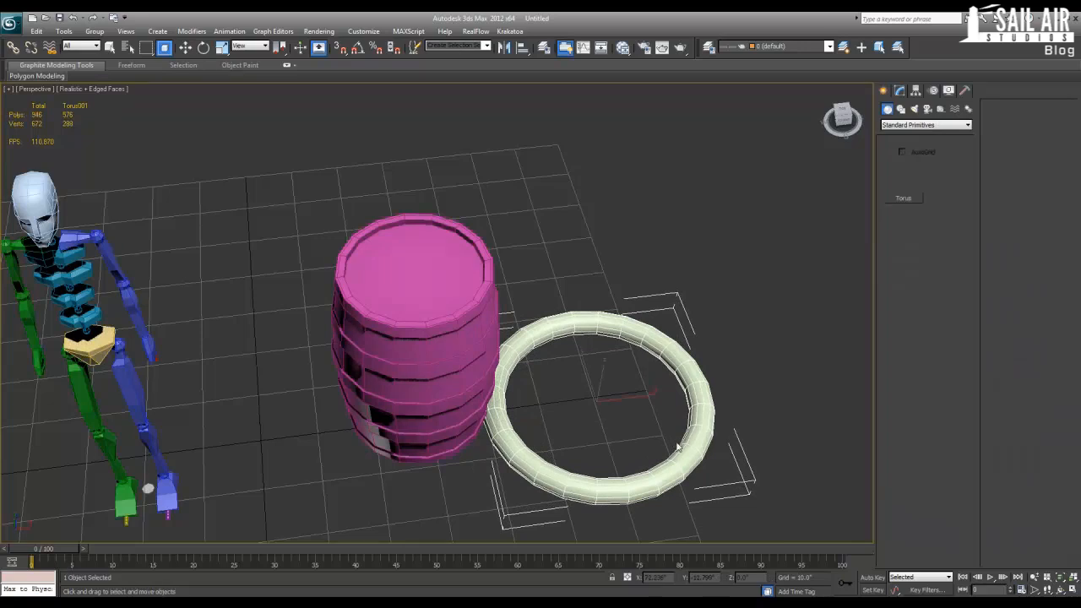
drag(625, 396, 467, 278)
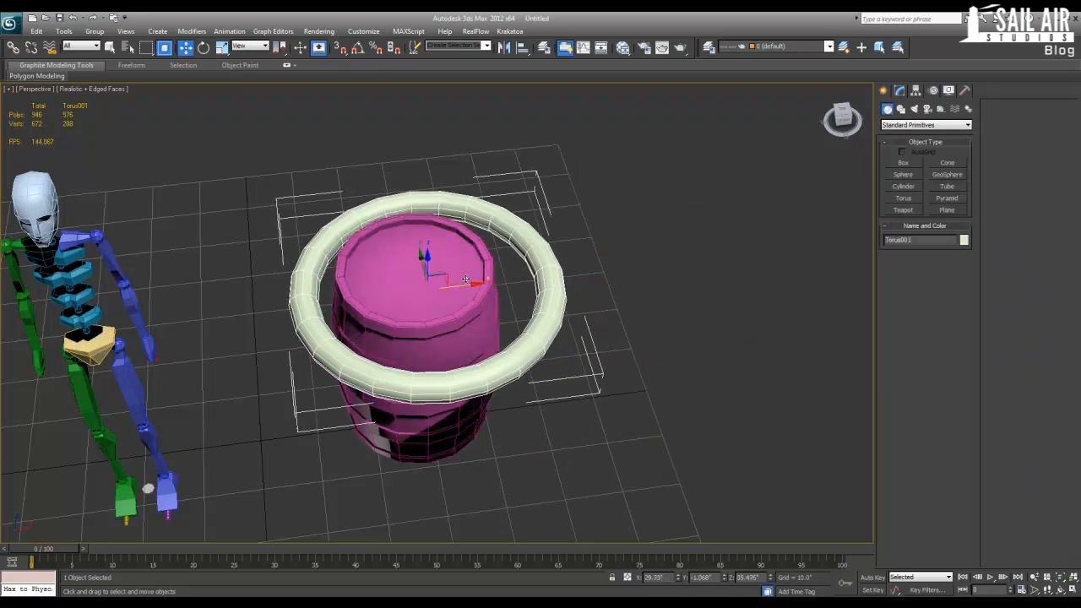
Set the torus's Radius 1 to 4 inches and Radius 2 to 0.5 inches.
click(899, 89)
double_click(941, 252)
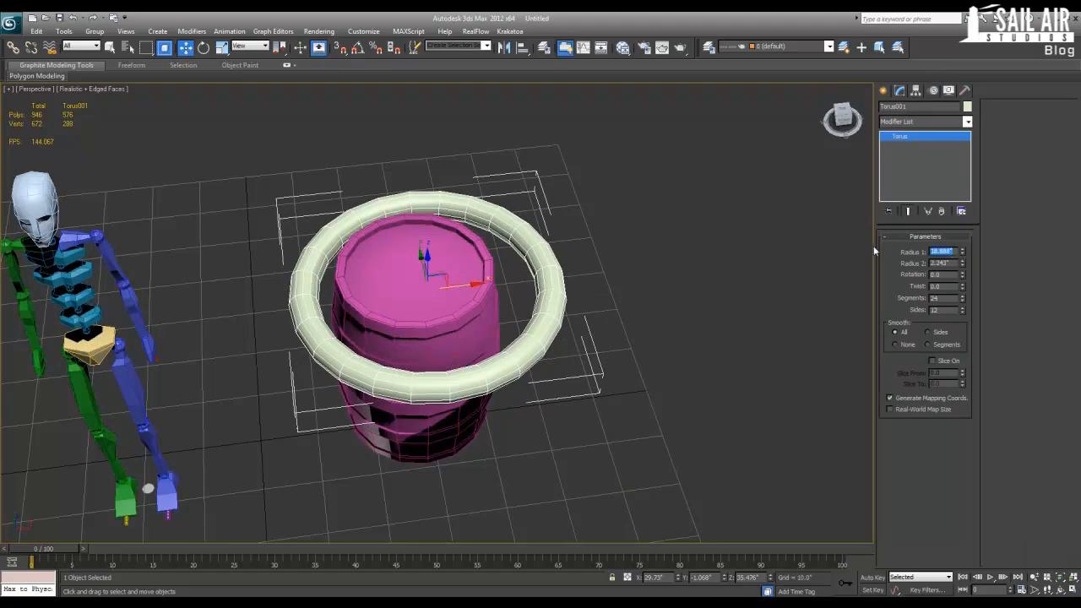
text(5)
key(Tab)
text(1)
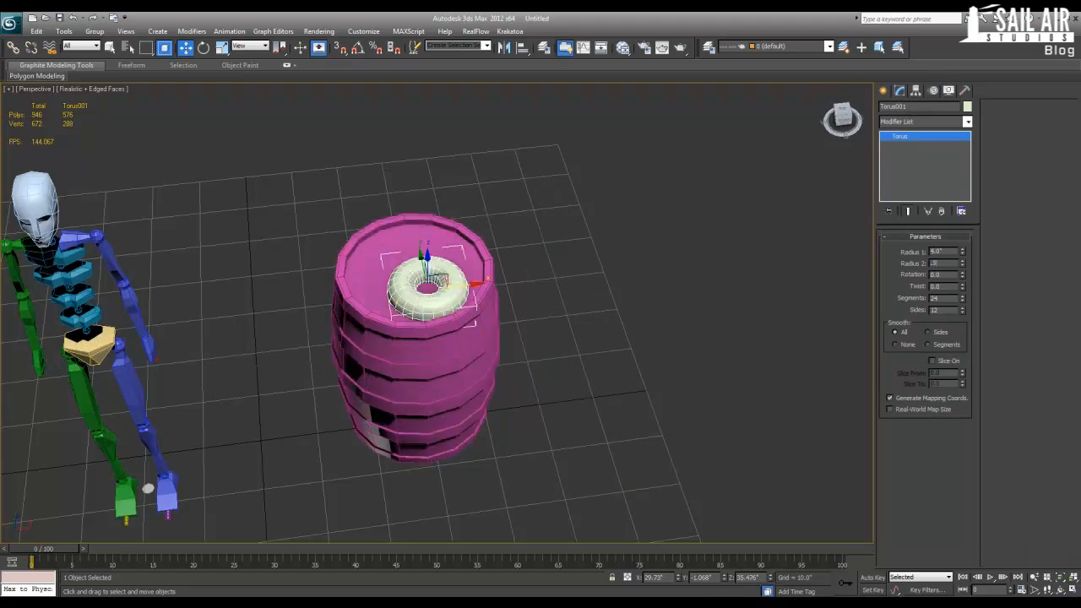
key(Return)
alt+middle_drag(376, 334, 450, 361)
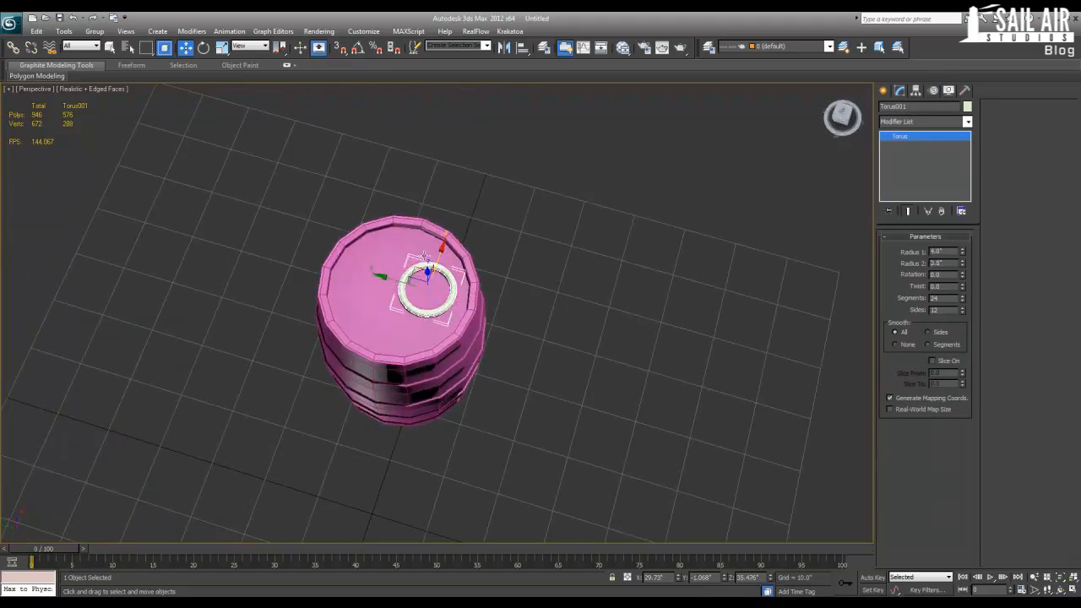
Reduce the torus's detail to 16 segments and 8 sides.
key(z)
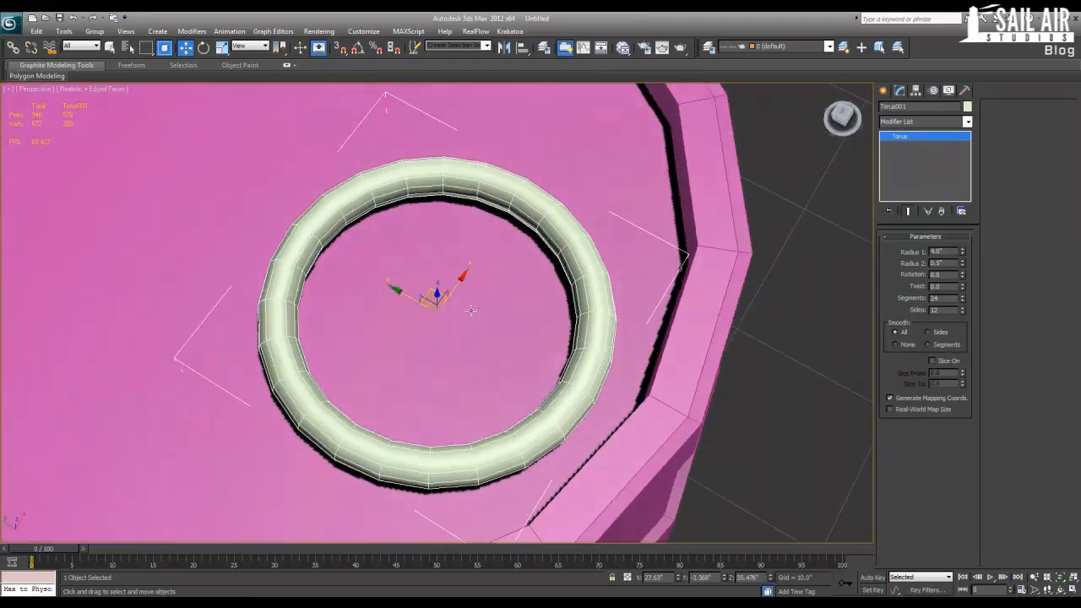
alt+middle_drag(470, 310, 473, 279)
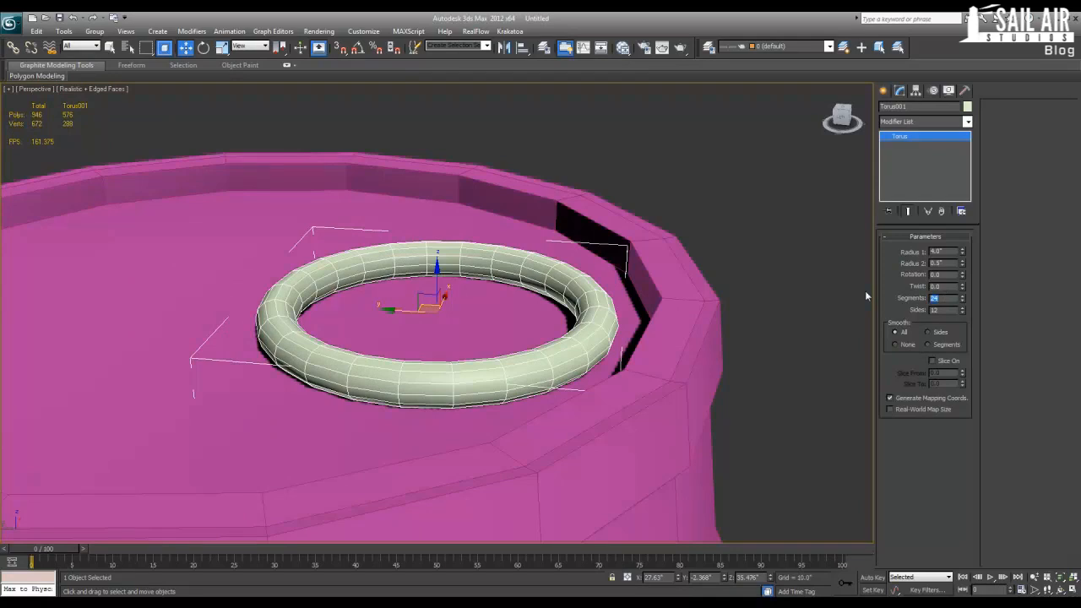
text(16)
key(Return)
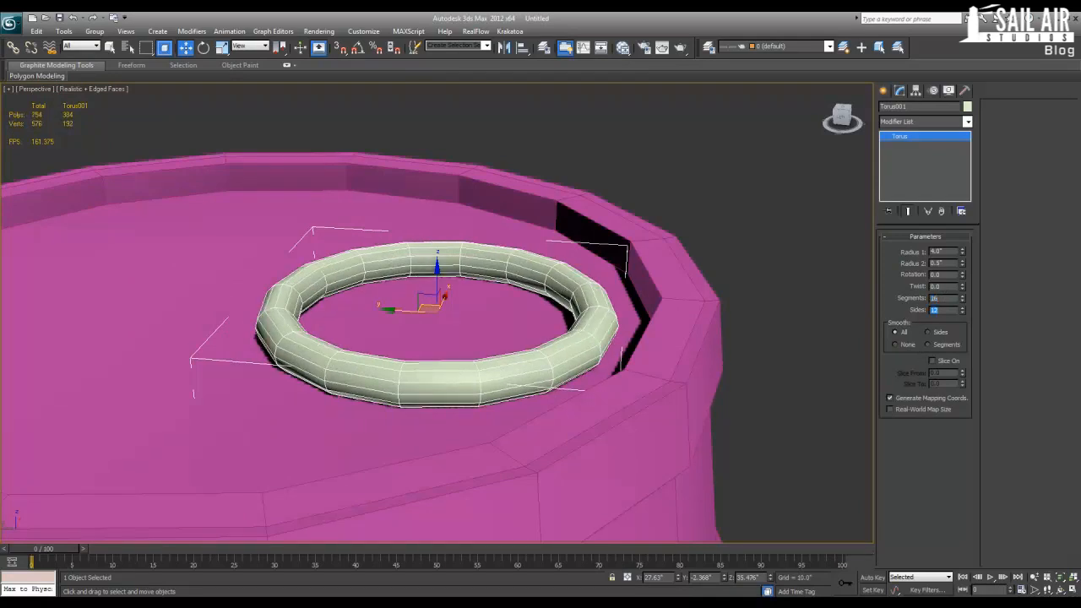
text(8)
key(Return)
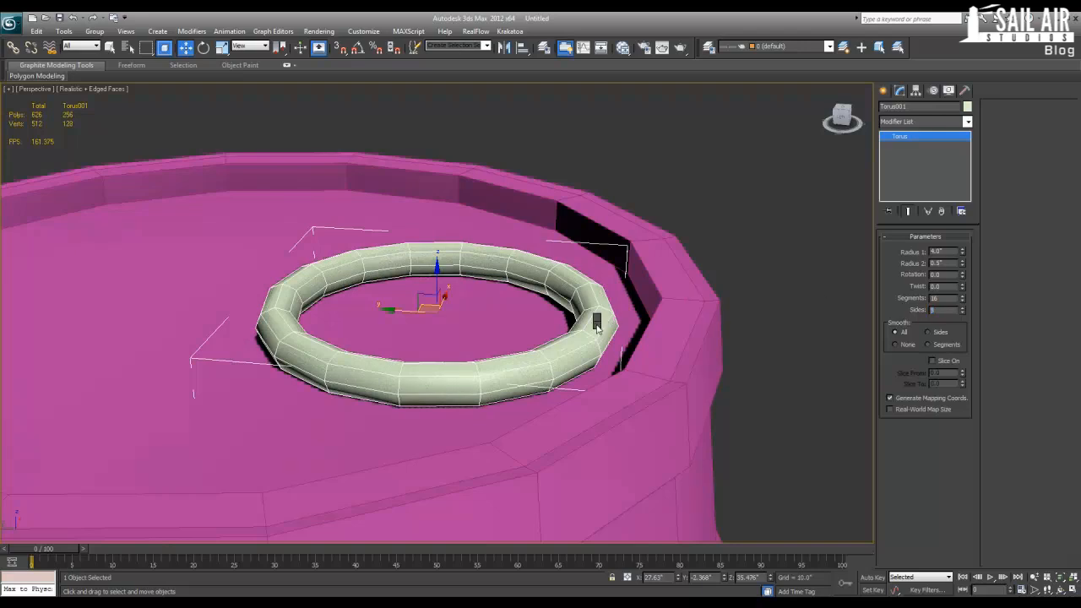
Convert the torus to an Editable Poly and deselect it.
right_click(595, 321)
mouse_move(688, 427)
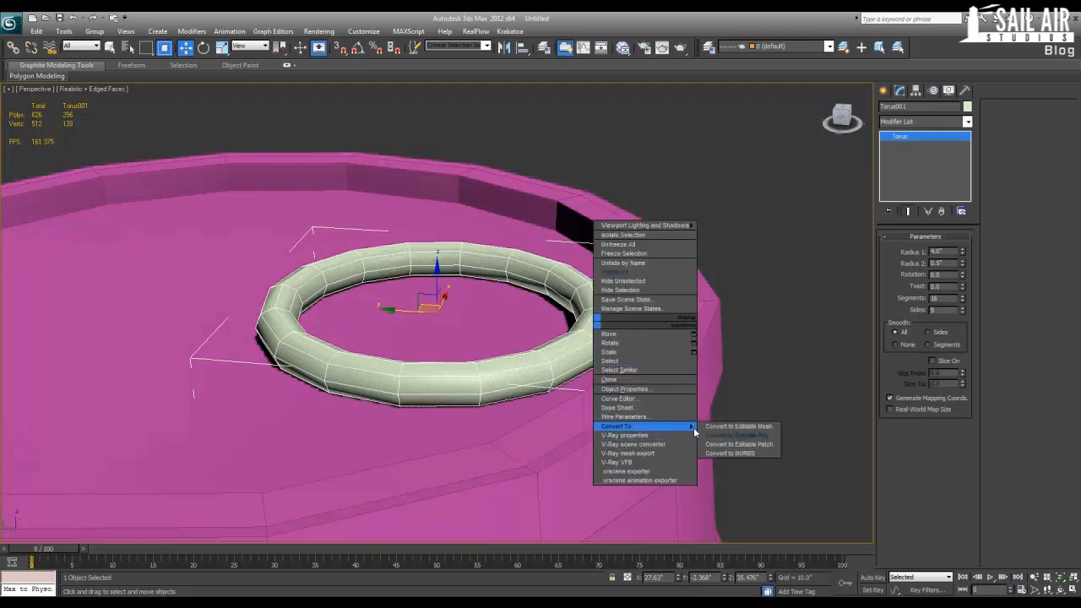
click(752, 437)
click(750, 261)
scroll(750, 261, down, 10)
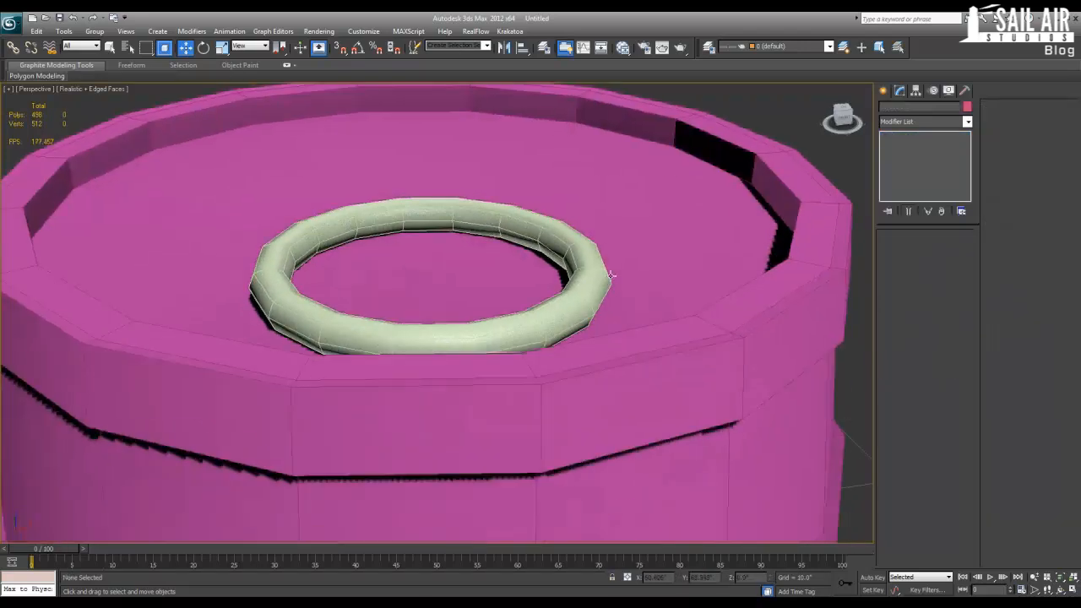
Examine the barrel and its lid ring as a whole beside the figure and from above.
drag(297, 186, 580, 480)
alt+middle_drag(586, 458, 544, 398)
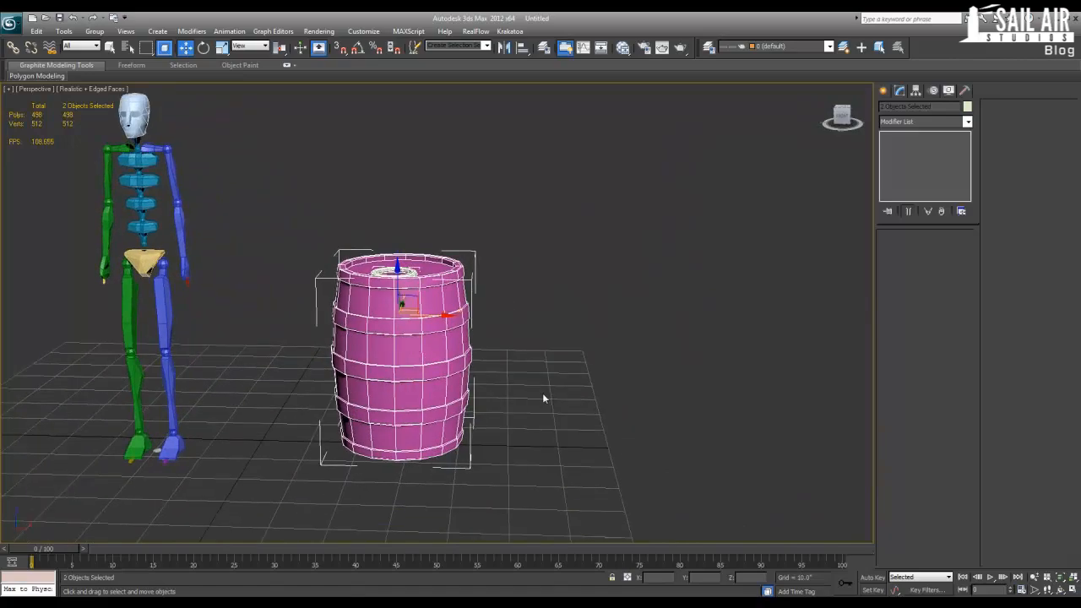
scroll(545, 398, up, 2)
key(z)
alt+middle_drag(722, 313, 674, 364)
click(674, 360)
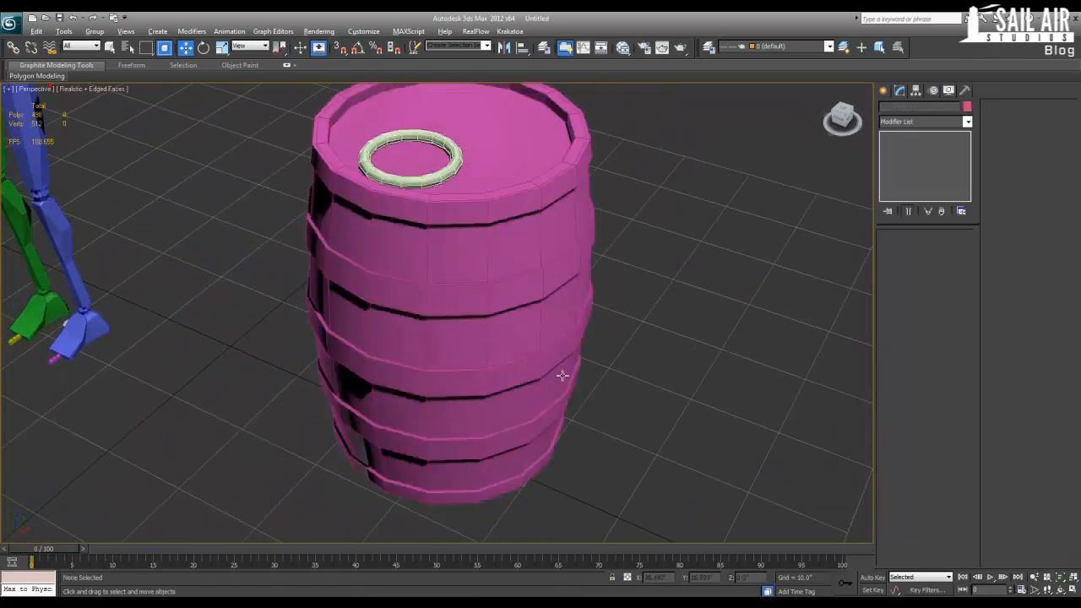
mouse_move(563, 376)
alt+middle_down()
mouse_move(675, 352)
mouse_move(563, 355)
mouse_move(521, 311)
mouse_move(596, 248)
mouse_move(599, 379)
mouse_move(552, 360)
alt+middle_up()
scroll(552, 360, up, 2)
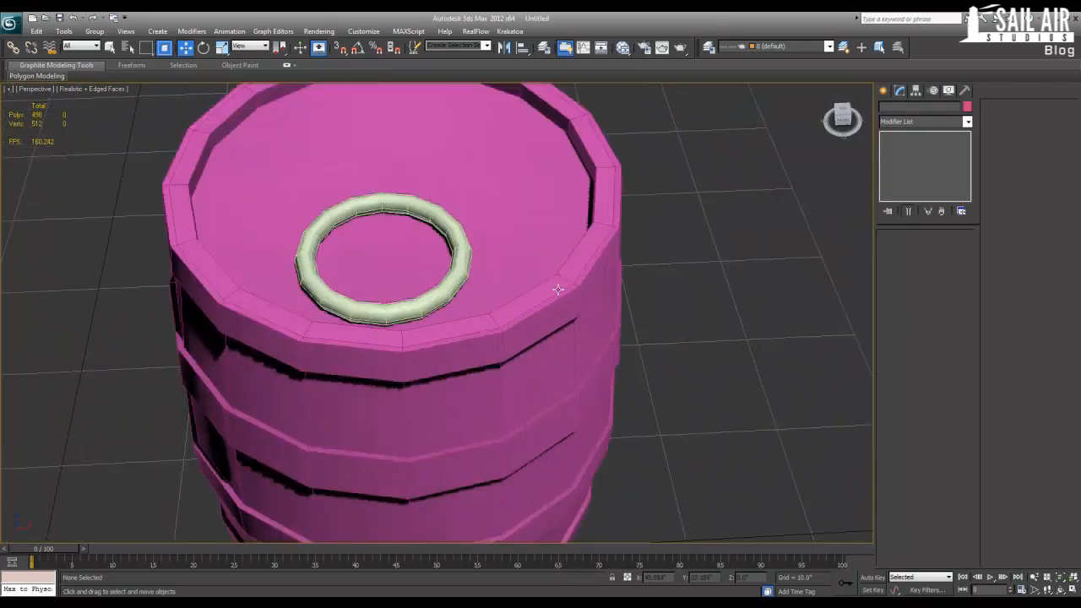
Select the full middle edge loop running around the top face of the barrel's upper rim.
click(558, 292)
key(2)
click(562, 280)
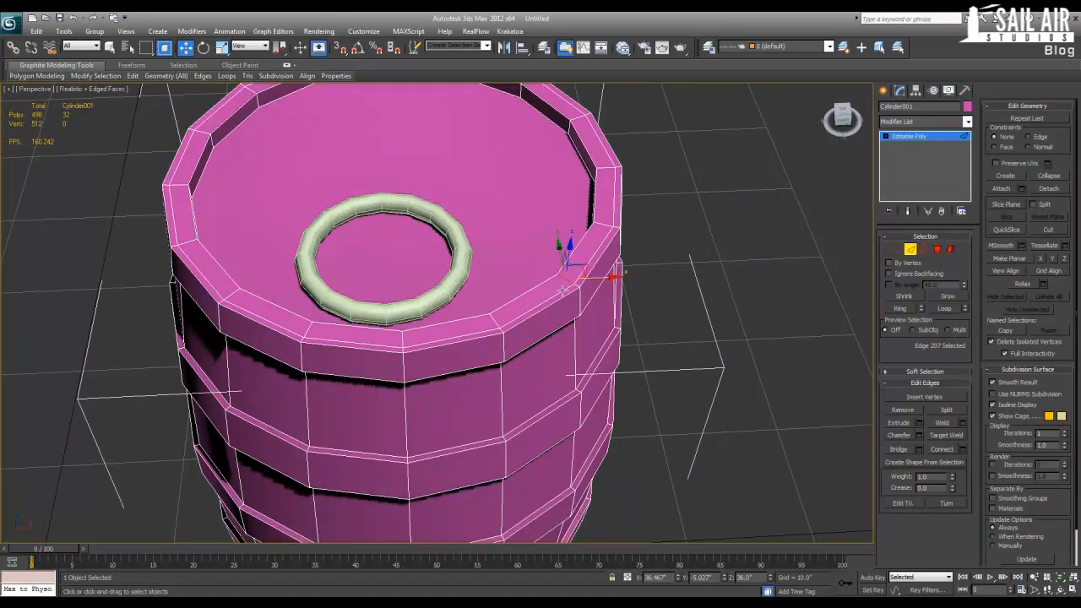
click(594, 256)
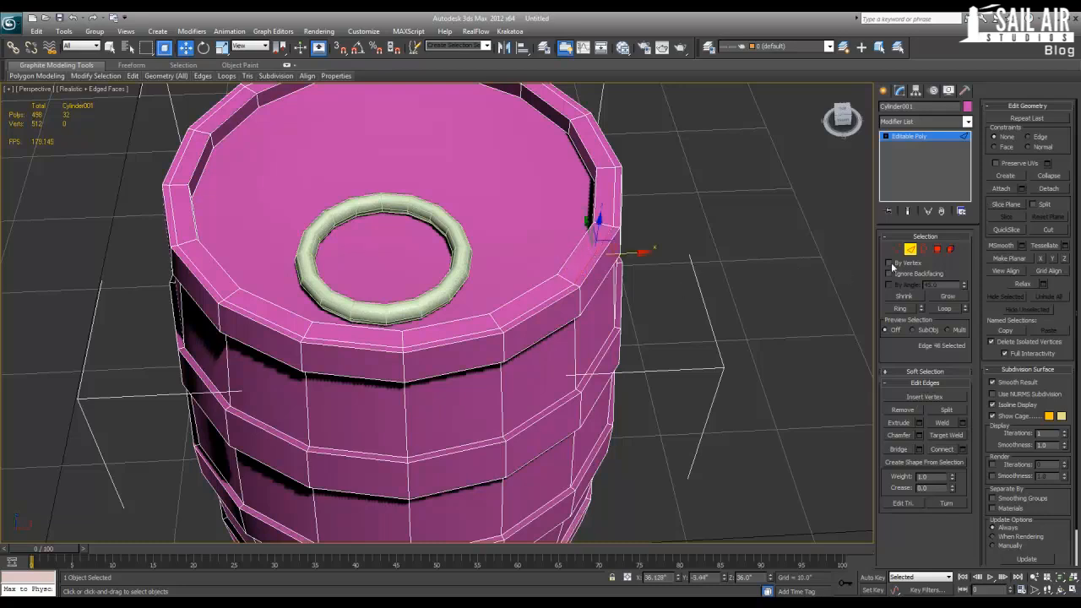
click(945, 309)
alt+middle_drag(602, 309, 594, 266)
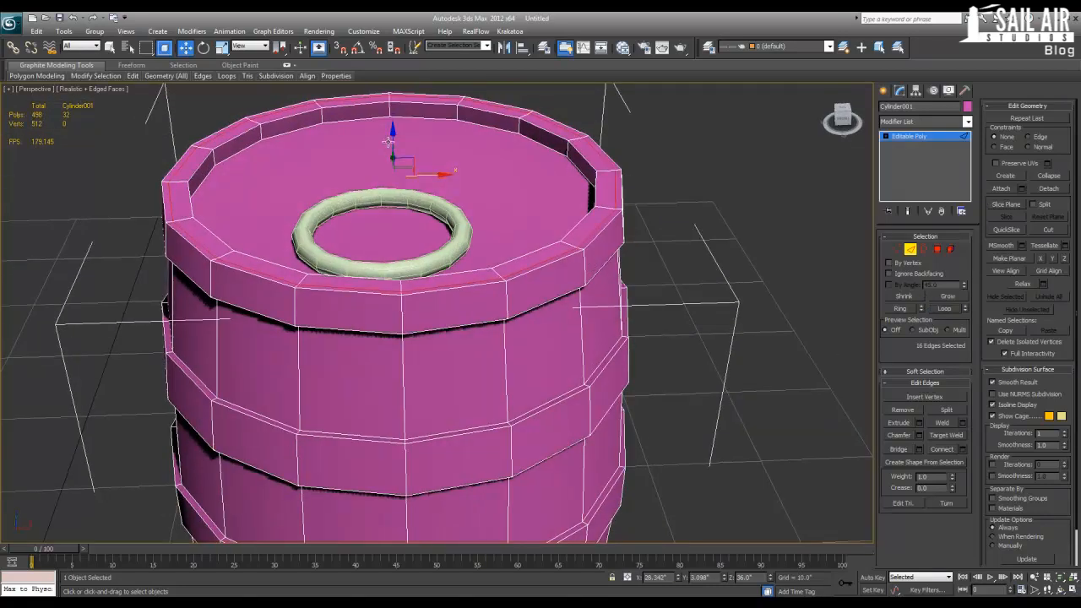
Scale the selected rim edge loop inward in plan to 96 percent on X and Y.
key(alt+w)
middle_drag(282, 191, 192, 188)
middle_drag(326, 174, 266, 205)
scroll(310, 185, up, 2)
key(r)
scroll(329, 175, up, 3)
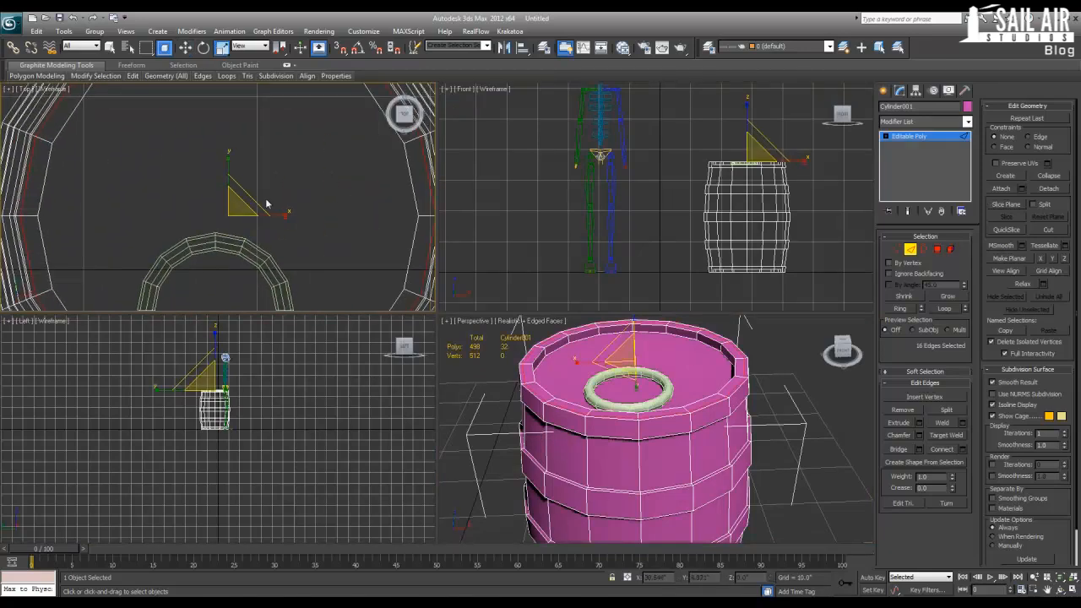
drag(254, 199, 254, 202)
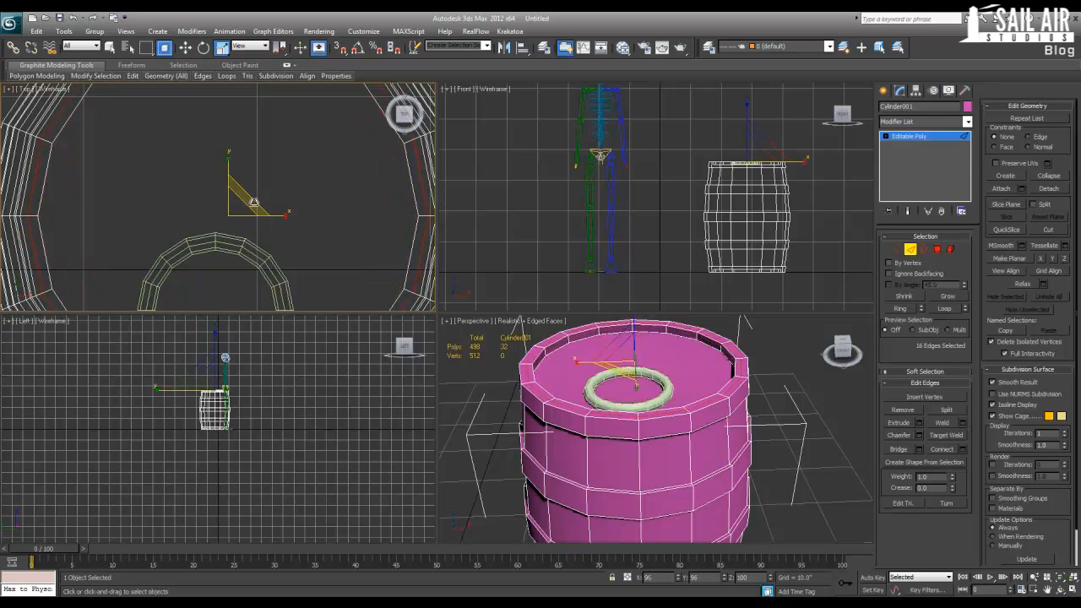
key(alt+w)
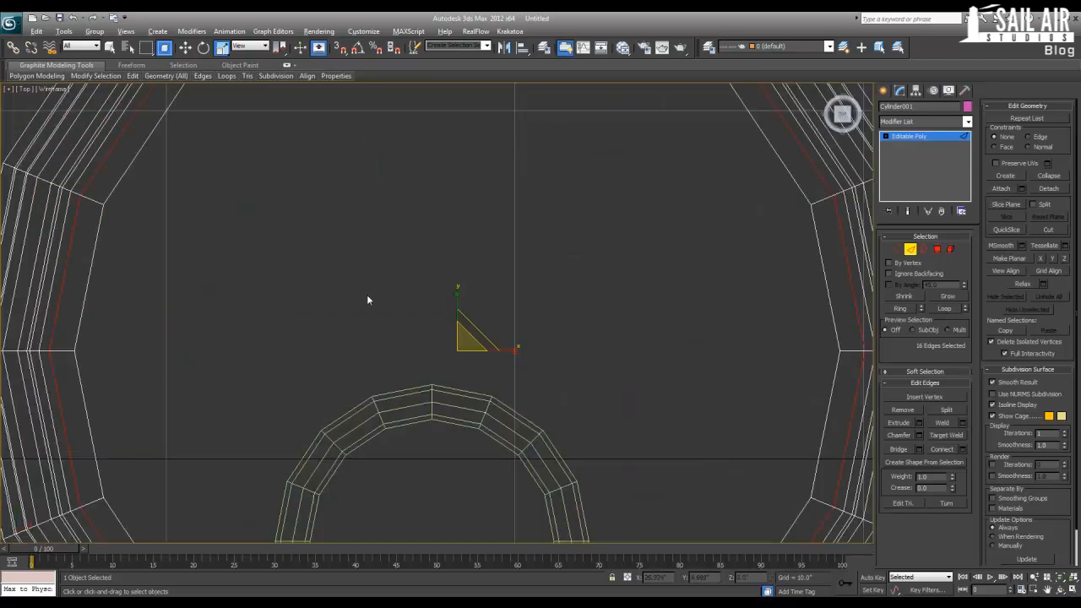
Raise the rim's middle edge loop slightly to a Z of about 36.19 inches.
key(alt+w)
right_click(594, 393)
key(alt+w)
key(w)
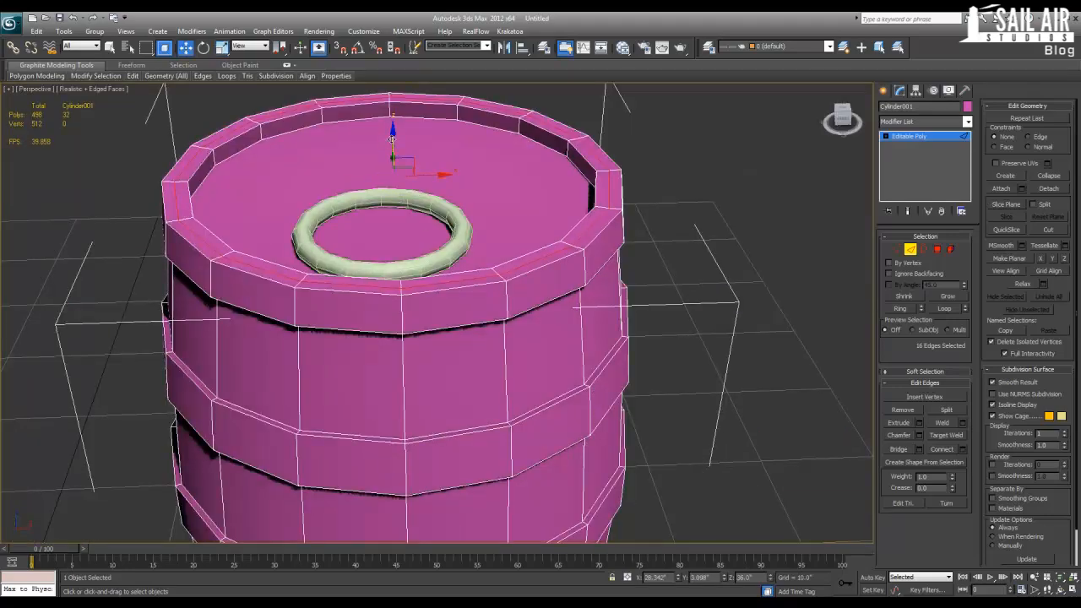
scroll(461, 166, down, 4)
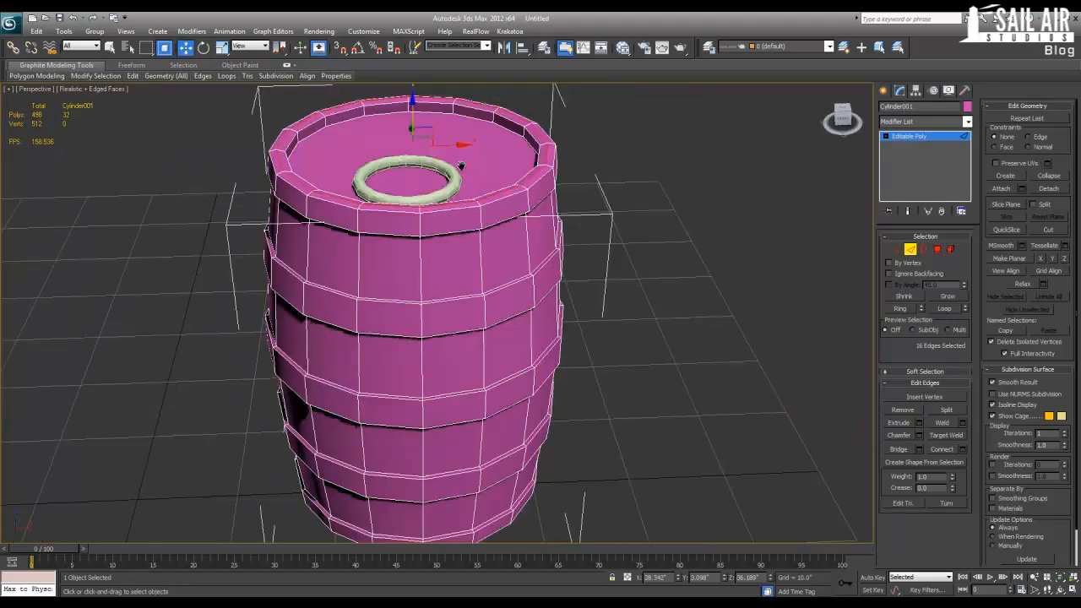
scroll(455, 215, up, 3)
scroll(455, 214, down, 3)
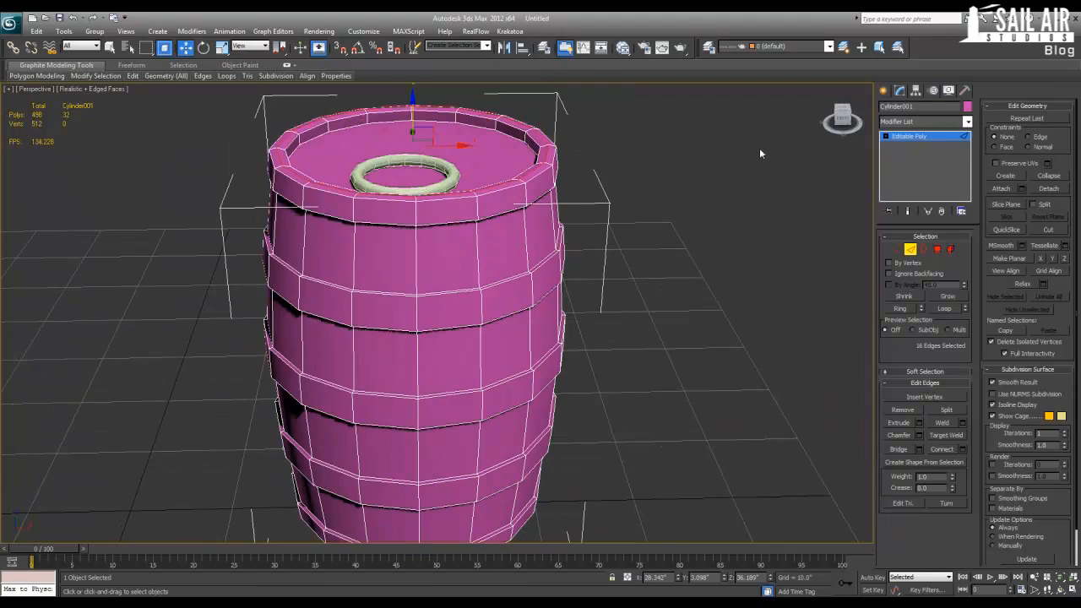
Leave edge editing, deselect the barrel and turn off the edged faces display.
click(918, 138)
click(750, 194)
key(F4)
scroll(642, 235, down, 2)
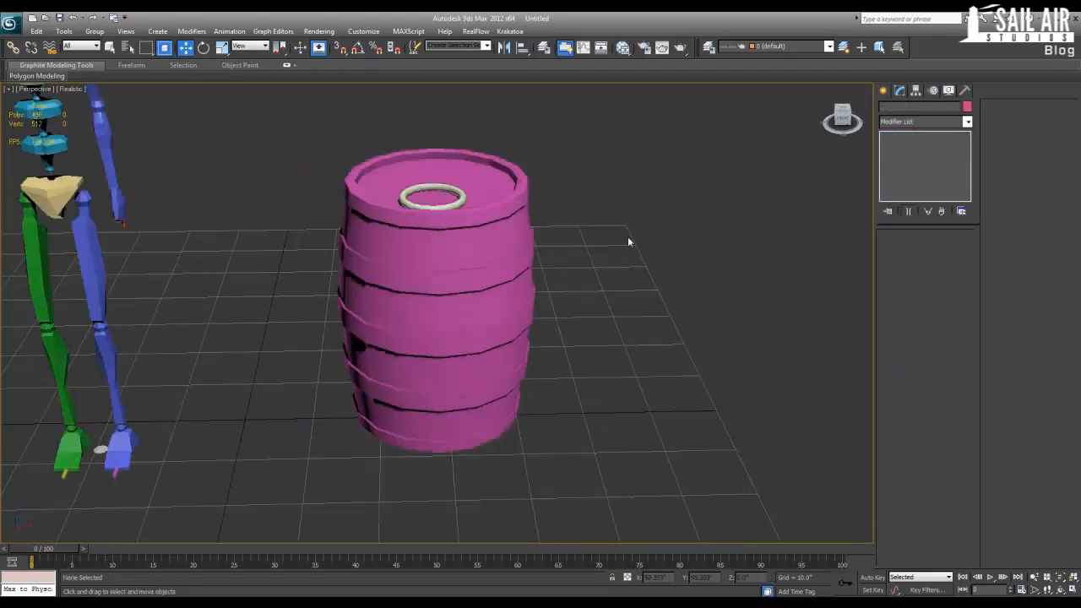
Switch the barrel to polygon editing and clear the selection of its top and bottom bands.
click(504, 281)
click(937, 250)
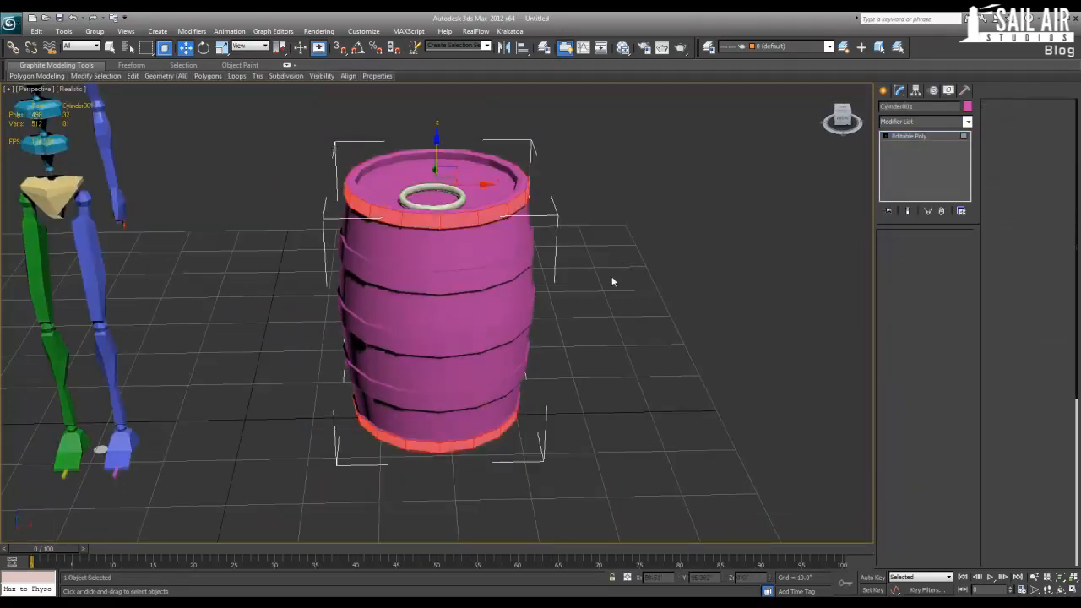
click(618, 207)
scroll(575, 278, up, 5)
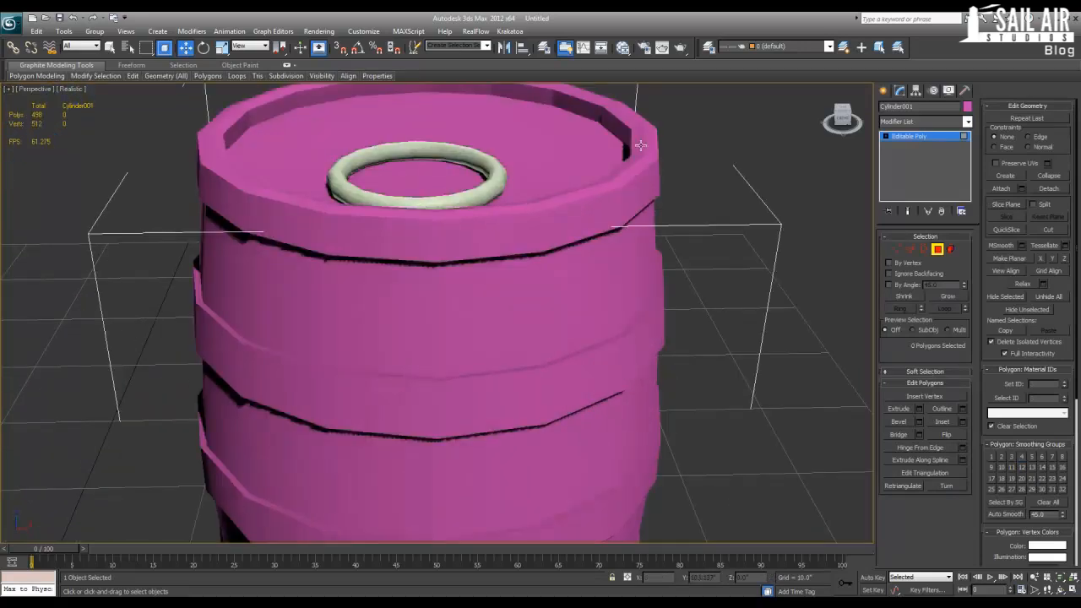
scroll(552, 105, down, 1)
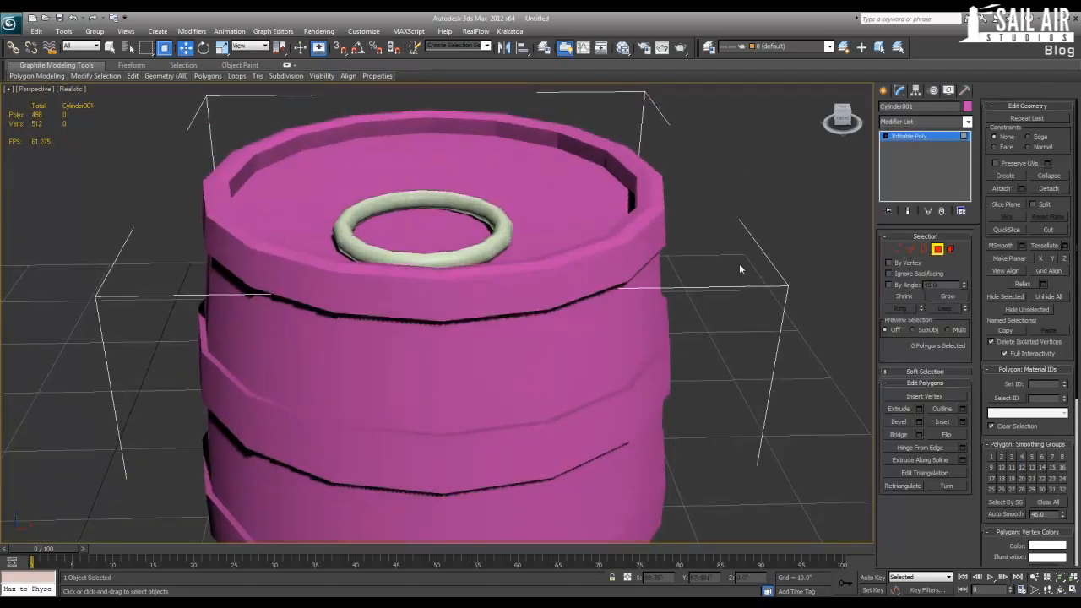
scroll(739, 263, down, 3)
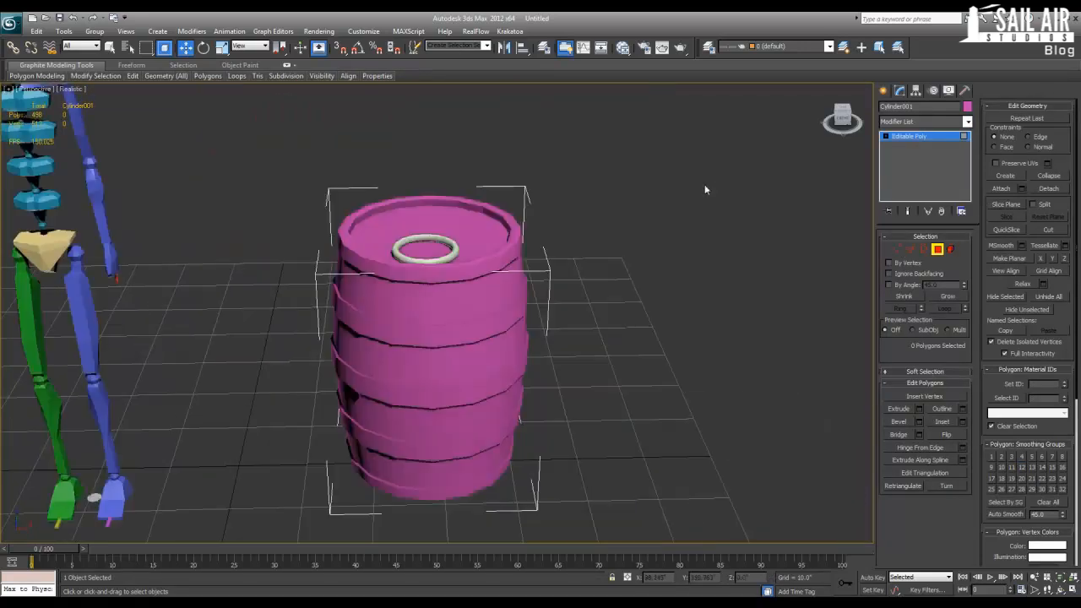
Select all of the barrel's polygons and clear their smoothing groups.
click(925, 136)
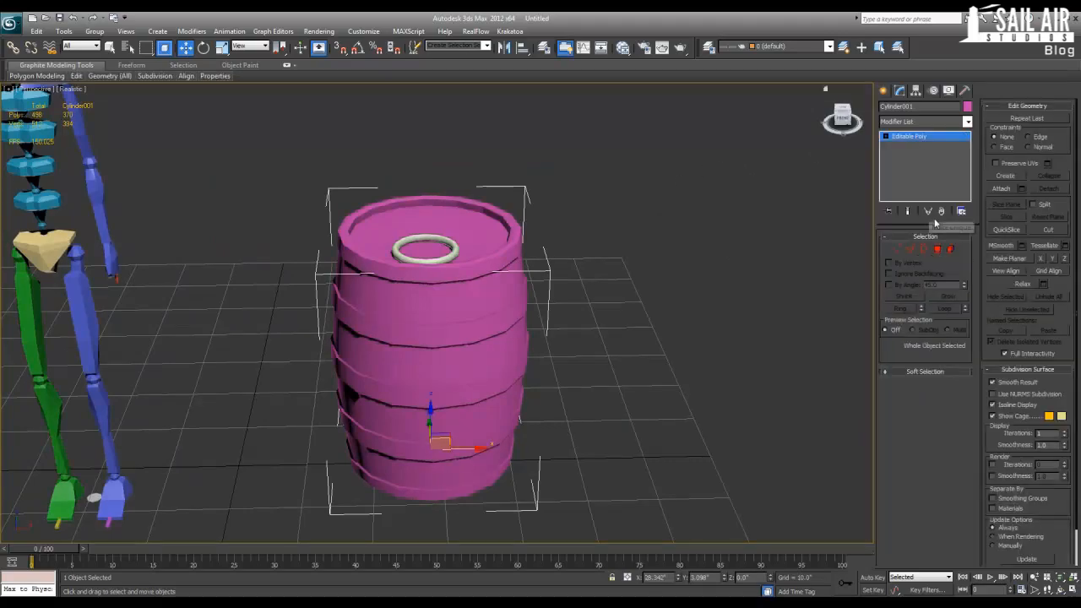
click(938, 249)
drag(737, 142, 261, 501)
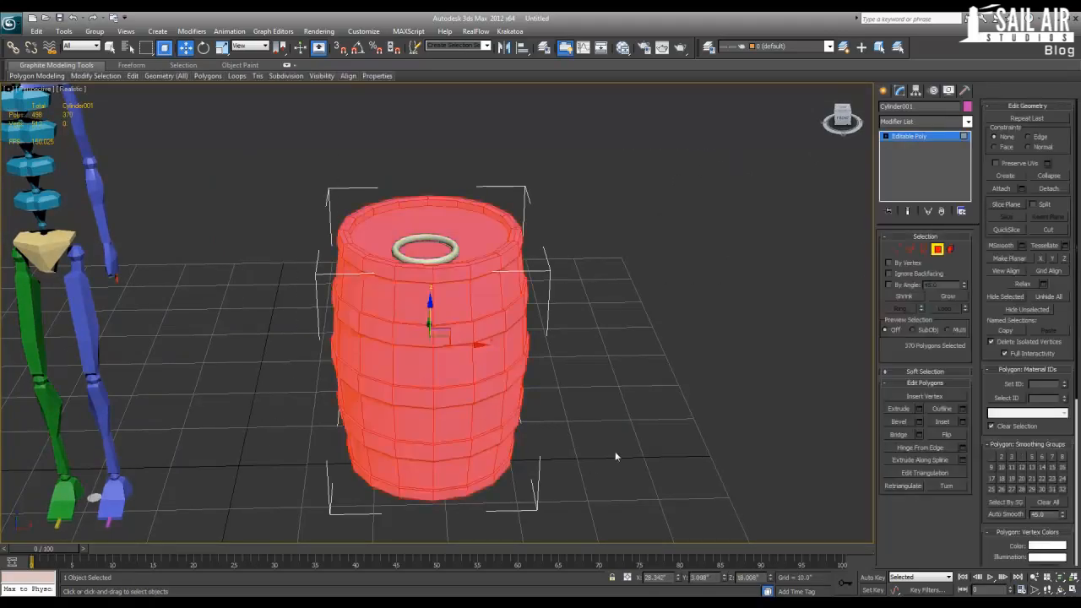
alt+middle_drag(615, 451, 546, 417)
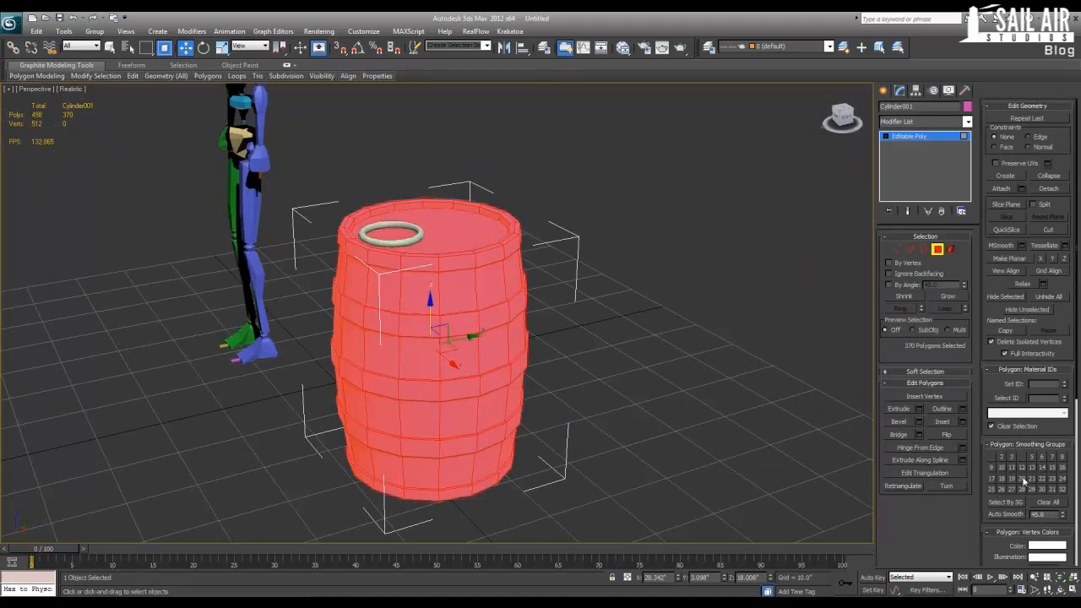
click(1038, 505)
click(729, 412)
alt+middle_drag(730, 412, 655, 371)
Assign smoothing group 1 to every polygon of the barrel and deselect them.
drag(655, 110, 336, 427)
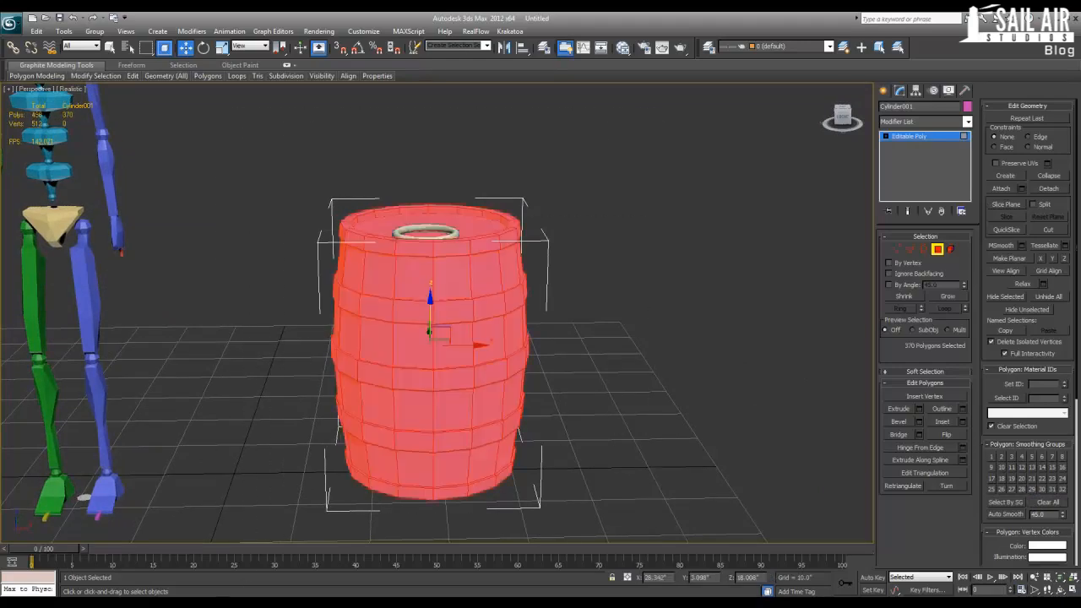
click(992, 458)
click(607, 322)
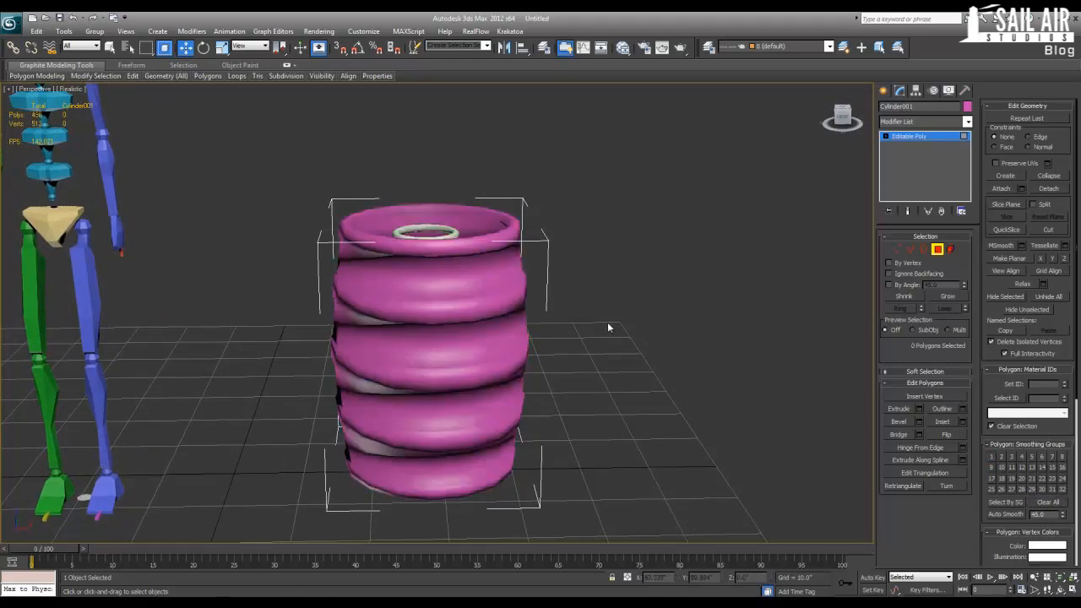
alt+middle_drag(608, 322, 577, 330)
Undo the smoothing group changes on the barrel and clear the polygon selection.
key(ctrl+a)
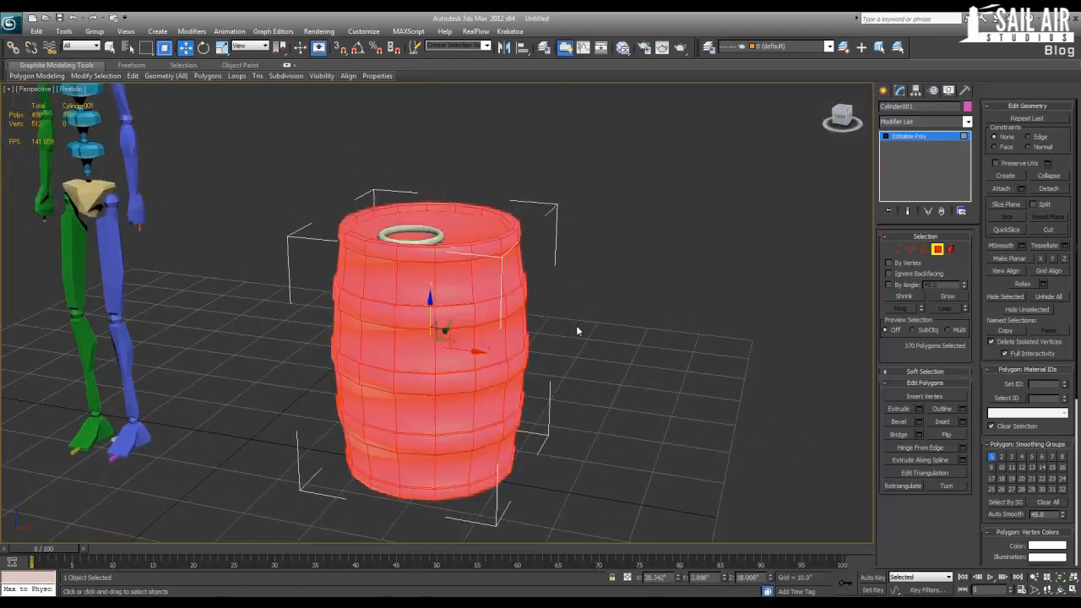
scroll(578, 332, down, 3)
scroll(638, 309, up, 5)
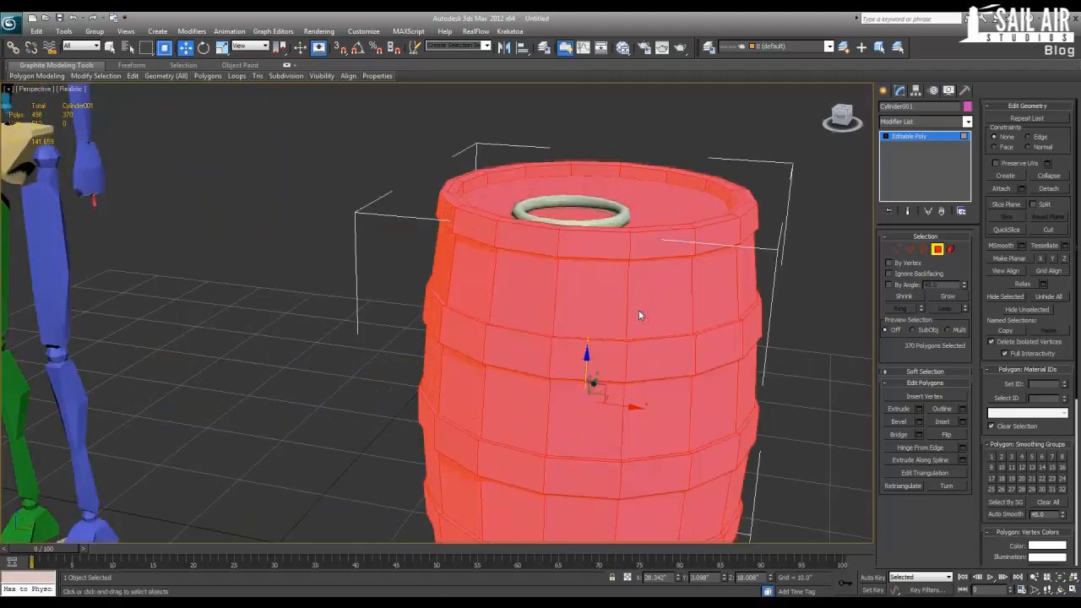
click(720, 346)
scroll(694, 322, down, 4)
key(ctrl+a)
scroll(679, 313, down, 2)
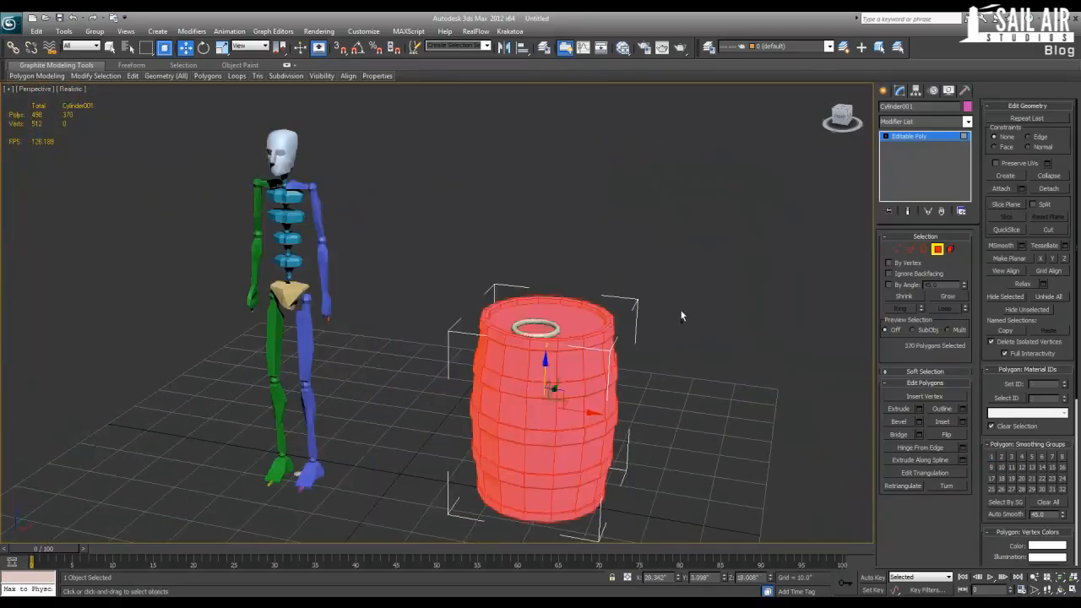
click(683, 316)
key(ctrl+a)
click(749, 380)
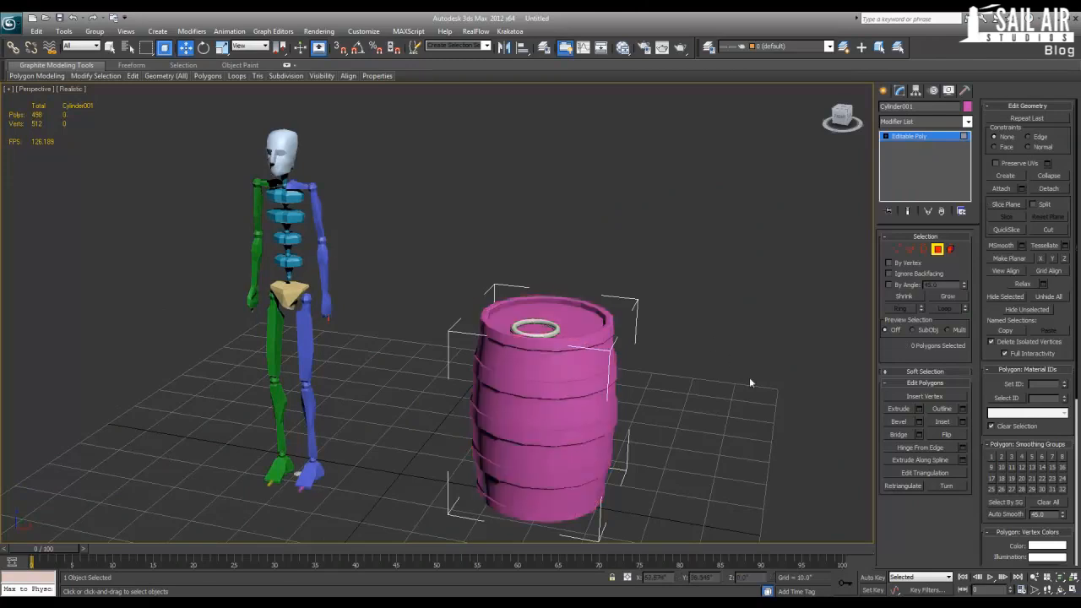
Check the smoothing groups of an upper side polygon and of the lid polygon.
scroll(654, 310, up, 5)
click(615, 274)
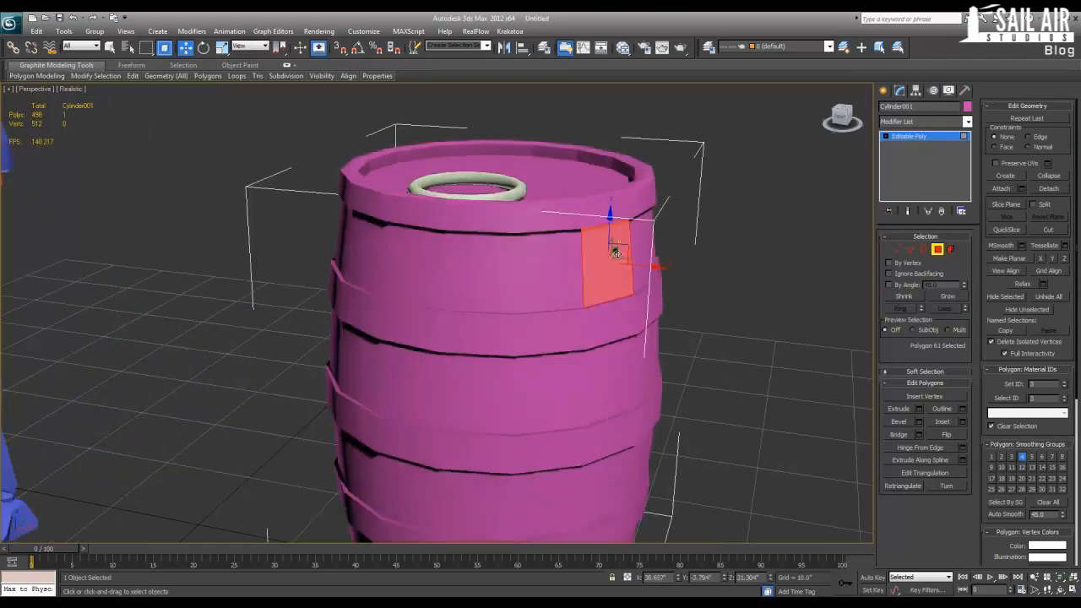
click(551, 217)
click(622, 177)
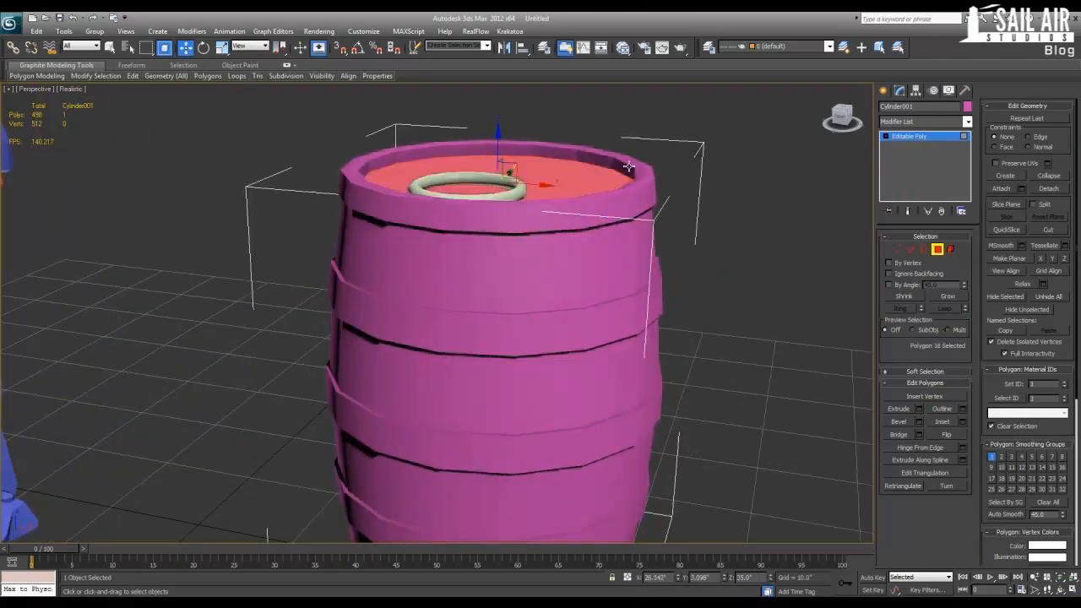
Select the ring of polygons on the inner wall of the upper rim, and release the selection.
click(629, 167)
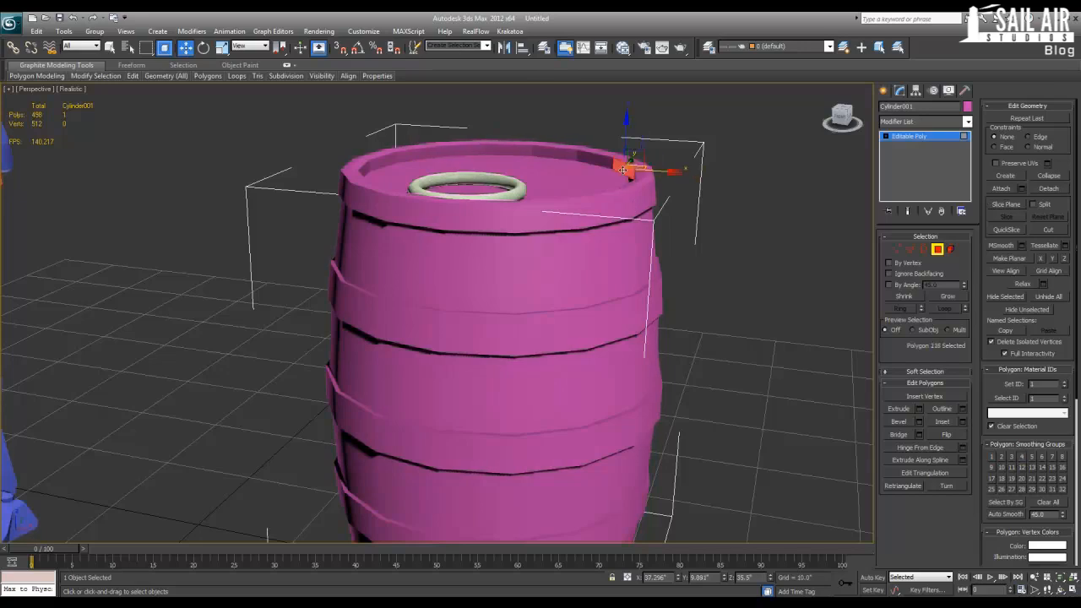
alt+middle_drag(615, 181, 659, 212)
shift+click(658, 186)
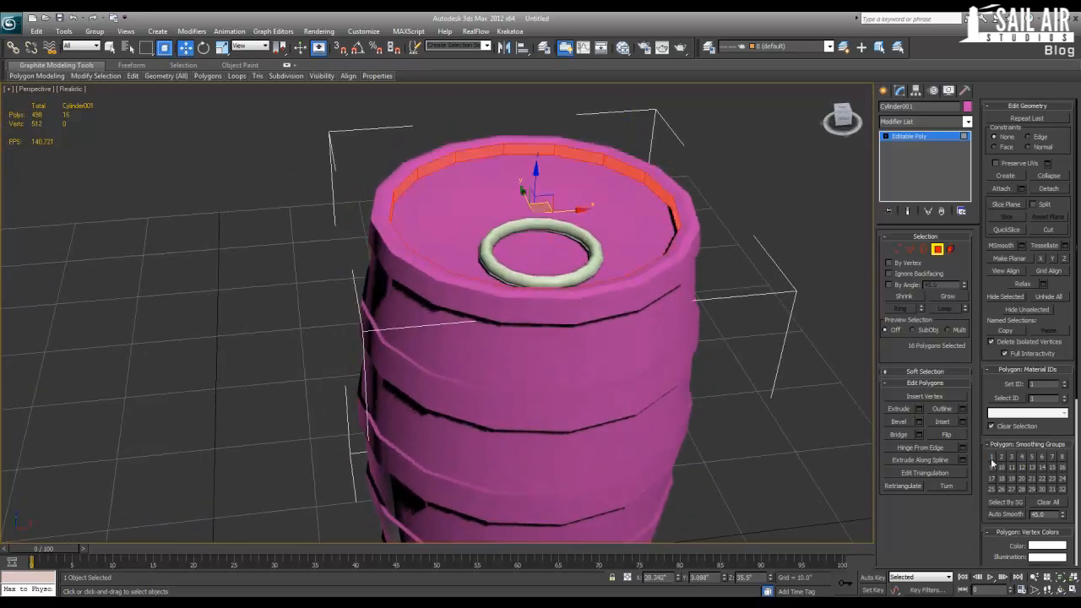
click(776, 242)
alt+middle_drag(777, 241, 684, 217)
Select the polygon loop on top of the upper rim and undo the stray vertical strip selection.
click(681, 223)
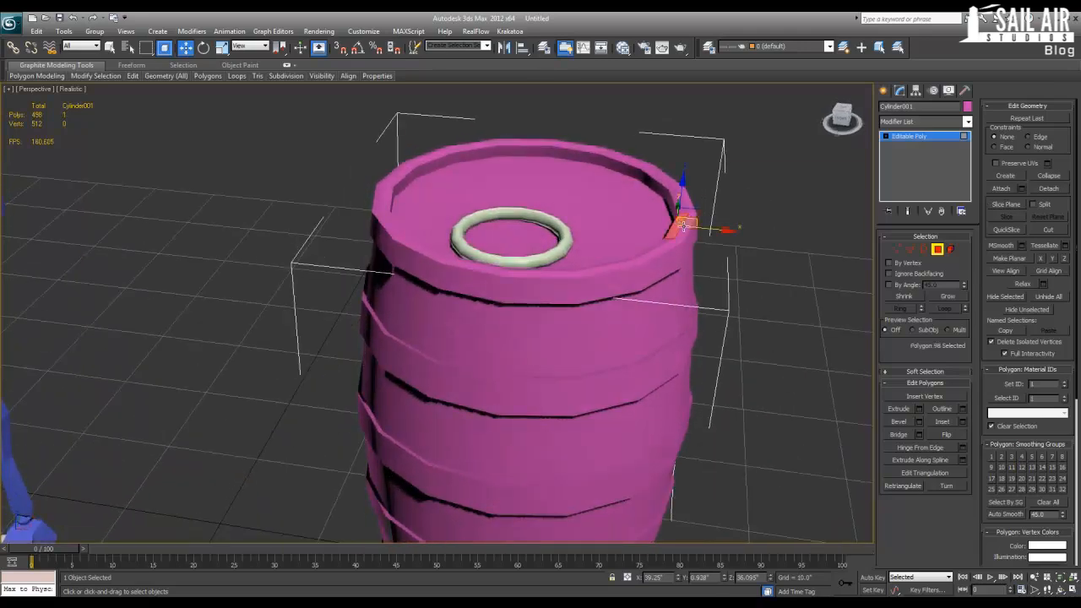
ctrl+click(674, 233)
shift+double_click(659, 243)
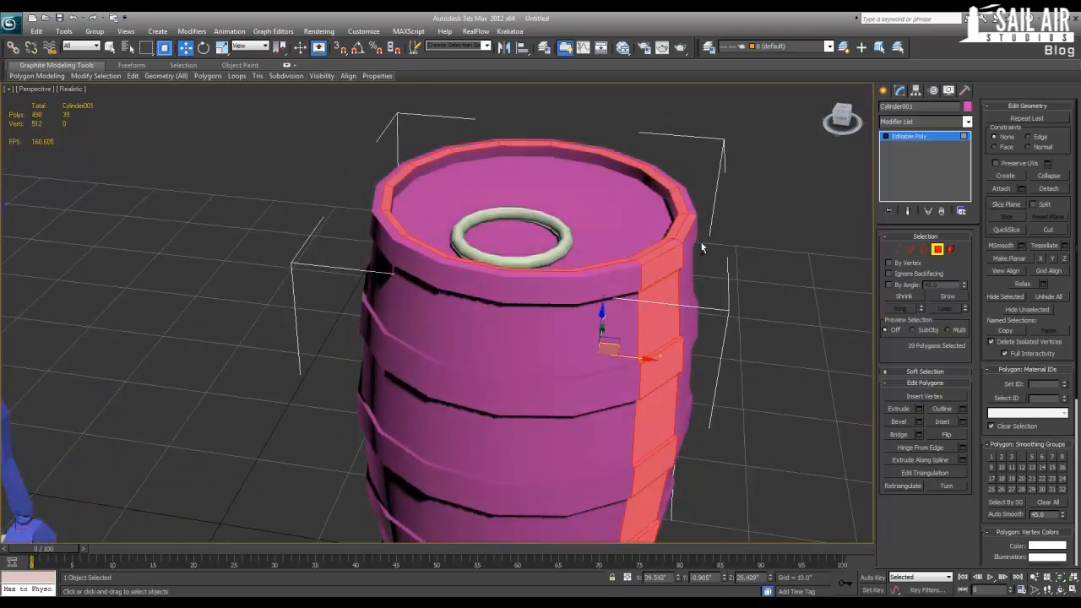
key(ctrl+z)
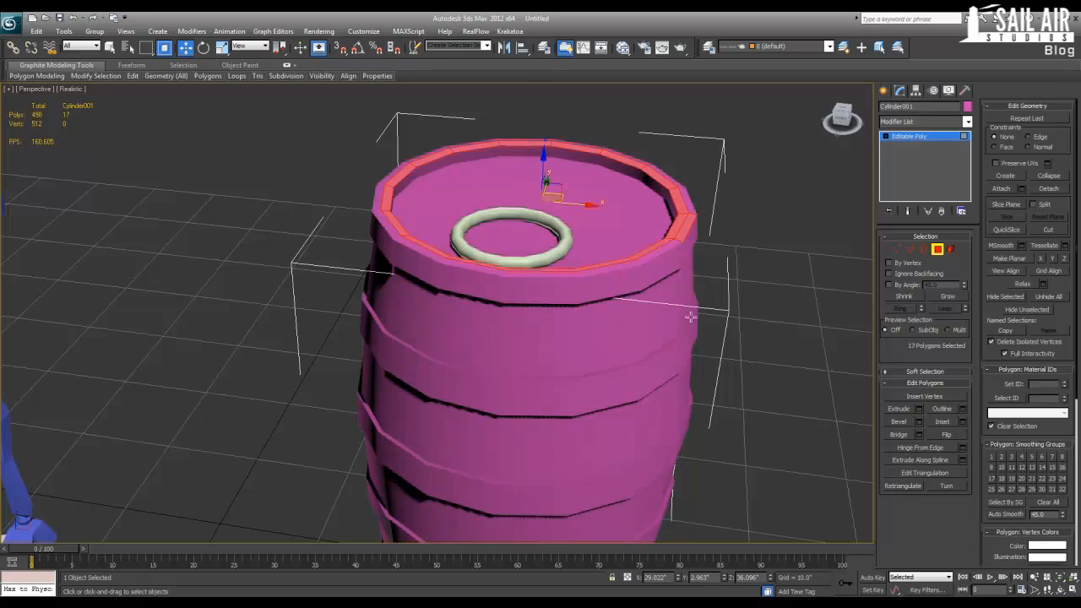
Select the inner polygon loop on top of the upper rim and assign it to smoothing group 4.
click(706, 231)
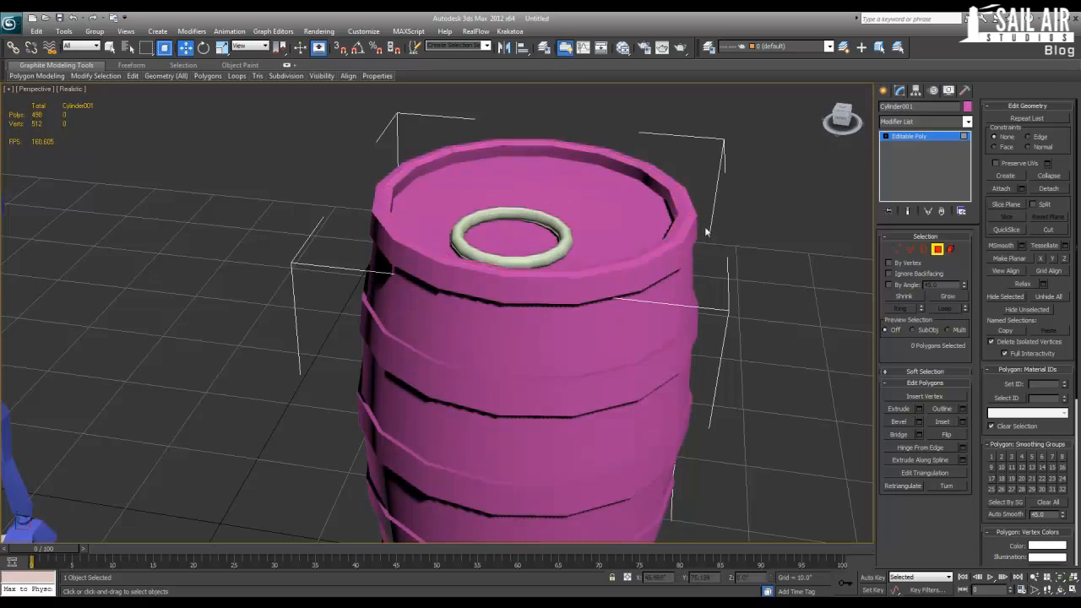
click(658, 190)
click(647, 206)
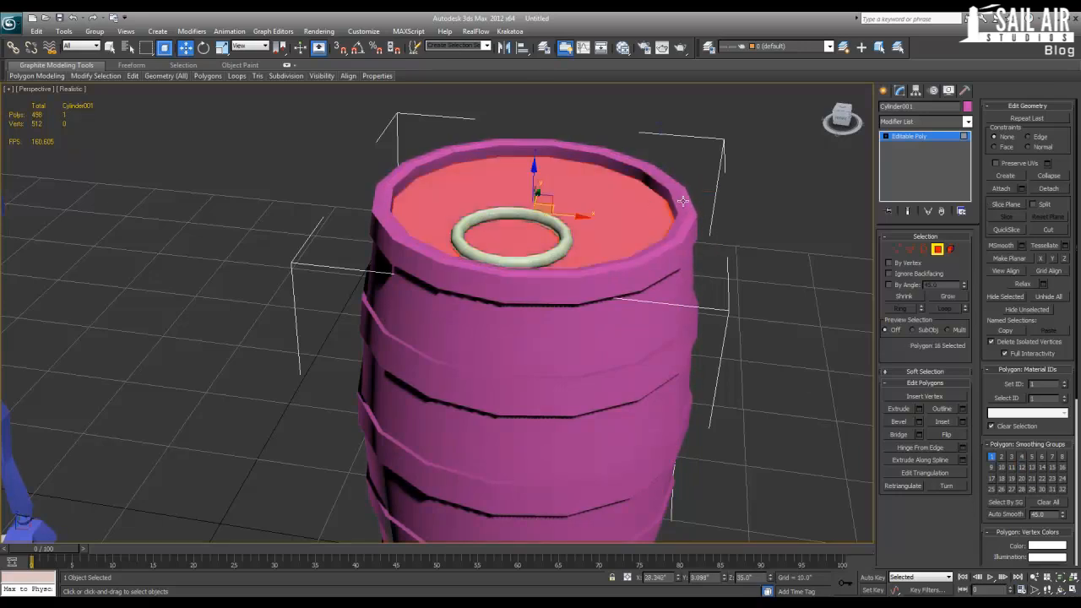
click(683, 204)
shift+click(678, 221)
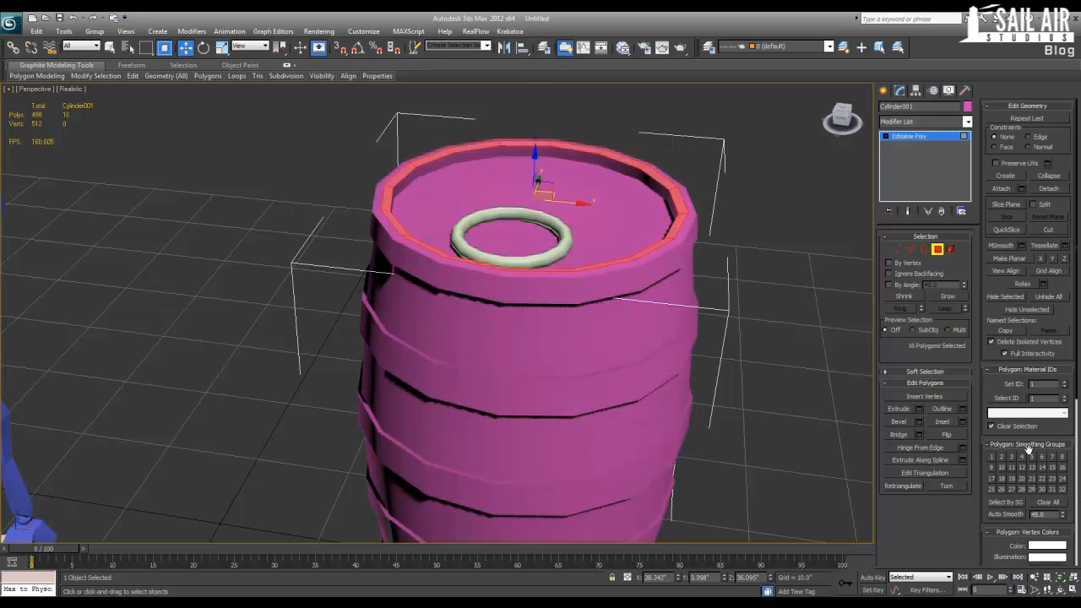
click(1022, 457)
Assign smoothing group 4 to the outer polygon loop on top of the upper rim and clear the selection.
click(681, 232)
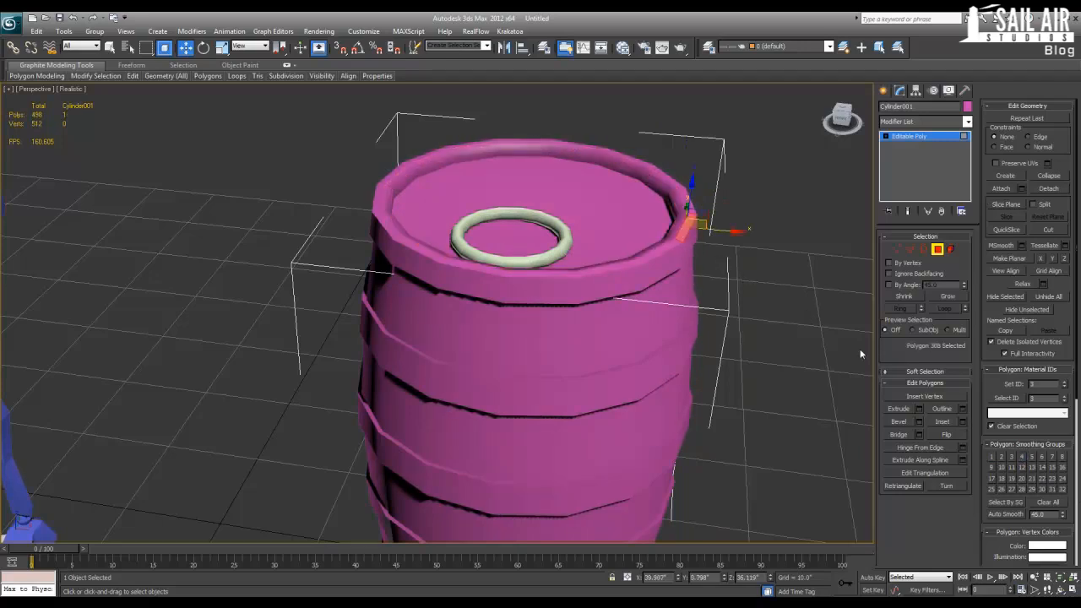
shift+click(675, 245)
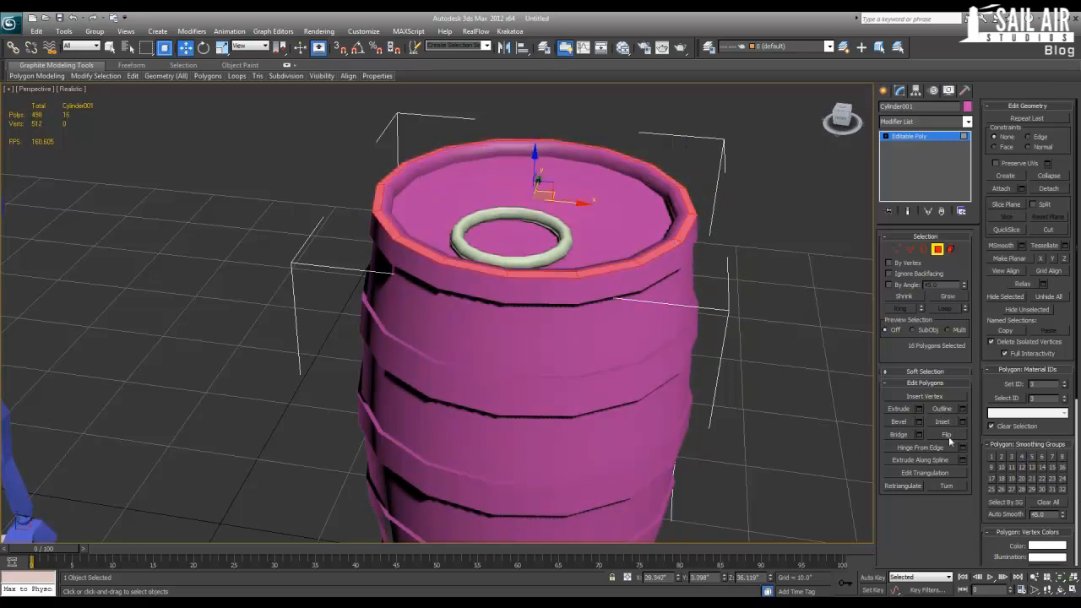
click(1022, 459)
click(772, 289)
Inspect the barrel's underside and check the smoothing group of its bottom polygon.
alt+middle_drag(726, 332, 683, 262)
scroll(738, 308, down, 5)
scroll(681, 261, up, 5)
click(661, 380)
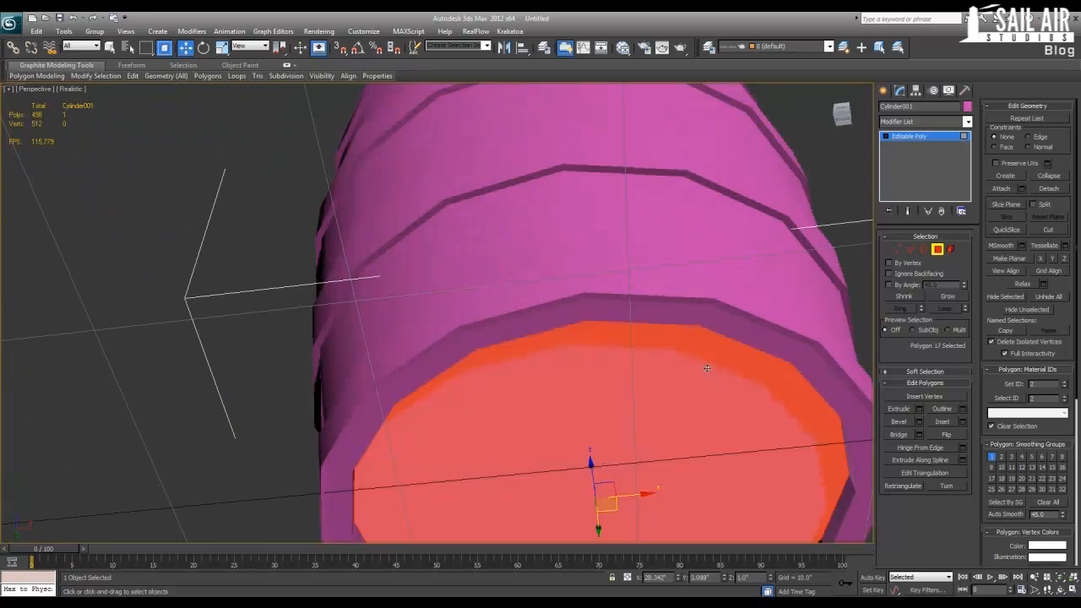
scroll(667, 363, down, 3)
mouse_move(667, 363)
alt+middle_down()
mouse_move(642, 271)
mouse_move(669, 313)
mouse_move(665, 363)
alt+middle_up()
scroll(669, 312, down, 4)
click(644, 275)
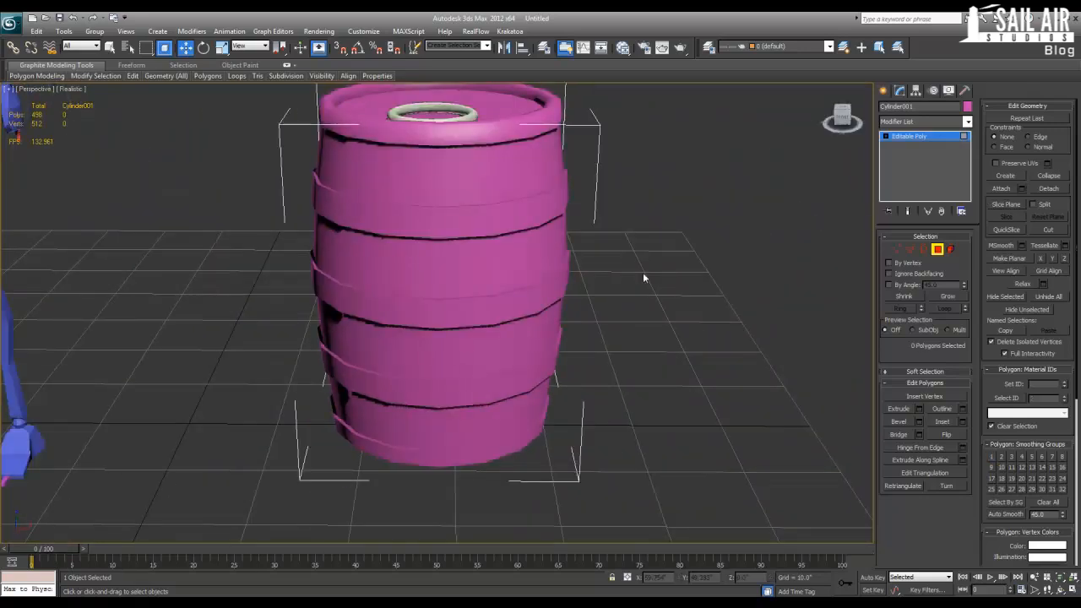
Display edged faces on the shaded barrel to expose its polygon layout.
middle_drag(644, 275, 691, 312)
key(F4)
scroll(691, 313, down, 3)
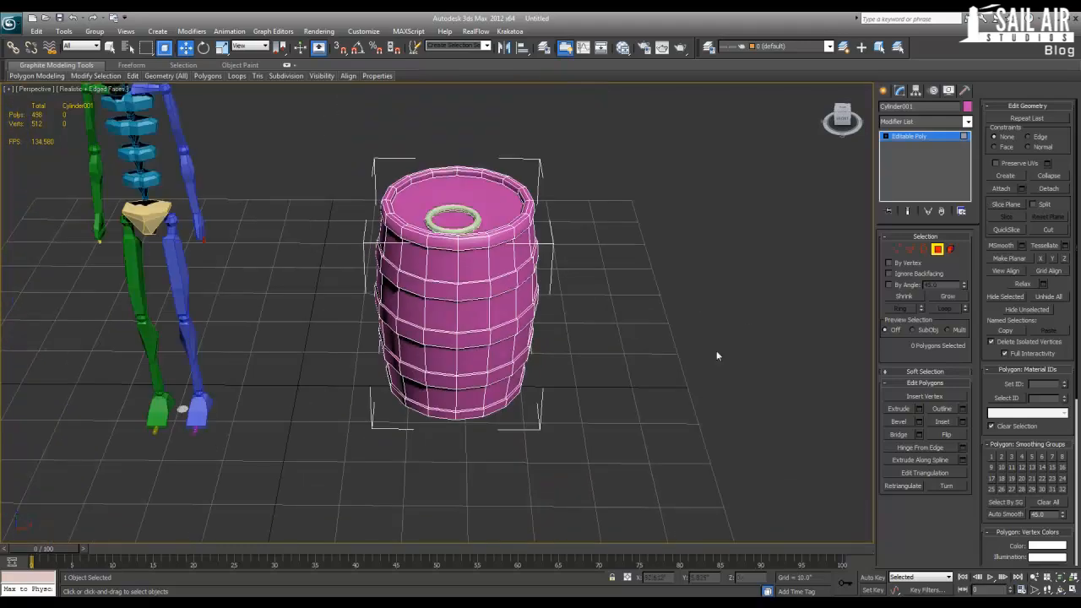
mouse_move(467, 331)
alt+middle_down()
mouse_move(498, 332)
mouse_move(464, 331)
alt+middle_up()
scroll(395, 296, up, 3)
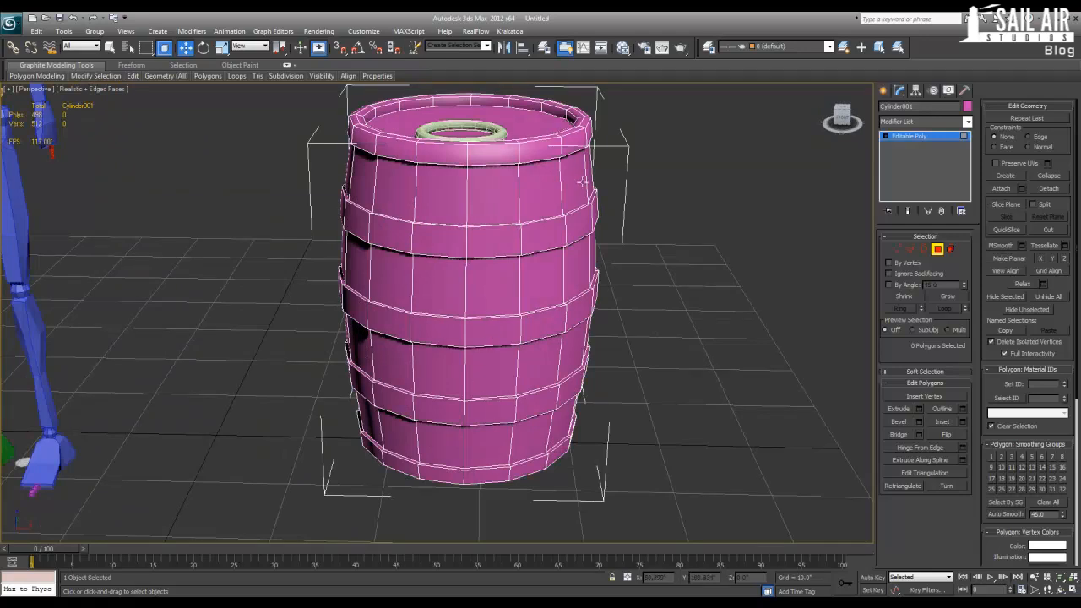
Try to select the uppermost hoop's polygon loop together with the narrow ledge above it, and undo the stray pick.
click(461, 240)
shift+click(488, 240)
alt+middle_drag(486, 233, 439, 257)
scroll(448, 267, up, 3)
ctrl+click(423, 235)
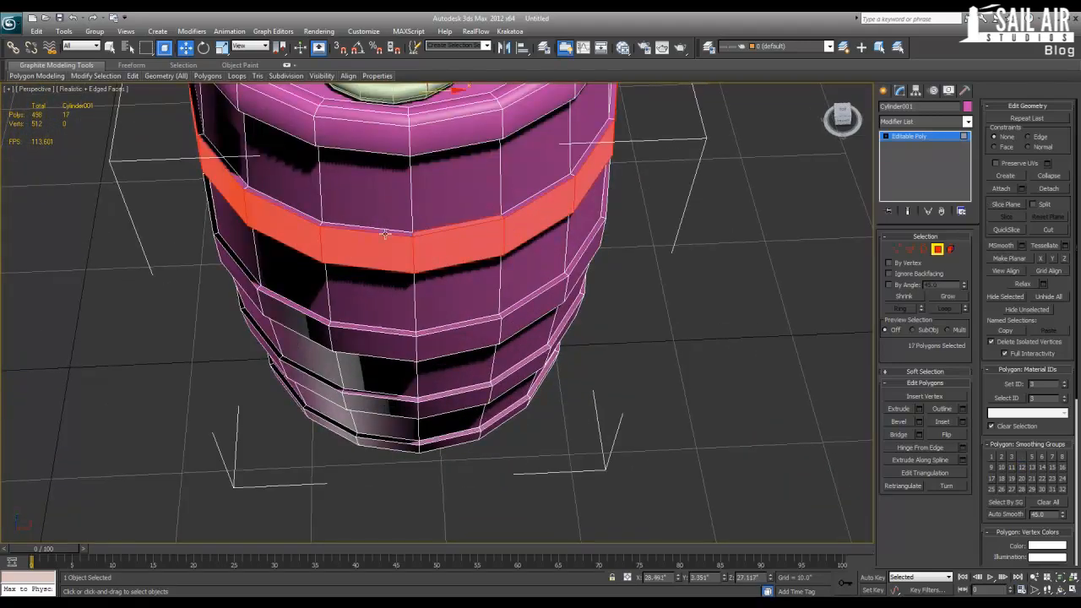
shift+click(386, 234)
key(ctrl+z)
middle_drag(452, 241, 453, 264)
Select the outer polygon loops of the three hoops around the barrel's body.
click(466, 264)
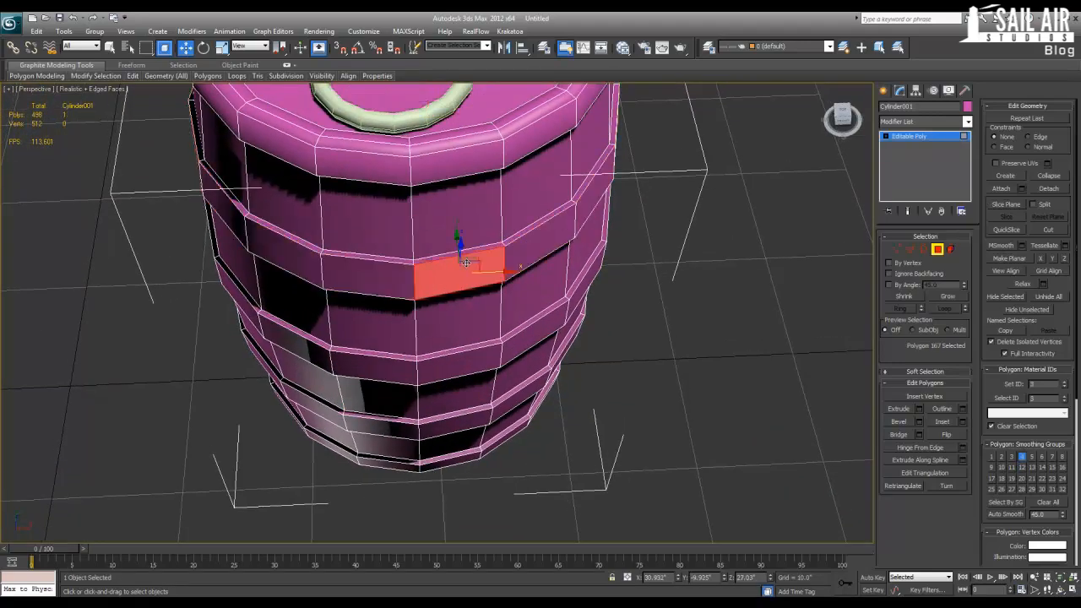
shift+click(534, 247)
ctrl+click(534, 330)
shift+click(464, 359)
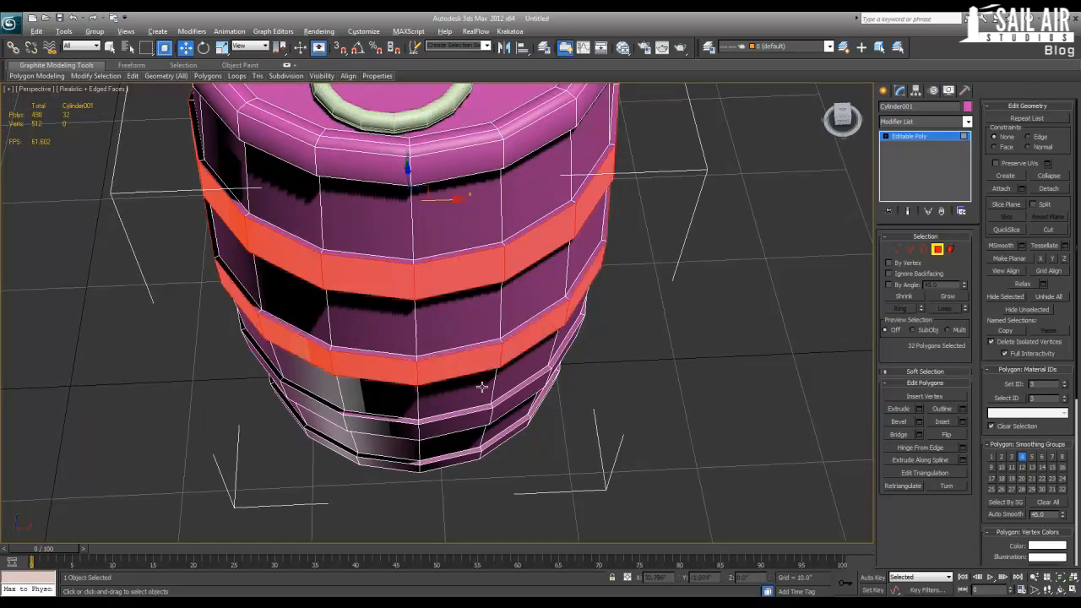
alt+middle_drag(482, 387, 430, 365)
ctrl+click(431, 364)
shift+click(499, 370)
alt+middle_drag(425, 292, 393, 298)
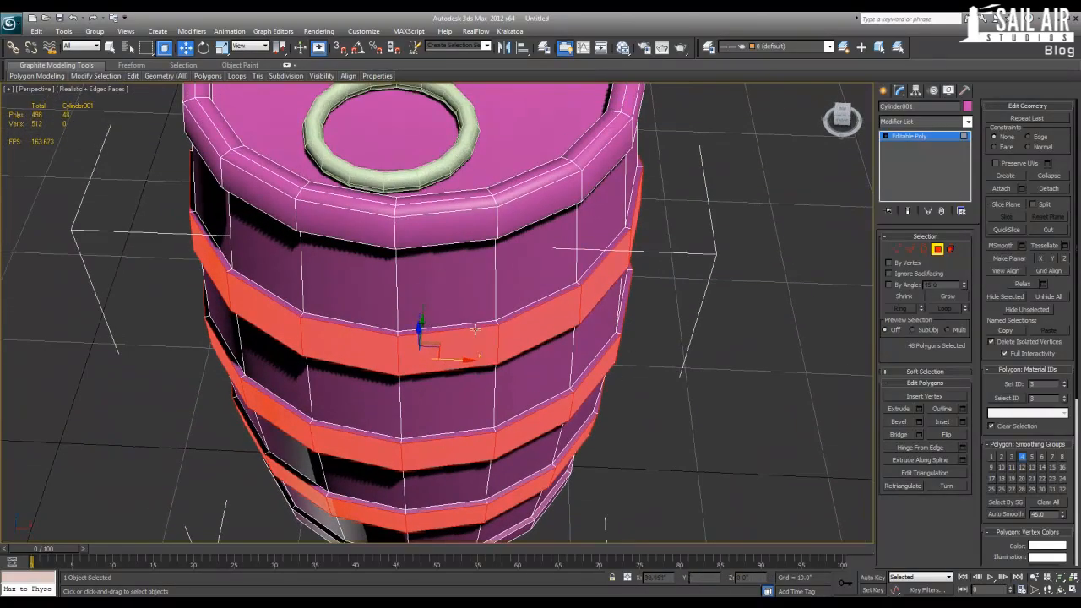
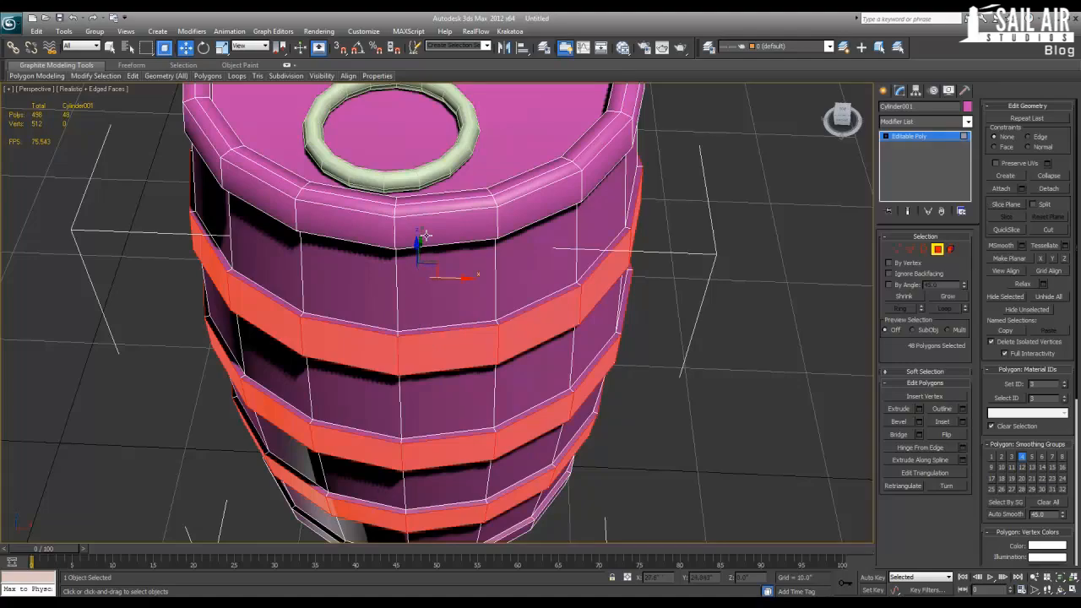
Try to add the upper rim's outer side loop to the hoop selection, and undo the rim picks.
middle_drag(473, 372, 468, 307)
scroll(468, 307, down, 3)
alt+middle_drag(452, 349, 441, 292)
scroll(442, 293, up, 3)
middle_drag(427, 161, 416, 309)
ctrl+click(434, 259)
shift+click(386, 255)
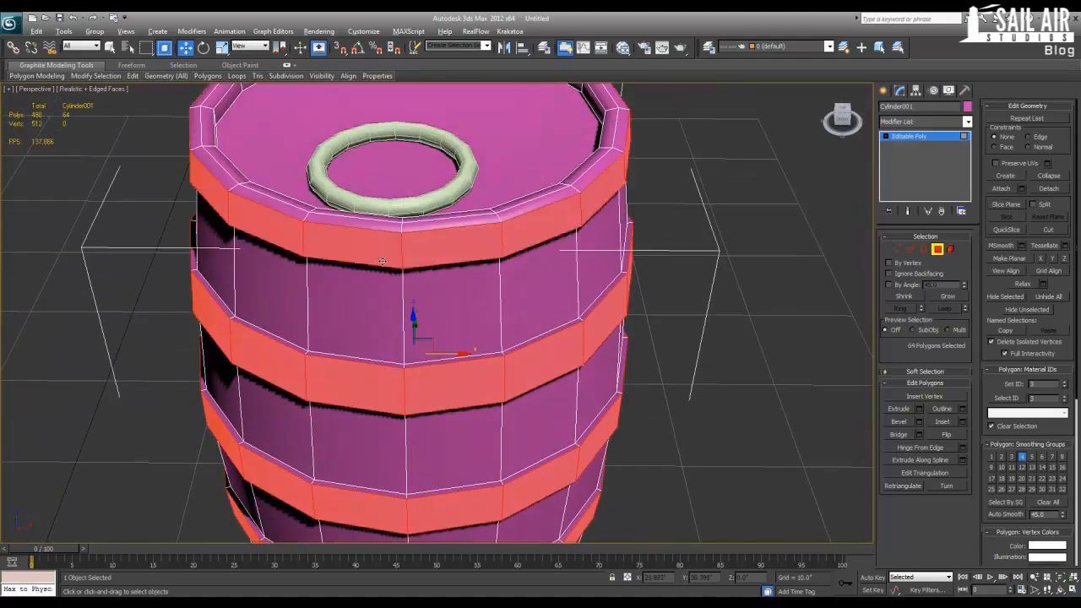
alt+middle_drag(383, 261, 428, 276)
key(ctrl+z)
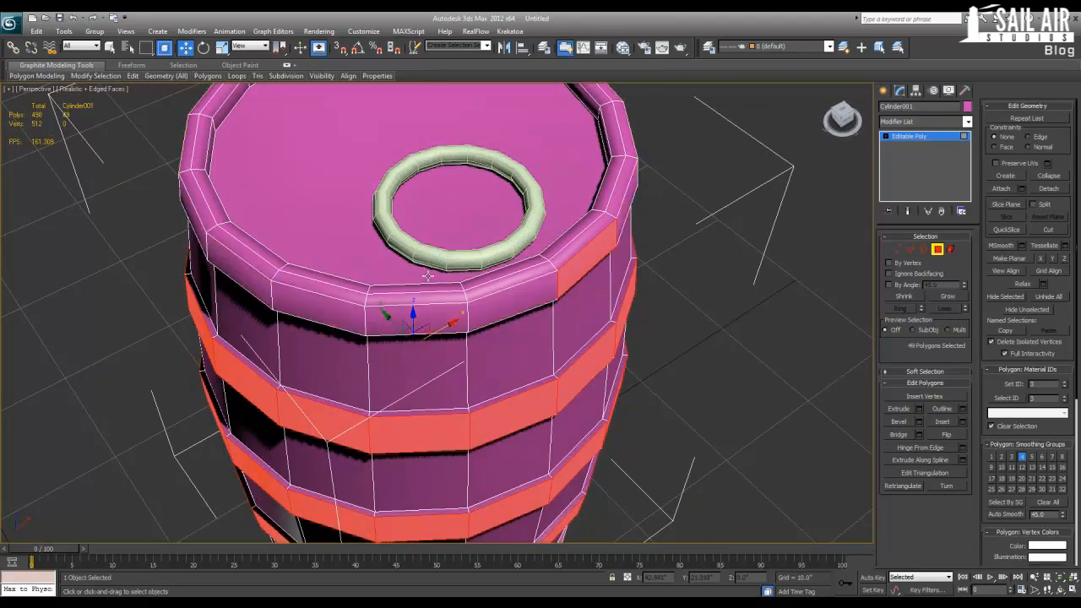
shift+click(507, 280)
key(ctrl+z)
key(ctrl+z)
Add the upper rim's inner top loop and outer side loop to the hoop selection.
ctrl+click(512, 279)
ctrl+click(512, 269)
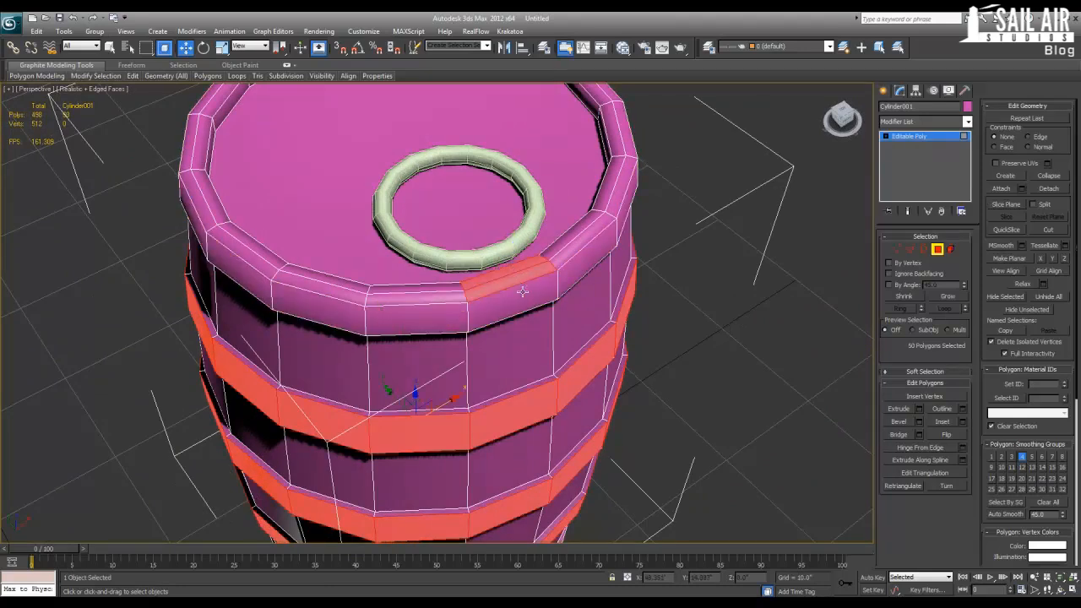
ctrl+click(519, 300)
alt+middle_drag(518, 300, 605, 152)
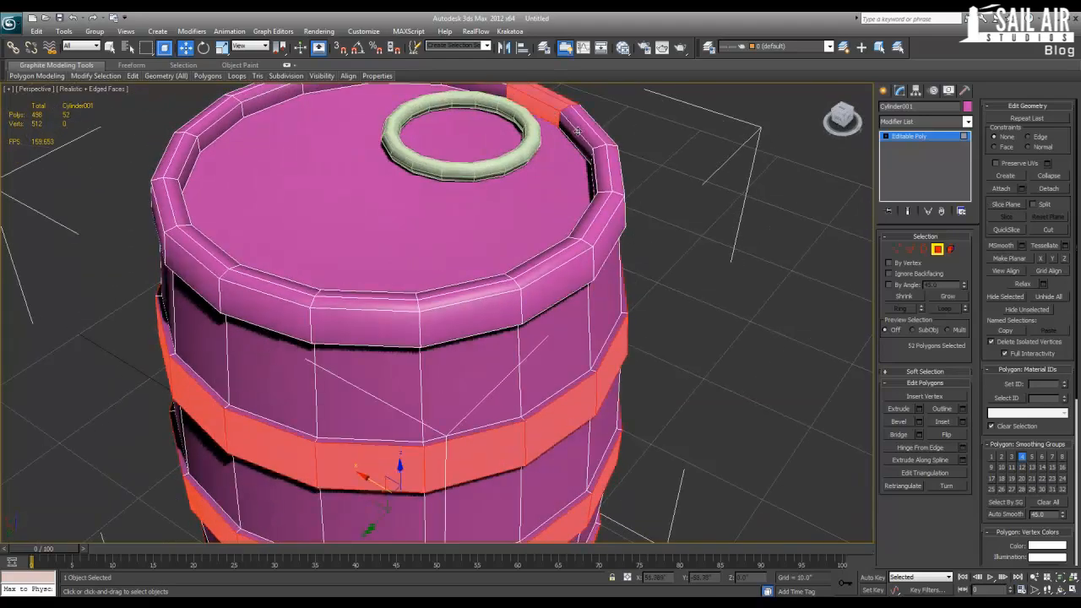
shift+click(577, 132)
alt+middle_drag(596, 146, 488, 294)
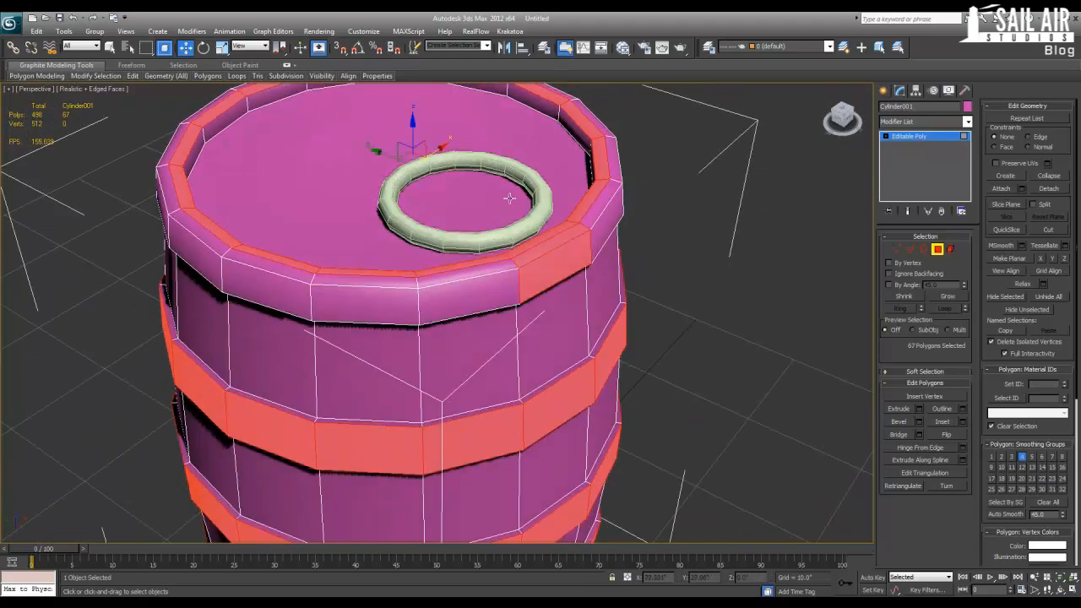
shift+click(487, 294)
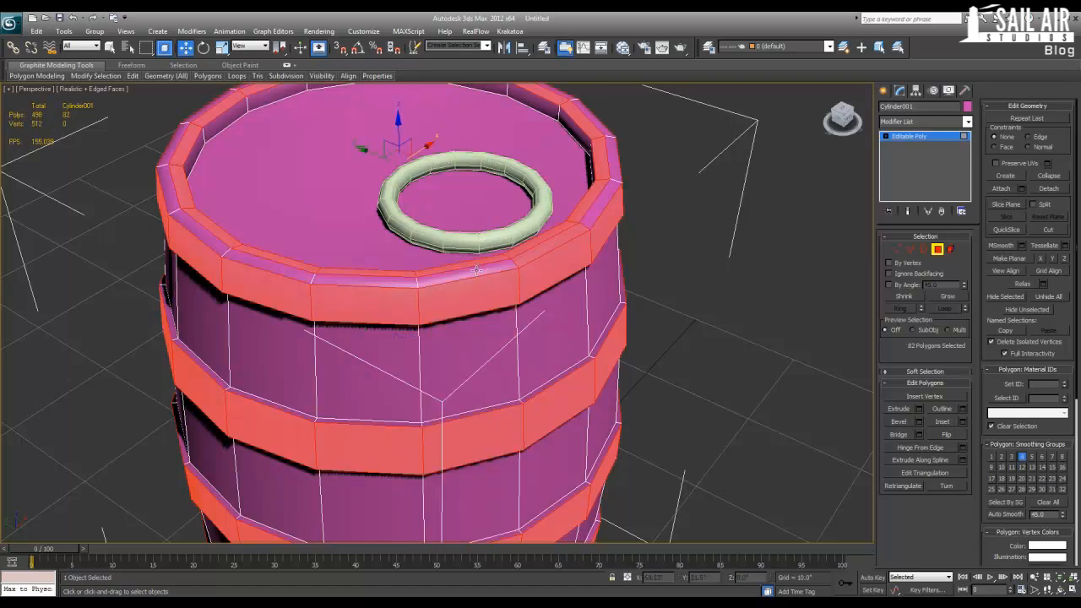
Add the upper rim's unselected outer top polygons along the front and side to the selection one by one.
ctrl+click(480, 270)
ctrl+click(386, 287)
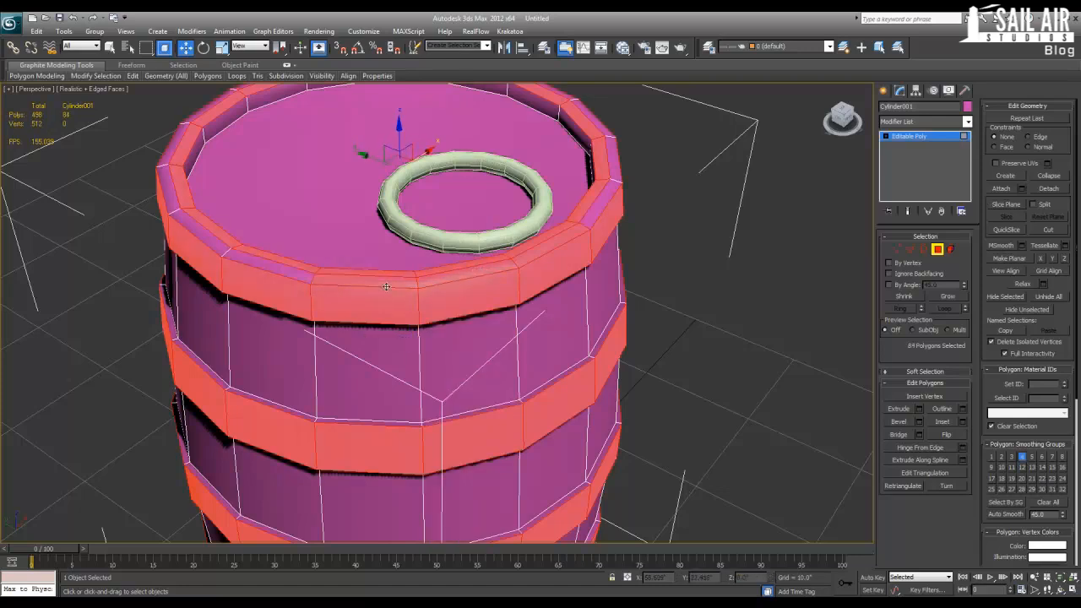
ctrl+click(275, 269)
ctrl+click(198, 242)
ctrl+click(168, 187)
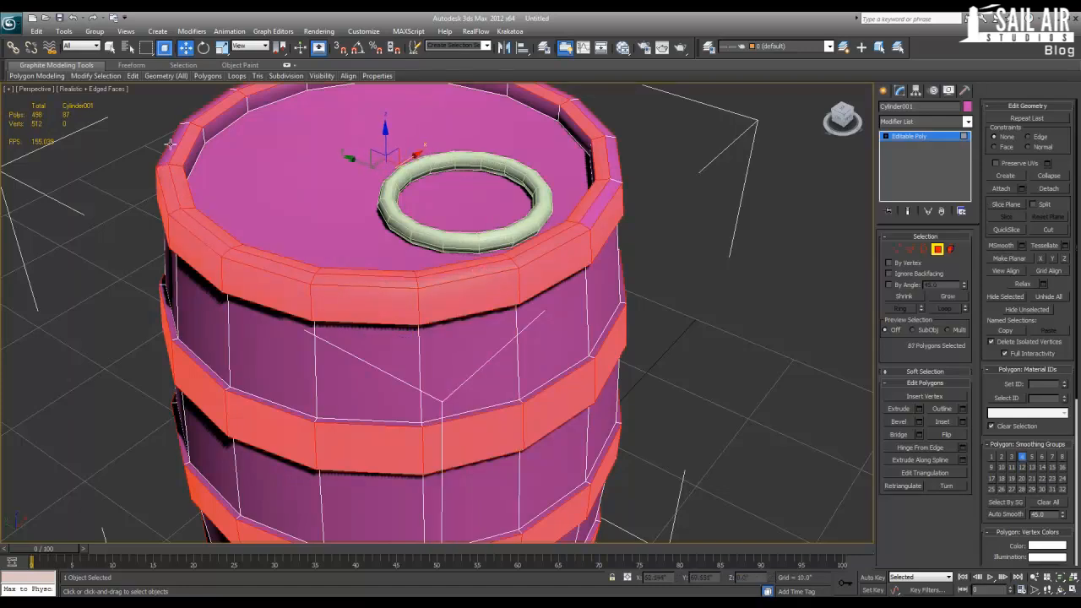
ctrl+click(171, 144)
alt+middle_drag(203, 144, 181, 218)
ctrl+click(180, 218)
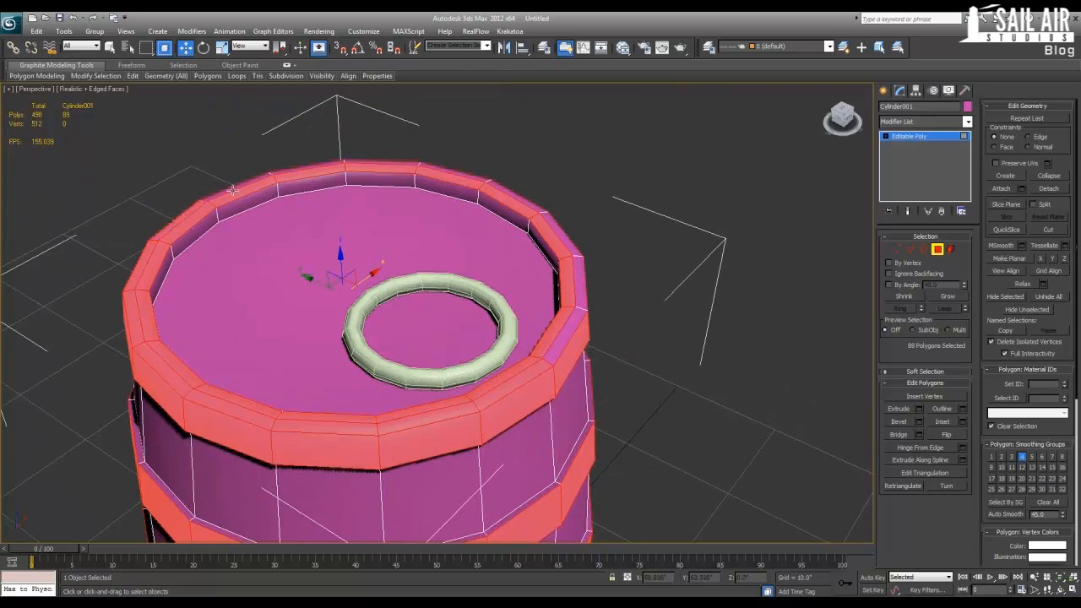
Add more top and inner wall polygons along the back of the upper rim, undoing the stray lid selection.
ctrl+click(235, 190)
ctrl+click(301, 185)
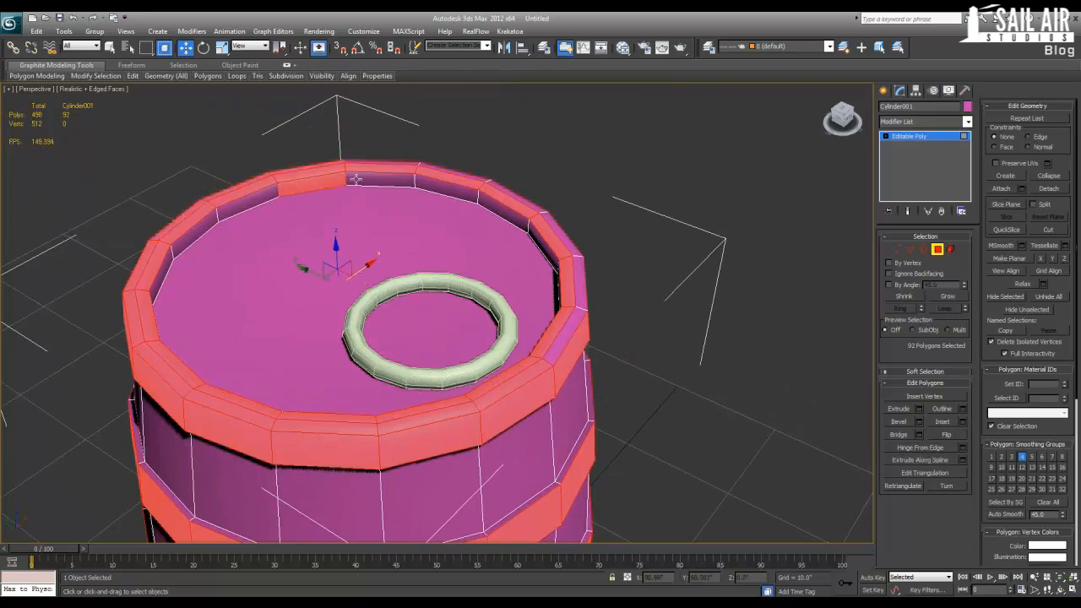
ctrl+click(359, 179)
ctrl+click(391, 164)
ctrl+click(395, 187)
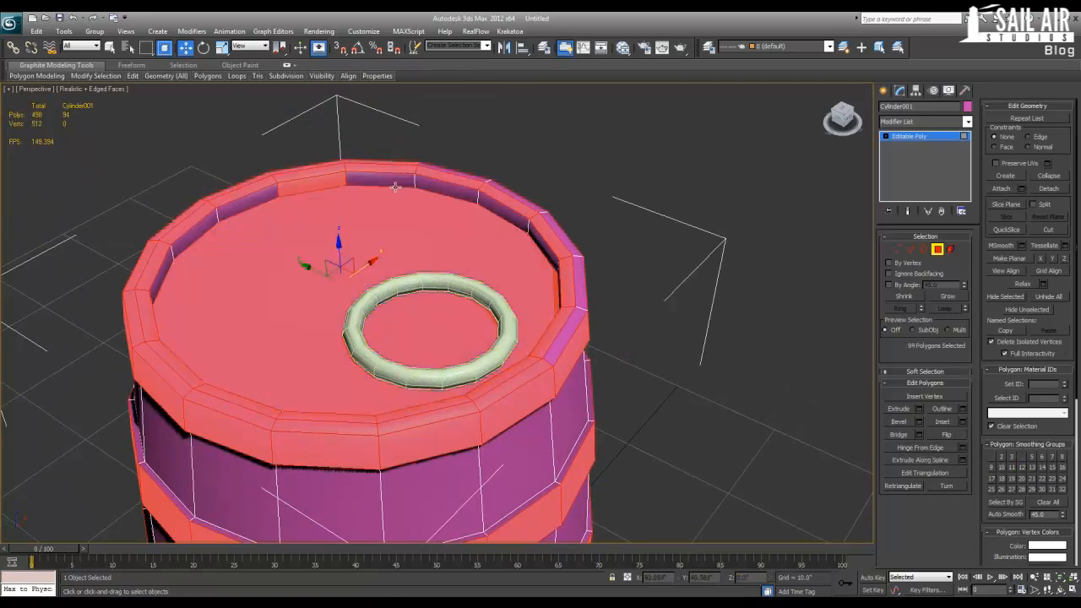
key(ctrl+z)
ctrl+click(399, 179)
ctrl+click(436, 181)
Add all polygons of the upper rim to the selection in the front view, and exclude the lid polygon.
key(alt+w)
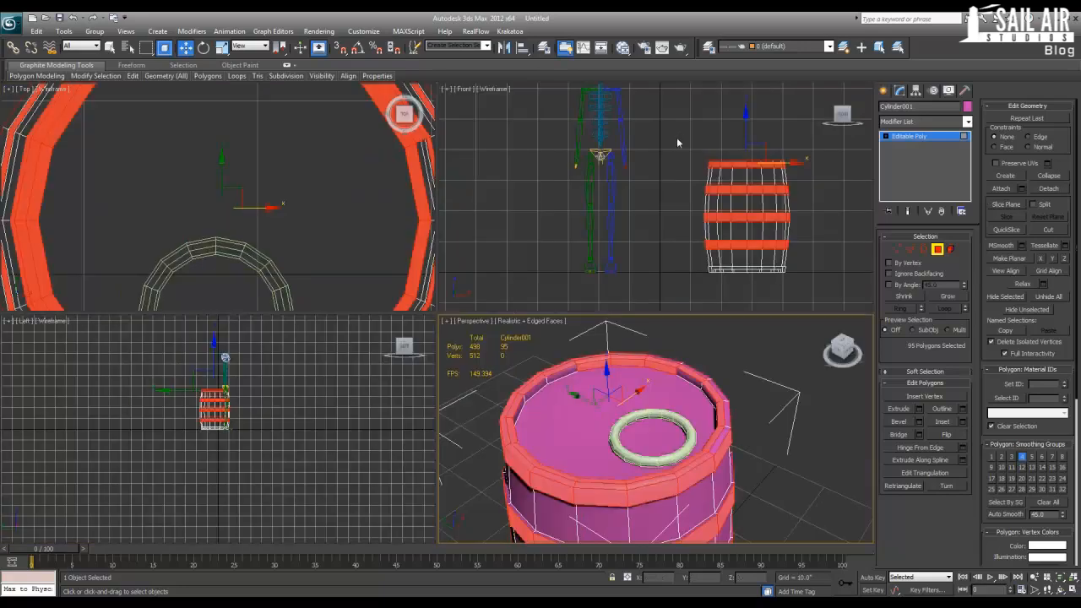
ctrl+drag(675, 122, 826, 181)
alt+click(644, 450)
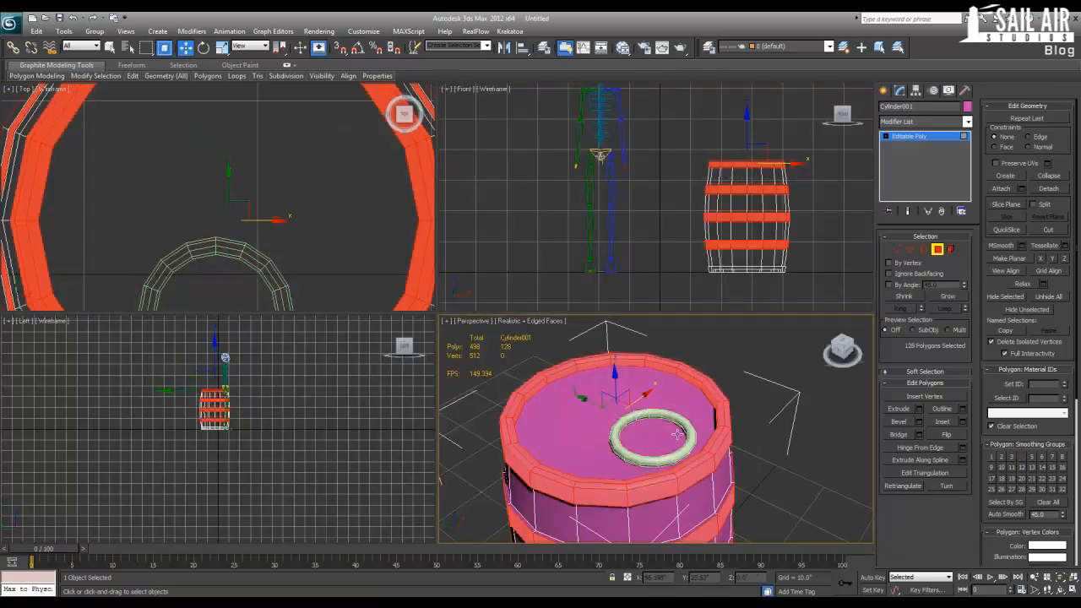
Add the barrel's bottom rim to the selection in the front view, and exclude the bottom cap polygon.
scroll(676, 432, down, 4)
middle_drag(676, 432, 649, 314)
ctrl+drag(733, 267, 696, 259)
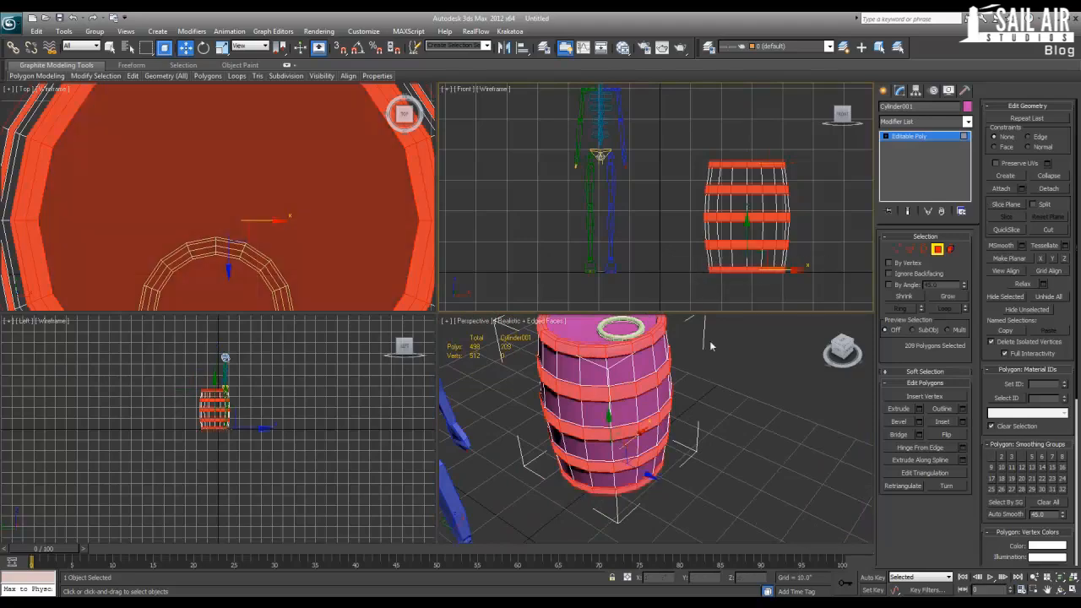
alt+middle_drag(684, 529, 635, 447)
alt+click(619, 431)
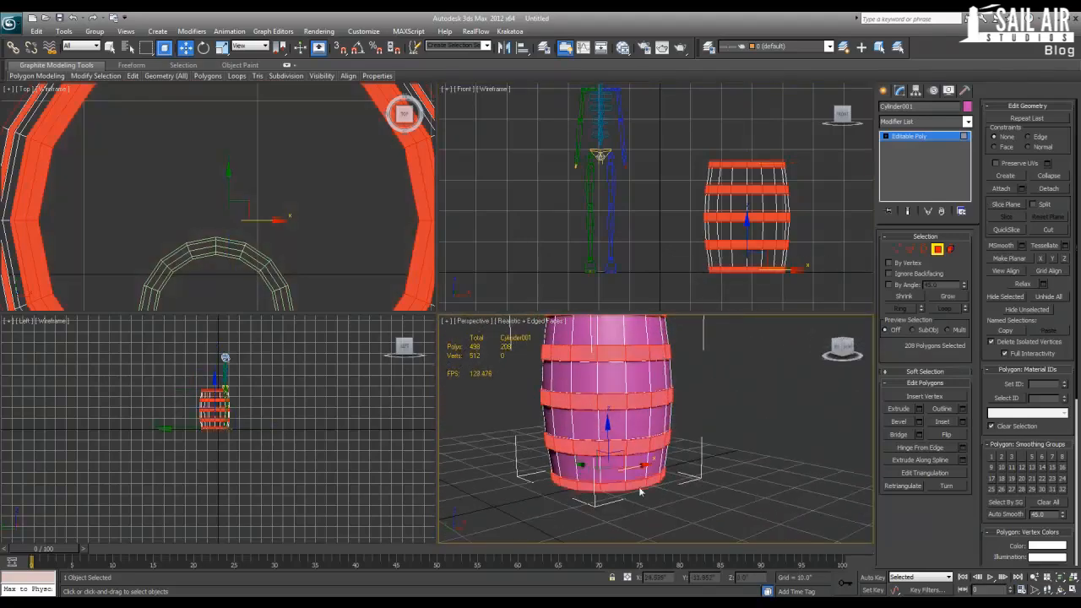
key(alt+w)
alt+middle_drag(584, 341, 862, 238)
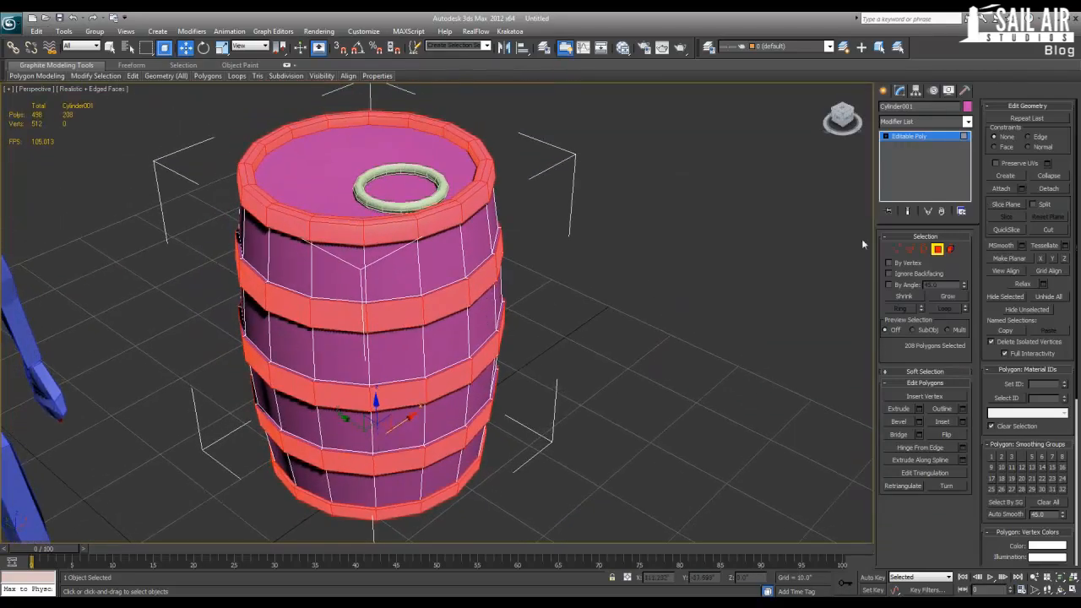
Detach the selected rim and hoop polygons to an element, and undo the detachment.
click(1047, 189)
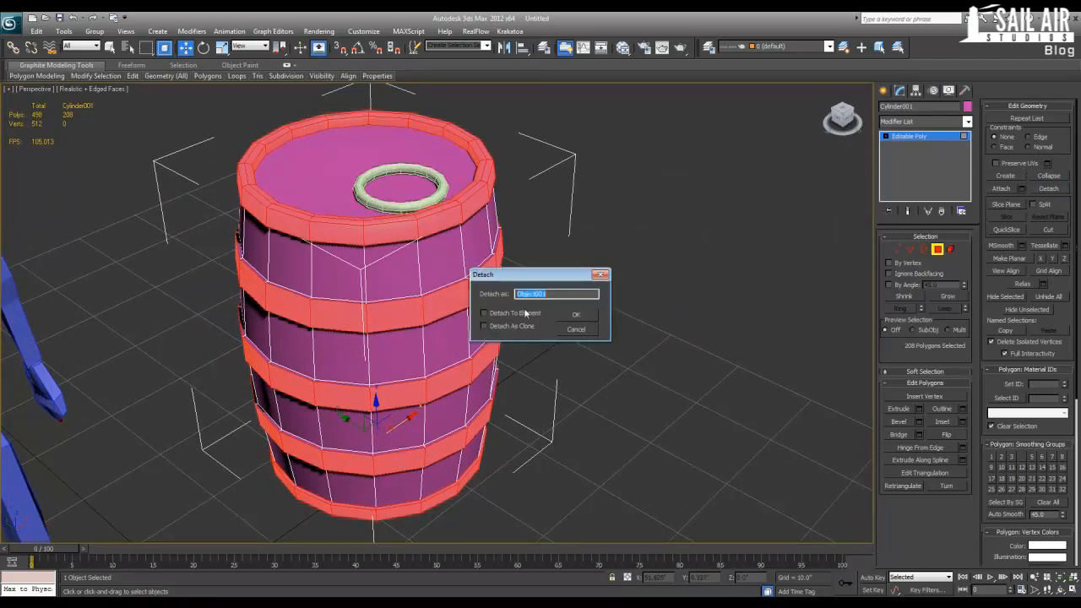
click(508, 314)
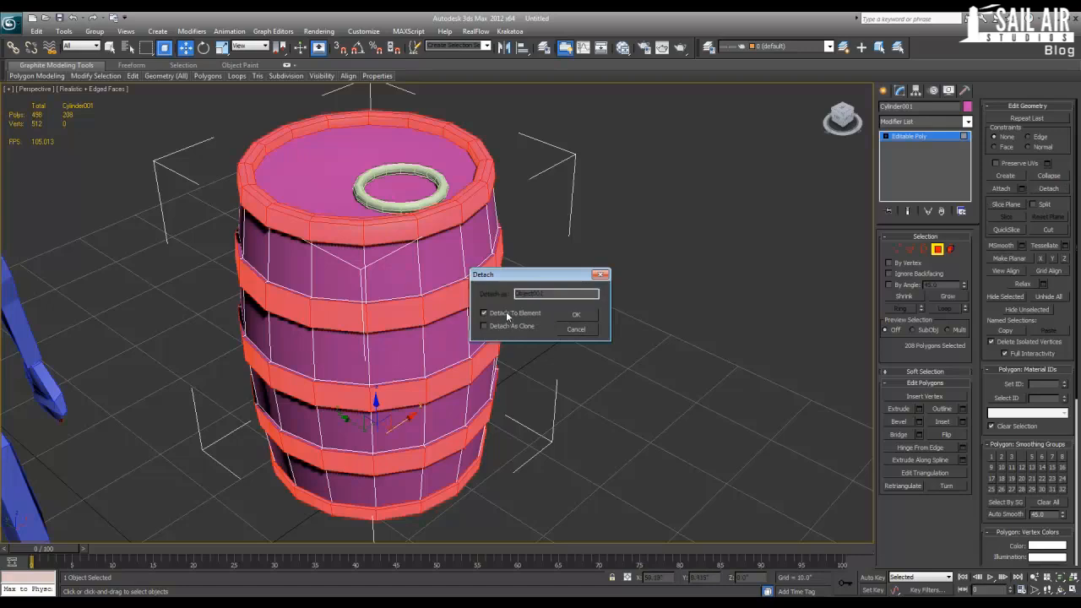
click(576, 315)
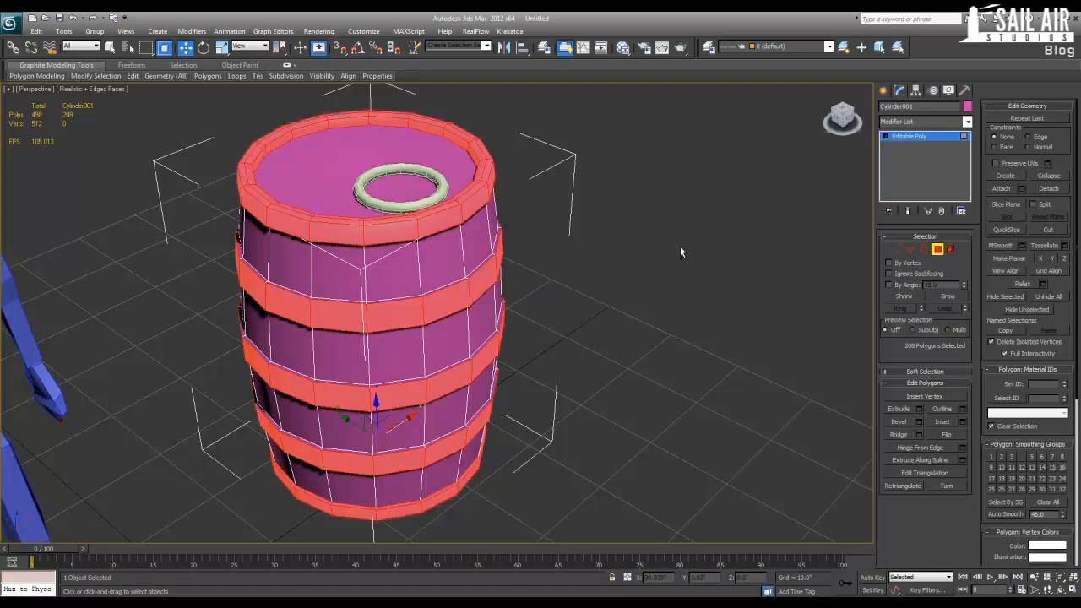
key(ctrl+z)
key(ctrl+z)
key(ctrl+y)
key(alt)
Clear the selection and select the polygon loop on top of the upper rim.
click(550, 224)
click(479, 193)
ctrl+click(470, 191)
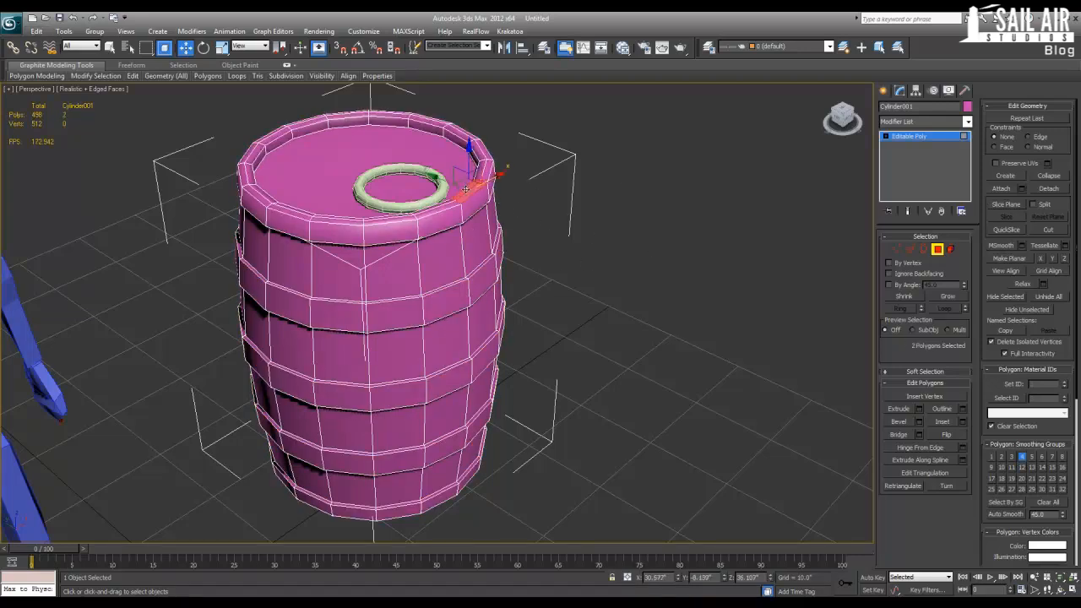
shift+click(489, 176)
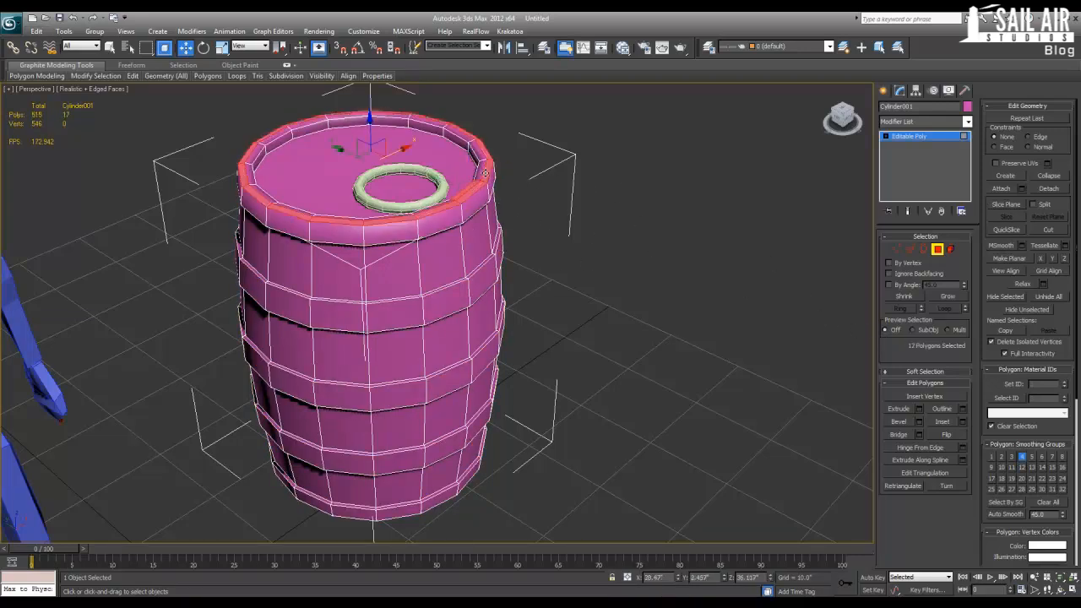
Add the remaining top and inner polygons of the barrel's upper rim to the selection, using the front view.
ctrl+click(476, 160)
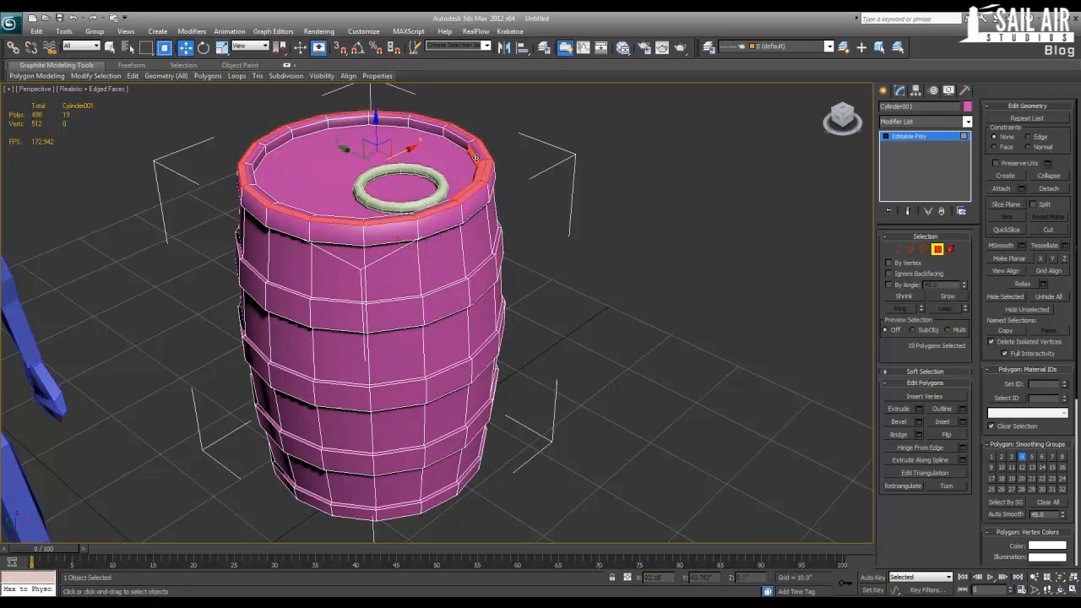
key(alt+w)
scroll(676, 169, up, 5)
middle_drag(671, 180, 507, 164)
drag(493, 161, 792, 201)
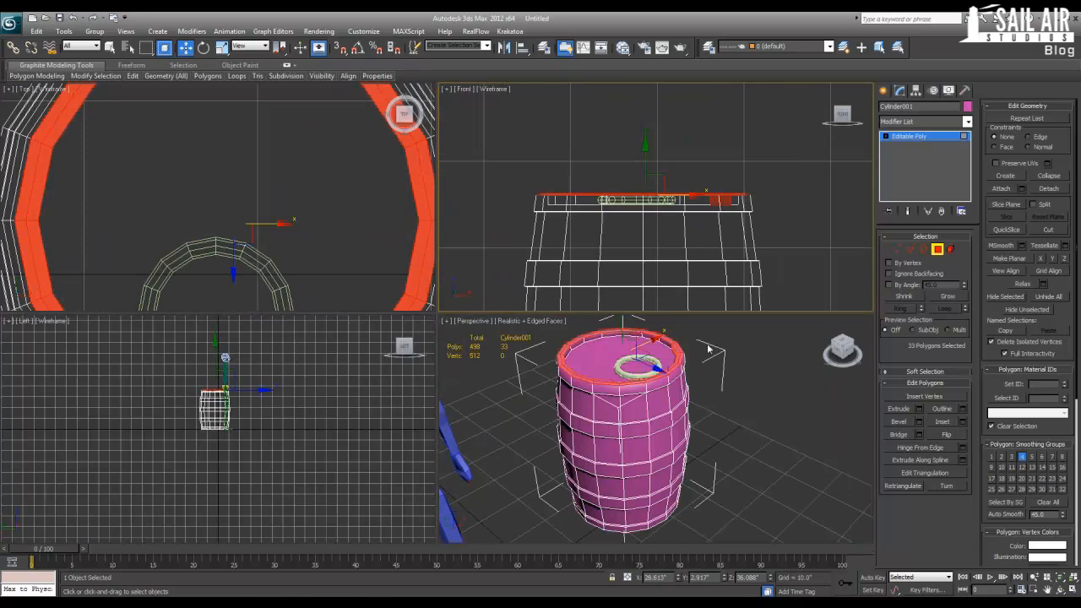
Add the full outer polygon loops of the barrel's three hoops to the selection.
key(alt+w)
scroll(466, 237, up, 2)
alt+middle_drag(465, 237, 457, 244)
ctrl+click(447, 280)
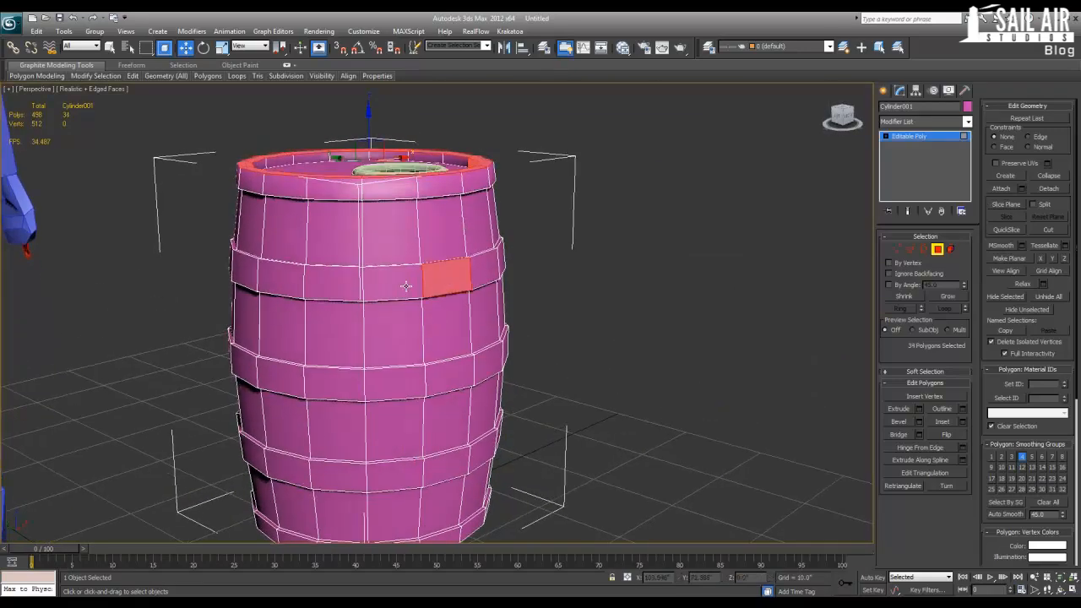
shift+click(408, 286)
ctrl+click(410, 379)
shift+click(443, 382)
ctrl+click(458, 461)
shift+click(402, 472)
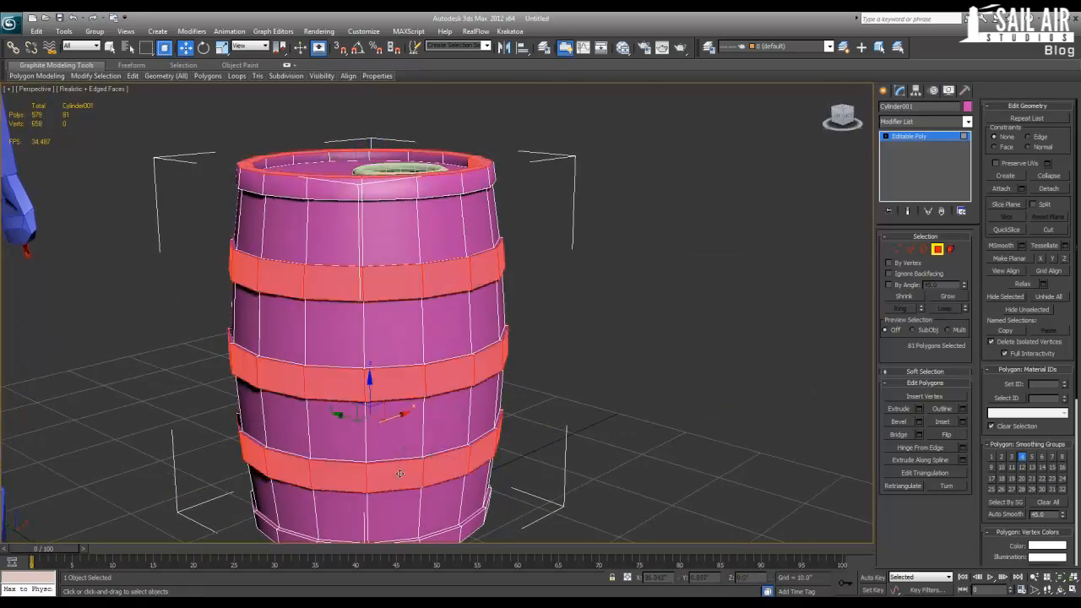
Add two adjacent edge polygons of the barrel's bottom rim to the selection.
alt+middle_drag(458, 499, 486, 335)
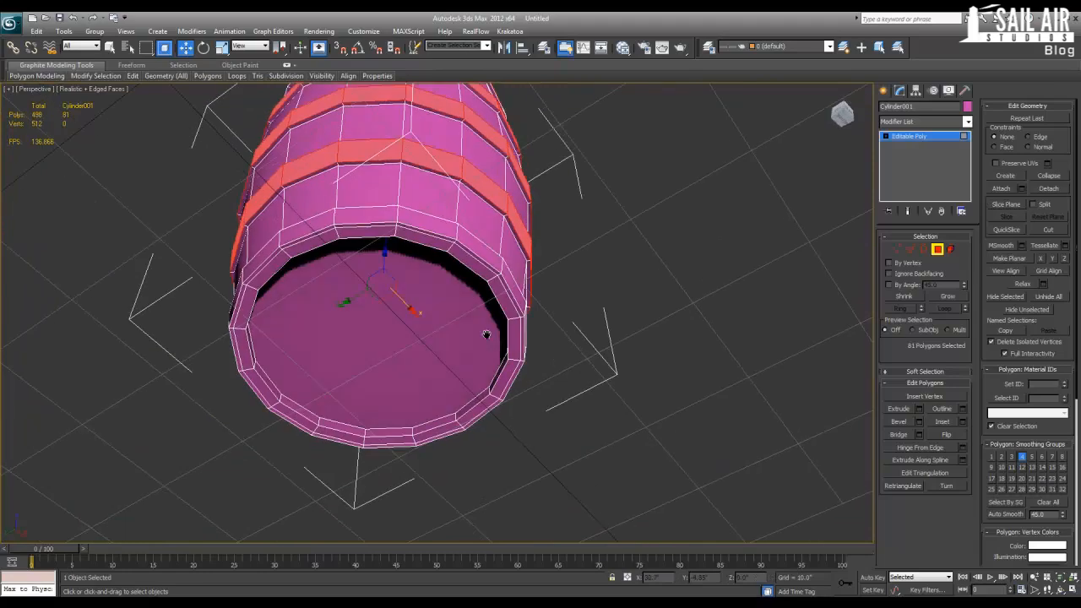
ctrl+click(457, 249)
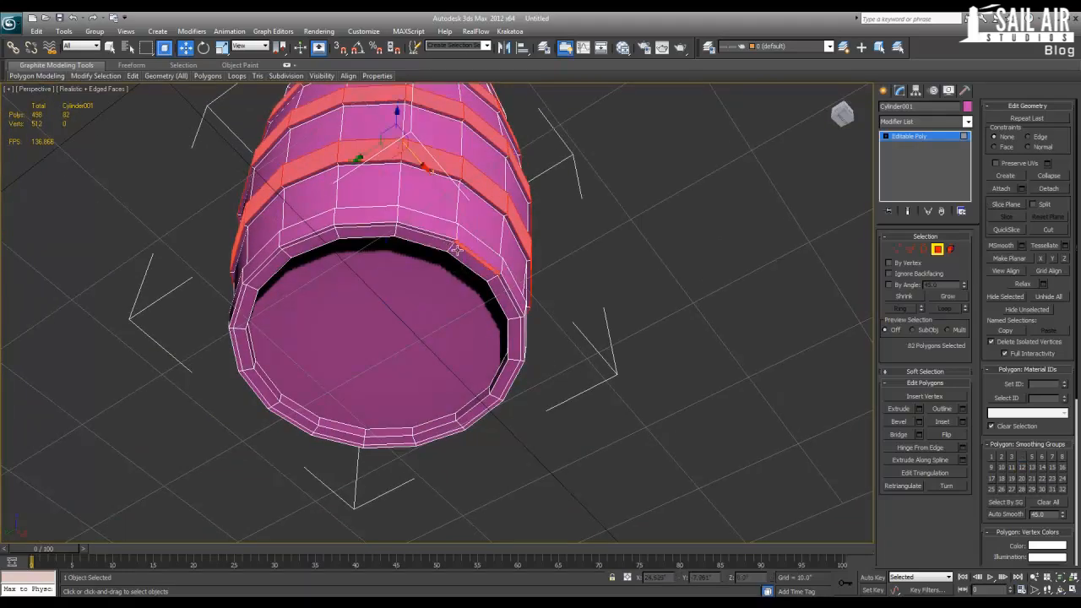
ctrl+click(457, 252)
alt+middle_drag(452, 253, 426, 373)
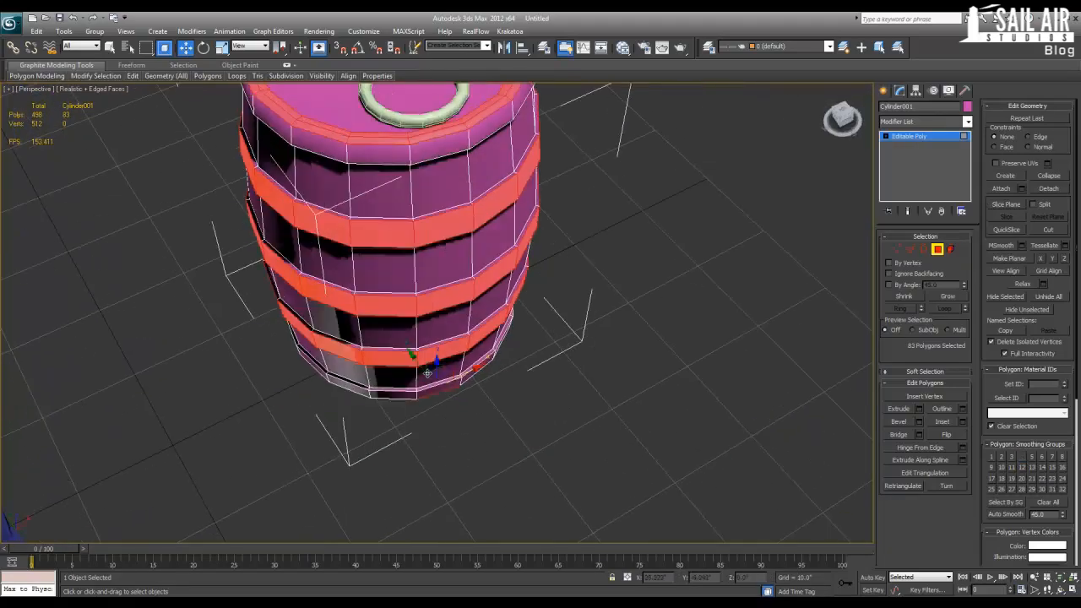
middle_drag(409, 237, 455, 278)
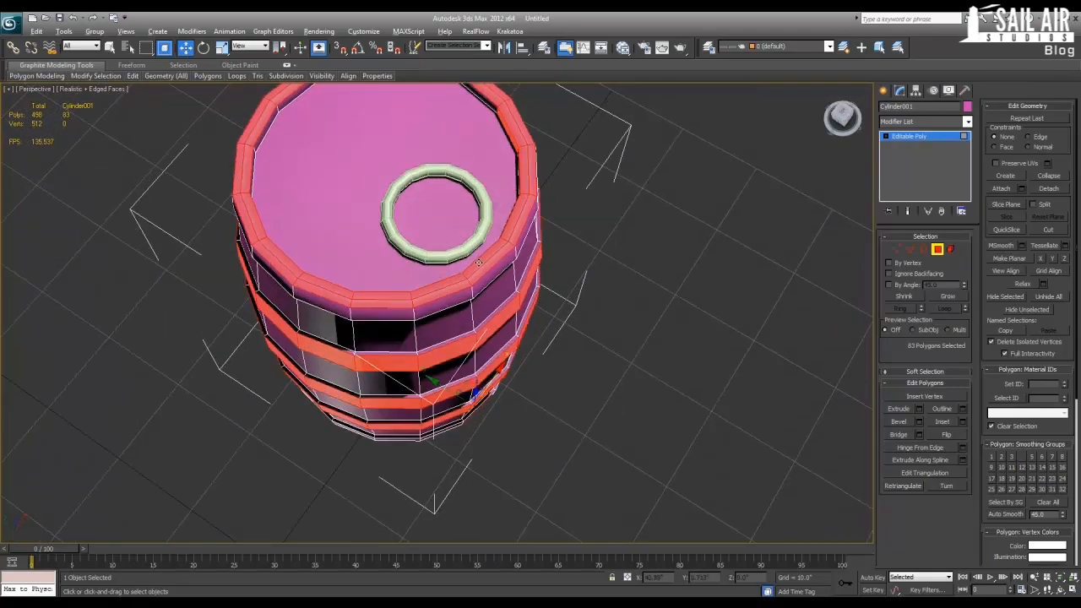
click(668, 234)
click(490, 268)
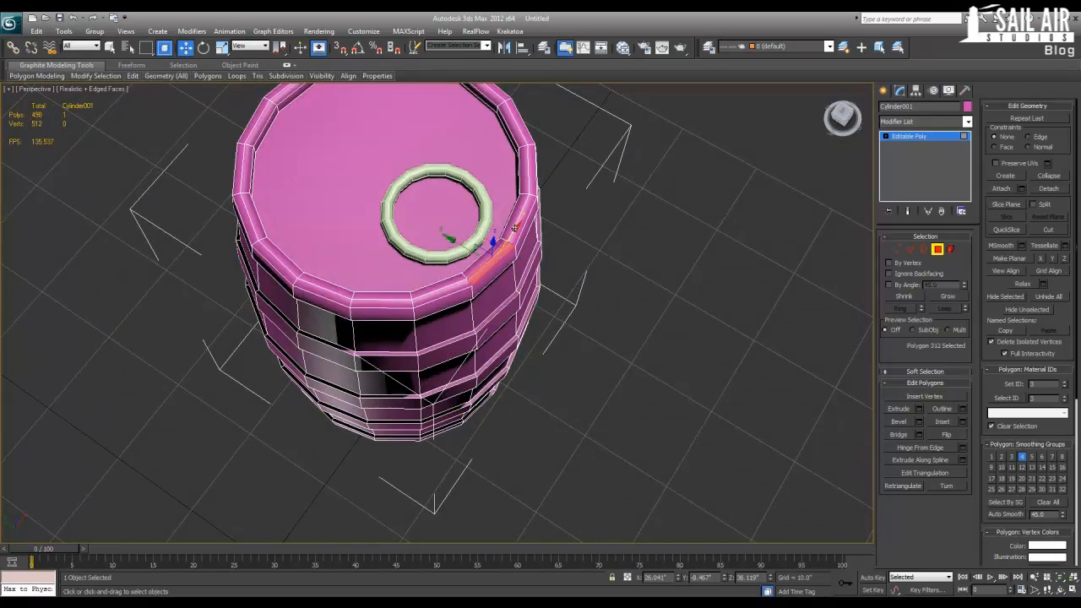
shift+click(518, 228)
alt+middle_drag(507, 268, 465, 280)
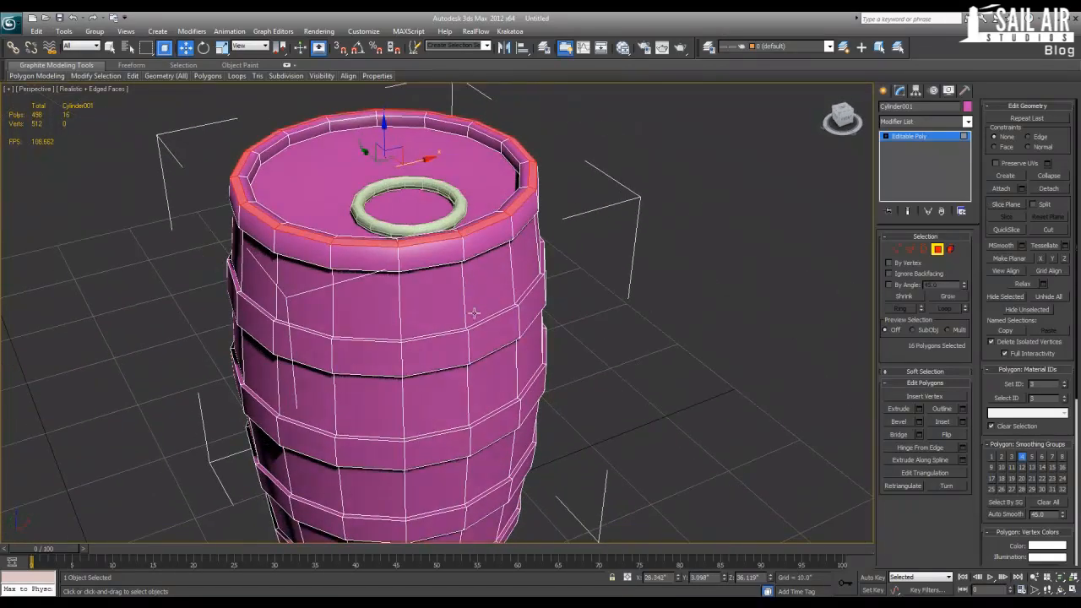
alt+middle_drag(466, 326, 454, 284)
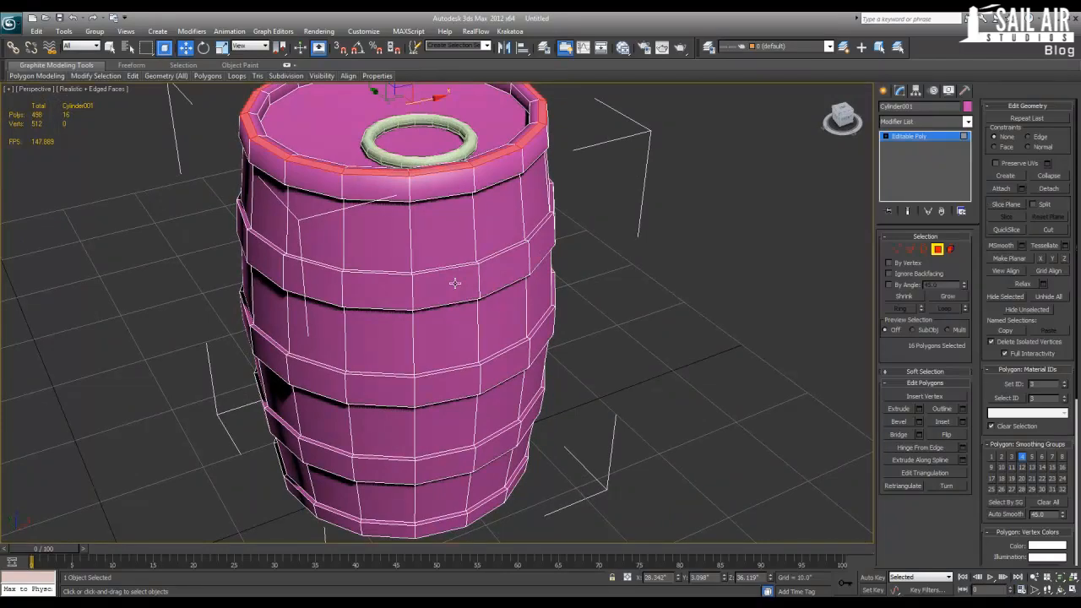
key(ctrl+z)
key(ctrl+z)
key(ctrl+z)
Add the outer side polygons of the upper rim to the selection one by one, all around the barrel.
alt+middle_drag(456, 231, 480, 245)
ctrl+click(457, 238)
ctrl+click(425, 242)
ctrl+click(354, 245)
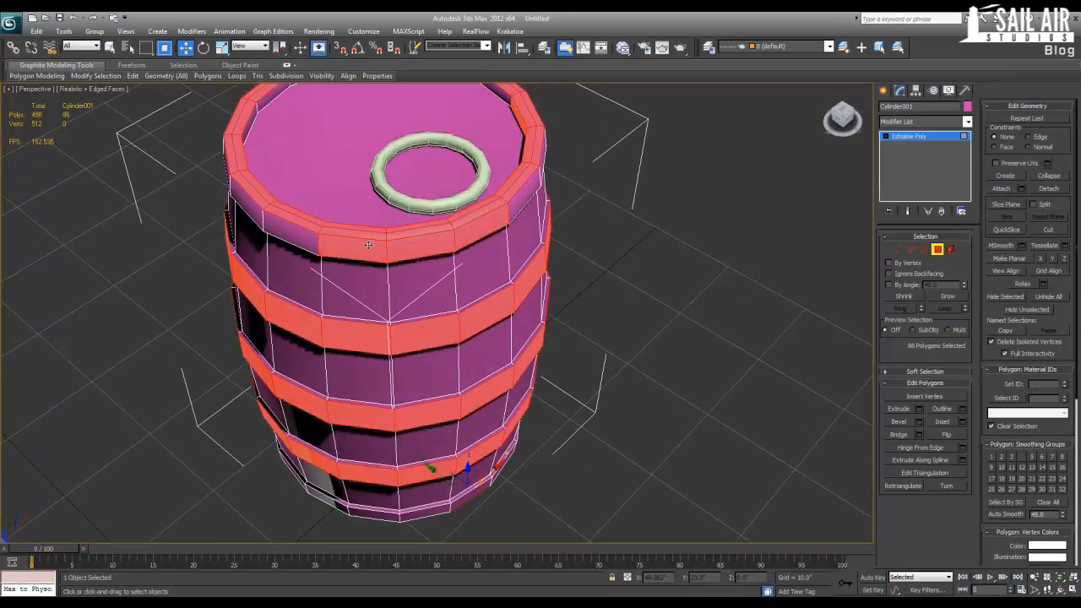
ctrl+click(291, 232)
ctrl+click(523, 191)
alt+middle_drag(557, 208, 463, 206)
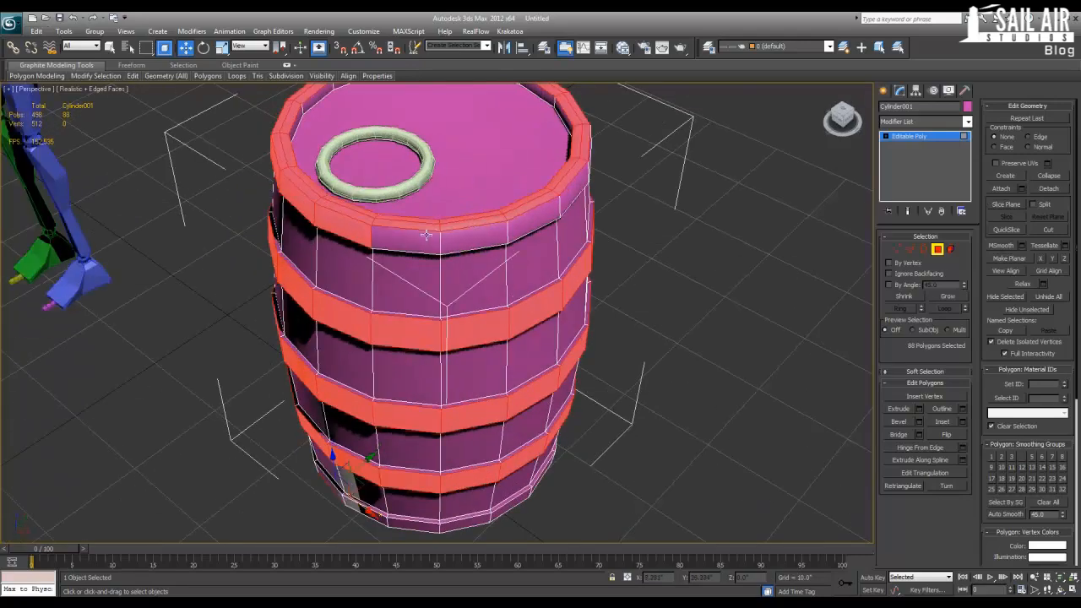
ctrl+click(406, 241)
ctrl+click(474, 239)
ctrl+click(534, 220)
ctrl+click(575, 191)
alt+middle_drag(615, 214, 514, 209)
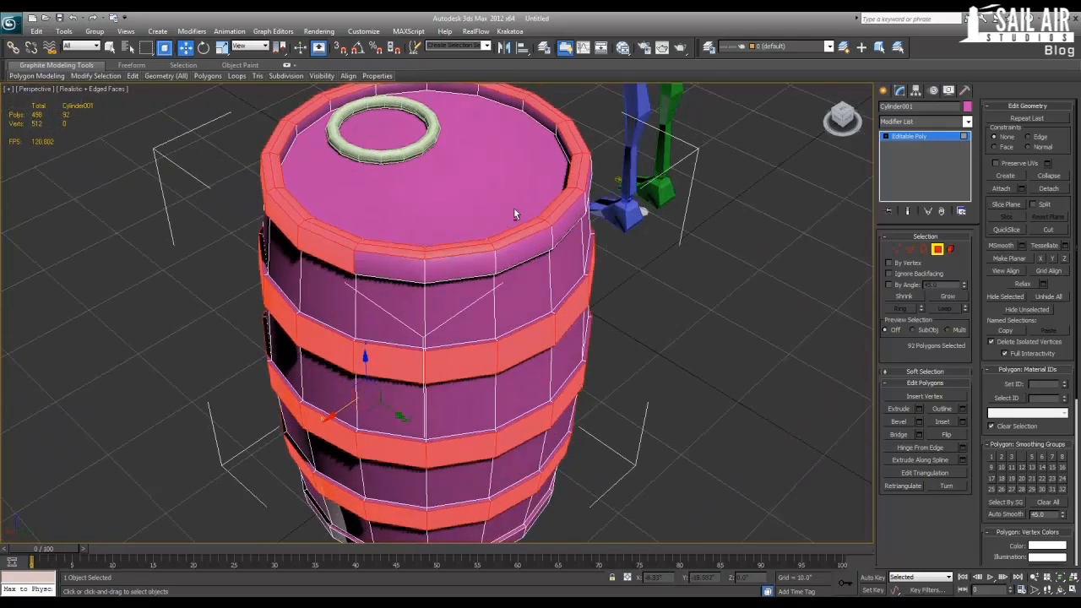
ctrl+click(389, 268)
ctrl+click(461, 267)
ctrl+click(525, 252)
ctrl+click(561, 230)
alt+middle_drag(647, 227, 500, 238)
ctrl+click(455, 257)
ctrl+click(418, 273)
ctrl+click(355, 285)
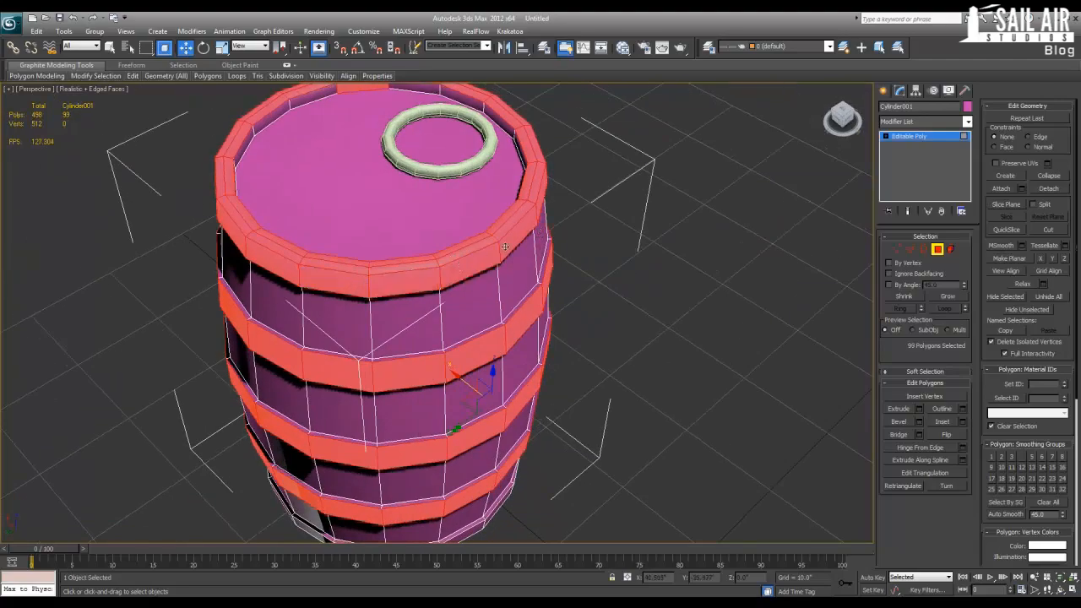
alt+click(365, 87)
Add the outer side and underside polygon loops of the barrel's bottom rim to the selection.
alt+middle_drag(365, 87, 443, 298)
ctrl+click(358, 249)
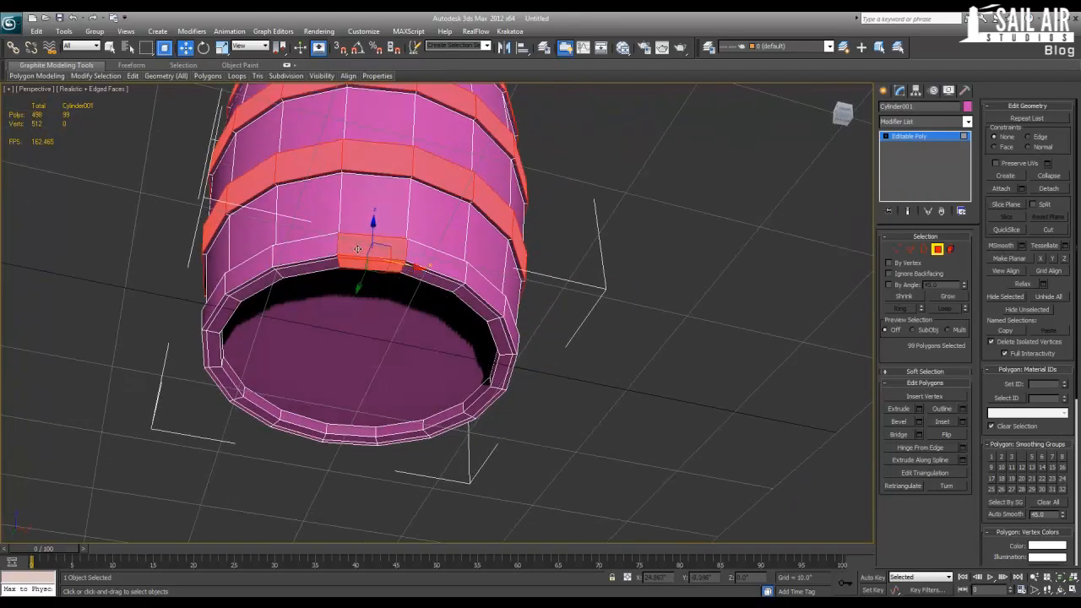
shift+click(435, 277)
shift+click(432, 263)
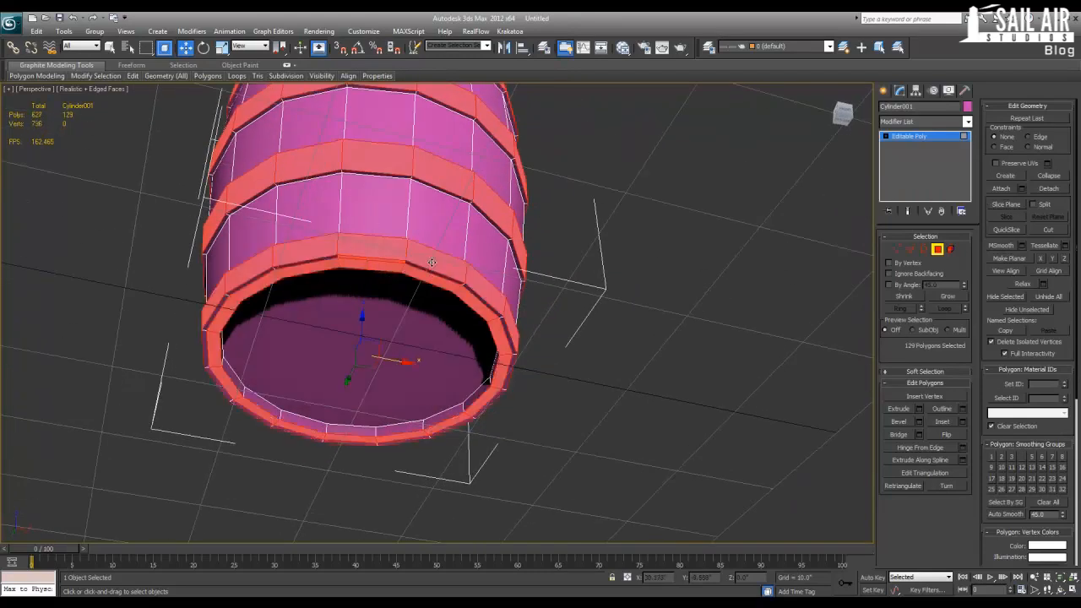
ctrl+click(425, 271)
Add the remaining polygons along the barrel's bottom rim to the selection with a region in the front view.
key(alt+w)
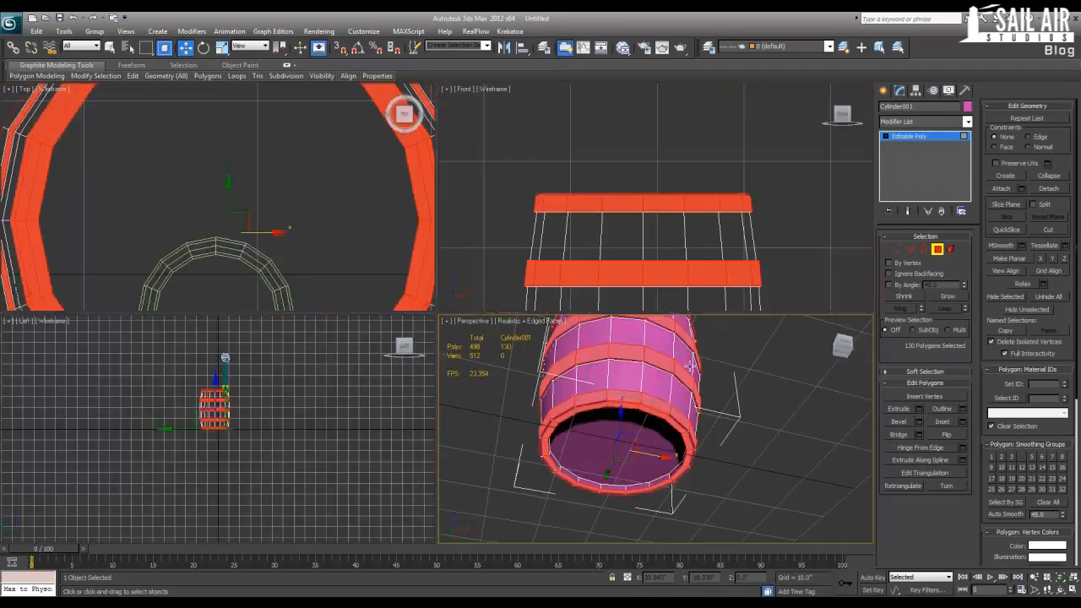
scroll(677, 110, down, 5)
middle_drag(724, 280, 767, 221)
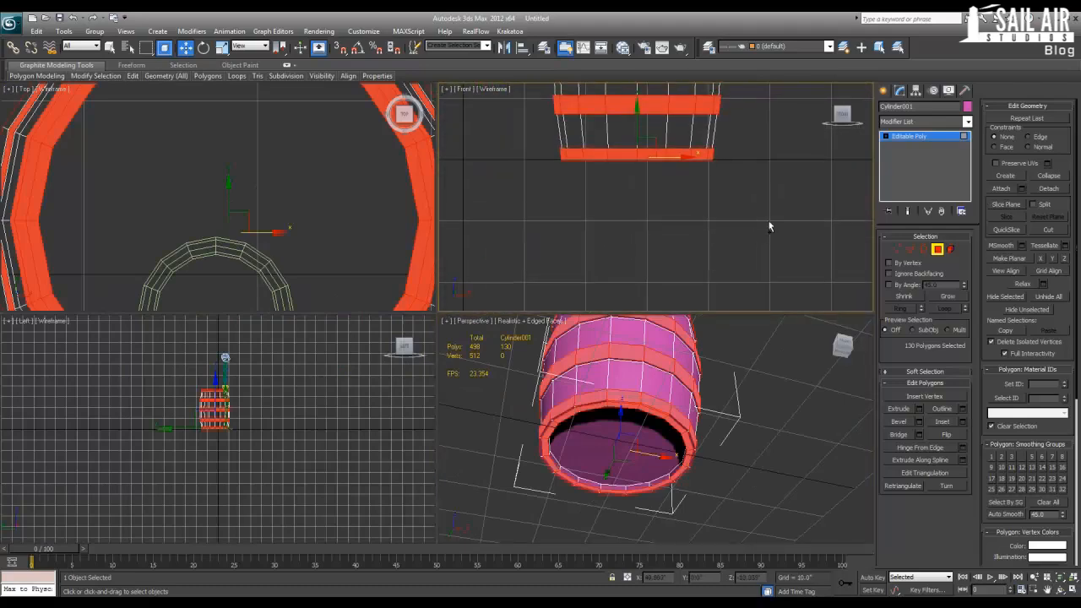
ctrl+drag(770, 213, 543, 156)
Grow the polygon selection once around the selected rims and hoops.
middle_drag(664, 425, 654, 465)
key(alt+w)
alt+middle_drag(592, 295, 582, 384)
click(945, 297)
Detach the selected rim and hoop polygons to an element.
alt+middle_drag(583, 291, 669, 303)
click(1047, 187)
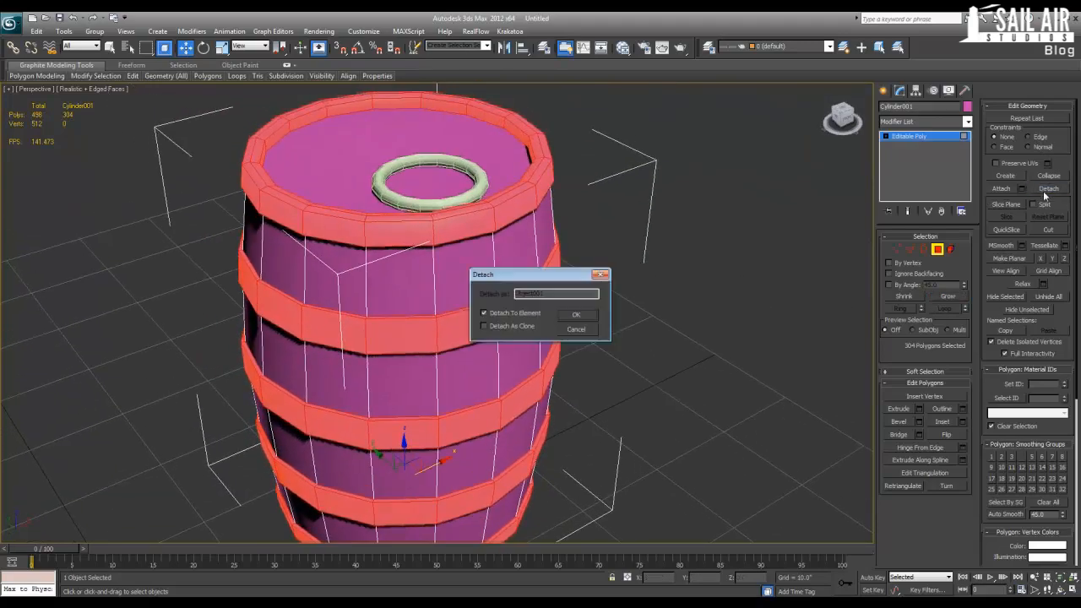
click(575, 316)
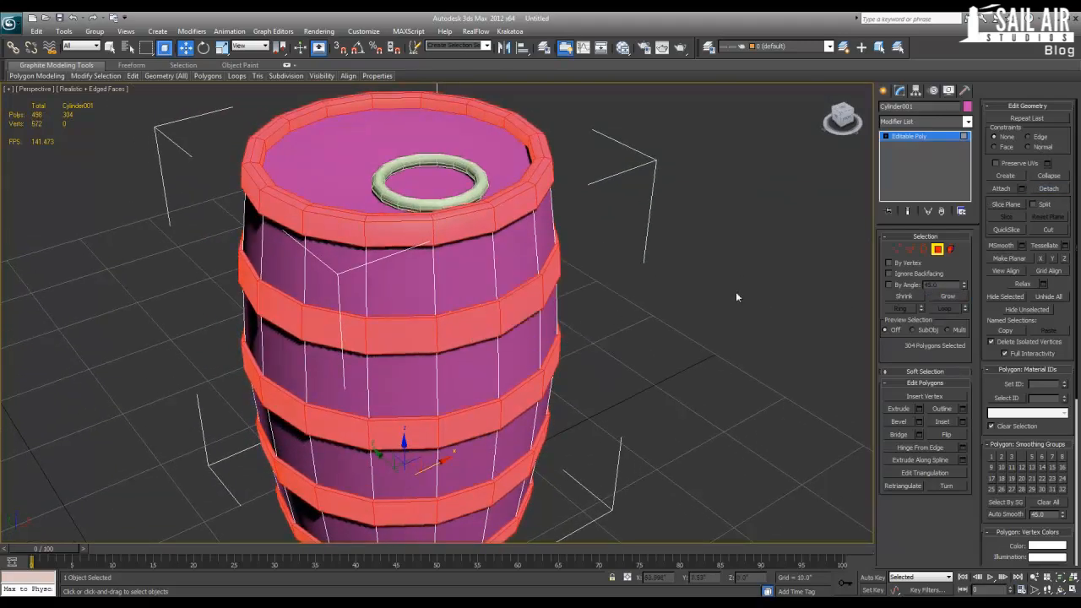
Switch the barrel to element level and select wood sections and hoops individually to examine which parts are separate elements.
click(917, 137)
click(950, 250)
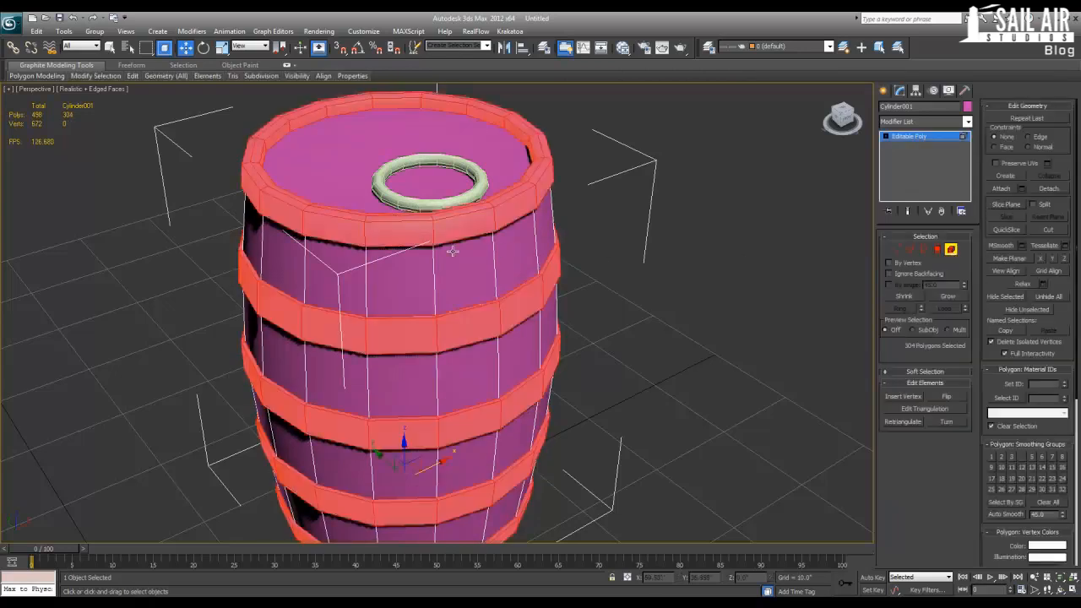
click(461, 271)
click(506, 364)
click(522, 458)
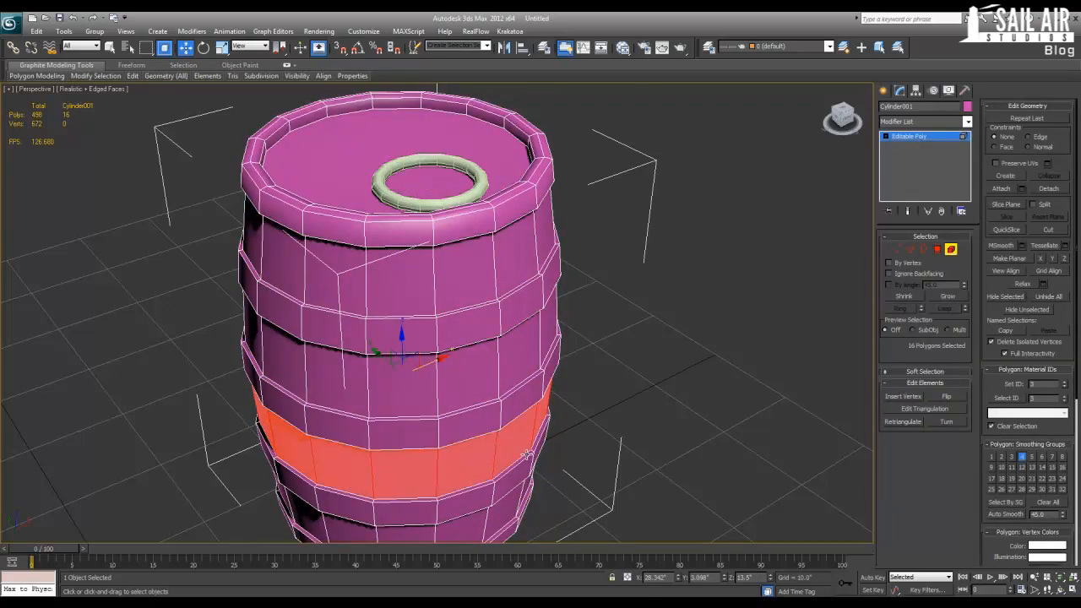
middle_drag(524, 457, 543, 332)
click(492, 418)
click(457, 346)
click(456, 253)
click(451, 156)
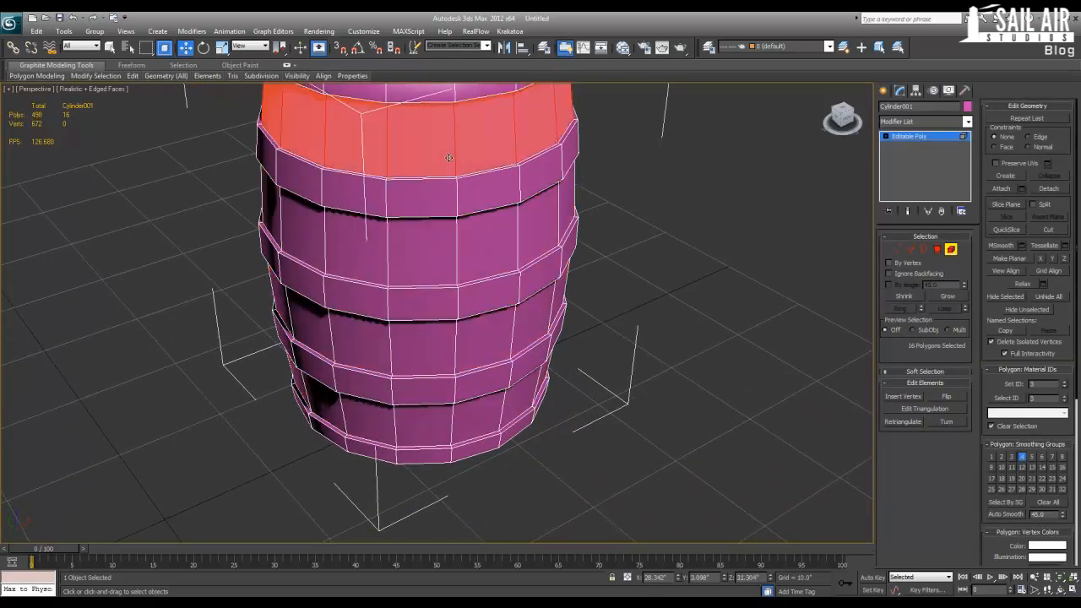
middle_drag(456, 137, 481, 210)
click(489, 243)
click(510, 376)
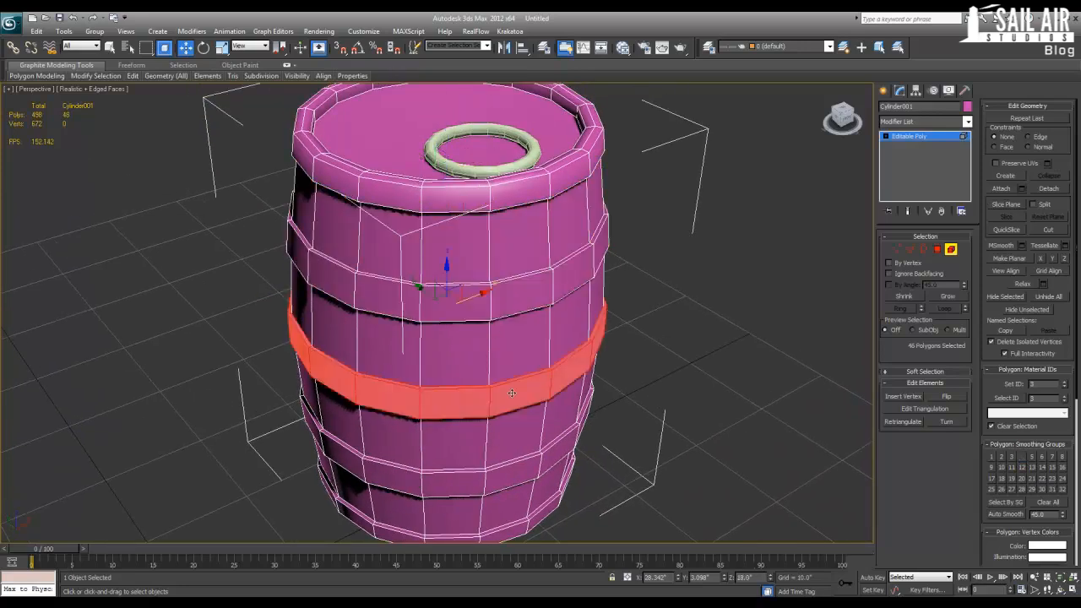
click(513, 455)
click(523, 519)
click(515, 504)
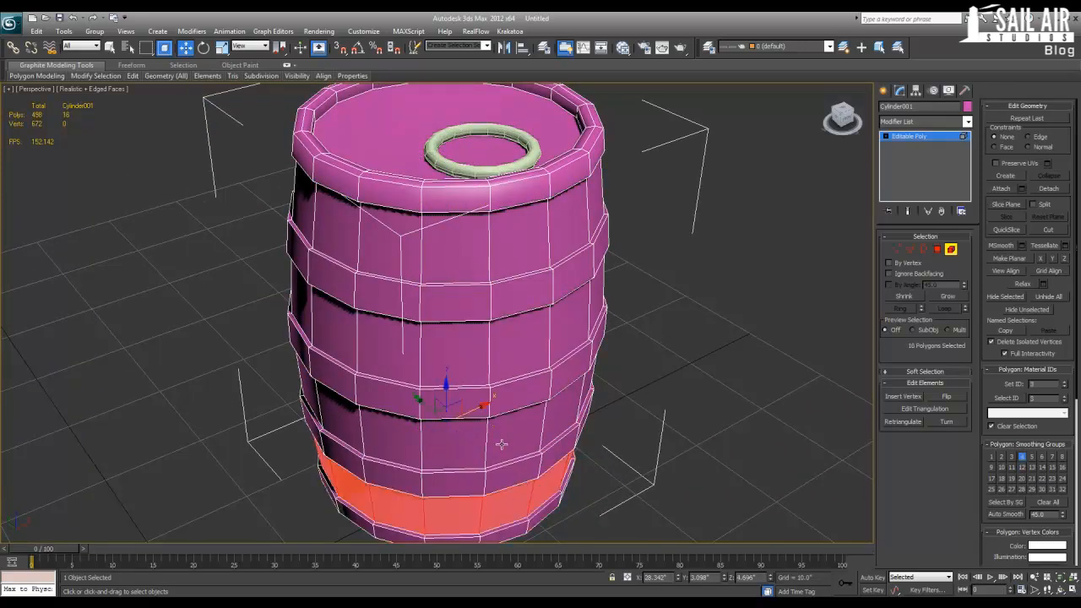
scroll(661, 295, down, 5)
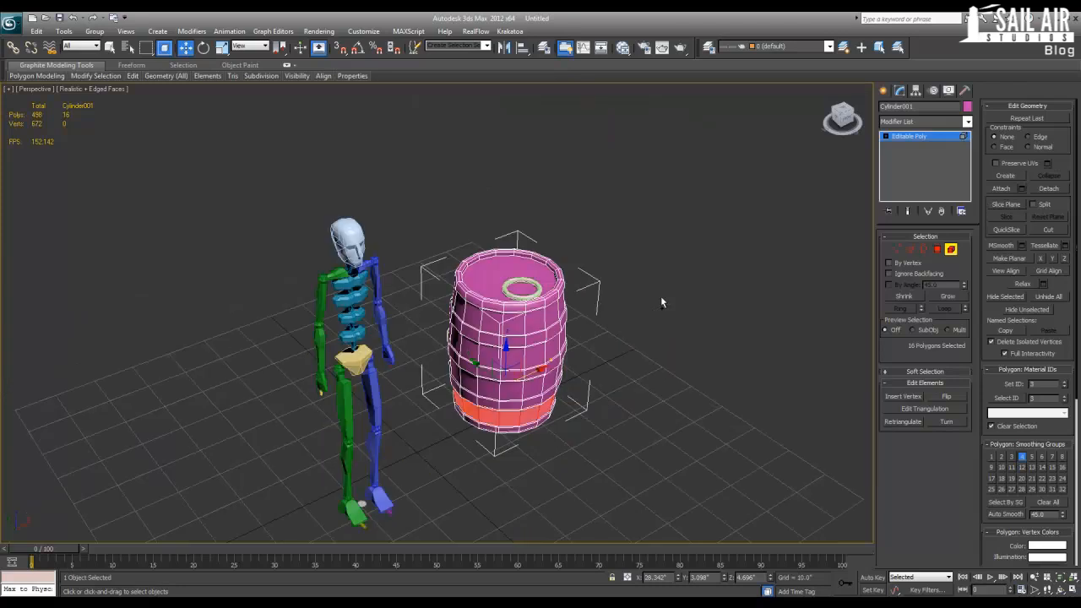
Check the barrel's elements again by selecting the wood sections, hoops and top rim one after another.
scroll(529, 287, up, 4)
click(477, 332)
click(476, 387)
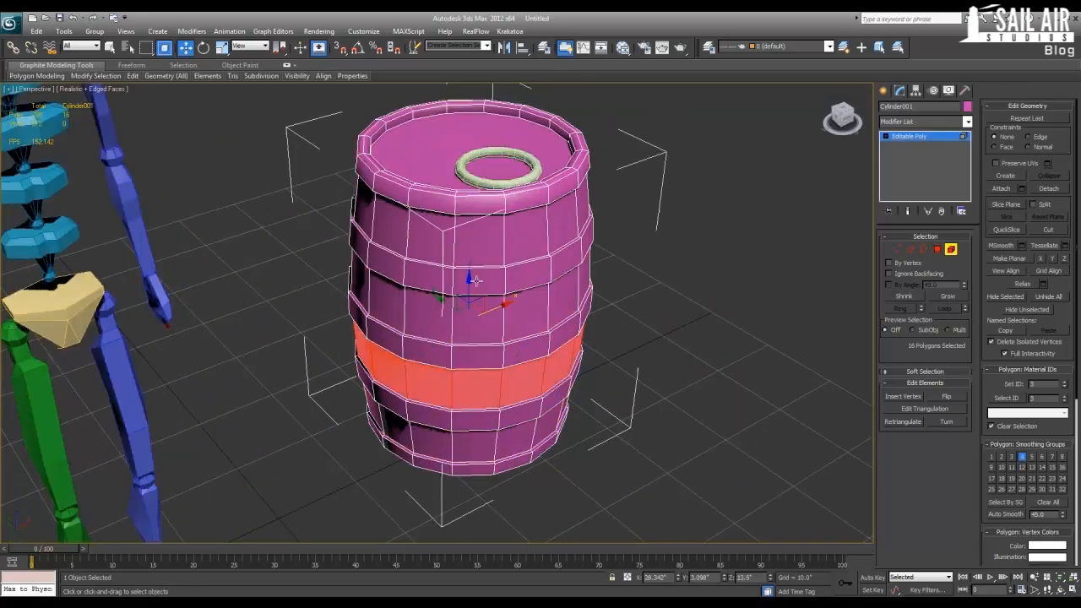
click(476, 250)
click(454, 143)
click(446, 215)
click(473, 298)
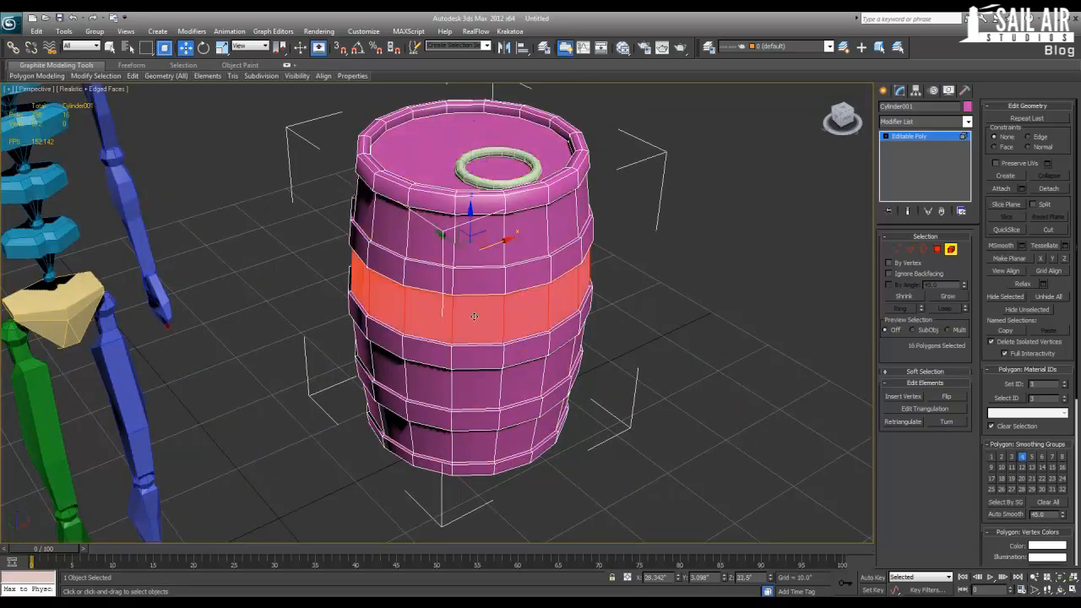
click(471, 242)
click(474, 315)
click(488, 389)
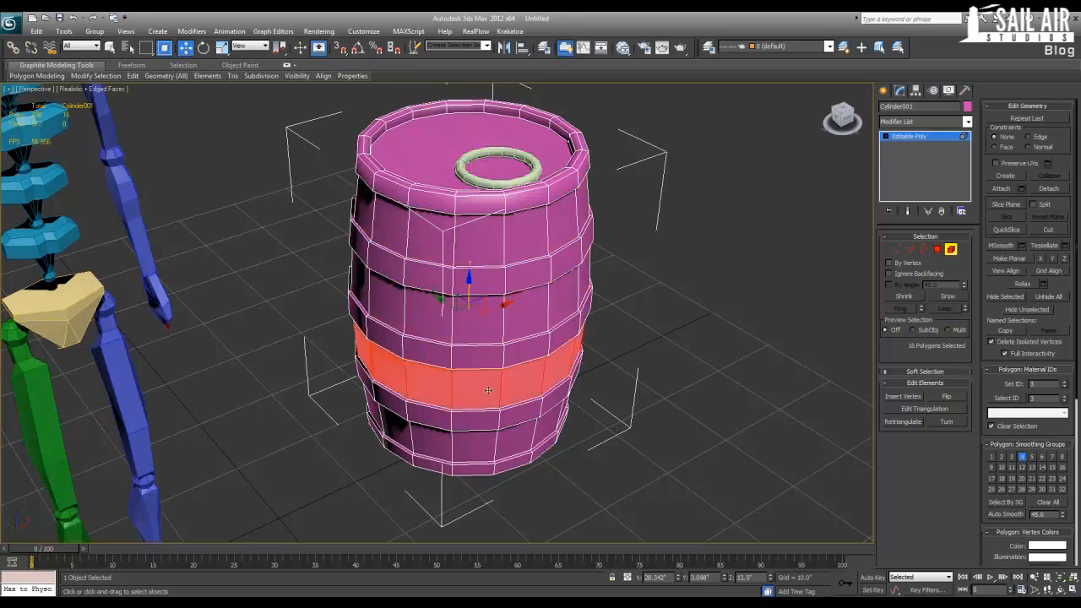
click(489, 438)
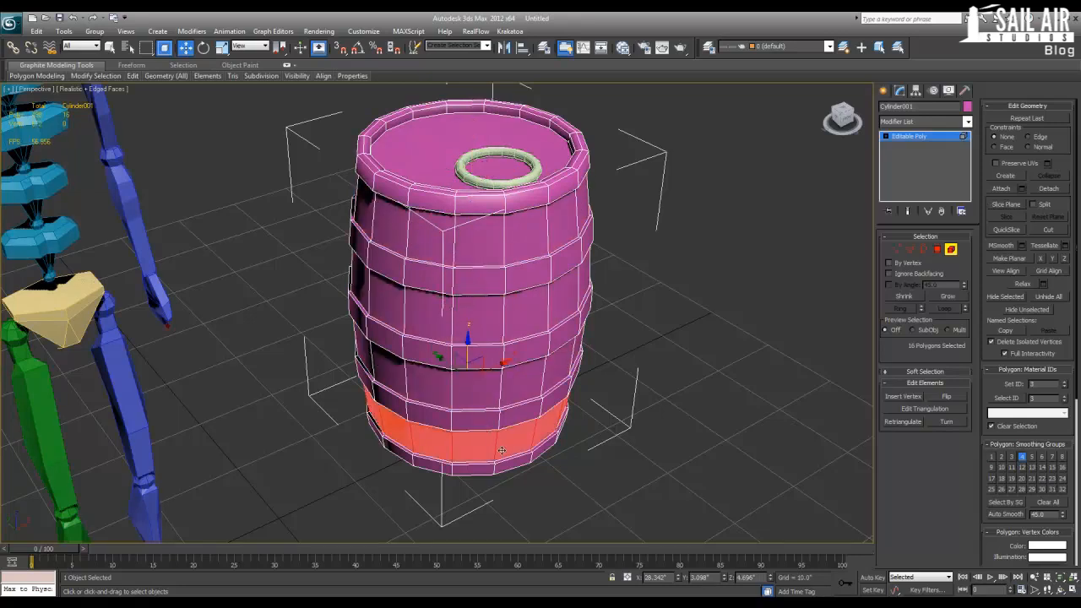
click(477, 385)
click(483, 328)
click(470, 246)
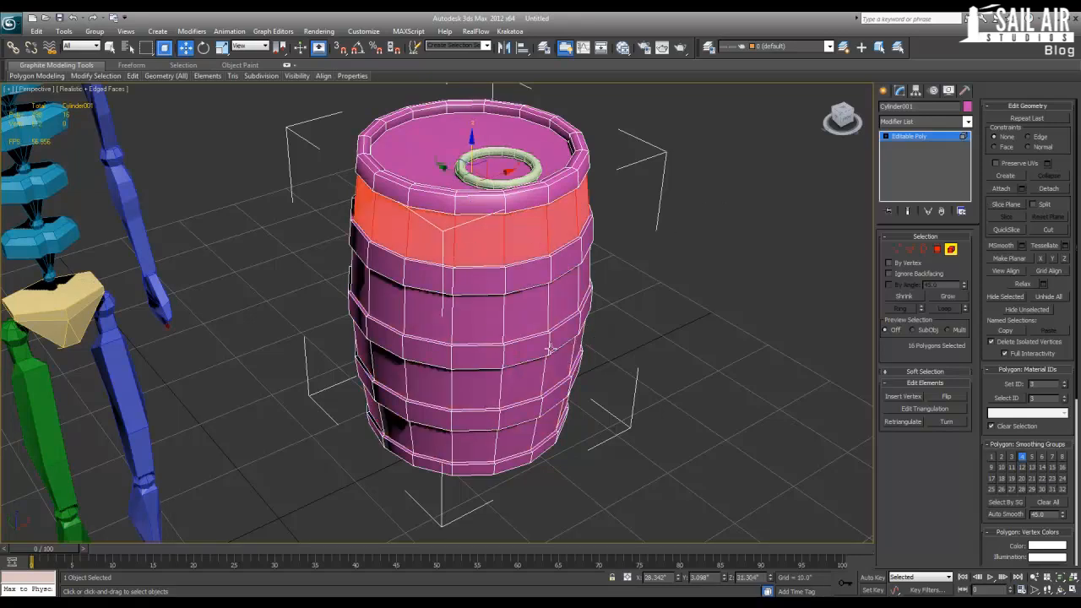
click(485, 421)
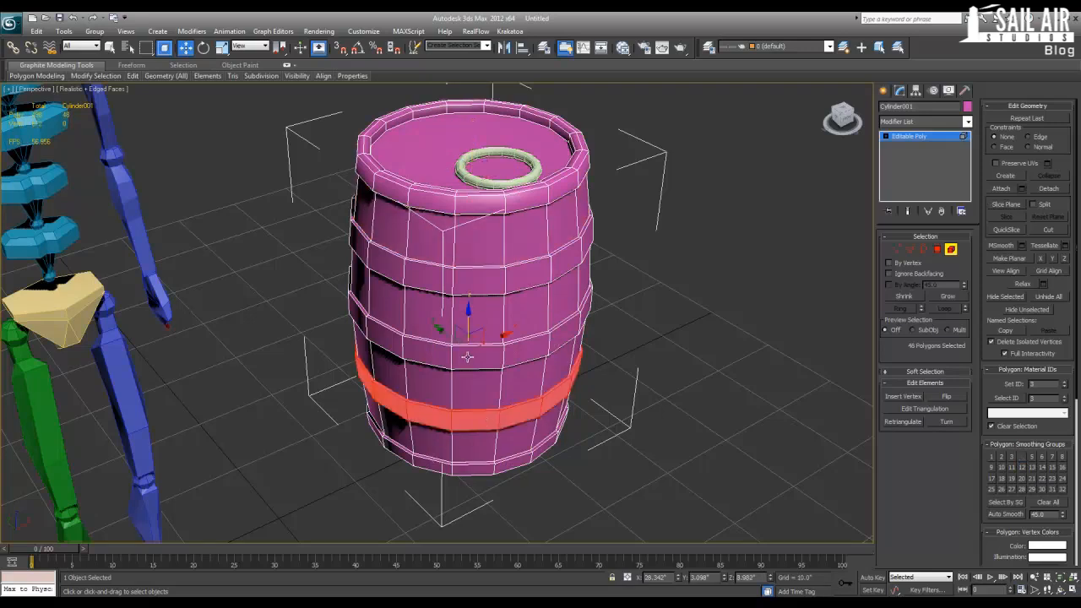
click(469, 357)
click(481, 281)
click(479, 208)
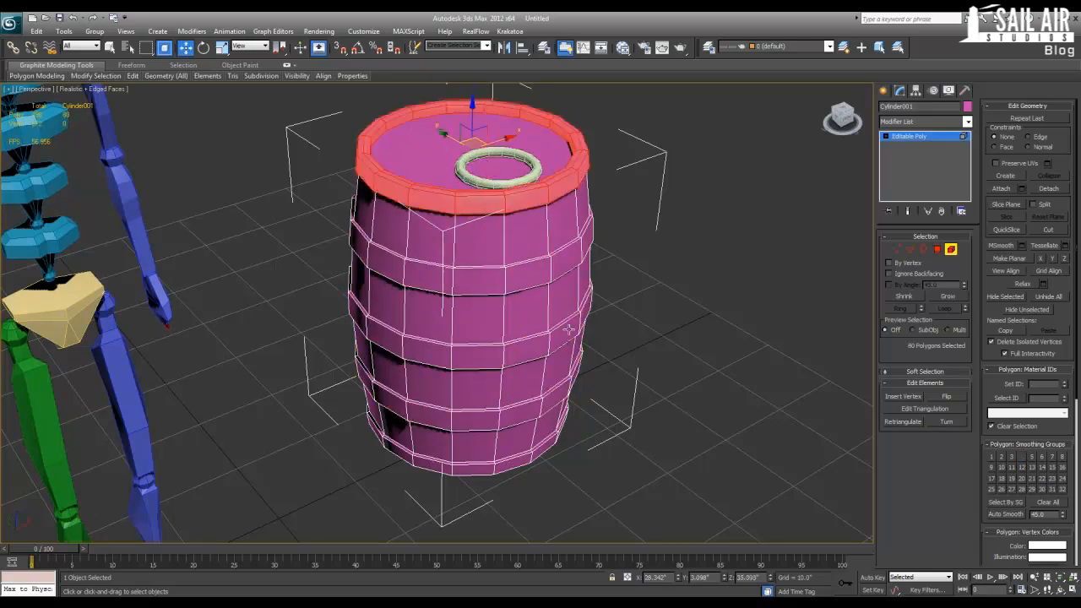
Exit and re-enter the barrel's element level and select the upper hoop.
alt+middle_drag(569, 330, 569, 345)
click(911, 137)
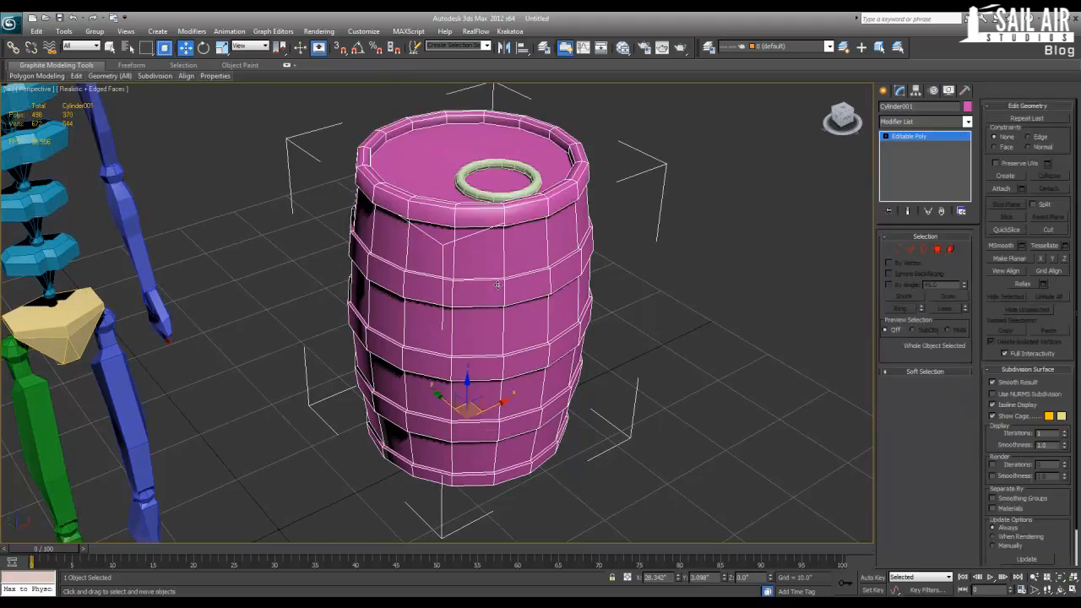
click(950, 250)
click(476, 295)
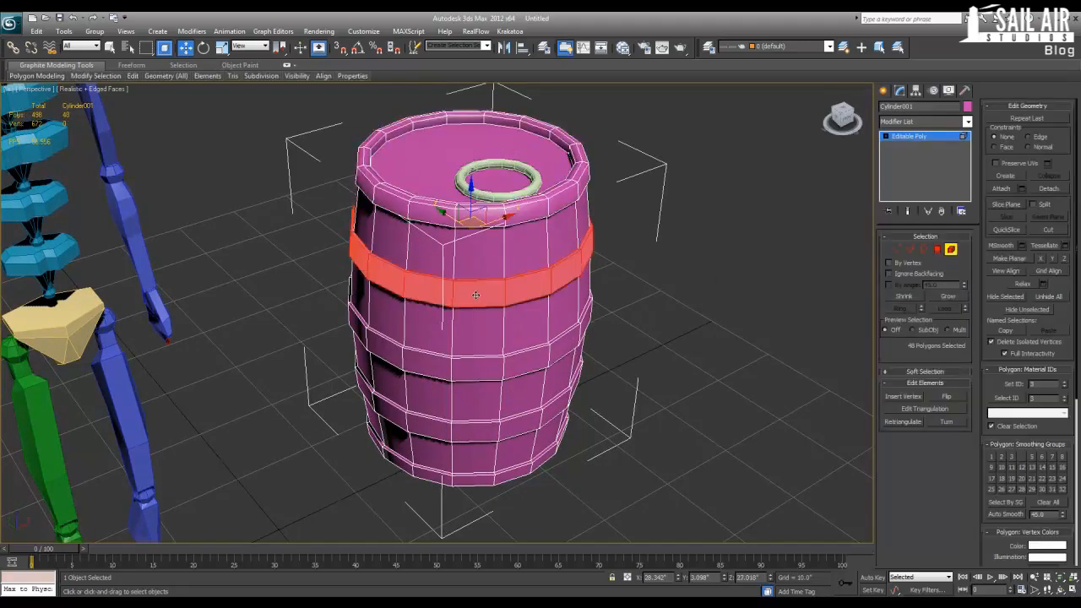
Undo the recent selection changes on the barrel and clear the element selection.
key(ctrl+z)
key(ctrl+z)
key(ctrl+z)
key(ctrl+z)
key(ctrl+z)
key(ctrl+z)
key(ctrl+z)
key(ctrl+z)
key(ctrl+z)
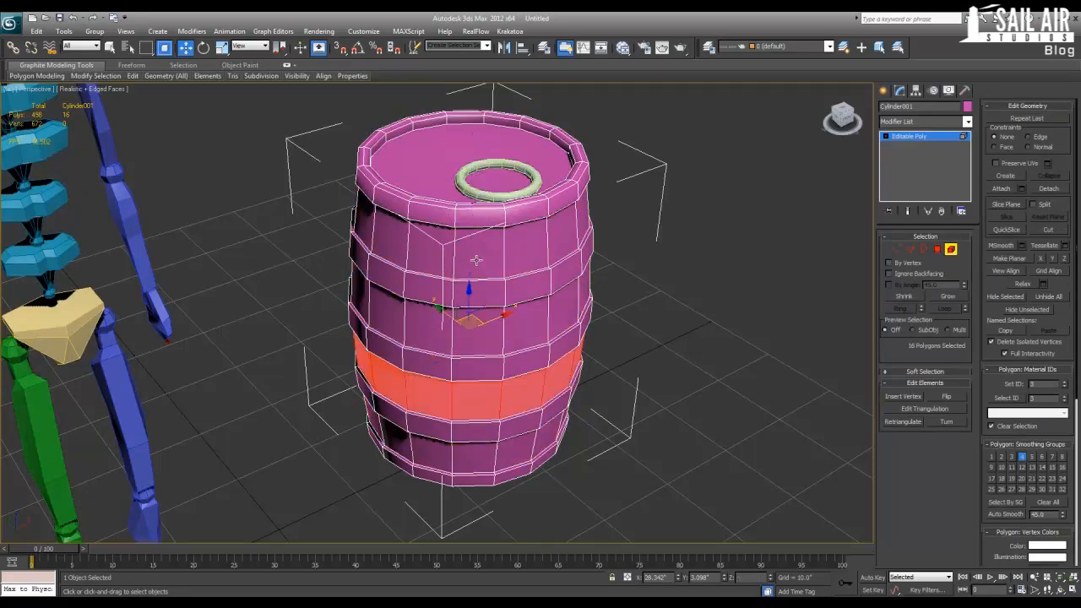
key(ctrl+z)
key(ctrl+z)
key(ctrl+z)
key(ctrl+z)
key(ctrl+z)
click(679, 284)
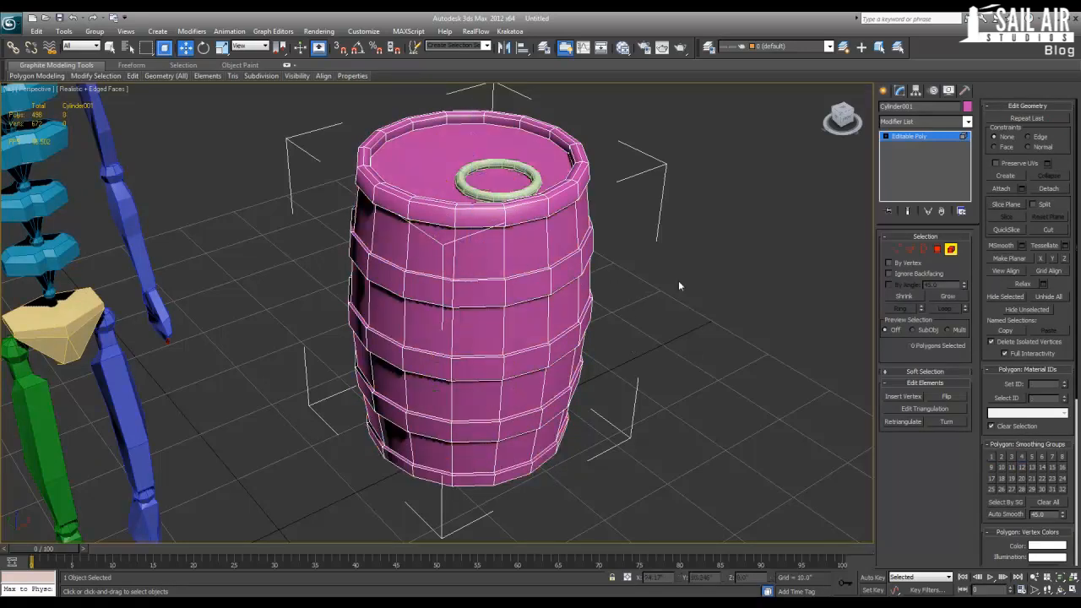
Reselect the whole barrel, return to element level and check its wood sections and hoops individually.
click(930, 137)
click(706, 246)
click(539, 281)
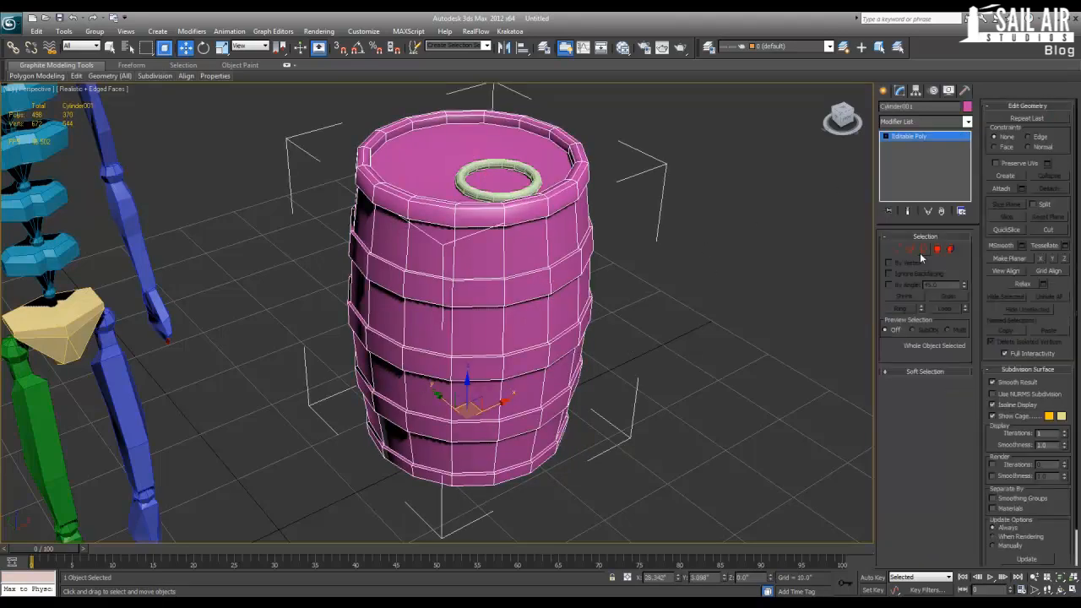
click(950, 249)
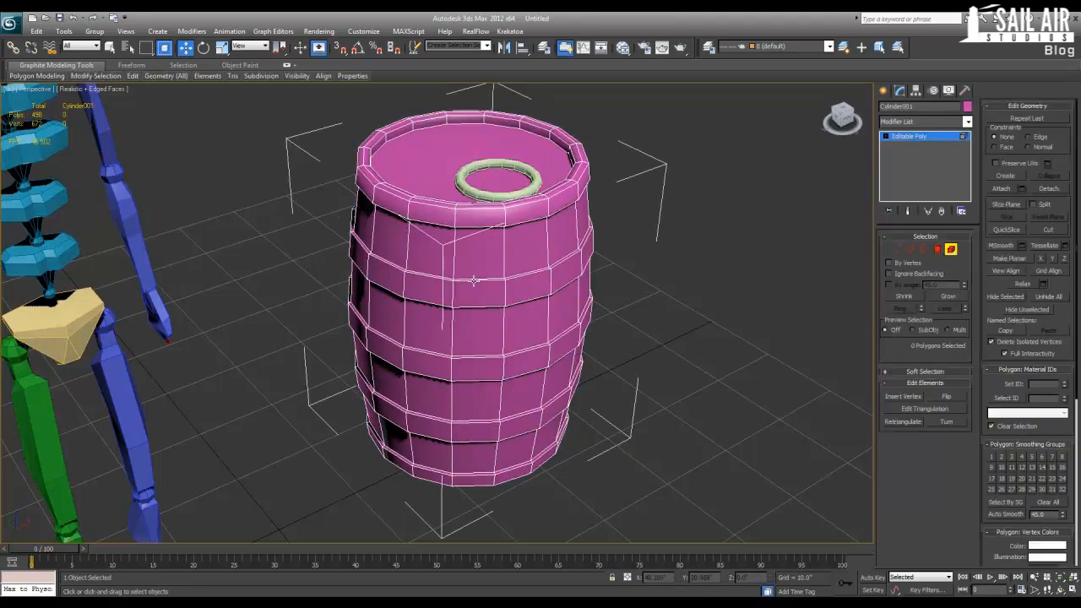
click(494, 374)
click(490, 198)
click(483, 252)
click(496, 325)
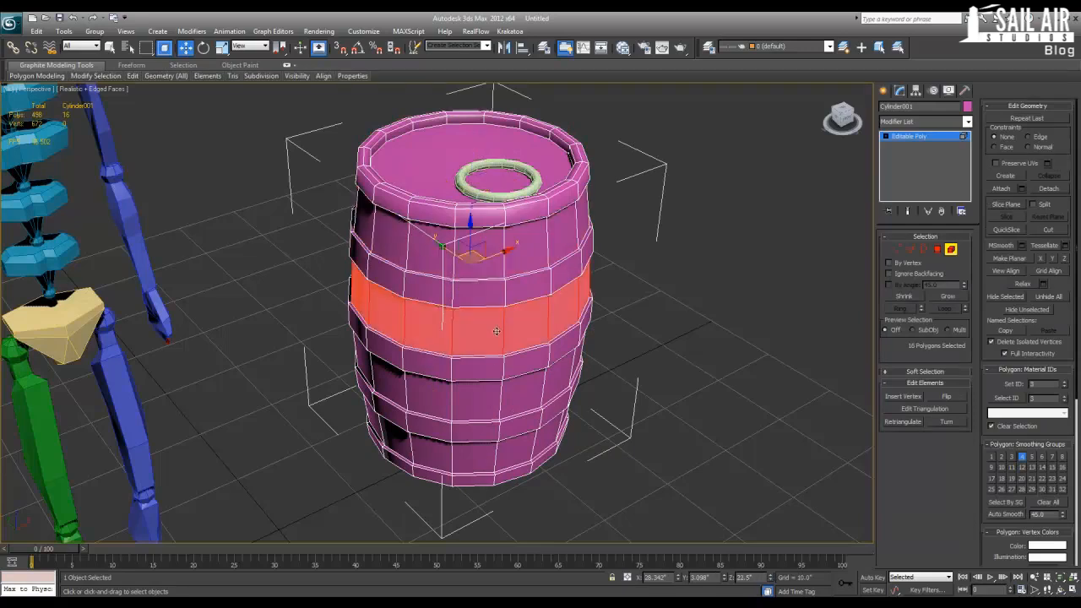
click(496, 391)
click(484, 456)
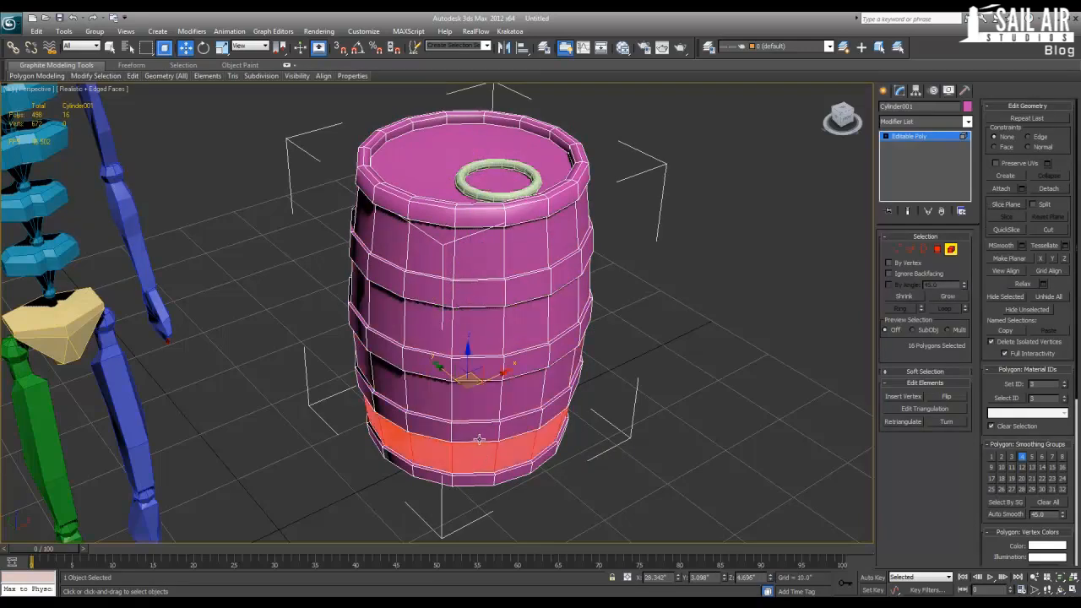
Select all the barrel's hoops, including the top and bottom rims, and detach them as a separate object with Detach To Element off.
click(495, 478)
ctrl+click(485, 380)
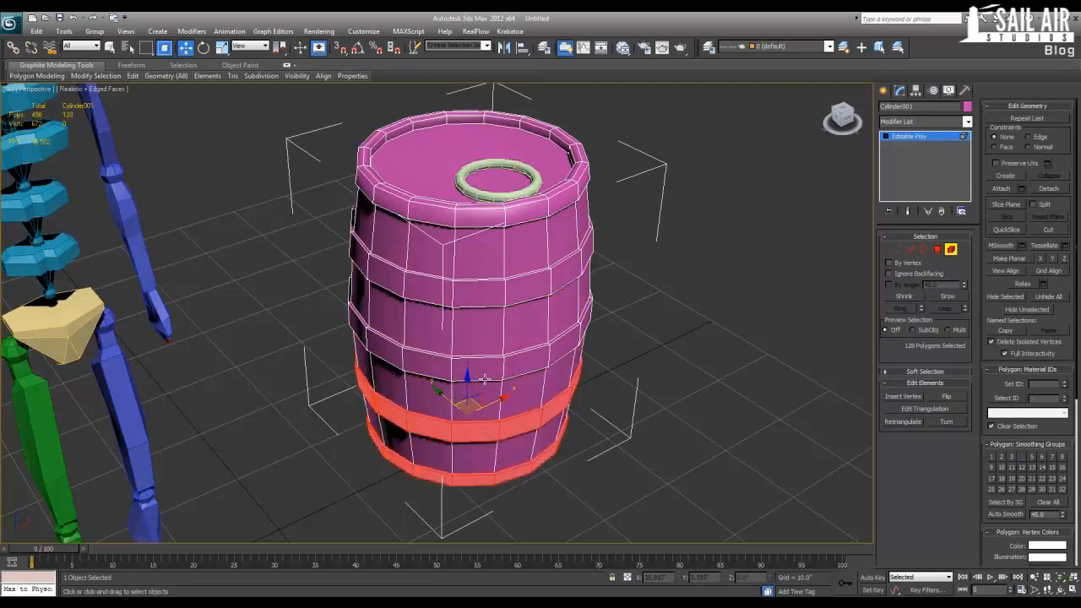
ctrl+click(486, 321)
ctrl+click(486, 262)
ctrl+click(495, 221)
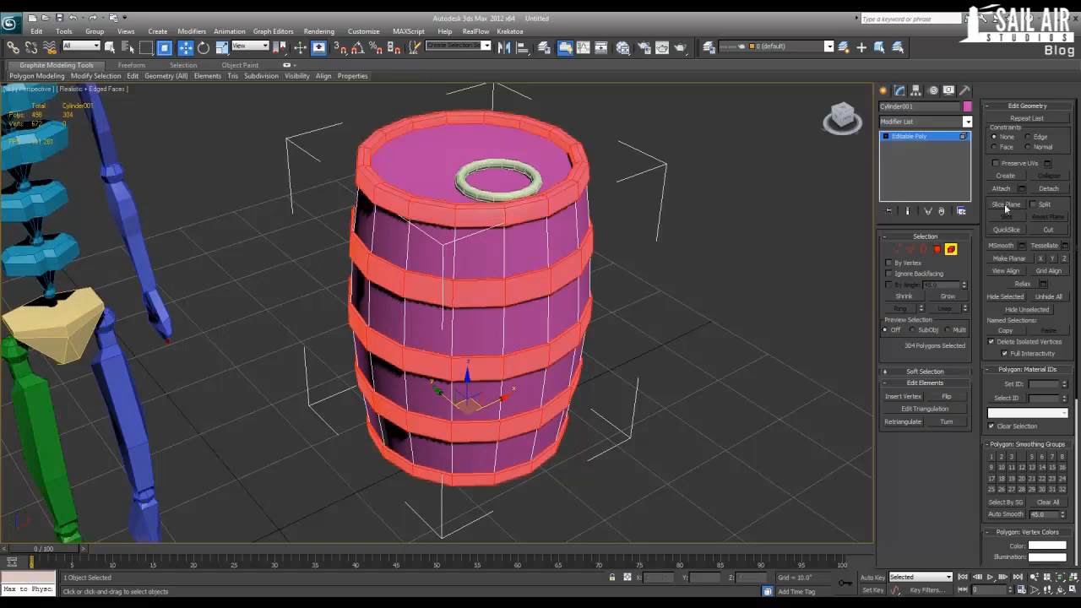
click(1044, 190)
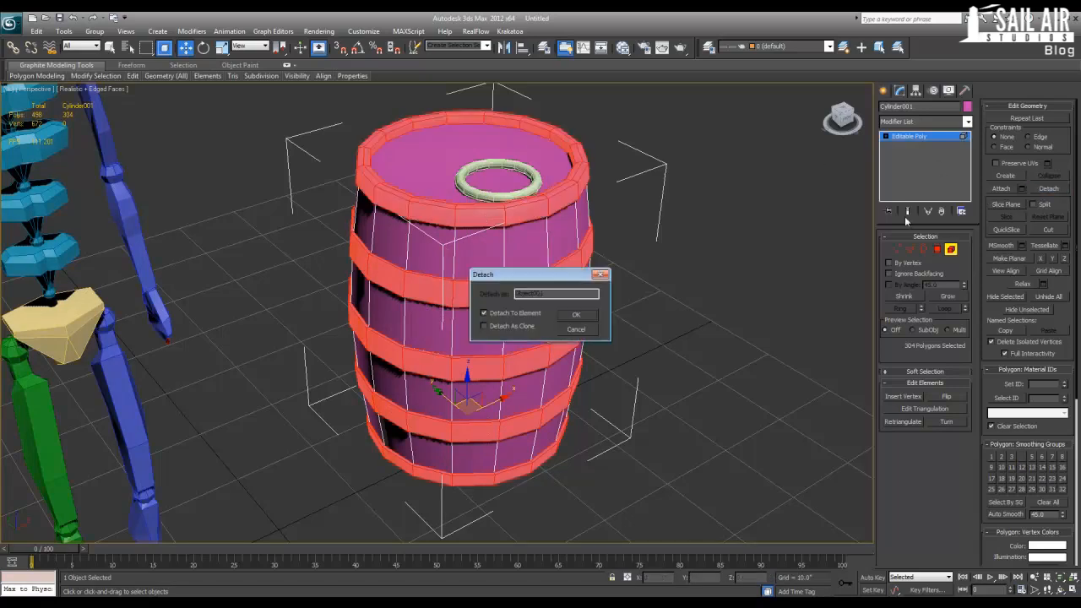
click(515, 316)
click(577, 316)
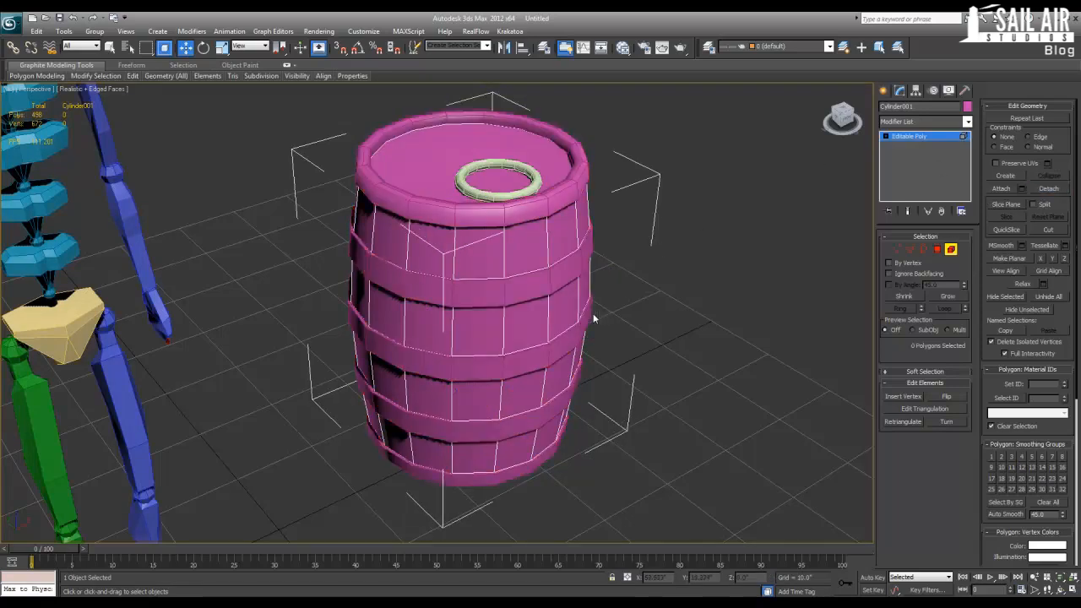
Select the four wood sections between the hoops and detach them as a separate object.
double_click(552, 259)
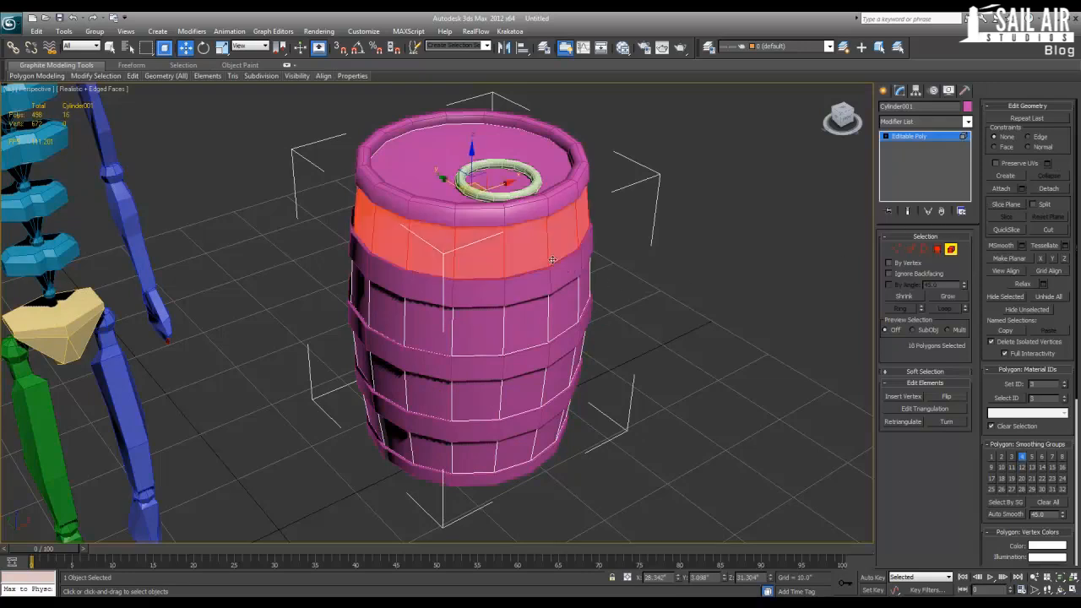
ctrl+click(547, 324)
ctrl+click(542, 381)
ctrl+click(527, 444)
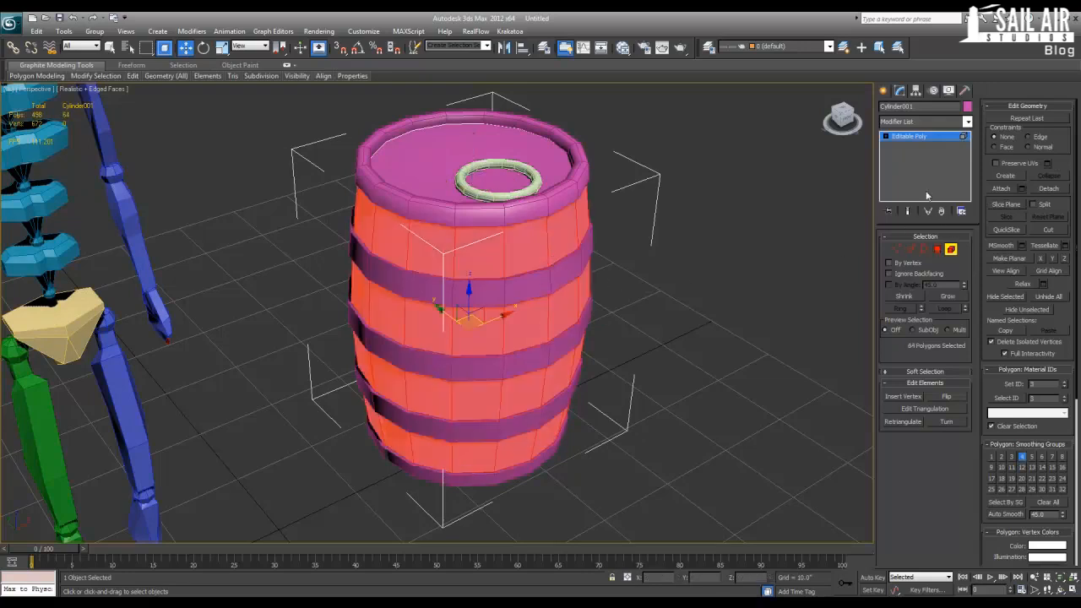
click(1038, 190)
click(583, 319)
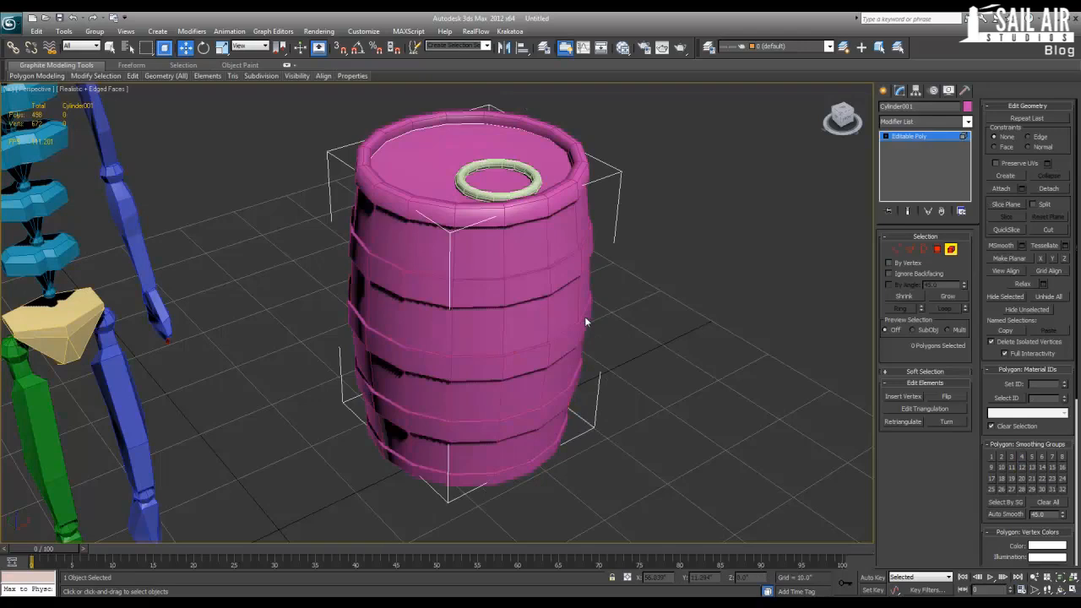
Select the detached wood object and check its elements by selecting the second wood section from the top.
click(922, 135)
click(746, 240)
click(449, 254)
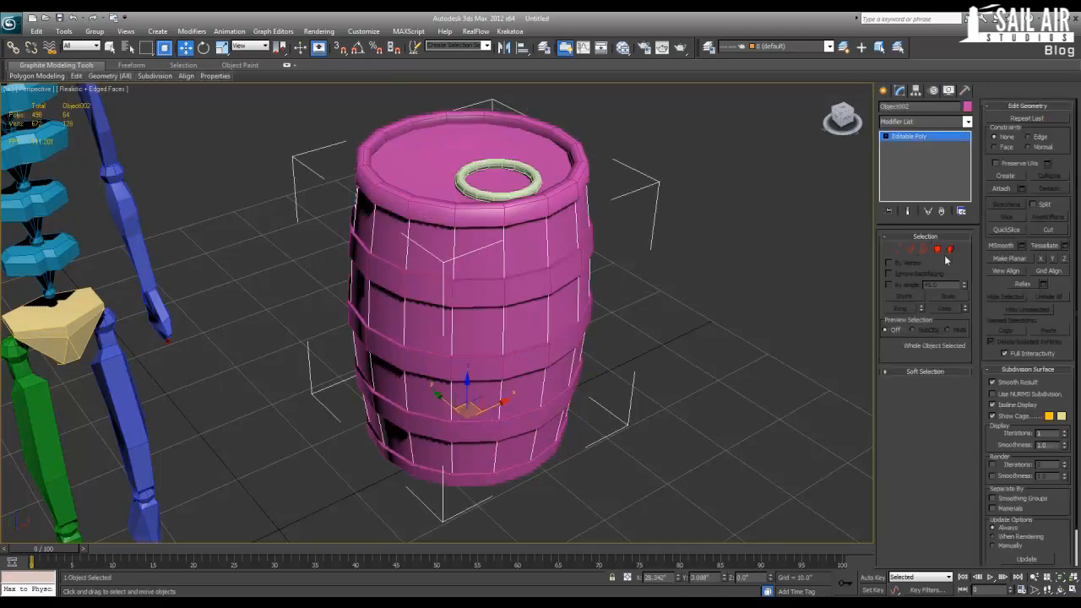
click(950, 249)
click(527, 240)
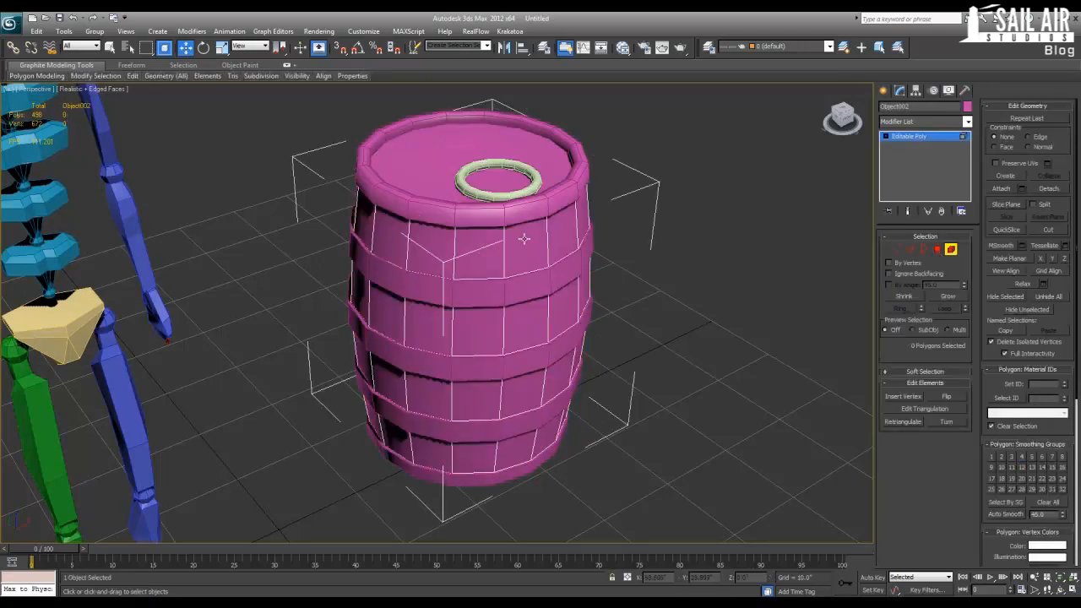
click(515, 344)
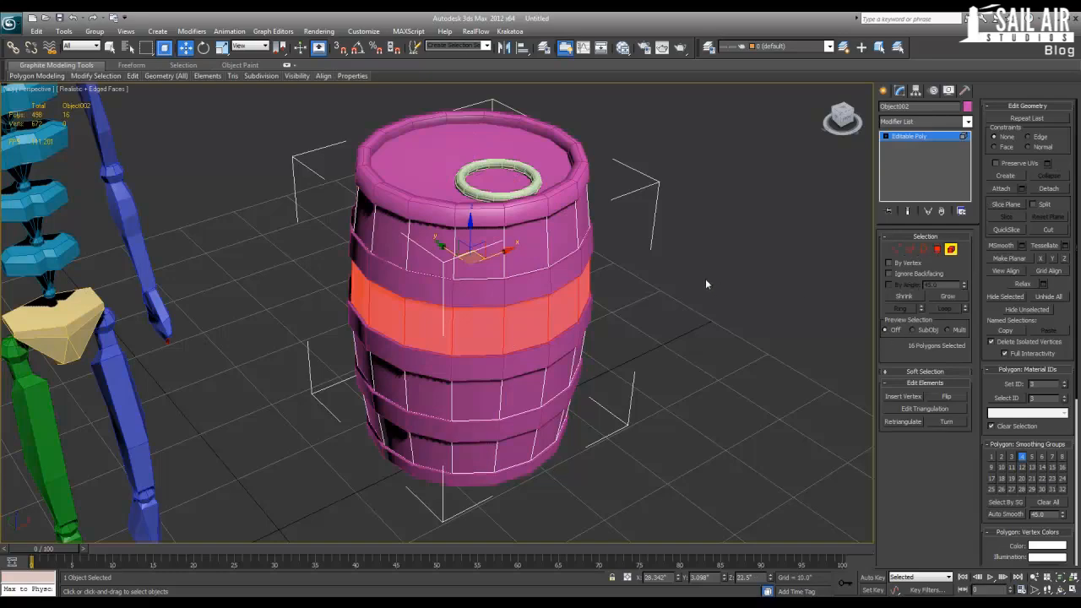
Undo the detachment of the wood sections from the barrel's body.
alt+middle_drag(706, 284, 627, 278)
key(ctrl+z)
key(ctrl+z)
key(ctrl+z)
key(ctrl+z)
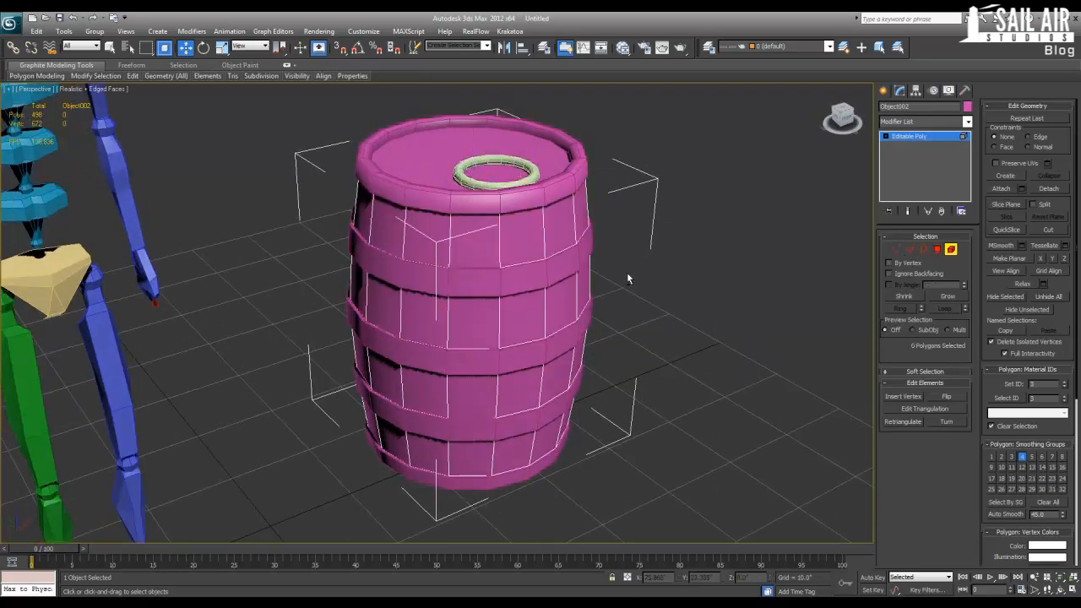
key(ctrl+z)
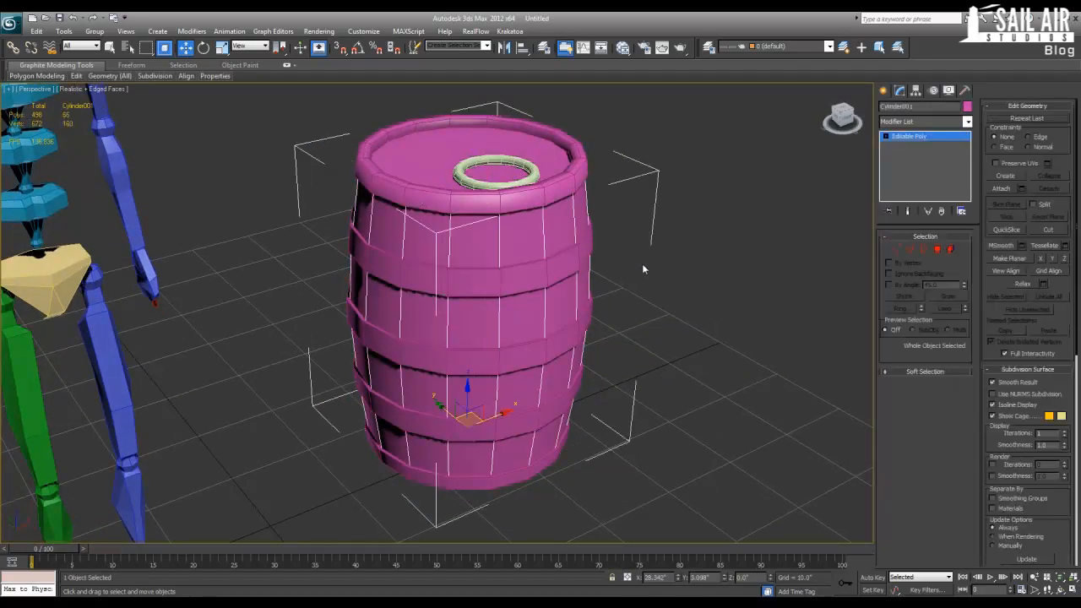
Attach the barrel's wood body to the hoops object so both form one editable poly.
click(644, 265)
click(493, 201)
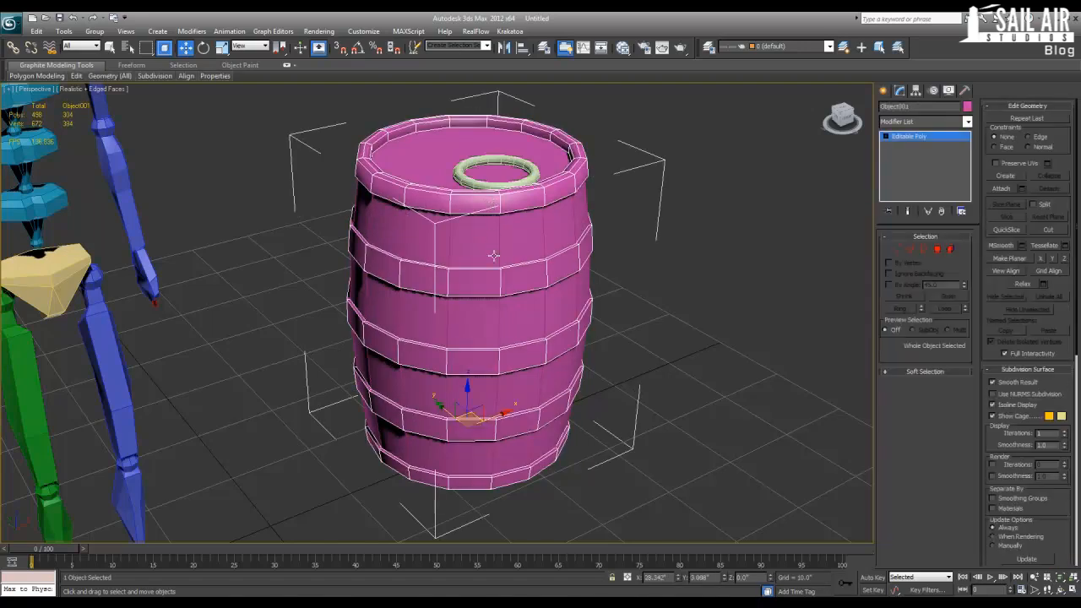
click(660, 272)
click(526, 224)
click(1002, 188)
click(511, 233)
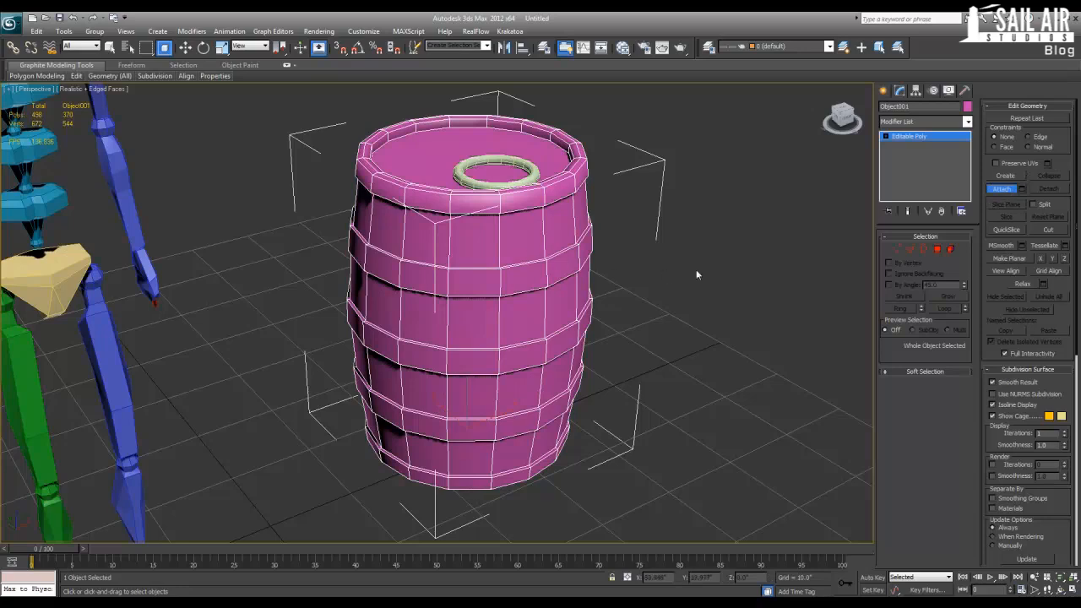
Examine the combined barrel's separate elements by selecting the top rim and the wood sections and hoops down to the base.
click(1003, 190)
click(761, 246)
click(499, 264)
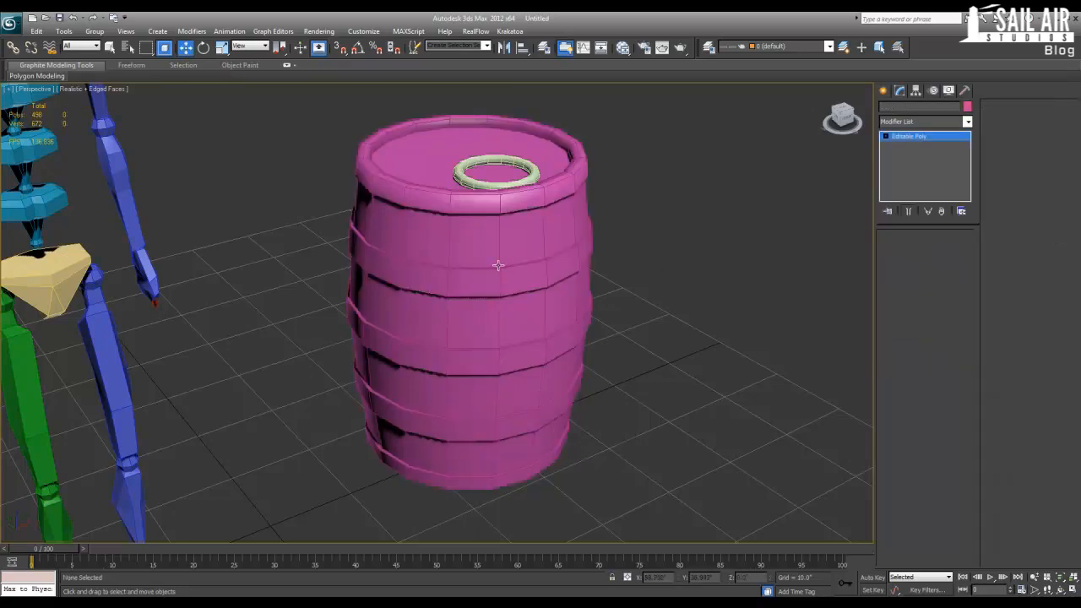
click(951, 251)
click(518, 204)
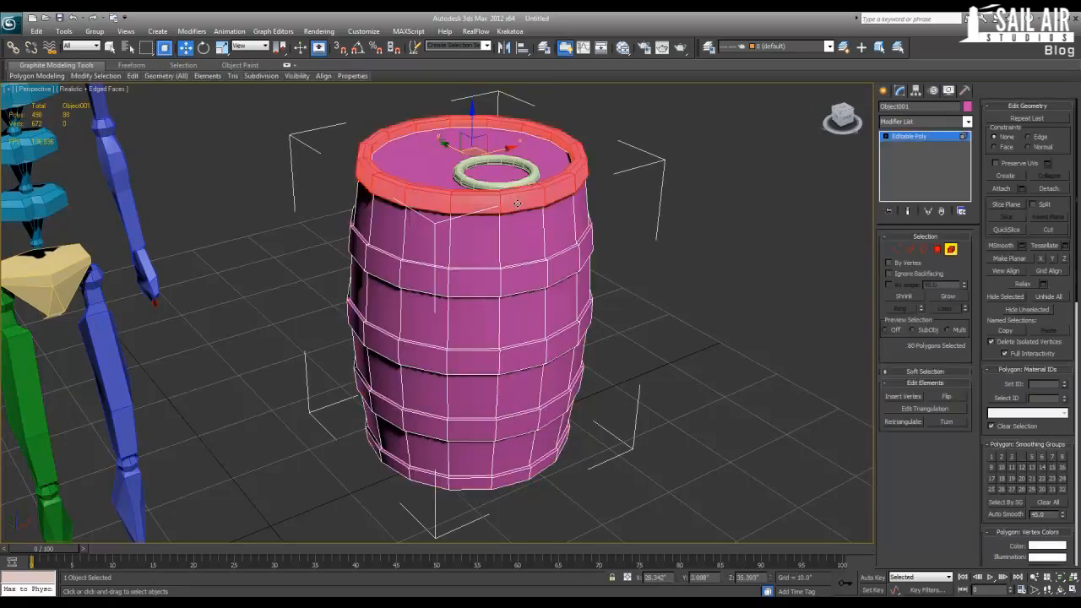
click(517, 249)
click(521, 295)
click(528, 371)
click(525, 398)
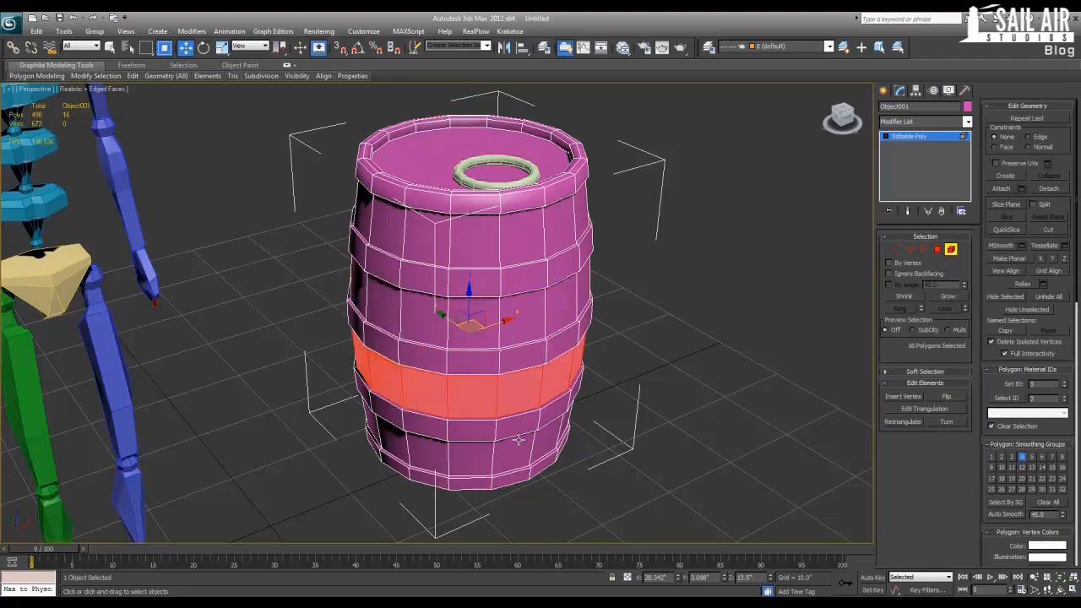
click(517, 441)
click(516, 476)
click(743, 270)
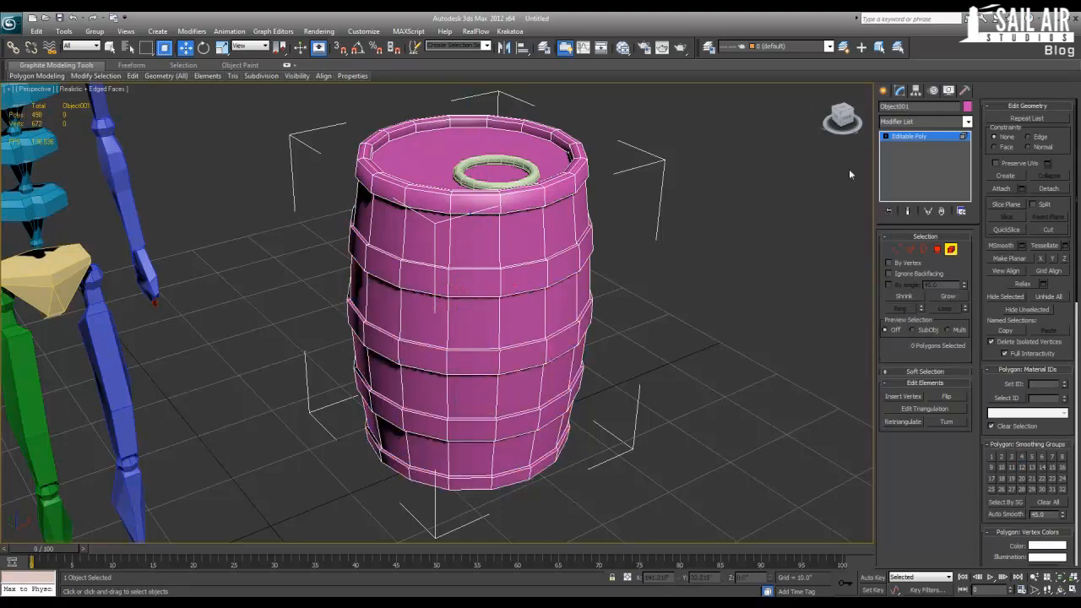
click(909, 139)
alt+middle_drag(517, 330, 448, 254)
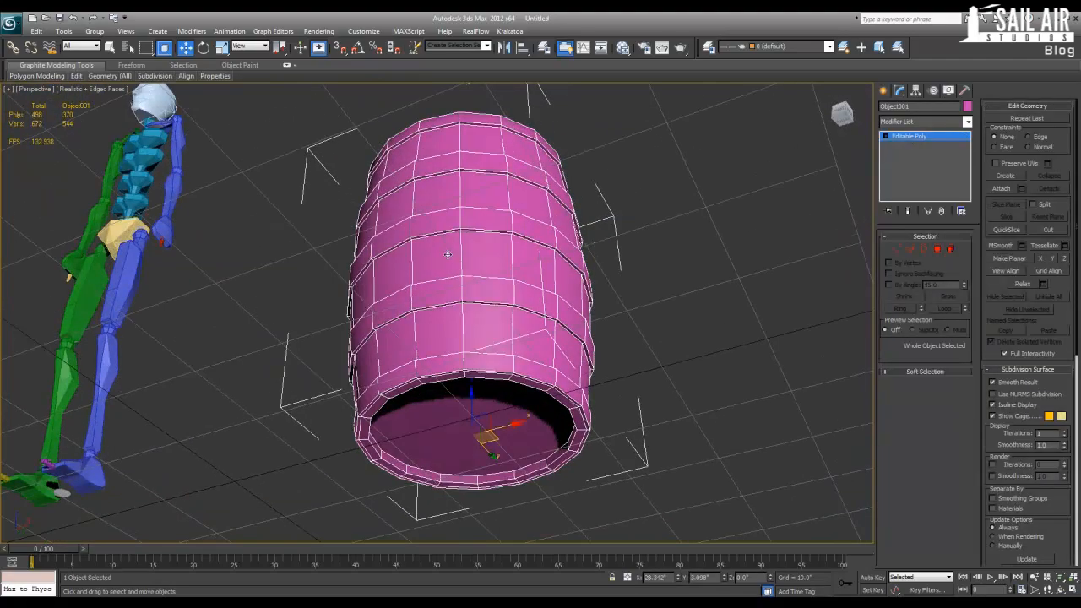
alt+middle_drag(442, 180, 475, 270)
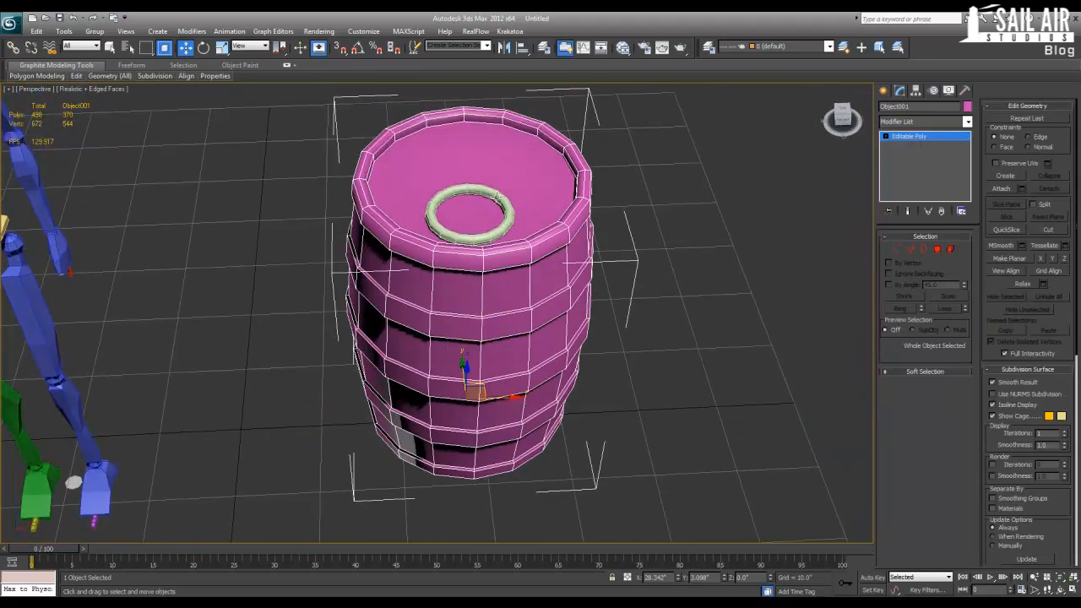
click(496, 195)
click(13, 48)
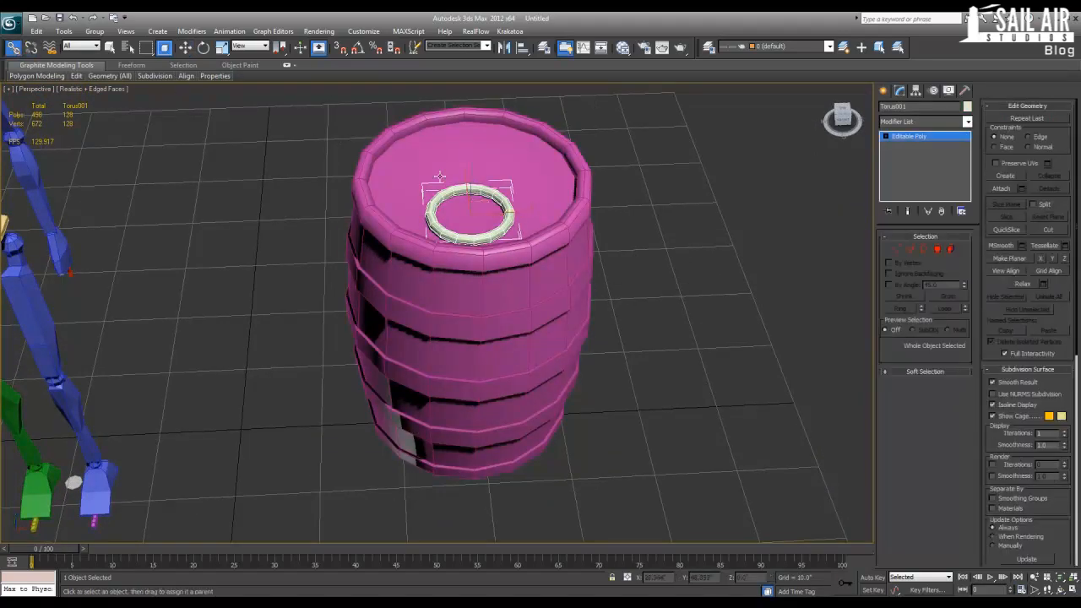
click(671, 226)
Select the barrel and the ring on its lid and assign a plain grey material to the whole selection.
scroll(649, 222, down, 6)
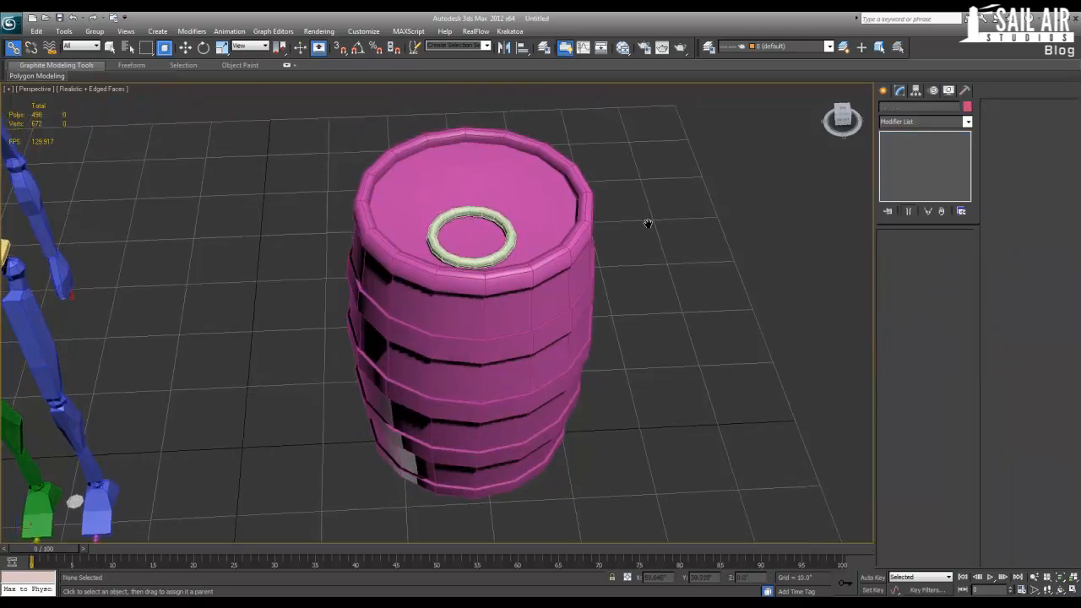
drag(642, 162, 377, 430)
key(m)
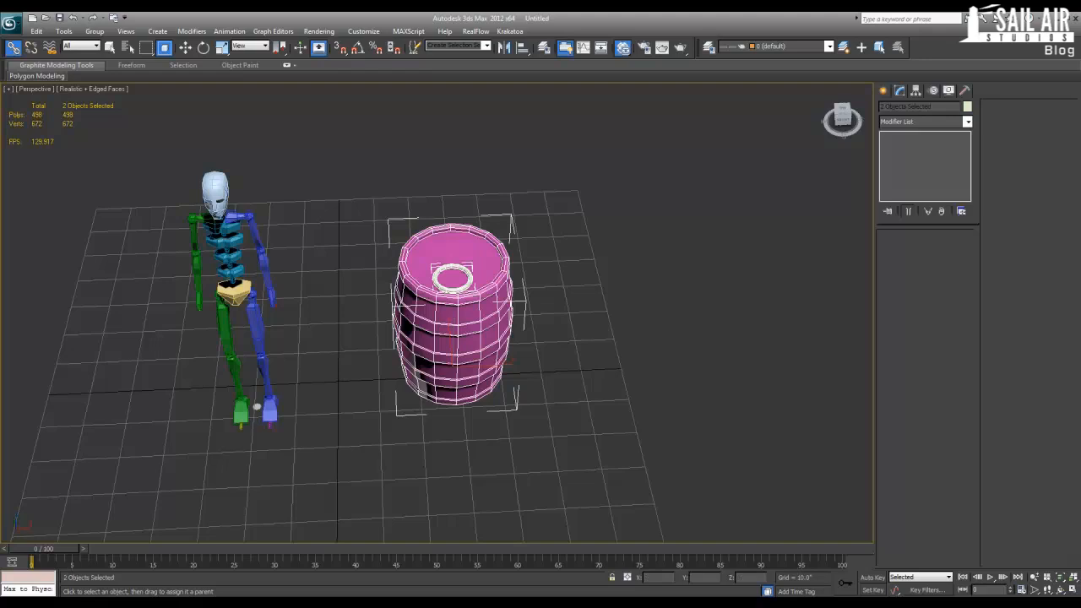
drag(1080, 296, 450, 310)
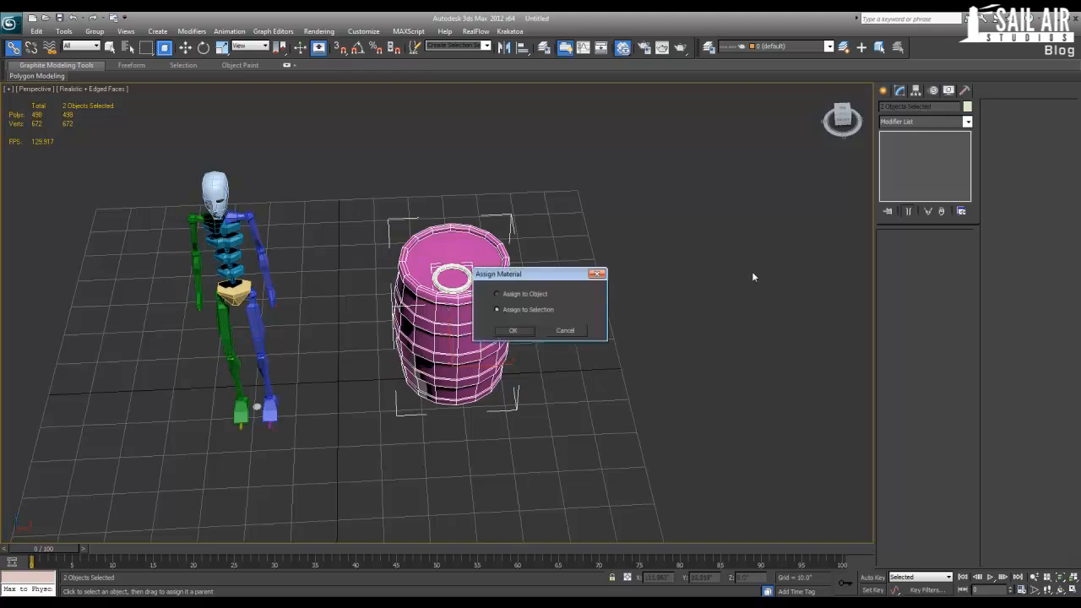
click(512, 329)
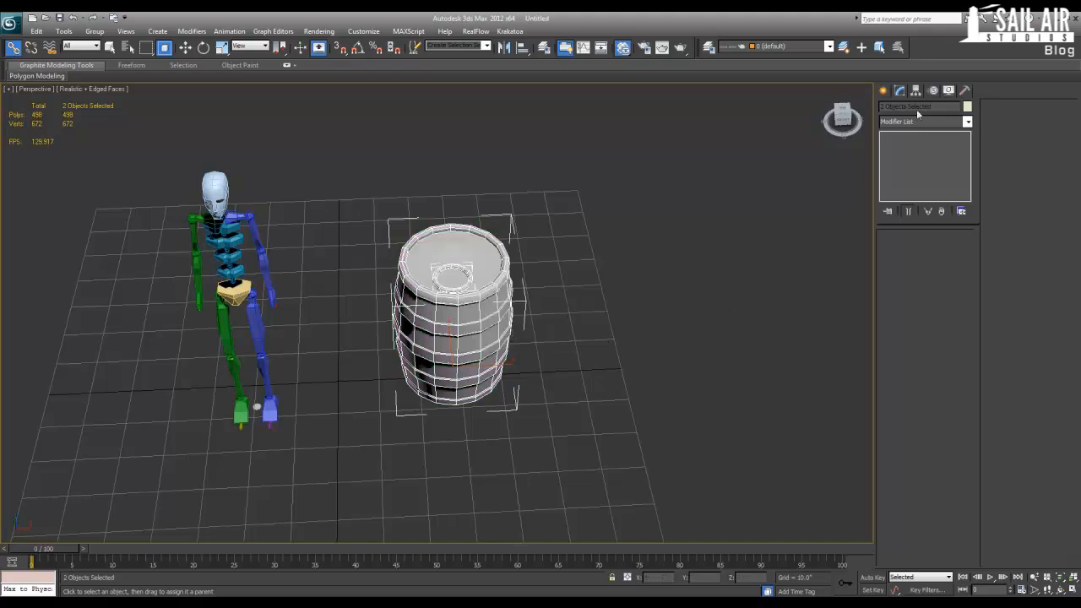
Set the object colour of the barrel and ring to black and deselect them.
click(967, 107)
click(627, 334)
click(612, 374)
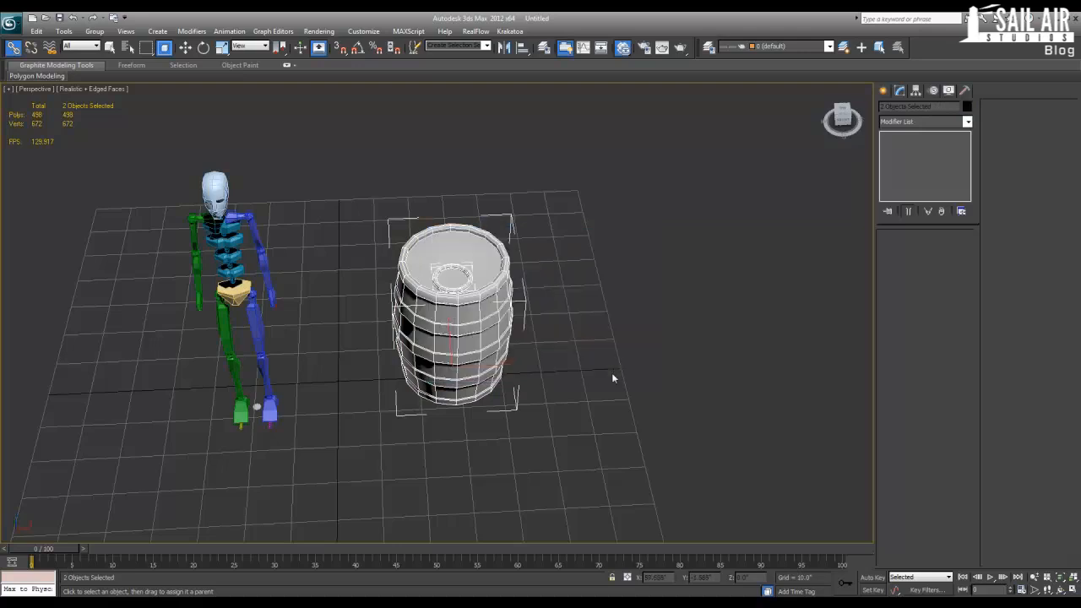
click(614, 327)
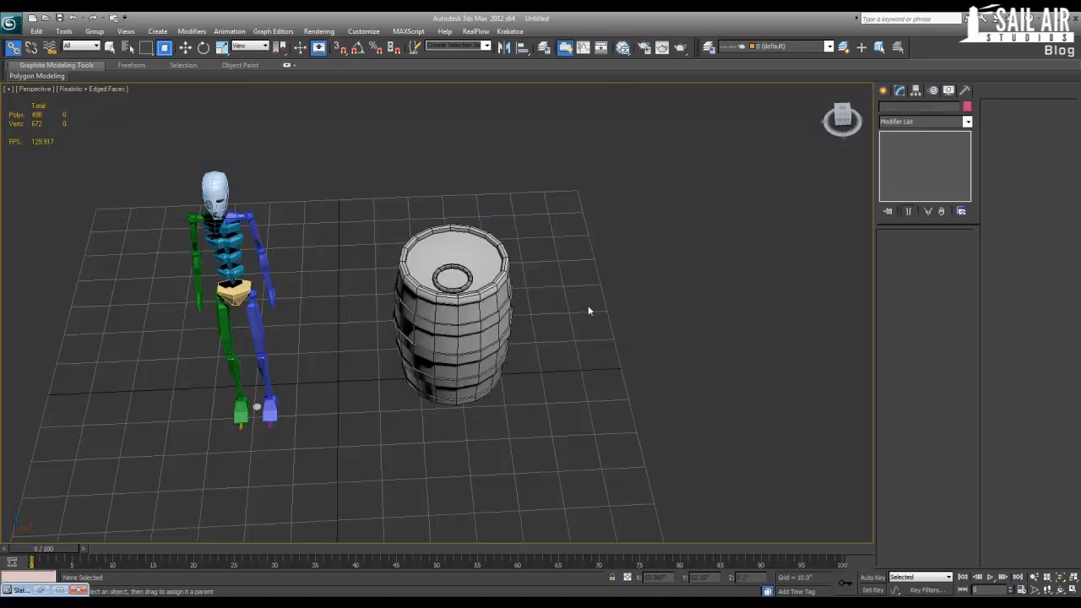
Select the barrel together with its ring and move both well away from the skeleton figure, beyond the grid.
scroll(588, 305, down, 3)
drag(639, 206, 546, 377)
key(z)
alt+middle_drag(546, 382, 576, 348)
scroll(576, 348, down, 3)
key(w)
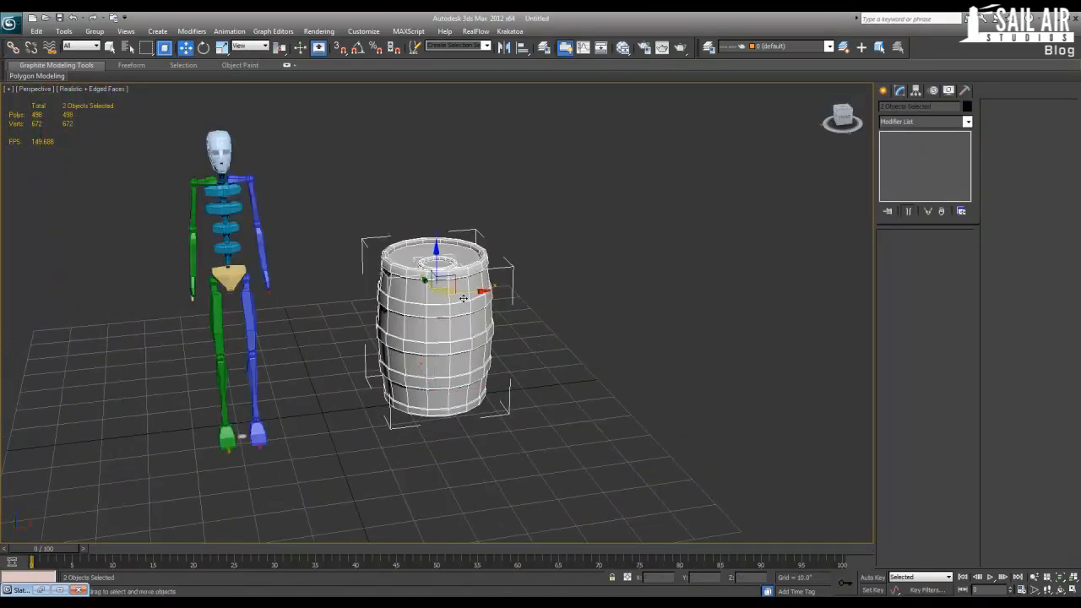
drag(463, 295, 837, 270)
click(572, 279)
scroll(550, 287, down, 3)
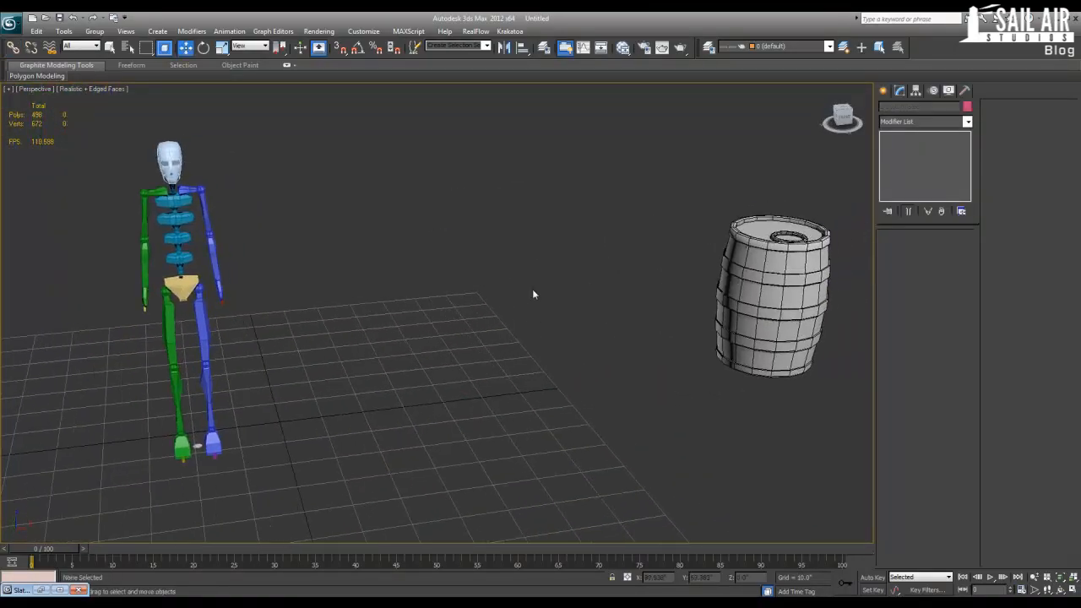
click(11, 23)
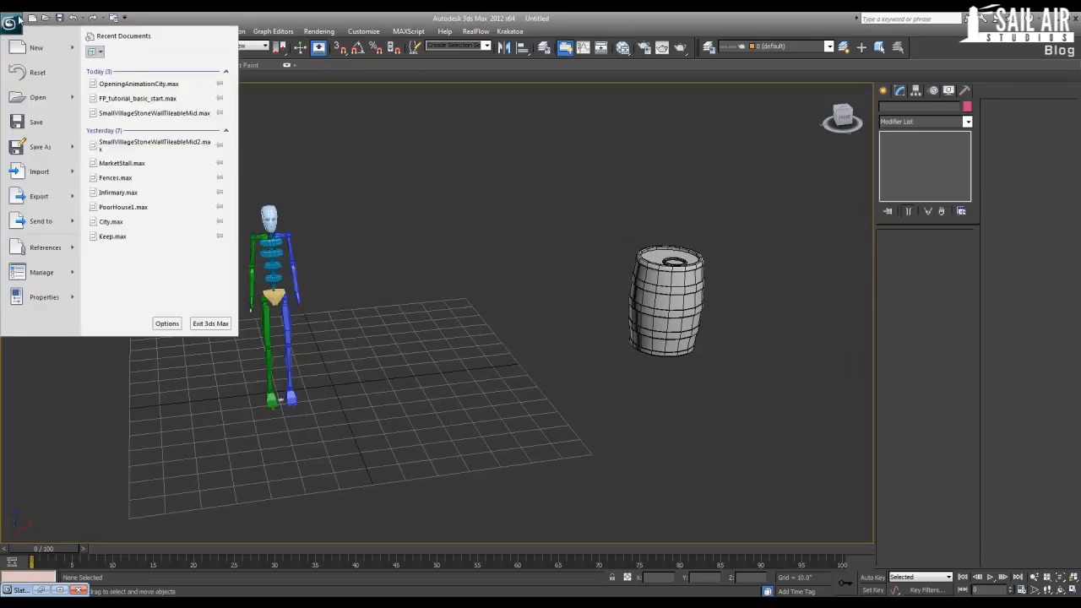
click(19, 18)
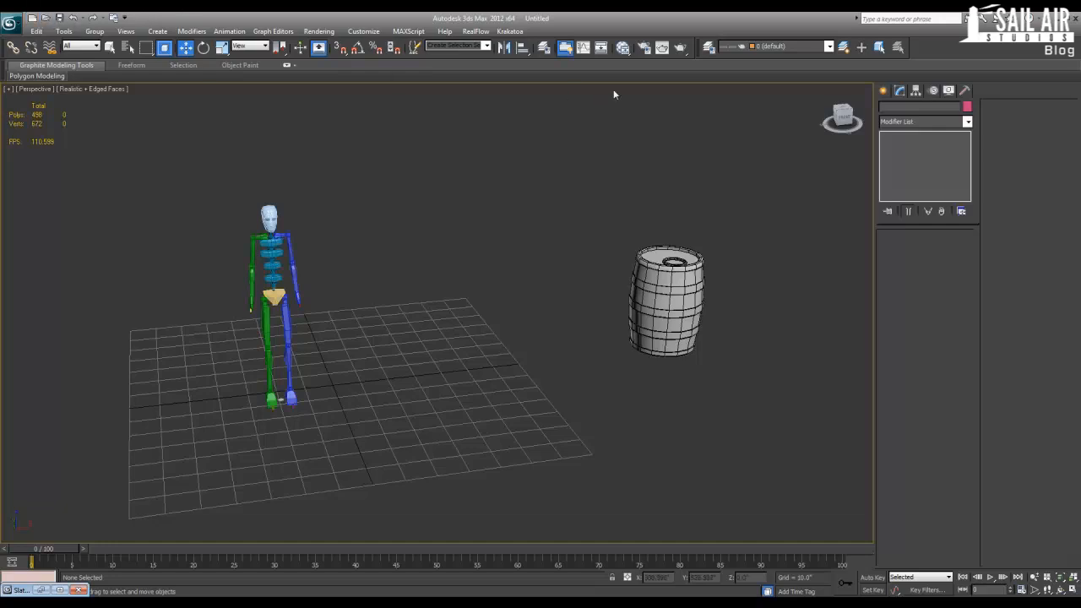
Run the aa_rockgenerator1x0 script and place its aaRockGen window beside the barrel.
click(402, 32)
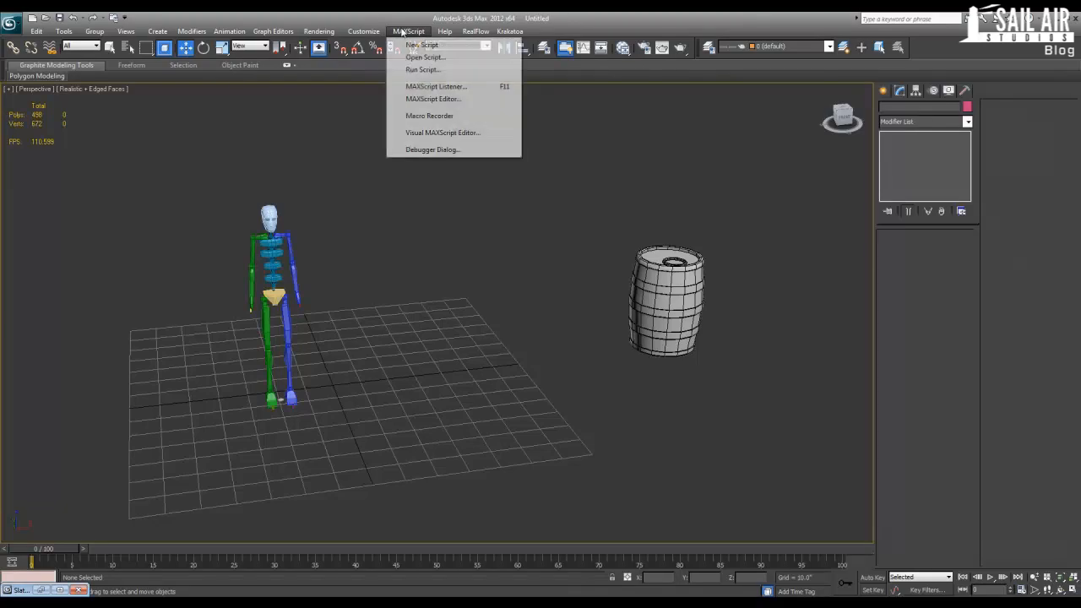
click(419, 70)
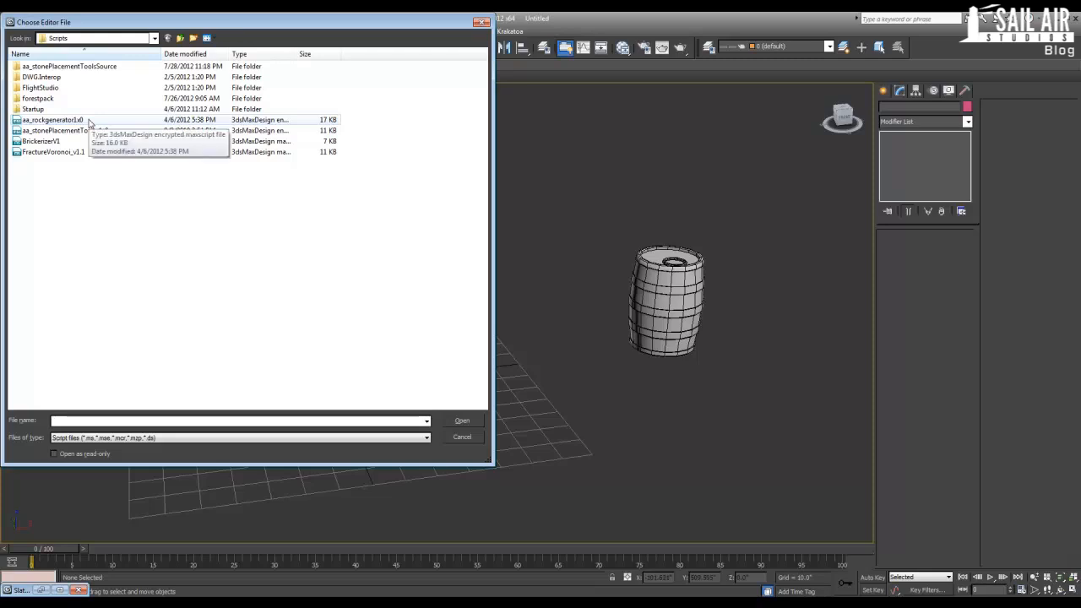
double_click(139, 120)
drag(504, 180, 797, 173)
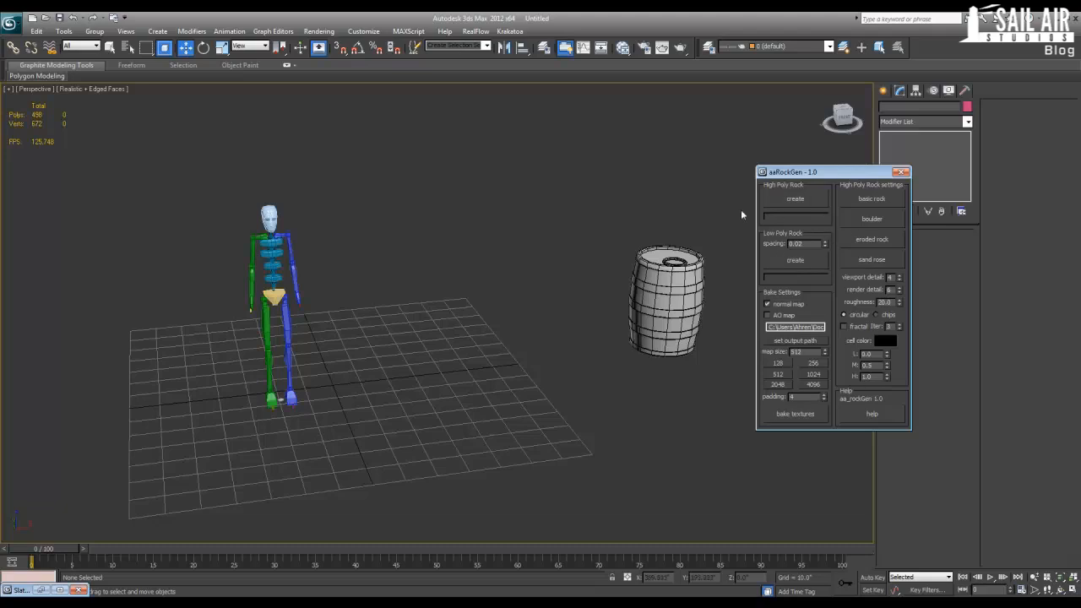
Try to create a low-poly rock with 0.02 spacing, and close the rock generator.
click(794, 262)
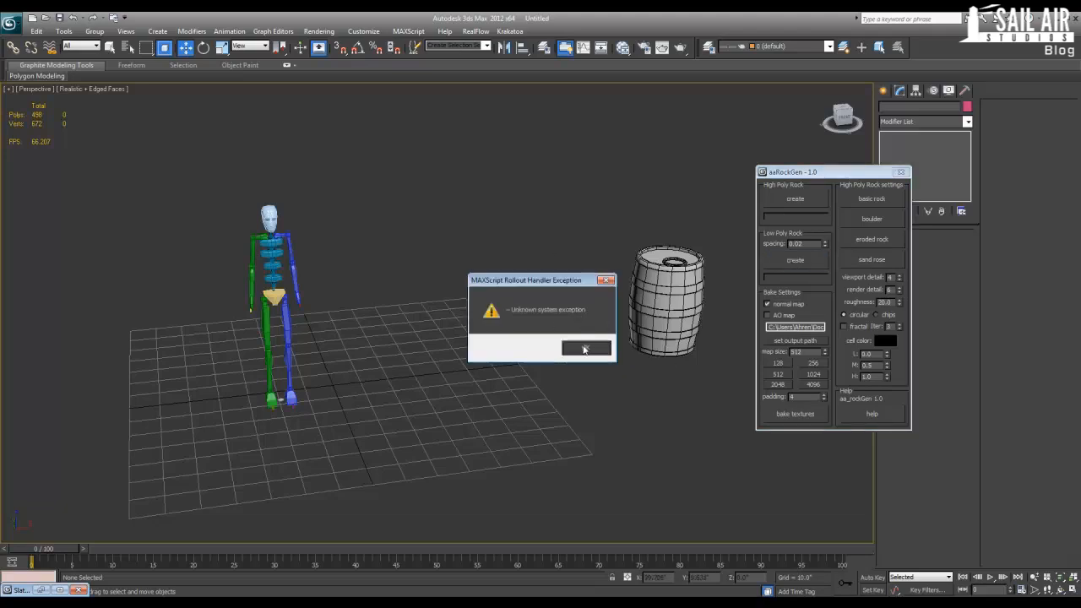
click(585, 348)
click(806, 263)
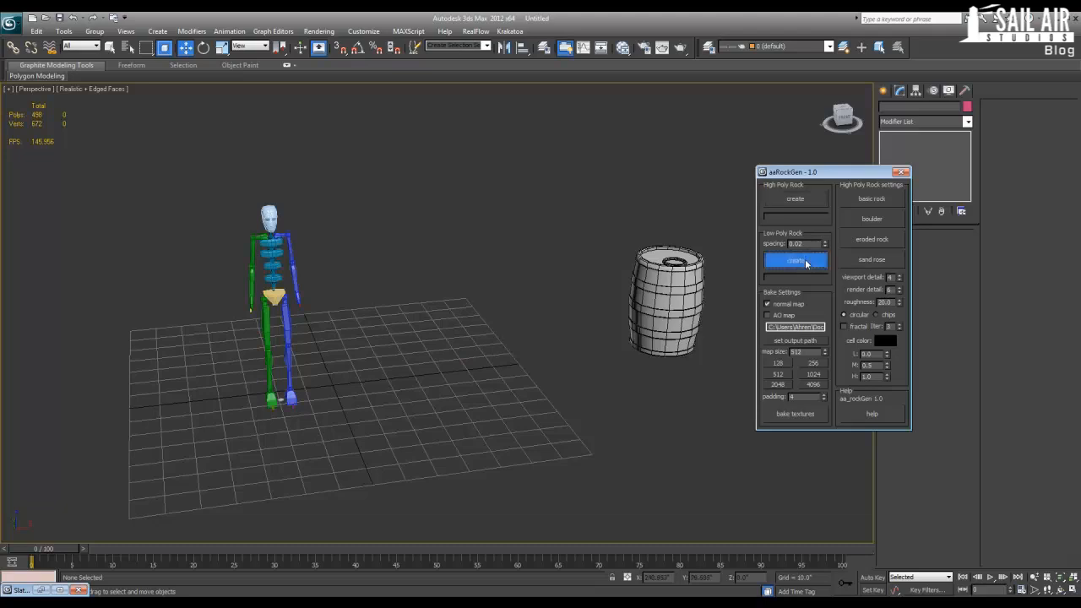
click(902, 173)
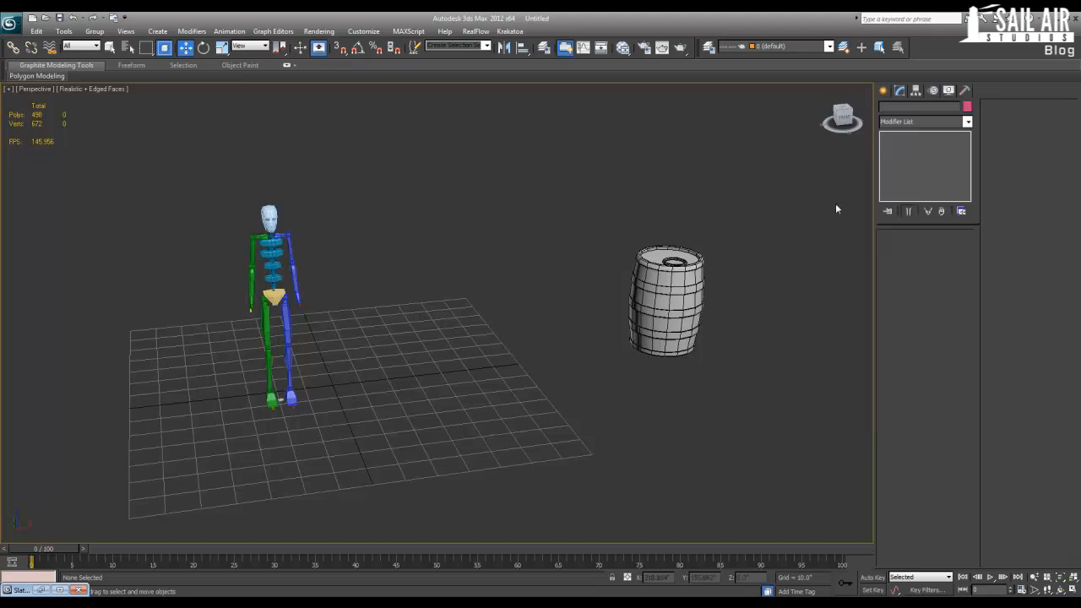
Run the aa_rockgenerator1x0 script again and move its window clear of the figure.
click(409, 31)
click(414, 56)
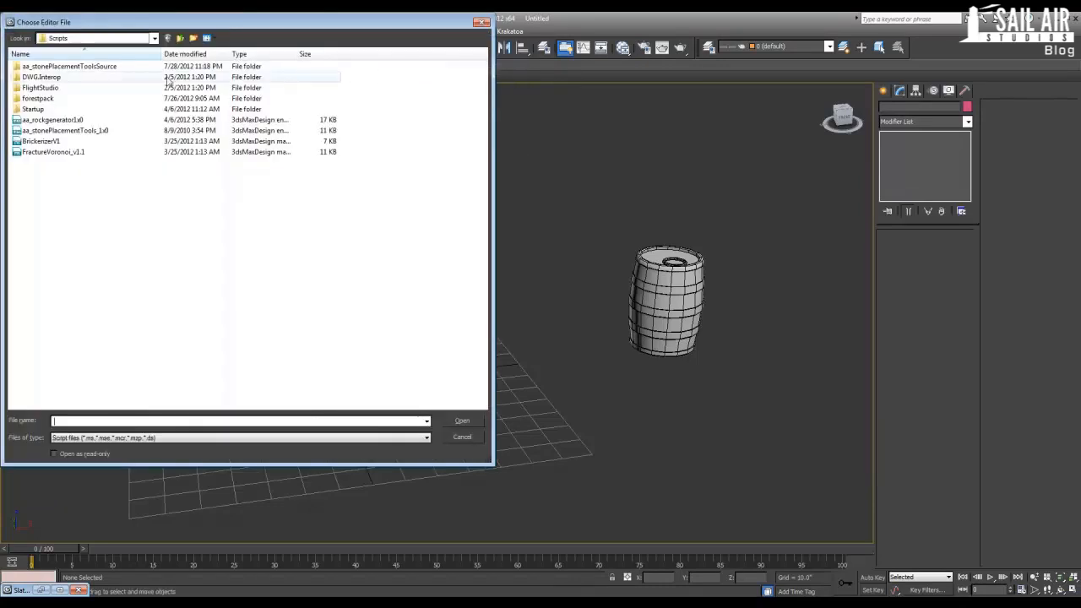
double_click(59, 120)
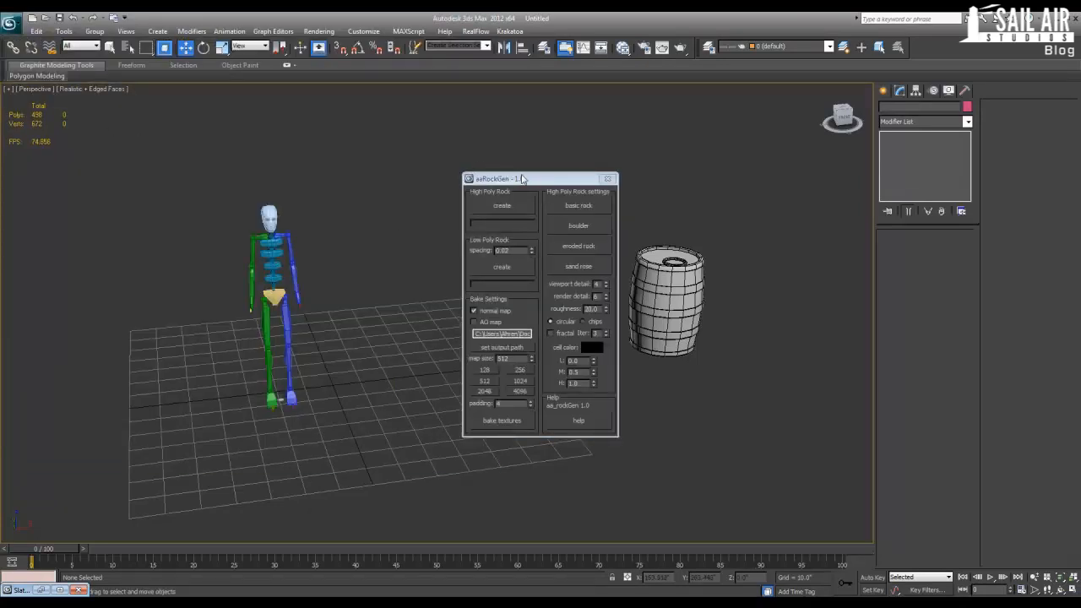
drag(523, 179, 624, 158)
Create a high-poly rock with the generator's default settings, using viewport detail 4 and roughness 20.
alt+middle_drag(478, 269, 346, 283)
scroll(344, 288, up, 3)
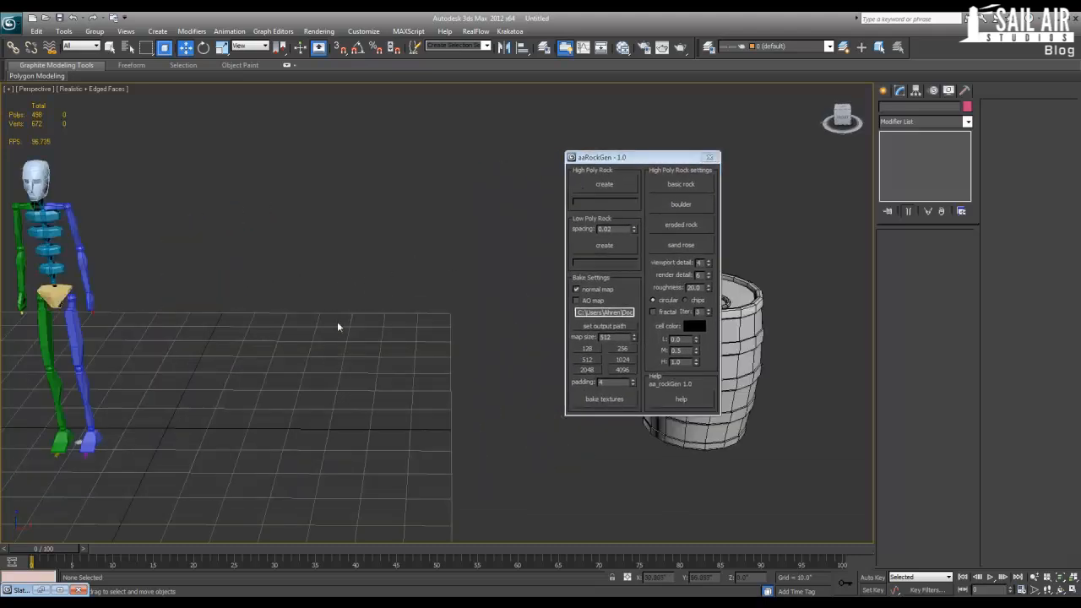
middle_drag(316, 343, 354, 280)
scroll(355, 280, up, 3)
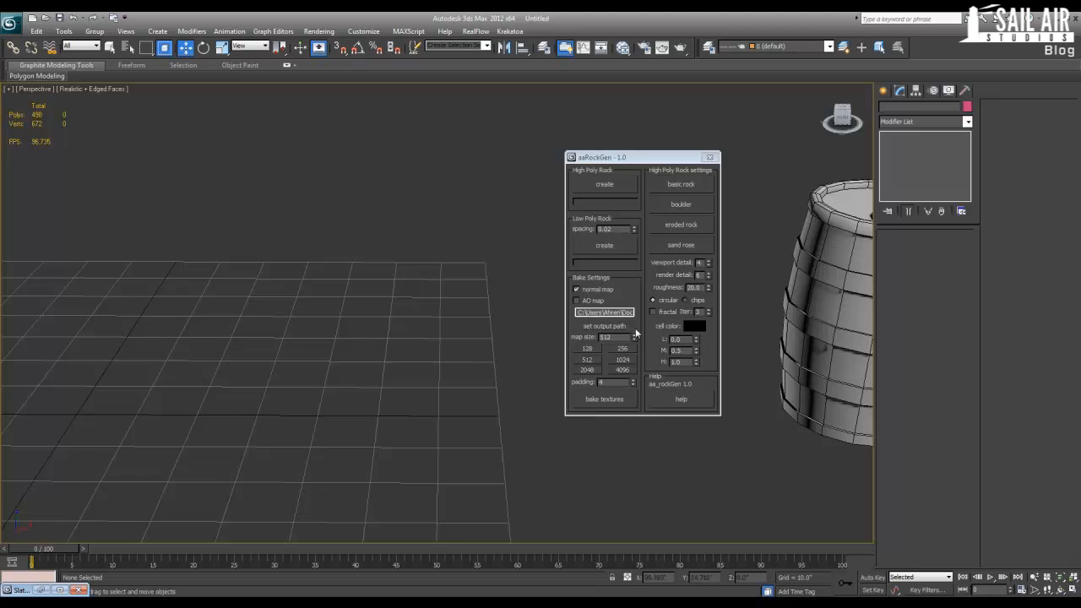
scroll(279, 372, down, 3)
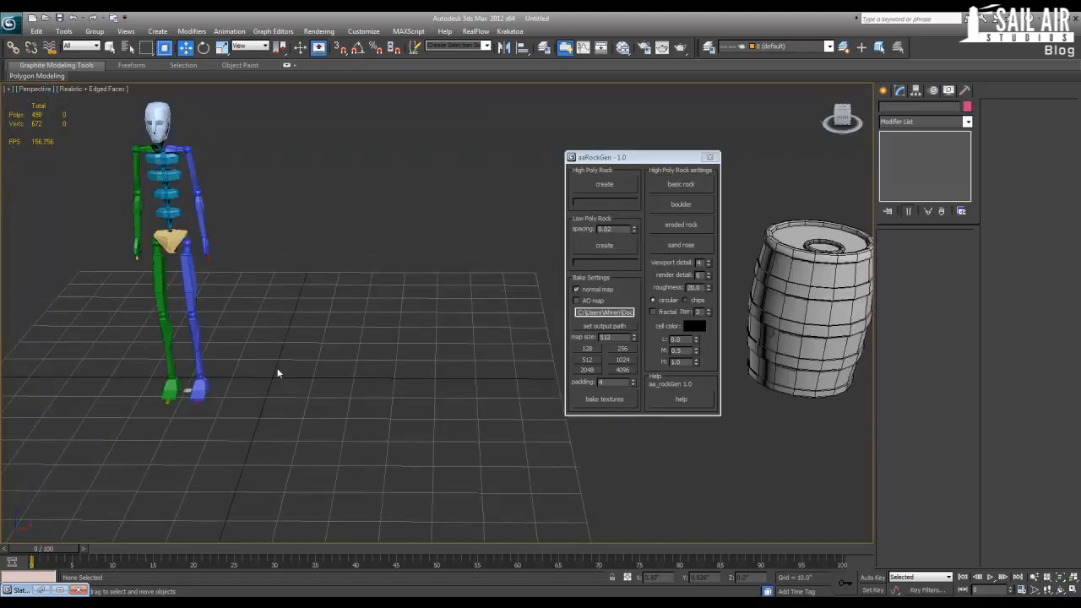
scroll(279, 372, up, 2)
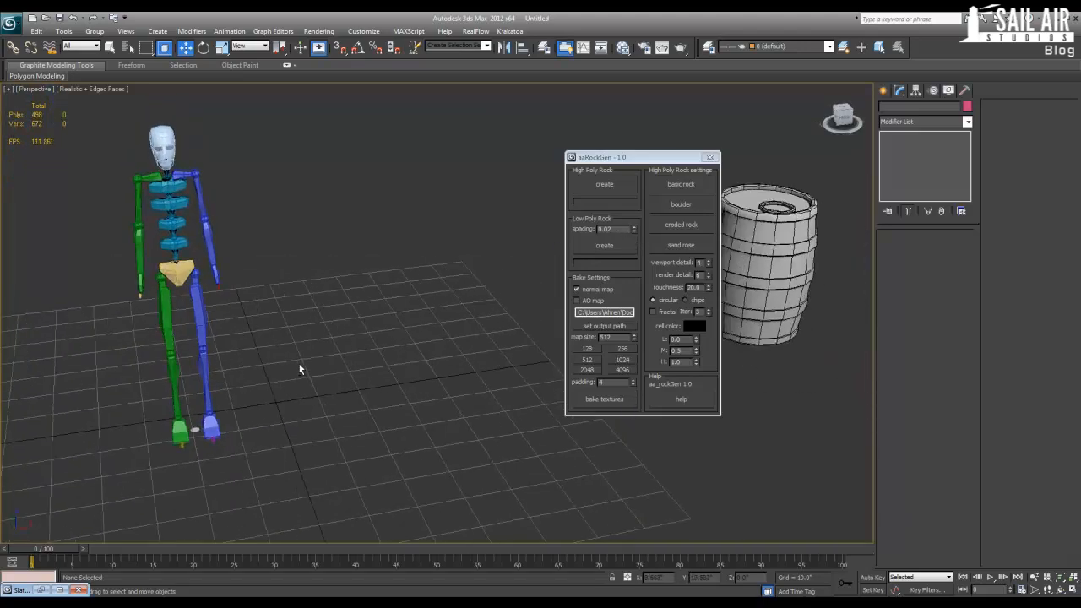
click(601, 185)
Select the small rock at the grid's centre and scale it up uniformly to about the figure's waist height.
scroll(266, 408, up, 4)
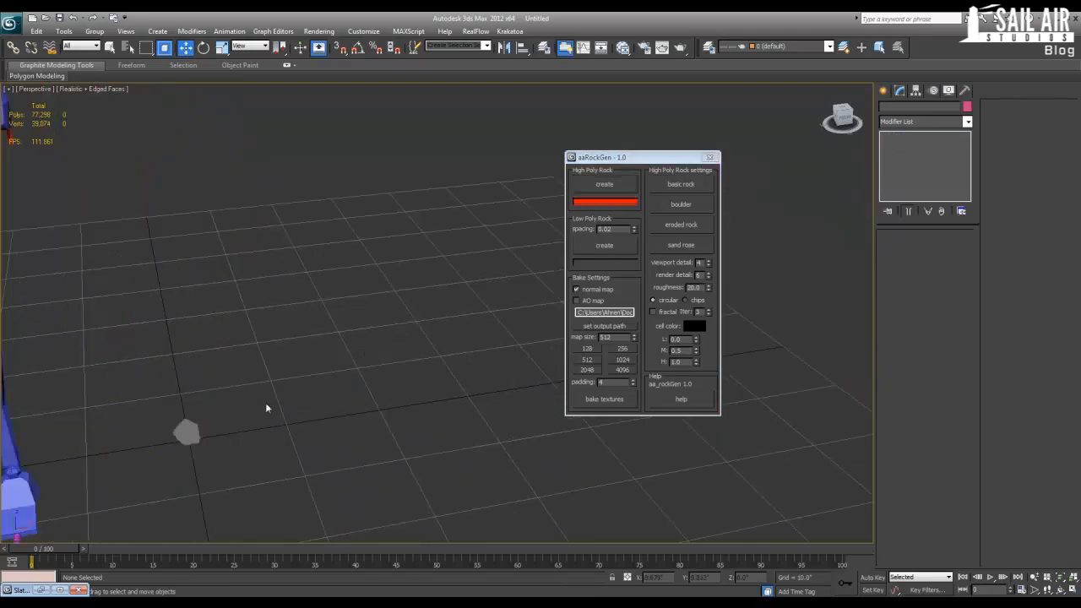
click(189, 432)
scroll(192, 432, down, 4)
key(r)
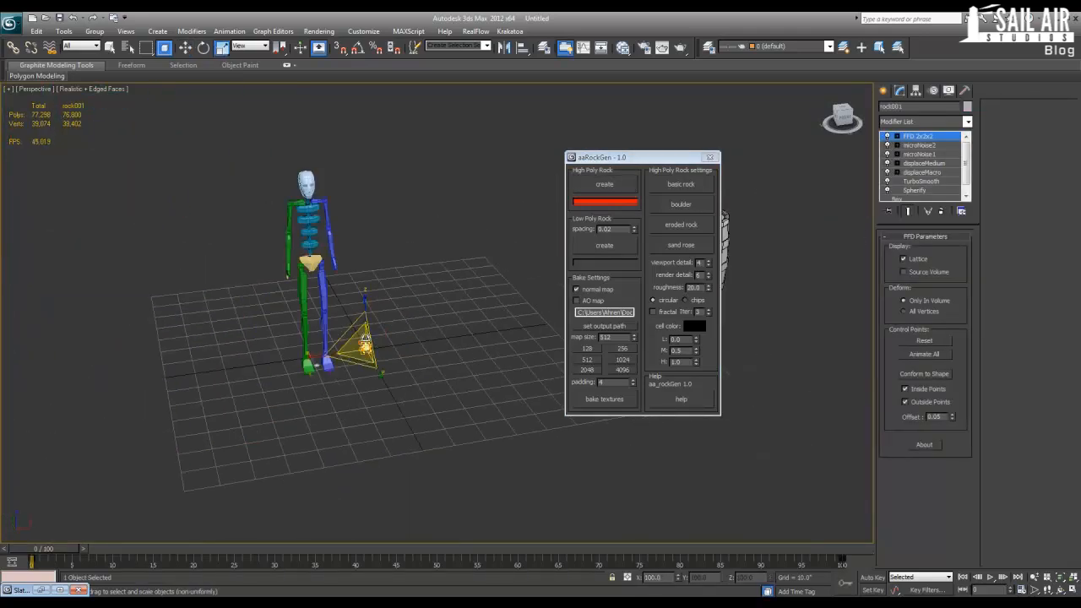
drag(365, 345, 347, 280)
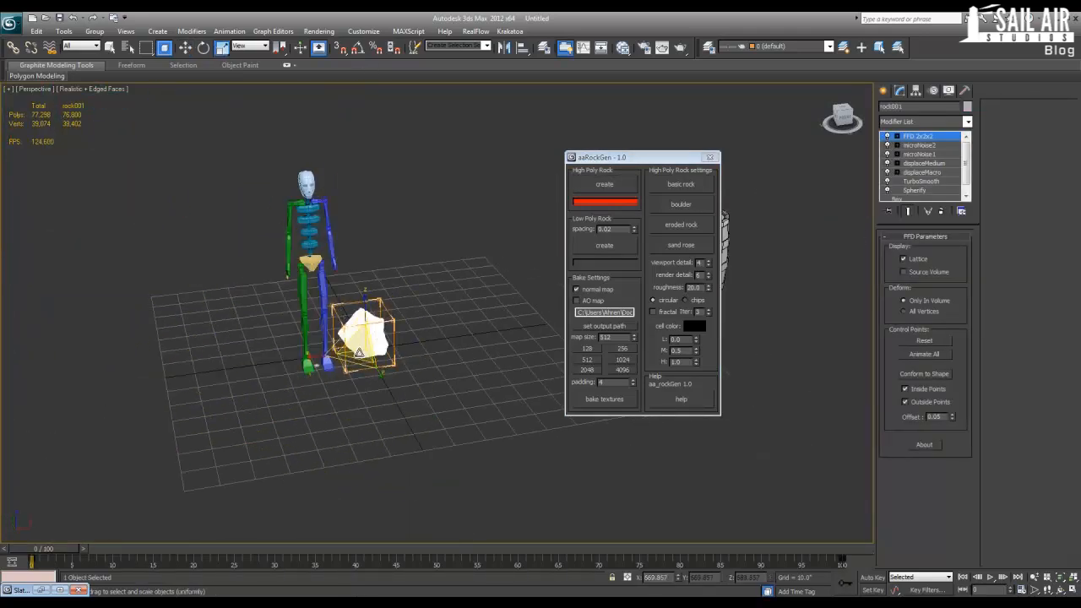
drag(359, 350, 352, 129)
drag(363, 351, 357, 415)
Move the rock about 69 inches along X, into the gap between the figure and the barrel.
key(w)
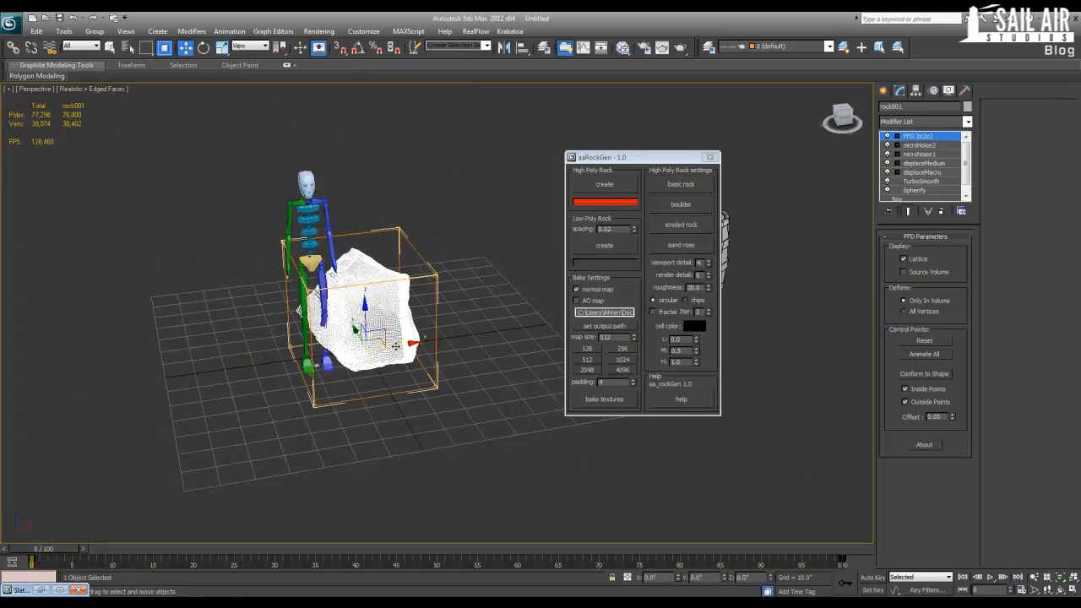
drag(396, 347, 601, 310)
click(522, 145)
middle_drag(501, 244, 331, 284)
Select the rock and apply the boulder preset to it.
click(387, 330)
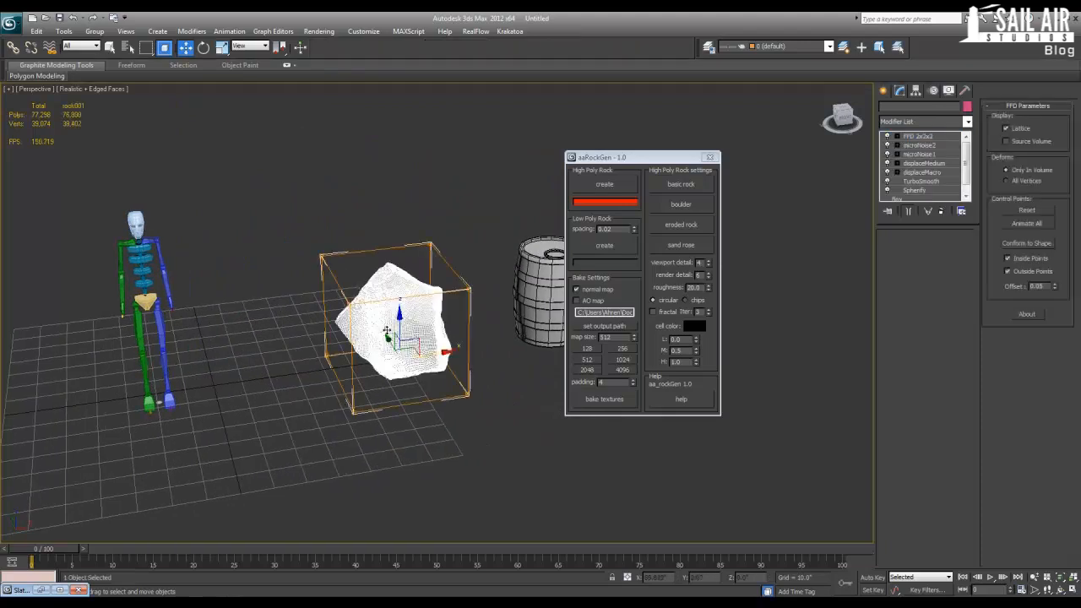
click(681, 204)
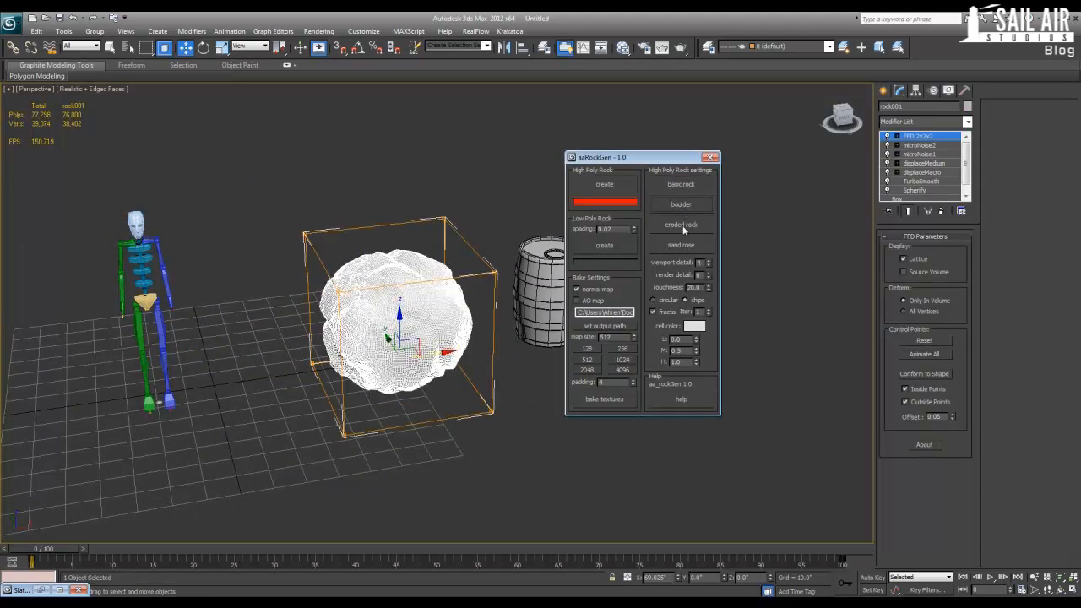
Try the eroded rock preset, switch the rock to the sand rose preset, and inspect its surface without edged faces.
click(681, 225)
click(681, 245)
click(453, 210)
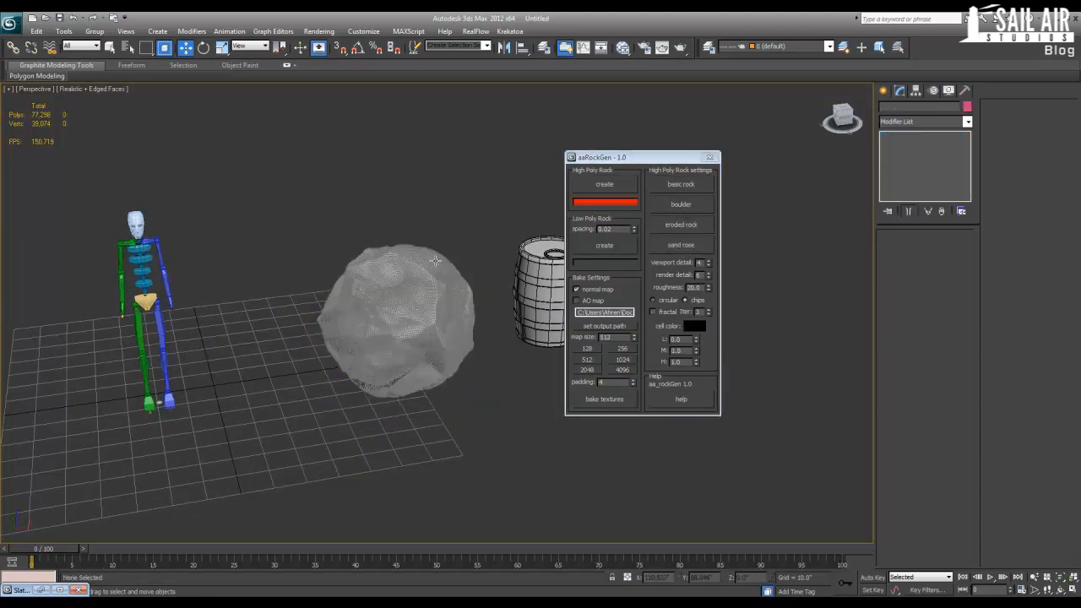
key(F4)
alt+middle_drag(436, 261, 349, 233)
scroll(343, 298, up, 5)
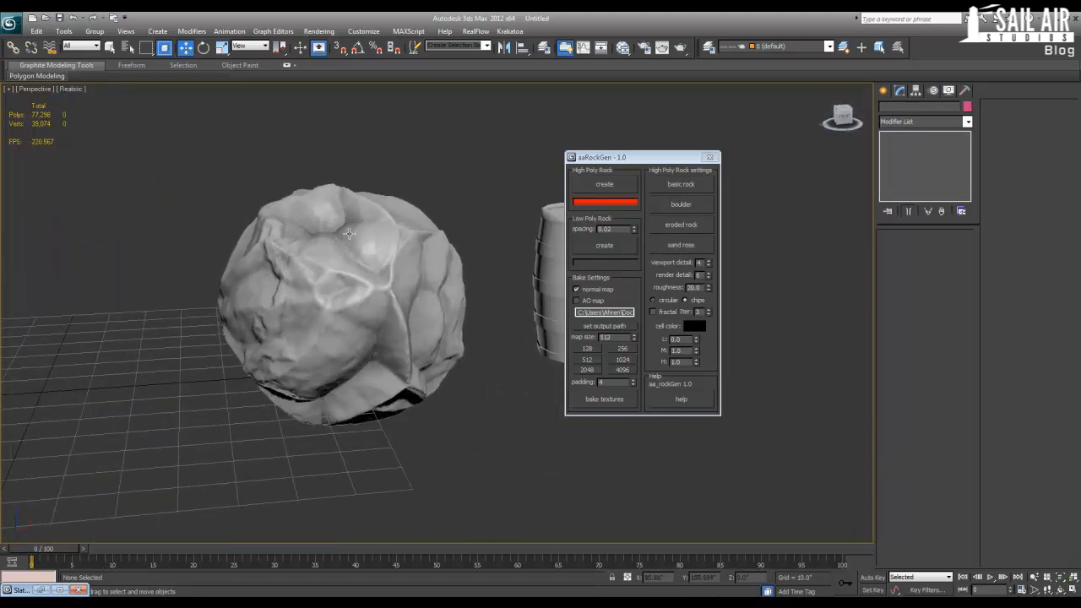
scroll(338, 242, down, 4)
middle_drag(287, 287, 305, 279)
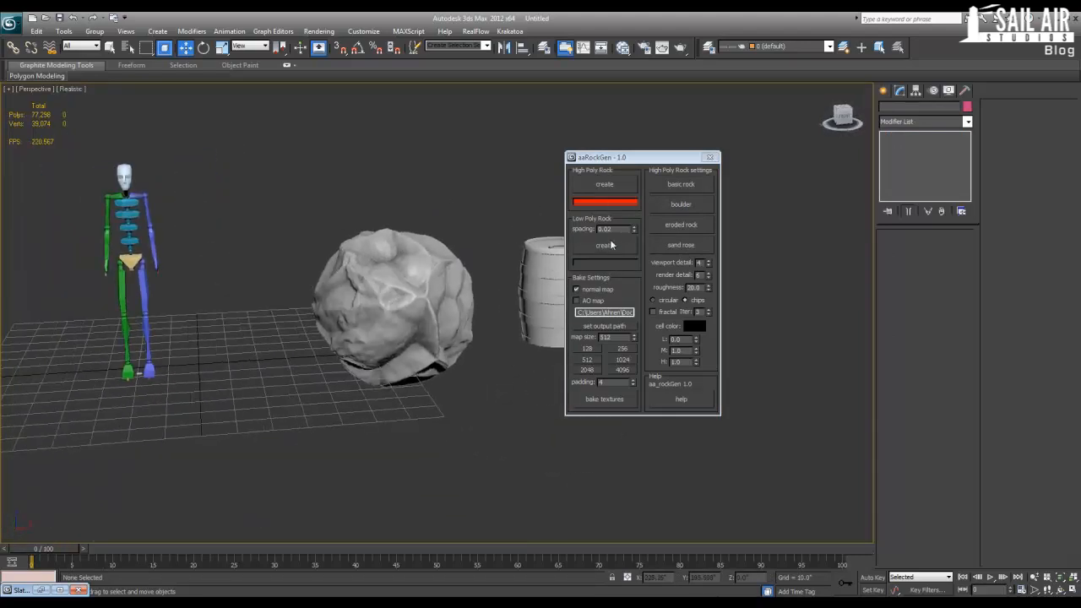
Create a low-poly version of the rock with spacing 0.02 and move it along X to about 4.6 inches, beside the figure.
click(610, 245)
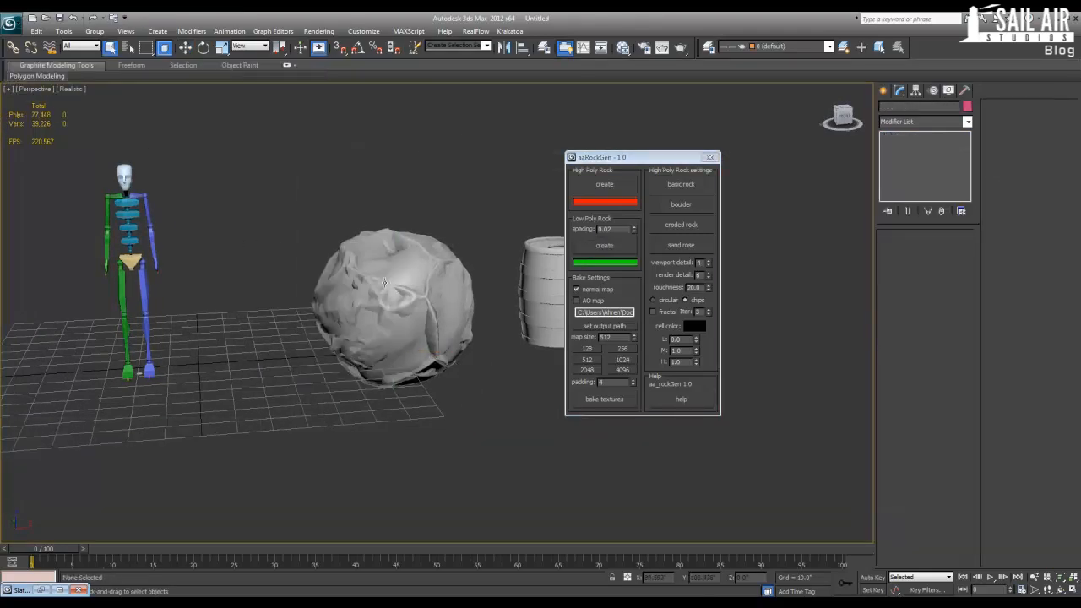
click(384, 283)
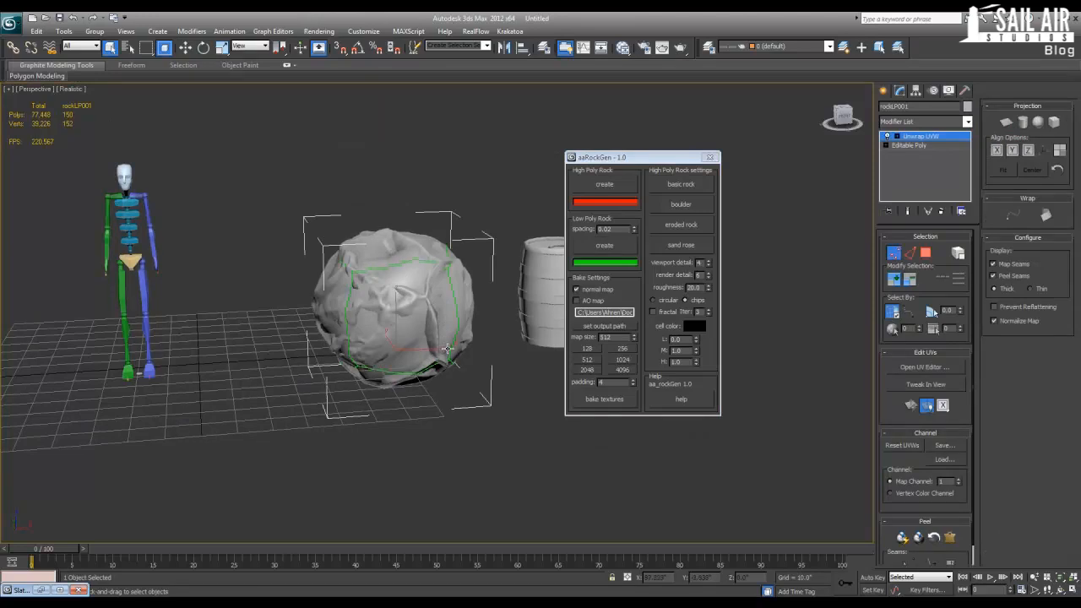
key(w)
drag(448, 349, 313, 345)
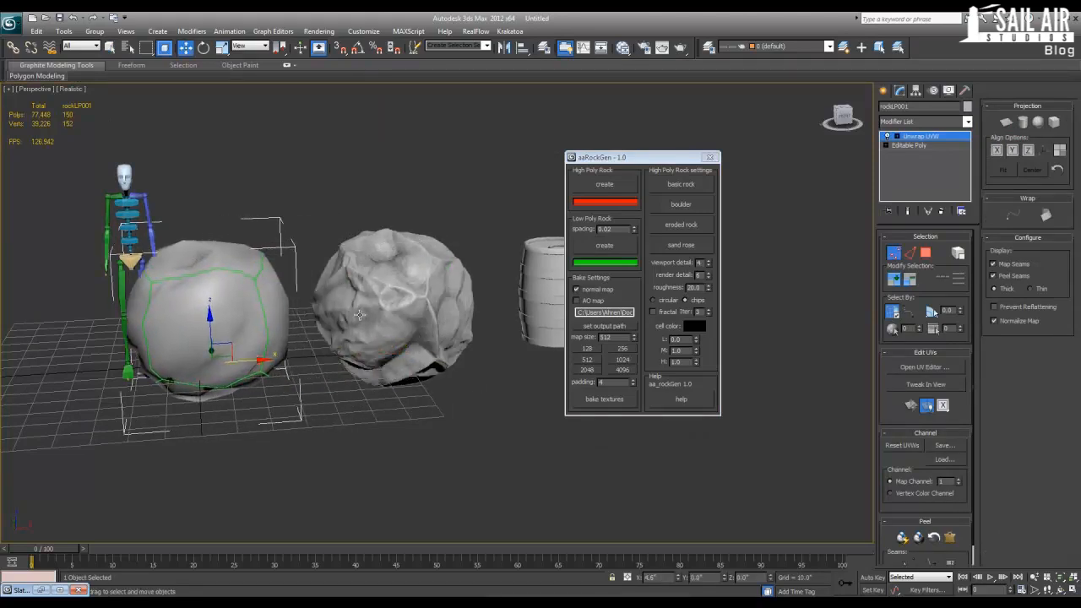
Select the detailed high-poly rock and hide it.
click(360, 315)
right_click(360, 315)
click(410, 278)
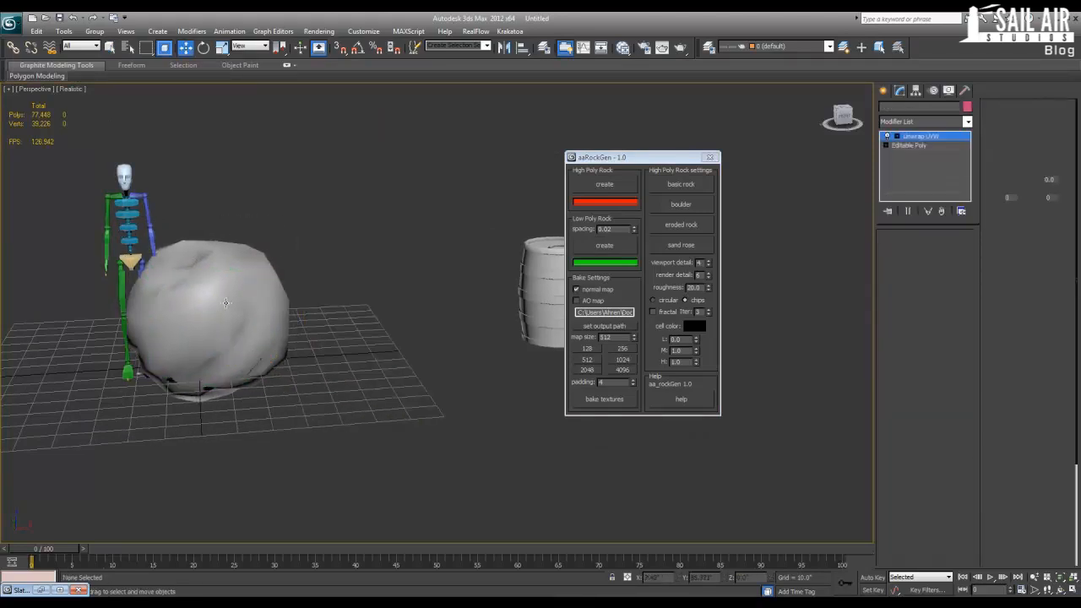
Scale the low-poly rock down uniformly to just below the figure's waist height.
click(225, 302)
key(r)
drag(207, 342, 186, 389)
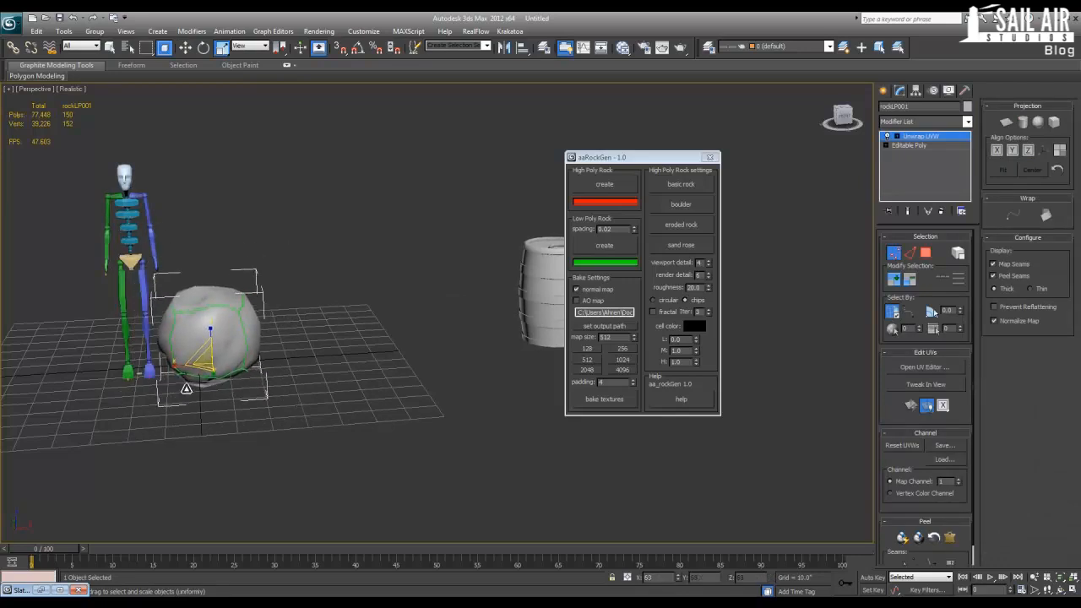
Try the eroded rock, boulder, basic rock and sand rose presets with the low-poly rock selected.
click(681, 224)
click(680, 206)
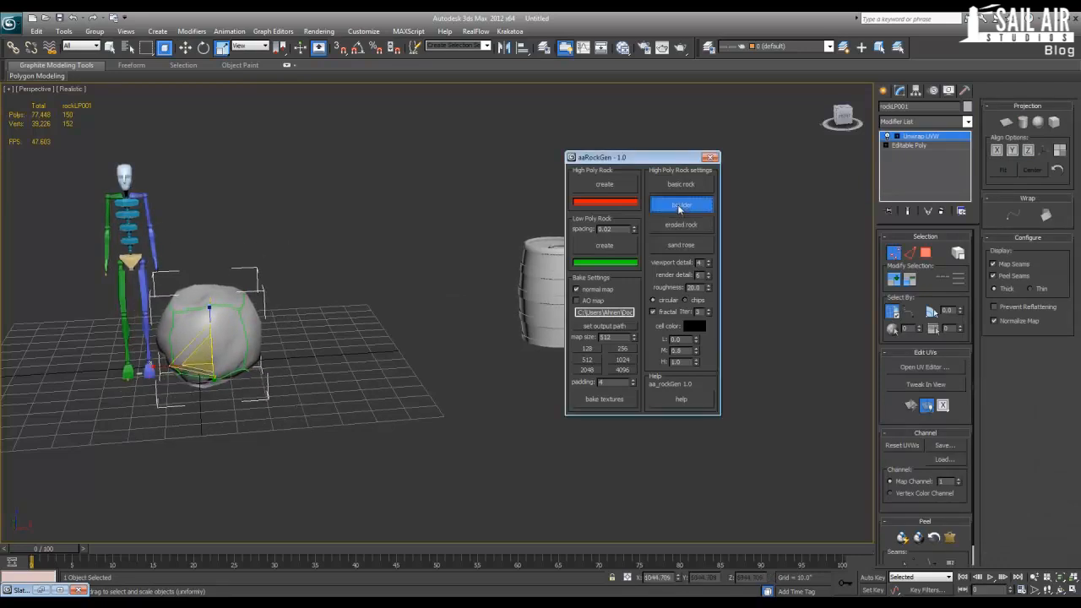
click(680, 184)
click(681, 245)
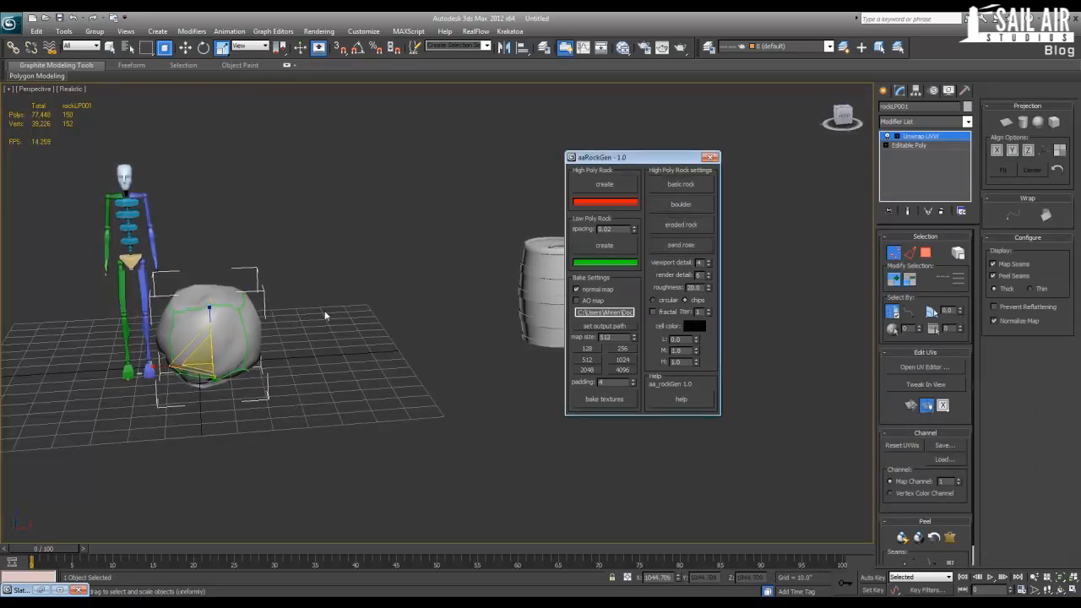
Turn on edged faces and examine the low-poly rock's mesh from several angles.
click(303, 297)
click(222, 321)
key(w)
alt+middle_drag(225, 321, 337, 358)
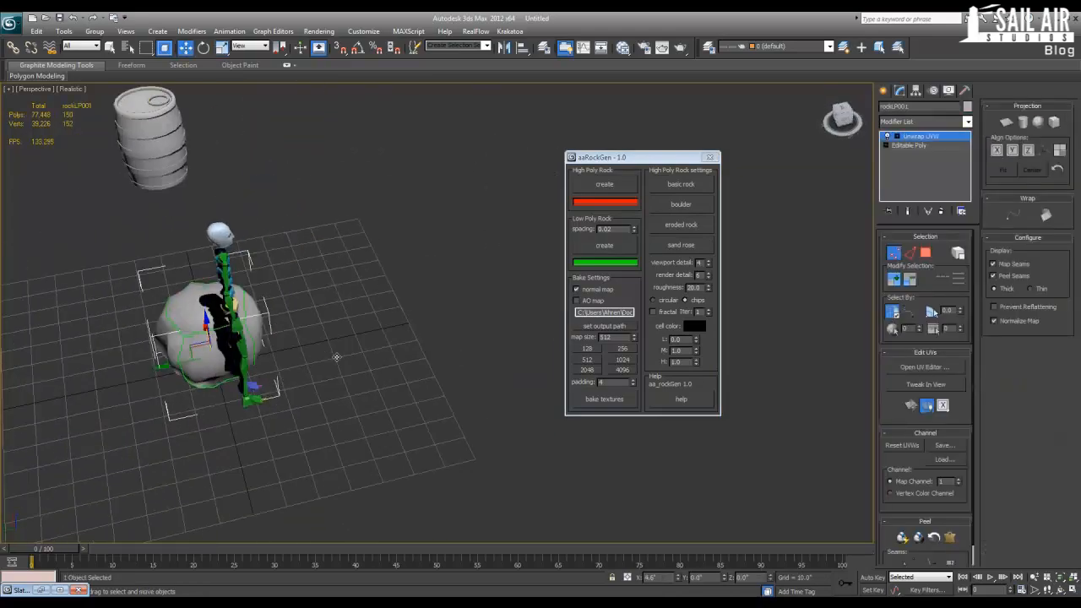
key(F4)
alt+middle_drag(397, 338, 416, 353)
scroll(254, 311, up, 5)
scroll(534, 369, down, 4)
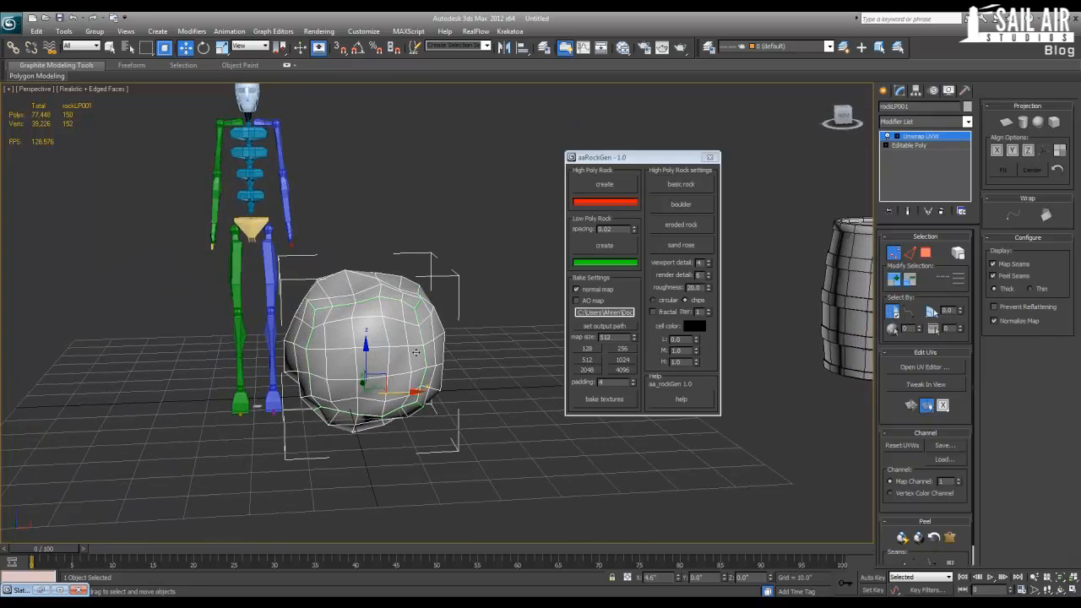
Move the figure along X to about -83 inches, clear of the rock, and raise the rock about 10 inches along Z.
click(287, 216)
scroll(328, 243, down, 3)
key(ctrl+z)
drag(385, 174, 305, 425)
drag(381, 322, 222, 323)
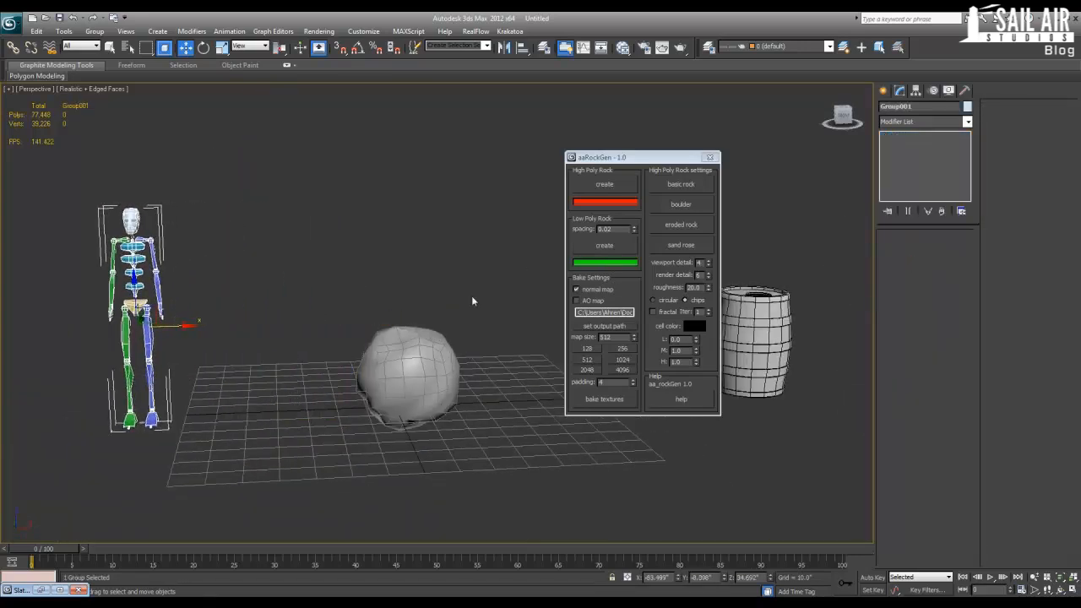
click(409, 354)
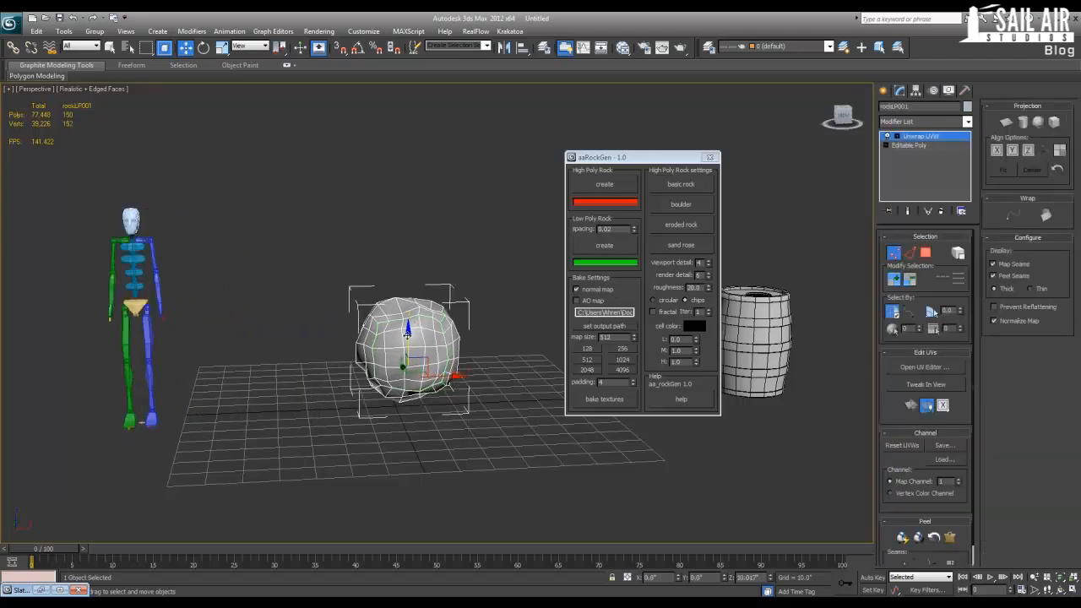
Generate another low-poly rock with spacing 0.02 and close the rock generator.
click(605, 245)
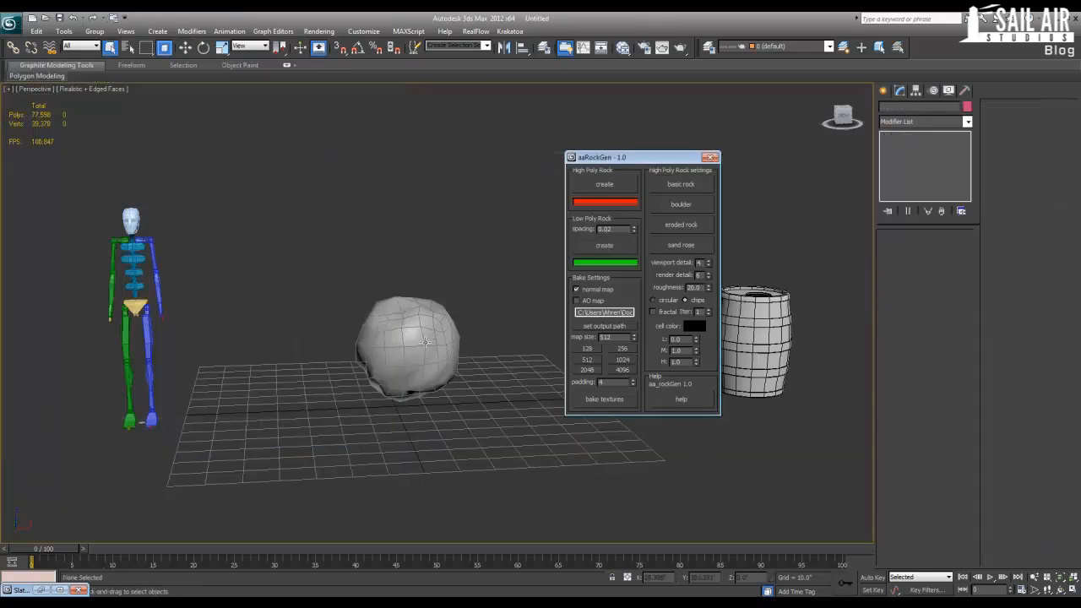
key(w)
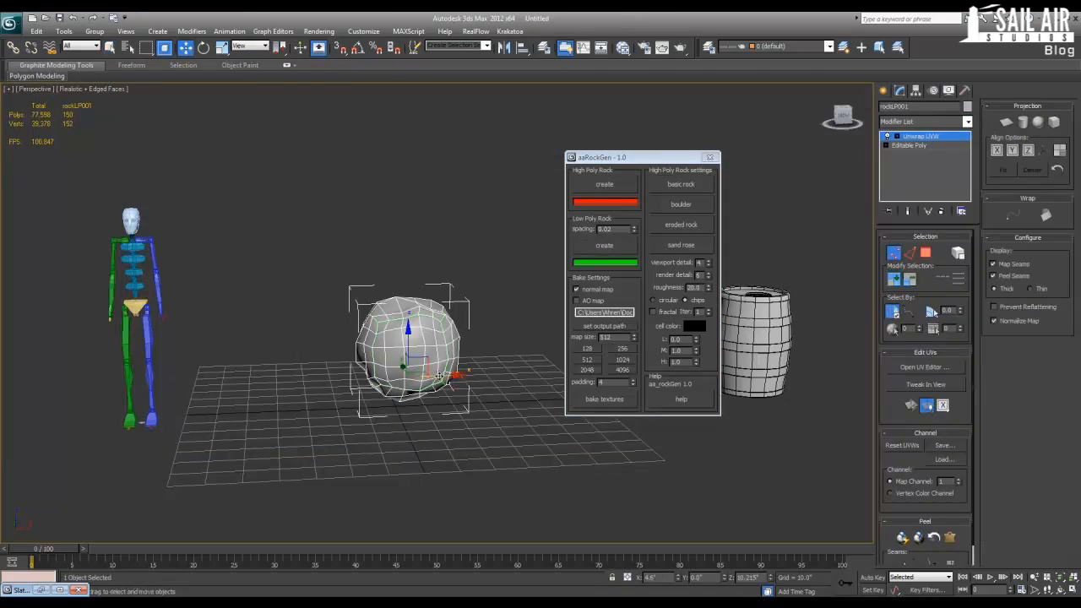
drag(444, 377, 391, 378)
right_click(391, 378)
click(476, 259)
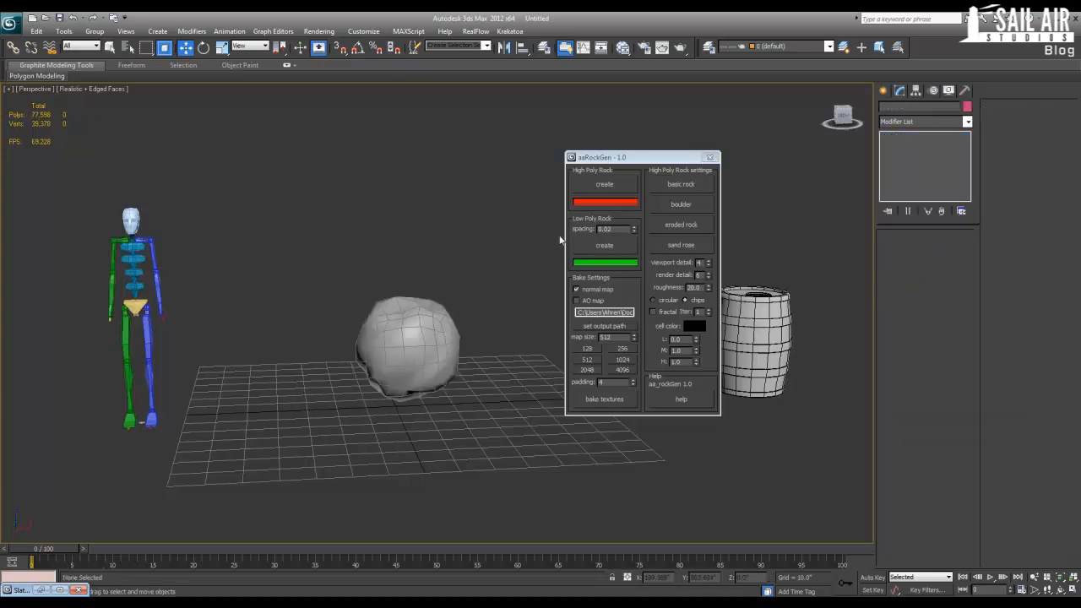
click(713, 158)
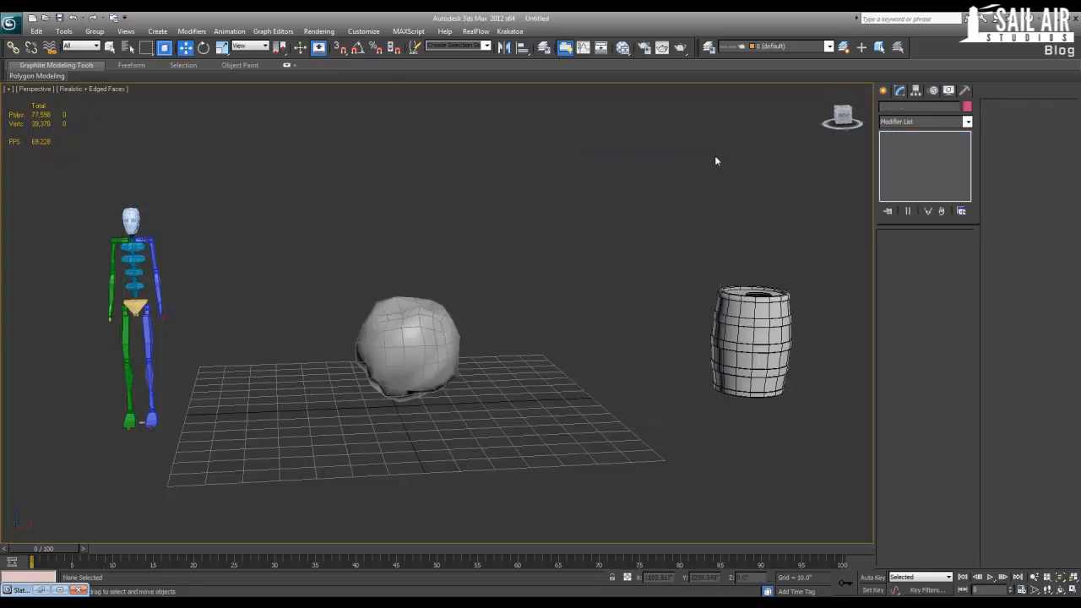
Select the low-poly rock and add a Noise modifier on top of its Unwrap UVW.
scroll(448, 292, down, 3)
click(452, 308)
alt+middle_drag(452, 308, 434, 336)
scroll(434, 335, up, 3)
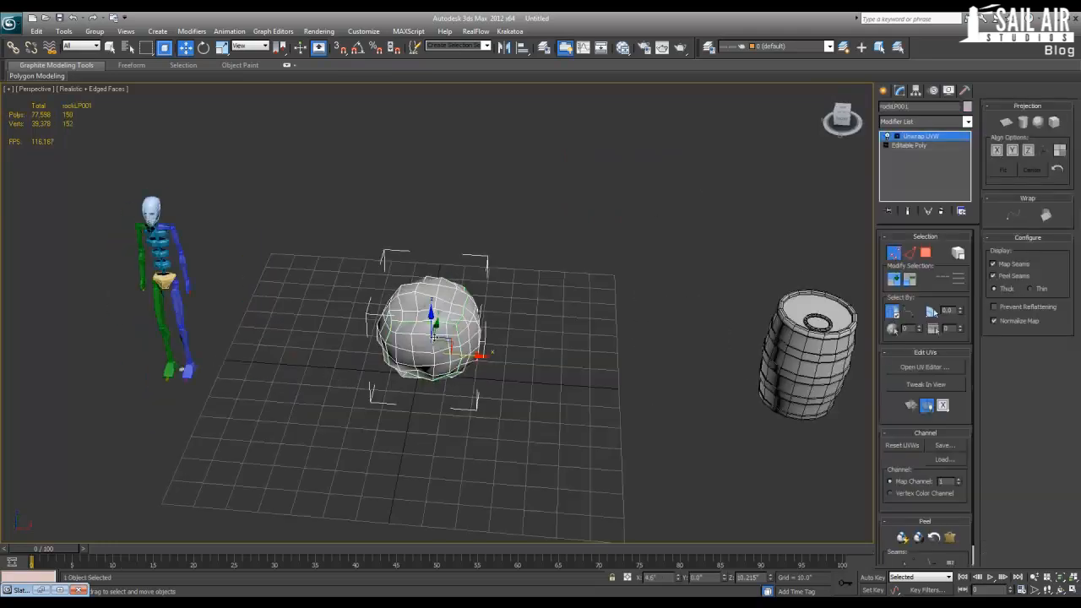
click(912, 123)
key(n)
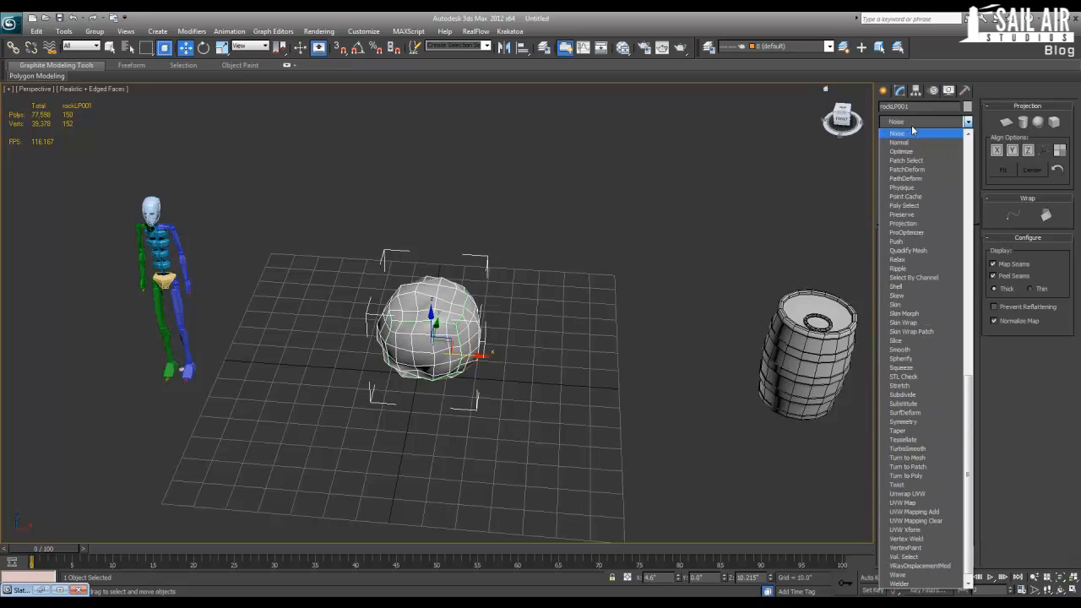
click(912, 132)
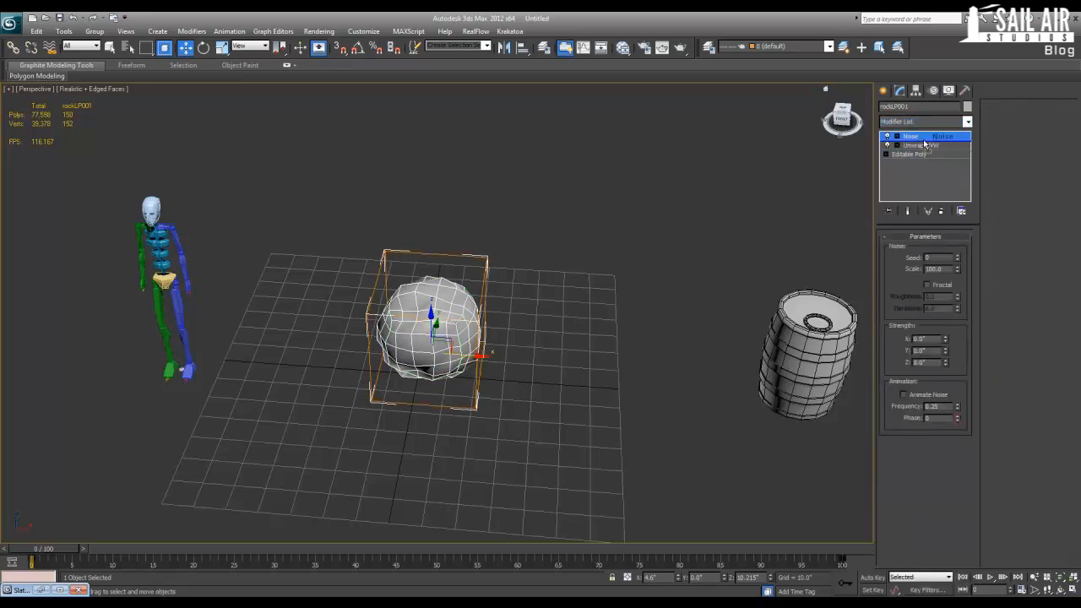
drag(924, 141, 924, 140)
Copy the rock to both sides along X, placing the copies at about 50.6 and -34 inches.
alt+middle_drag(516, 371, 498, 360)
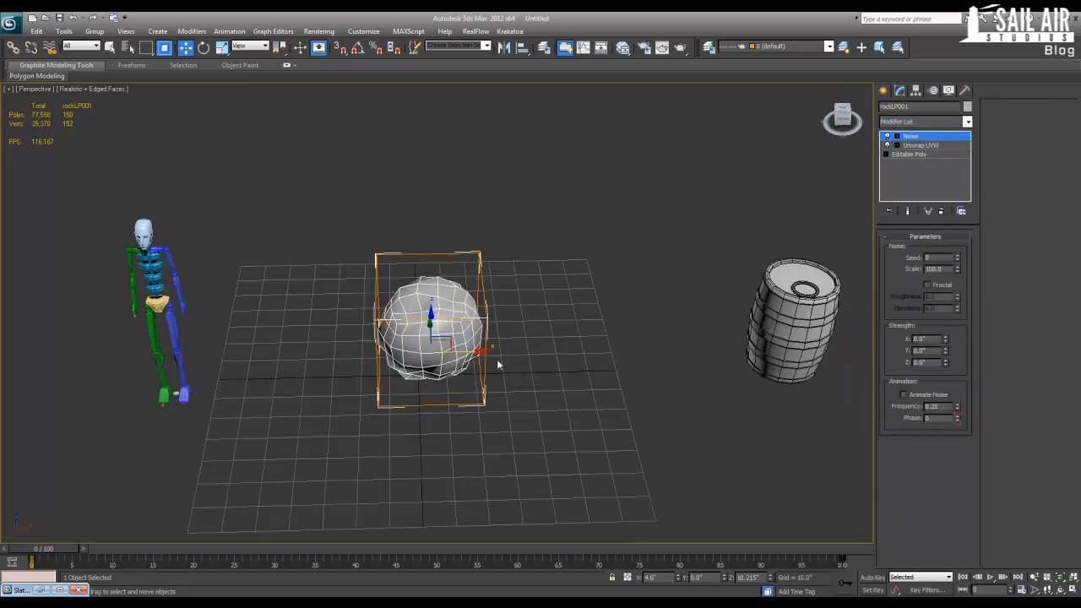
mouse_move(468, 352)
shift+mouse_down()
mouse_move(439, 352)
mouse_move(605, 351)
shift+mouse_up()
click(547, 362)
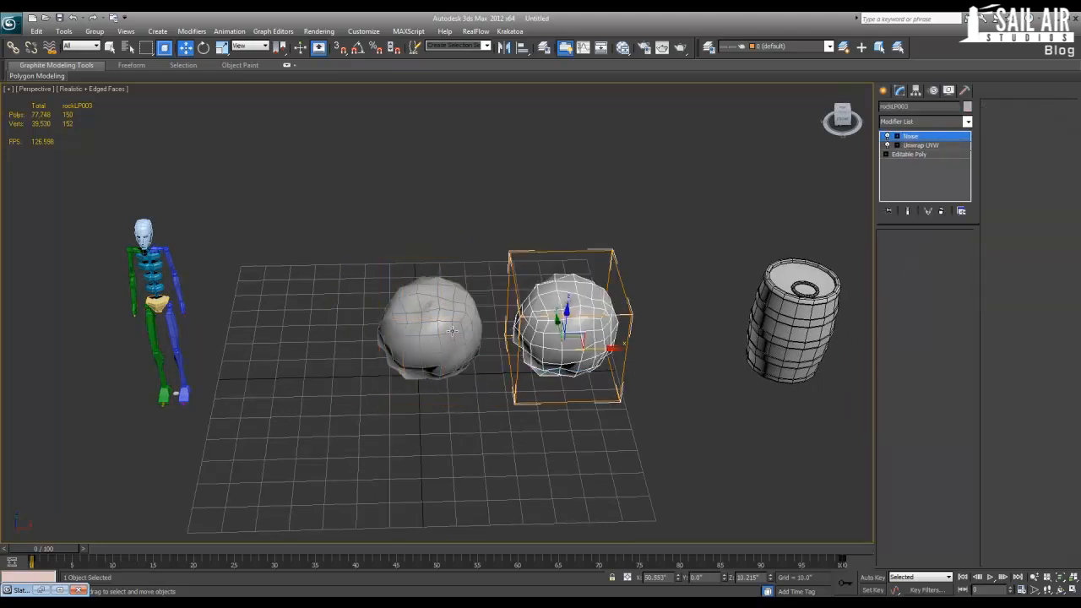
click(450, 330)
shift+drag(471, 352, 356, 353)
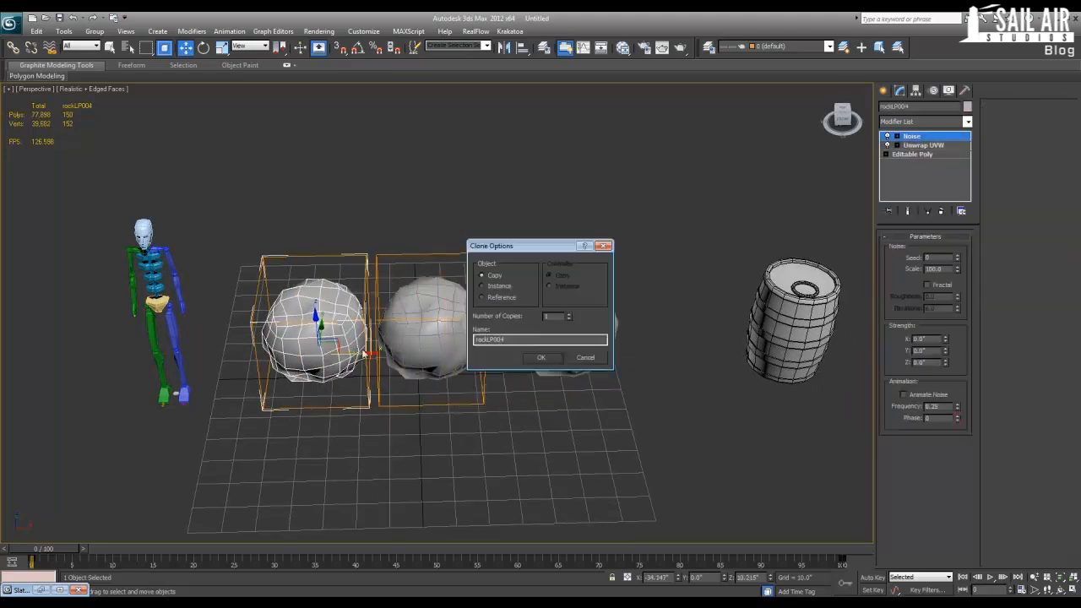
click(541, 358)
Enable Fractal on the Noise modifier of the copy nearest the barrel and set its strength to 5 inches on X, Y and Z.
click(564, 334)
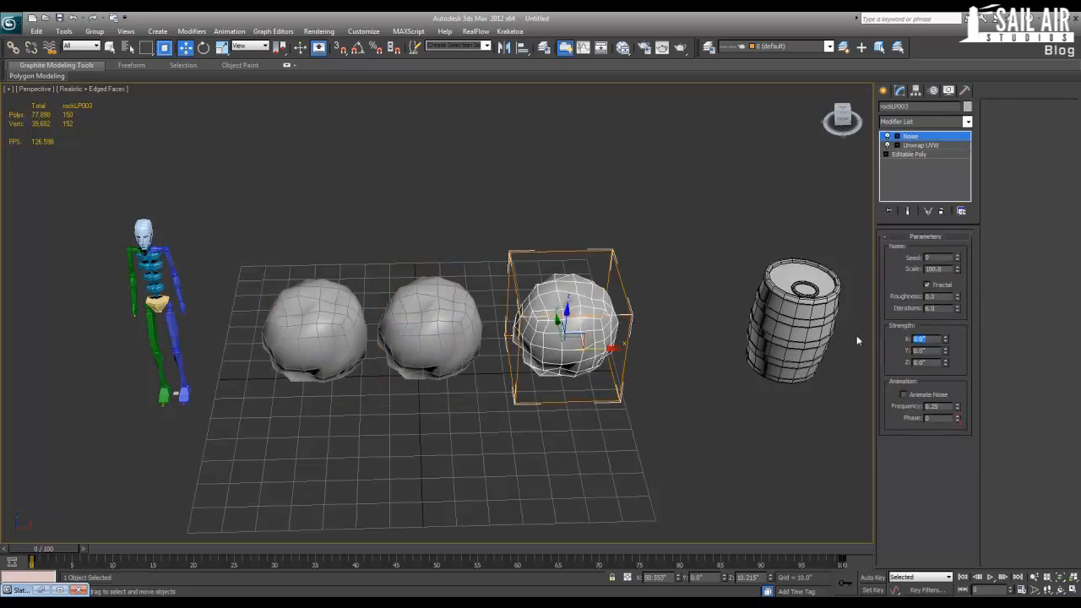
text(5)
key(Tab)
text(5)
key(Tab)
text(5)
key(Return)
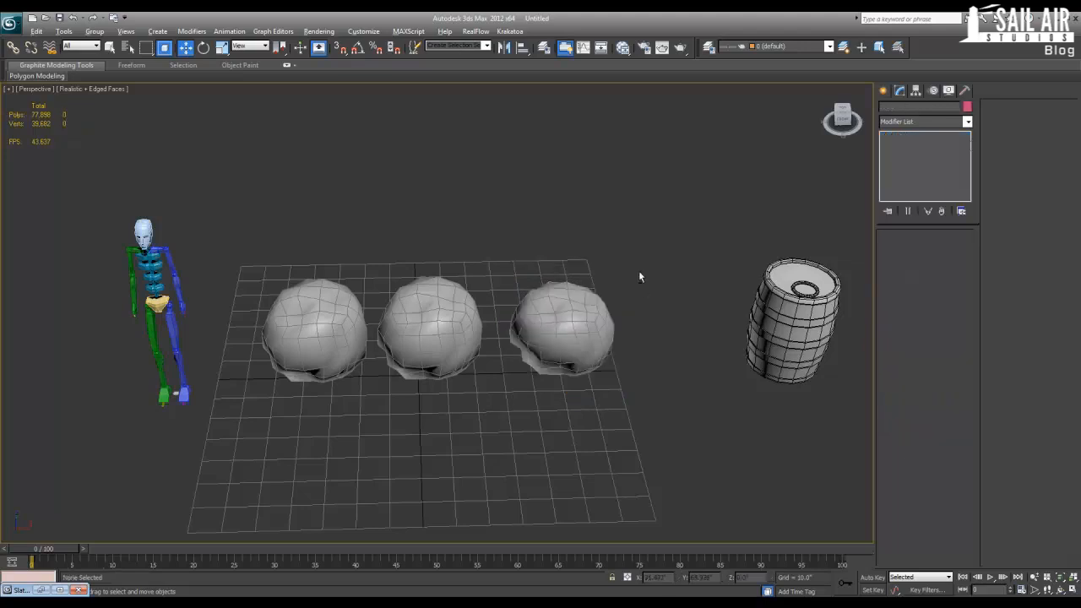
On the copy nearest the figure, make the noise fractal with strength 2.5 inches on X, Y and Z and seed 123.
alt+middle_drag(639, 273, 506, 278)
click(313, 287)
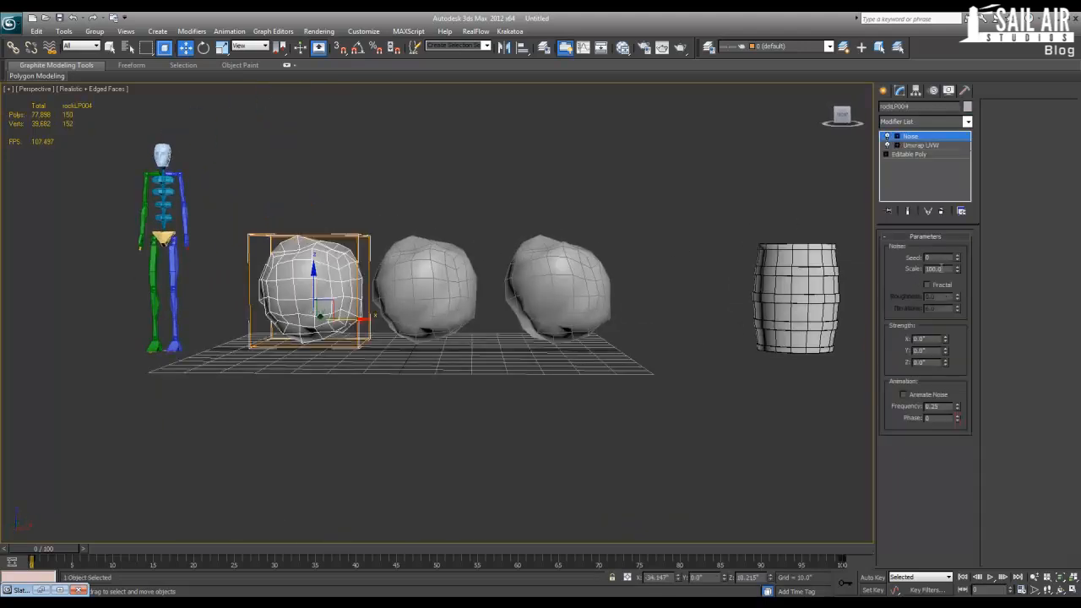
click(927, 285)
double_click(937, 338)
text(2.5)
key(Tab)
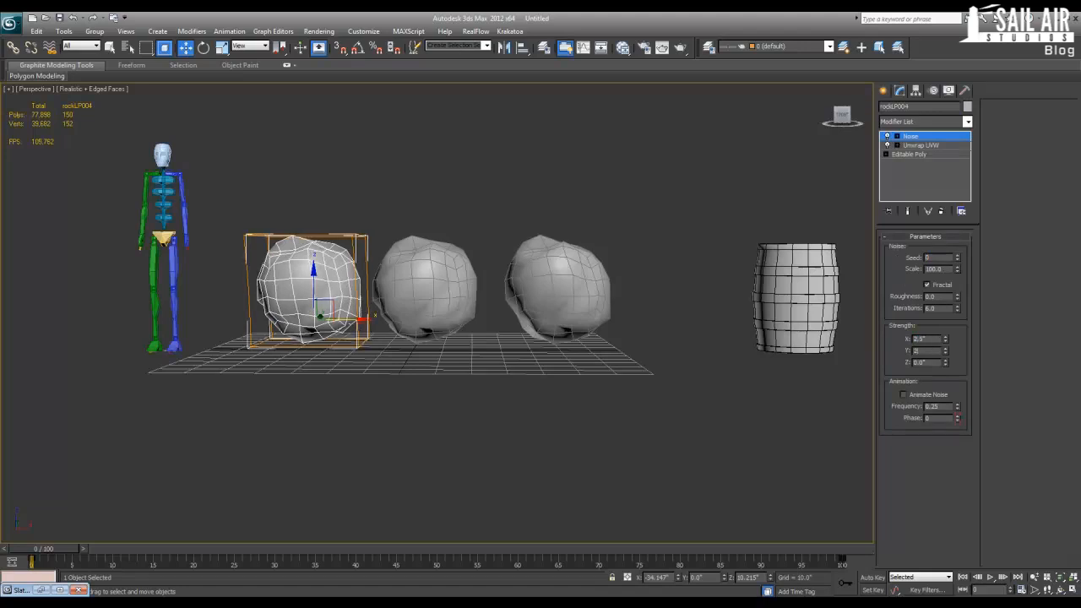
text(2.5)
key(Tab)
text(2.5)
key(Return)
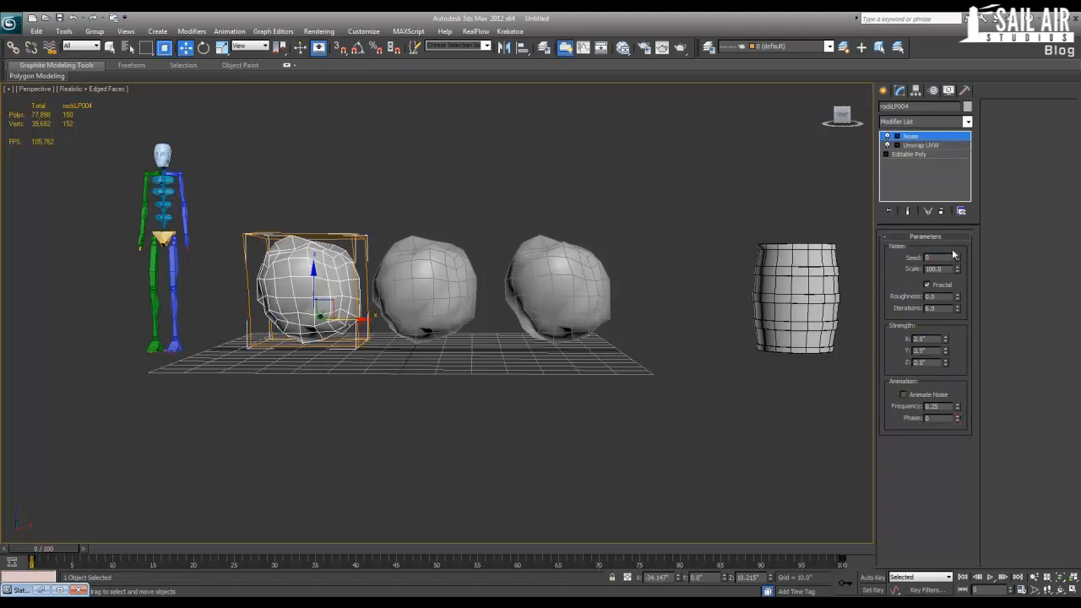
text(123)
key(Return)
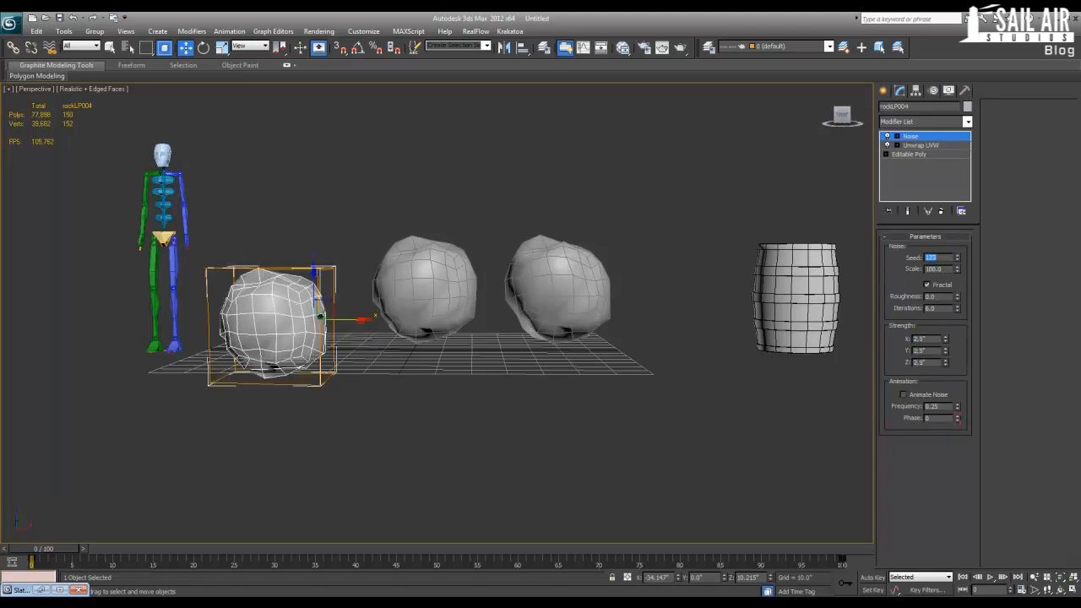
Examine the three rocks from several angles and distances to compare their shapes.
alt+middle_drag(407, 371, 400, 412)
click(349, 382)
alt+middle_drag(351, 384, 440, 372)
click(446, 267)
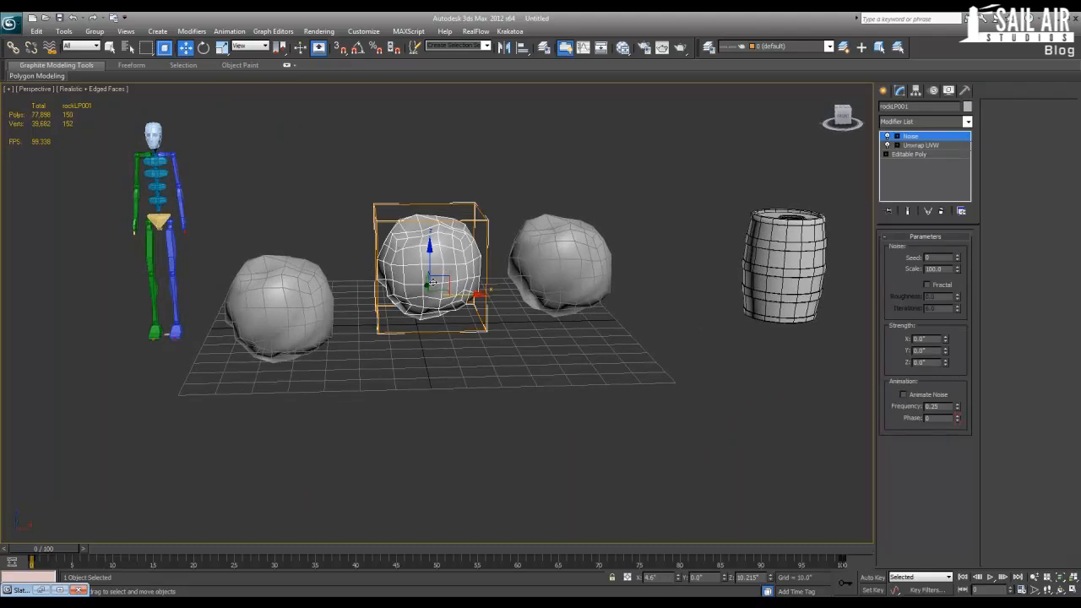
middle_drag(455, 288, 453, 310)
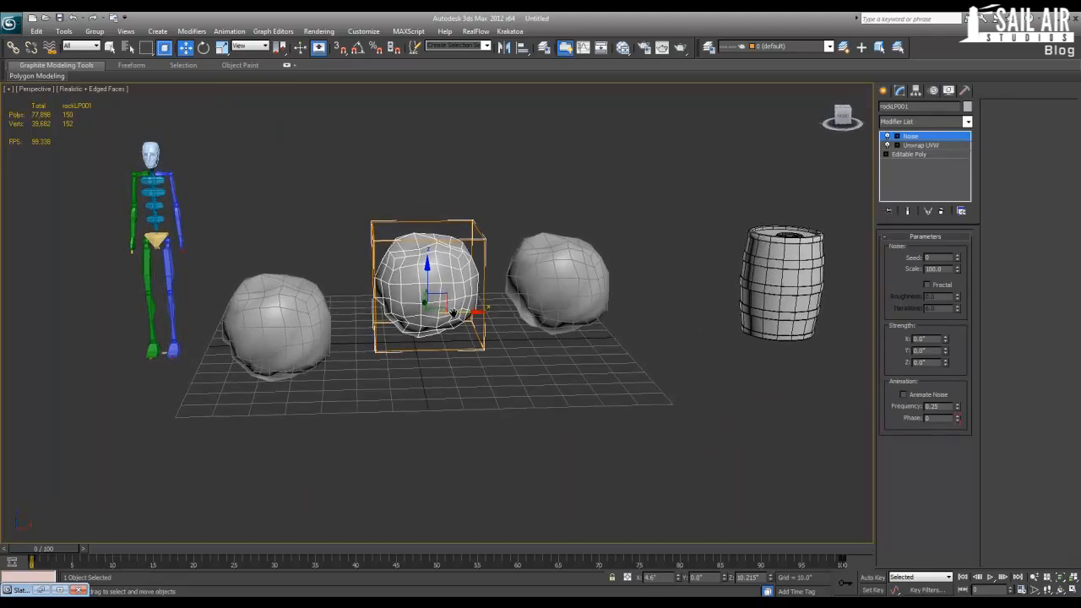
scroll(452, 320, down, 4)
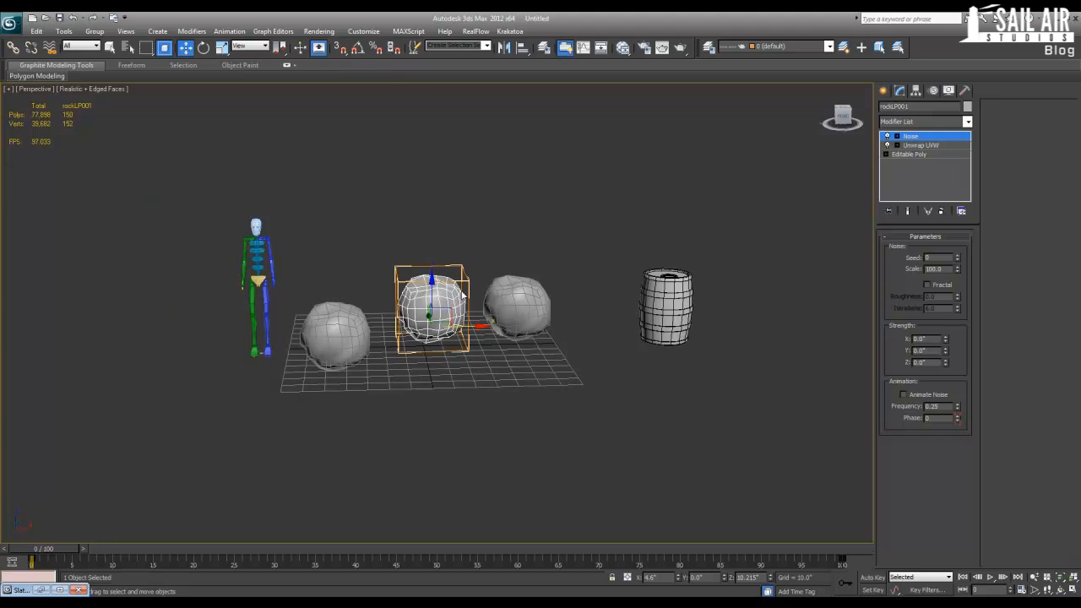
scroll(440, 304, down, 3)
scroll(376, 321, up, 6)
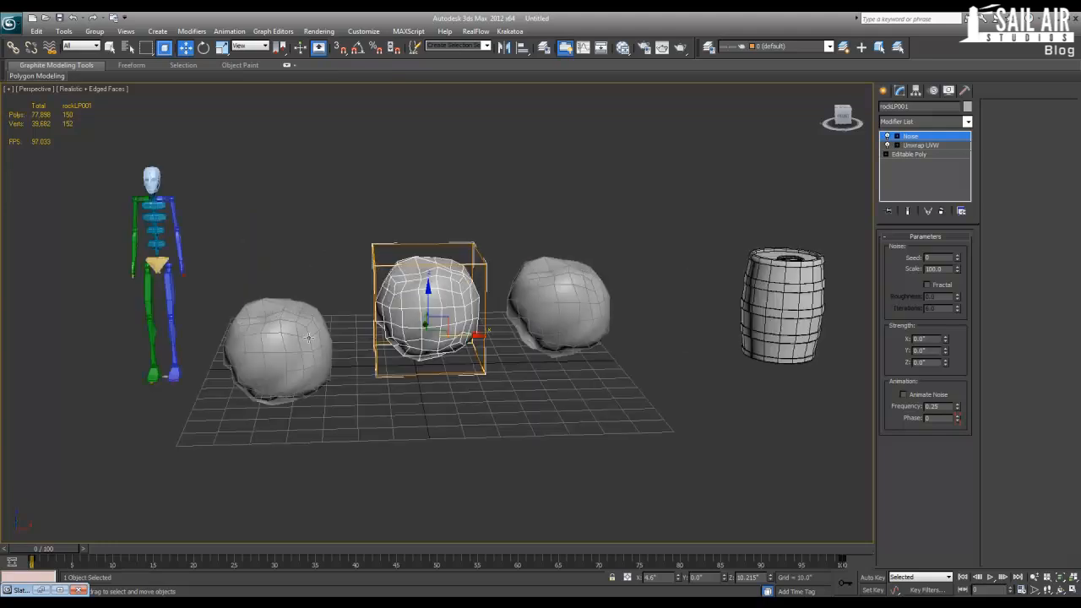
click(306, 336)
key(r)
drag(312, 304, 310, 328)
right_click(310, 327)
Set X to 0 for the rock nearest the figure and shift it along Y, and zero the original rock's X and Z.
alt+middle_drag(310, 328, 370, 361)
key(w)
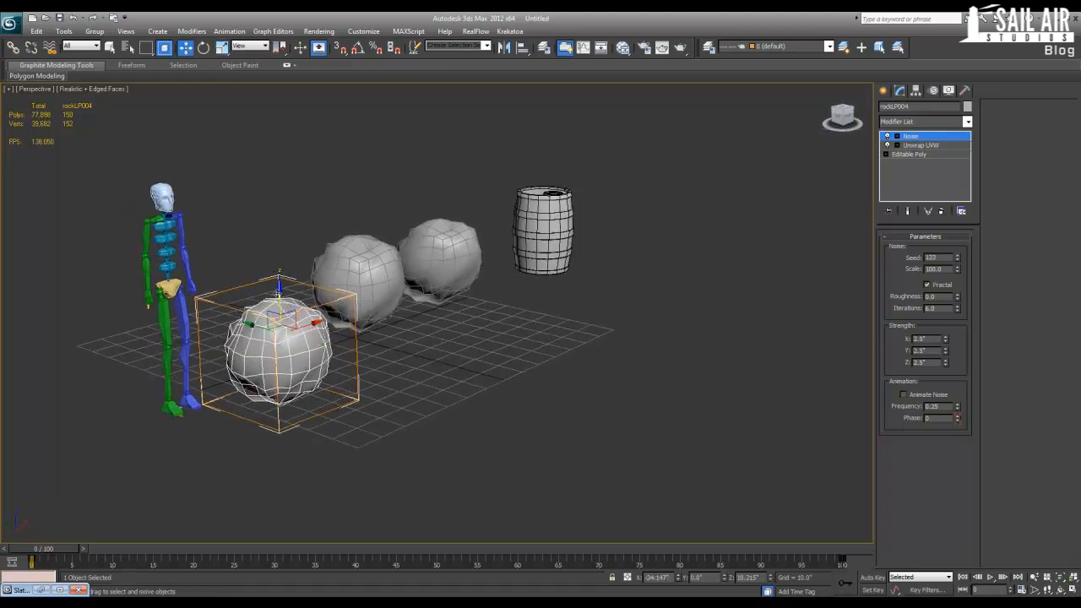
drag(277, 292, 278, 249)
right_click(677, 579)
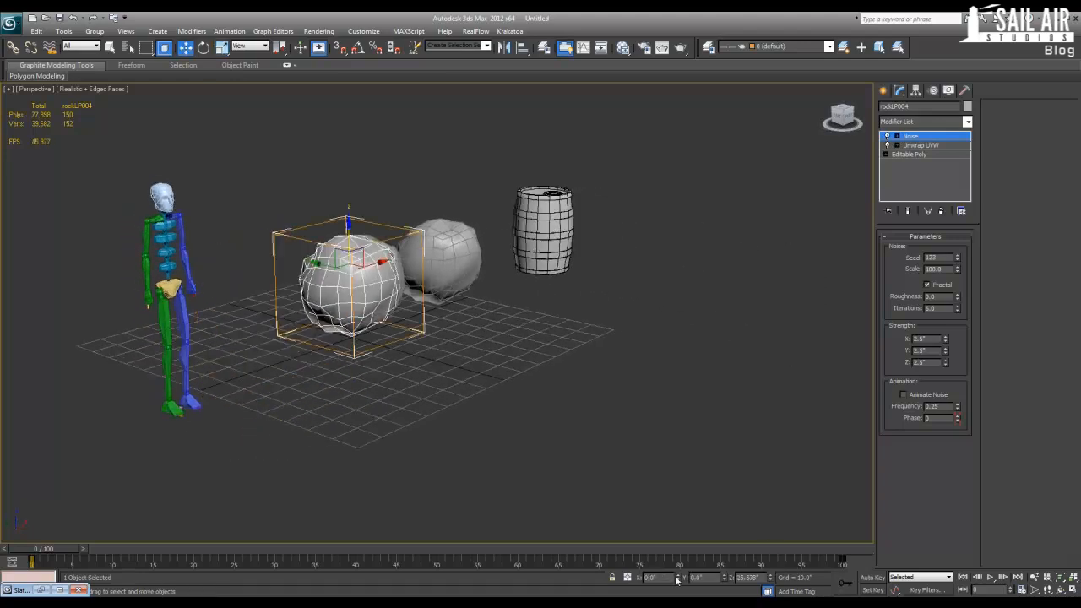
drag(354, 273, 283, 268)
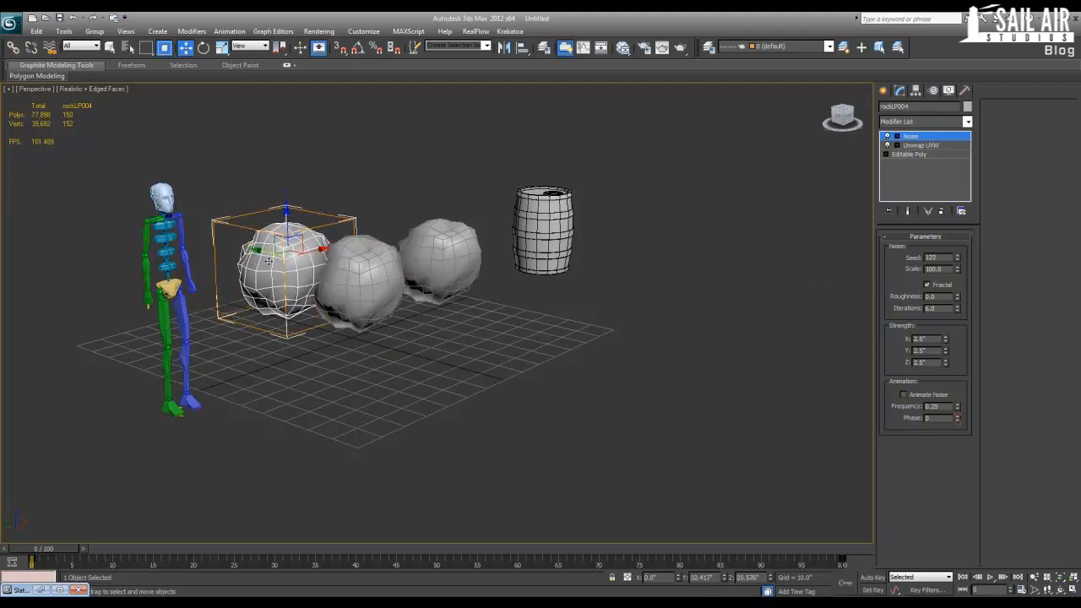
click(384, 299)
right_click(678, 580)
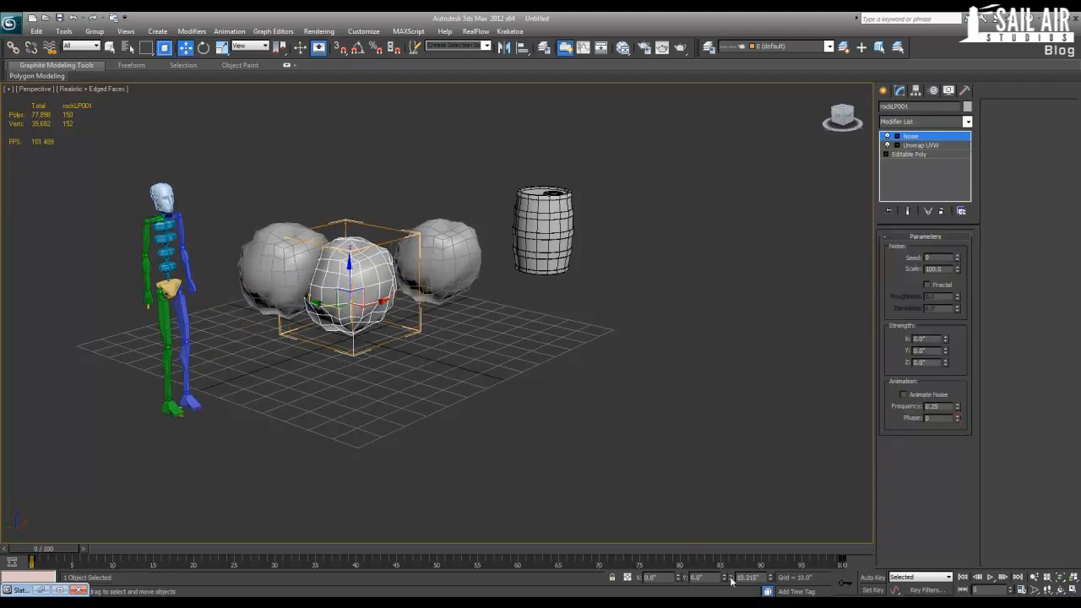
right_click(771, 580)
Zero Y and Z of the rock with noise seed 123, and zero X and Z of the 5-inch noise rock.
click(292, 275)
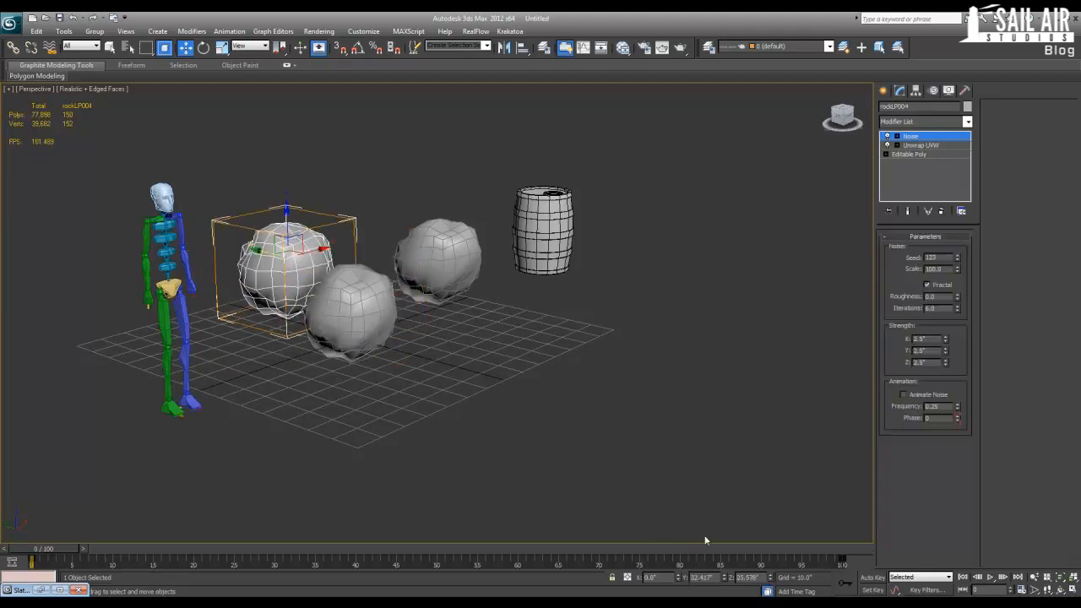
right_click(724, 580)
right_click(771, 580)
click(430, 269)
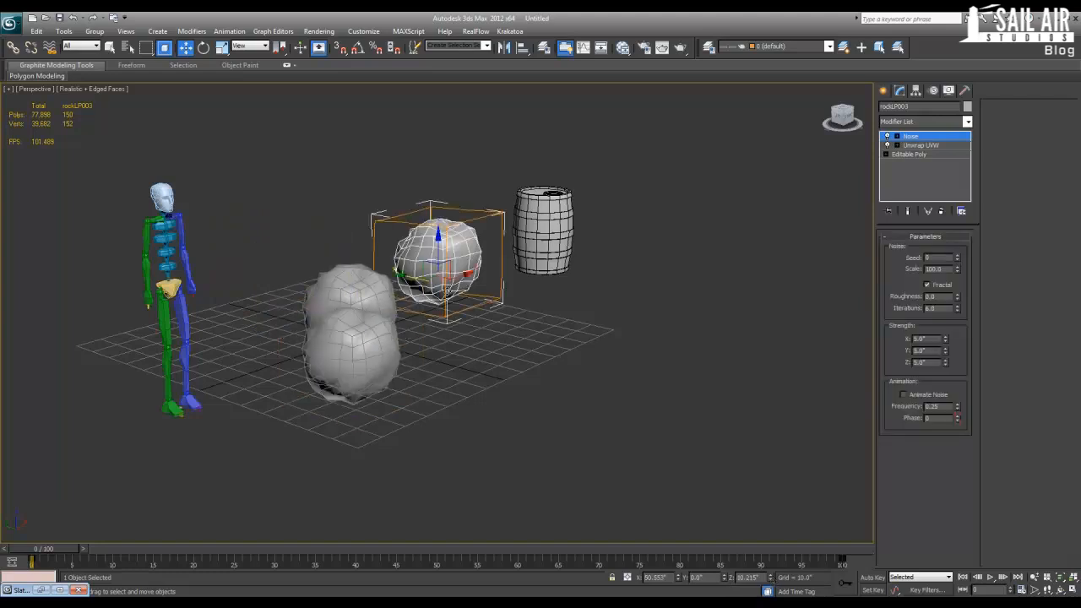
right_click(678, 579)
right_click(770, 581)
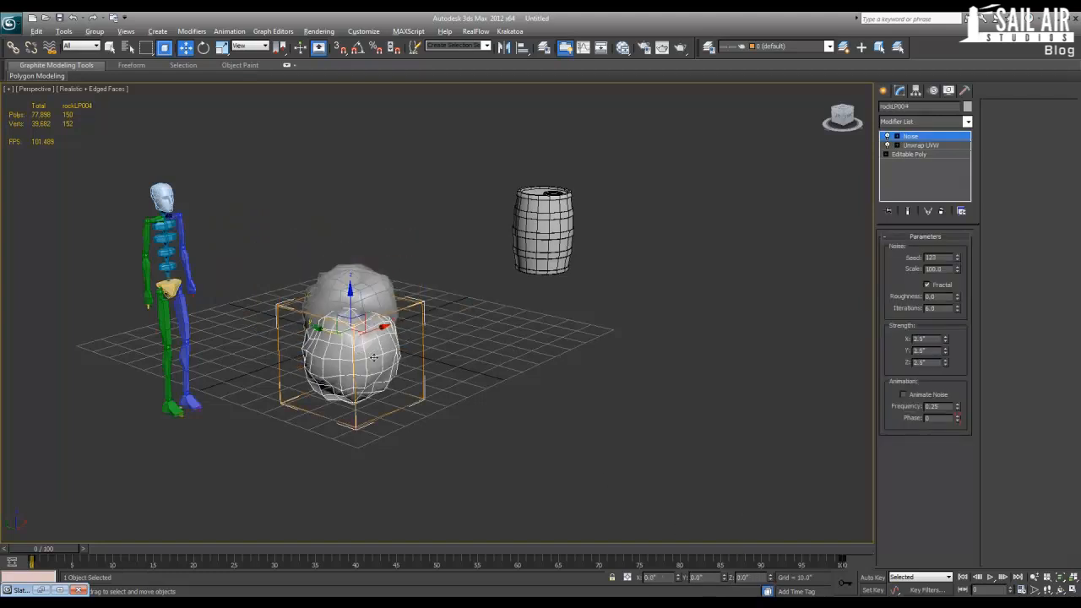
Reset the 2.5-inch noise rock's seed to 0 and spread both noisy rocks along Y to opposite sides of the original.
alt+middle_drag(355, 338, 305, 406)
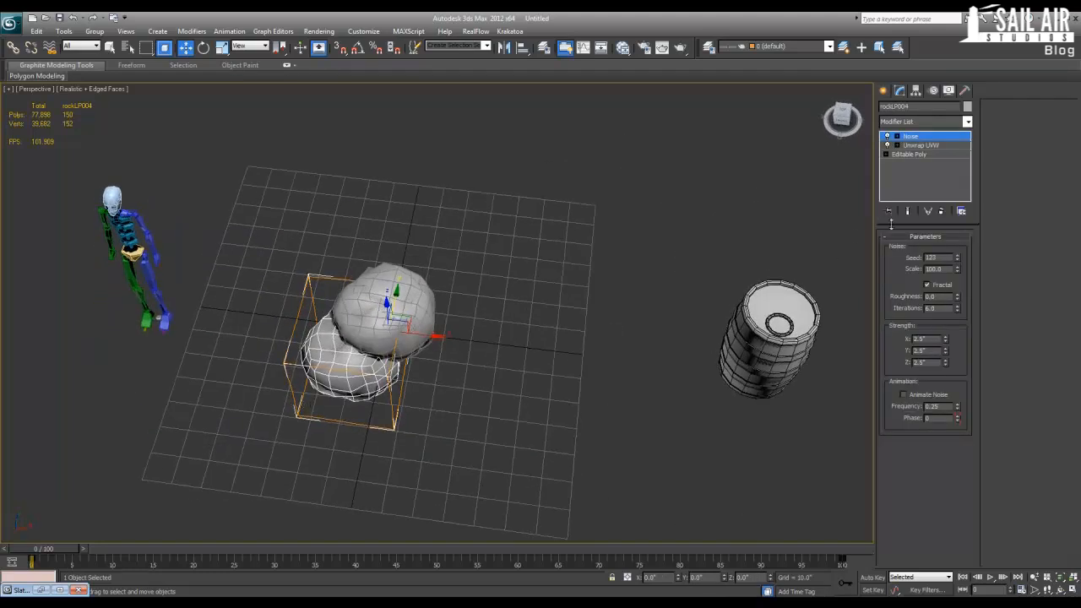
right_click(959, 260)
alt+middle_drag(414, 327, 520, 332)
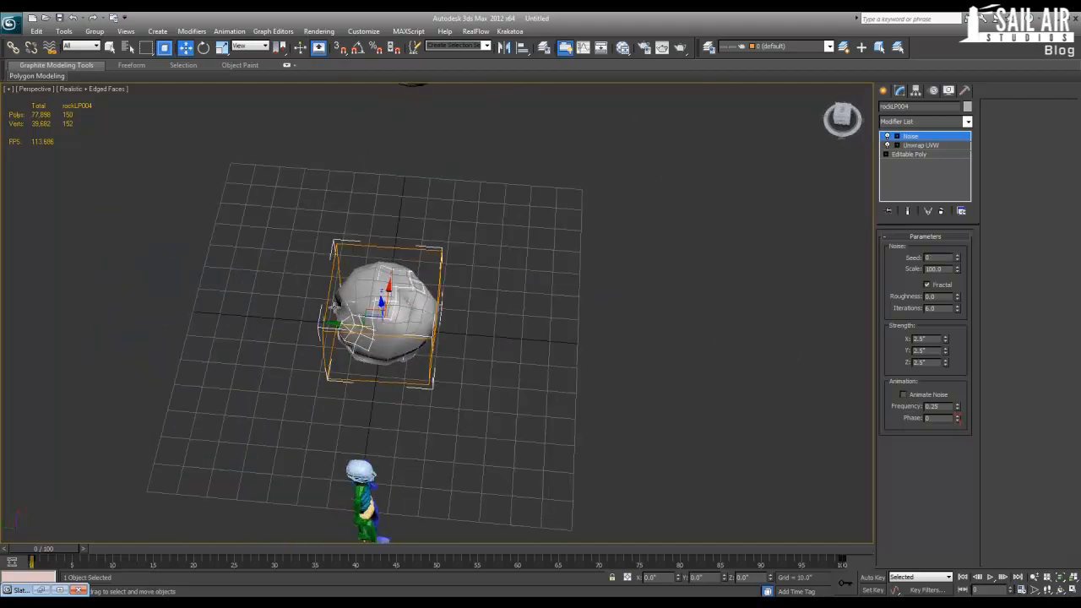
drag(347, 325, 461, 331)
drag(385, 323, 279, 316)
Flatten the middle rock by scaling it down along Z.
click(392, 313)
alt+middle_drag(439, 332, 376, 296)
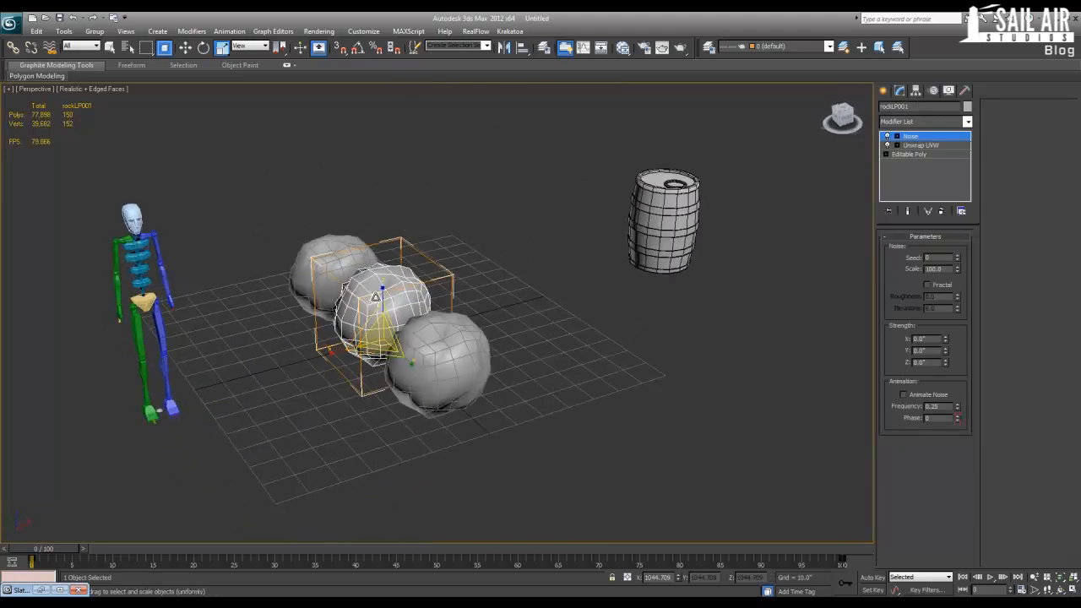
drag(381, 289, 382, 327)
alt+middle_drag(389, 327, 414, 315)
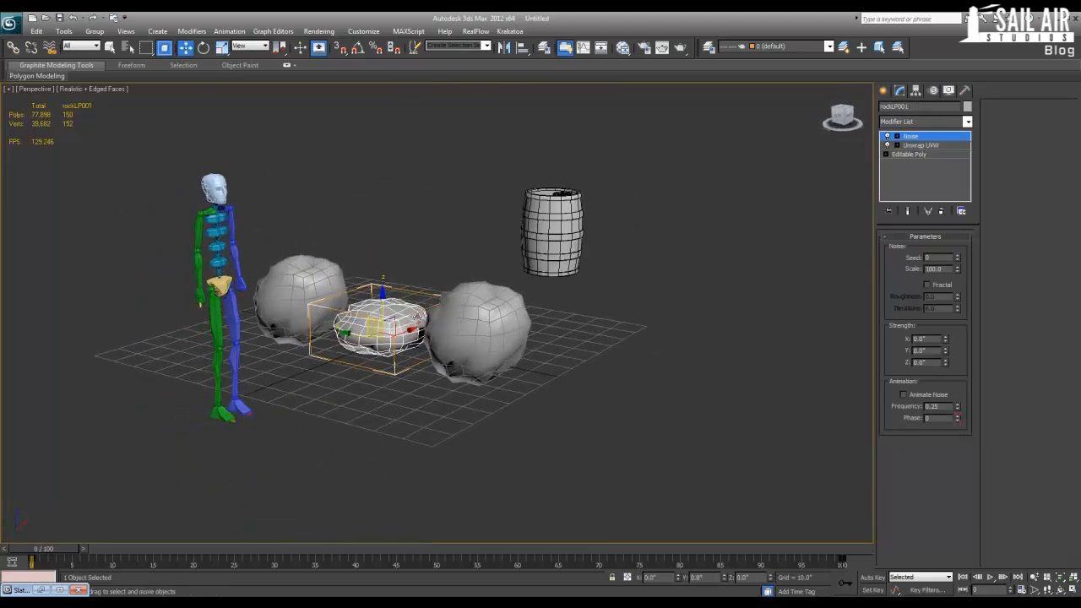
Scale the 2.5-inch noise rock non-uniformly into an elongated boulder, long along Y and narrower along X.
click(488, 321)
key(r)
drag(519, 369, 454, 362)
key(w)
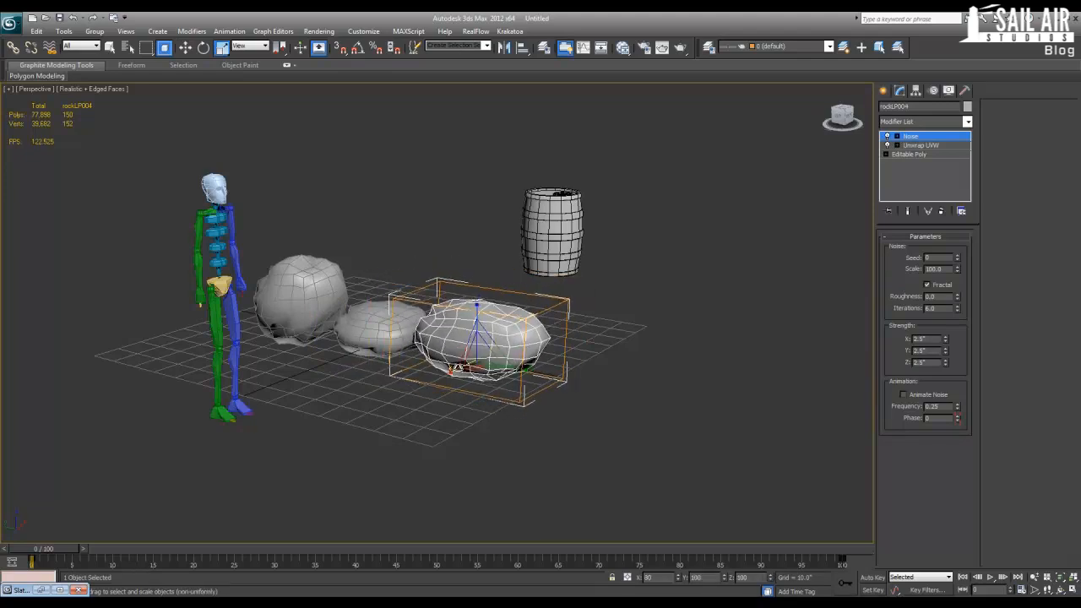
Copy the 5-inch noise rock outward along Y, and make another copy resting above the flattened rock.
alt+middle_drag(461, 360, 433, 278)
click(290, 252)
shift+drag(249, 252, 163, 218)
click(532, 360)
click(251, 259)
alt+middle_drag(252, 259, 293, 244)
shift+drag(255, 264, 359, 209)
click(566, 363)
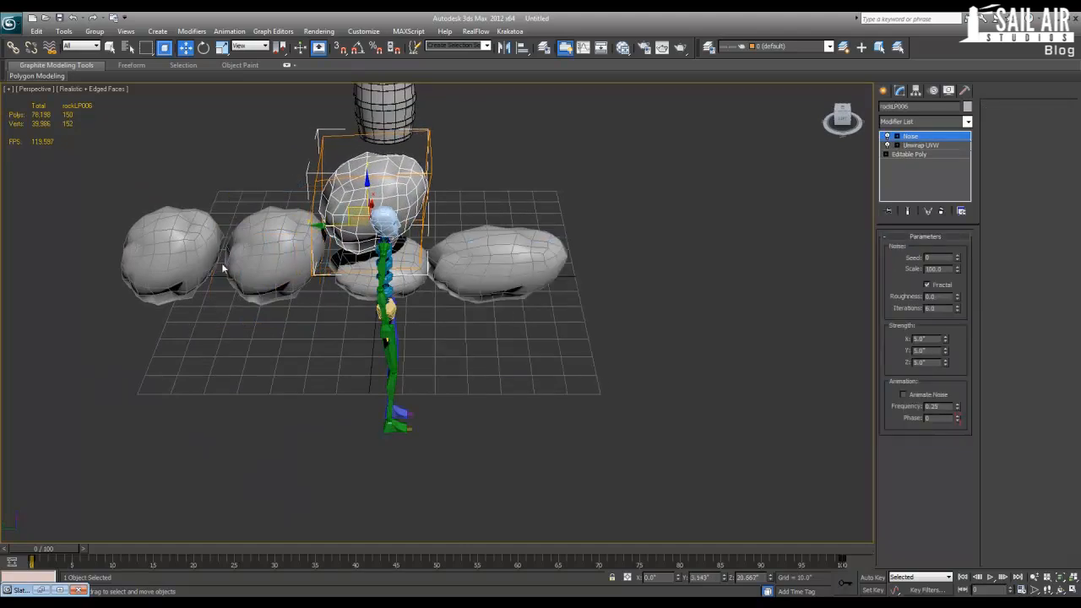
Move the outermost rock to about 97.4 inches on Y and stack two copies above it at about 30.3-inch spacing.
click(169, 262)
alt+middle_drag(169, 262, 230, 255)
mouse_move(230, 255)
mouse_down()
mouse_move(166, 255)
mouse_move(167, 187)
mouse_up()
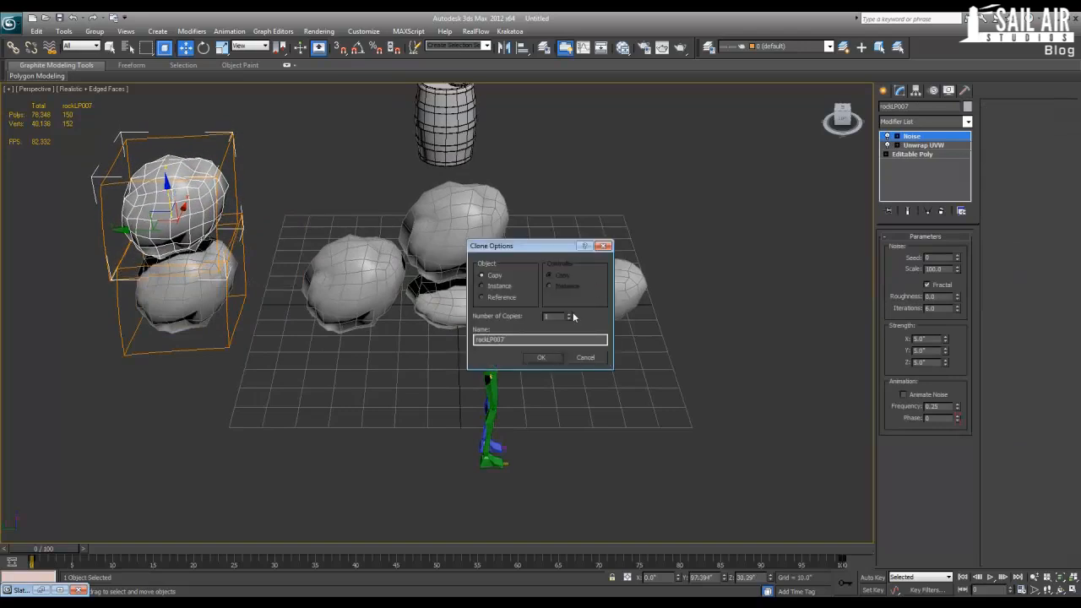
click(542, 357)
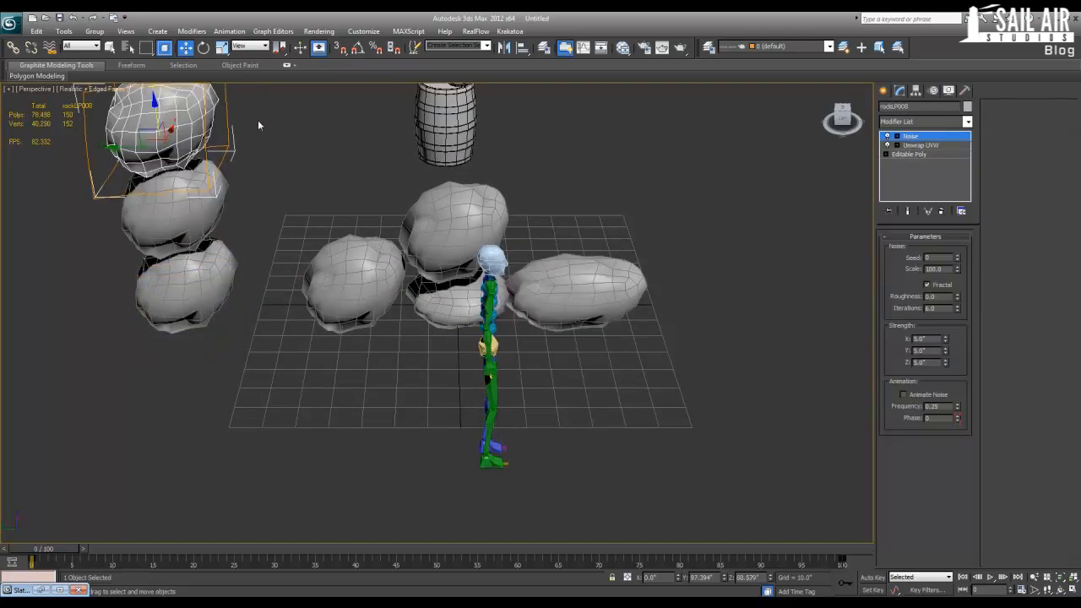
Delete the topmost rock of the outer stack.
middle_drag(257, 125, 300, 235)
drag(162, 475, 162, 384)
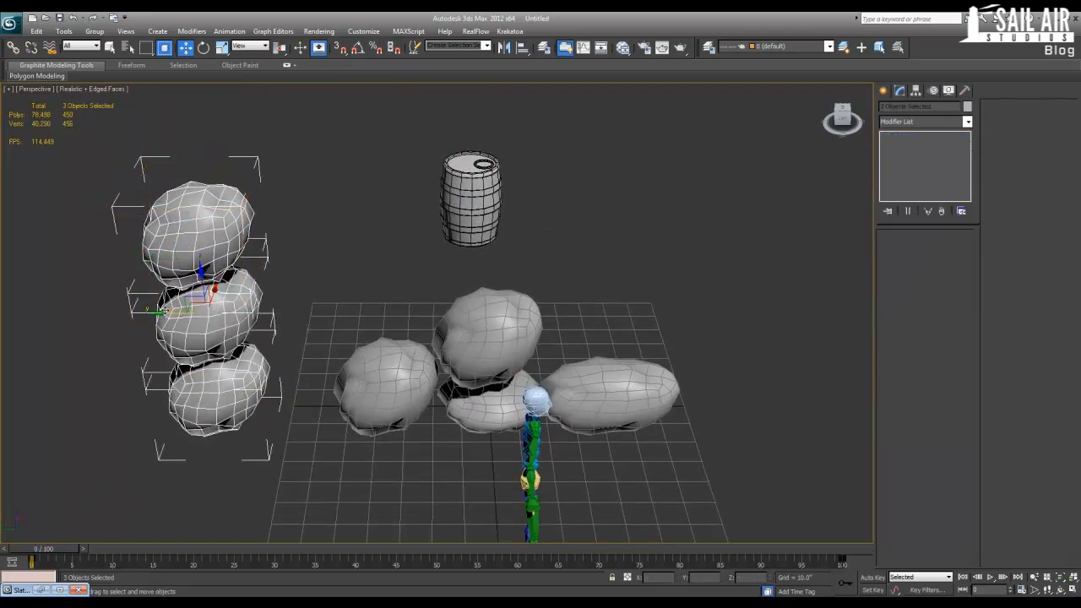
click(198, 222)
key(Delete)
Copy the stacked pair of rocks along Y to the opposite end of the wall, at about -89.4 inches.
drag(296, 245, 88, 459)
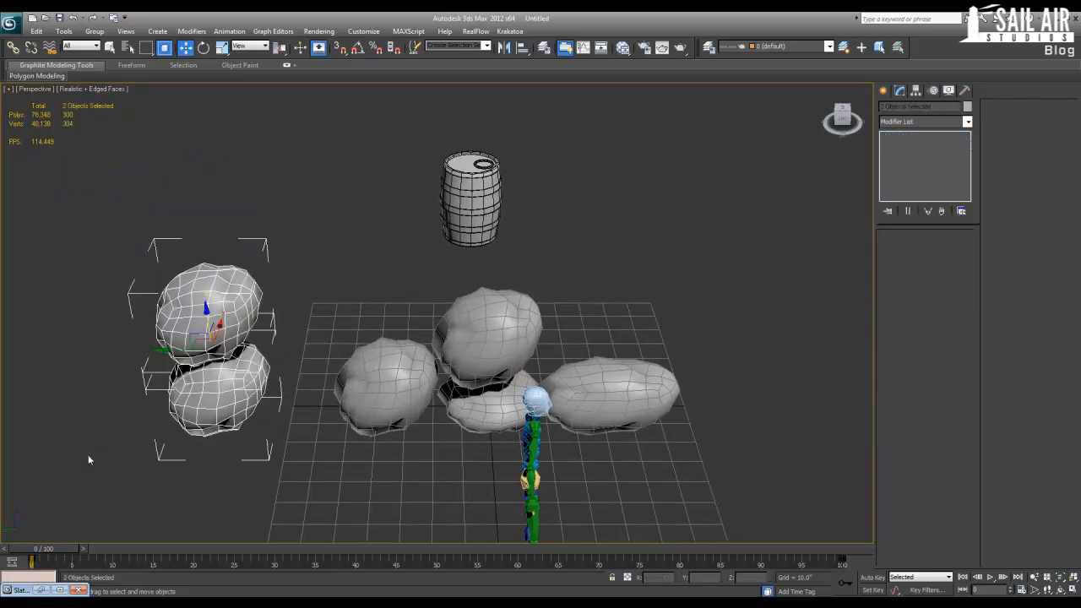
mouse_move(181, 347)
shift+mouse_down()
mouse_move(721, 348)
mouse_move(686, 350)
shift+mouse_up()
click(549, 361)
Copy the single rock beside the flattened one to the space above the elongated boulder.
click(412, 385)
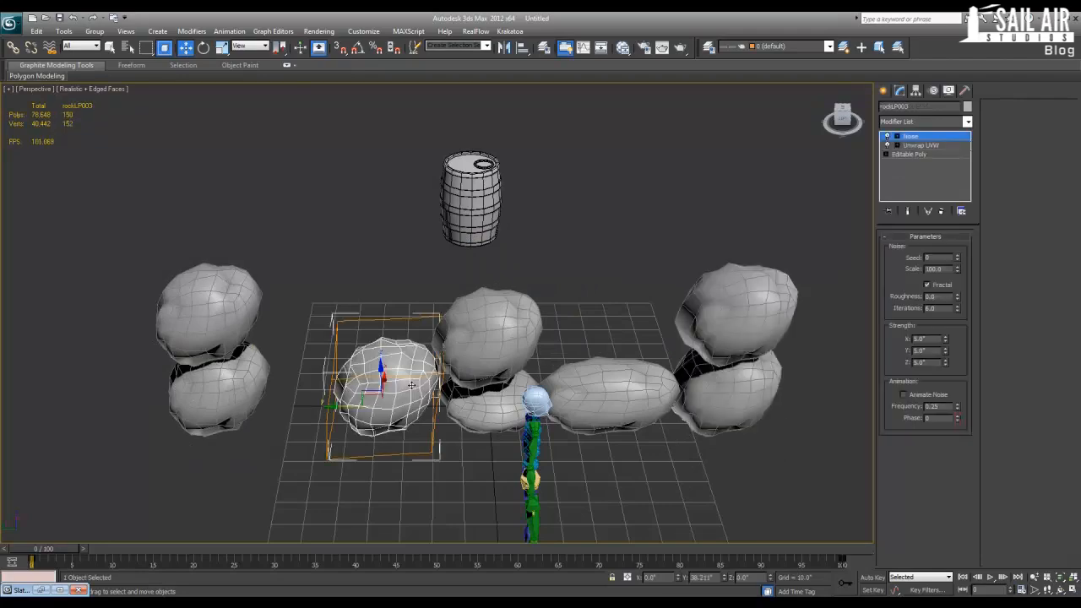
mouse_move(359, 396)
shift+mouse_down()
mouse_move(421, 381)
mouse_move(566, 268)
mouse_move(571, 344)
shift+mouse_up()
click(540, 357)
Shrink the copy above the elongated boulder, narrow it along Y, and fit it tilted against the large upper rock.
key(z)
key(r)
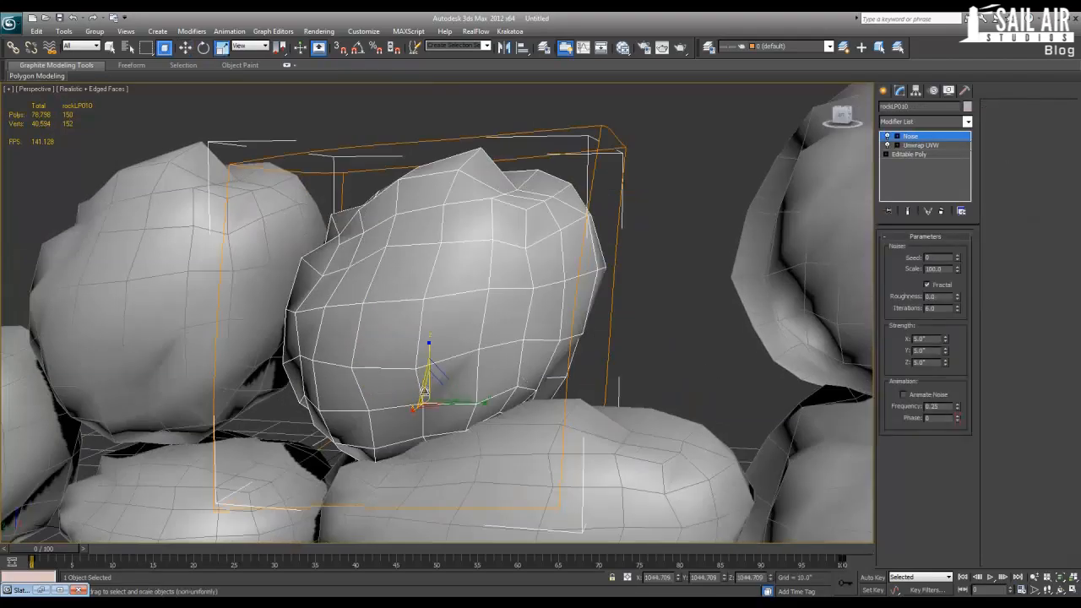
drag(427, 392, 431, 356)
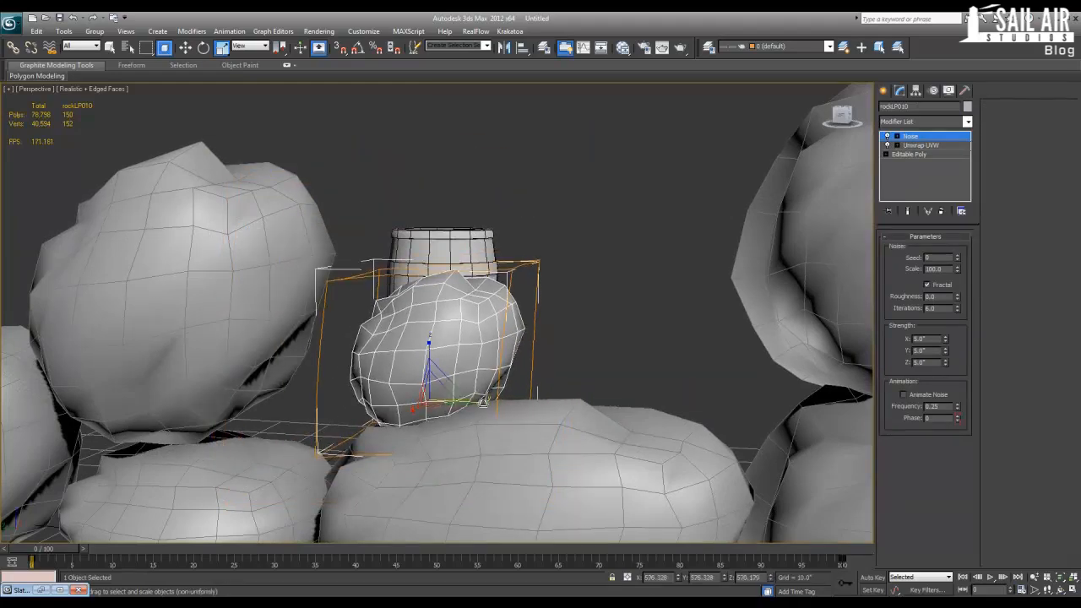
drag(483, 402, 324, 403)
key(e)
key(w)
key(r)
alt+middle_drag(439, 311, 499, 322)
click(506, 318)
middle_drag(481, 416, 470, 414)
key(z)
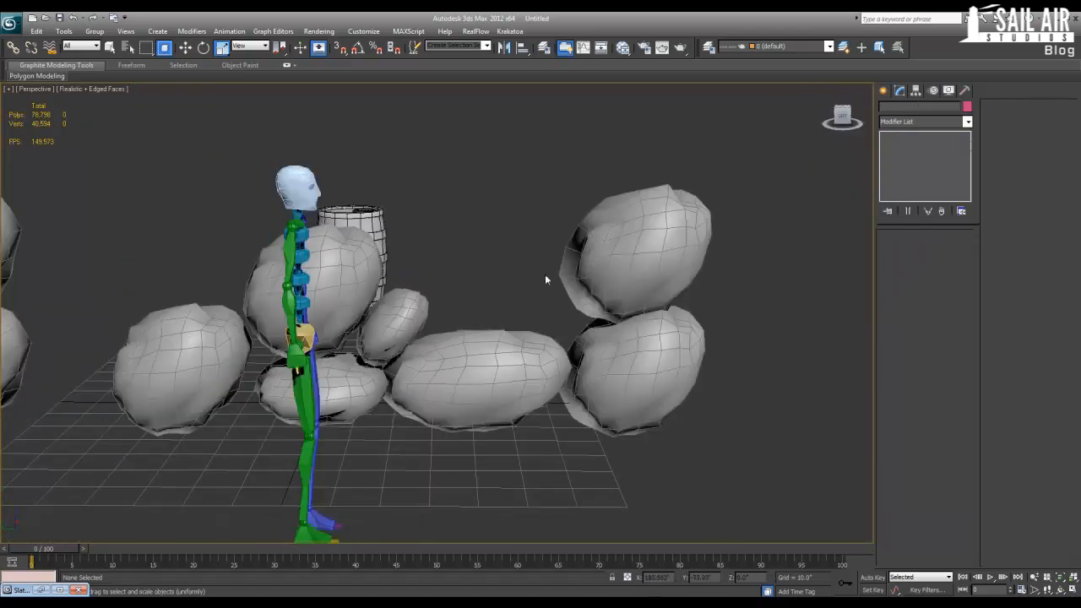
Scale down the single rock beside the flattened one and move it to about 31.7 inches on Y.
click(204, 370)
drag(177, 352, 211, 387)
key(w)
alt+middle_drag(211, 387, 369, 400)
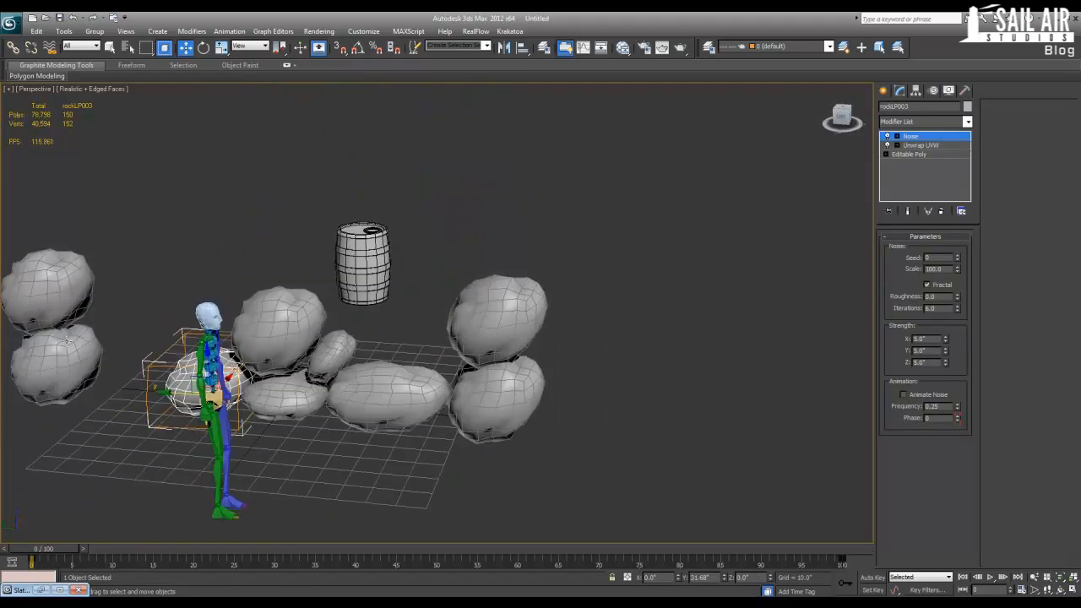
Make a scaled-down copy of the upper rock in the stack beside the elongated boulder and move it onto that boulder.
click(490, 325)
key(r)
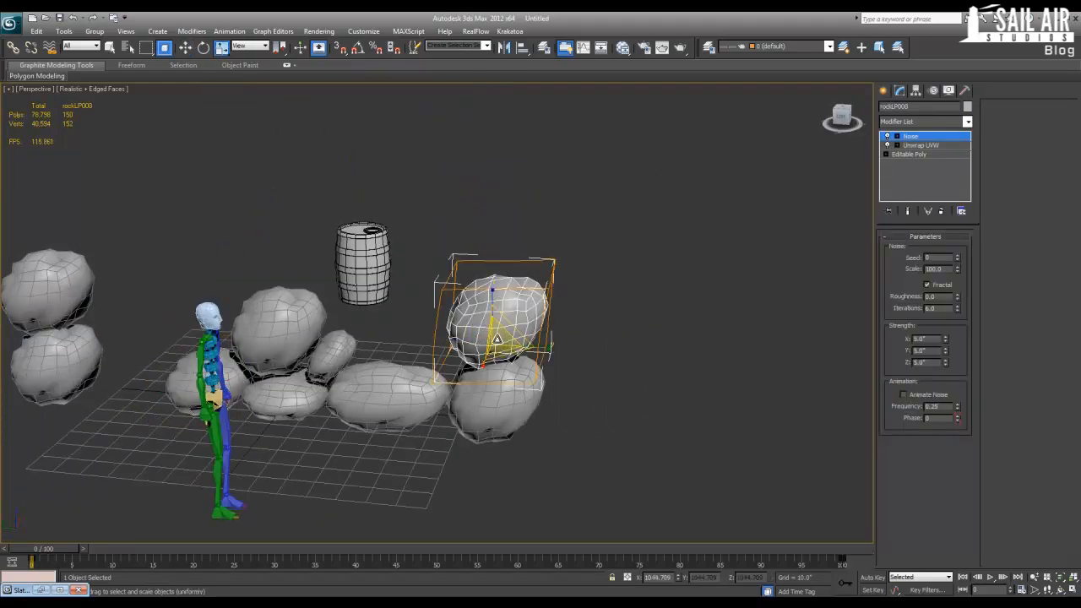
shift+drag(498, 340, 498, 372)
click(543, 356)
key(w)
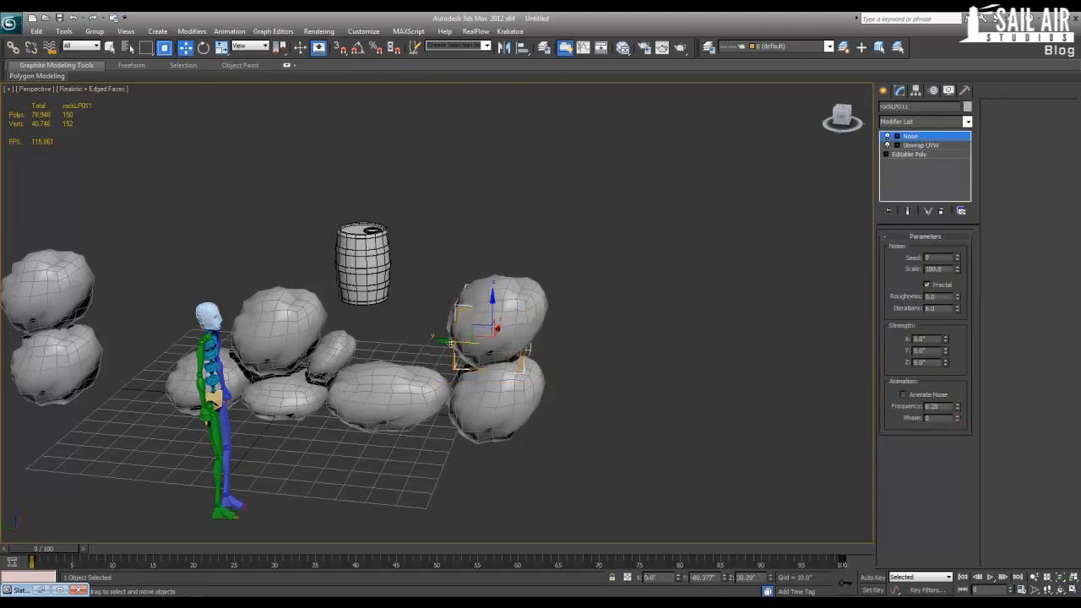
drag(450, 342, 378, 340)
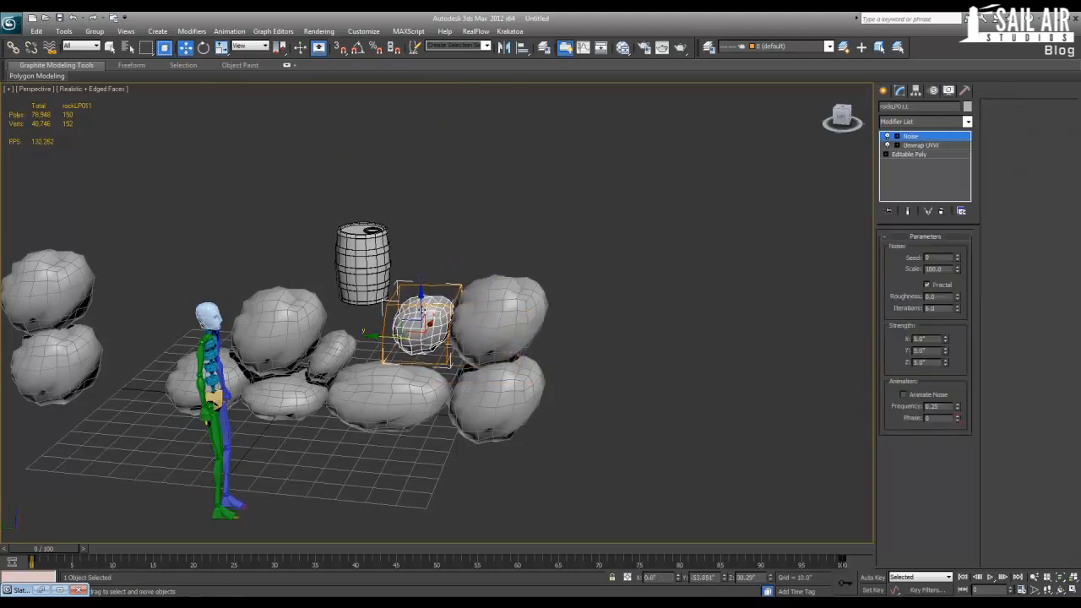
drag(423, 312, 458, 345)
Rotate and flatten the small copy, then seat it on the elongated boulder at about -48.6 inches Y and 21.9 inches Z.
key(e)
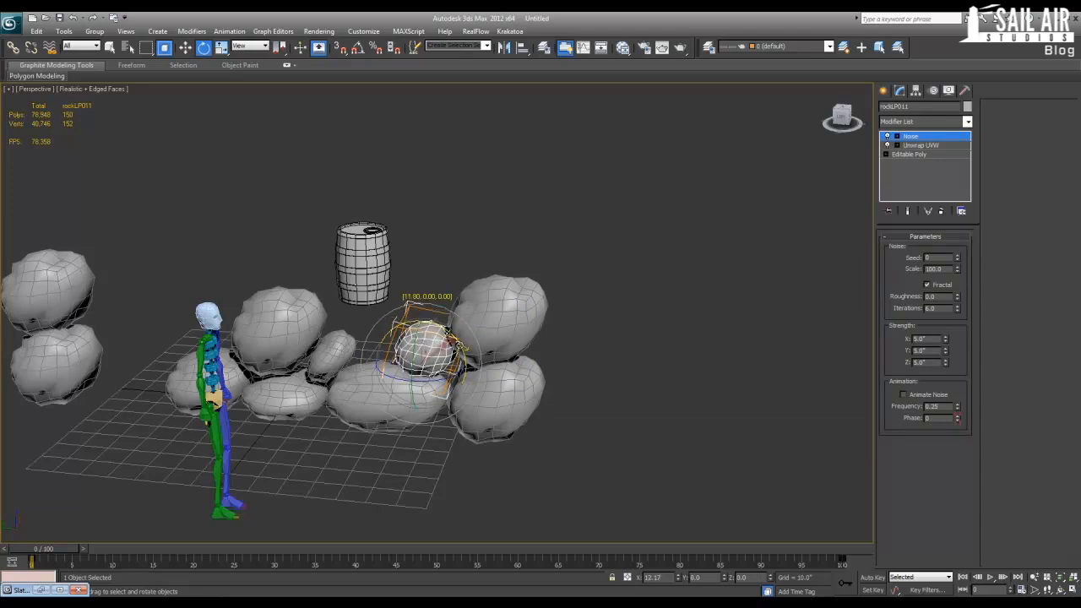
key(r)
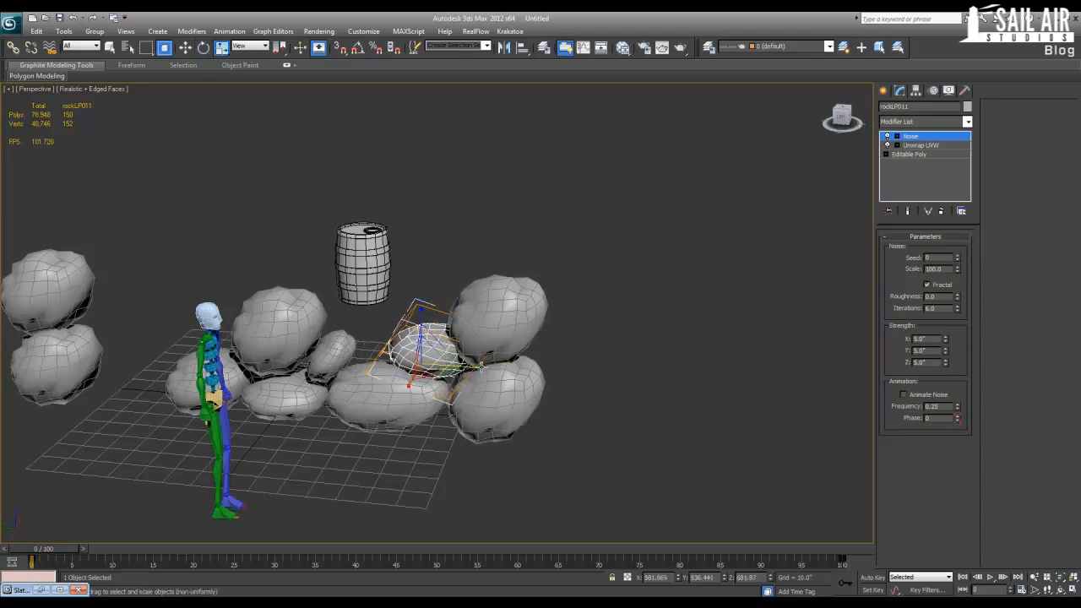
click(572, 370)
key(w)
alt+middle_drag(460, 415, 486, 406)
click(433, 357)
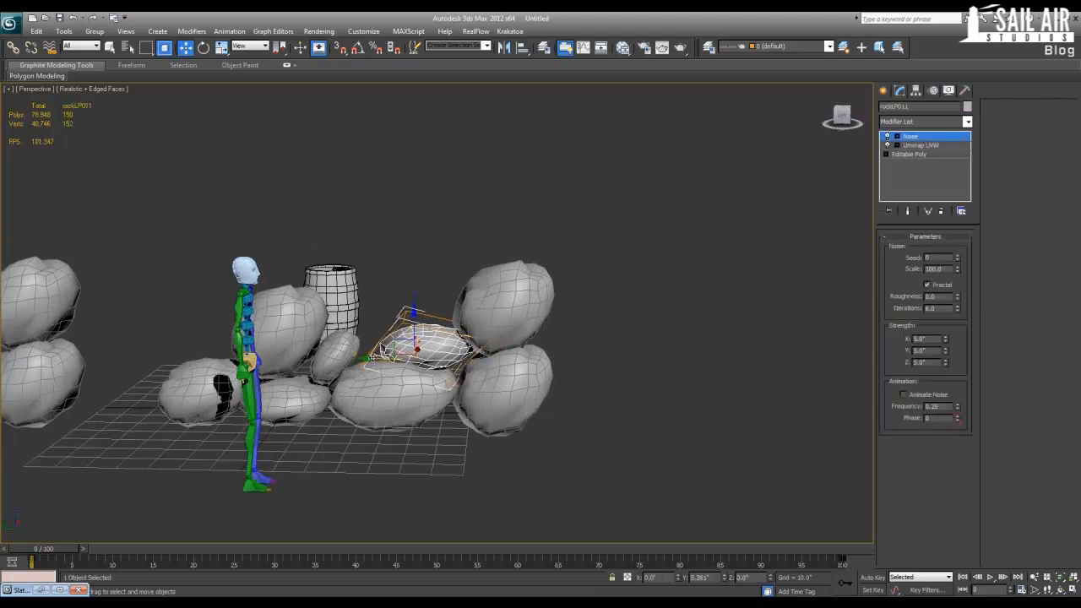
key(e)
drag(454, 318, 464, 335)
key(w)
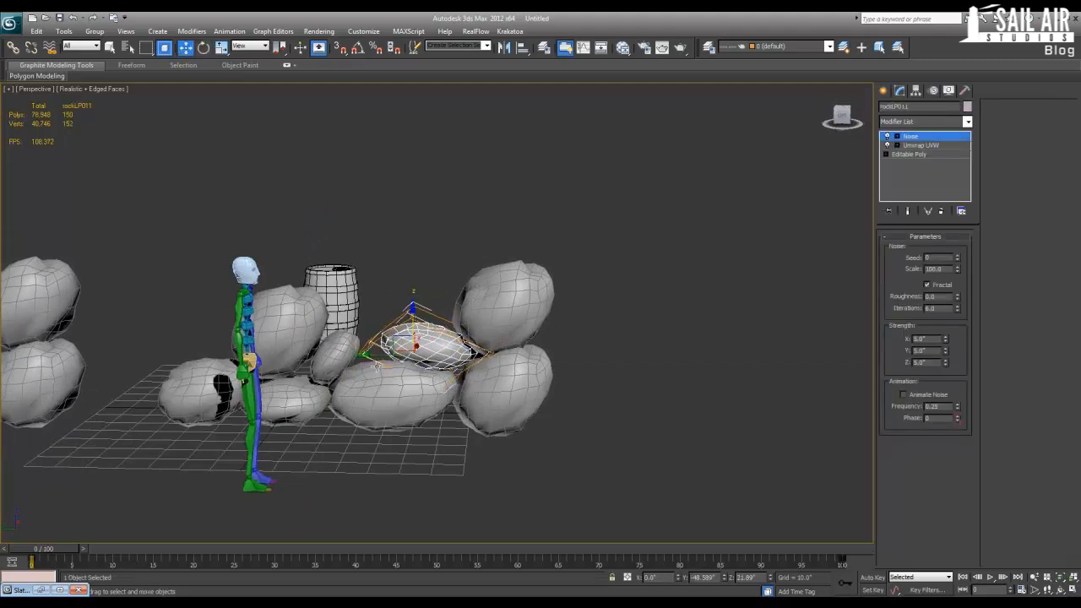
Create a rotated copy of the small flat rock resting on the elongated boulder.
shift+drag(464, 336, 437, 403)
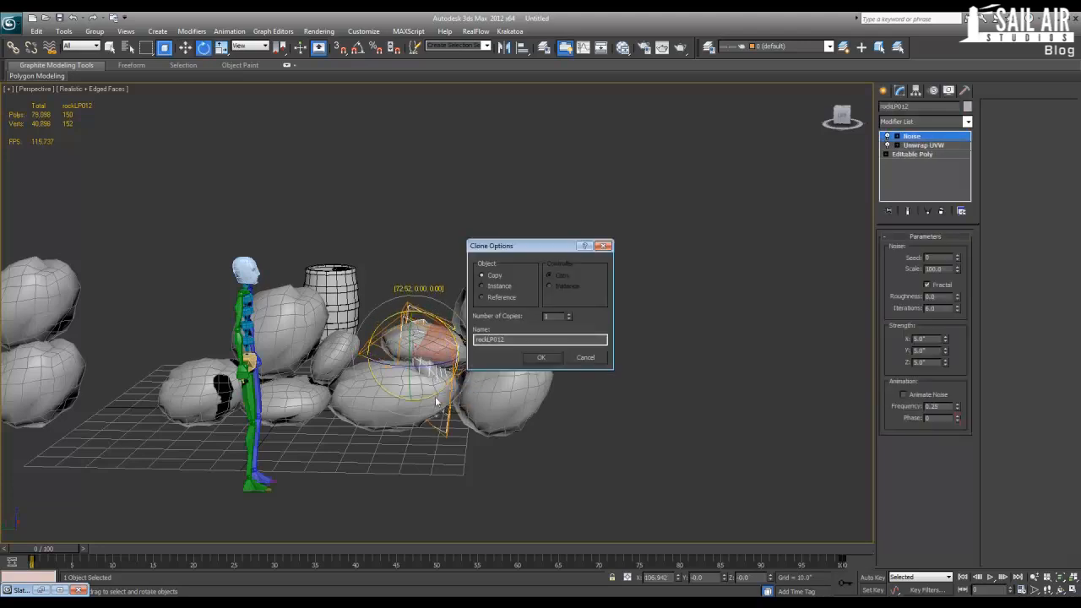
click(541, 358)
drag(428, 366, 315, 374)
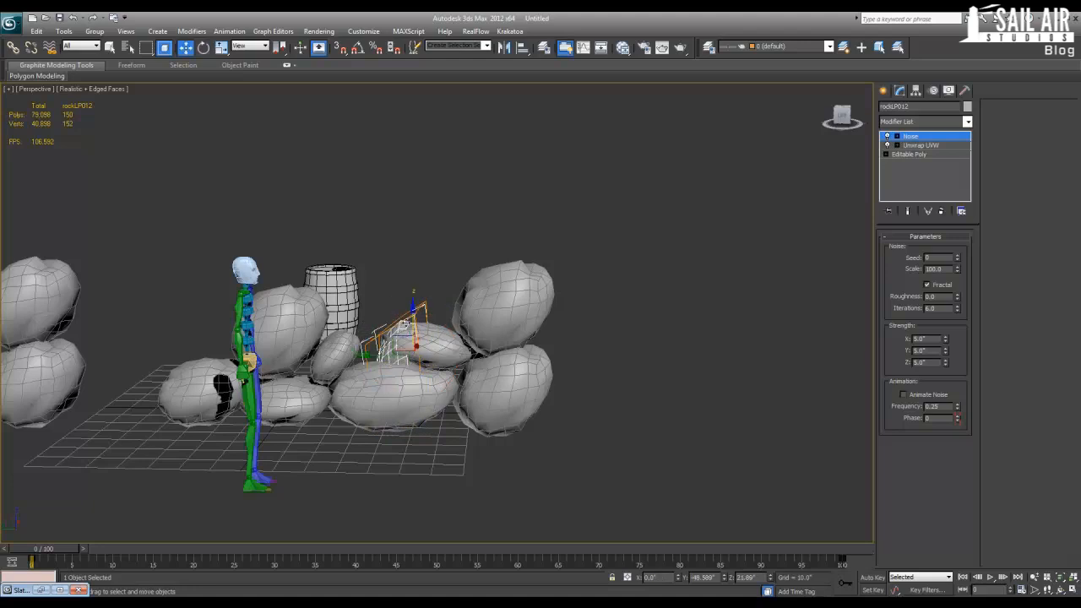
Tilt the new flat copy and place it above the small tilted rock, at about -39.5 inches Y and 38.7 inches Z.
mouse_move(372, 287)
mouse_down()
mouse_move(342, 245)
mouse_move(397, 279)
mouse_move(376, 289)
mouse_up()
key(e)
key(w)
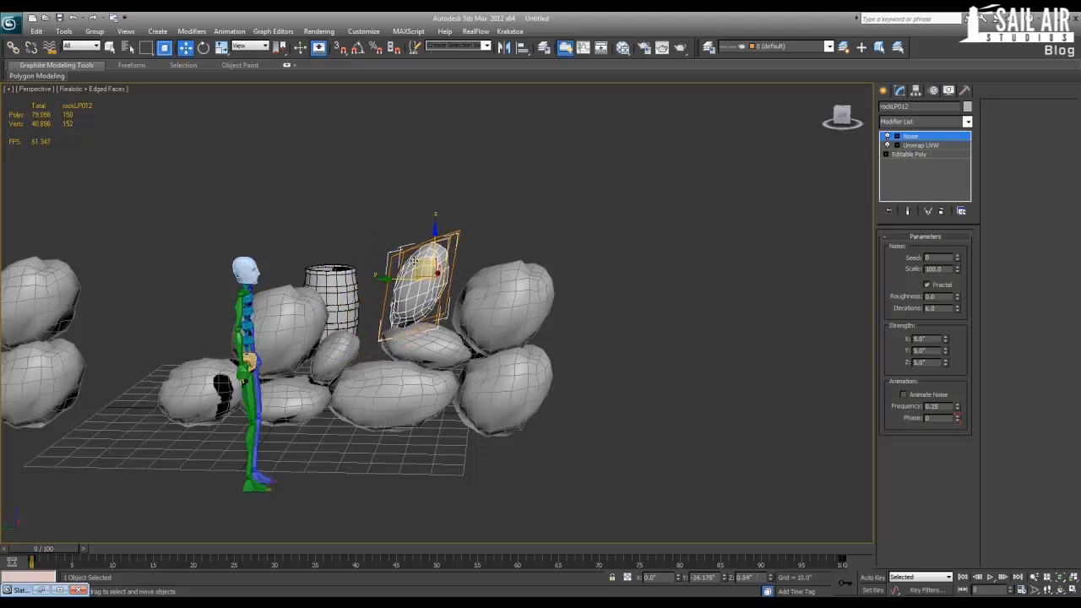
key(e)
drag(469, 251, 484, 287)
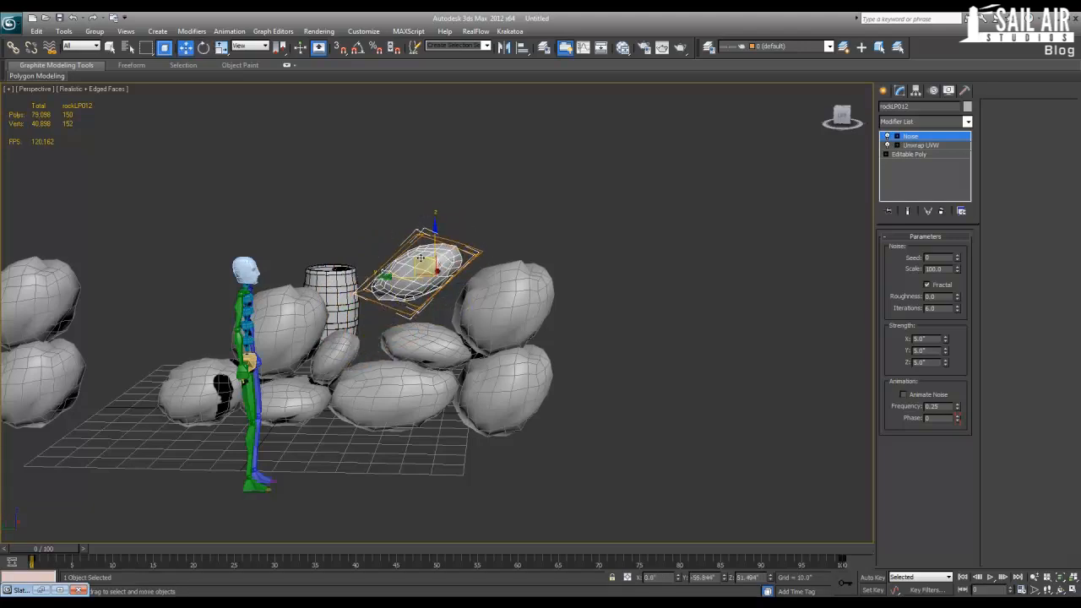
drag(421, 257, 371, 291)
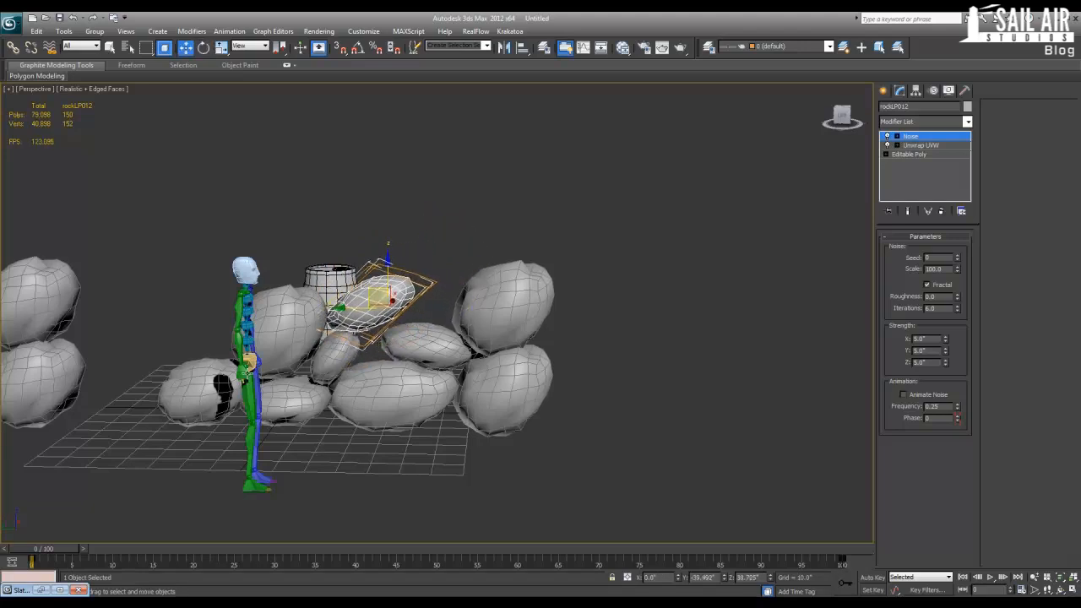
Copy the rounded rock at the wall's base end into the gap beside the upper end boulder and scale it down.
scroll(245, 373, down, 3)
middle_drag(283, 373, 424, 359)
click(391, 353)
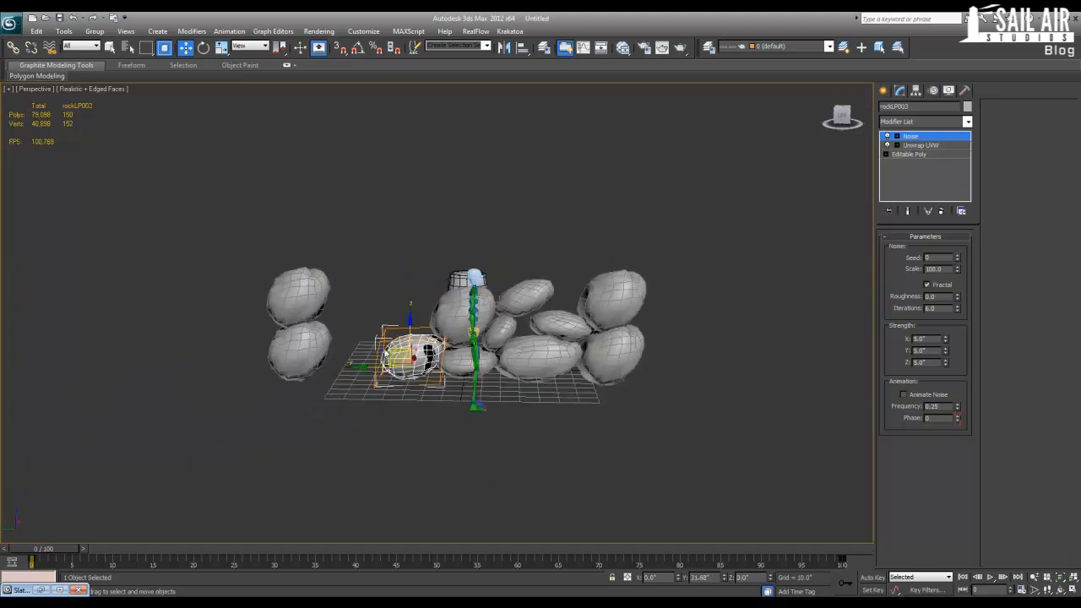
mouse_move(390, 354)
shift+mouse_down()
mouse_move(558, 296)
mouse_move(592, 312)
shift+mouse_up()
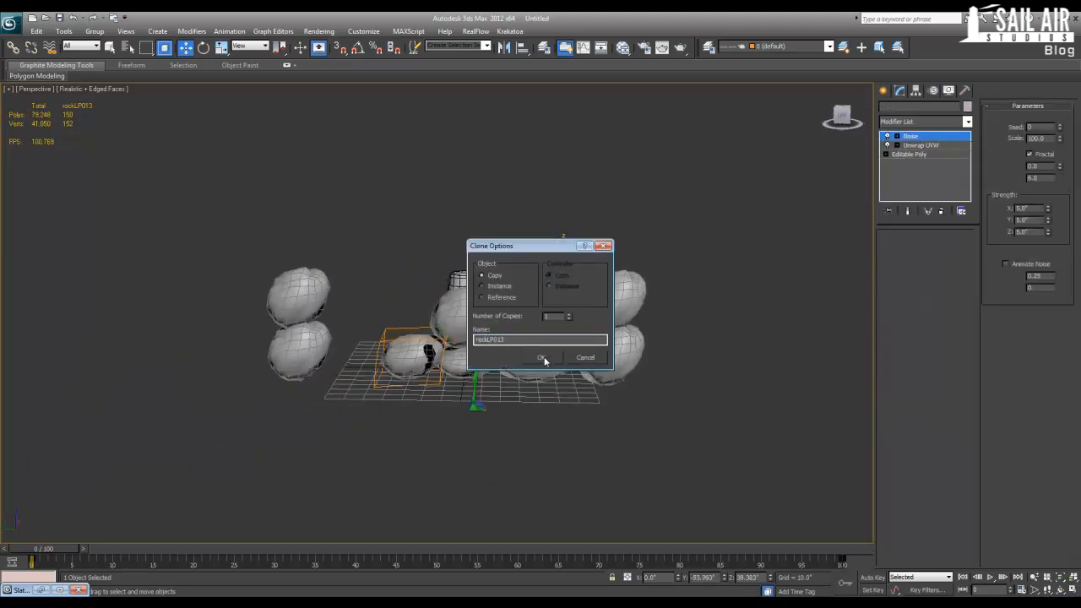
click(542, 357)
key(z)
key(r)
scroll(421, 461, down, 3)
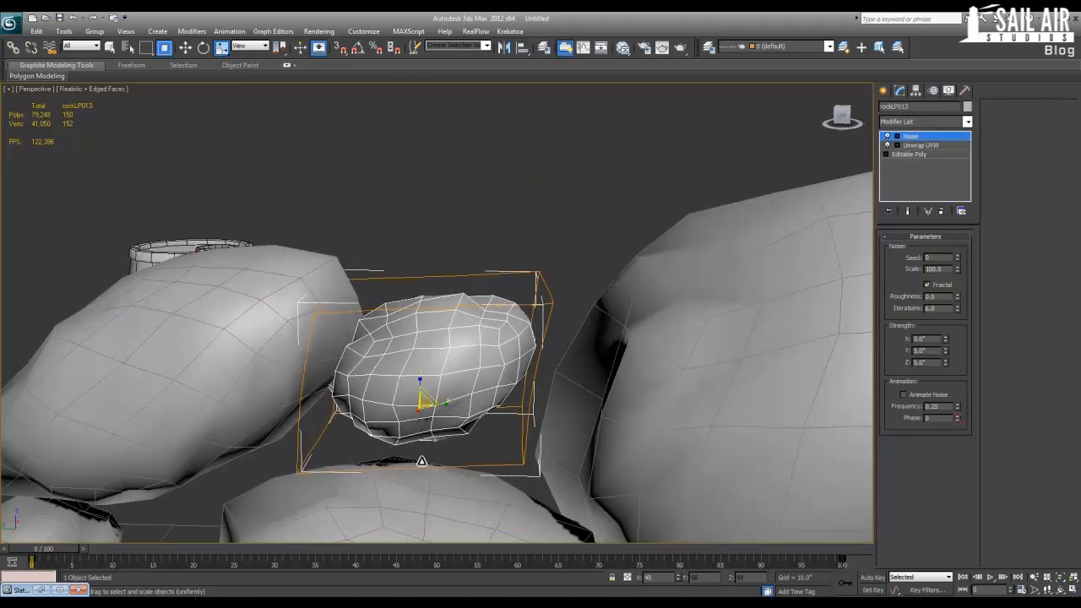
Lower, flatten and tilt the small copy, seating it against the upper end boulder at about -56.4 inches Y and 37.4 inches Z.
alt+middle_drag(431, 393, 444, 474)
scroll(456, 338, down, 5)
key(w)
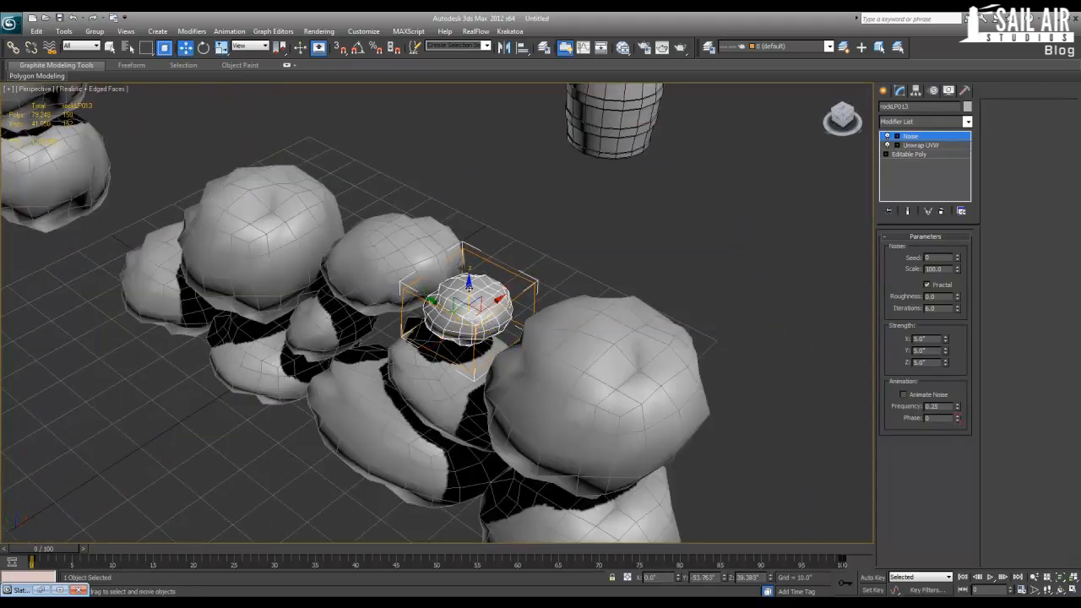
drag(468, 288, 469, 302)
alt+middle_drag(487, 326, 548, 311)
key(r)
drag(420, 347, 407, 348)
alt+middle_drag(505, 339, 493, 309)
scroll(495, 308, down, 3)
key(e)
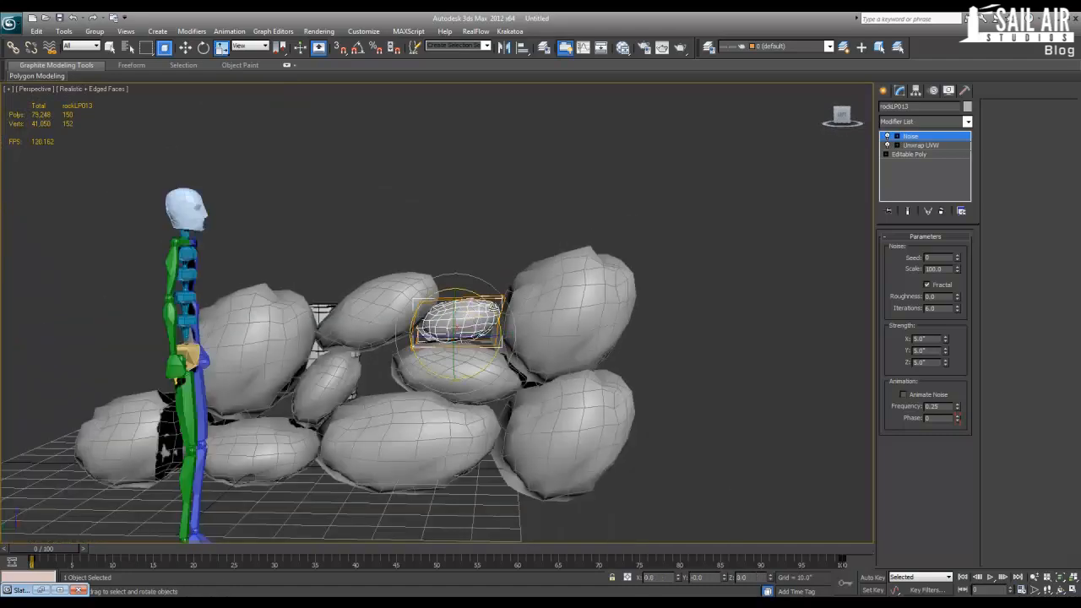
mouse_move(494, 308)
mouse_down()
mouse_move(482, 292)
mouse_move(446, 309)
mouse_move(497, 295)
mouse_up()
key(w)
key(e)
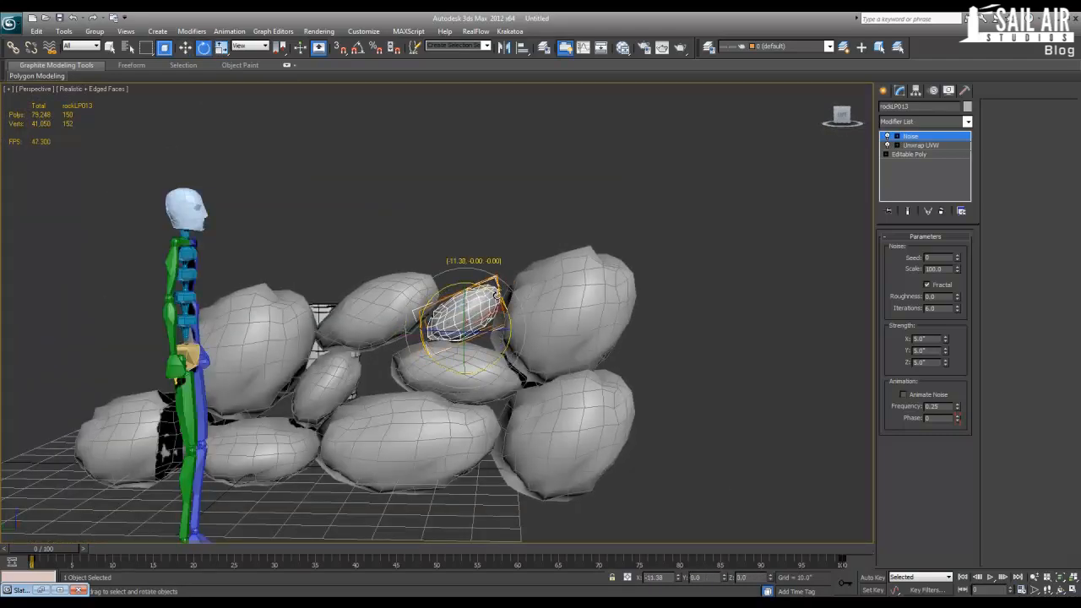
Copy the large central boulder, shrink the copy and set it at ground level beside the last rock of the base row.
alt+middle_drag(348, 375, 397, 407)
scroll(397, 407, down, 3)
click(370, 348)
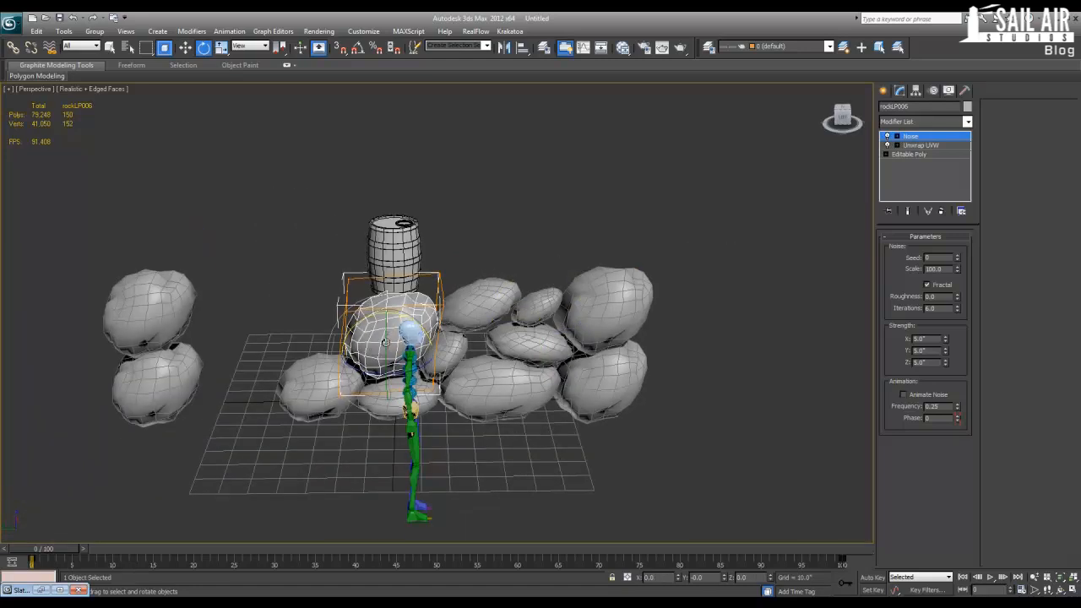
key(w)
mouse_move(372, 348)
shift+mouse_down()
mouse_move(239, 348)
mouse_move(243, 397)
shift+mouse_up()
click(532, 358)
key(r)
key(w)
drag(256, 346, 257, 393)
Copy the detached stack's upper boulder, scale it down and seat it above the small ground rock at about 50.1 inches Y, 17.6 inches Z.
click(156, 384)
click(186, 296)
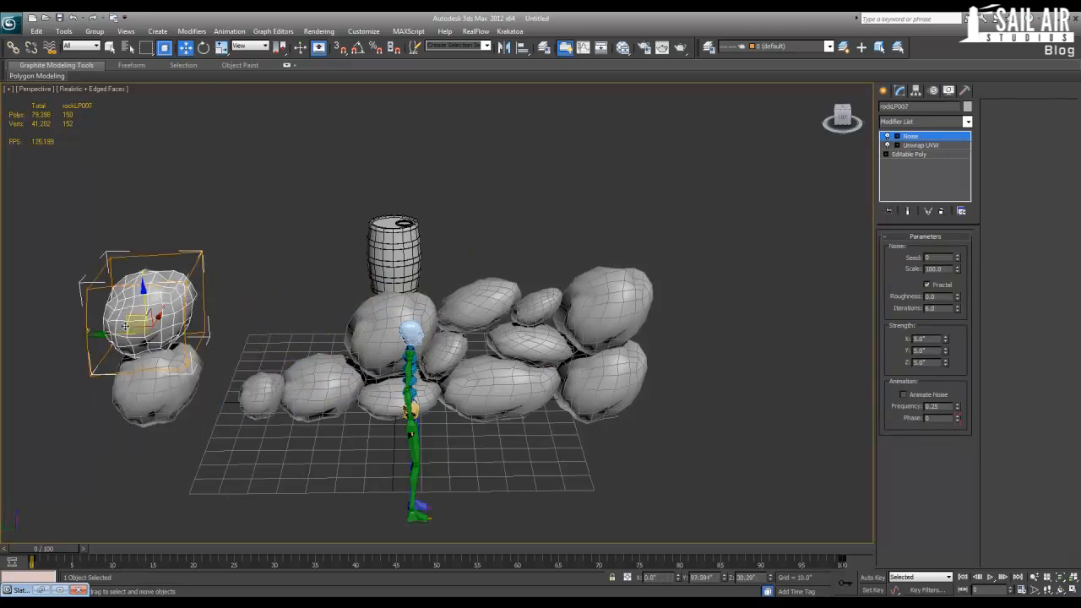
mouse_move(125, 325)
shift+mouse_down()
mouse_move(245, 335)
mouse_move(277, 349)
shift+mouse_up()
click(554, 359)
key(r)
key(w)
mouse_move(282, 301)
mouse_down()
mouse_move(282, 330)
mouse_move(229, 362)
mouse_up()
Place a rotated rock copy upright in the wall, between the large central boulder and the medium rock in the second row.
mouse_move(381, 316)
shift+mouse_down()
mouse_move(412, 272)
mouse_move(484, 284)
mouse_move(351, 284)
mouse_move(322, 274)
mouse_move(328, 258)
mouse_move(314, 254)
mouse_move(339, 267)
shift+mouse_up()
click(541, 357)
key(e)
key(w)
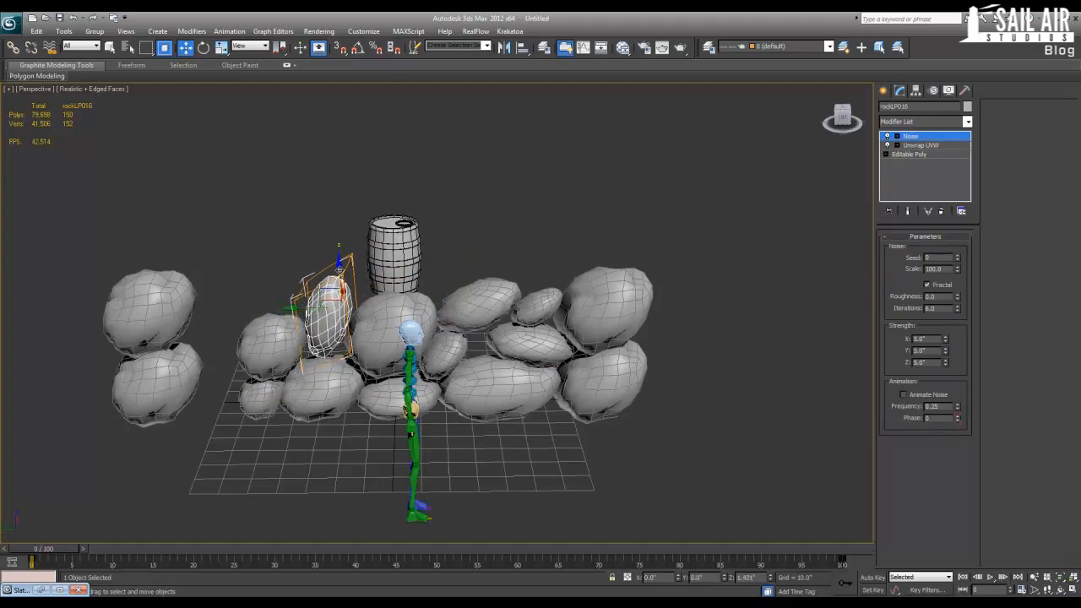
click(663, 375)
alt+middle_drag(663, 374, 654, 415)
Copy the small tilted rock beside the upper end boulder into the gap in the middle row, shrink it and rotate it upright.
click(536, 313)
alt+middle_drag(537, 326, 540, 299)
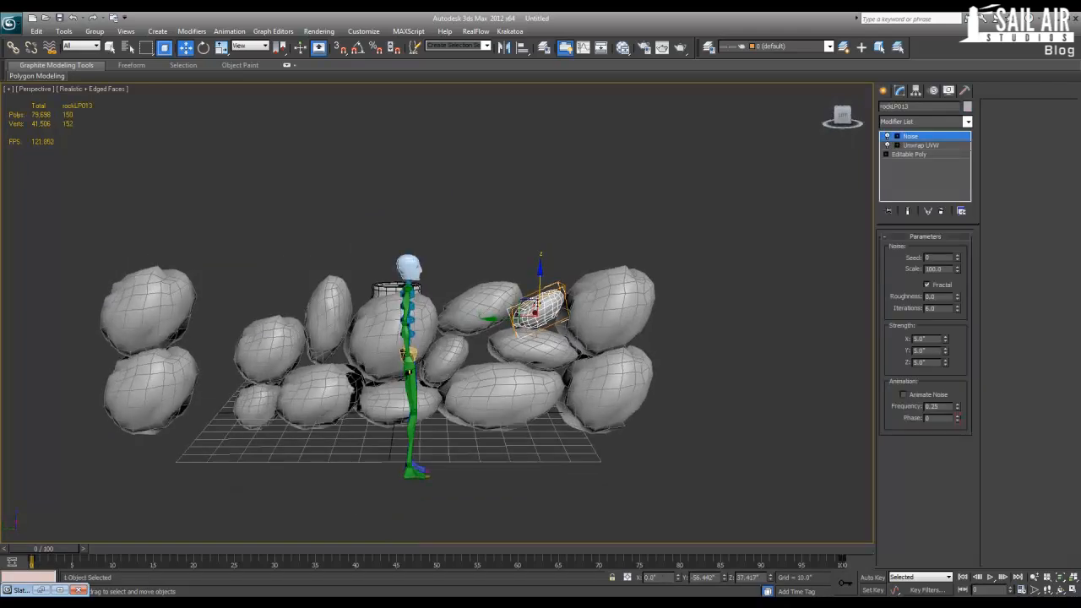
shift+drag(533, 311, 477, 346)
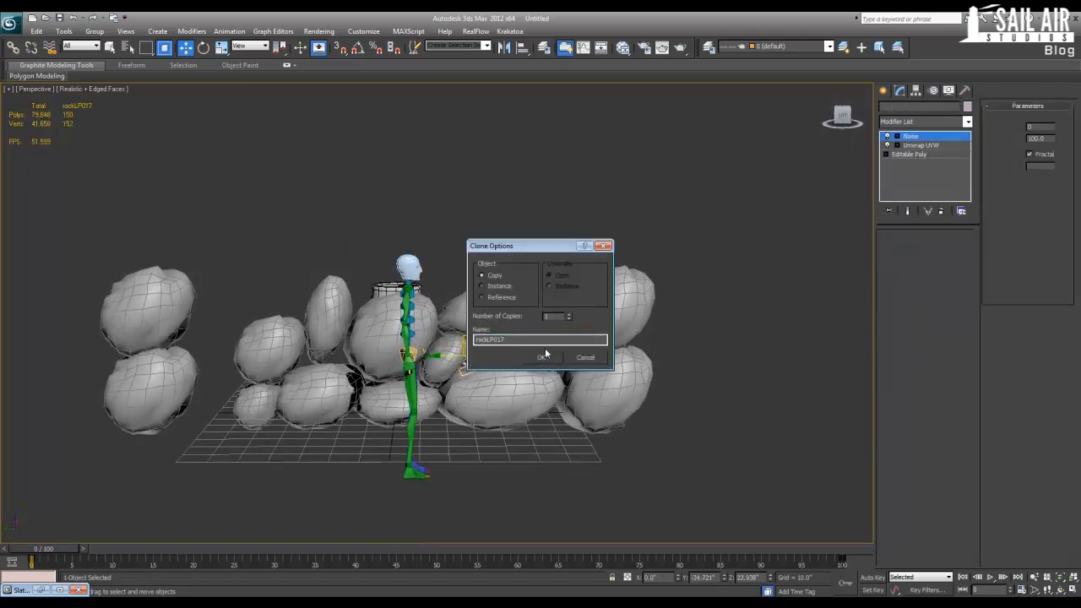
click(551, 358)
key(r)
key(e)
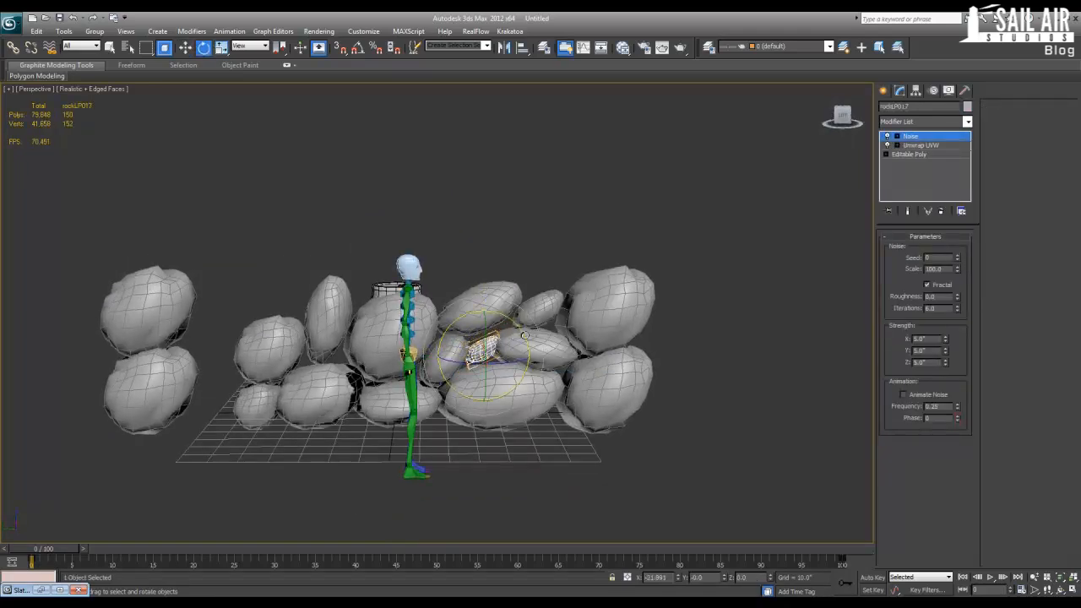
key(w)
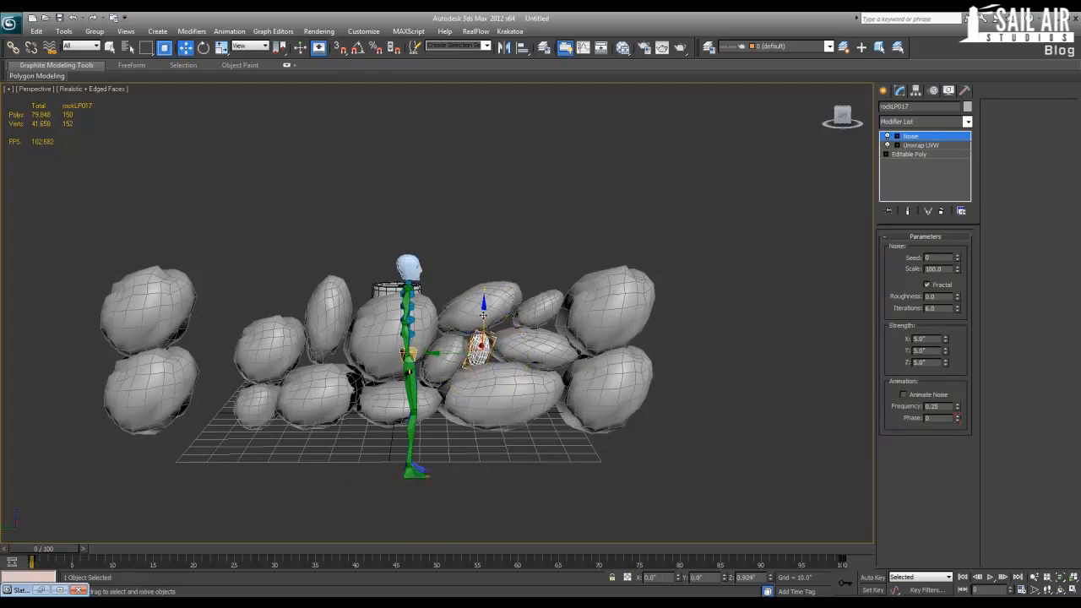
click(555, 257)
Rotate the small middle-row rock further and seat it in its gap at about -32.5 inches Y and 23.9 inches Z.
alt+middle_drag(524, 337, 562, 379)
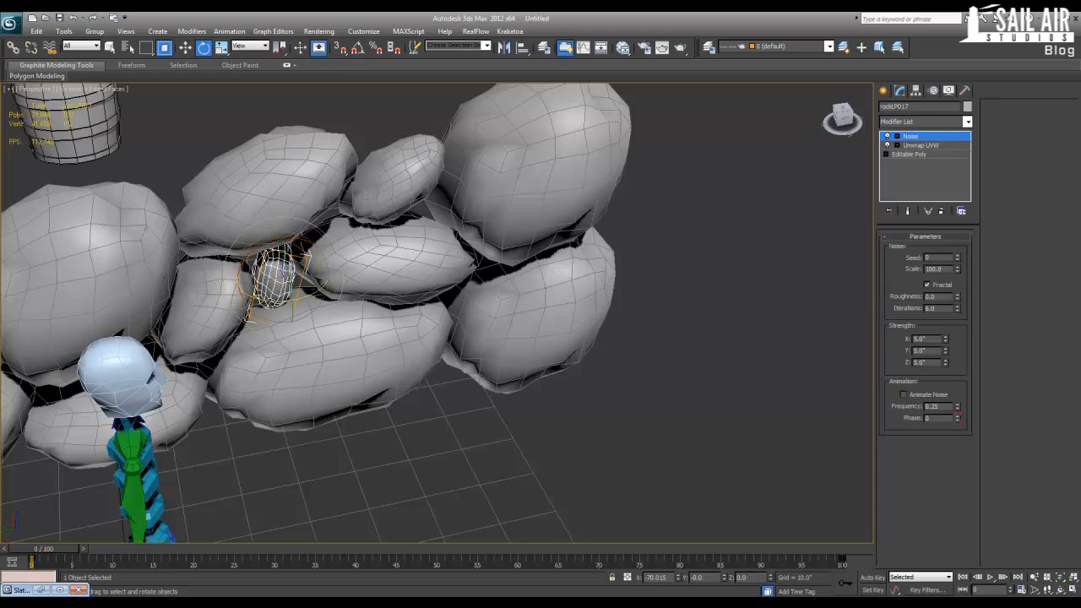
drag(291, 296, 360, 291)
key(w)
drag(248, 287, 233, 285)
click(618, 431)
Copy the second-row end rock upward, scale it down and rest it on top at about 41.7 inches Y and 39.2 inches Z.
alt+middle_drag(618, 431, 436, 406)
scroll(491, 385, down, 3)
alt+middle_drag(96, 351, 232, 327)
click(232, 327)
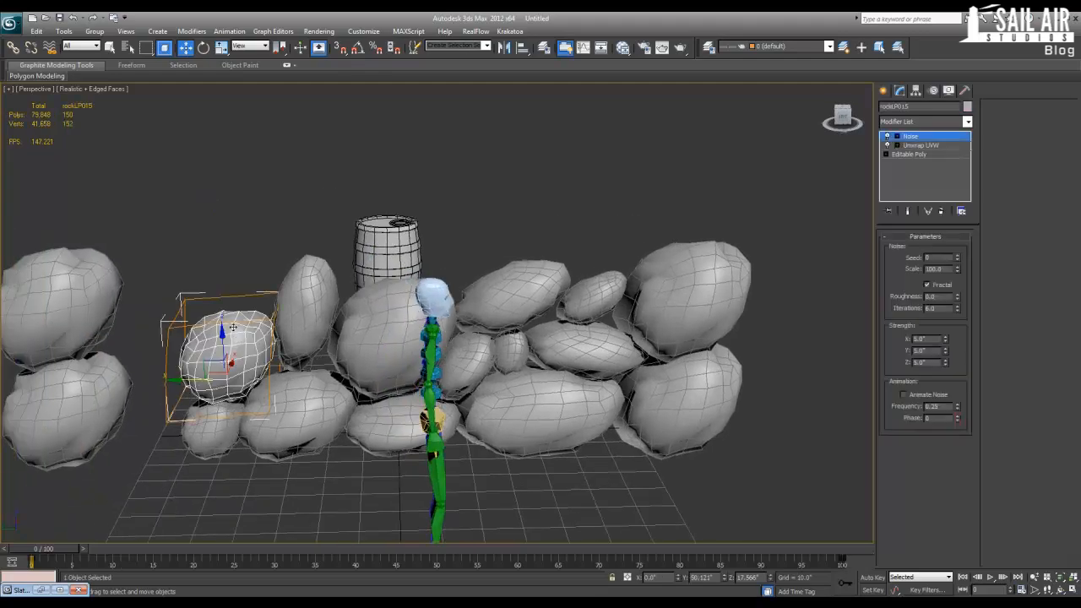
shift+drag(220, 334, 213, 261)
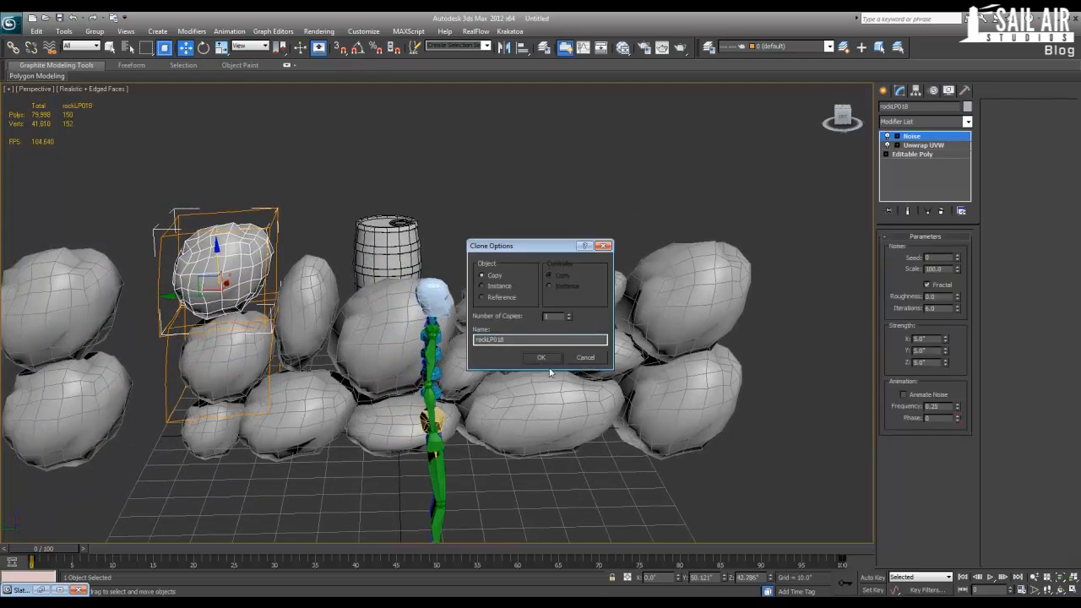
click(541, 358)
key(r)
alt+middle_drag(204, 290, 198, 332)
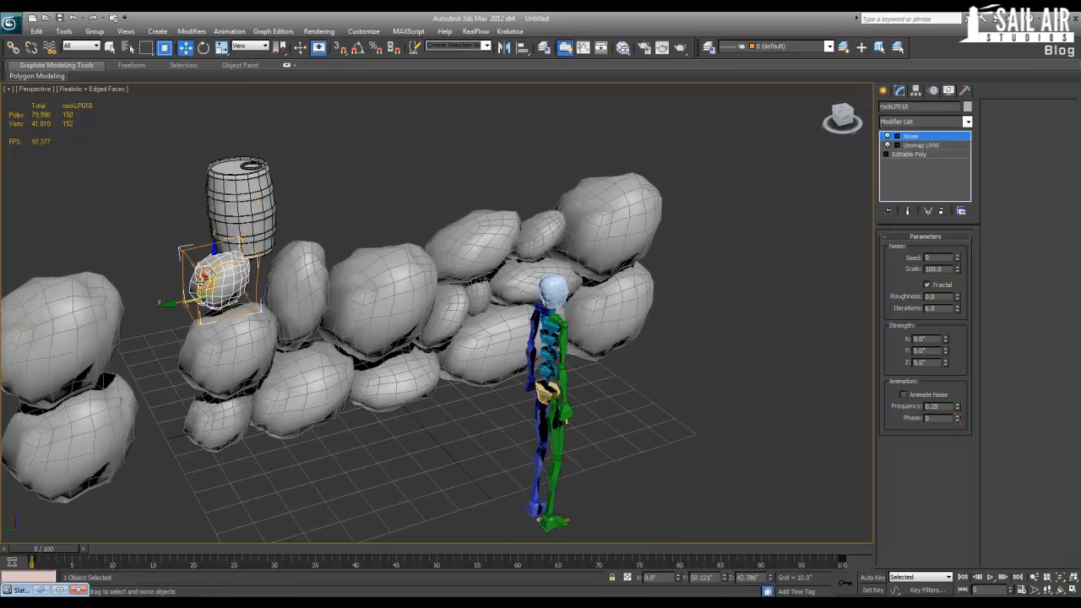
alt+middle_drag(352, 325, 374, 297)
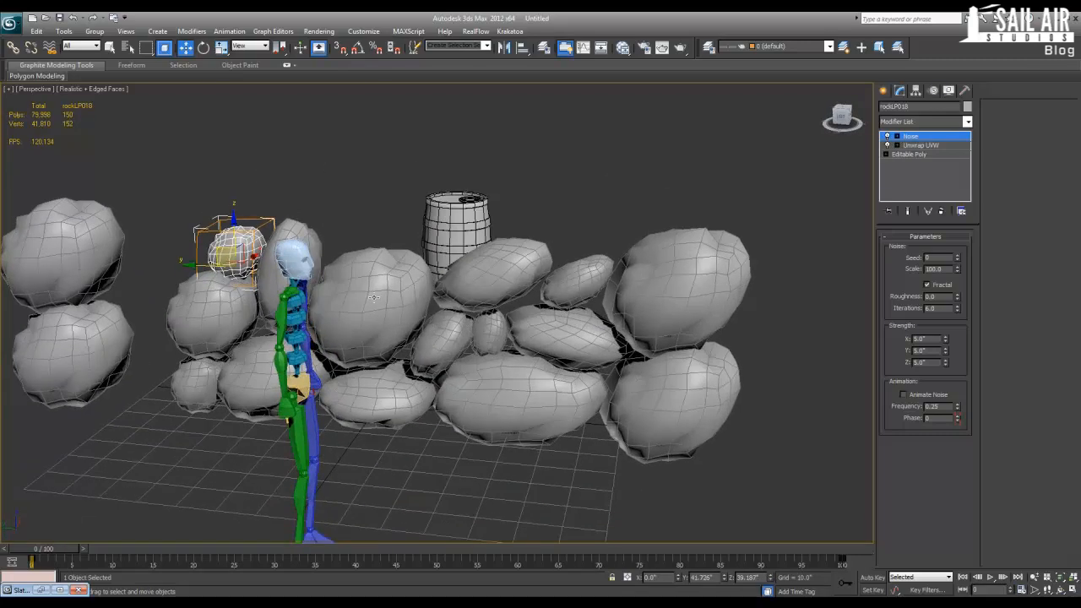
click(385, 297)
click(778, 222)
Copy the small tilted rock beside the central boulder into the gap under the upper flat rock, then shrink and rotate it.
click(485, 331)
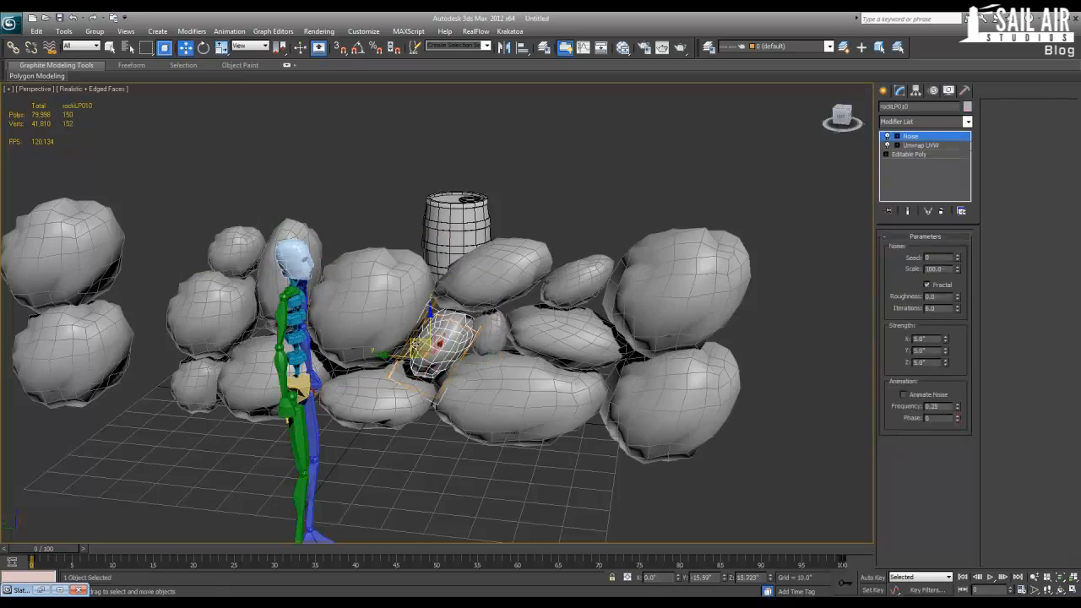
click(420, 342)
shift+drag(483, 309, 509, 353)
click(555, 361)
key(r)
key(e)
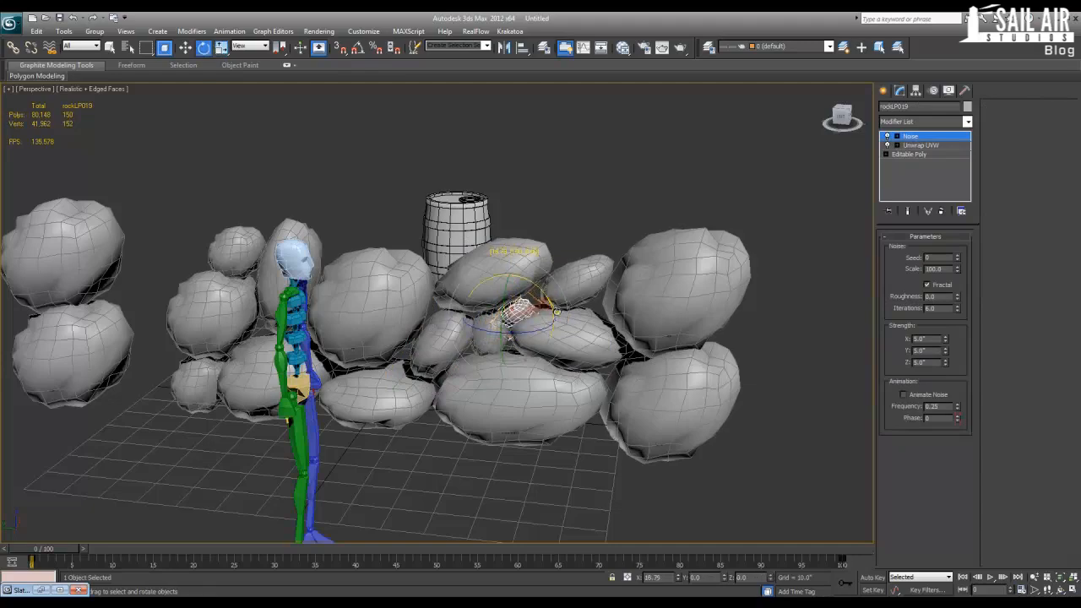
key(w)
Reposition the tiny rock under the upper flat rock and reduce its scale to fit the gap.
drag(556, 312, 504, 293)
key(r)
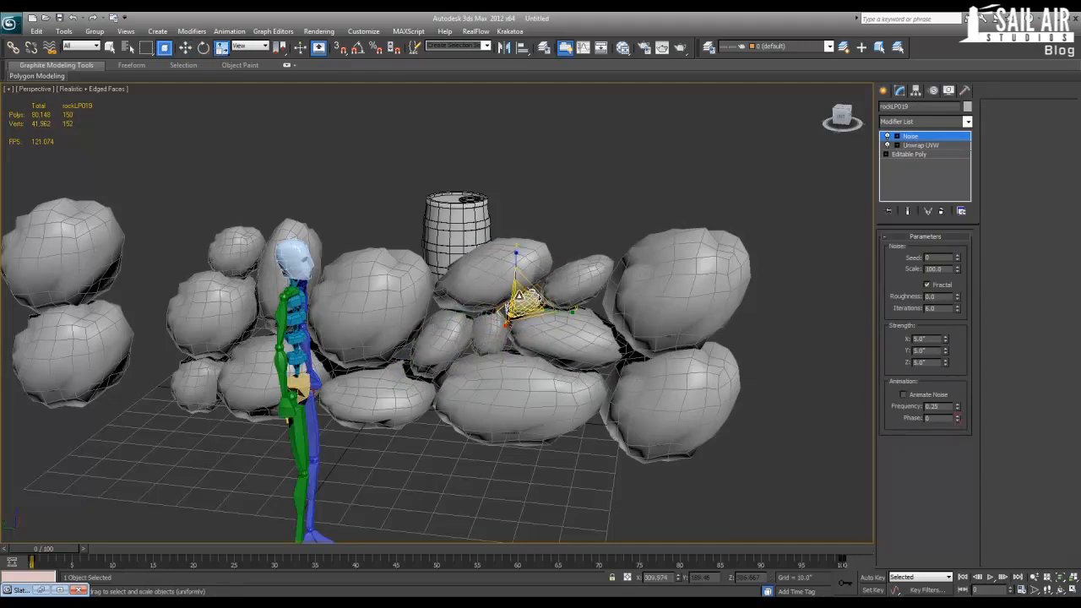
key(z)
scroll(604, 247, down, 5)
alt+middle_drag(604, 247, 575, 202)
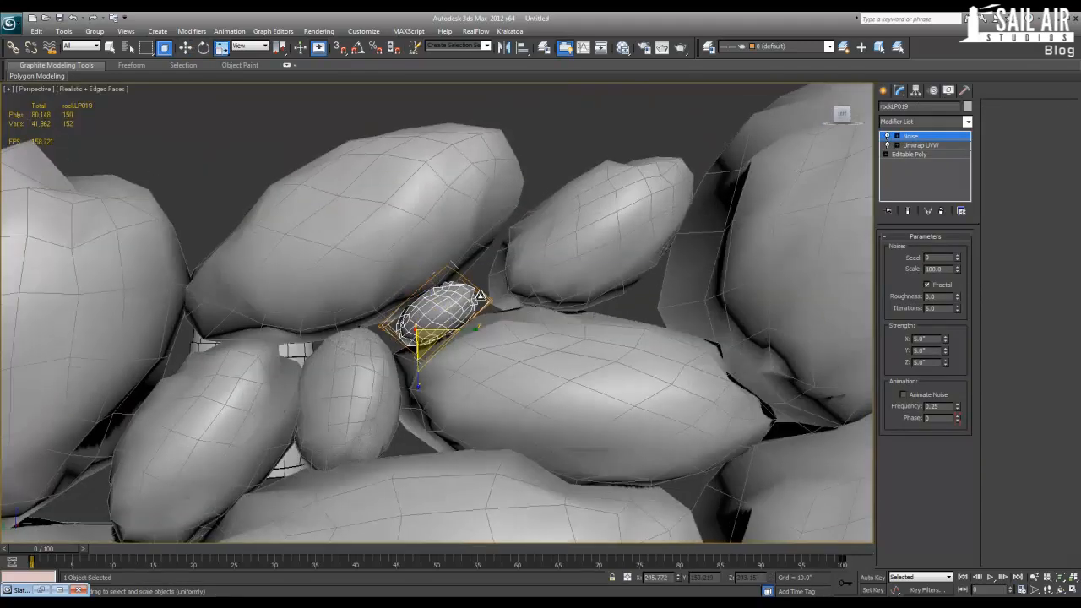
Copy the tiny gap-filling rock toward the neighbouring tilted rock and rotate the copy upright.
key(w)
mouse_move(408, 321)
shift+mouse_down()
mouse_move(376, 331)
mouse_move(444, 279)
mouse_move(452, 295)
mouse_move(428, 272)
mouse_move(474, 292)
shift+mouse_up()
click(541, 358)
key(e)
key(w)
middle_drag(475, 291, 439, 300)
Copy the tiny upright rock into the gap beside the upper end boulder, tilt it and seat it under the small tilted rock.
shift+drag(423, 318, 625, 338)
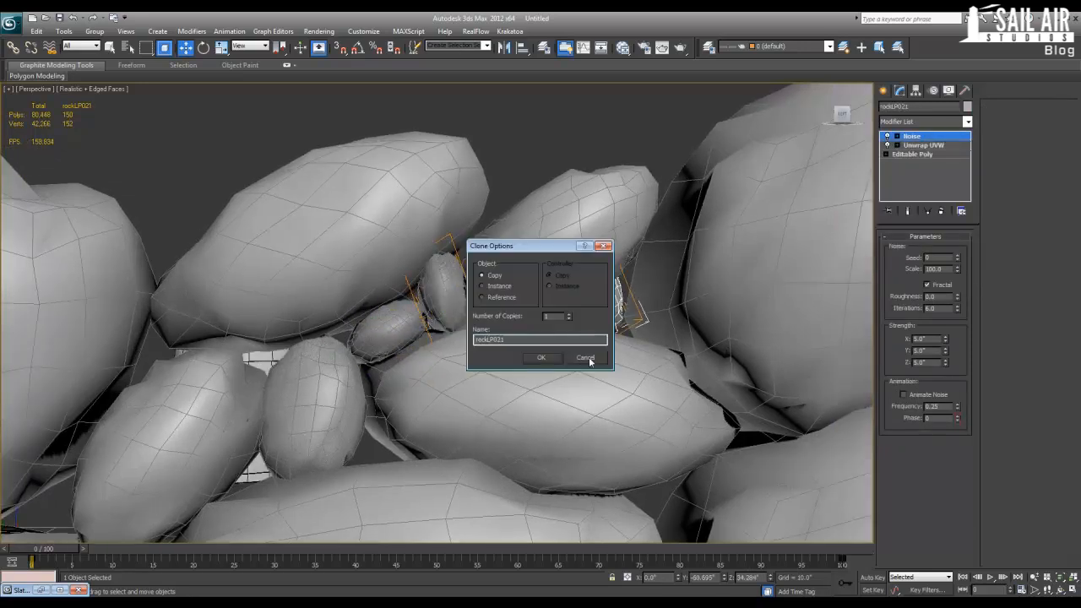
click(554, 358)
key(e)
mouse_move(573, 288)
mouse_down()
mouse_move(592, 272)
mouse_move(603, 279)
mouse_move(571, 315)
mouse_up()
key(w)
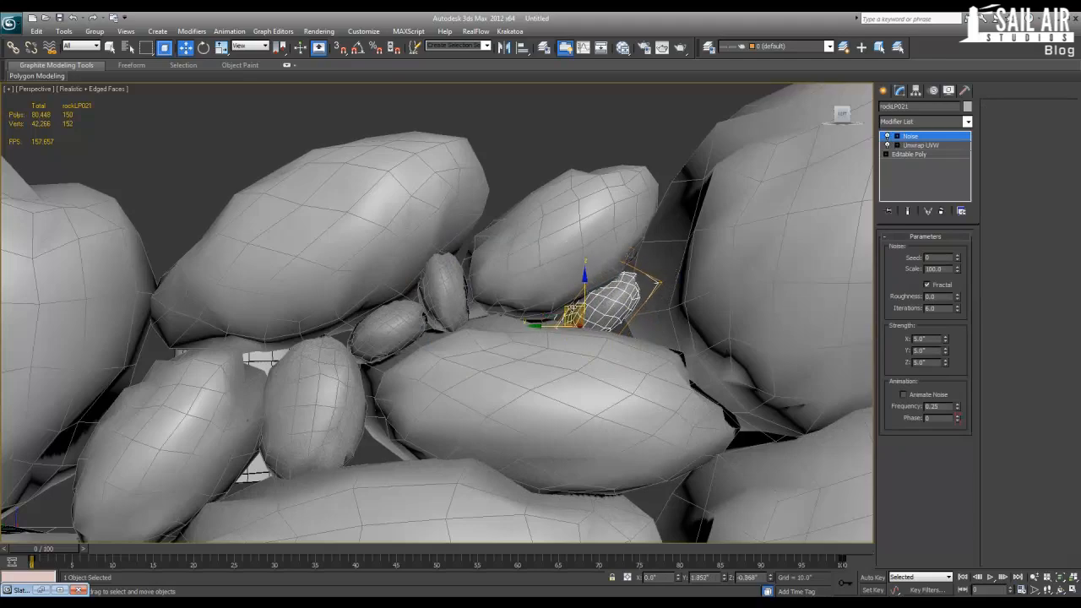
click(551, 152)
Copy the small upright middle-row rock to the wall's foot beside the lower end boulder, at about -62.2 inches Y and -4.3 inches Z.
scroll(555, 175, down, 5)
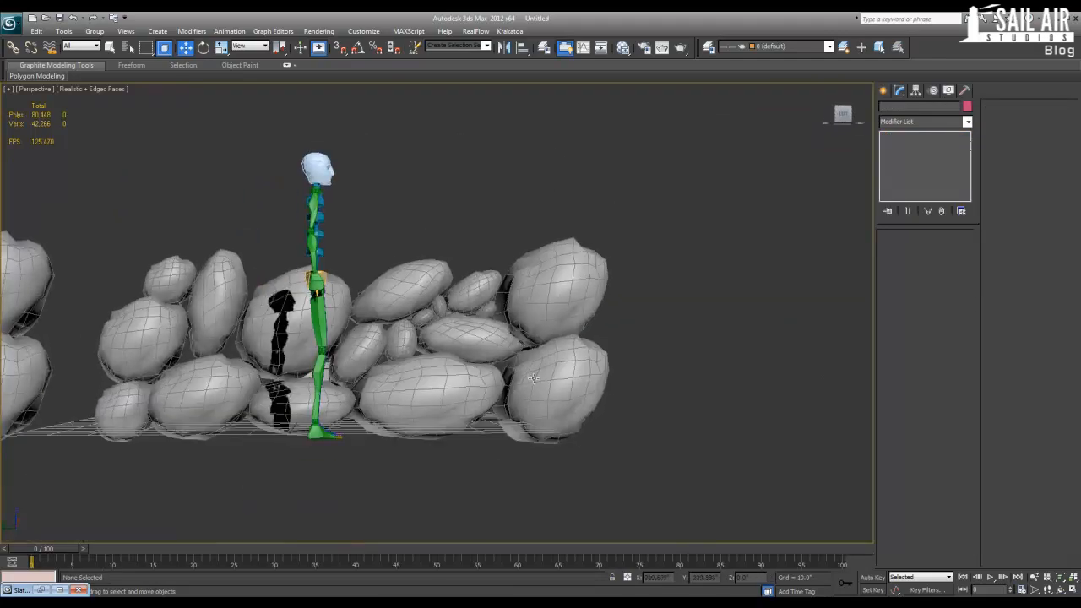
click(393, 343)
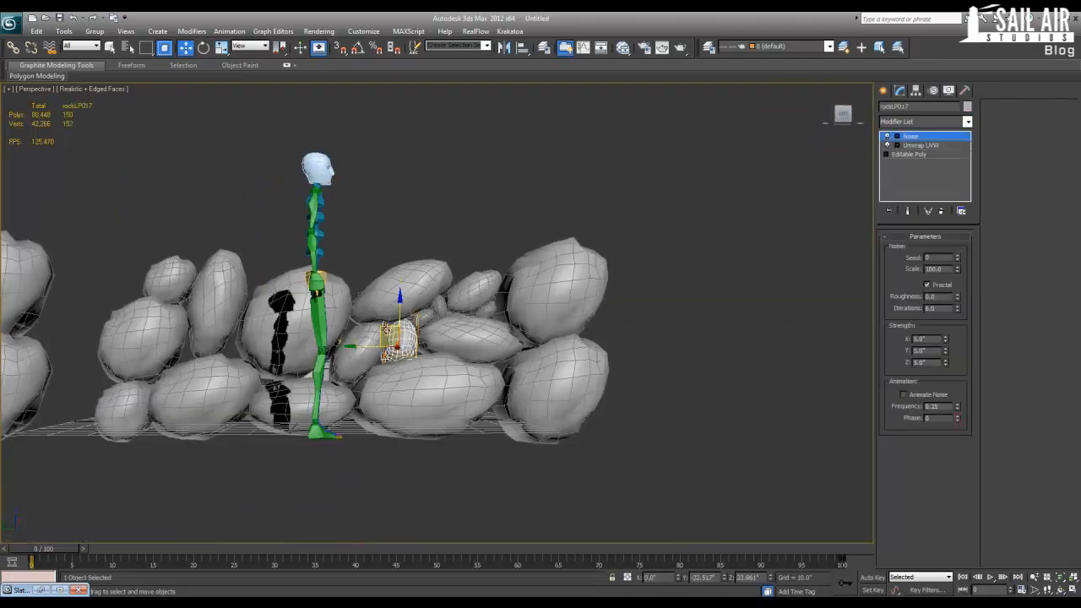
shift+drag(387, 334, 483, 431)
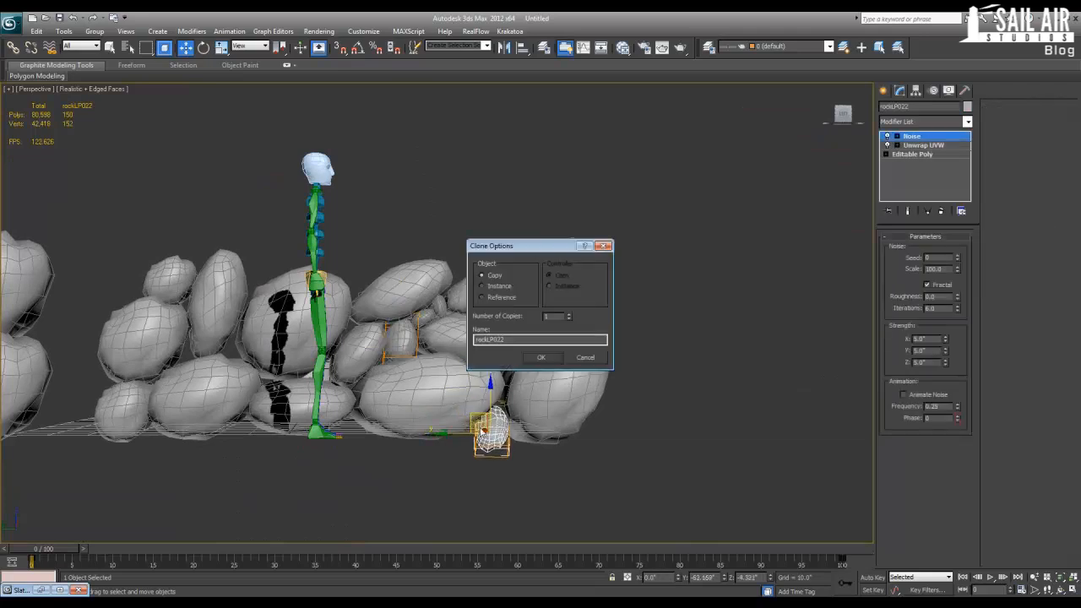
click(534, 361)
middle_drag(471, 395, 496, 384)
Copy the small middle-row rock into the gap below the tall upright rock, shrink it and shift it to about 20.9 inches Y.
click(419, 335)
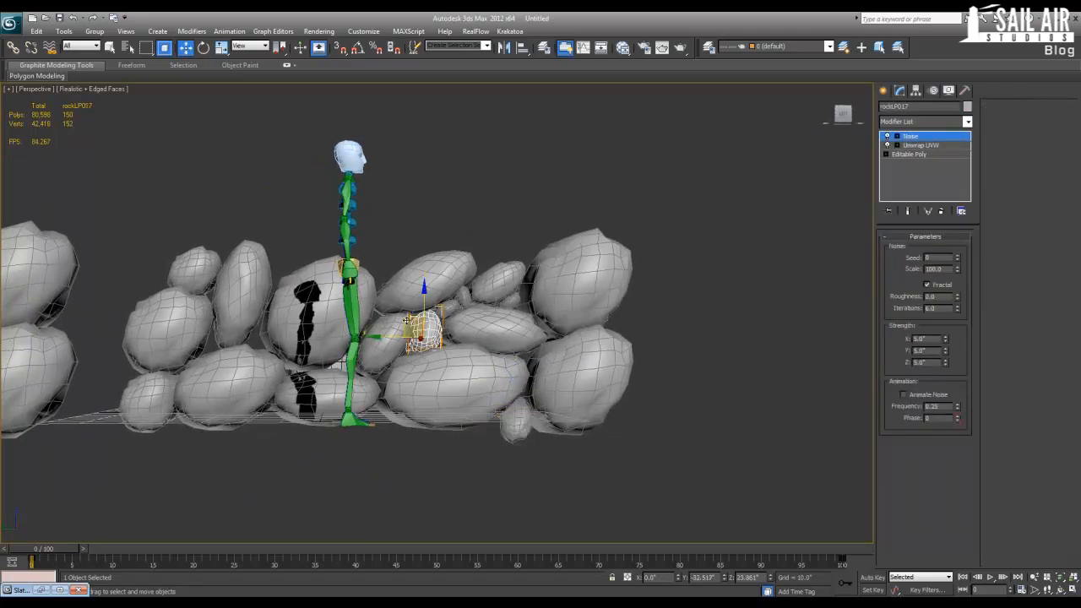
mouse_move(406, 320)
shift+mouse_down()
mouse_move(304, 318)
mouse_move(247, 332)
shift+mouse_up()
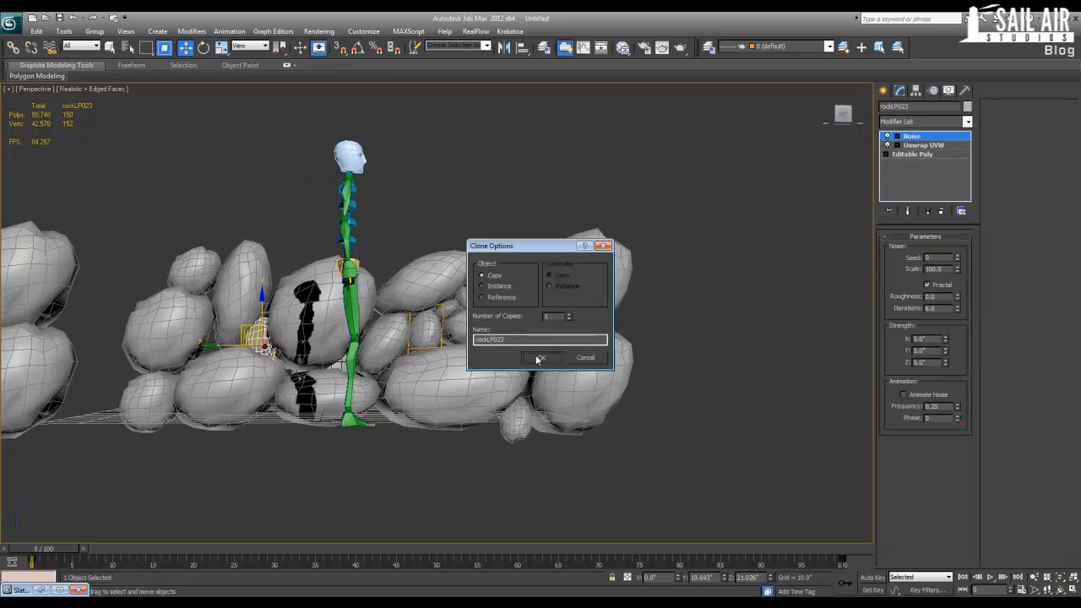
click(539, 358)
key(r)
mouse_move(247, 361)
alt+middle_down()
mouse_move(253, 334)
mouse_move(233, 347)
alt+middle_up()
key(w)
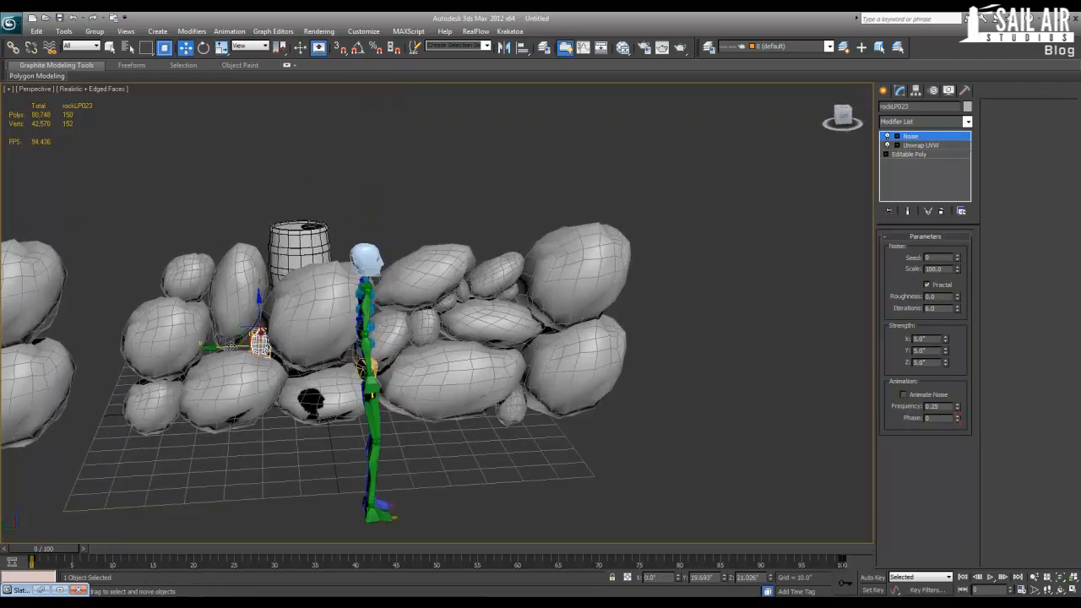
click(140, 263)
Copy the small rock below the tall upright rock to that rock's other side and rescale the copy non-uniformly.
scroll(253, 365, down, 4)
middle_drag(148, 348, 271, 388)
scroll(277, 386, up, 5)
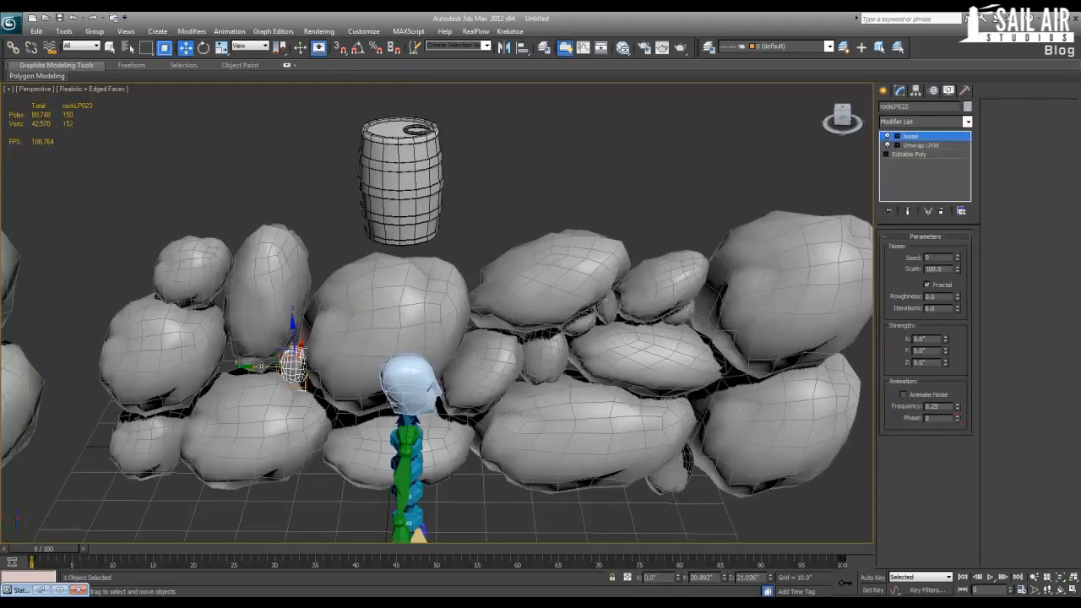
shift+drag(262, 365, 198, 365)
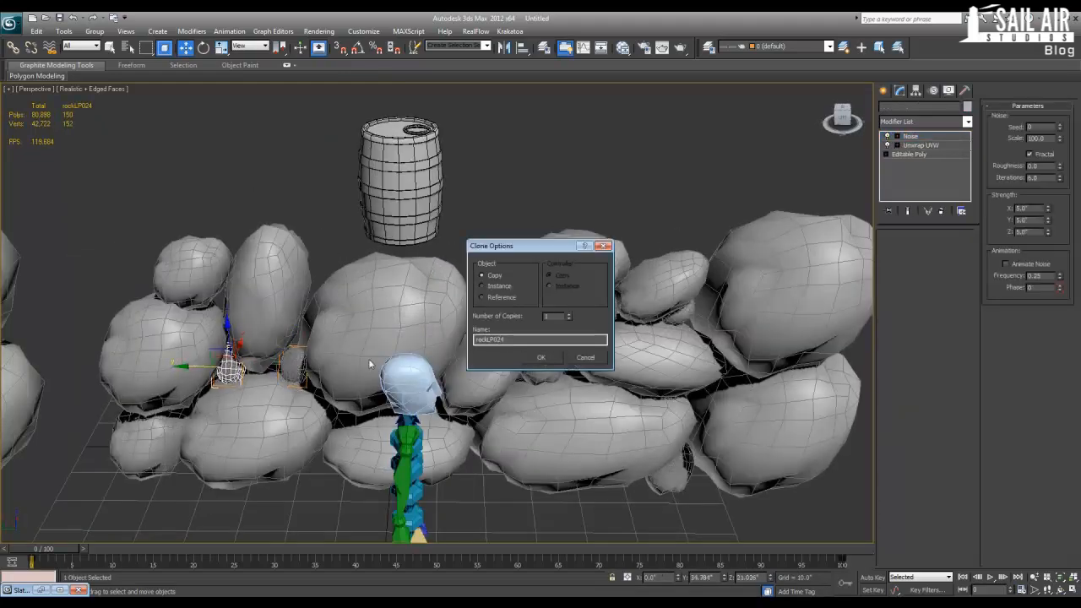
key(Return)
key(r)
click(234, 194)
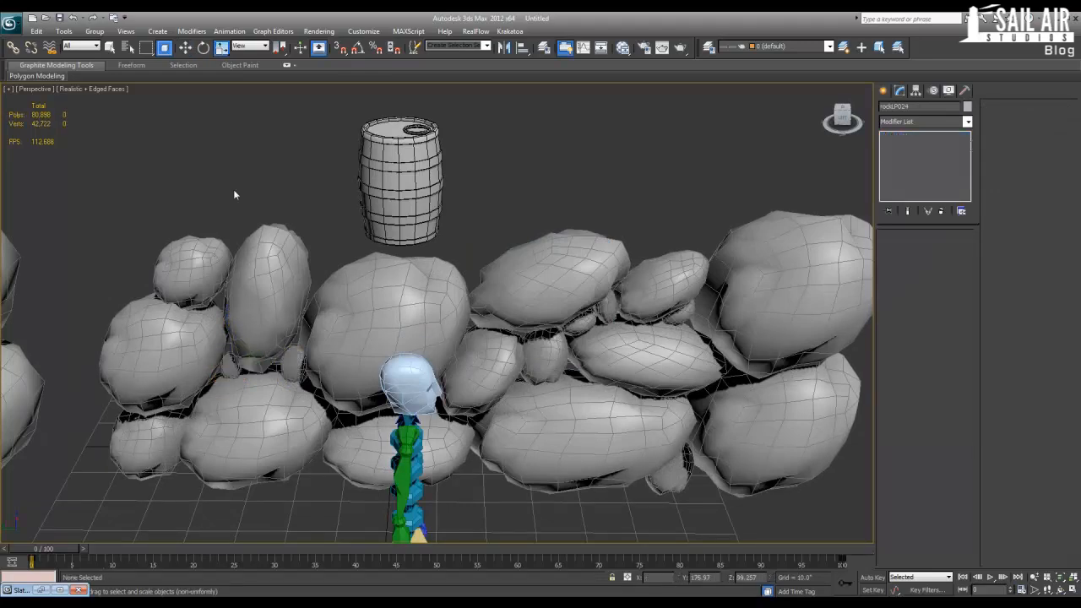
Delete the detached stack of two boulders standing apart from the wall.
scroll(234, 194, down, 3)
scroll(170, 195, down, 2)
drag(279, 403, 292, 422)
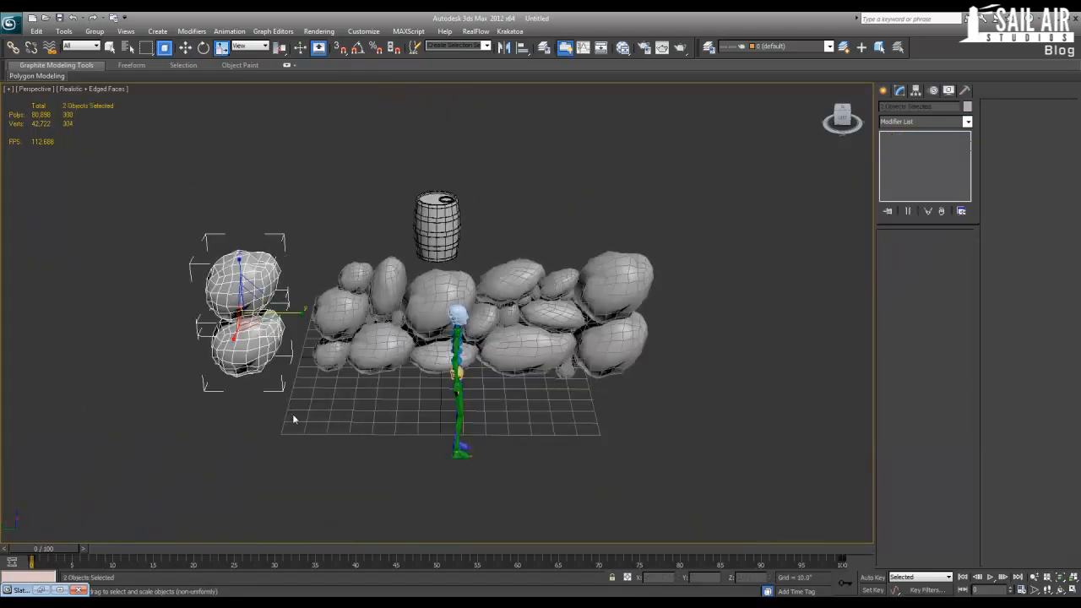
click(292, 422)
alt+middle_drag(406, 361, 359, 342)
drag(478, 375, 480, 374)
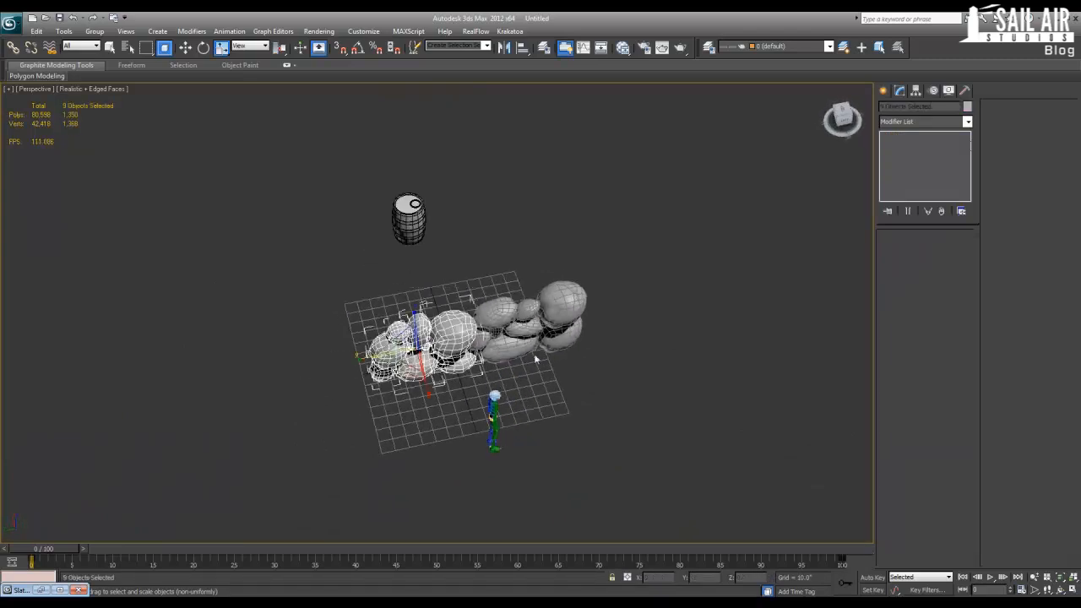
ctrl+drag(656, 366, 656, 366)
alt+middle_drag(656, 366, 290, 168)
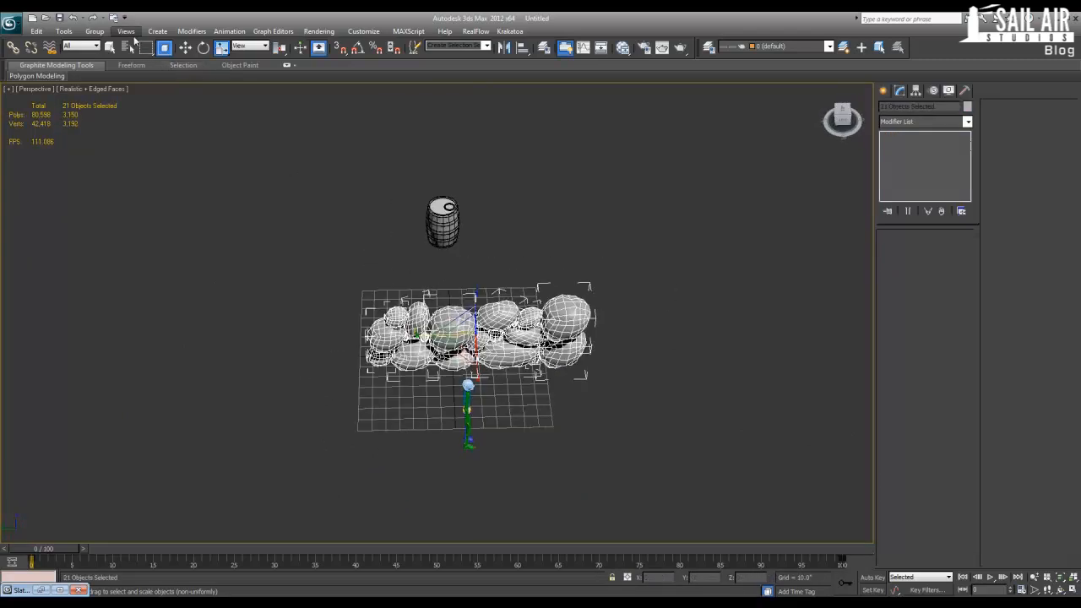
click(605, 287)
scroll(558, 312, up, 4)
click(537, 320)
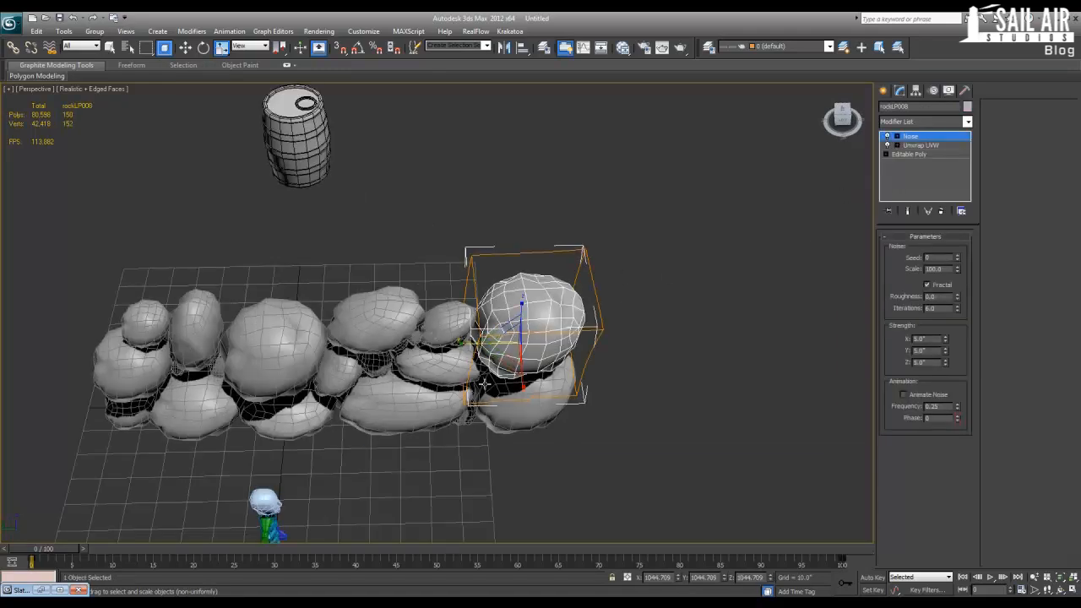
alt+middle_drag(436, 332, 651, 322)
click(588, 352)
mouse_move(588, 352)
alt+middle_down()
mouse_move(552, 311)
mouse_move(583, 363)
alt+middle_up()
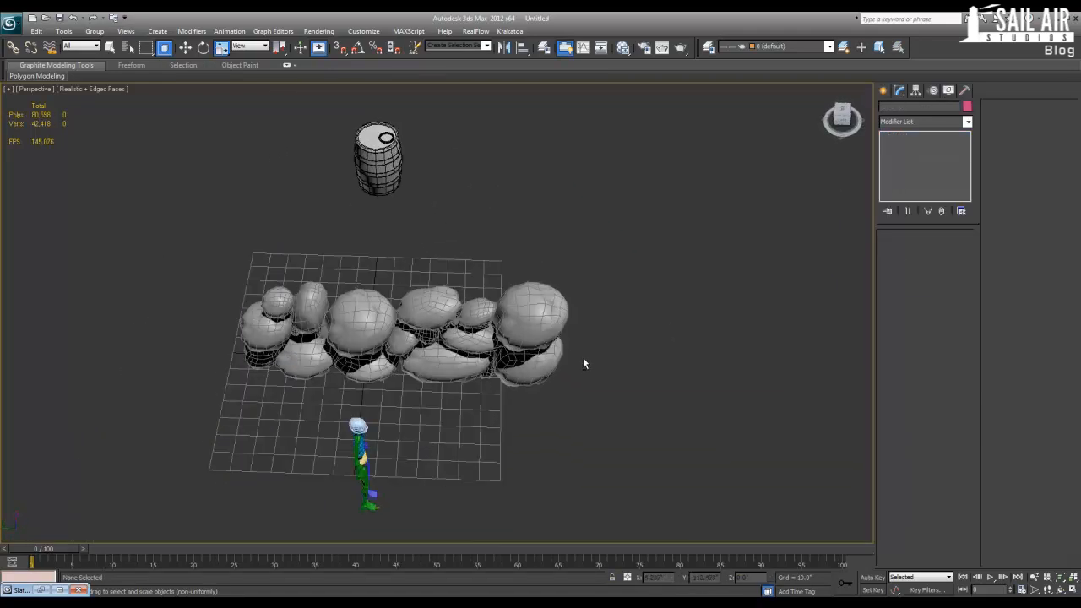
Rotate all the wall's rocks together a quarter turn about the vertical axis with angle snap enabled.
drag(695, 388, 695, 388)
key(e)
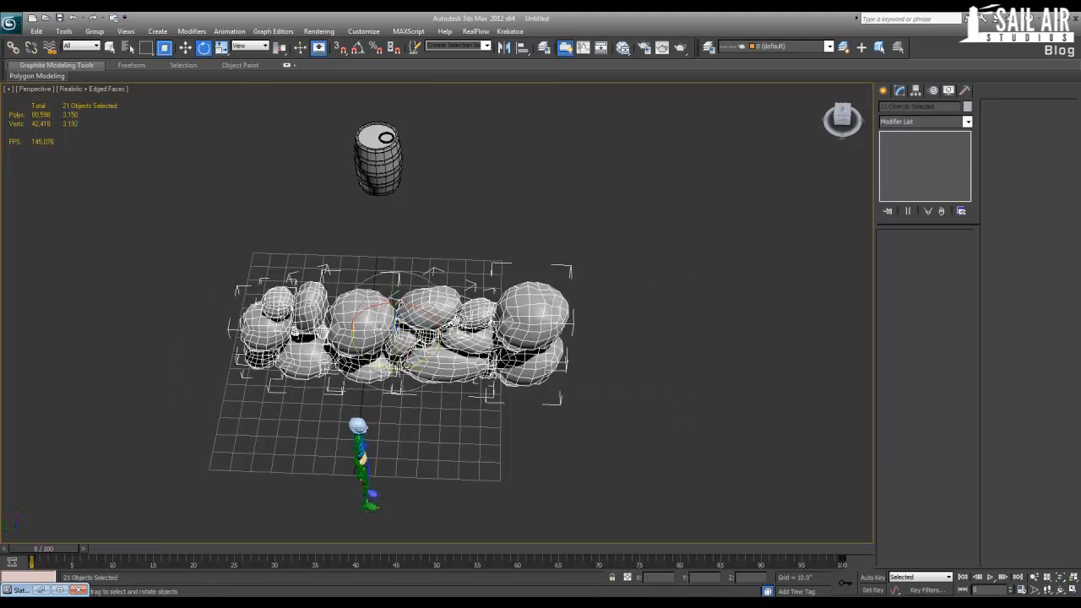
drag(406, 366, 502, 345)
key(ctrl+z)
key(a)
drag(401, 367, 457, 356)
key(w)
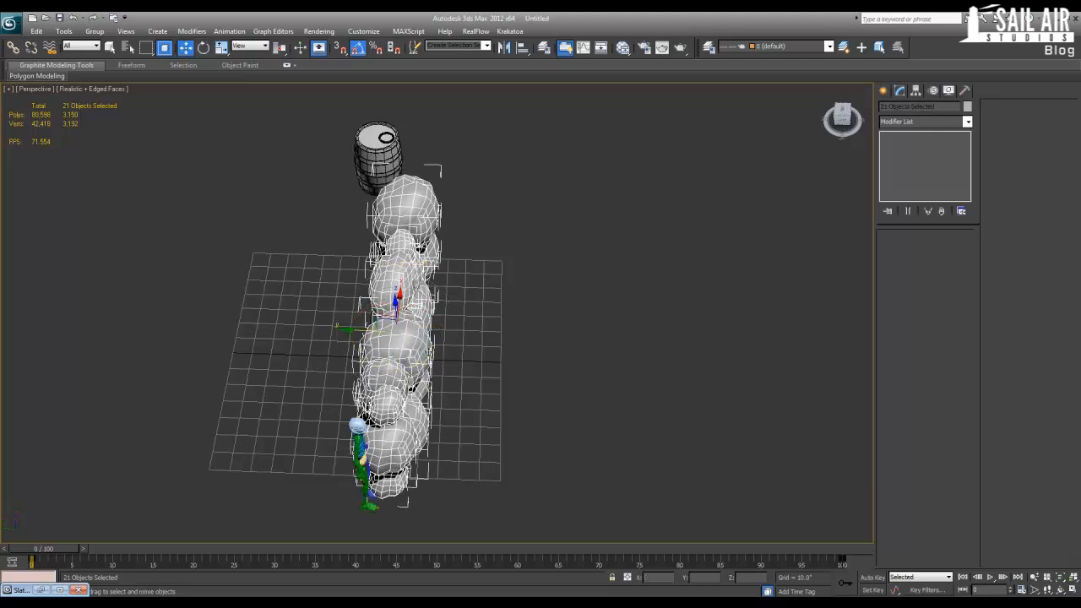
Move the rotated rock wall sideways along Y to about -65.6 inches, beside the grid's edge.
drag(348, 329, 446, 334)
click(596, 337)
alt+middle_drag(596, 337, 507, 350)
scroll(506, 350, down, 2)
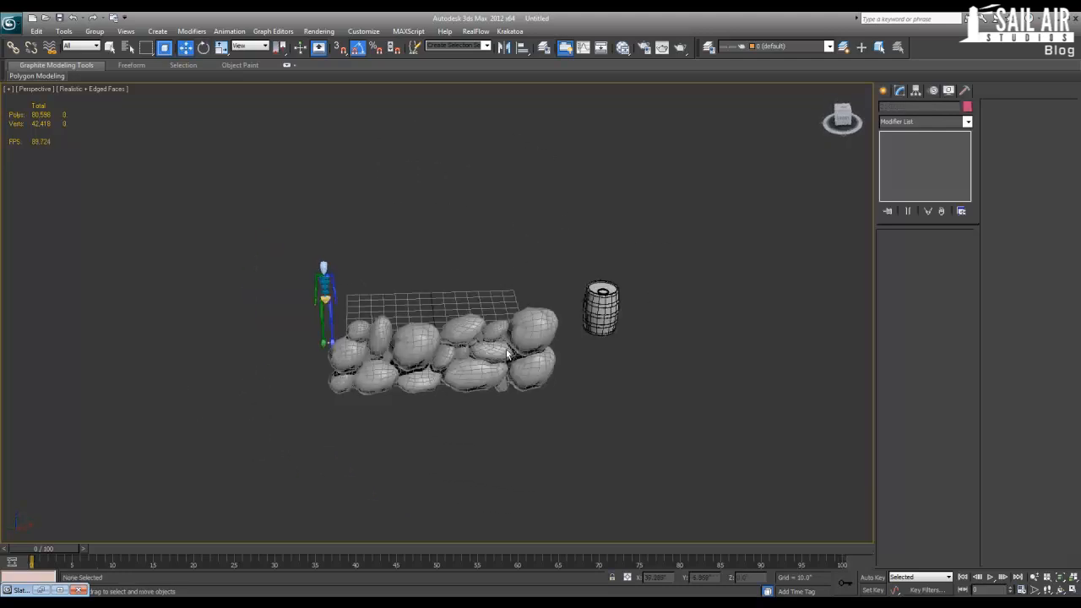
alt+middle_drag(375, 340, 365, 385)
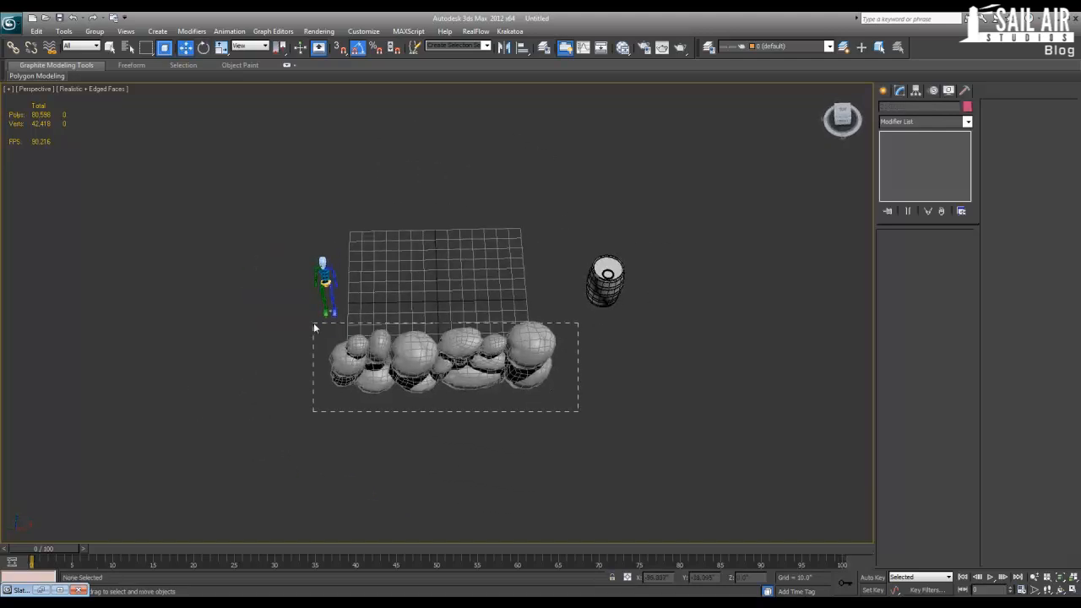
Group the rocks of the wall, leaving out the upper end boulder, and undo a trial shift of the group.
drag(313, 323, 313, 322)
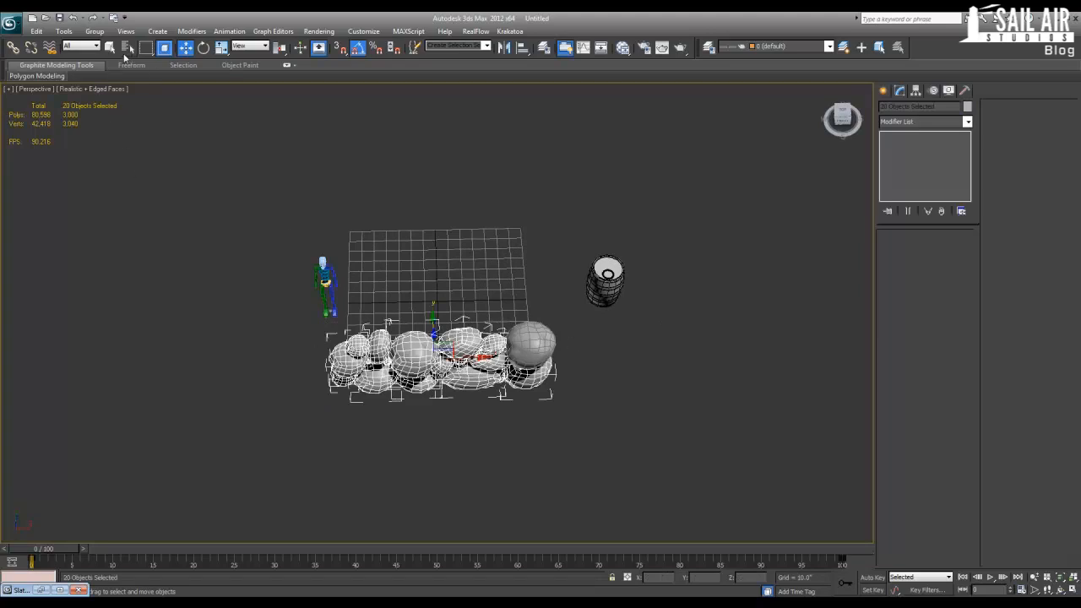
click(95, 31)
click(108, 40)
key(Return)
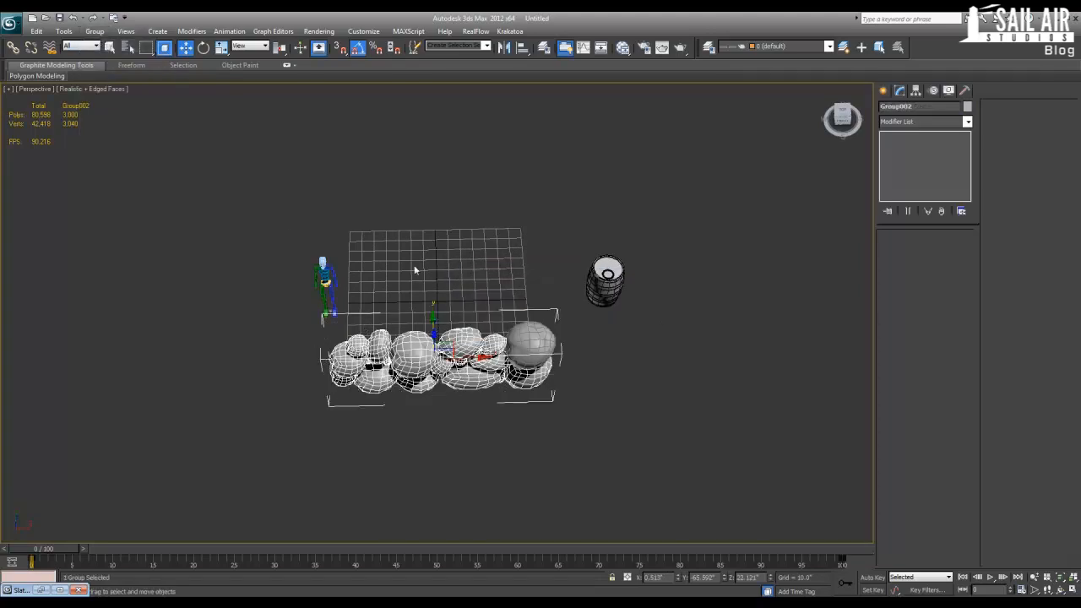
drag(487, 357, 689, 354)
key(ctrl+z)
Try to attach the ungrouped upper end boulder while the rock group is the selected object.
click(542, 338)
click(429, 317)
click(94, 32)
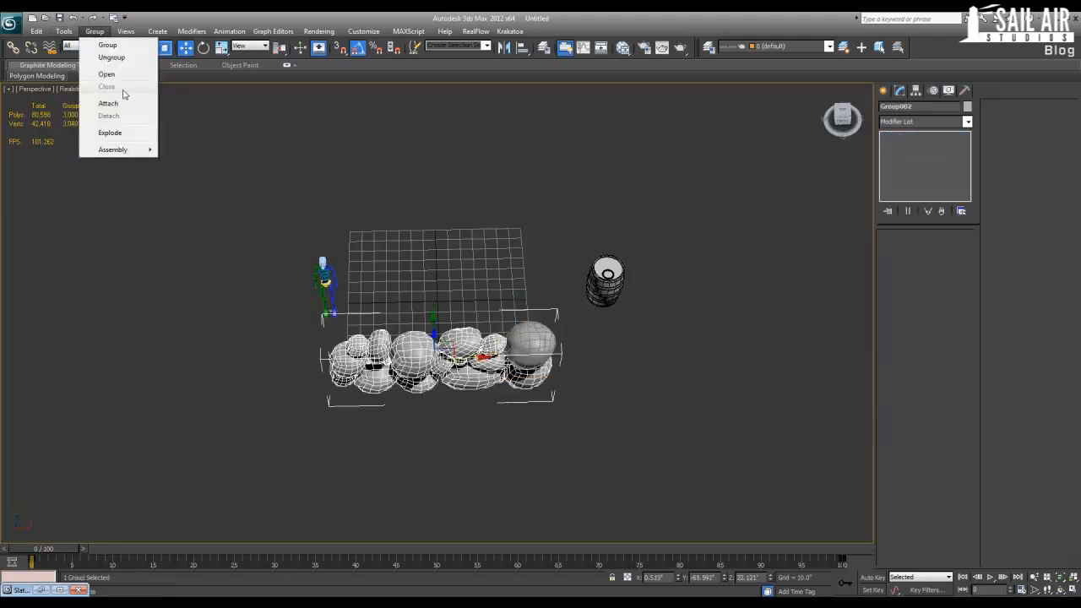
click(109, 103)
click(528, 342)
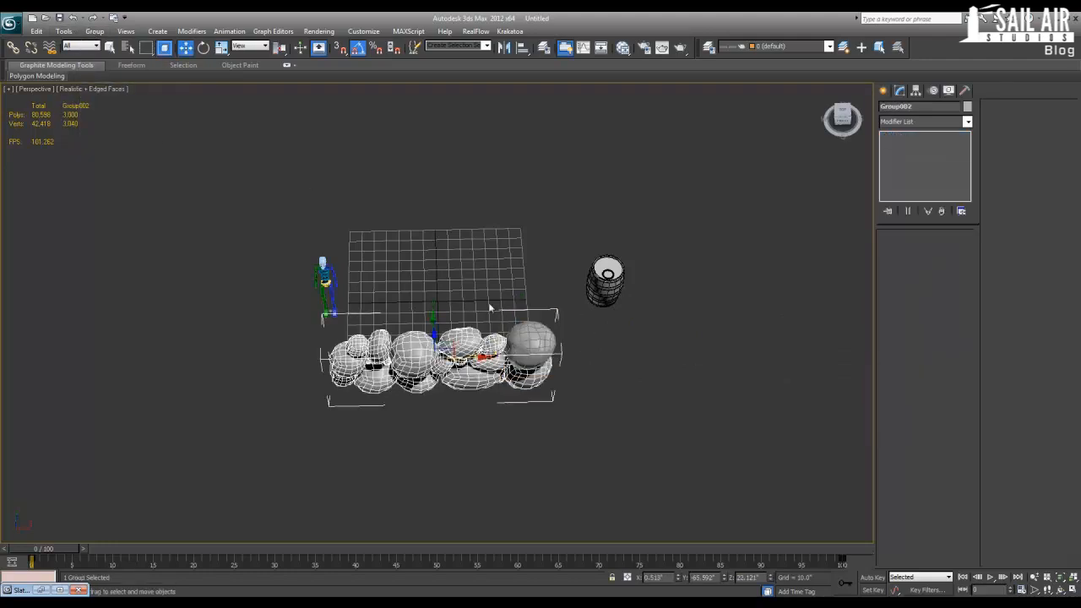
Attach the upper end boulder to the wall's rock group.
click(538, 353)
click(95, 32)
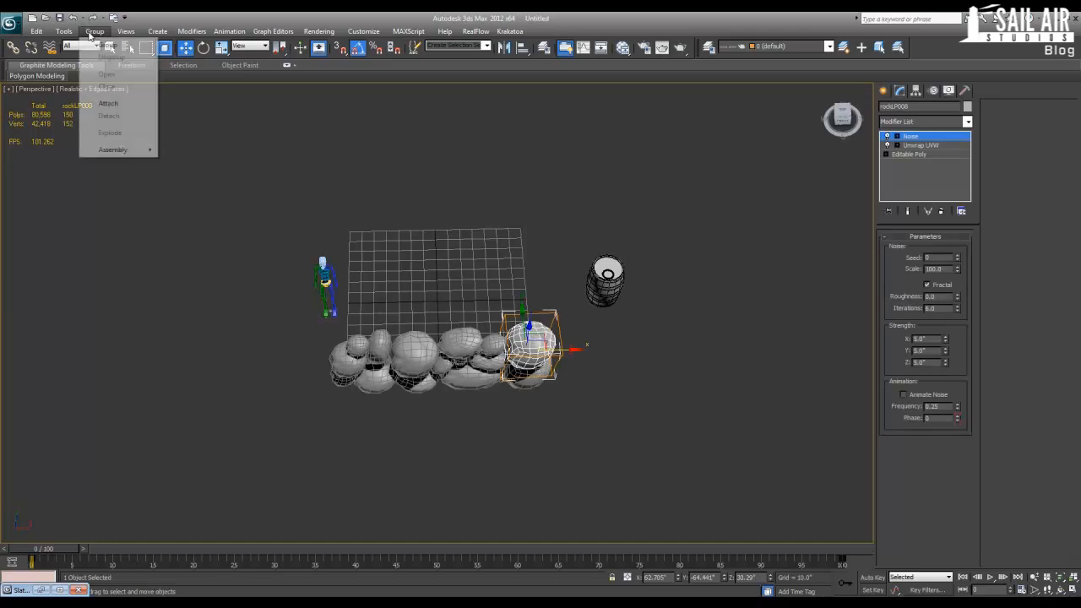
click(95, 32)
click(96, 32)
click(127, 104)
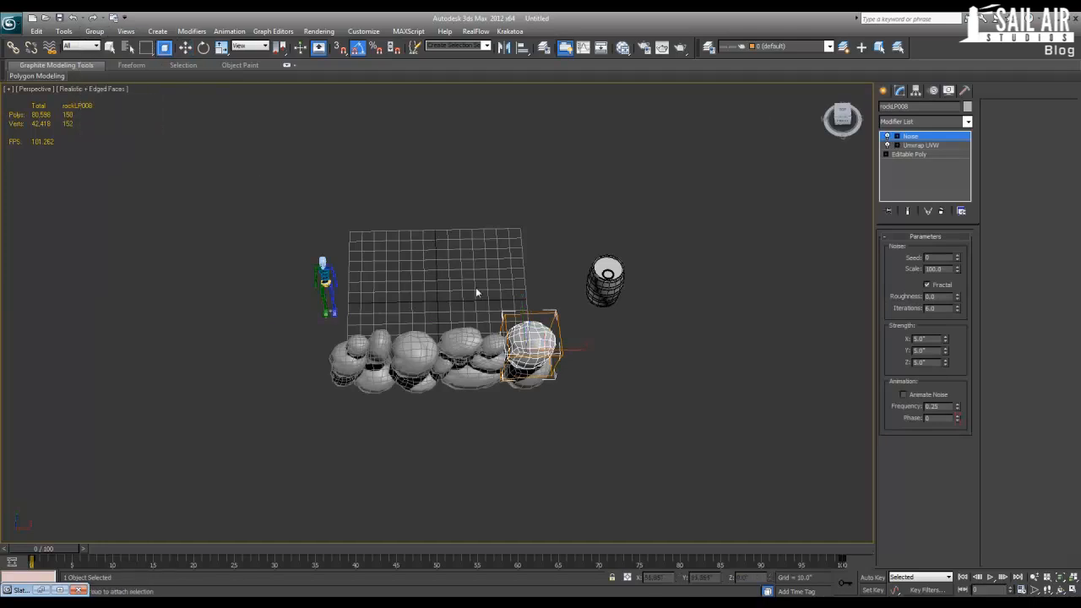
click(475, 336)
right_click(612, 348)
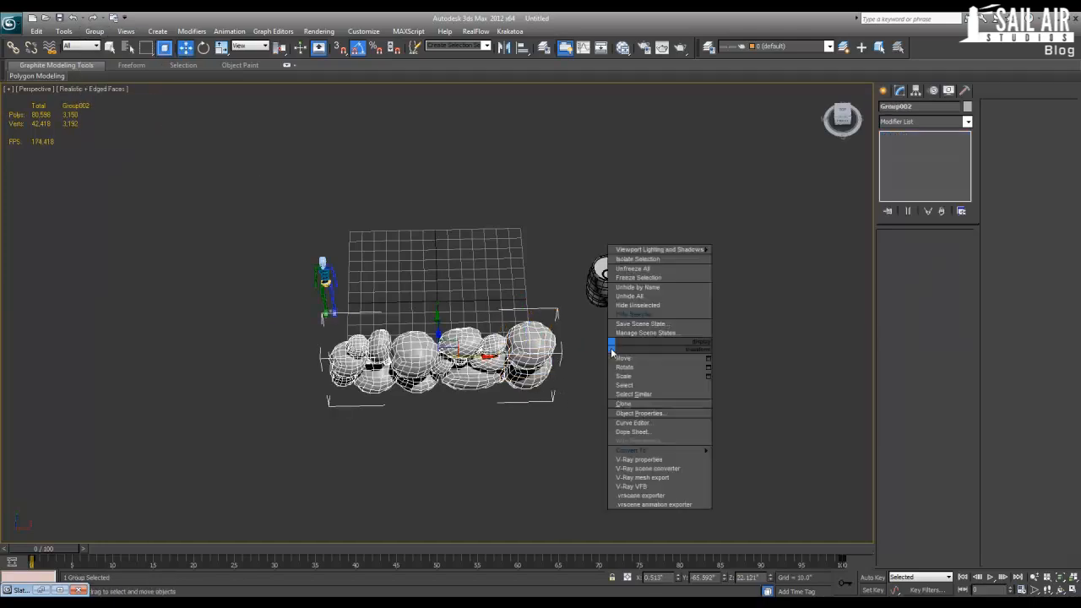
click(480, 269)
Move the grouped rock wall past the barrel to about 236.2 inches X and 5.1 inches Y.
drag(477, 356, 778, 270)
key(z)
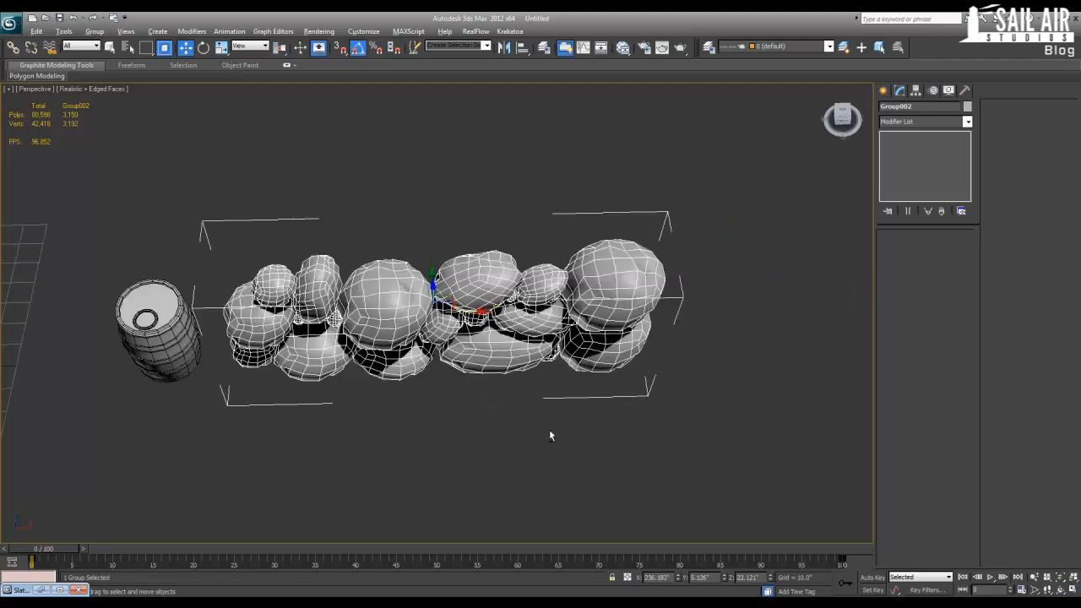
alt+middle_drag(550, 432, 427, 403)
click(528, 421)
scroll(474, 424, down, 4)
Shift the wall group to about 293.9 inches X and place one copy end to end with it at about 135.0 inches X.
drag(603, 403, 602, 401)
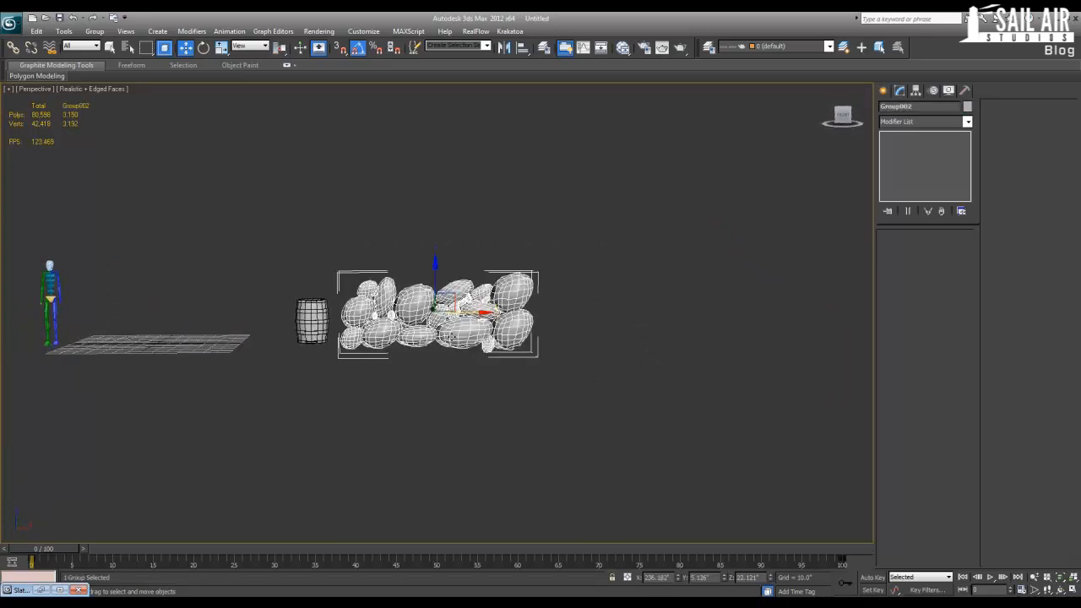
mouse_move(473, 313)
mouse_down()
mouse_move(541, 312)
mouse_move(338, 312)
mouse_move(354, 313)
mouse_up()
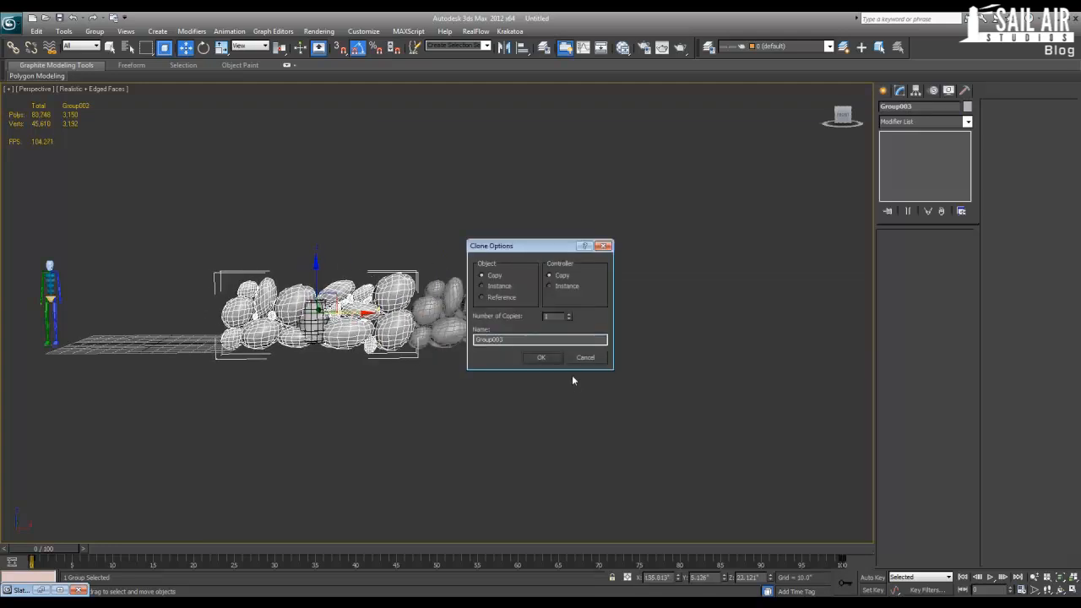
click(542, 357)
Ungroup the original rock wall beyond the copied section.
scroll(487, 359, up, 5)
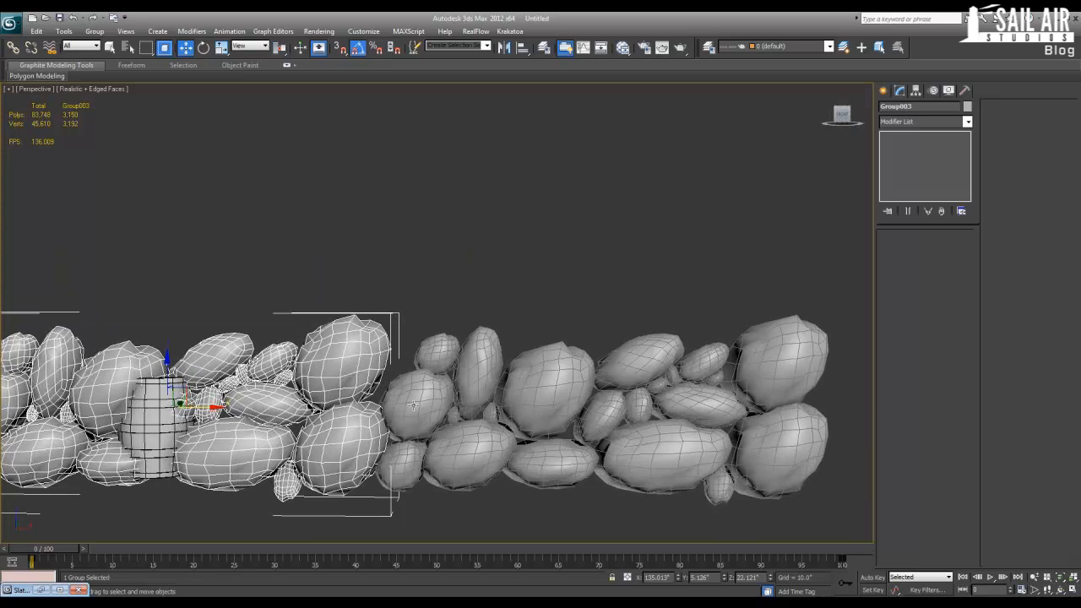
click(528, 366)
click(94, 32)
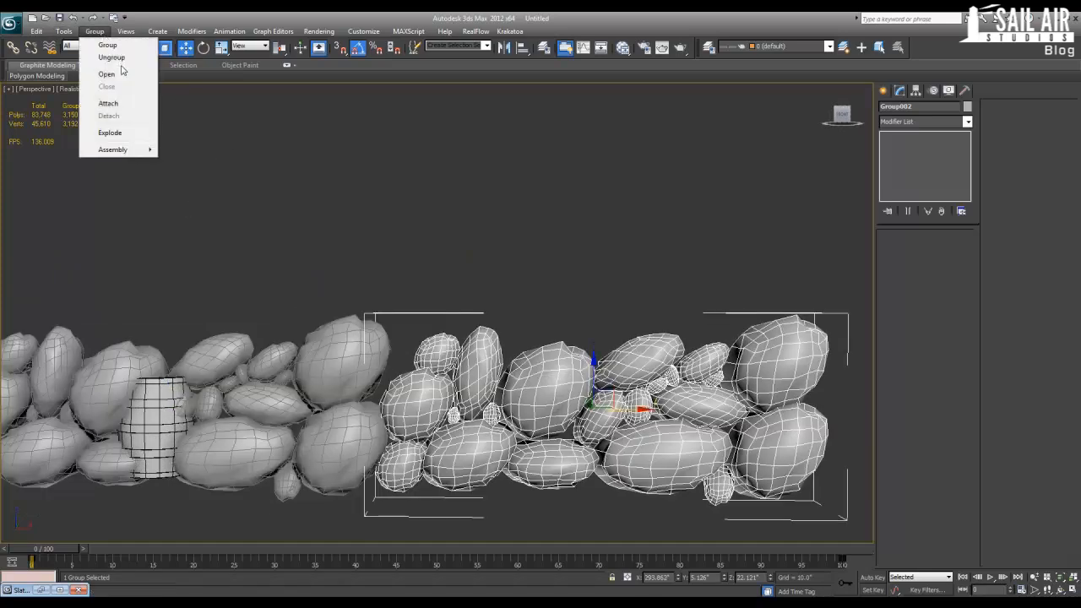
click(117, 58)
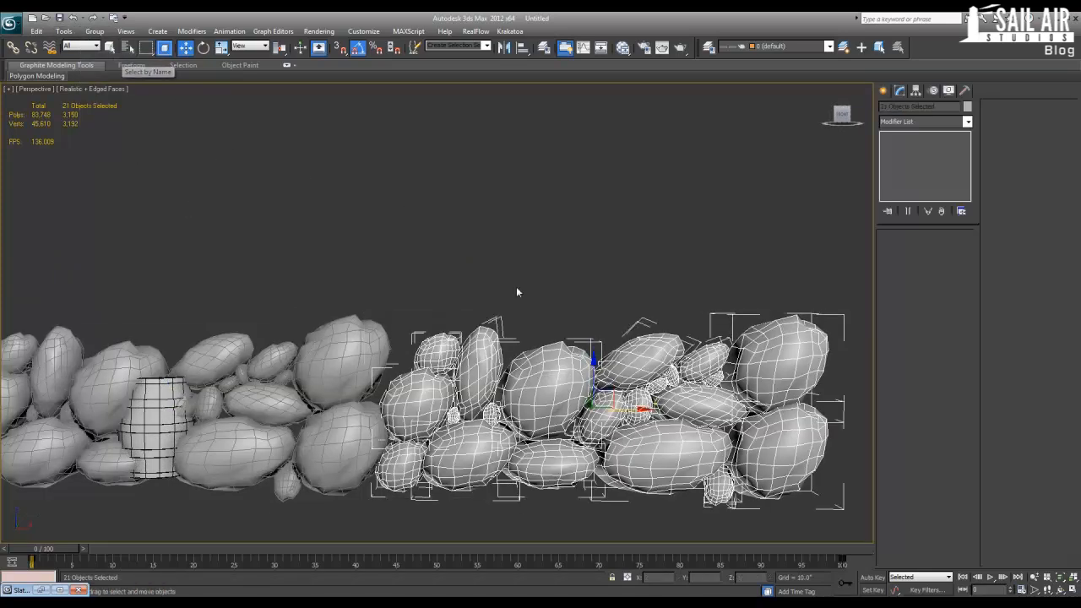
Copy the small slanted middle-row rock into the upper gap at the seam between the walls and shrink the copy uniformly.
click(593, 429)
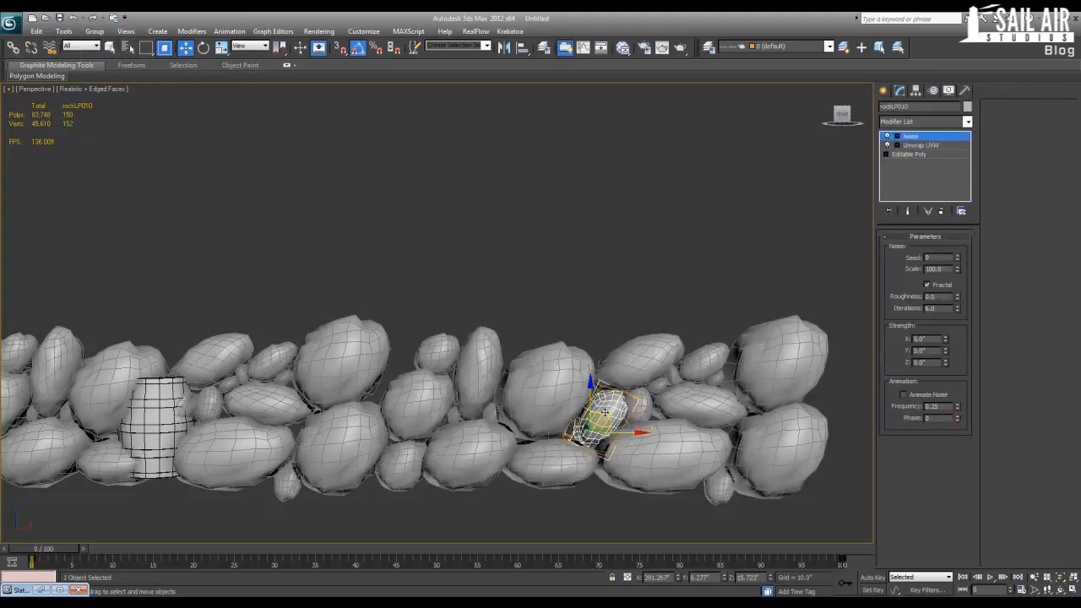
mouse_move(603, 414)
shift+mouse_down()
mouse_move(399, 363)
mouse_move(405, 353)
shift+mouse_up()
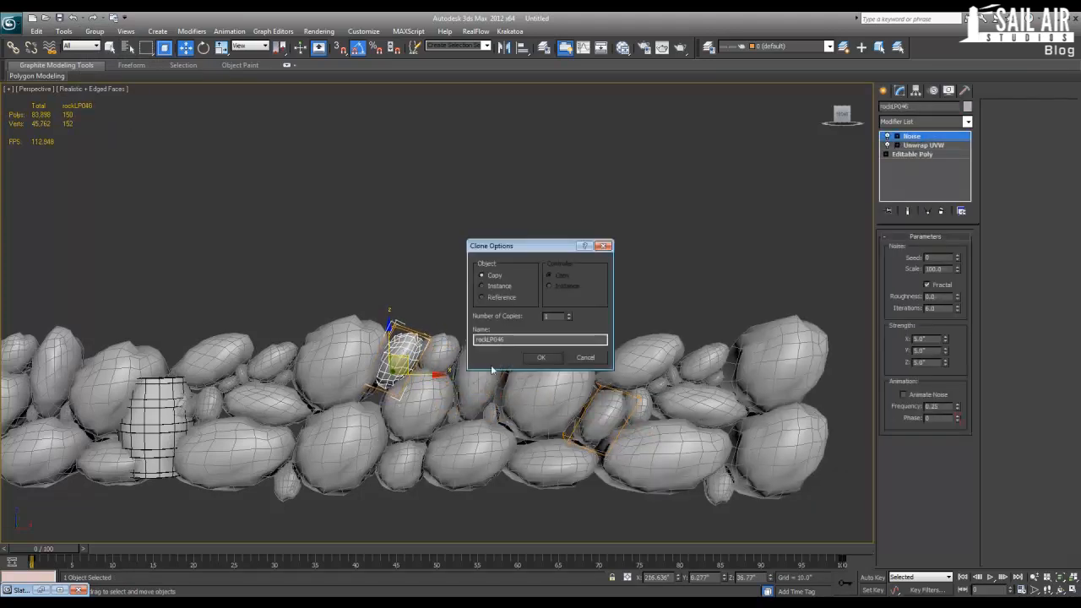
click(542, 357)
key(r)
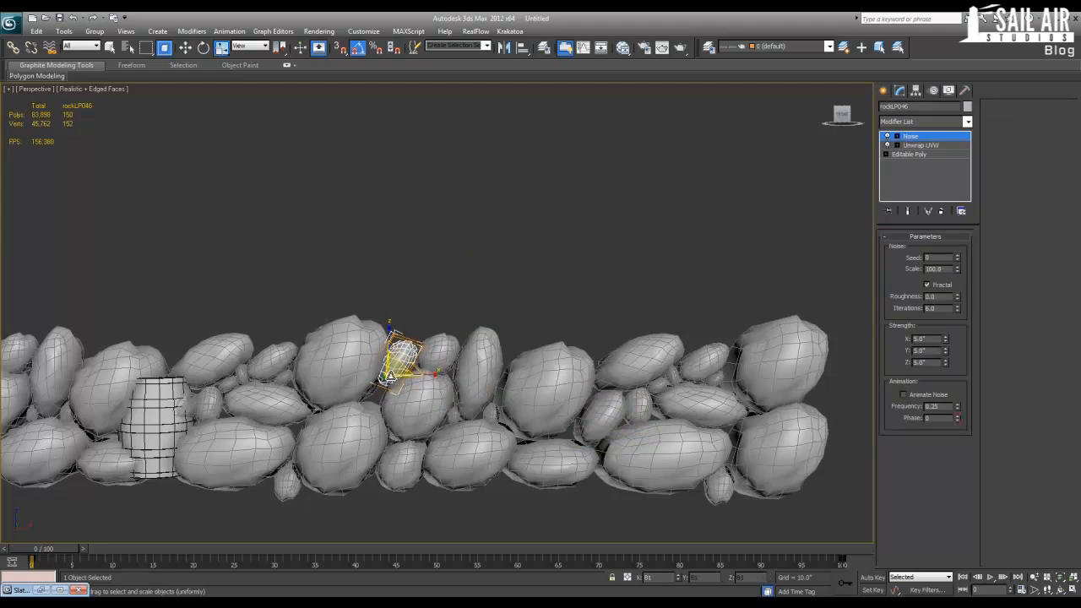
drag(390, 377, 395, 378)
key(w)
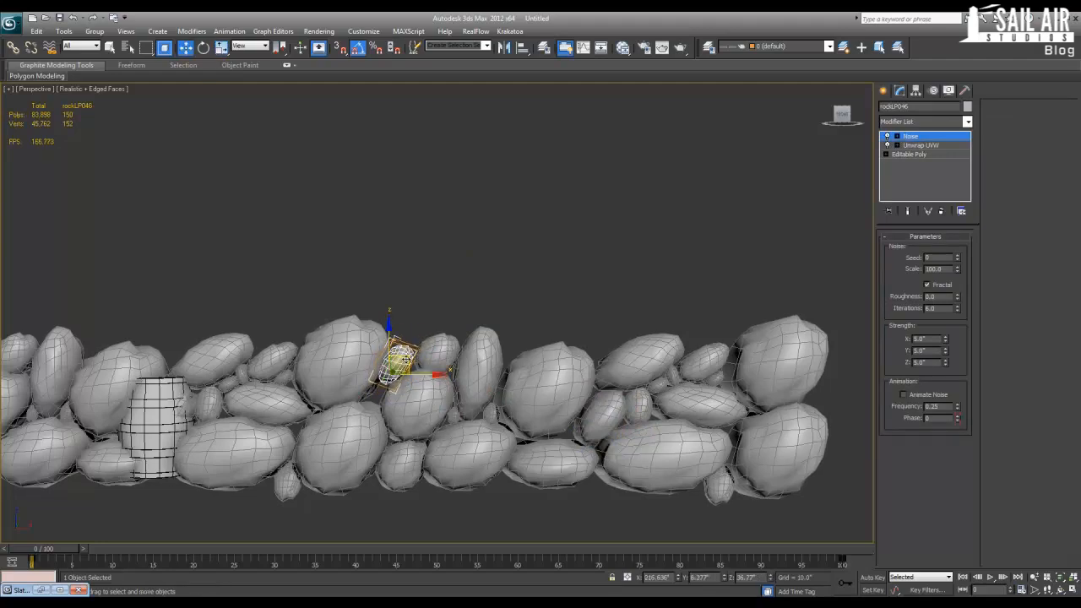
Copy the tiny rock below the tall upright rock into the seam gap under the new small rock.
click(448, 278)
mouse_move(465, 298)
alt+middle_down()
mouse_move(500, 306)
mouse_move(461, 309)
alt+middle_up()
click(455, 417)
mouse_move(468, 407)
shift+mouse_down()
mouse_move(399, 393)
mouse_move(399, 378)
shift+mouse_up()
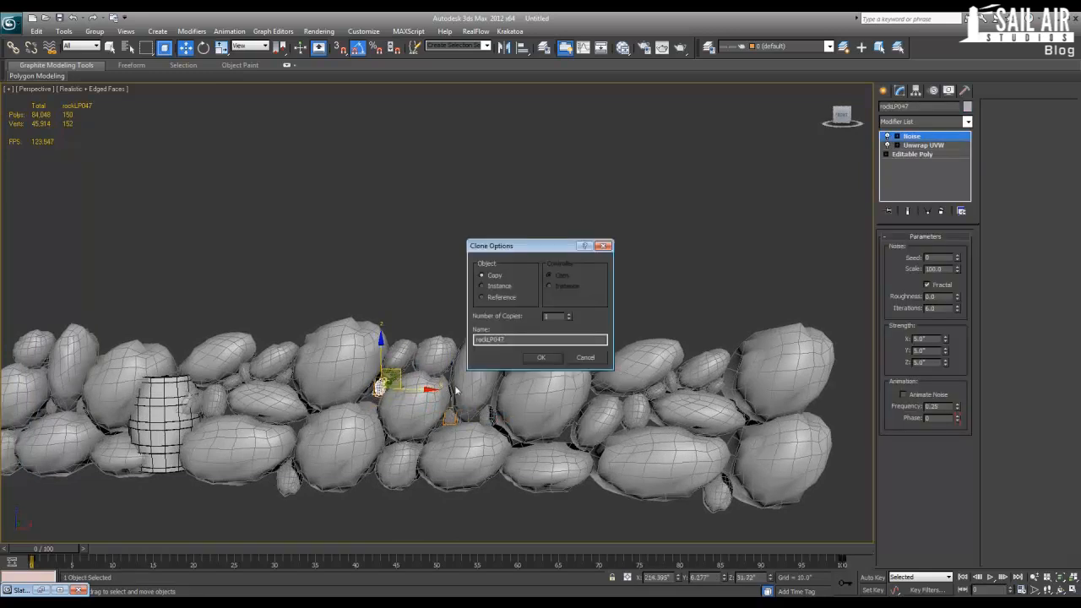
click(535, 359)
click(435, 316)
mouse_move(436, 316)
alt+middle_down()
mouse_move(439, 334)
mouse_move(443, 316)
alt+middle_up()
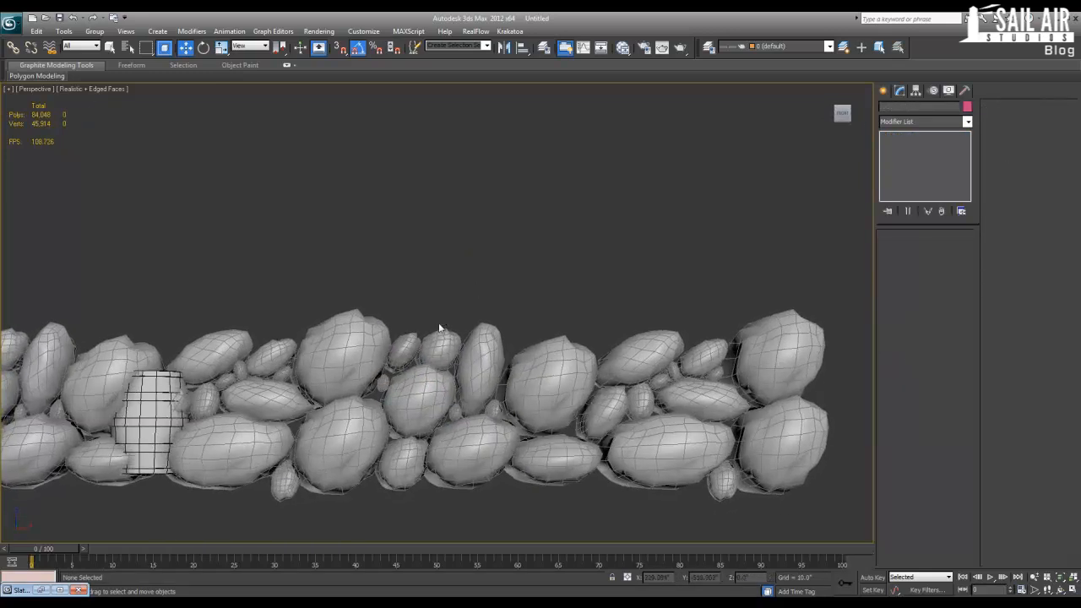
Move the tiny seam rock about 154.8 inches along X and -5.1 inches along Z, between the two far end boulders.
click(397, 372)
drag(397, 371, 818, 382)
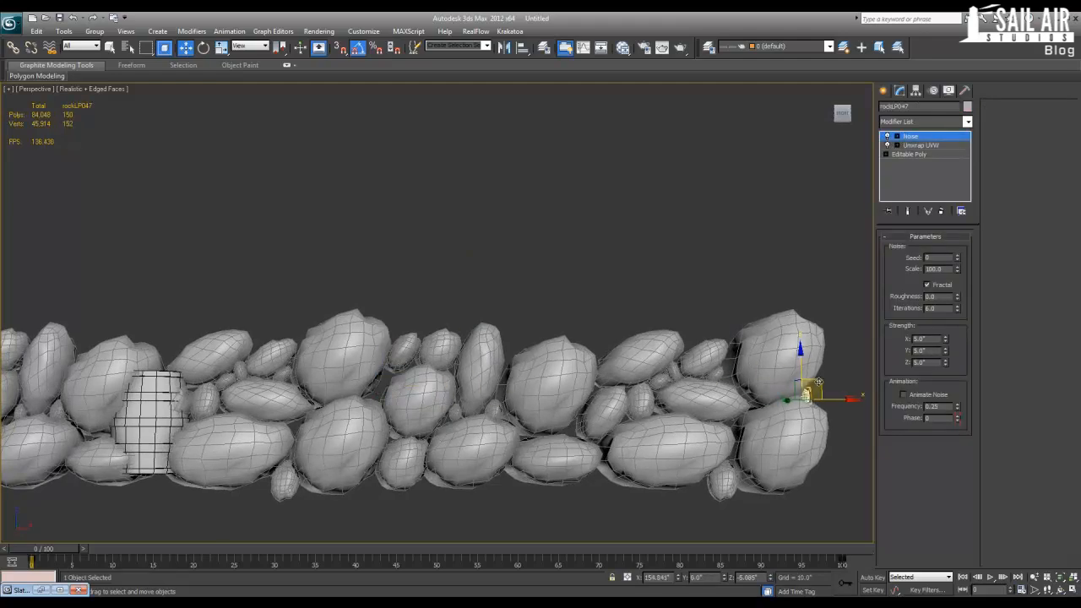
key(z)
alt+middle_drag(786, 417, 741, 415)
scroll(676, 389, down, 4)
Delete the copied wall section behind the barrel.
click(547, 343)
scroll(603, 372, down, 4)
alt+middle_drag(547, 343, 610, 384)
scroll(602, 373, down, 2)
middle_drag(177, 365, 348, 375)
scroll(349, 374, down, 4)
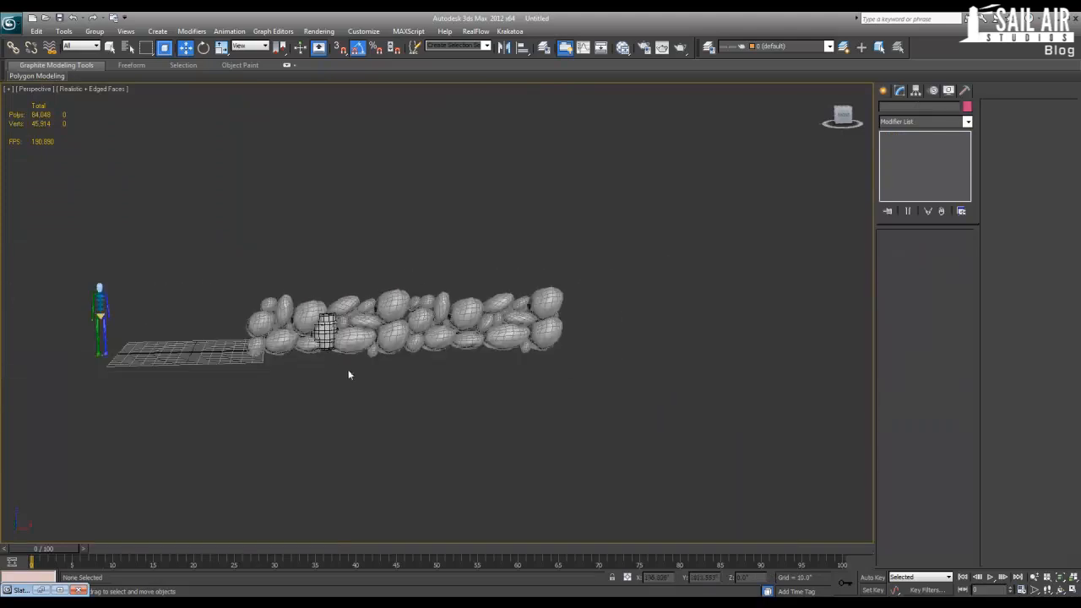
click(342, 320)
key(Delete)
Group all the rocks of the remaining wall.
drag(379, 266, 676, 388)
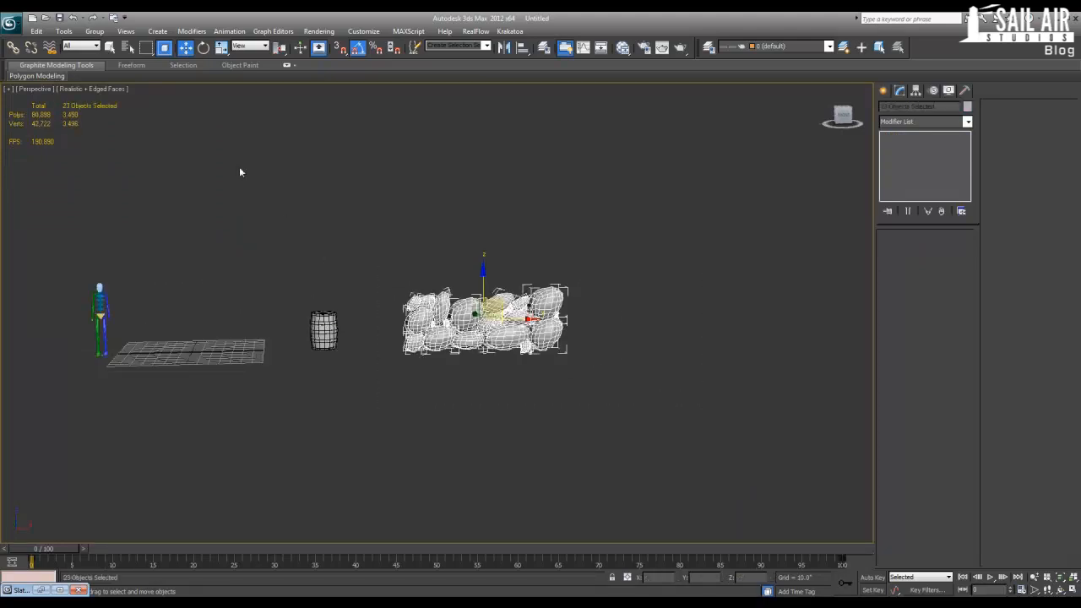
click(95, 31)
click(108, 45)
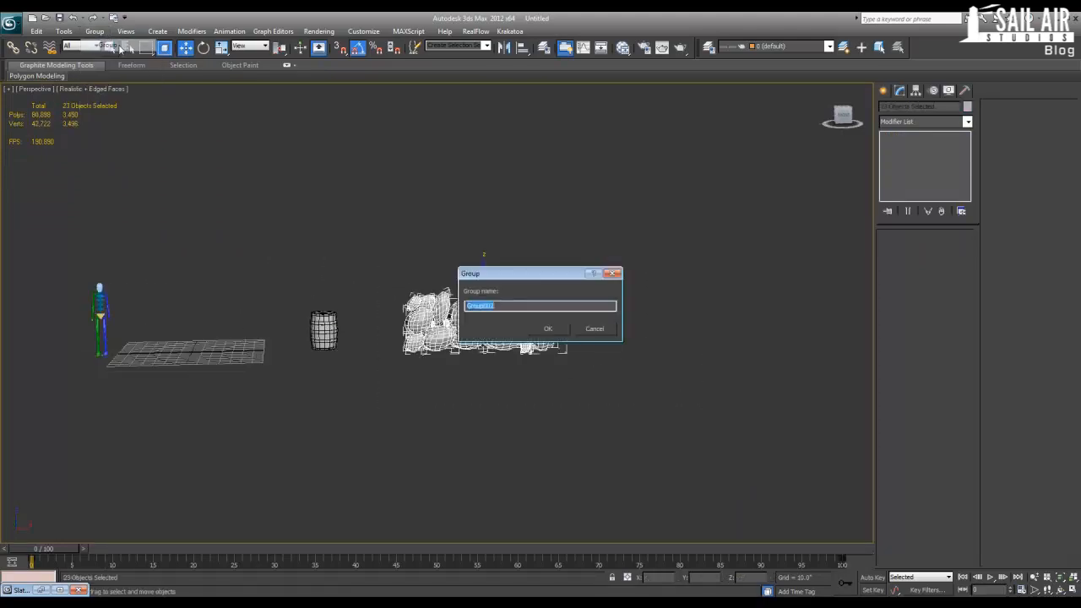
key(Return)
Ungroup the remaining rock wall and select all its rocks.
click(592, 426)
scroll(541, 393, up, 5)
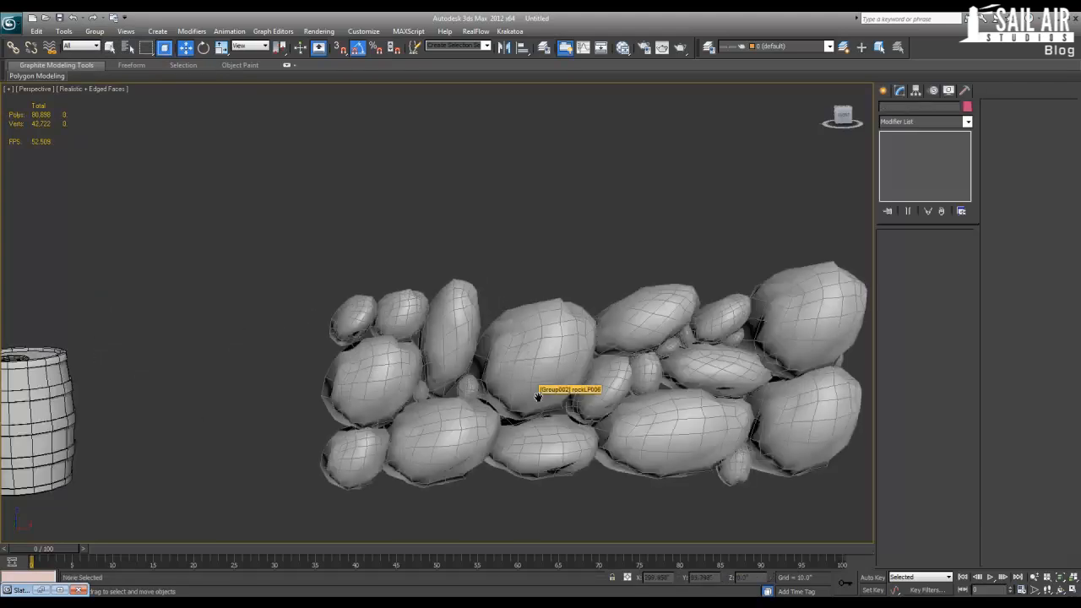
alt+middle_drag(541, 386, 625, 425)
scroll(505, 247, down, 4)
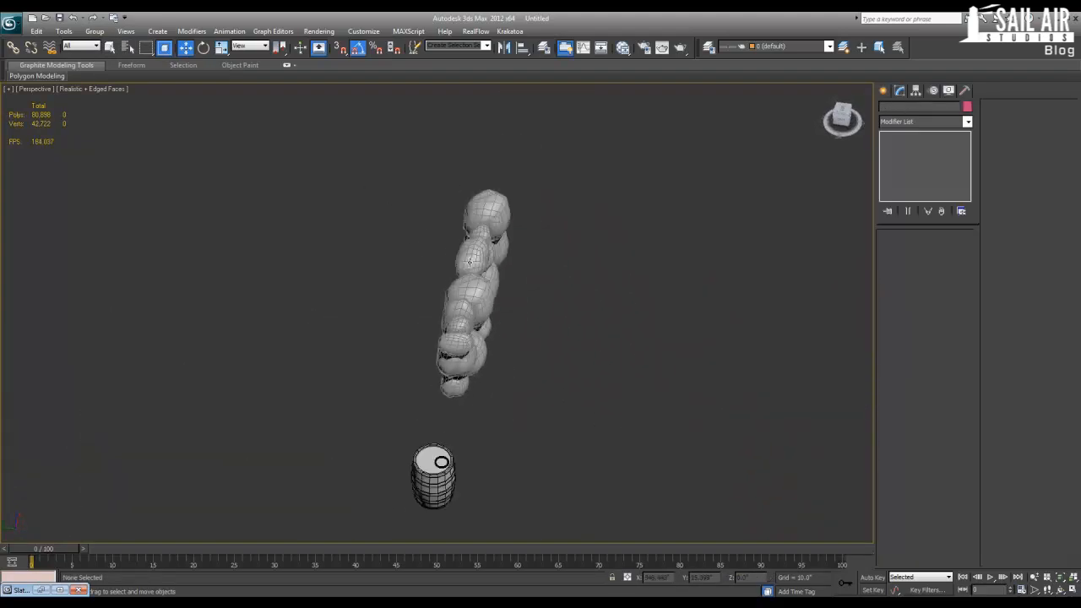
click(469, 262)
click(95, 31)
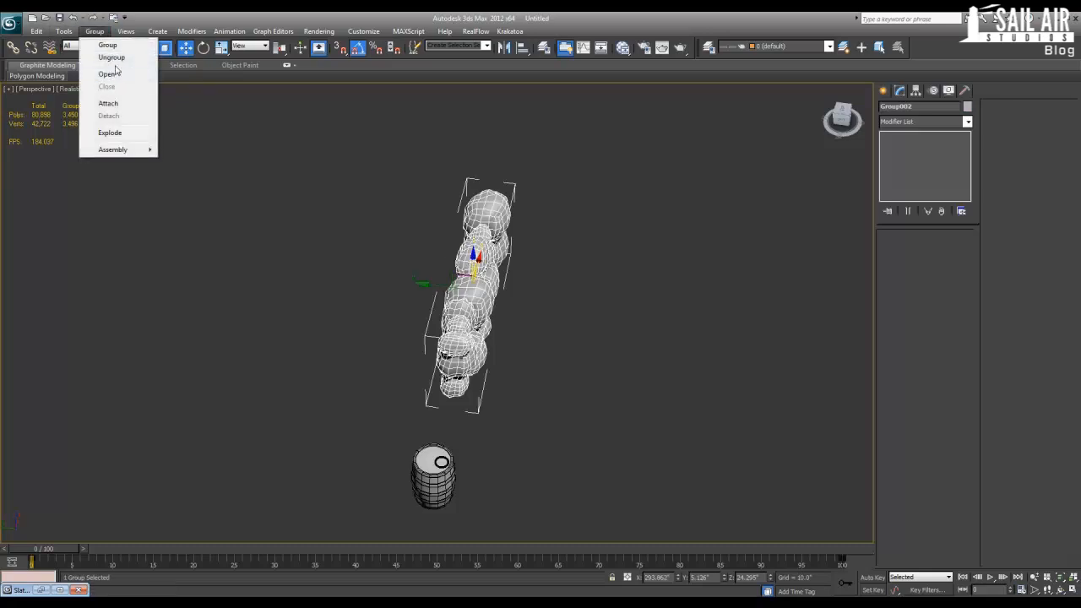
click(112, 58)
drag(279, 101, 605, 431)
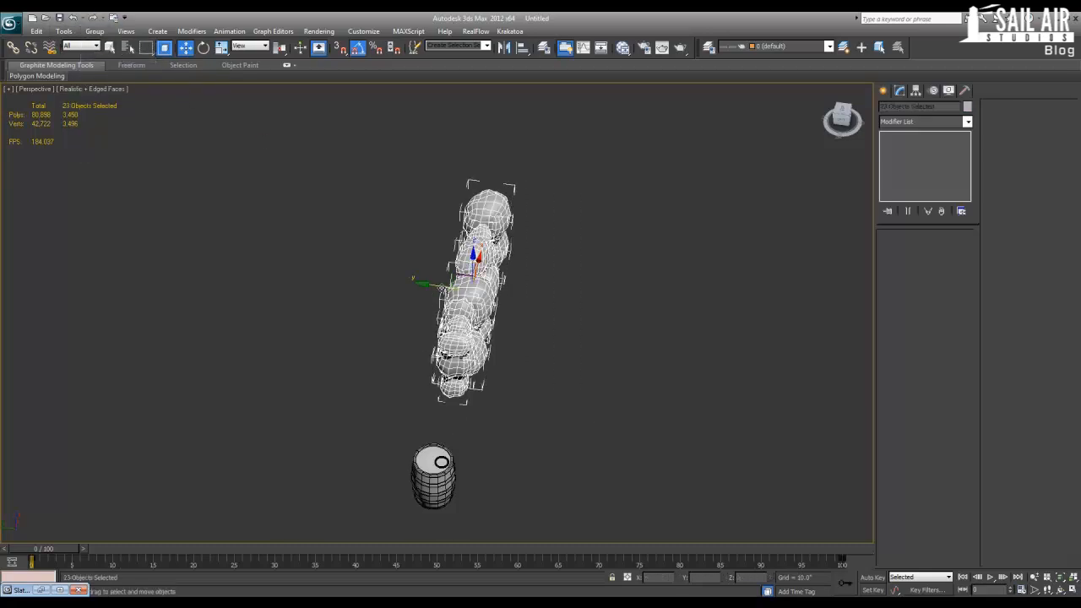
Copy the selected wall rocks as a second layer alongside and turn the copy around so its opposite side faces outward.
shift+drag(456, 283, 414, 277)
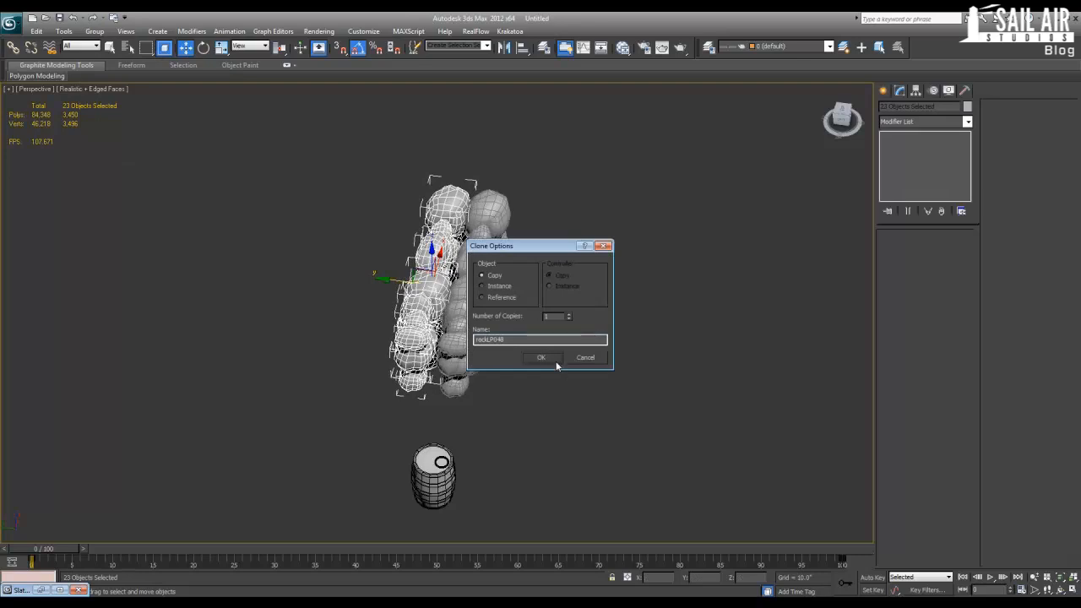
click(542, 357)
key(e)
drag(477, 304, 521, 293)
drag(461, 261, 352, 216)
click(612, 359)
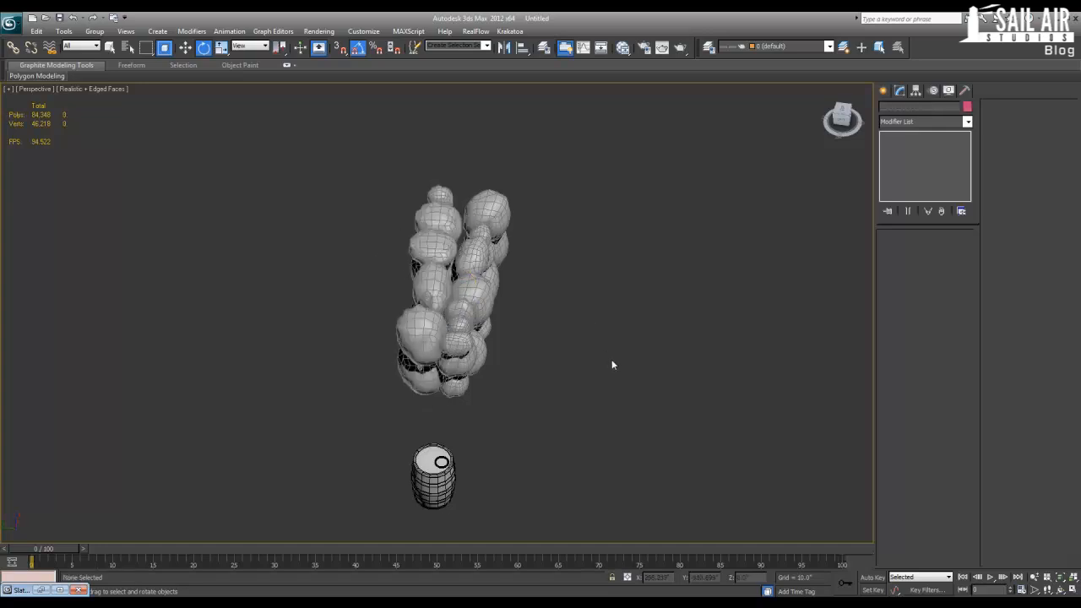
alt+middle_drag(612, 359, 520, 329)
Delete the small loose rock on top of the doubled wall.
click(436, 287)
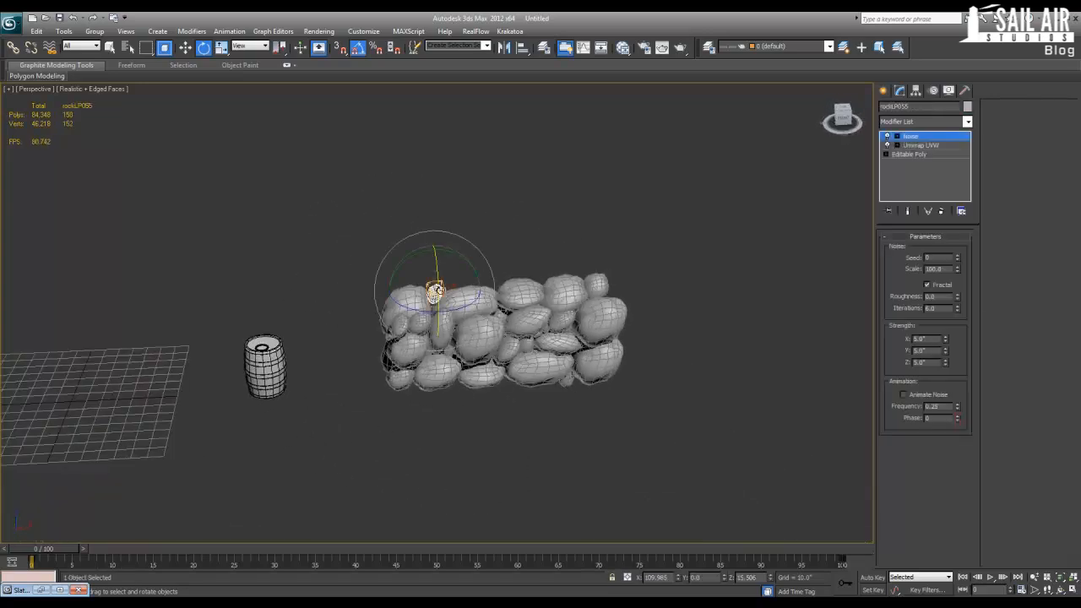
key(Delete)
scroll(561, 382, down, 3)
middle_drag(559, 376, 588, 350)
scroll(589, 346, up, 3)
scroll(589, 348, up, 2)
middle_drag(628, 385, 593, 363)
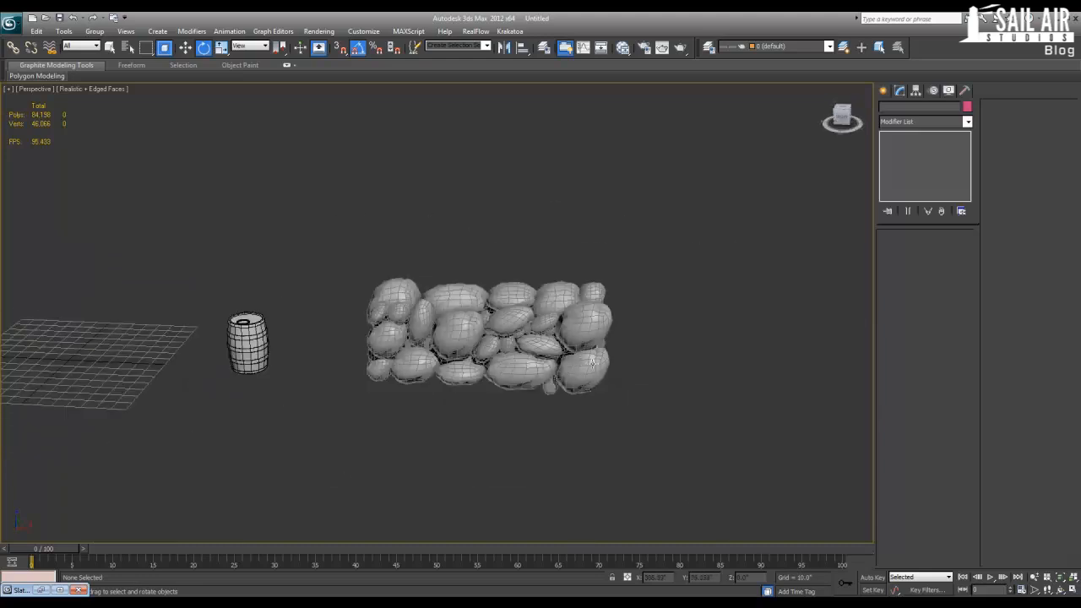
Group all the rocks of the doubled wall into a single object.
drag(631, 442, 630, 440)
click(95, 31)
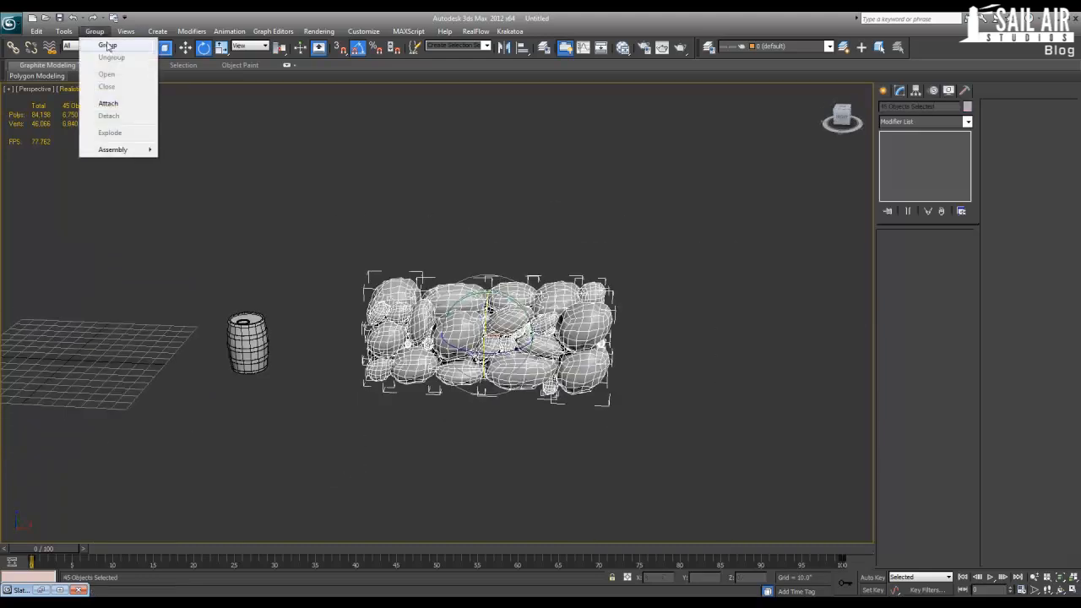
click(109, 48)
key(Return)
click(298, 430)
middle_drag(298, 430, 498, 425)
scroll(471, 415, down, 3)
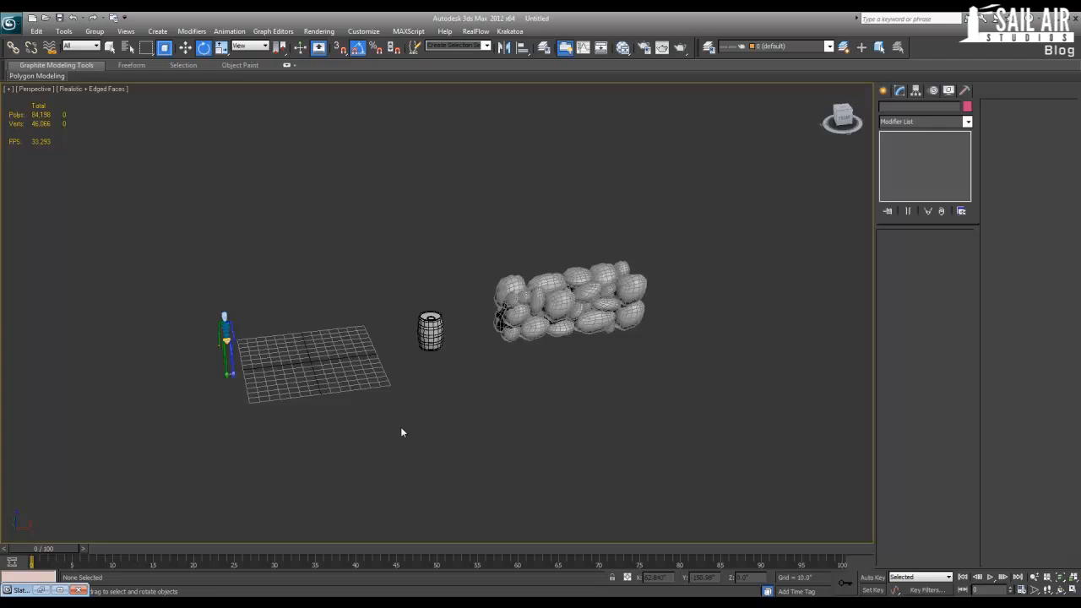
Create a flat box about 34.4 inches long and 4.3 inches high near the centre of the grid.
click(883, 91)
click(904, 163)
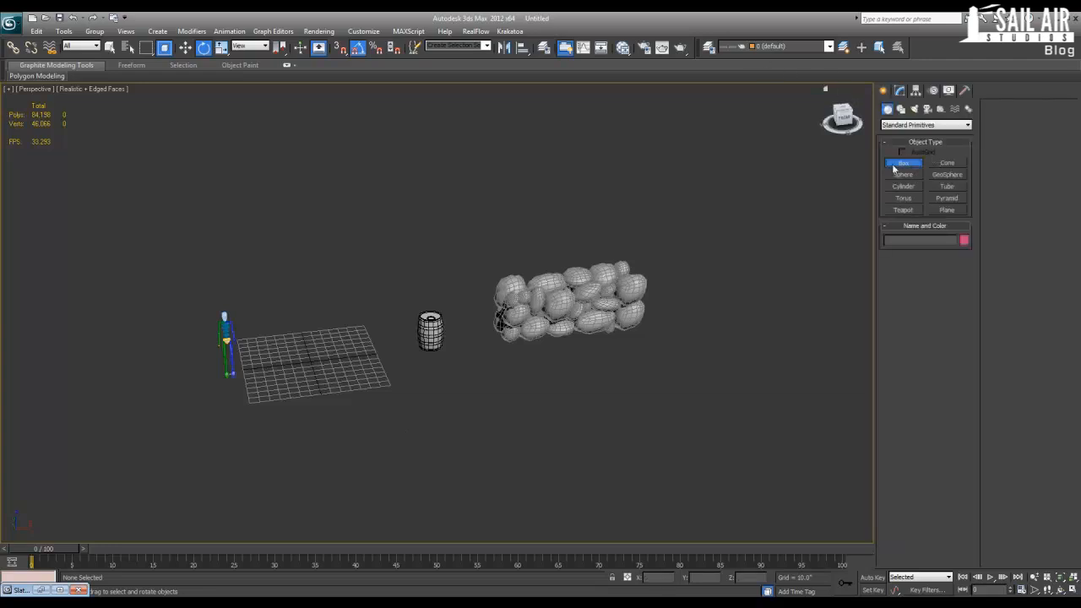
scroll(328, 360, up, 3)
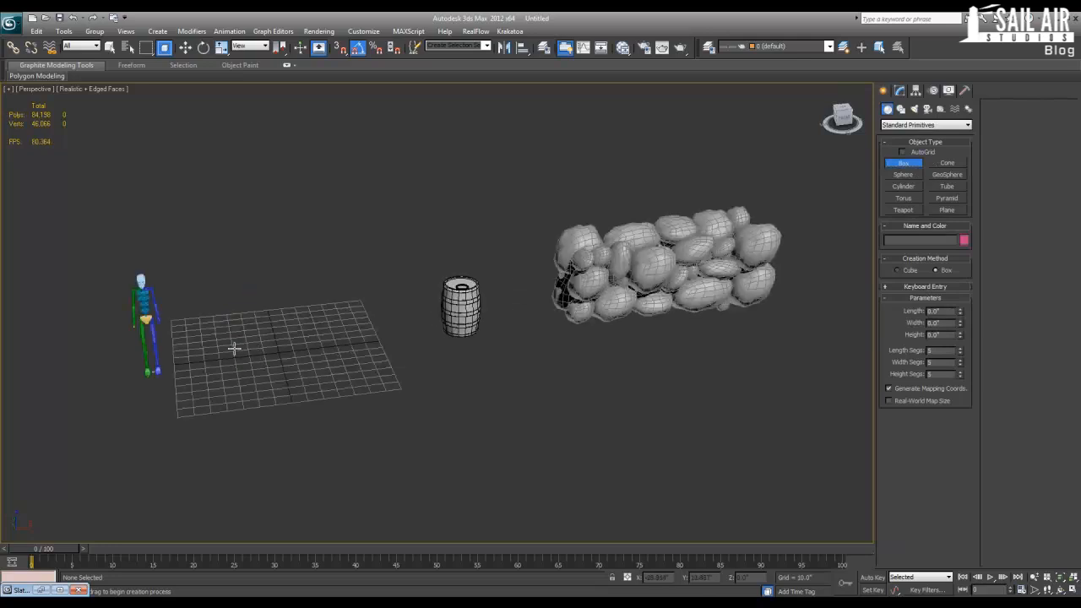
drag(271, 344, 309, 360)
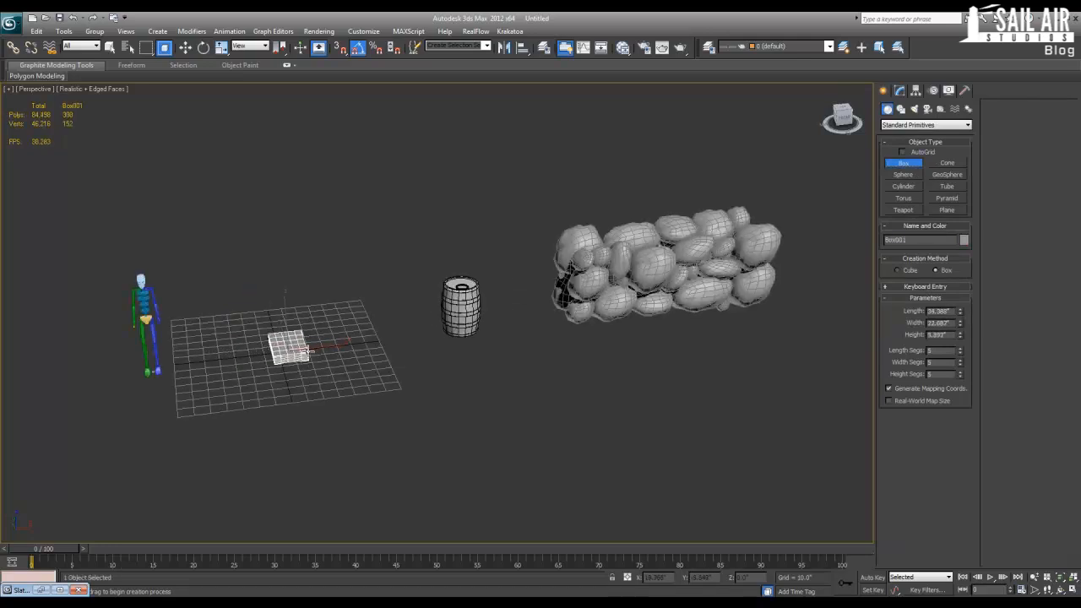
key(e)
key(z)
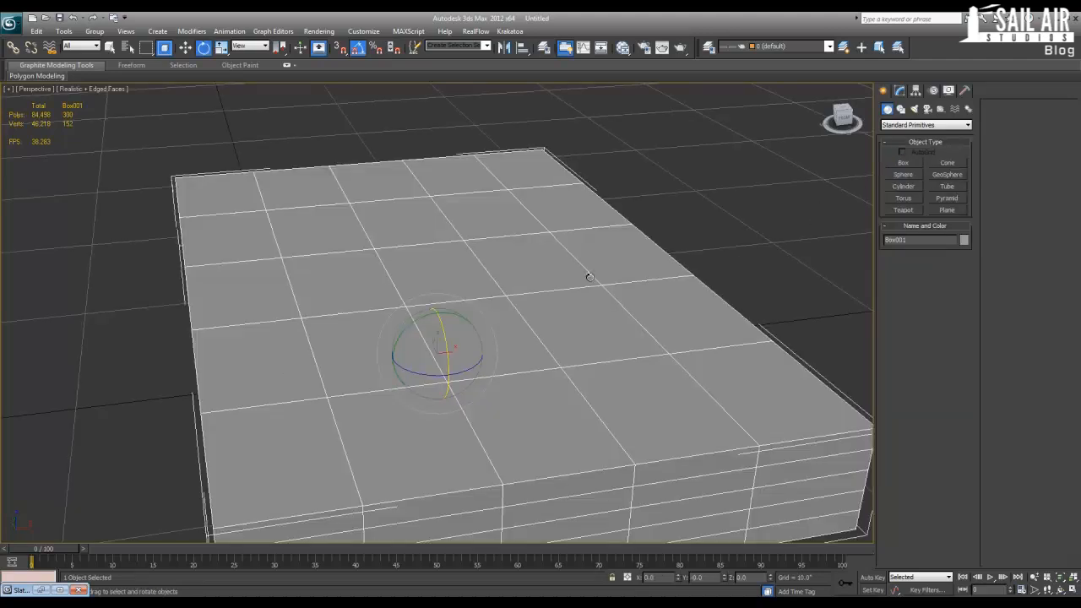
scroll(476, 272, down, 5)
Set the box to a length of 22 inches, a width of 18 inches and a height of 2 inches.
click(900, 90)
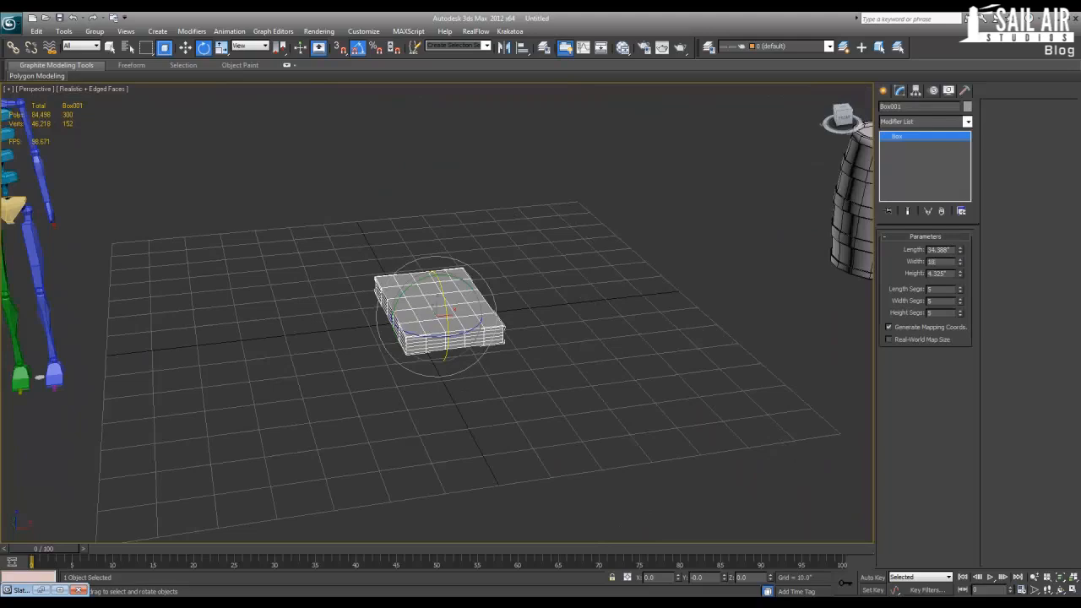
key(Return)
text(22)
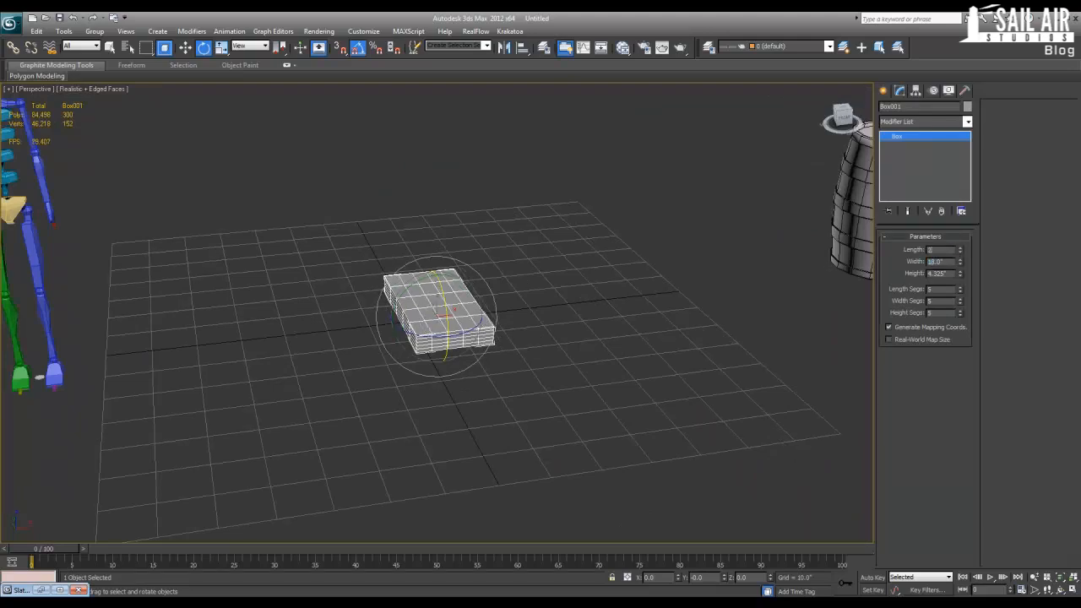
key(Tab)
text(2)
key(Return)
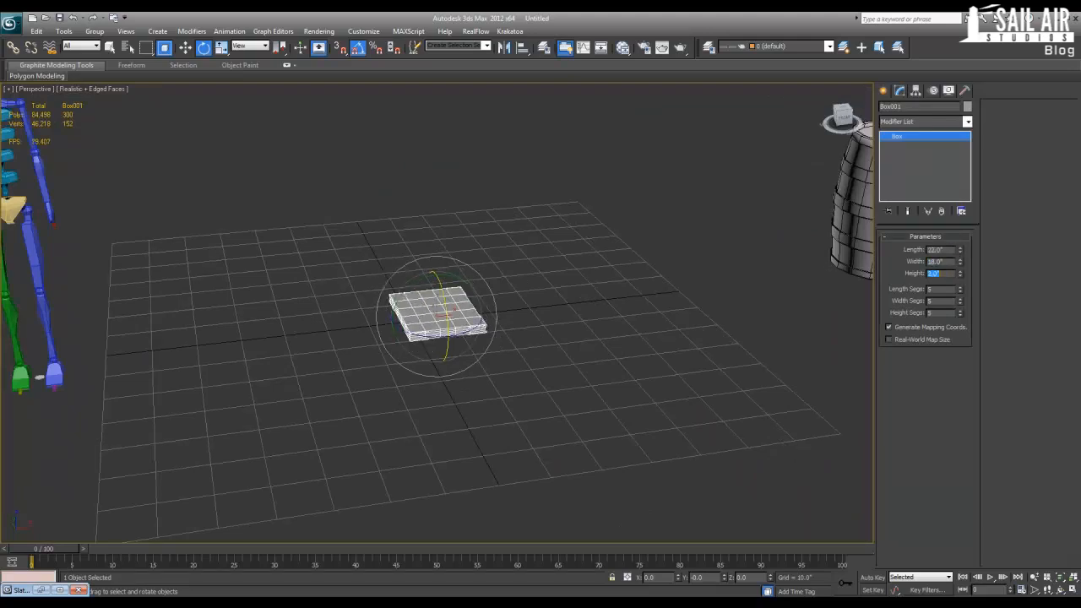
Reduce the box to one segment in length, width and height, and convert it to an Editable Poly.
right_click(961, 290)
right_click(961, 302)
right_click(965, 312)
right_click(961, 314)
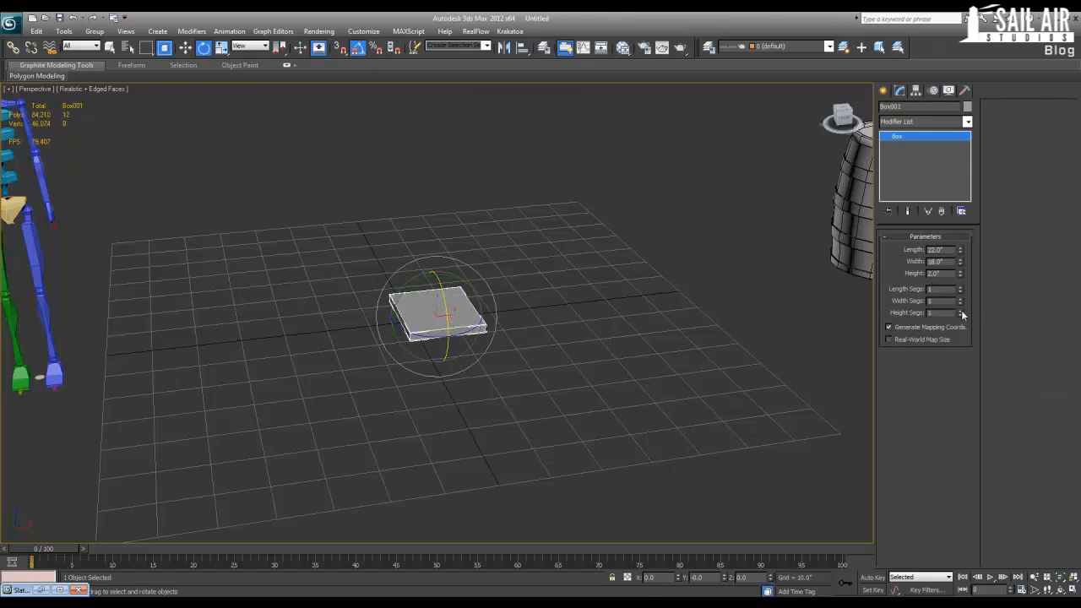
right_click(399, 295)
mouse_move(507, 412)
click(540, 419)
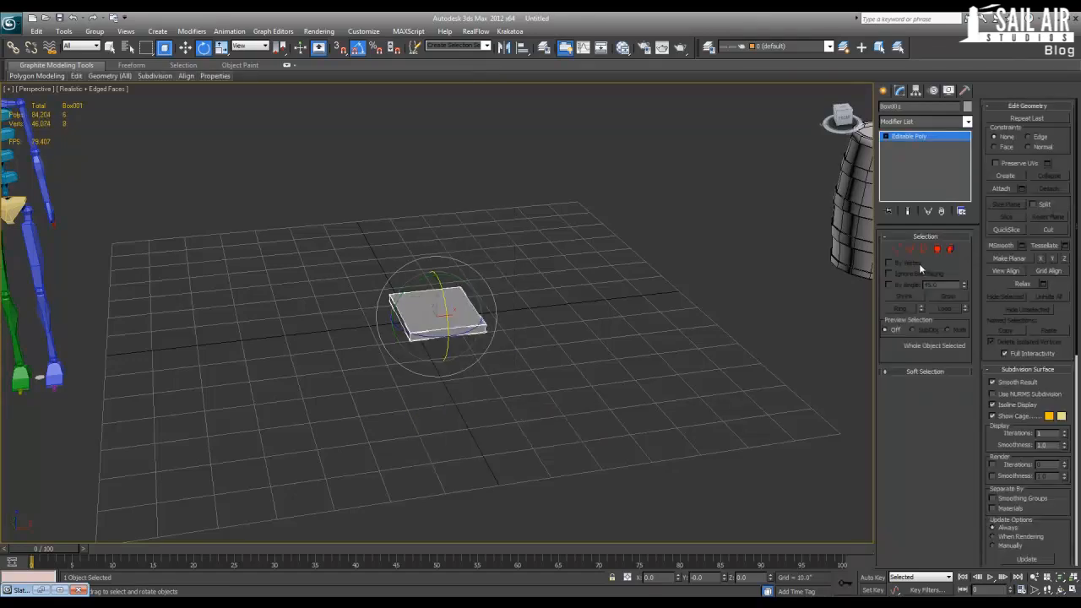
Connect the ring of edges across the seat's width with 2 segments and a pinch of 65.
click(453, 329)
click(901, 310)
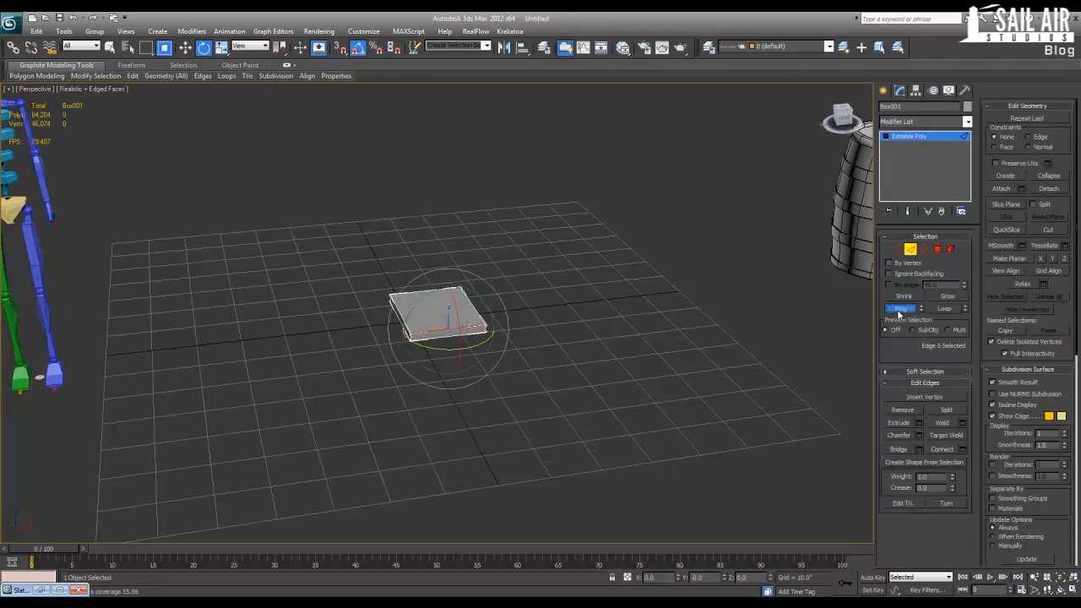
click(964, 450)
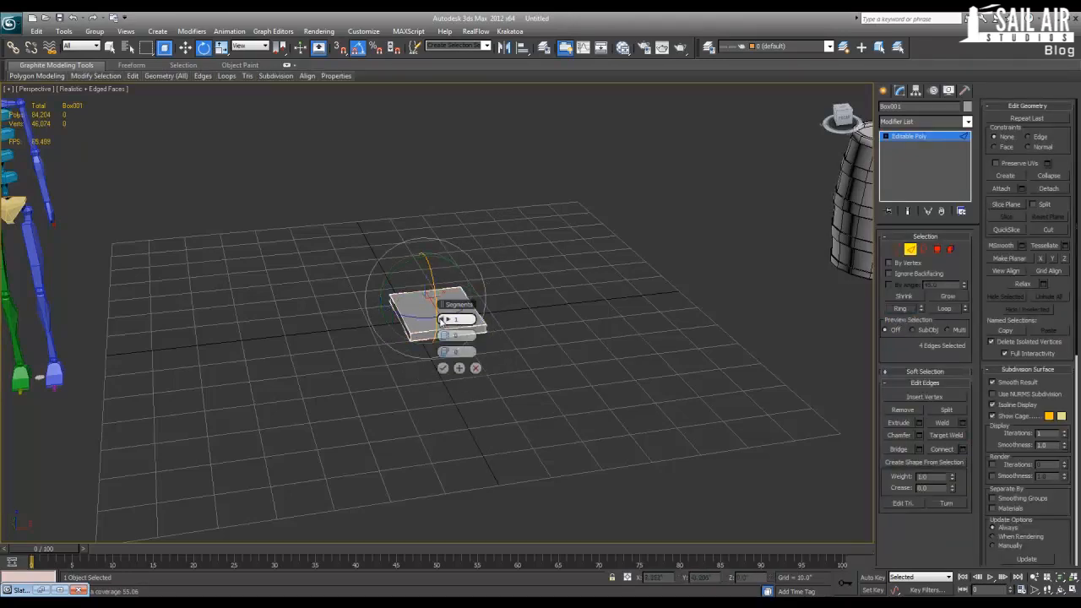
drag(452, 324, 560, 316)
scroll(431, 334, up, 5)
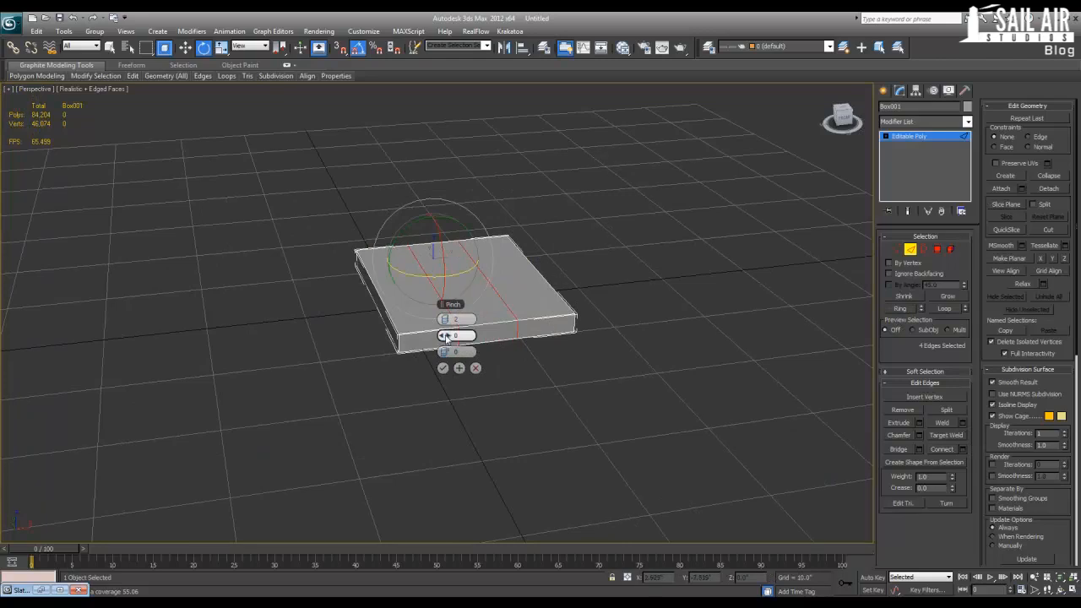
drag(445, 335, 588, 351)
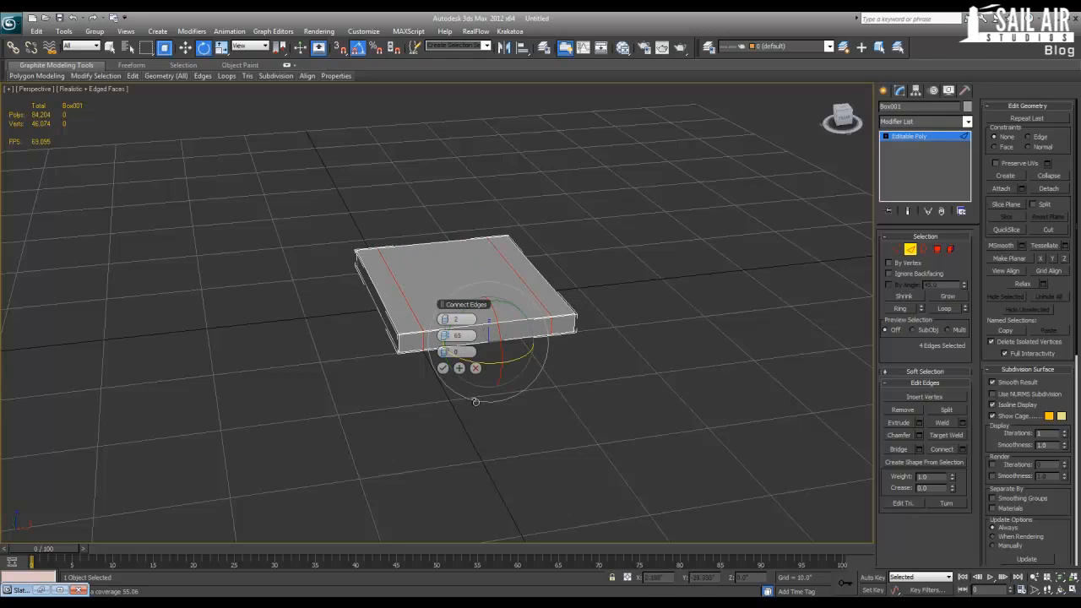
click(443, 368)
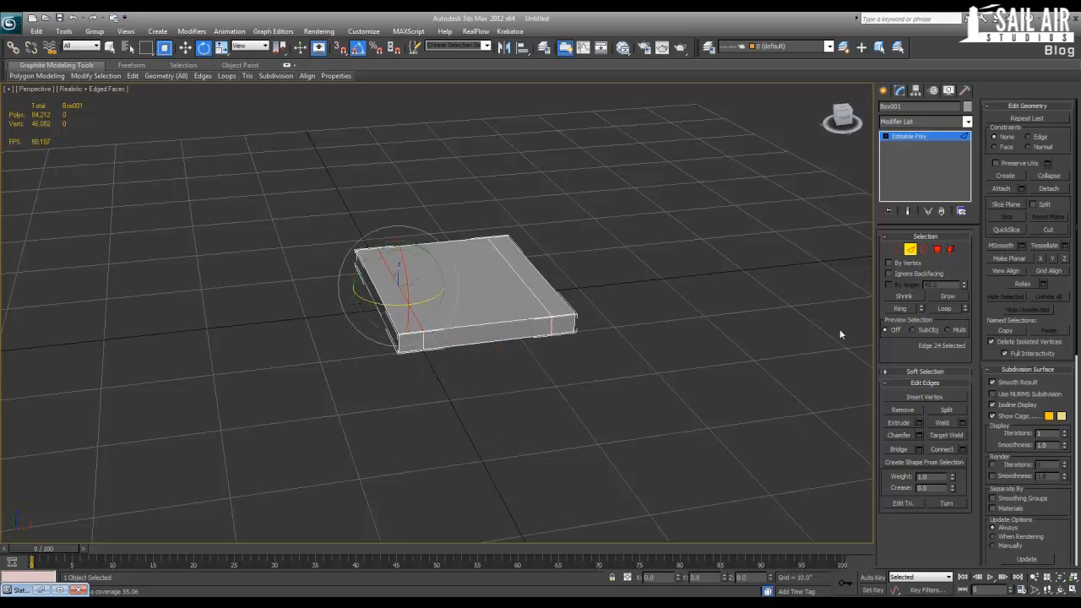
Connect the ring of edges along the seat's length with 2 segments and a pinch of 65.
click(901, 309)
click(963, 449)
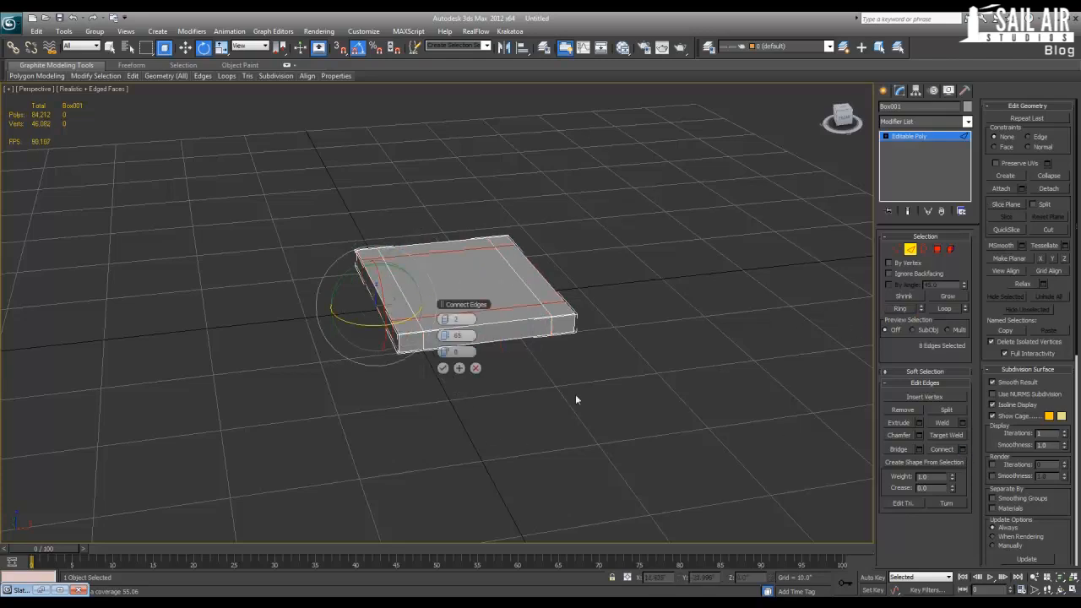
click(443, 368)
Extrude the two rear corner polygons on the seat's upper face by 18 inches to form the backrest posts.
click(923, 251)
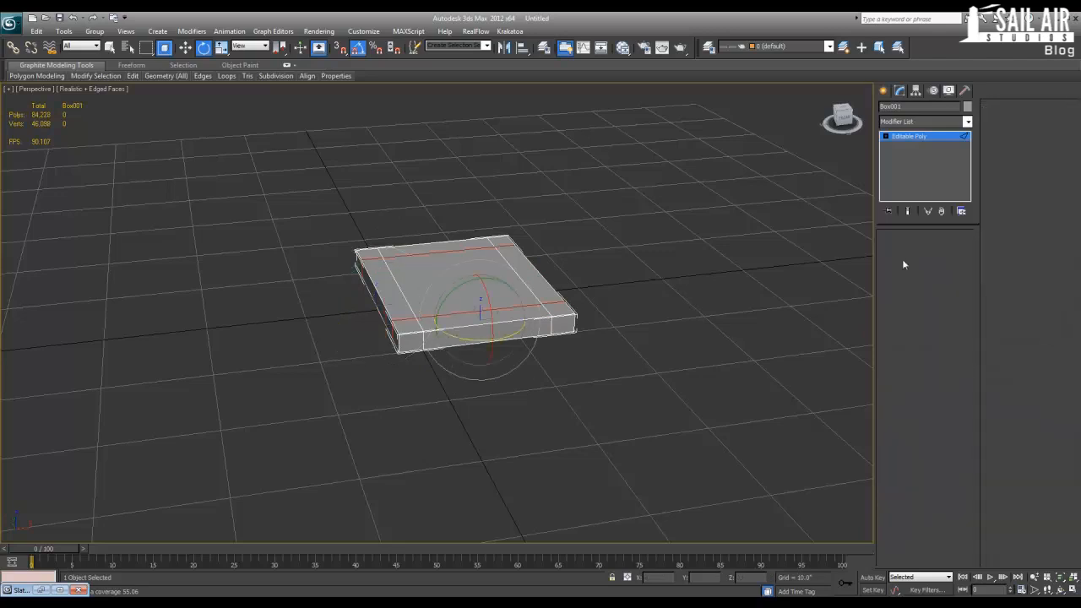
click(937, 249)
click(500, 241)
ctrl+click(371, 252)
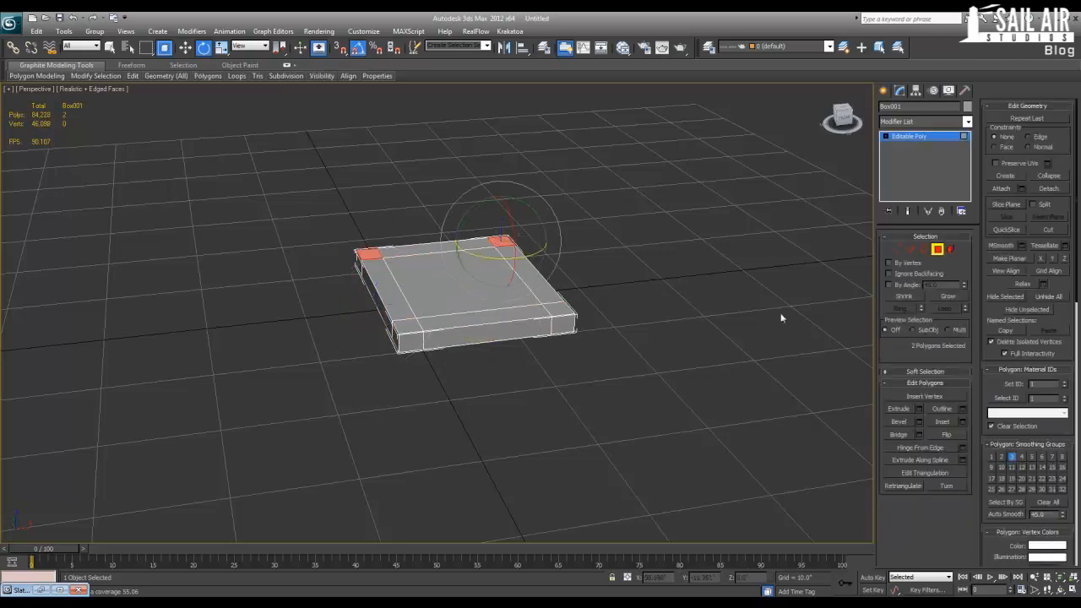
click(919, 409)
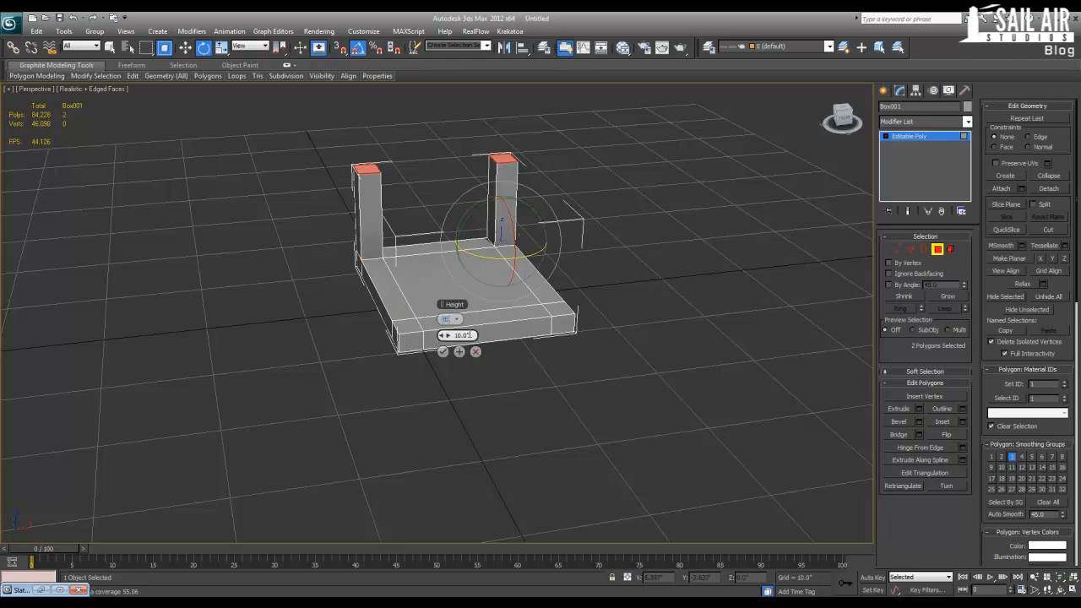
text(18)
key(Return)
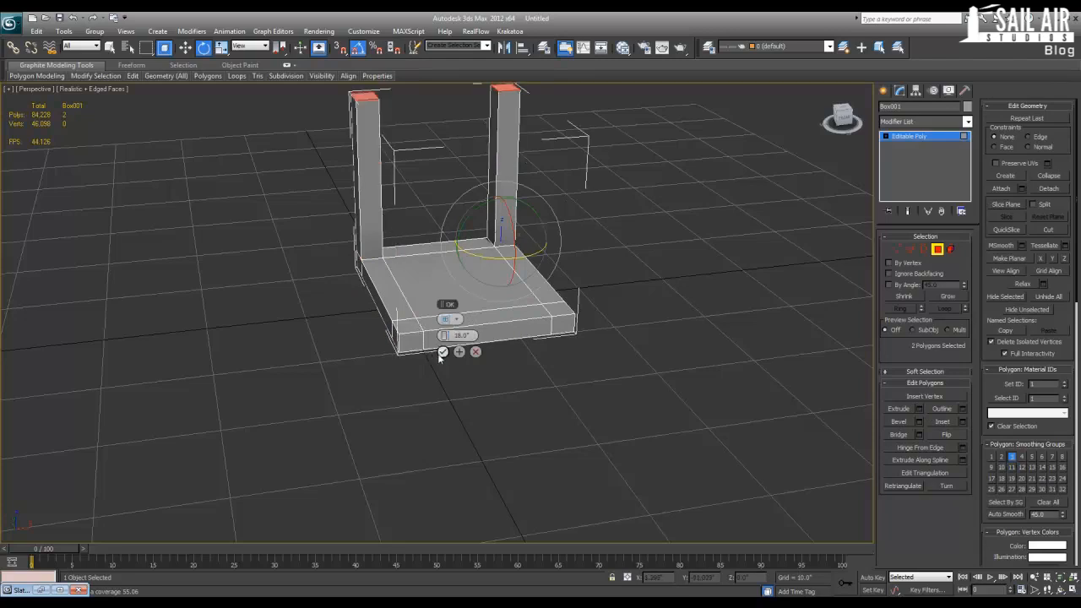
click(442, 351)
Extrude the four corner polygons on the seat's underside by 20 inches to form the chair legs.
alt+middle_drag(468, 340, 477, 256)
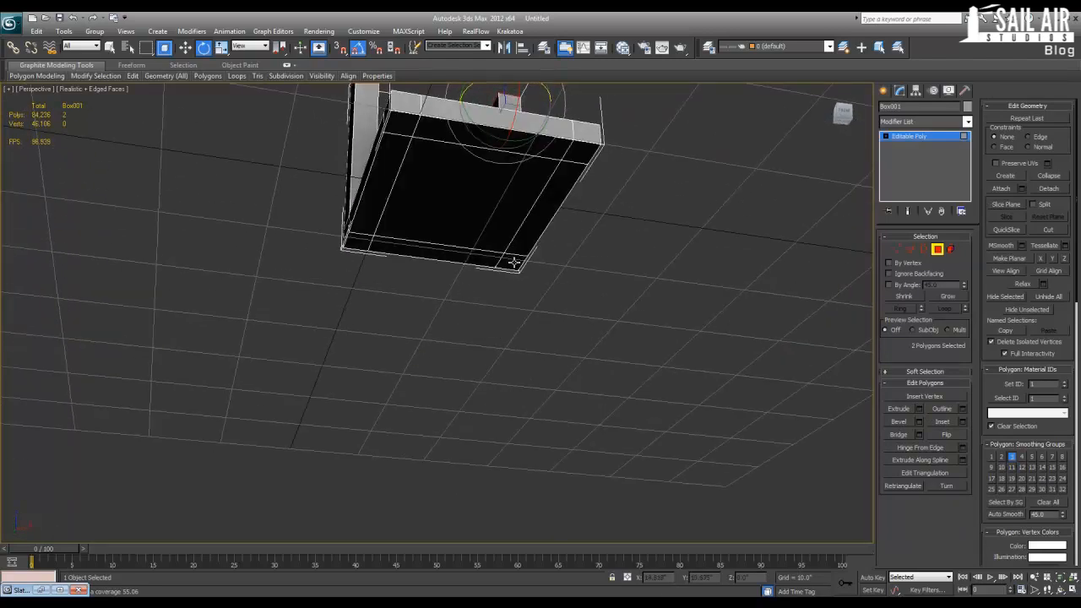
click(512, 260)
ctrl+click(357, 245)
ctrl+click(399, 126)
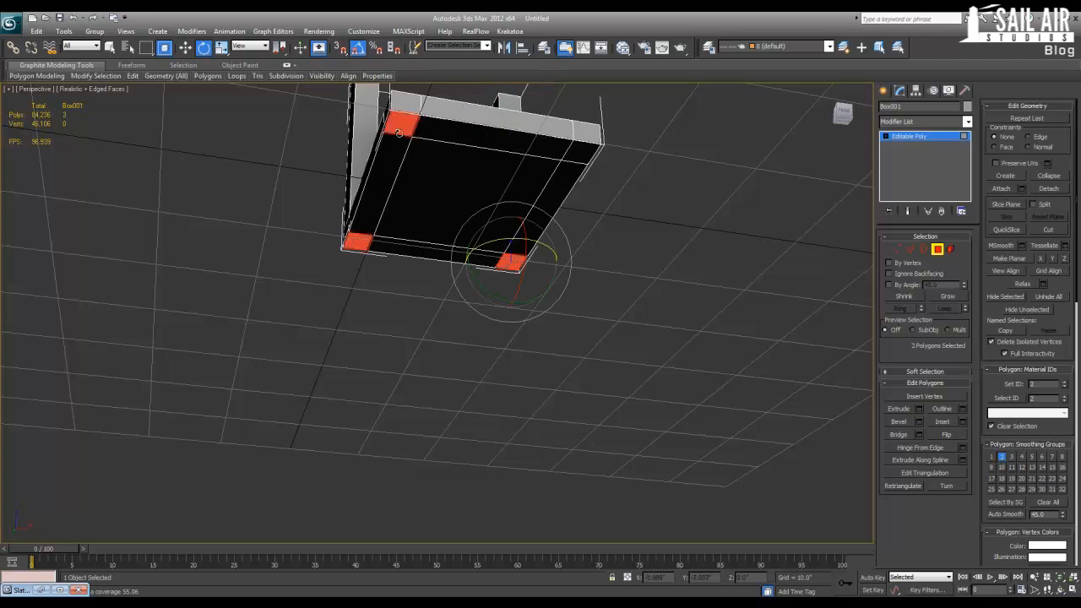
ctrl+click(579, 152)
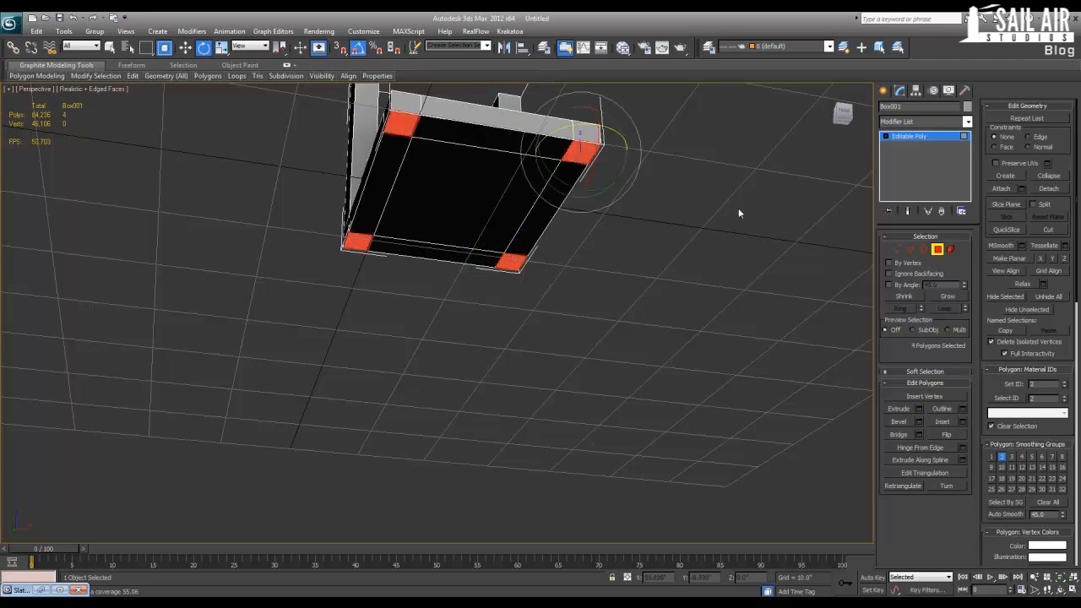
click(919, 409)
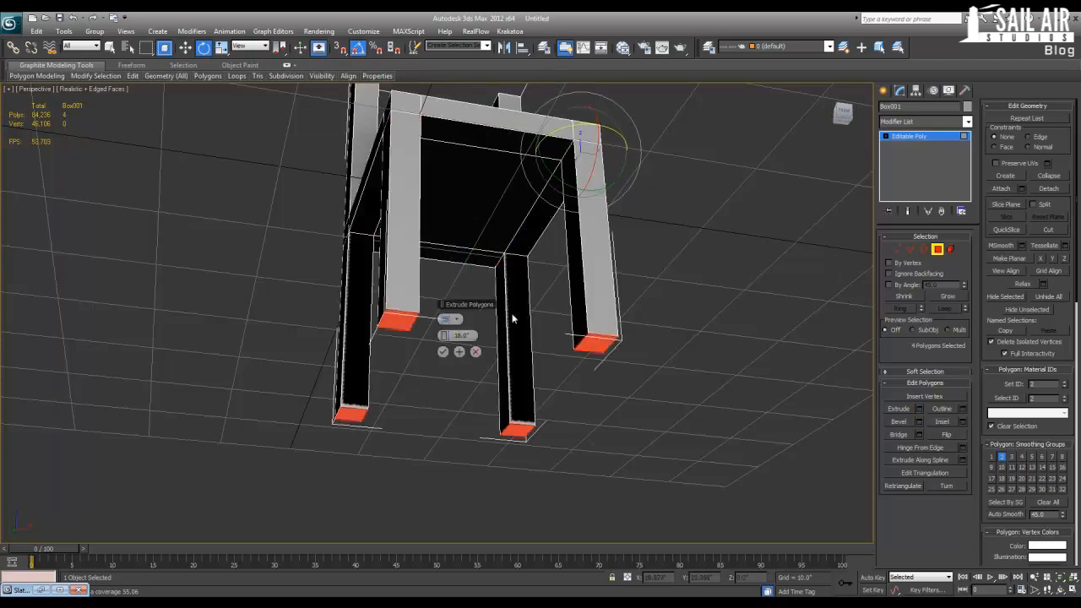
scroll(469, 287, down, 3)
alt+middle_drag(472, 326, 509, 405)
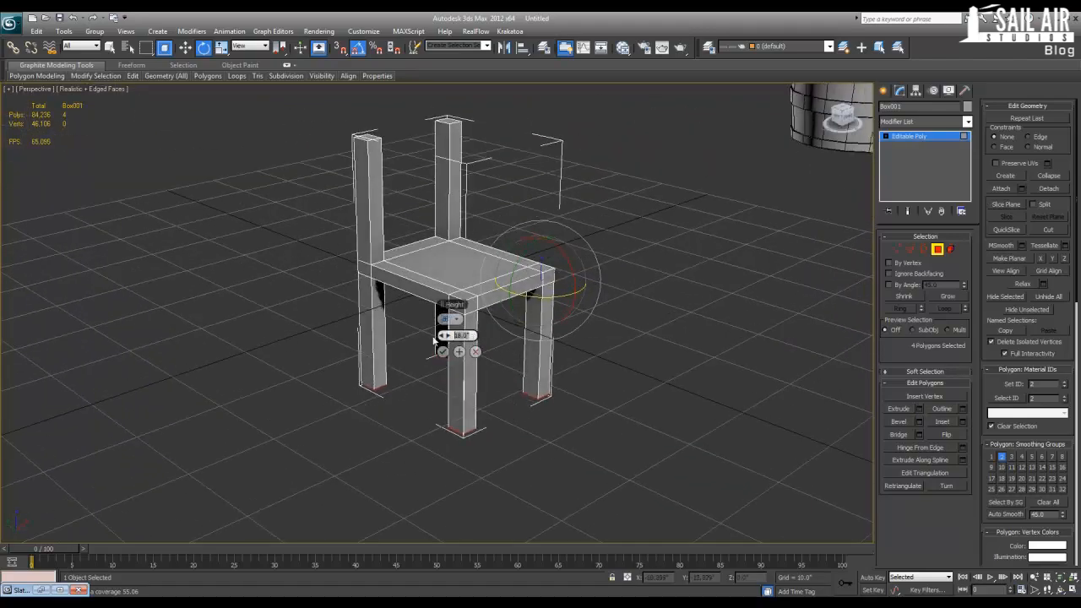
text(24)
key(Return)
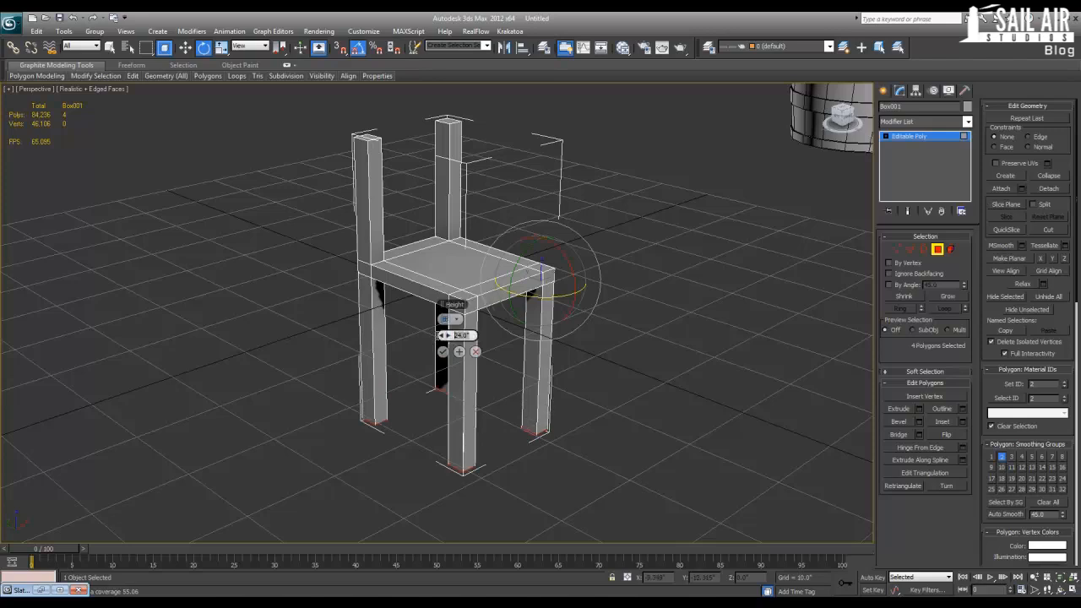
text(20)
key(Return)
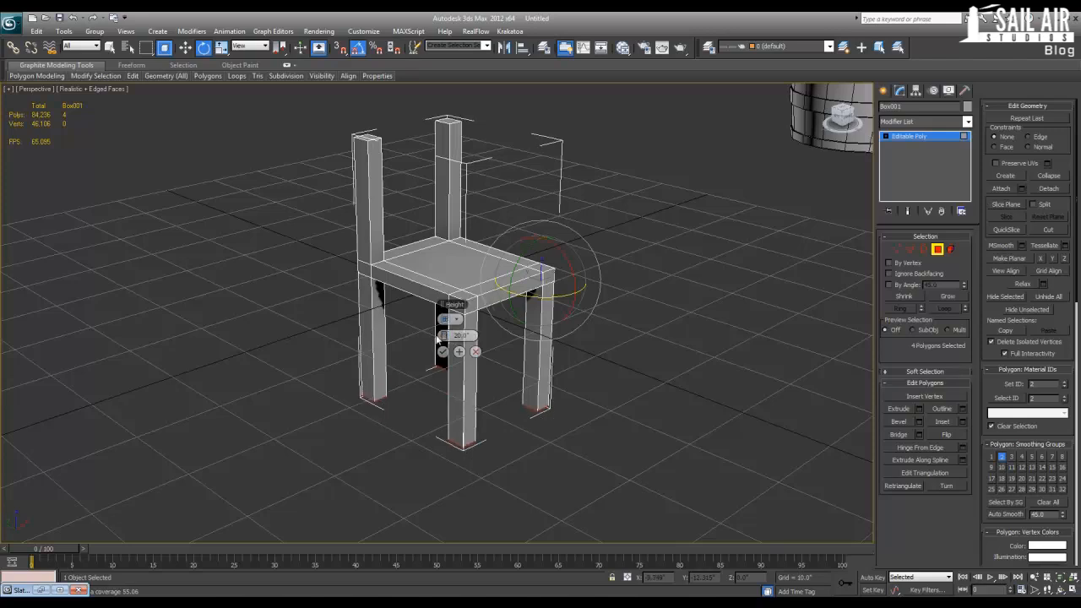
click(444, 352)
Connect the vertical edges of all four chair legs with 1 segment and chamfer the resulting loops by 1.0 inch.
click(910, 249)
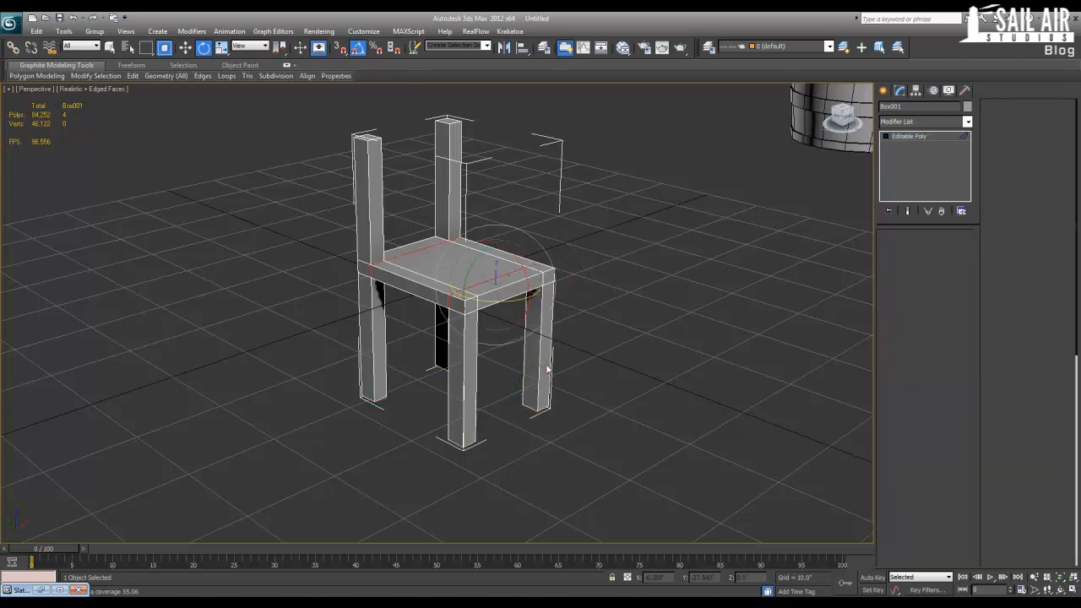
click(524, 344)
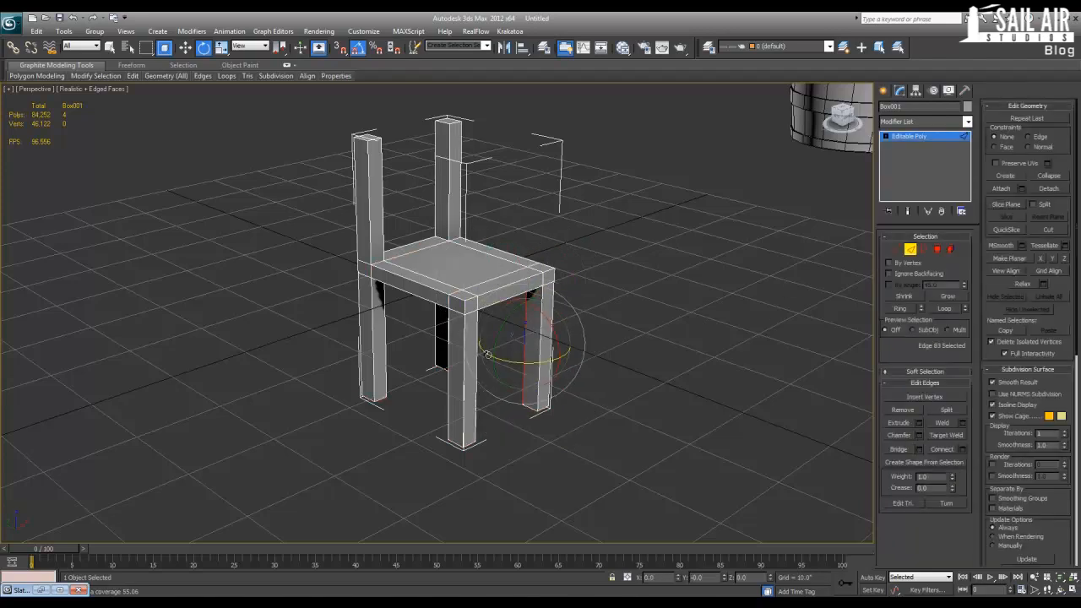
ctrl+click(384, 341)
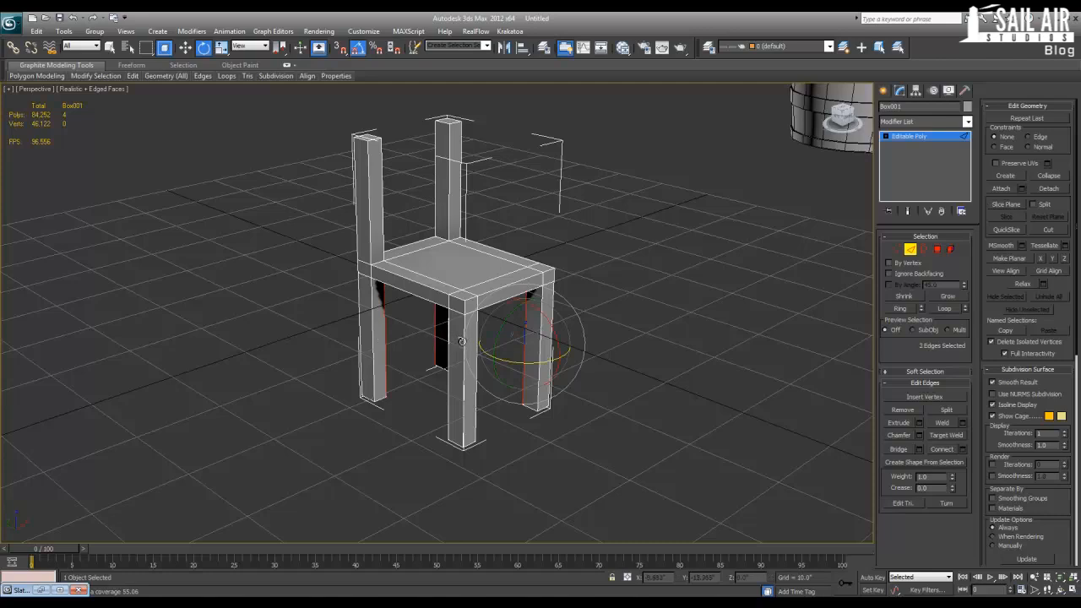
click(905, 309)
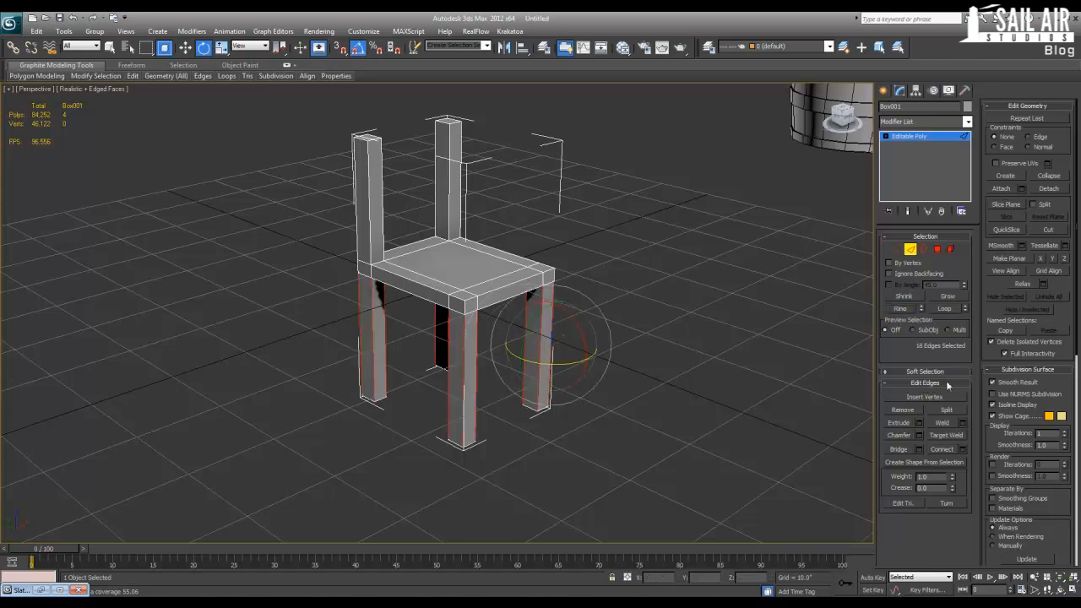
click(964, 450)
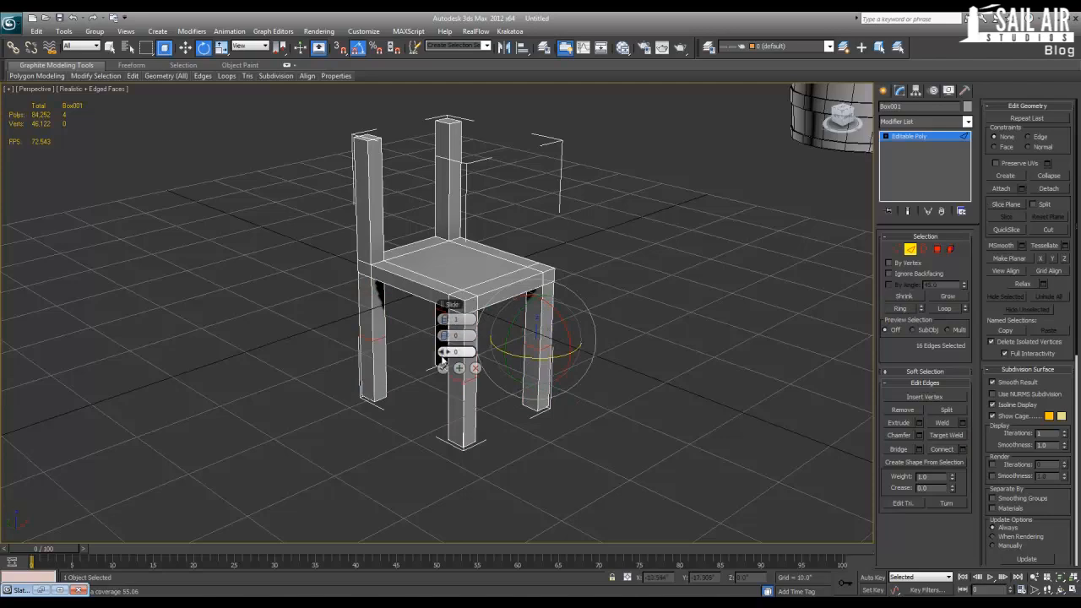
click(444, 368)
click(443, 369)
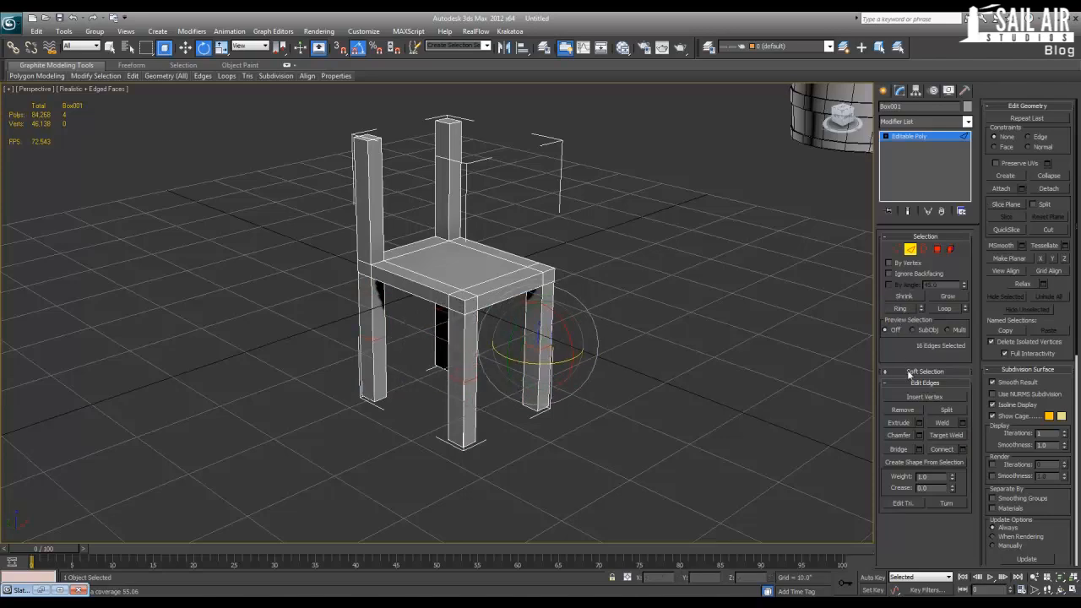
click(919, 435)
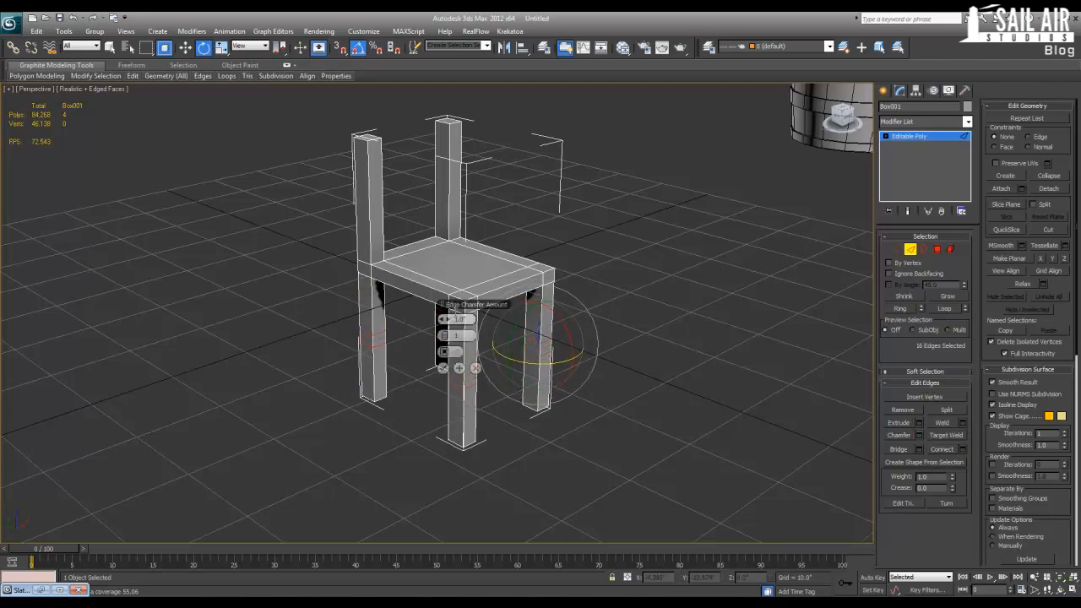
click(440, 366)
Bridge the facing mid-height polygons between the two front legs and between the two rear legs to form crossbars.
alt+middle_drag(566, 422, 510, 359)
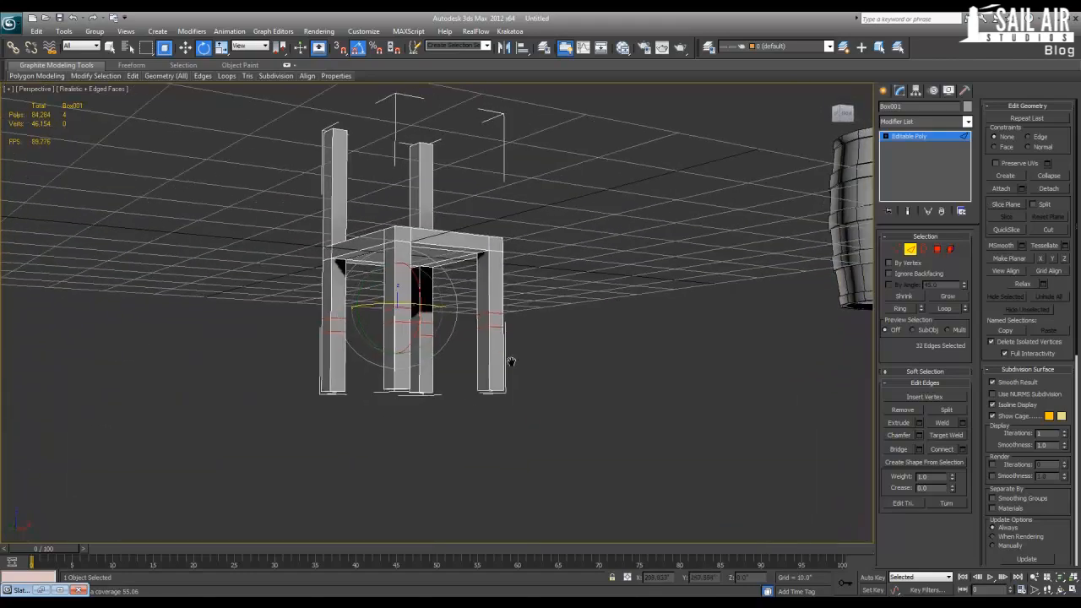
scroll(563, 341, up, 4)
click(936, 249)
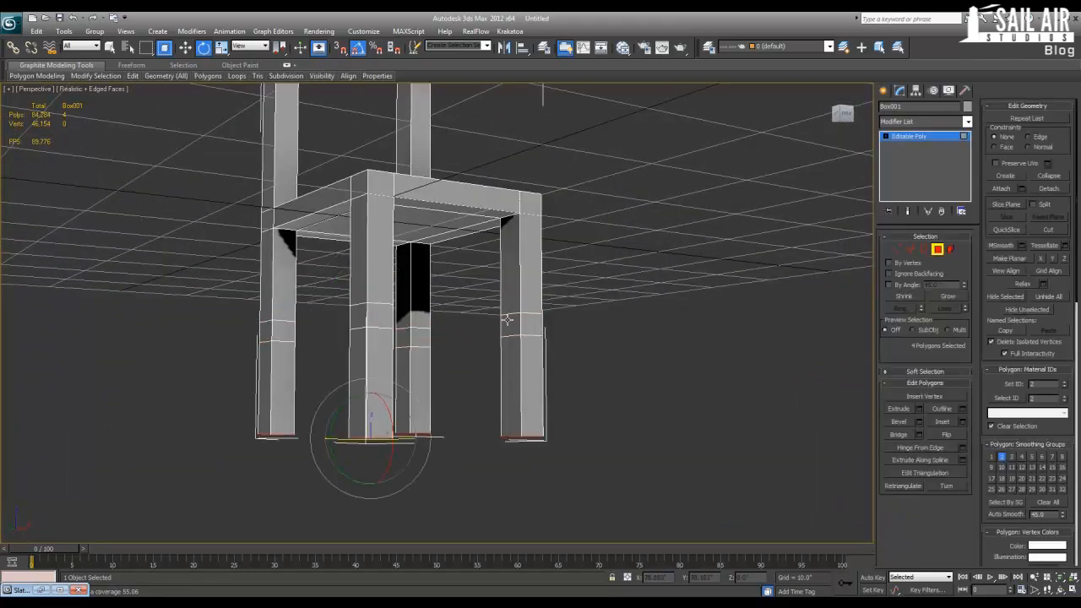
click(509, 322)
alt+middle_drag(488, 348, 684, 317)
ctrl+click(395, 310)
ctrl+click(597, 289)
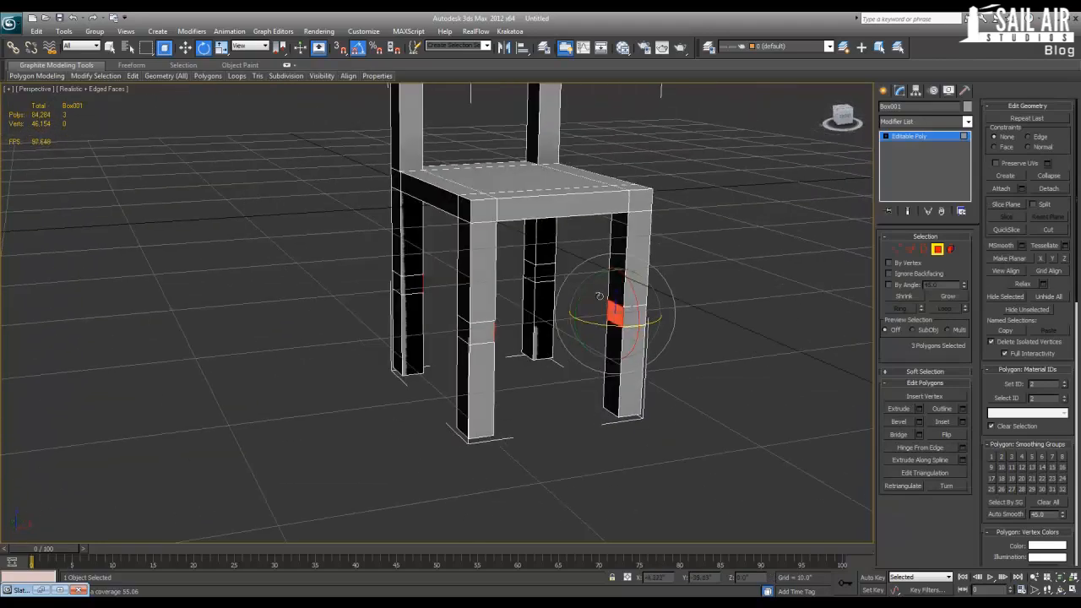
ctrl+click(530, 275)
click(900, 434)
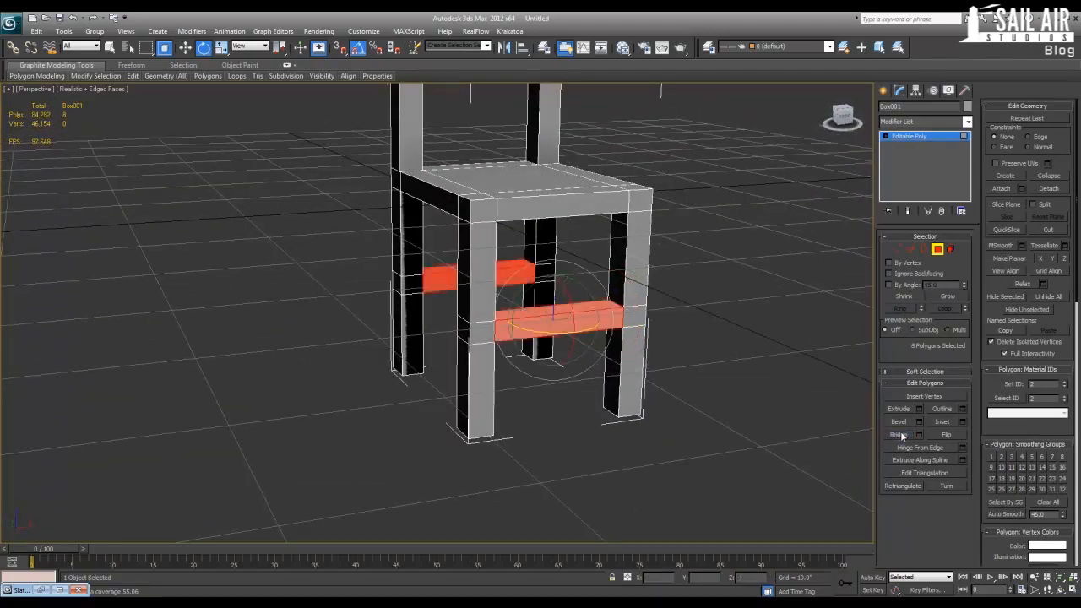
click(920, 136)
click(742, 251)
Extrude the top polygons of both backrest posts by 2.5 inches.
scroll(726, 264, down, 3)
alt+middle_drag(591, 344, 627, 372)
scroll(594, 368, down, 2)
click(472, 213)
middle_drag(497, 237, 482, 329)
scroll(482, 330, up, 3)
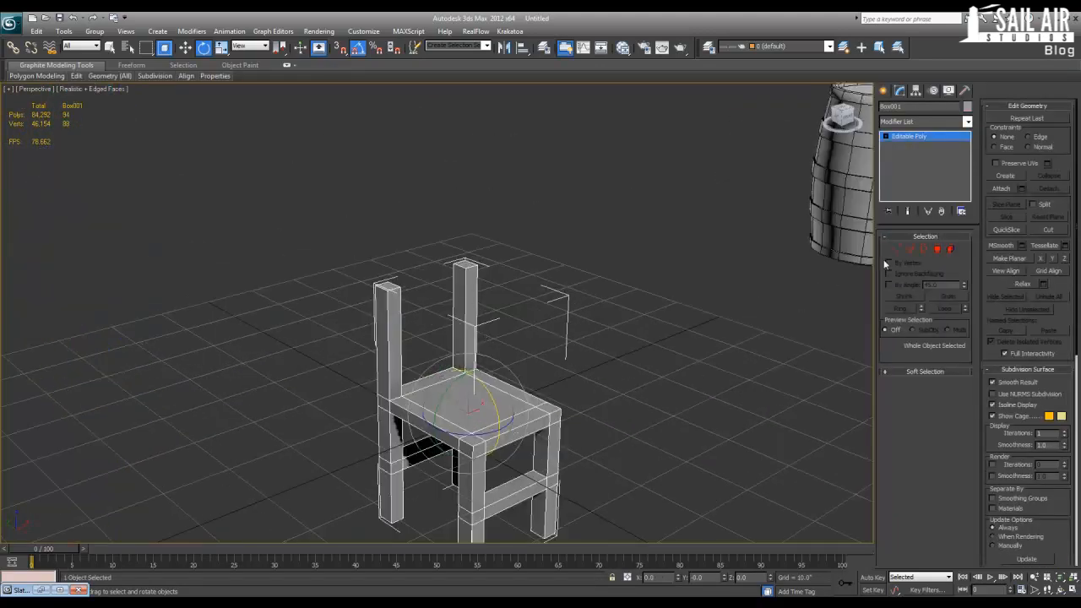
key(4)
click(463, 266)
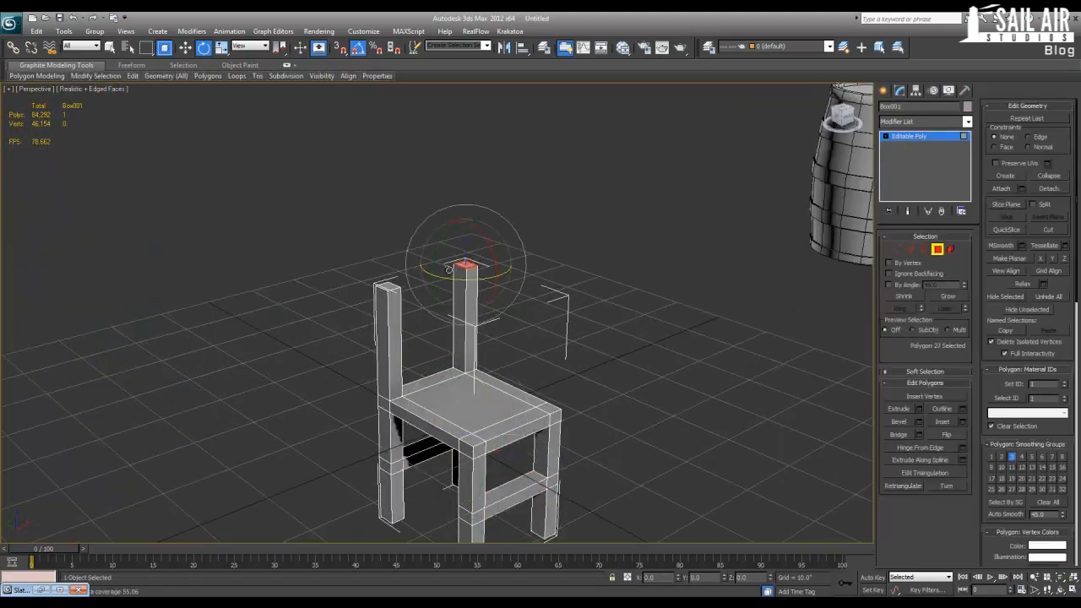
ctrl+click(385, 285)
click(919, 408)
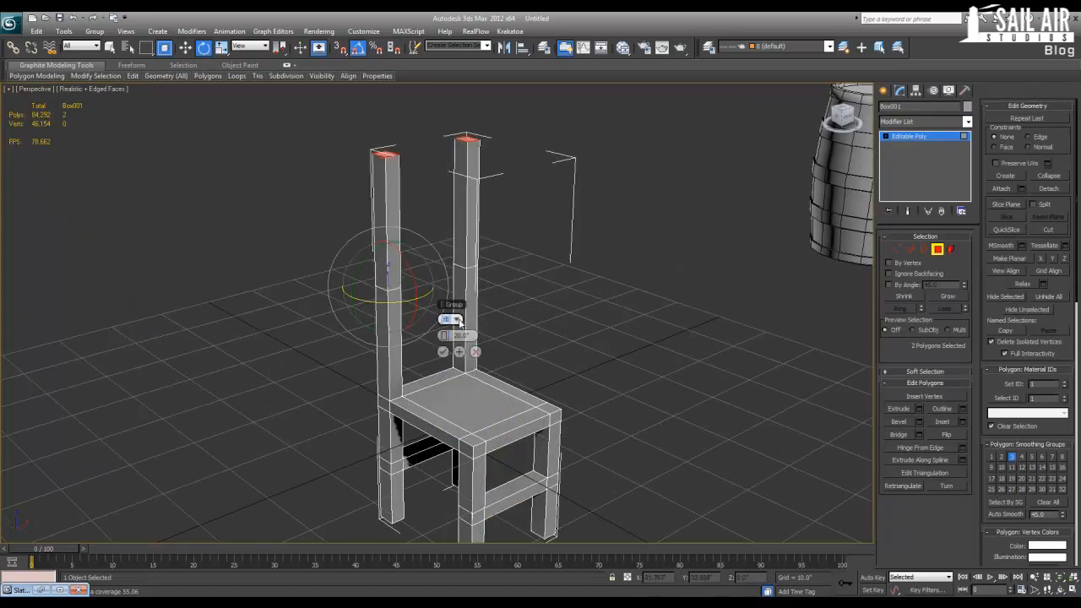
drag(447, 335, 447, 336)
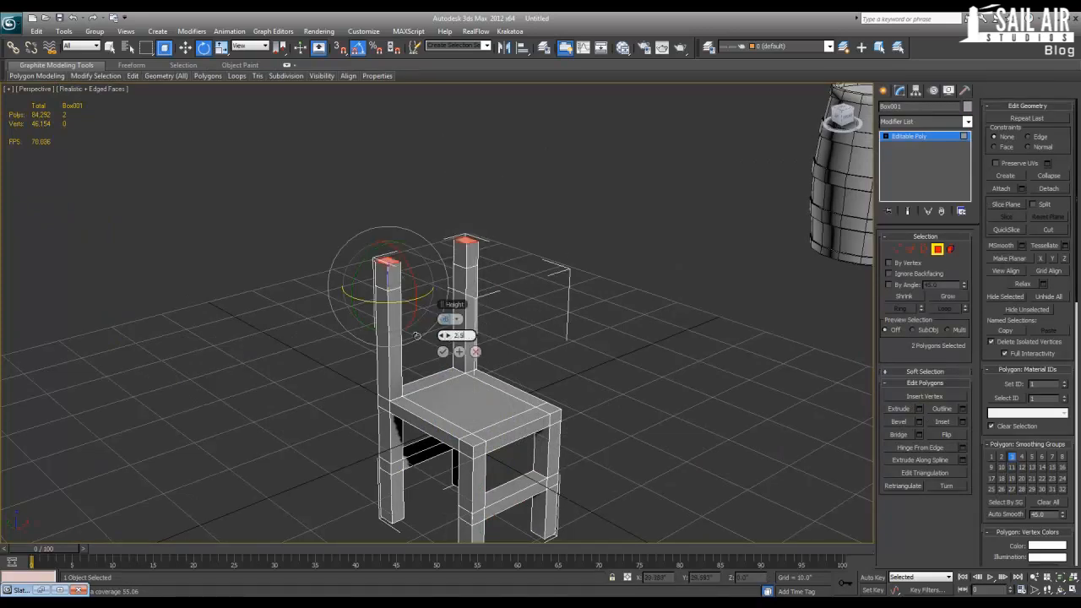
click(443, 351)
Bridge the facing inner polygons at the tops of the backrest posts to form the backrest's top rail.
click(465, 258)
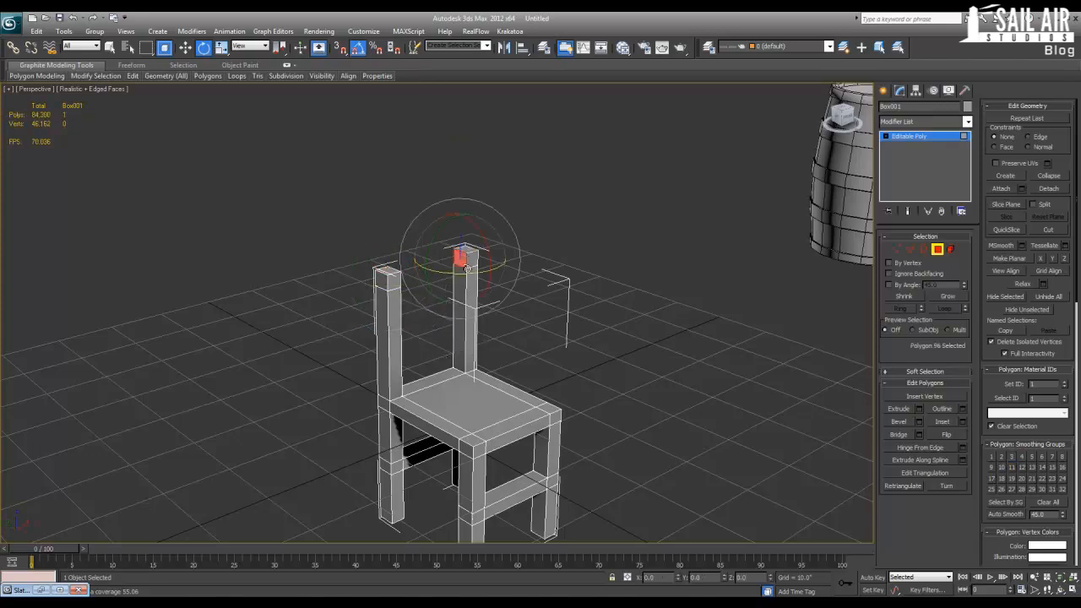
alt+middle_drag(466, 267, 397, 271)
ctrl+click(377, 245)
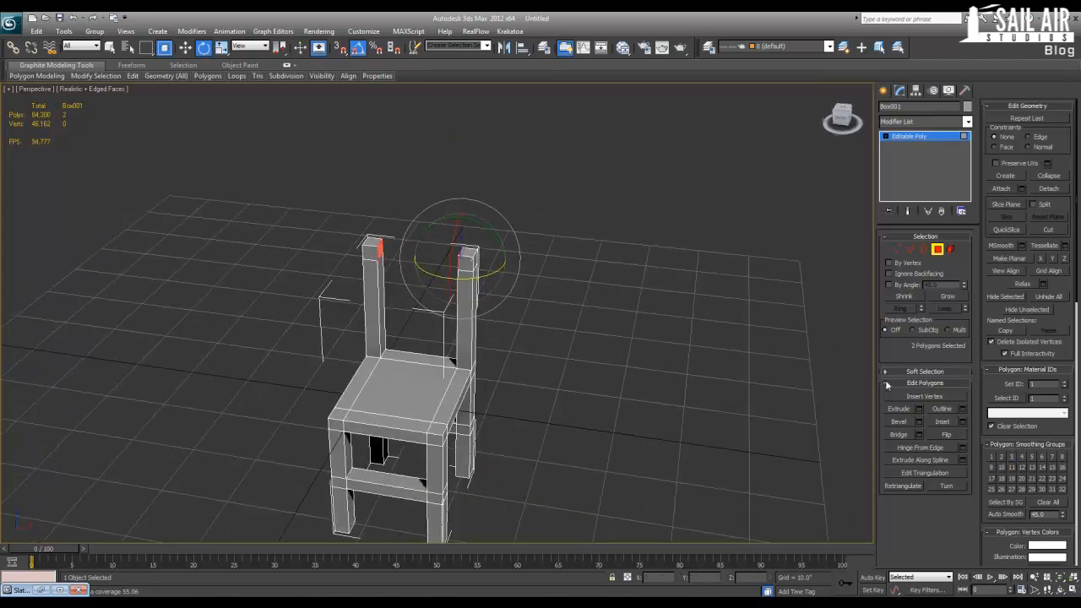
click(898, 434)
click(597, 313)
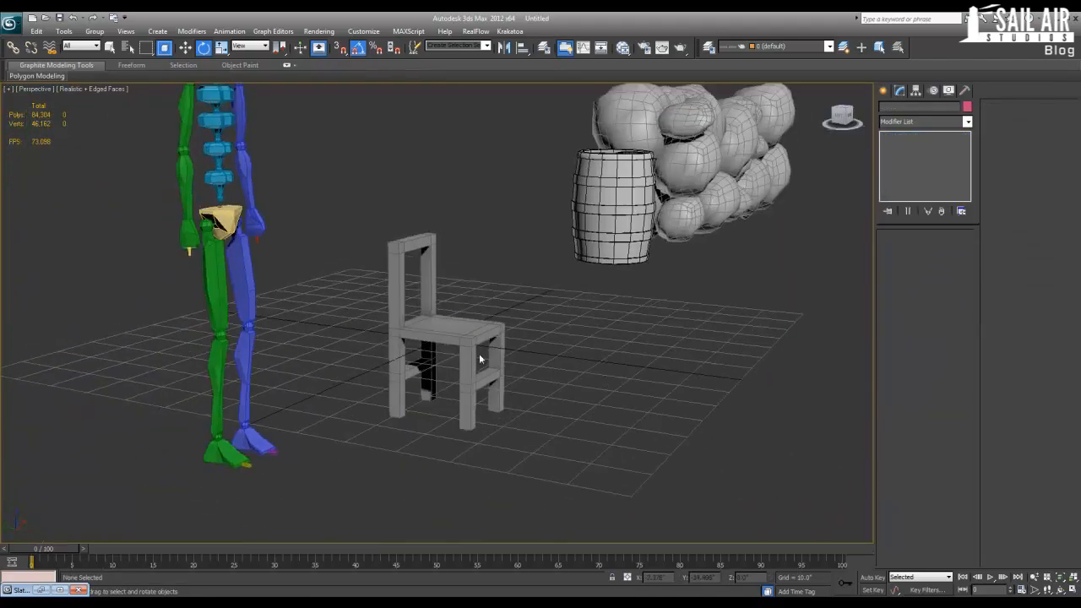
Move the whole chair upward along the Z axis.
click(479, 359)
key(w)
drag(452, 309, 457, 221)
Move the vertices of the backrest's top rail backward so the backrest leans away from the seat.
key(1)
drag(331, 113, 487, 185)
drag(392, 153, 370, 164)
click(490, 240)
alt+middle_drag(485, 251, 491, 285)
scroll(491, 285, up, 3)
click(362, 156)
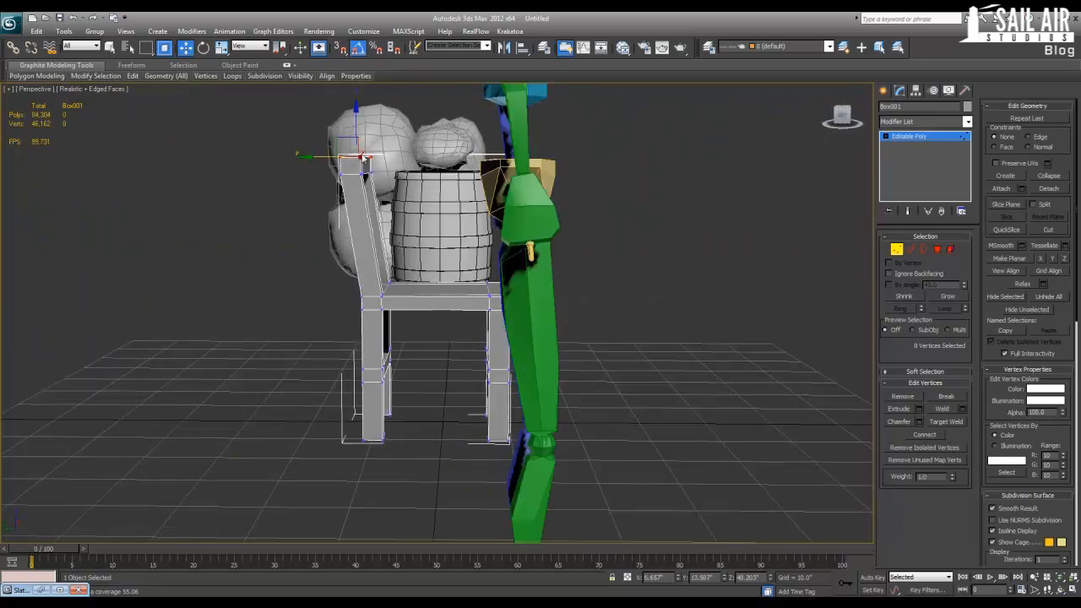
drag(321, 155, 314, 156)
alt+middle_drag(453, 173, 377, 189)
click(940, 249)
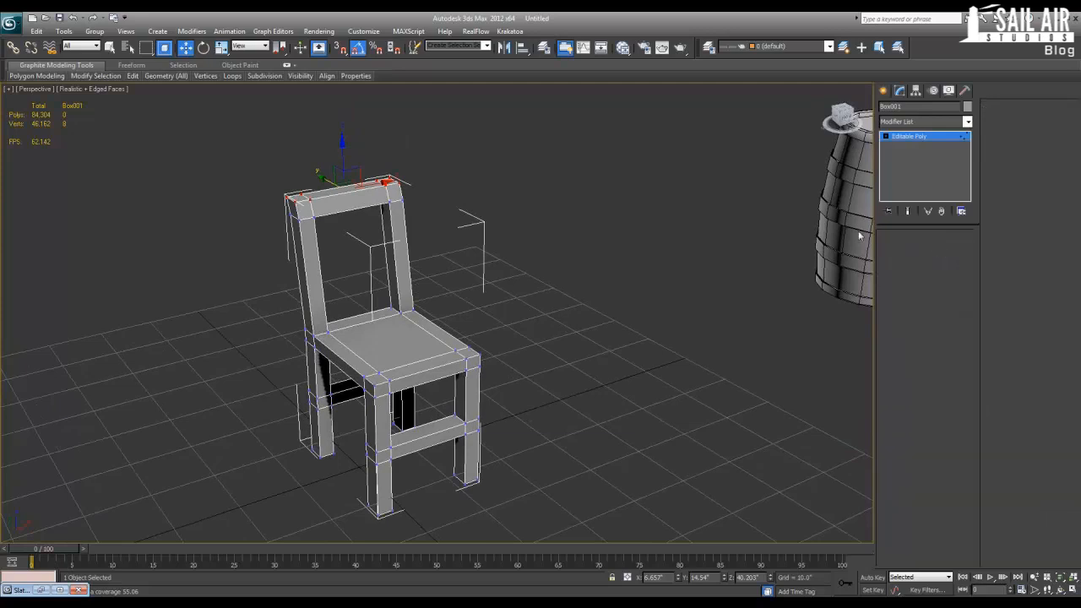
click(352, 185)
click(918, 410)
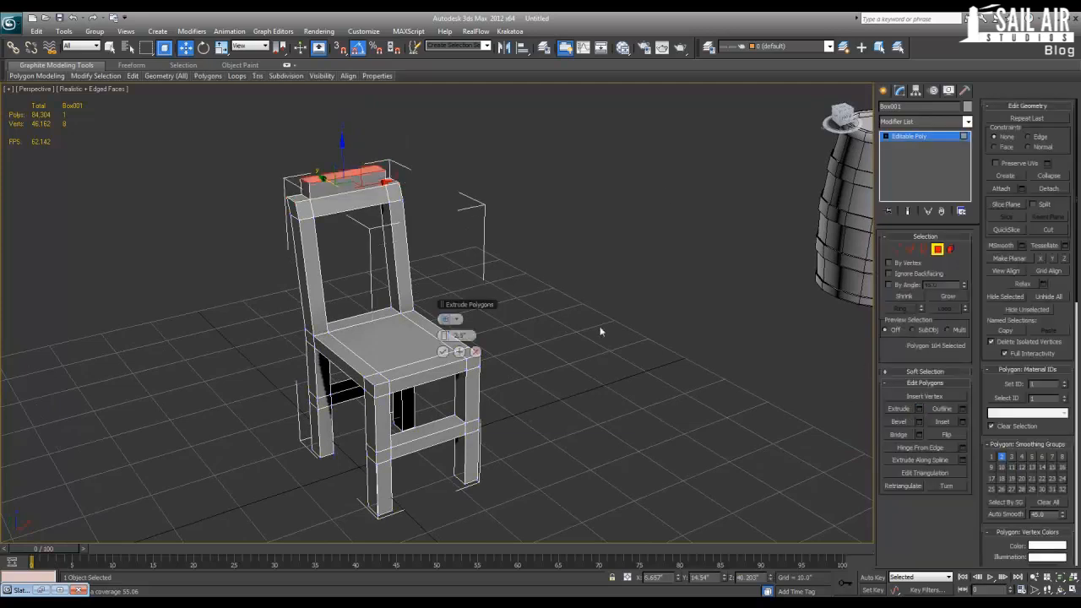
click(476, 352)
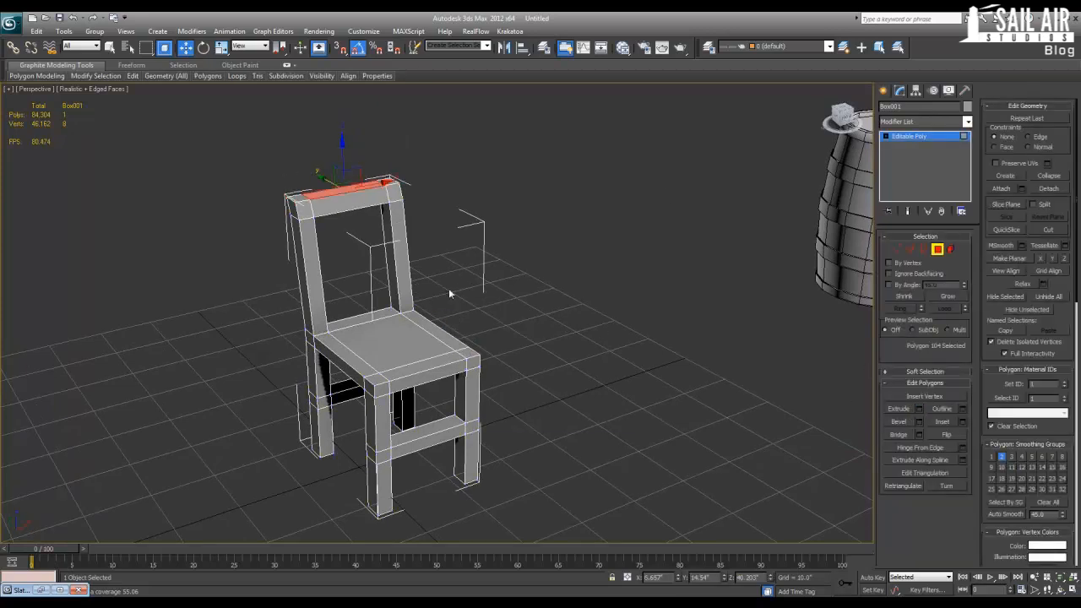
Extrude the two corner polygons on top of the backrest by 2.5 inches to form short post ends.
click(385, 182)
ctrl+click(298, 197)
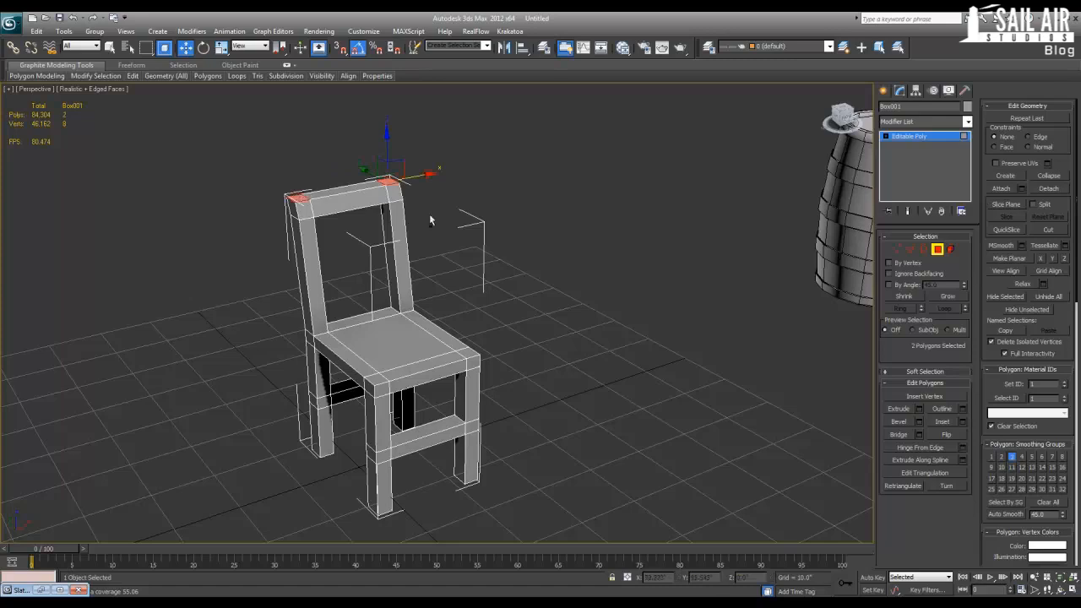
click(918, 409)
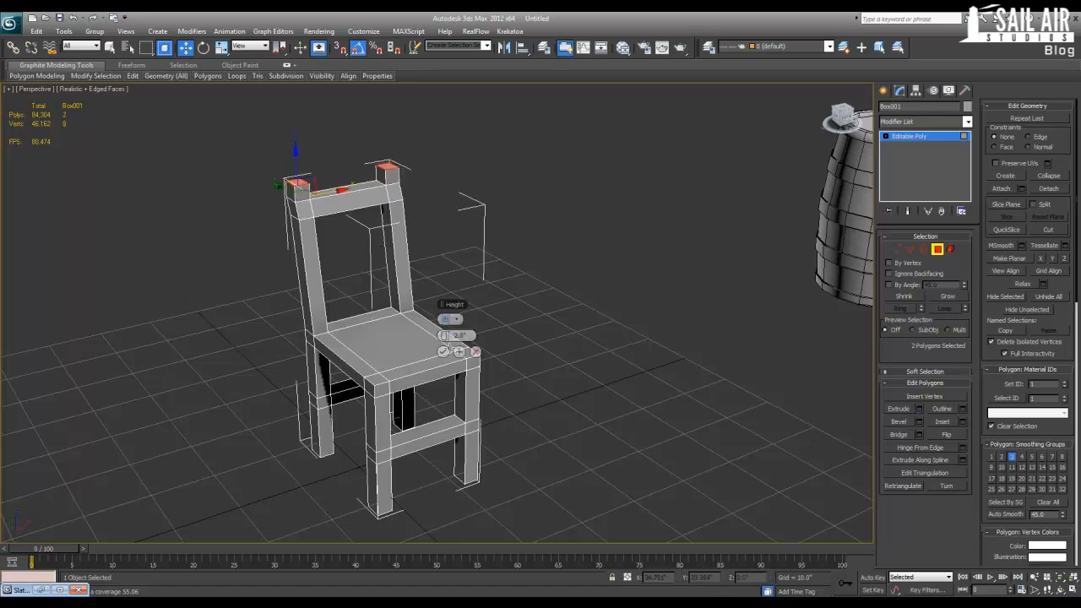
text(5)
key(Return)
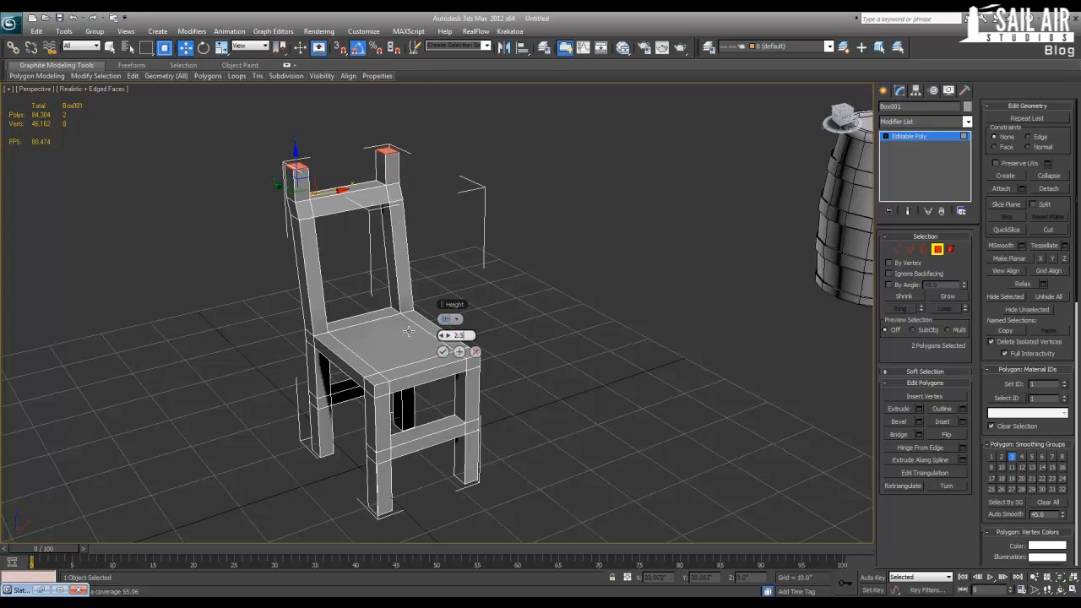
click(444, 351)
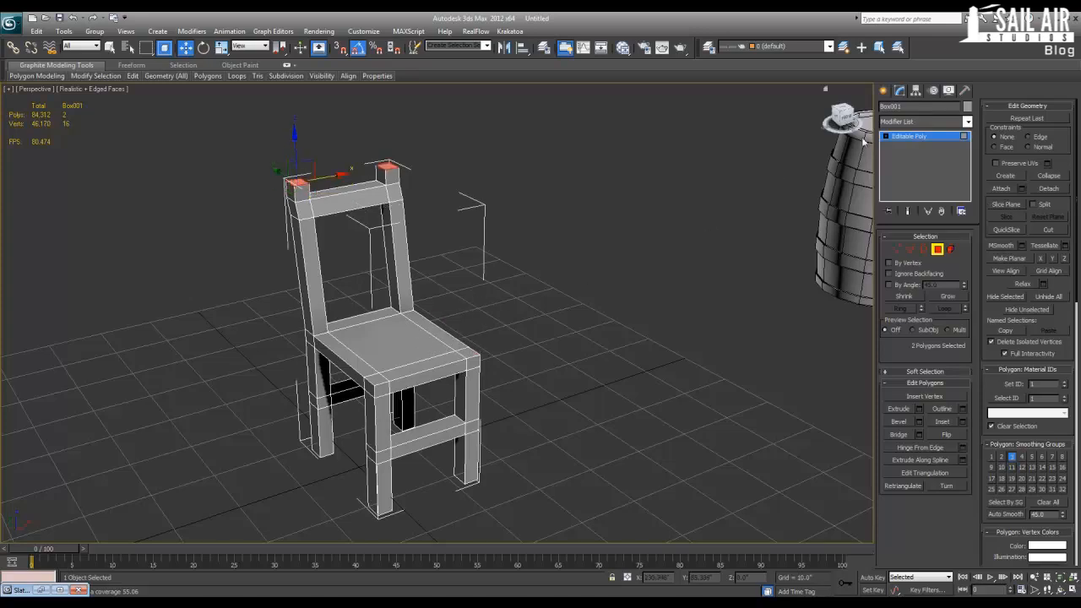
click(908, 138)
click(584, 242)
Examine the scale figure, rock wall, barrel and chair together, selecting each in turn to check its polygon count.
scroll(522, 251, down, 5)
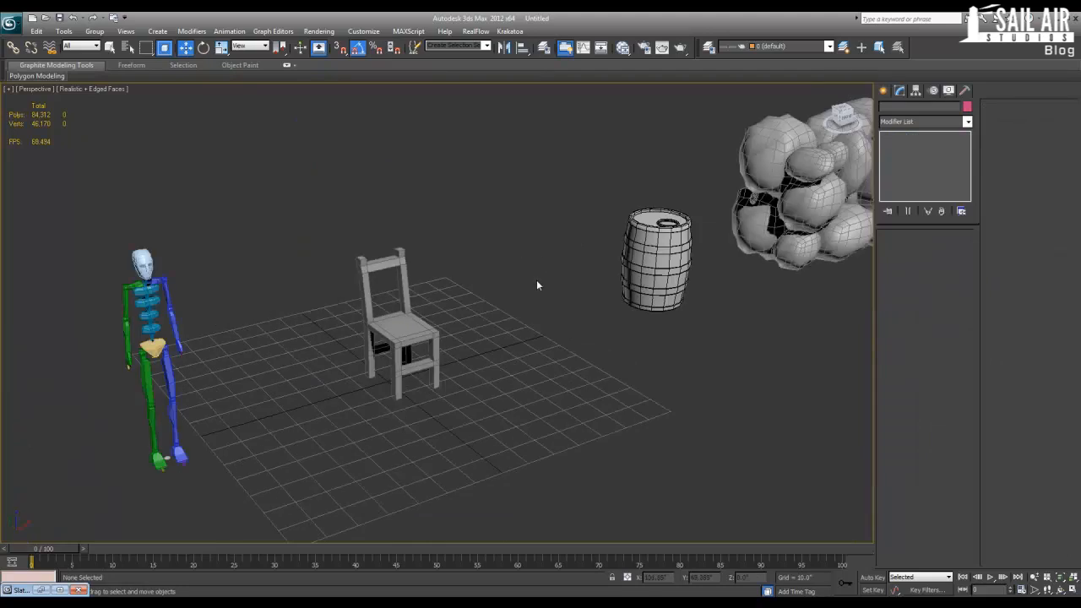
scroll(410, 256, down, 3)
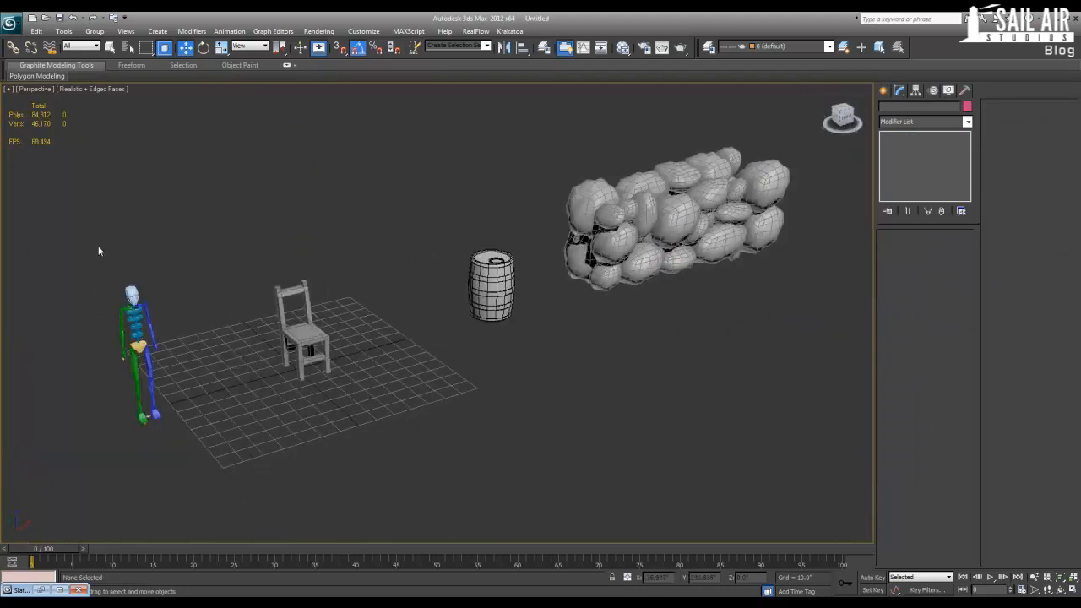
drag(98, 245, 193, 453)
click(620, 214)
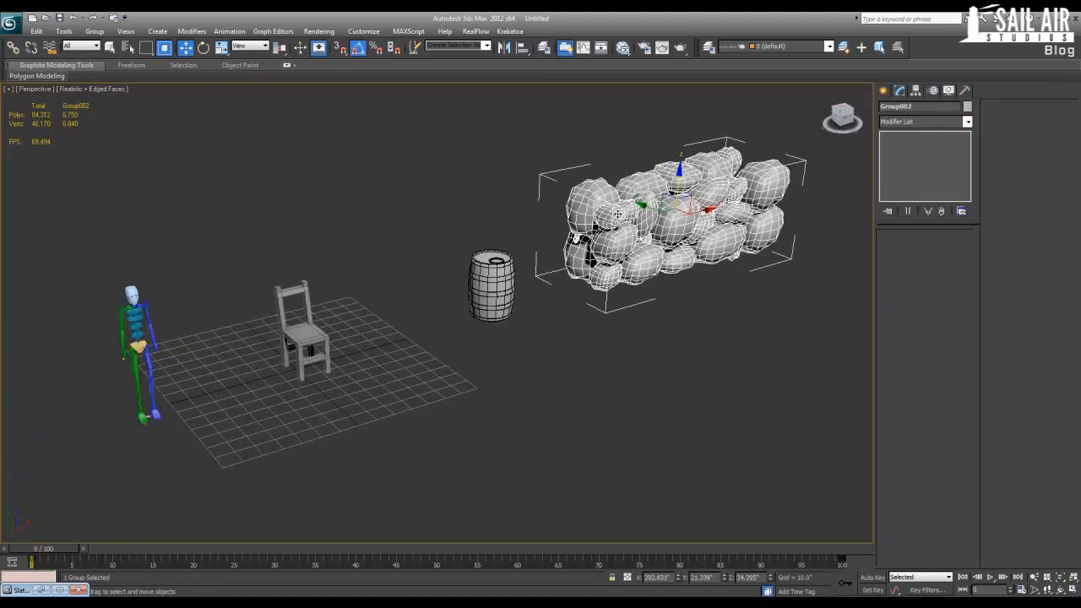
drag(450, 212, 537, 366)
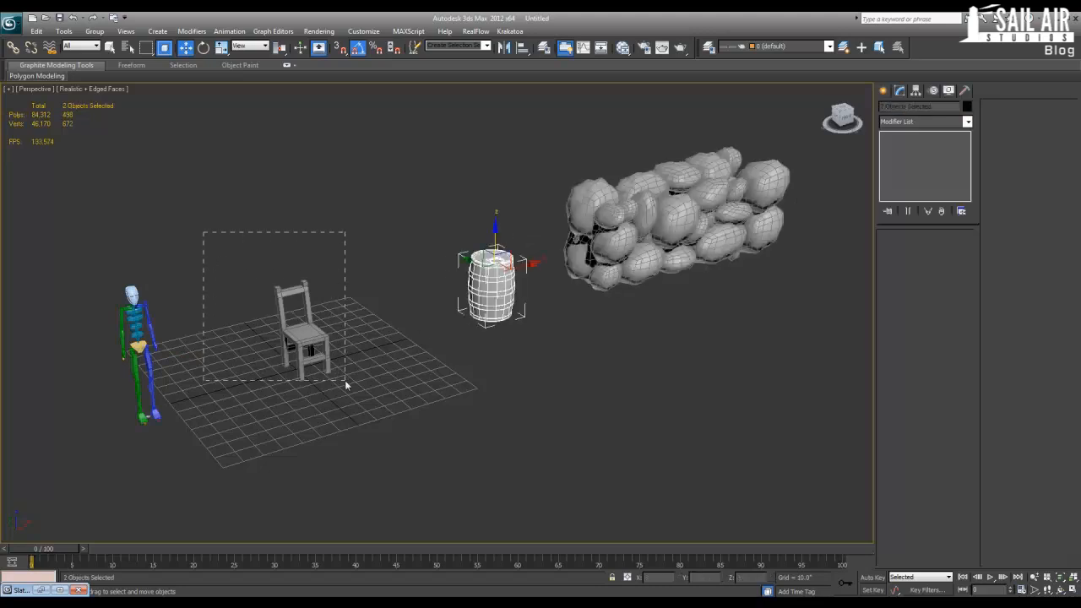
drag(346, 385, 345, 385)
drag(265, 234, 358, 417)
click(395, 280)
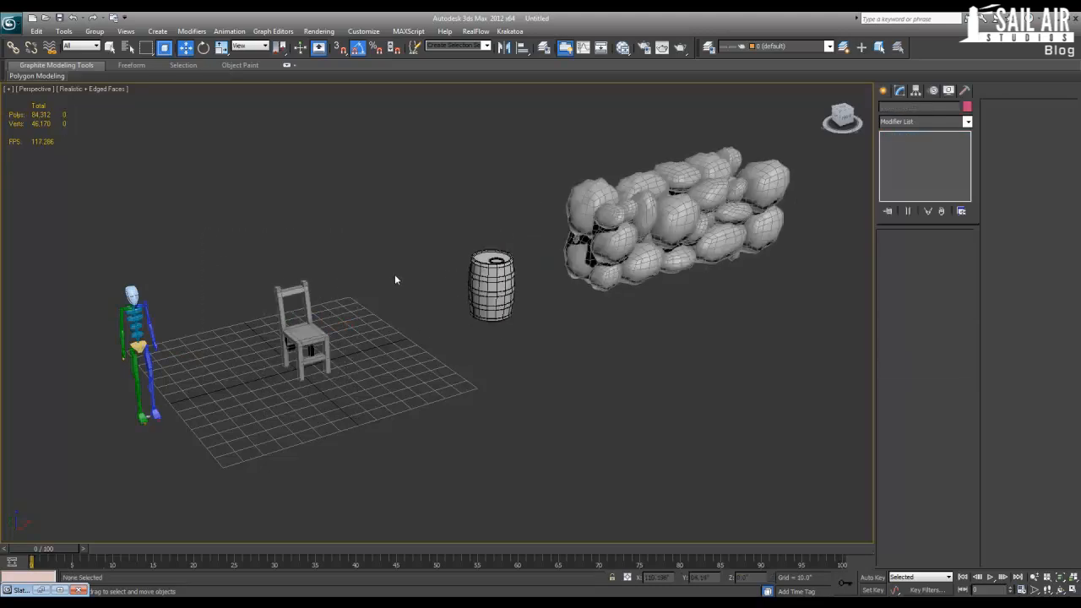
drag(88, 248, 226, 468)
key(Delete)
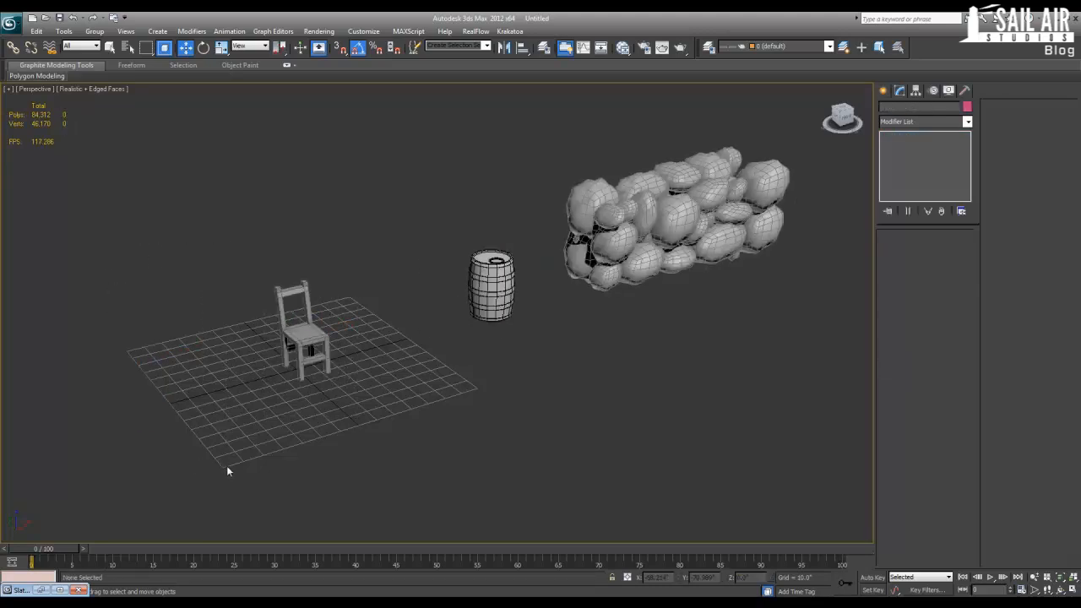
right_click(116, 215)
click(322, 201)
key(ctrl+z)
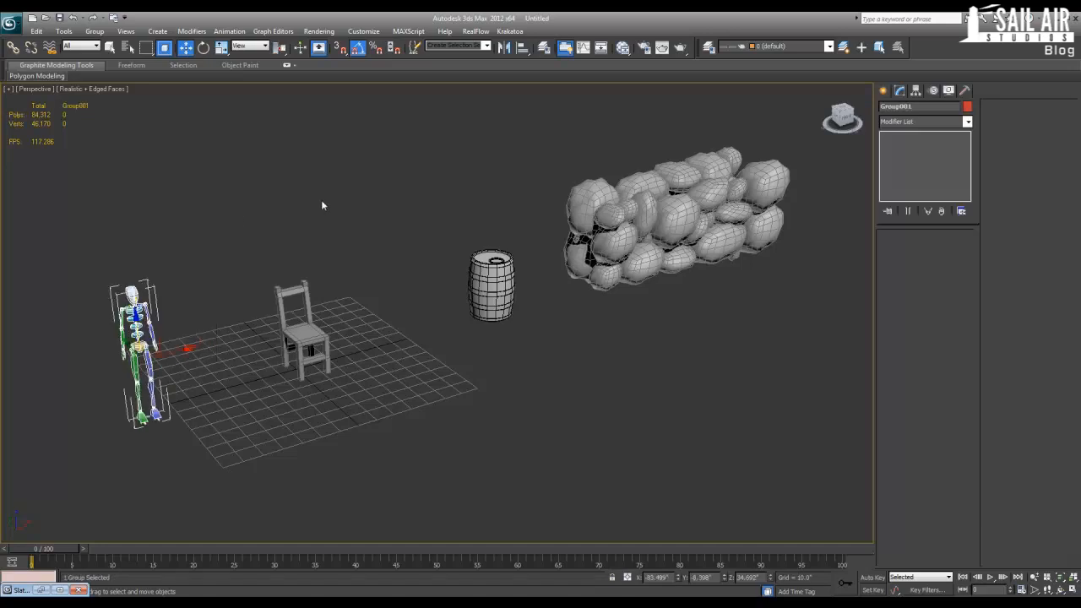
Unhide all objects and delete the two leftover overlapping rock objects between the chair and the barrel.
right_click(322, 201)
click(348, 148)
click(417, 310)
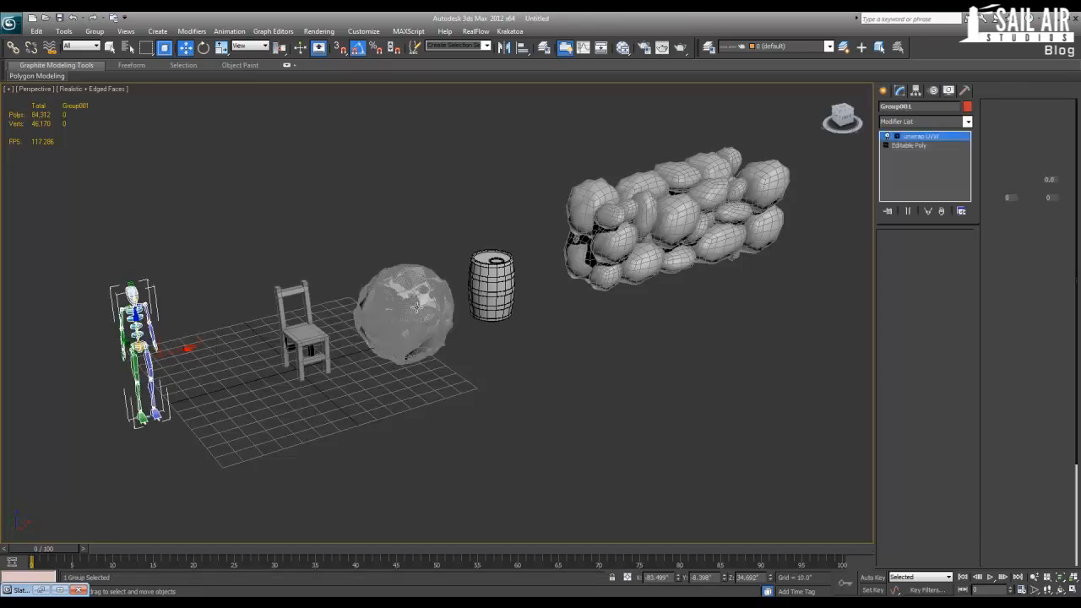
key(Delete)
click(416, 327)
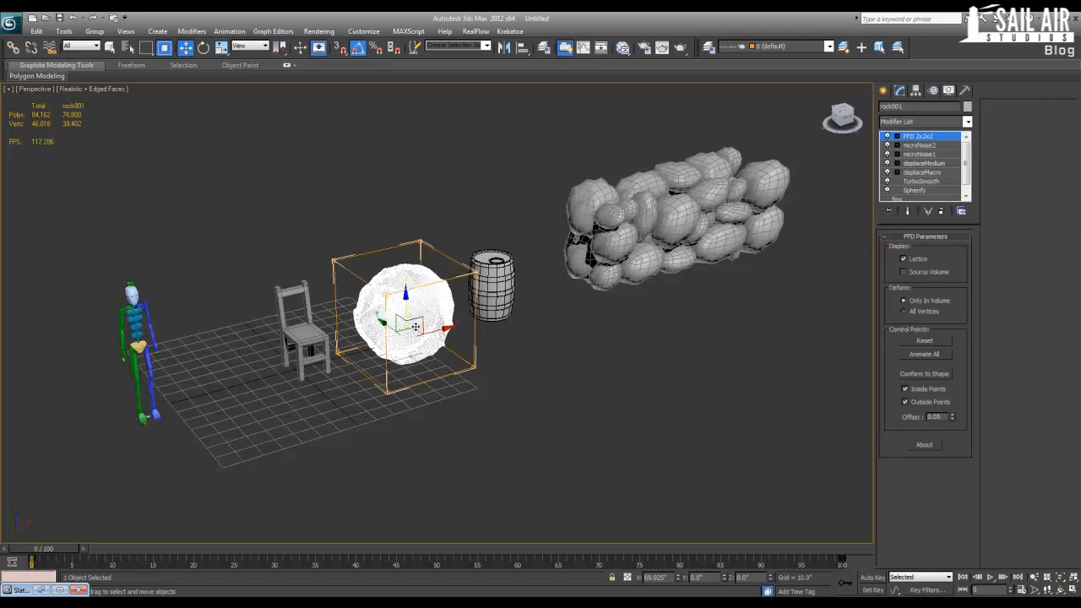
key(Delete)
scroll(433, 251, down, 2)
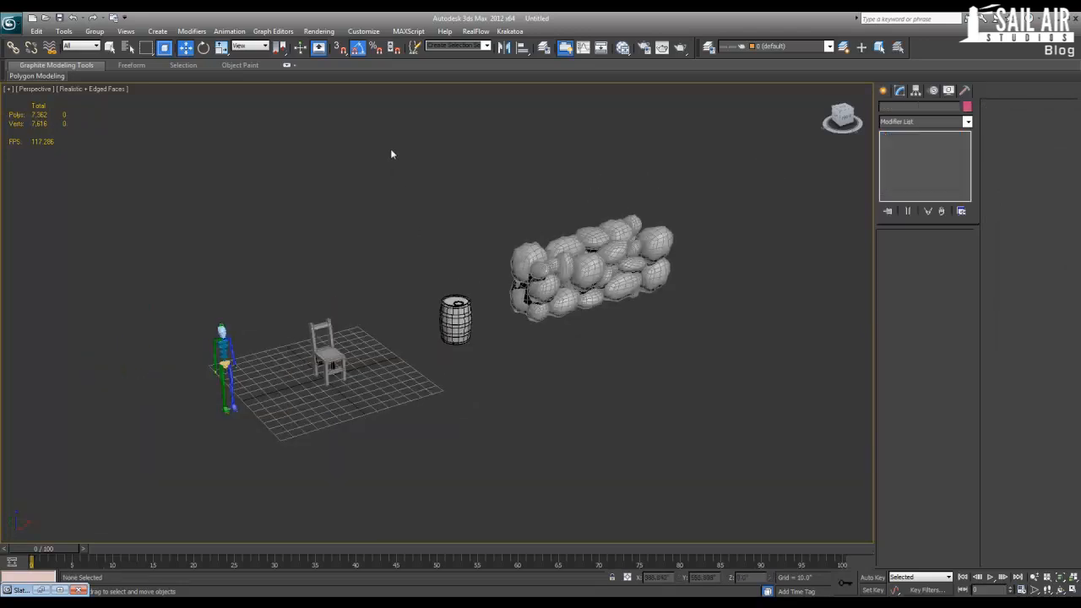
Examine the grouped rock wall's mesh density and polygon count up close and from several angles.
click(577, 252)
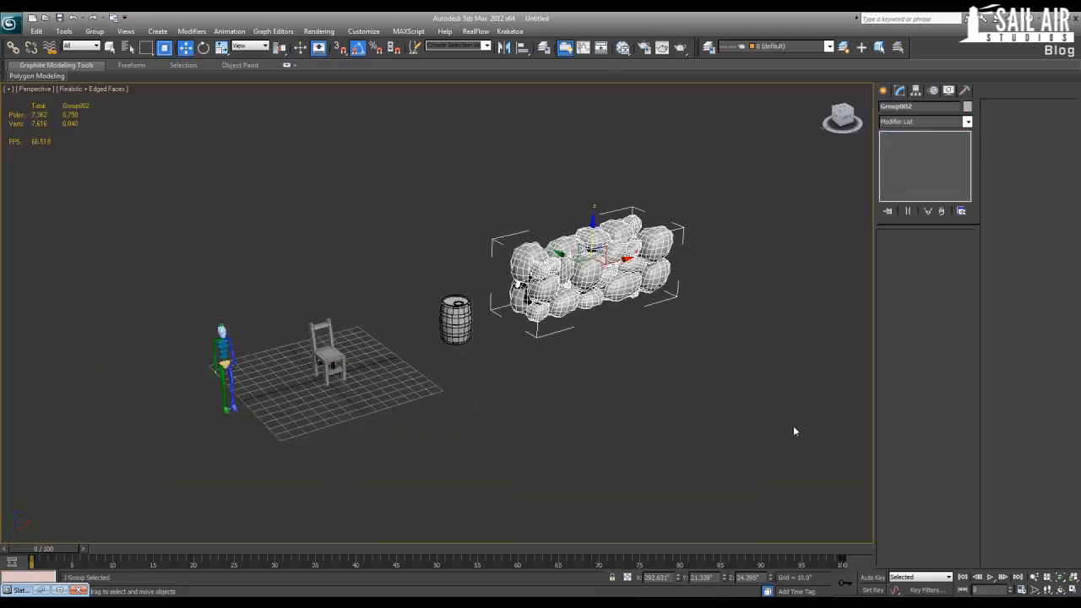
scroll(706, 369, up, 4)
scroll(723, 370, up, 1)
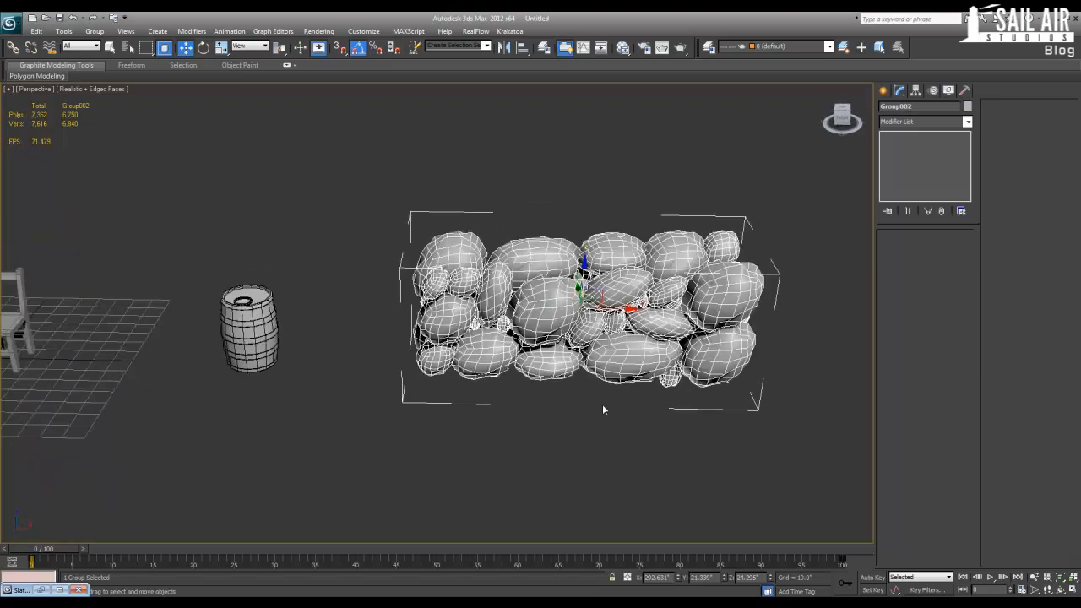
scroll(603, 410, up, 2)
scroll(644, 326, up, 3)
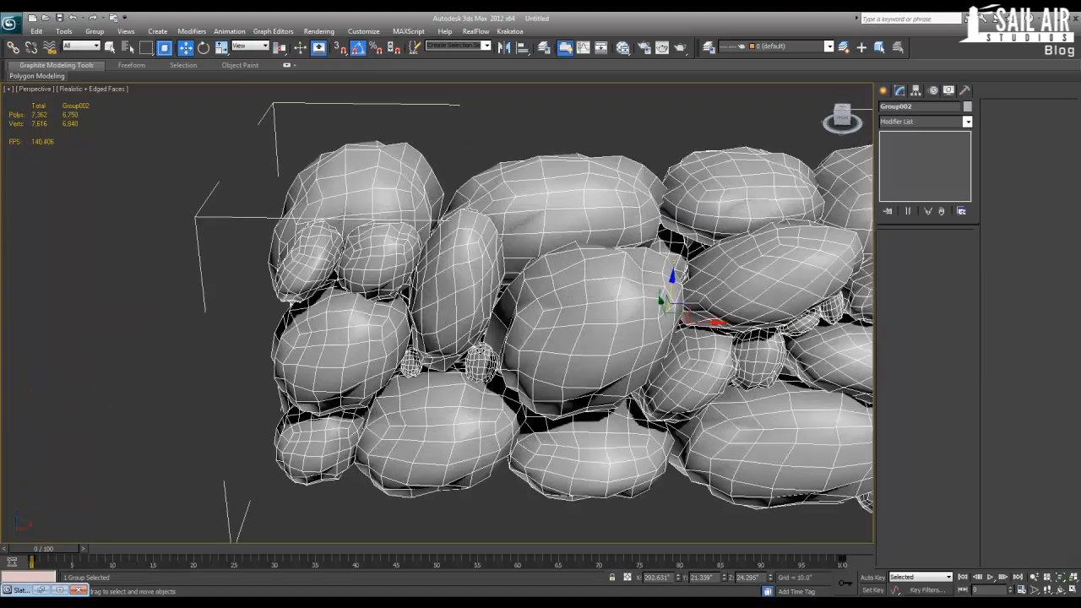
scroll(380, 317, down, 4)
alt+middle_drag(350, 312, 522, 335)
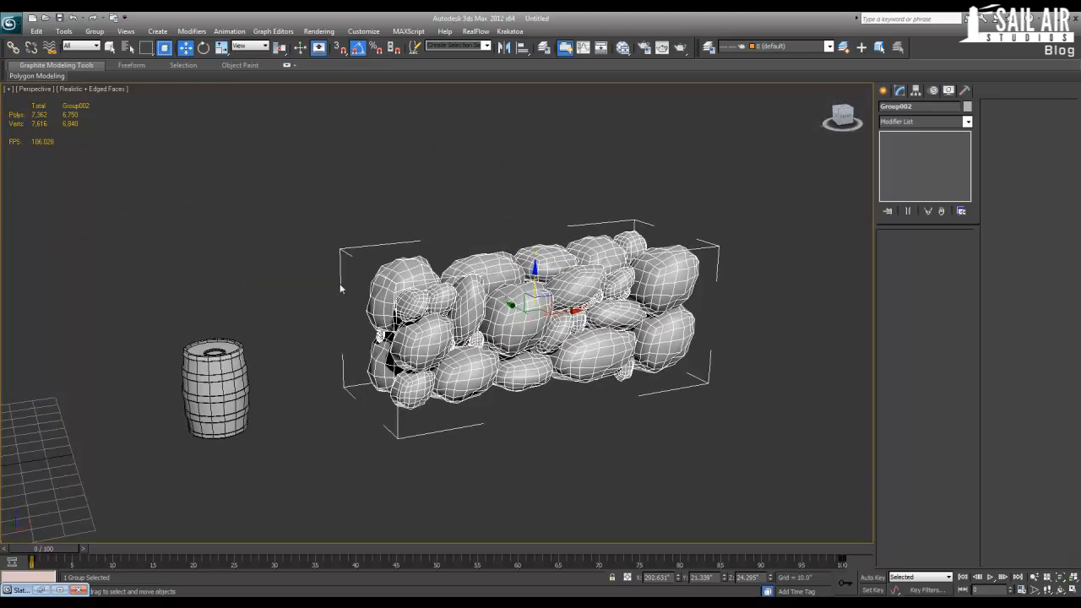
middle_drag(296, 292, 355, 299)
scroll(367, 287, down, 2)
click(430, 228)
click(518, 333)
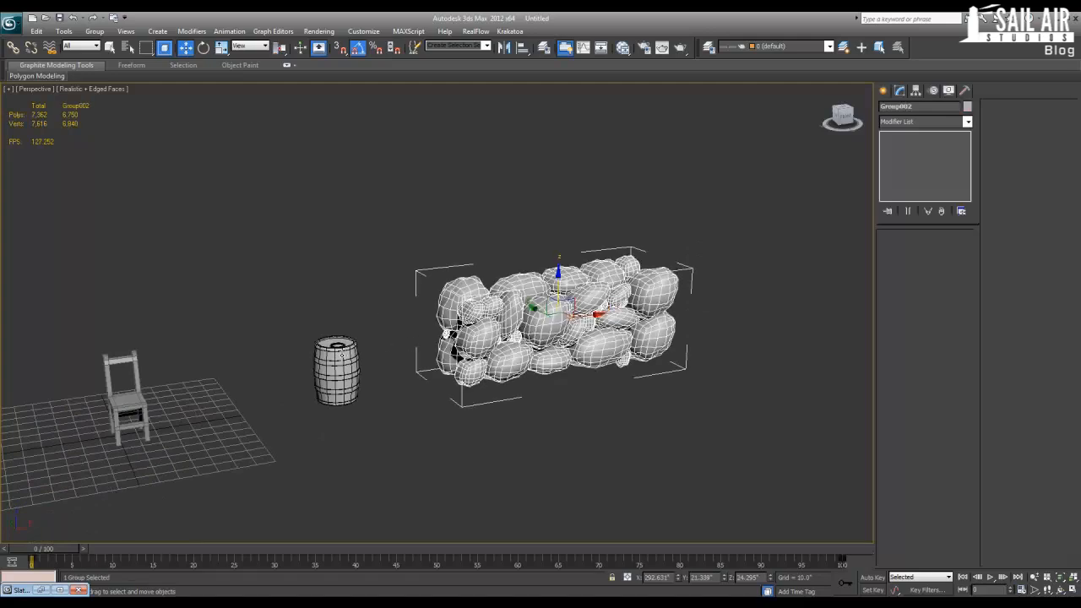
Compare the polygon counts of the barrel, chair, scale figure and rock wall by selecting each in turn.
drag(246, 280, 431, 490)
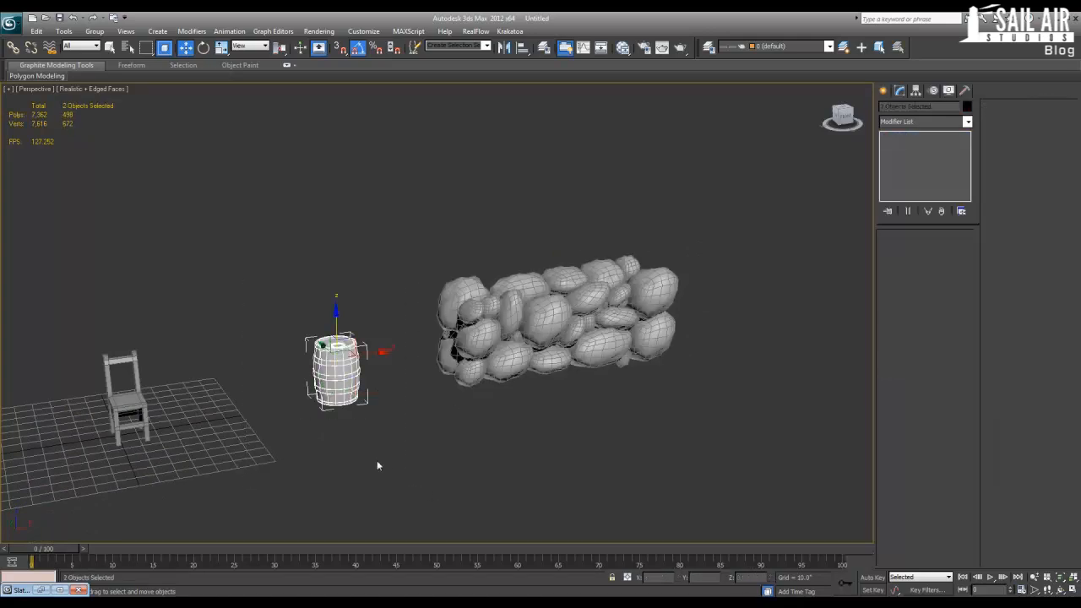
middle_drag(184, 423, 342, 417)
drag(348, 279, 203, 479)
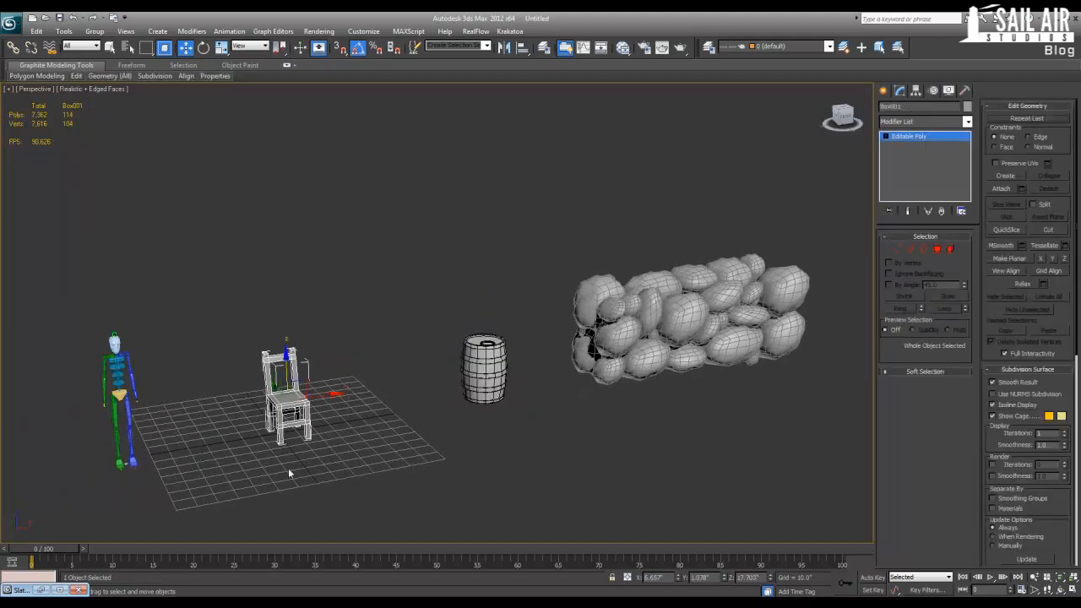
middle_drag(301, 456, 333, 410)
drag(200, 209, 77, 560)
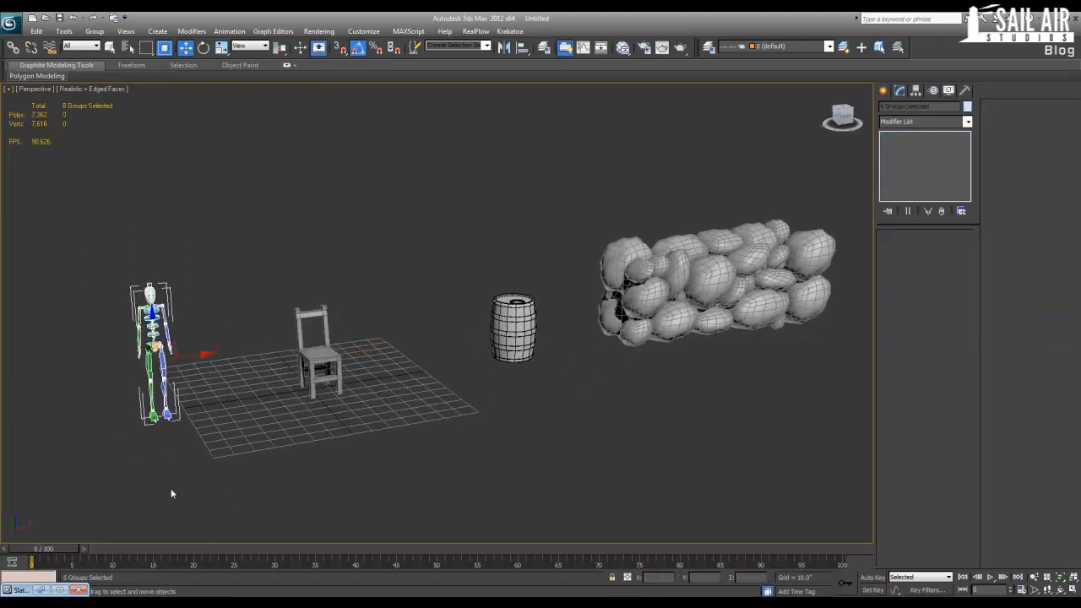
click(347, 287)
click(773, 255)
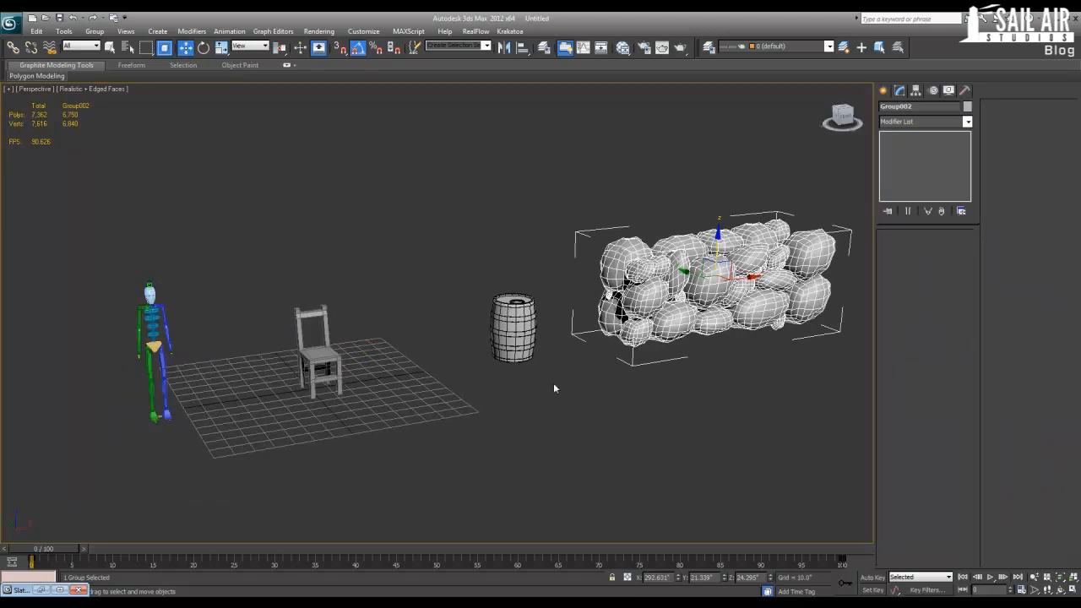
Move the barrel and the rock wall along the X axis so they stand close beside the chair.
scroll(456, 316, down, 3)
click(490, 325)
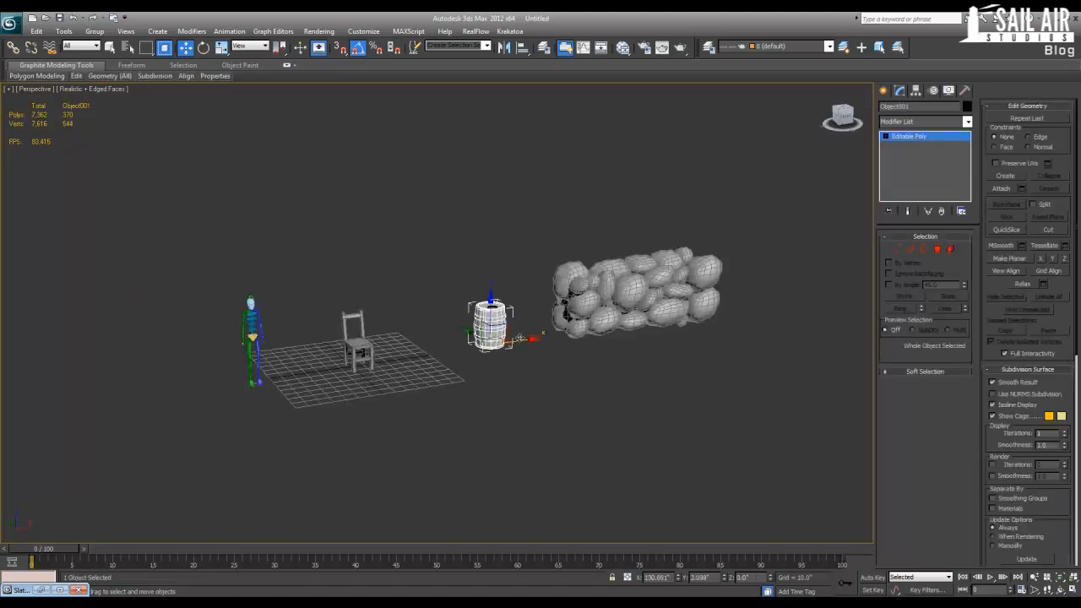
drag(520, 339, 437, 339)
click(681, 302)
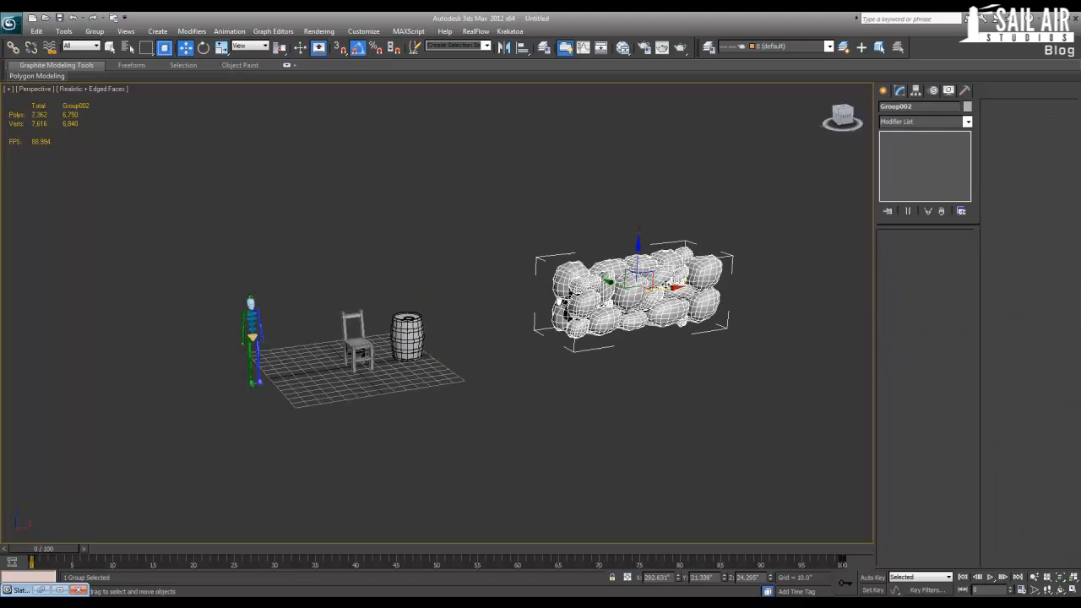
drag(667, 288, 562, 289)
click(507, 383)
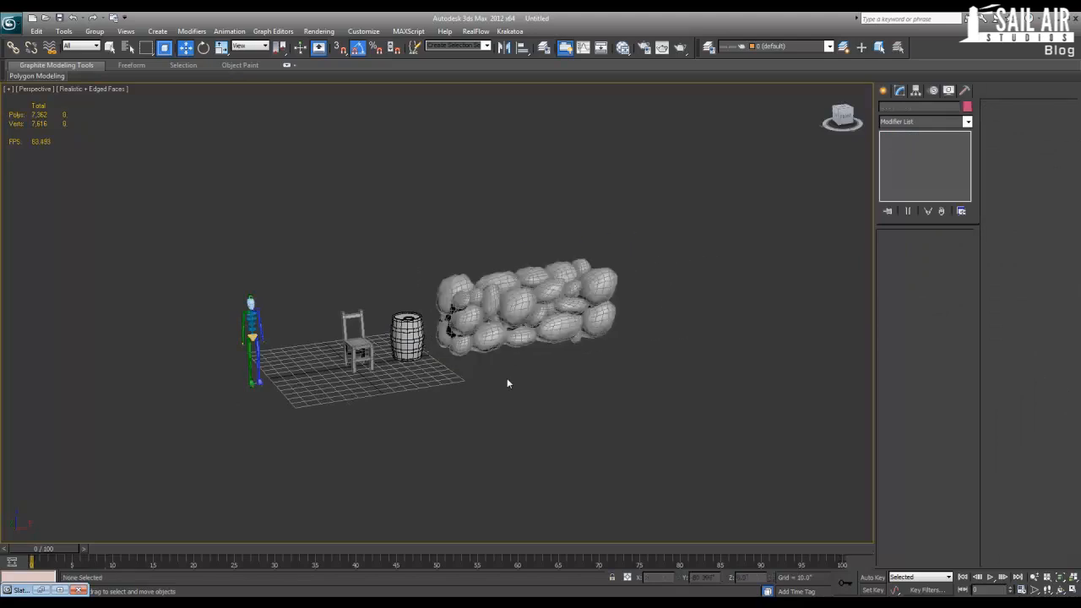
Review the regrouped chair, barrel and rock wall from a higher angle and up close, selecting props individually.
drag(306, 282, 375, 392)
drag(395, 277, 465, 365)
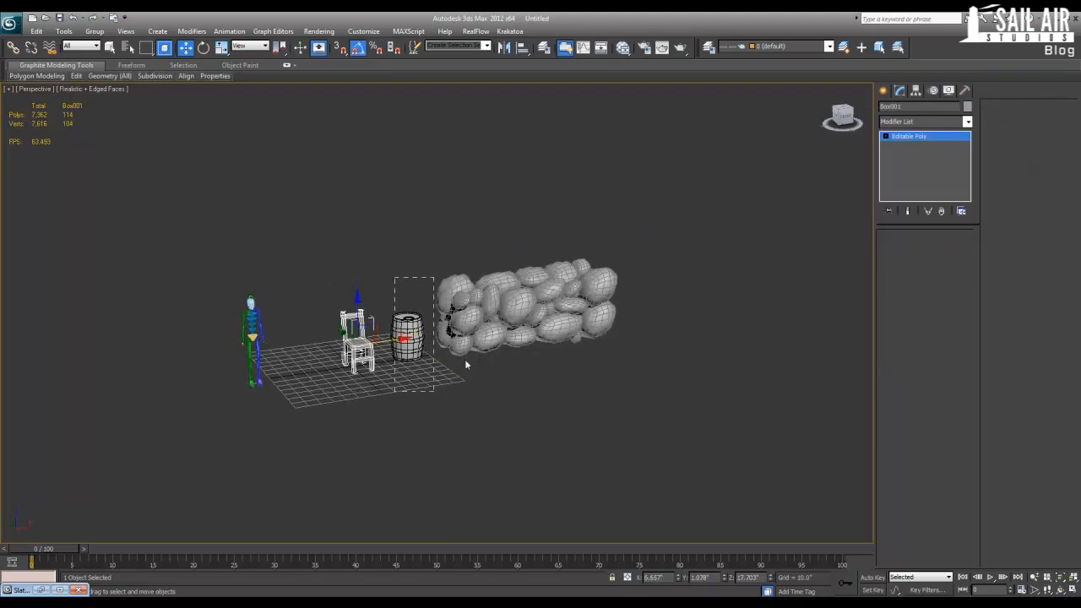
drag(430, 234, 669, 407)
click(669, 407)
alt+middle_drag(397, 399, 393, 422)
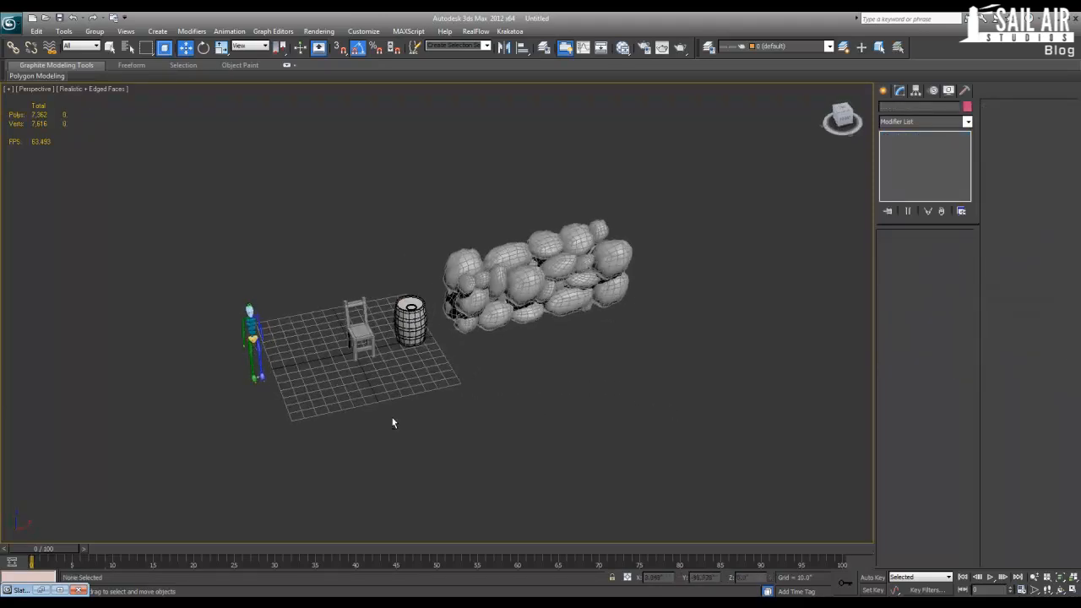
scroll(392, 422, up, 5)
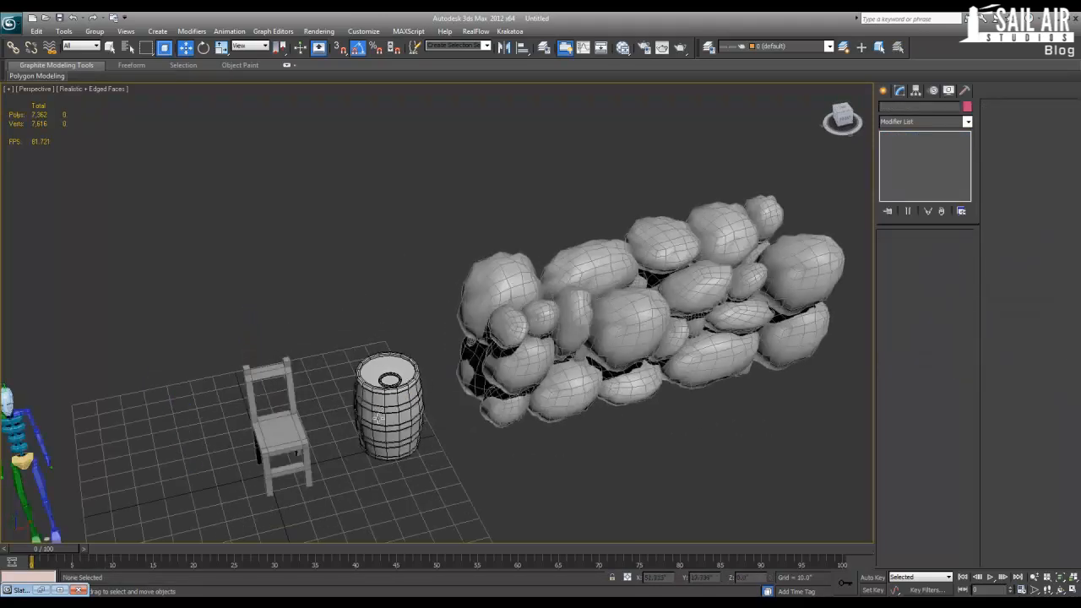
click(590, 364)
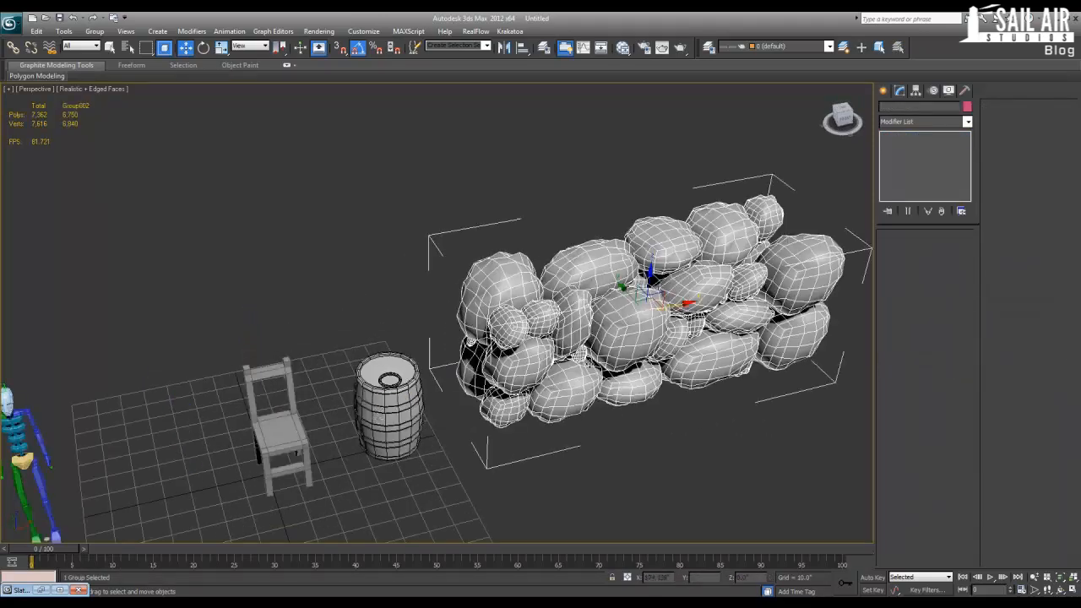